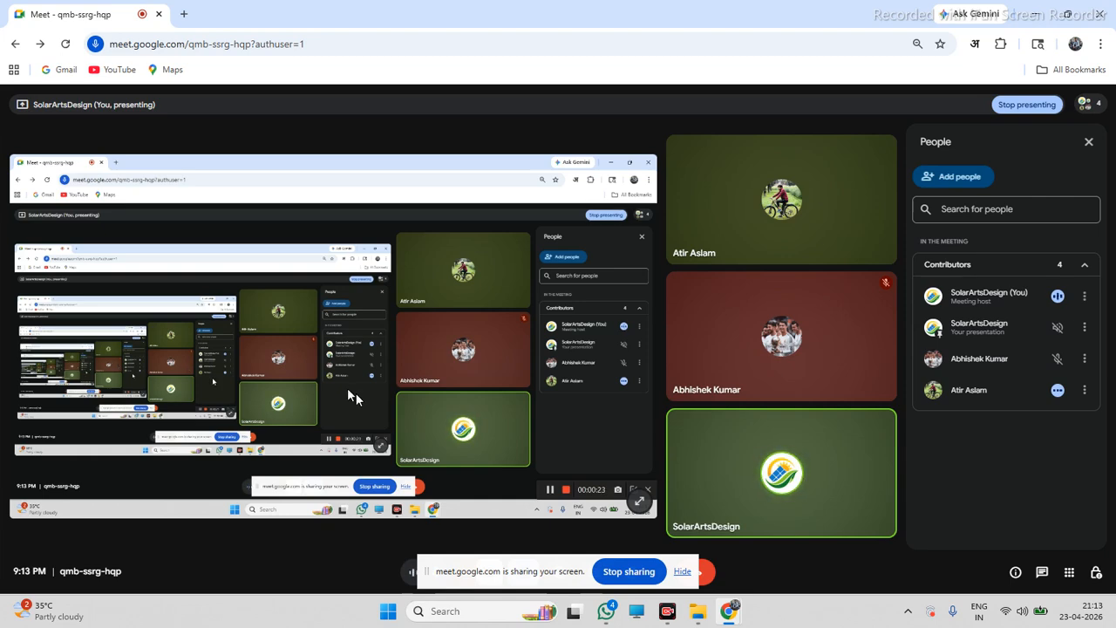
Hide the screen-sharing notice in Meet and minimize the browser window
{"action": "left_click", "coordinate": [682, 571]}
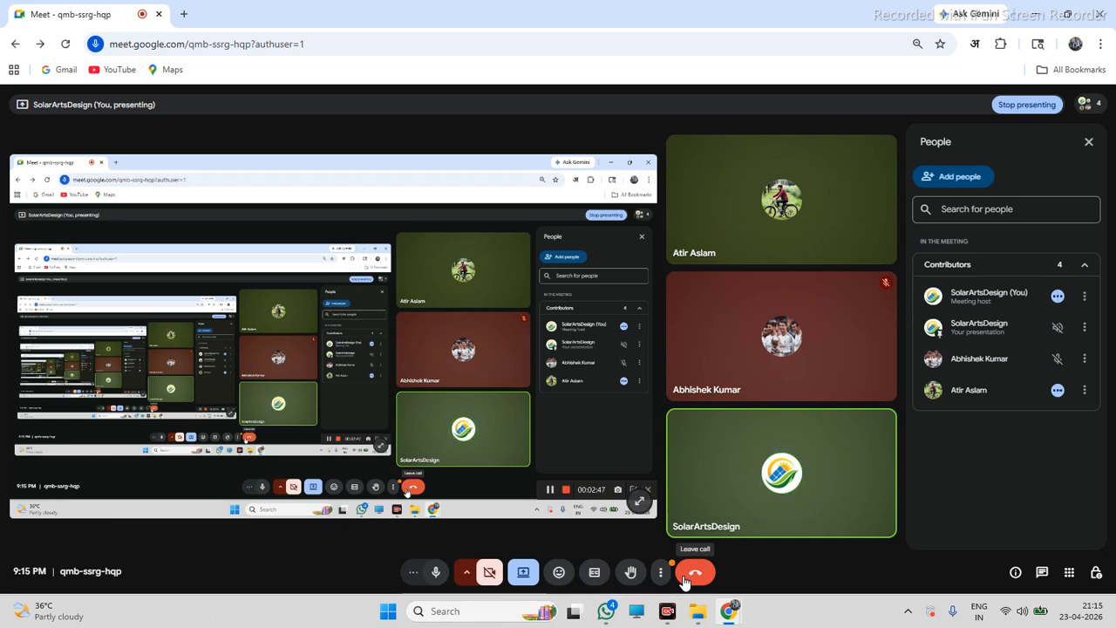
{"action": "left_click", "coordinate": [1039, 15]}
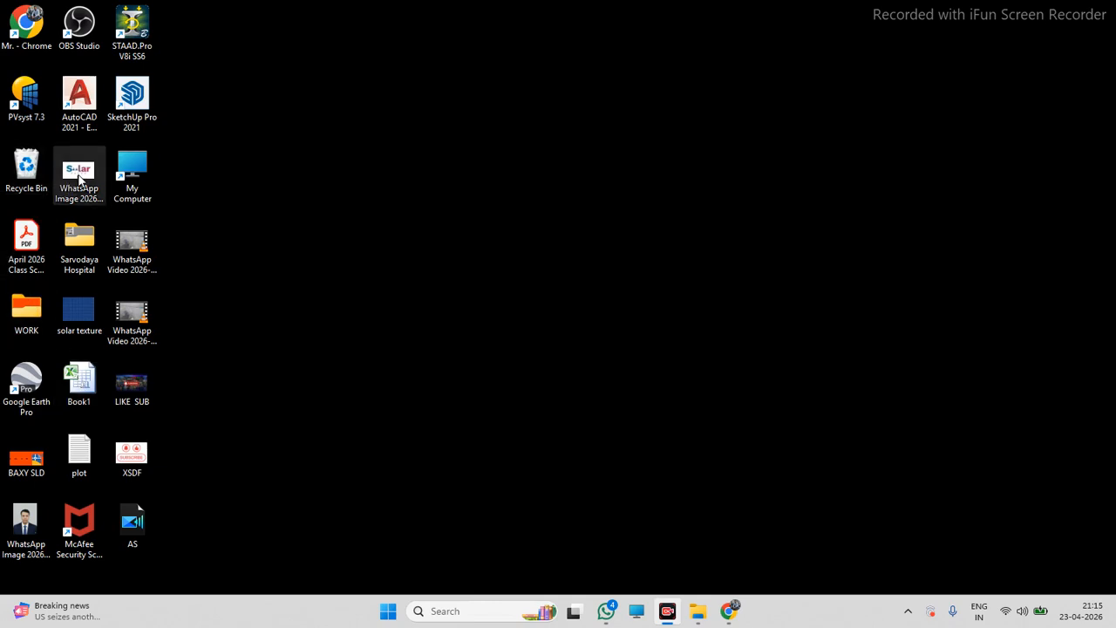
Launch Google Earth Pro and close the start-up tips and Ruler dialogs
{"action": "double_click", "coordinate": [38, 374]}
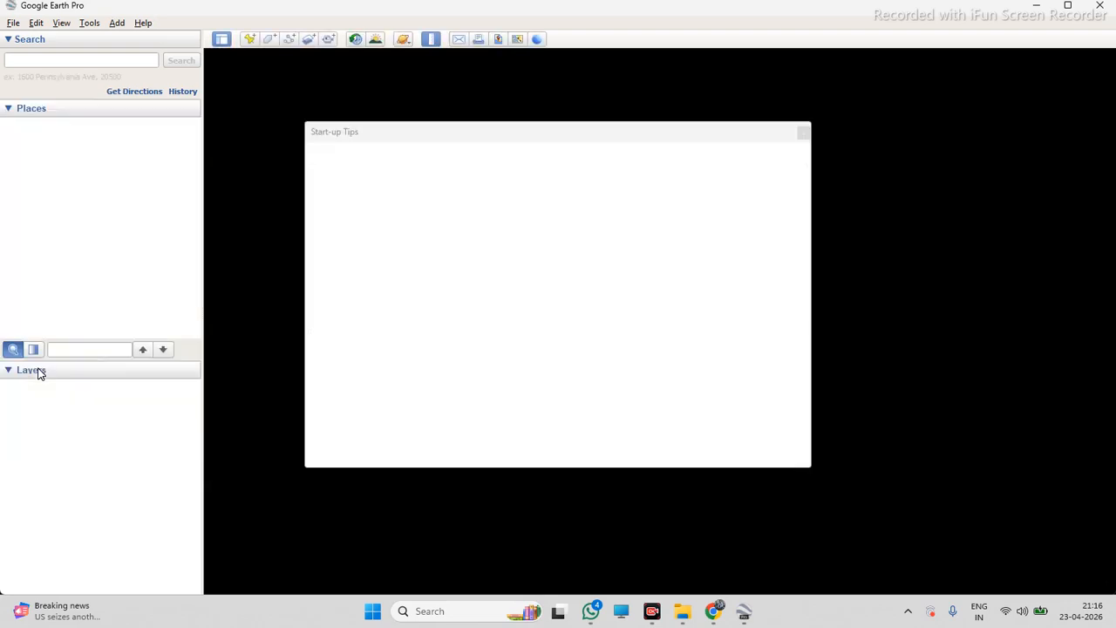
{"action": "left_click", "coordinate": [802, 131]}
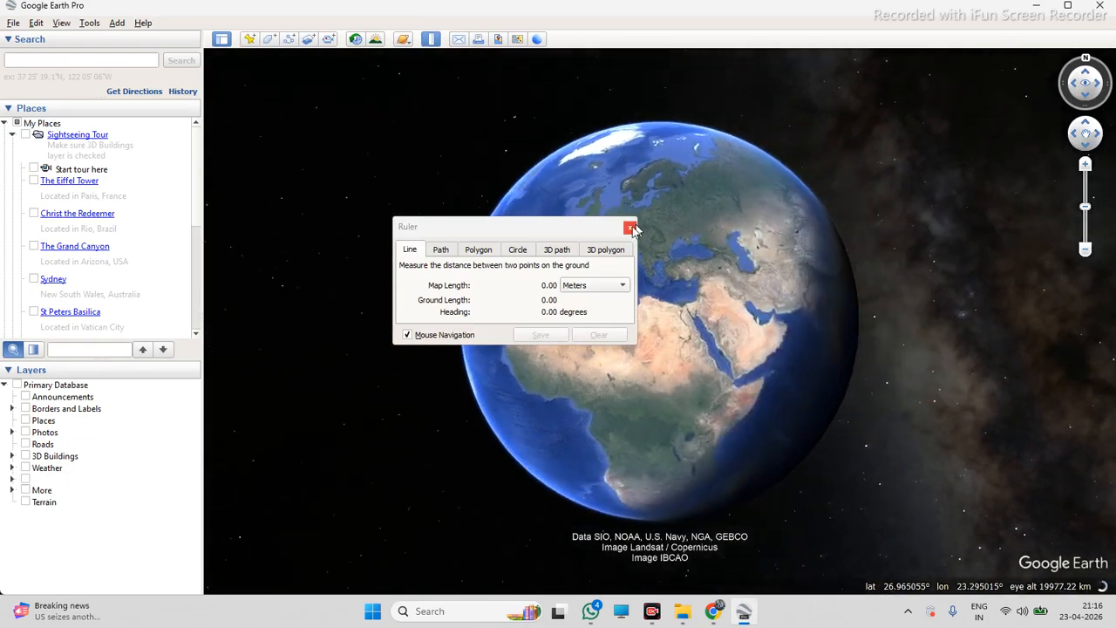
{"action": "left_click", "coordinate": [630, 227]}
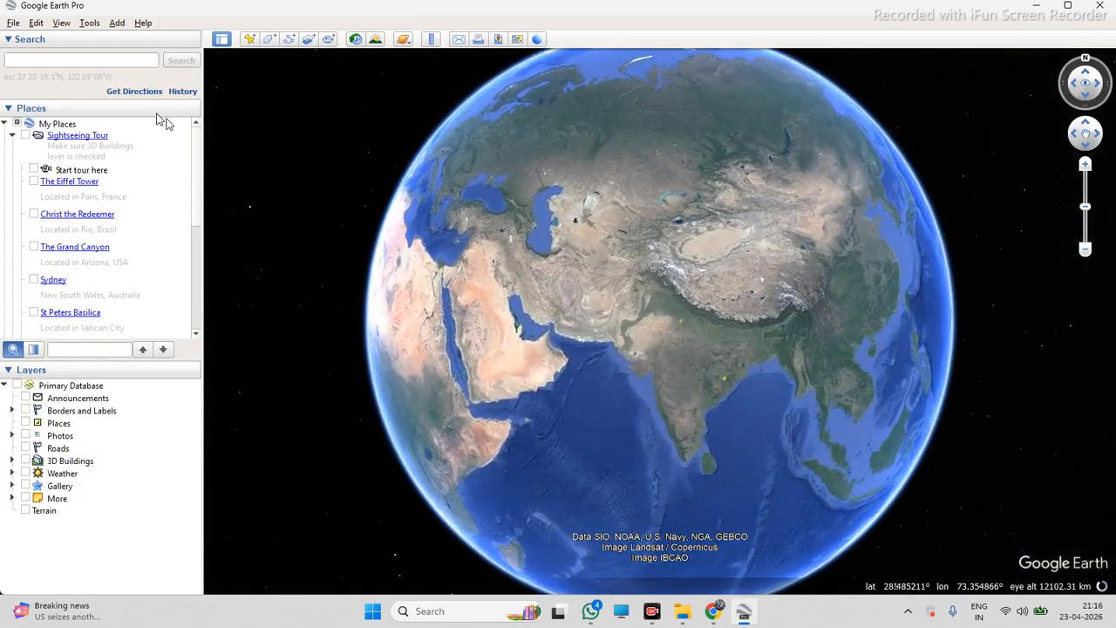
Search for NOIDA to fly to the city
{"action": "left_click", "coordinate": [112, 60]}
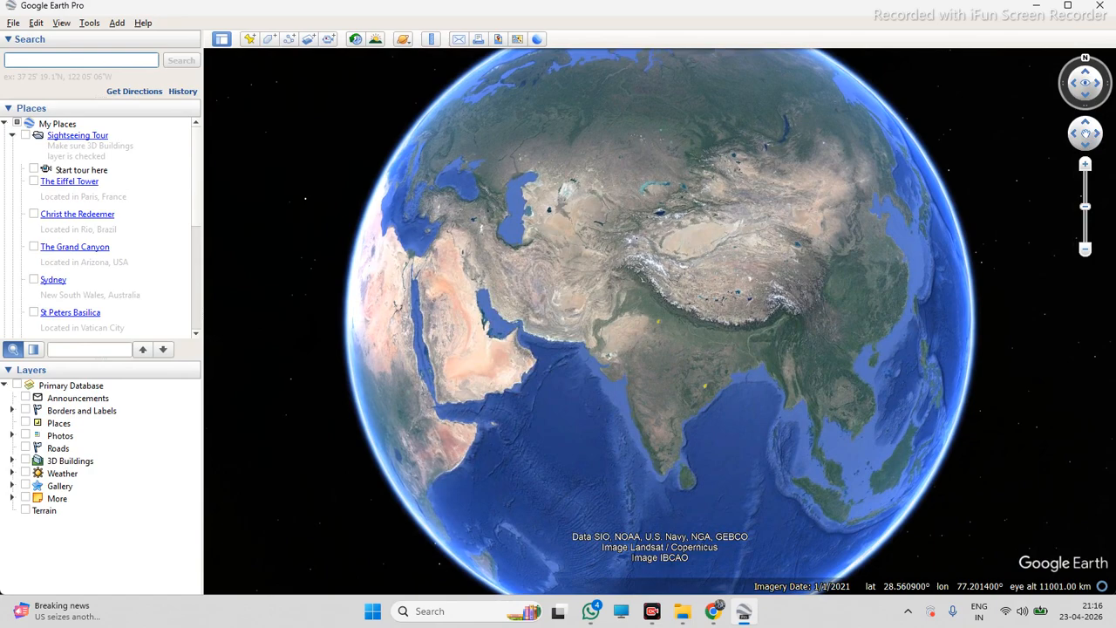
{"action": "type", "text": "nEW"}
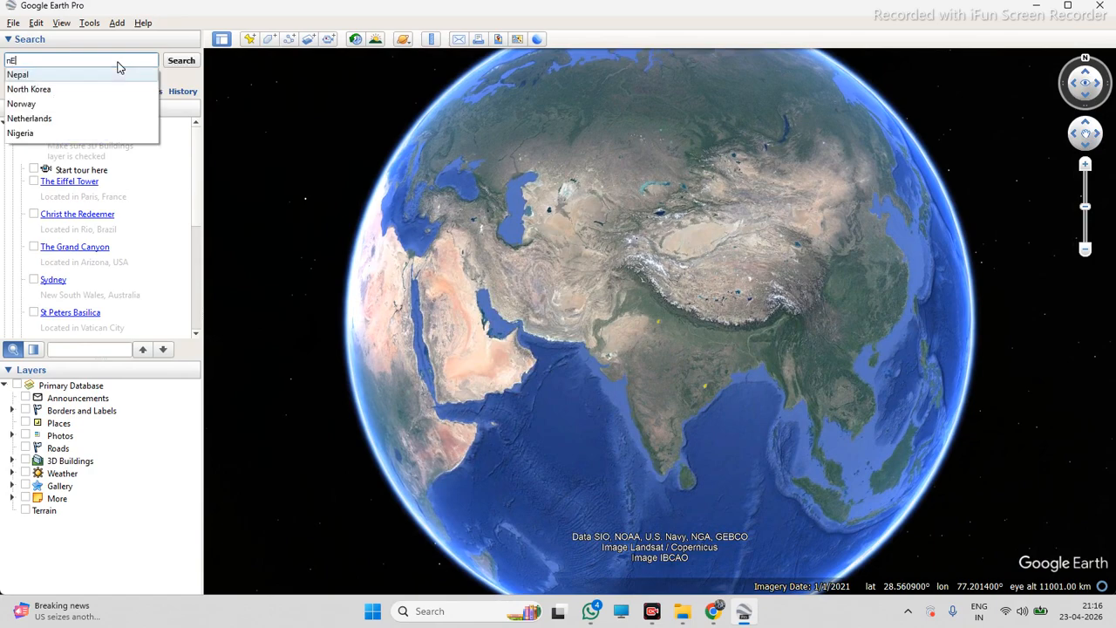
{"action": "key", "text": "BackSpace"}
{"action": "key", "text": "BackSpace"}
{"action": "key", "text": "BackSpace"}
{"action": "key", "text": "BackSpace"}
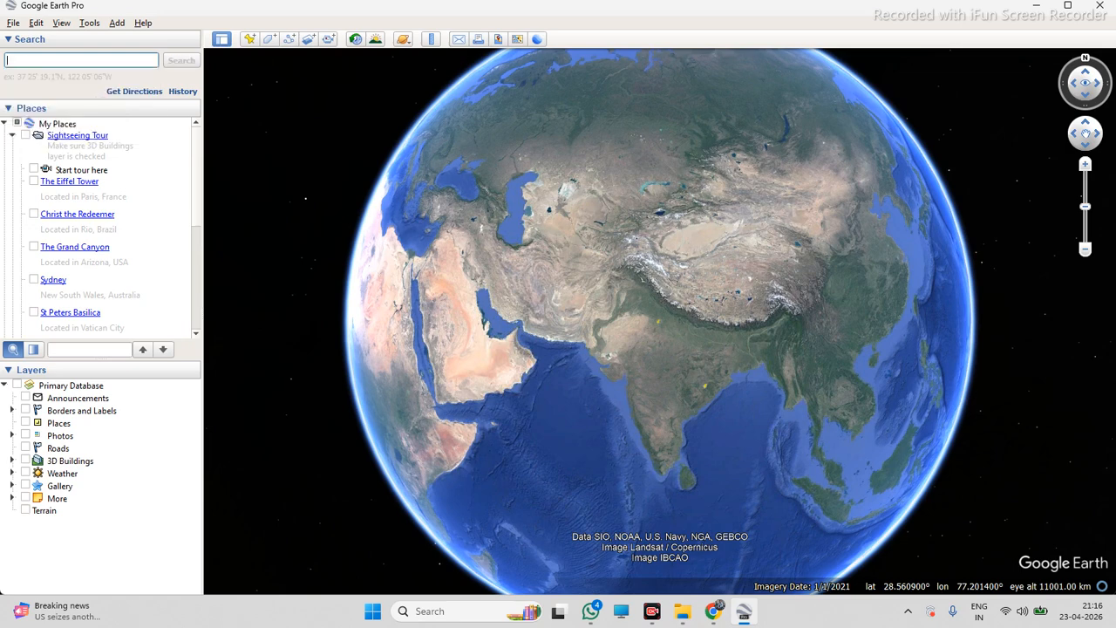
{"action": "type", "text": "NOIDA"}
{"action": "key", "text": "Return"}
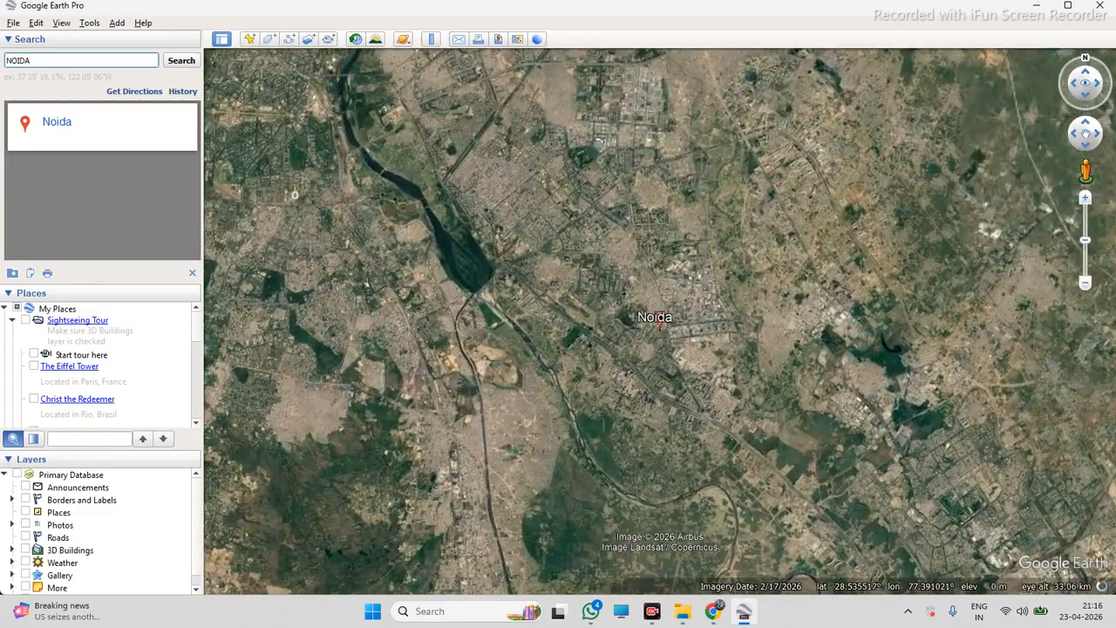
Zoom and pan around the Samsung factory area to examine nearby warehouse rooftops
{"action": "scroll", "coordinate": [683, 308], "scroll_direction": "up", "scroll_amount": 1}
{"action": "scroll", "coordinate": [689, 309], "scroll_direction": "up", "scroll_amount": 8}
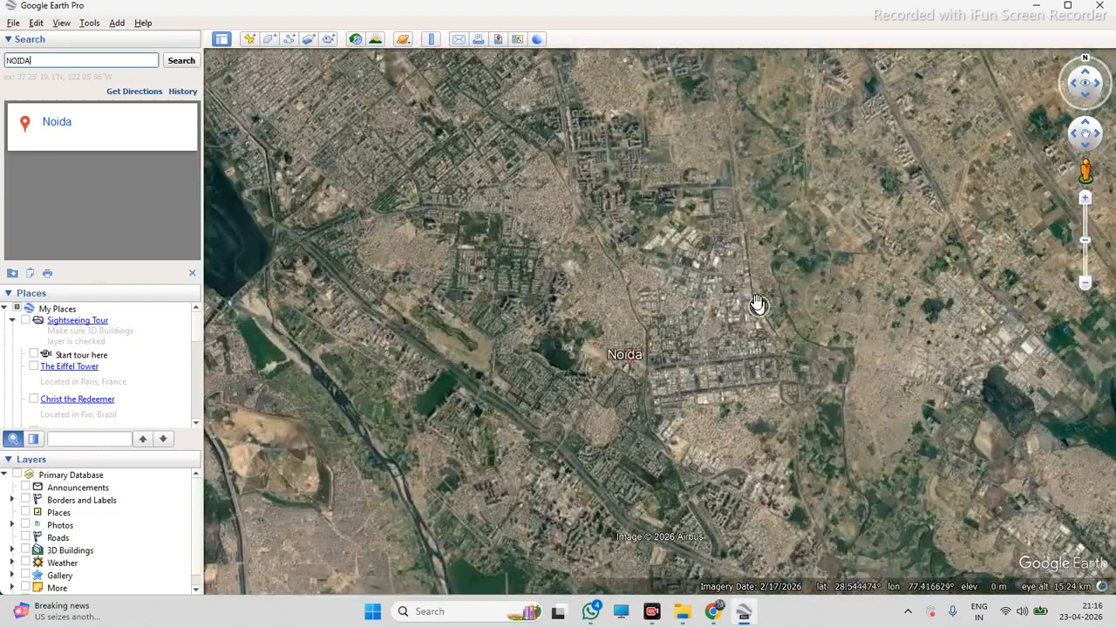
{"action": "scroll", "coordinate": [571, 154], "scroll_direction": "up", "scroll_amount": 3}
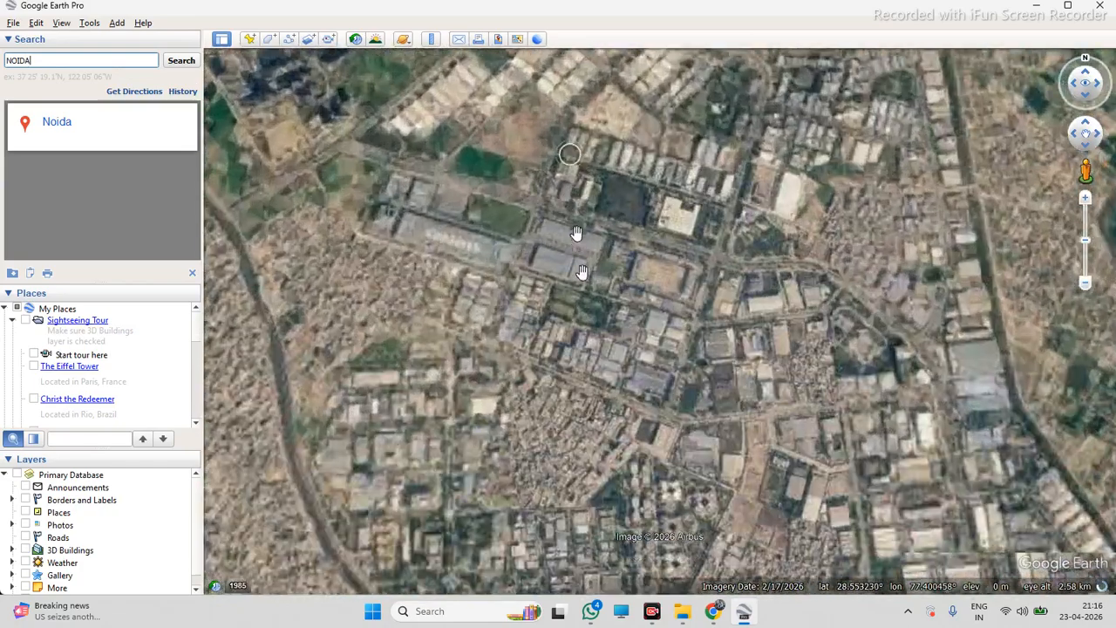
{"action": "scroll", "coordinate": [723, 403], "scroll_direction": "down", "scroll_amount": 1}
{"action": "left_click_drag", "start_coordinate": [463, 267], "coordinate": [526, 294]}
{"action": "scroll", "coordinate": [546, 281], "scroll_direction": "up", "scroll_amount": 2}
{"action": "scroll", "coordinate": [534, 340], "scroll_direction": "up", "scroll_amount": 3}
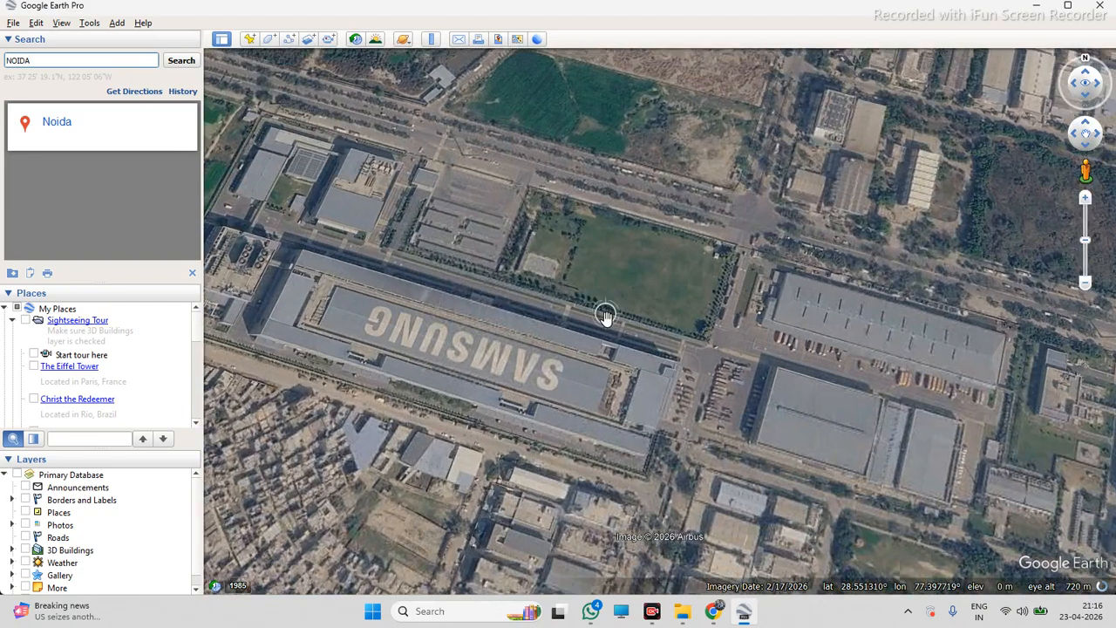
{"action": "scroll", "coordinate": [684, 343], "scroll_direction": "down", "scroll_amount": 1}
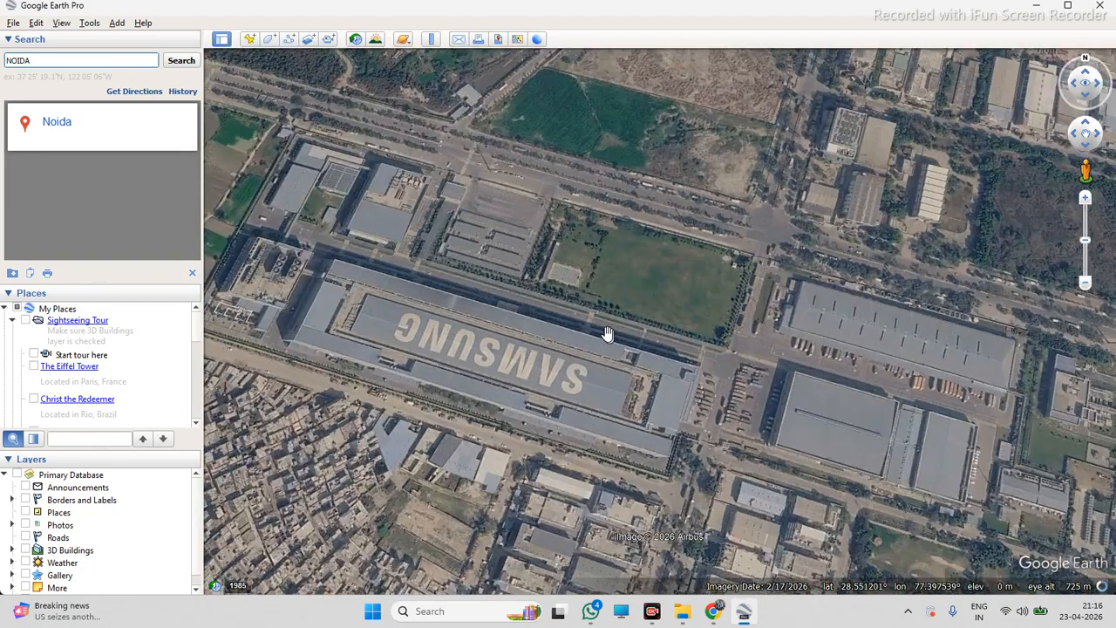
{"action": "scroll", "coordinate": [592, 340], "scroll_direction": "down", "scroll_amount": 1}
{"action": "scroll", "coordinate": [869, 356], "scroll_direction": "up", "scroll_amount": 3}
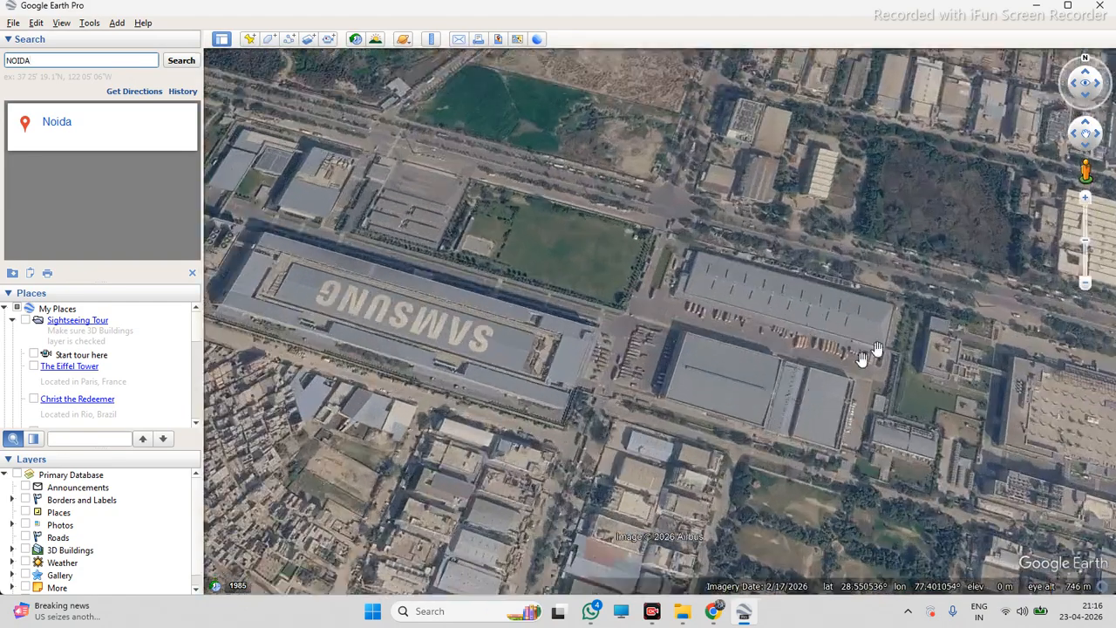
{"action": "scroll", "coordinate": [881, 313], "scroll_direction": "up", "scroll_amount": 1}
{"action": "scroll", "coordinate": [536, 322], "scroll_direction": "down", "scroll_amount": 1}
{"action": "scroll", "coordinate": [775, 257], "scroll_direction": "up", "scroll_amount": 1}
{"action": "scroll", "coordinate": [611, 275], "scroll_direction": "down", "scroll_amount": 1}
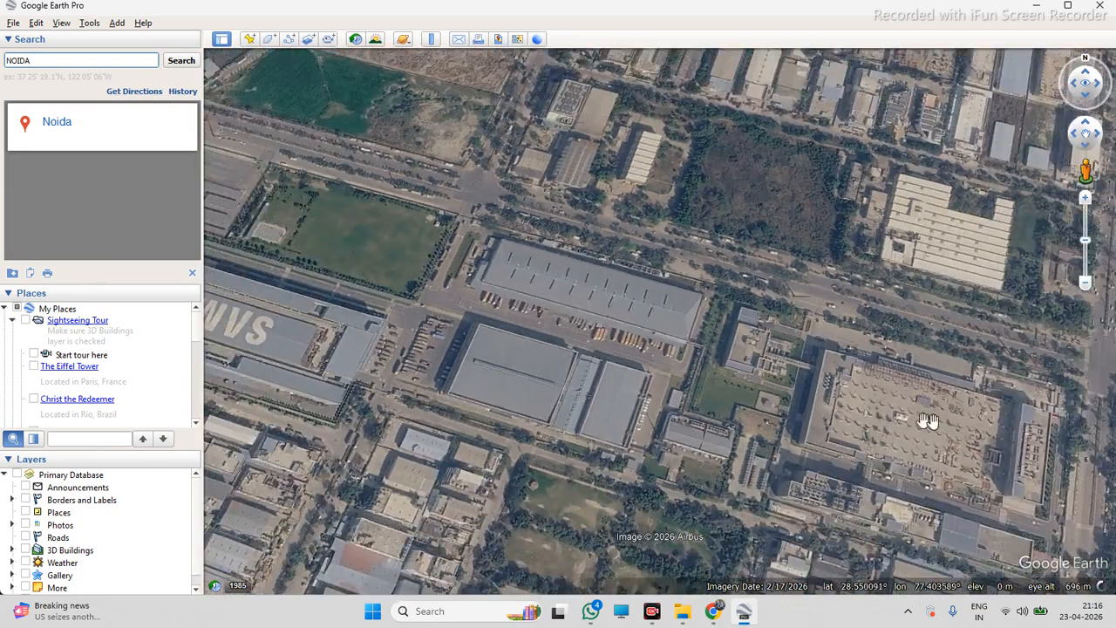
{"action": "scroll", "coordinate": [1046, 431], "scroll_direction": "up", "scroll_amount": 1}
{"action": "scroll", "coordinate": [936, 427], "scroll_direction": "down", "scroll_amount": 3}
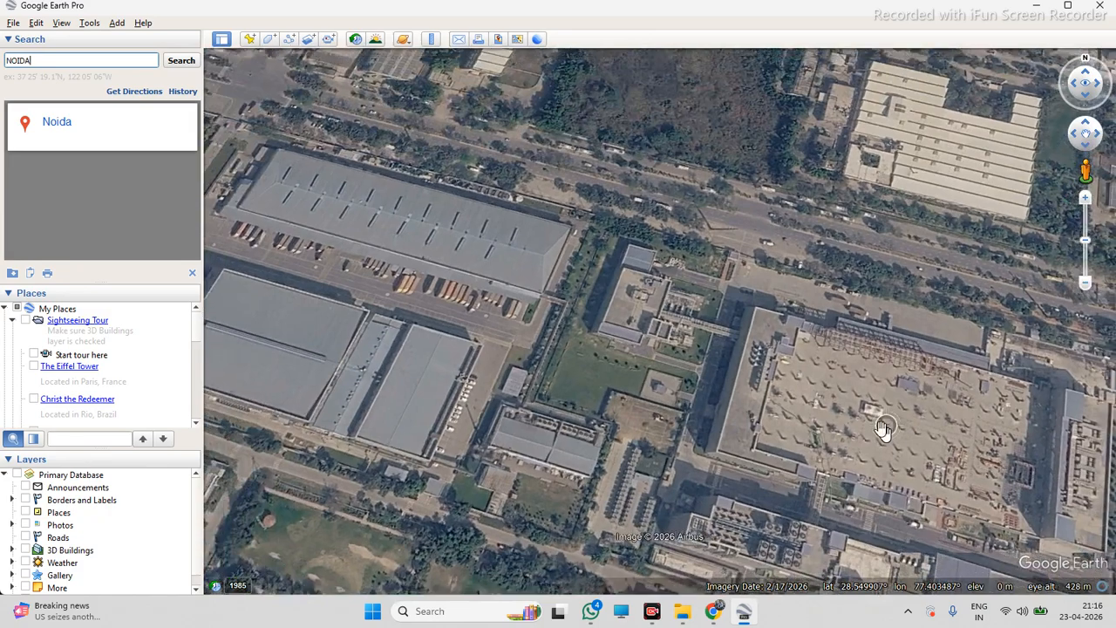
{"action": "scroll", "coordinate": [601, 319], "scroll_direction": "up", "scroll_amount": 3}
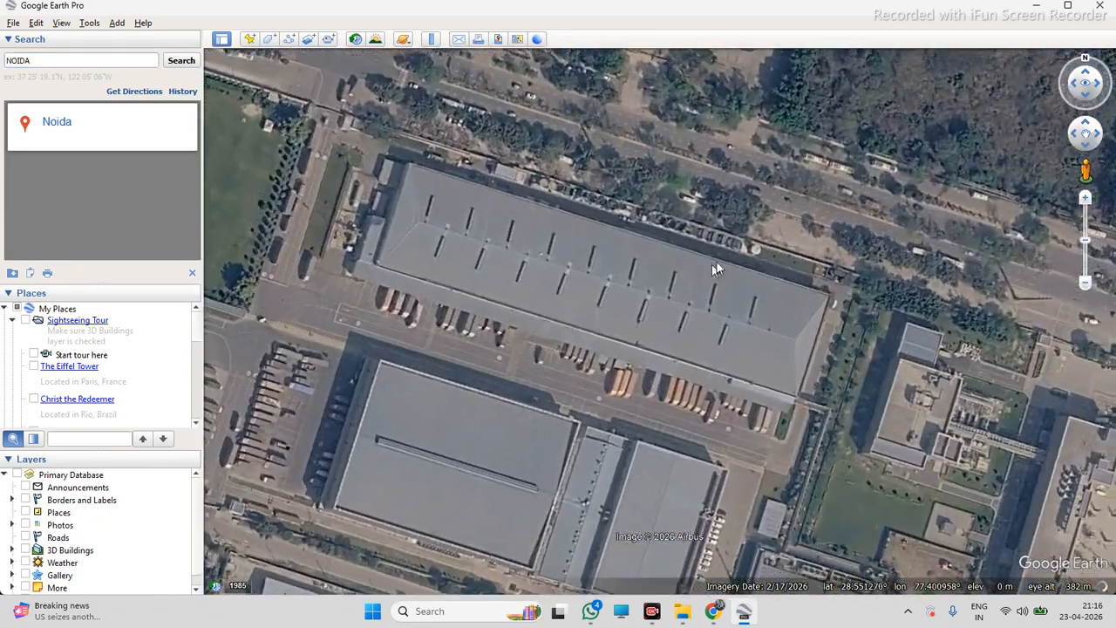
{"action": "scroll", "coordinate": [689, 262], "scroll_direction": "up", "scroll_amount": 1}
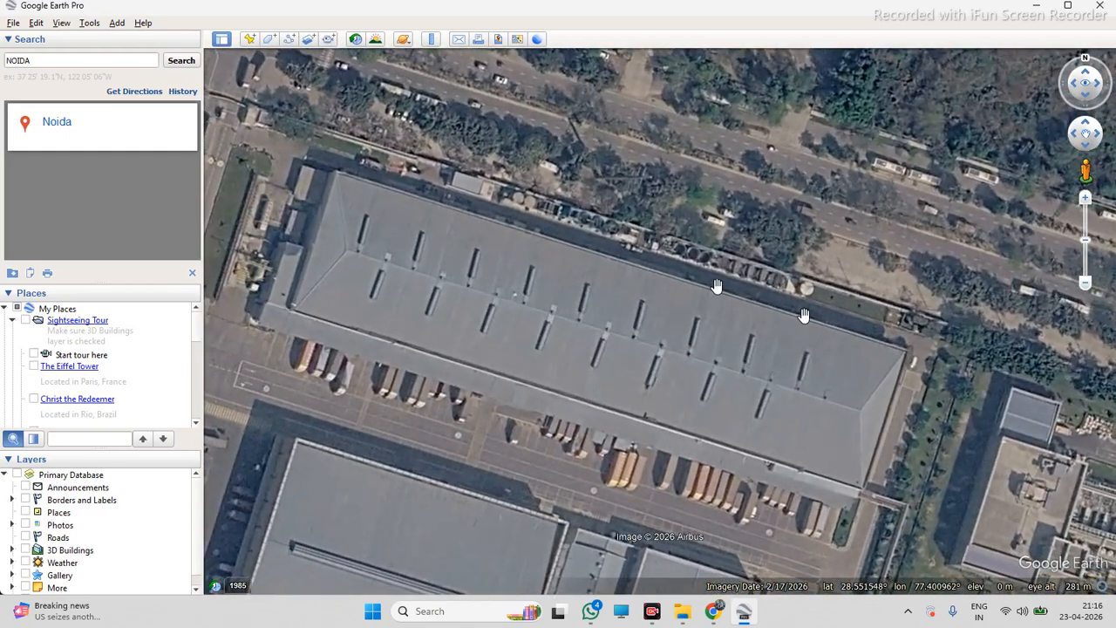
{"action": "scroll", "coordinate": [822, 318], "scroll_direction": "down", "scroll_amount": 1}
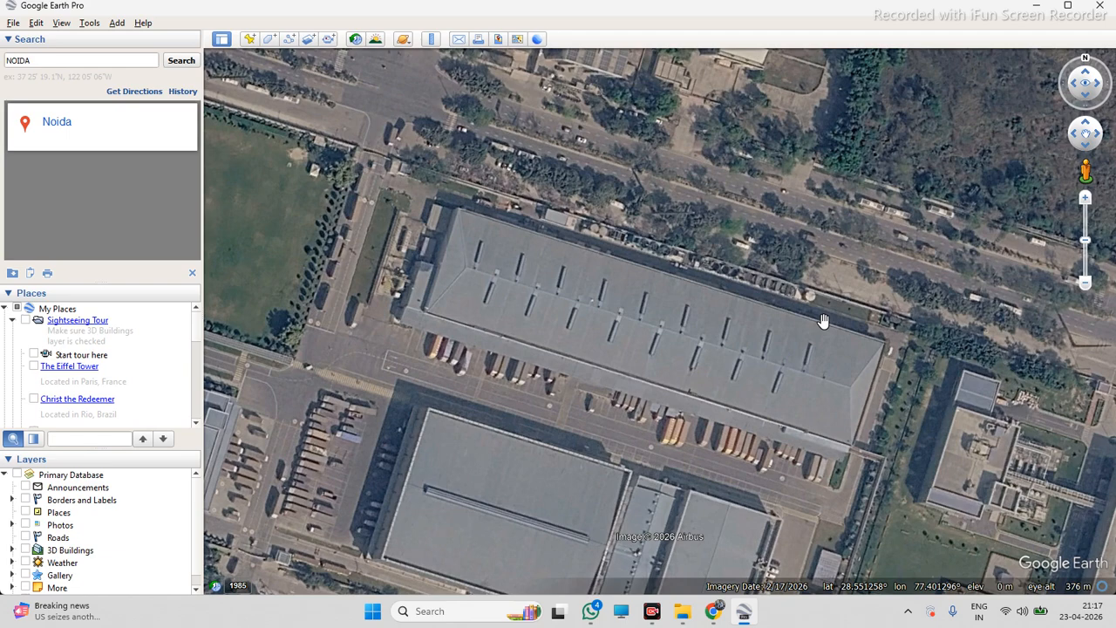
{"action": "scroll", "coordinate": [677, 324], "scroll_direction": "down", "scroll_amount": 2}
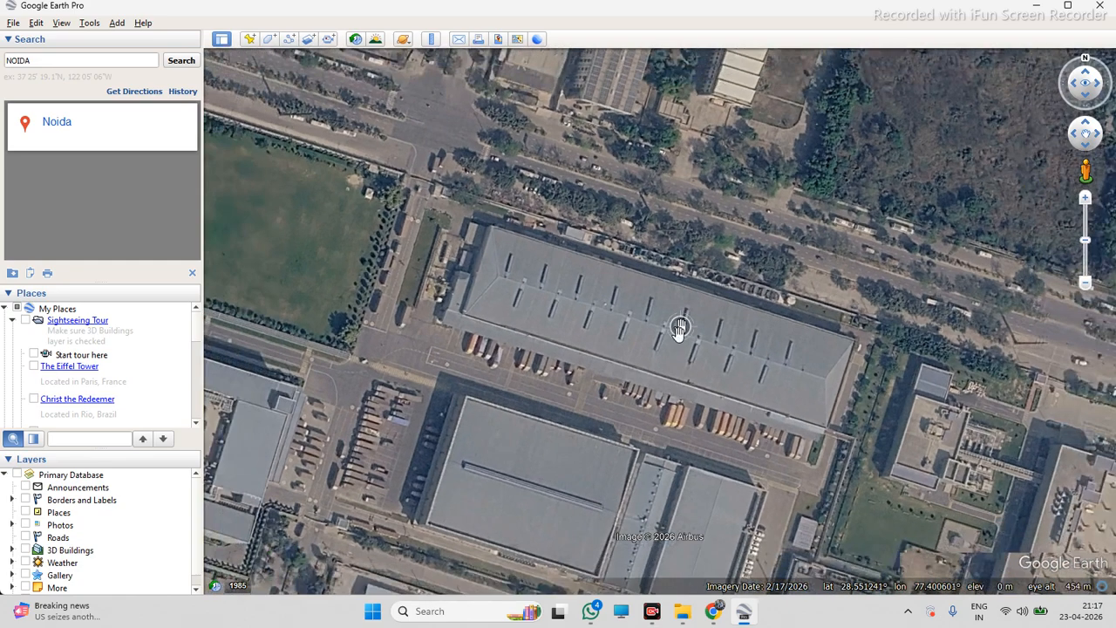
{"action": "scroll", "coordinate": [728, 359], "scroll_direction": "down", "scroll_amount": 3}
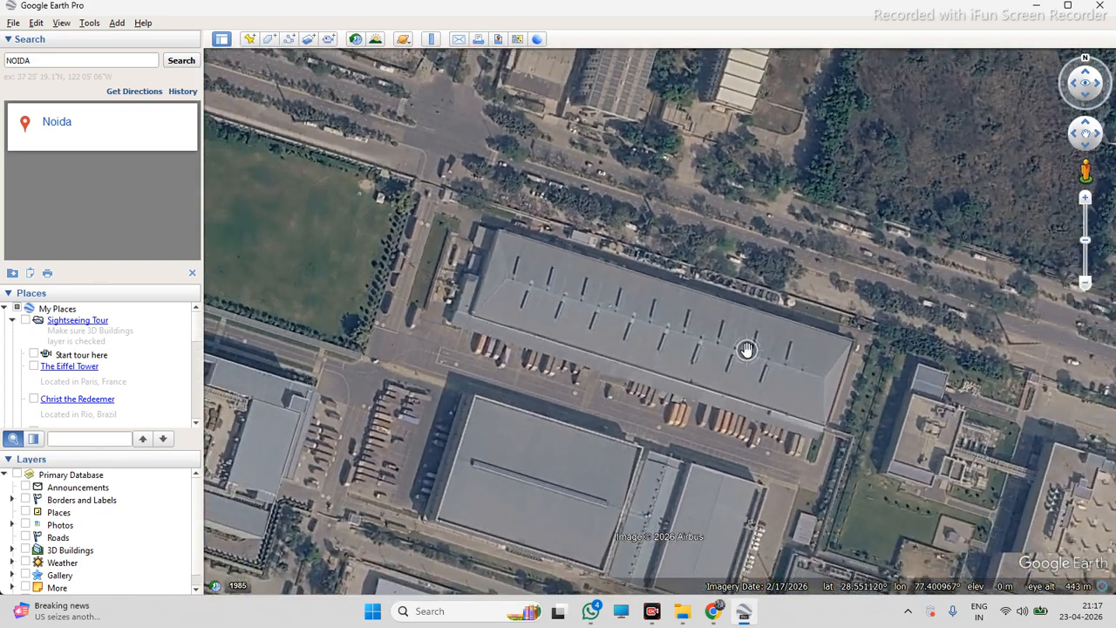
{"action": "scroll", "coordinate": [593, 369], "scroll_direction": "up", "scroll_amount": 3}
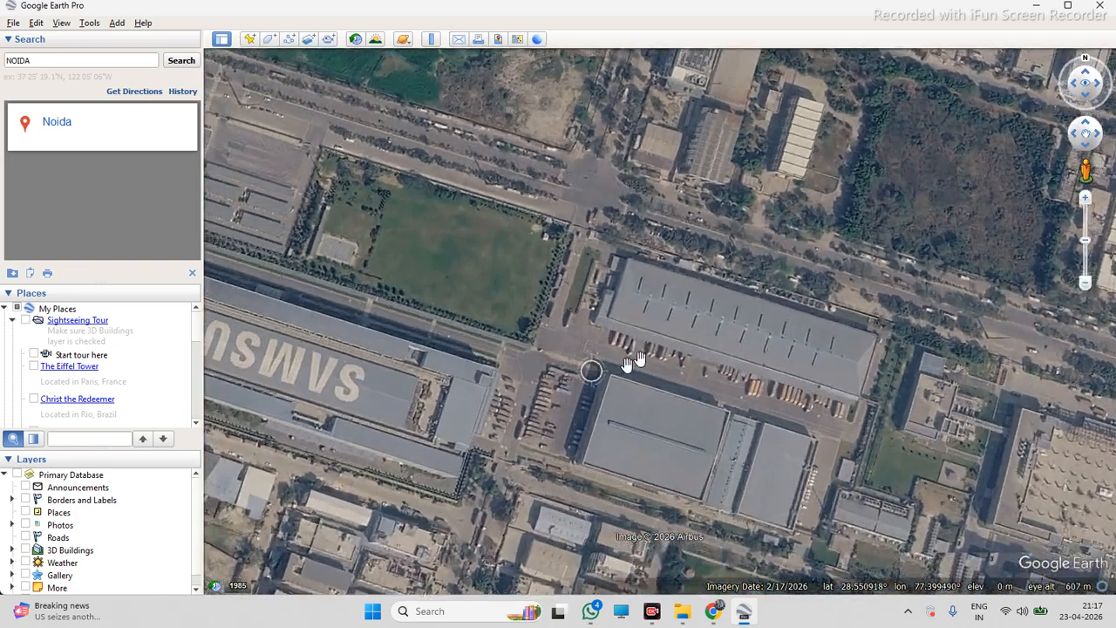
{"action": "scroll", "coordinate": [733, 329], "scroll_direction": "down", "scroll_amount": 2}
{"action": "scroll", "coordinate": [515, 348], "scroll_direction": "up", "scroll_amount": 2}
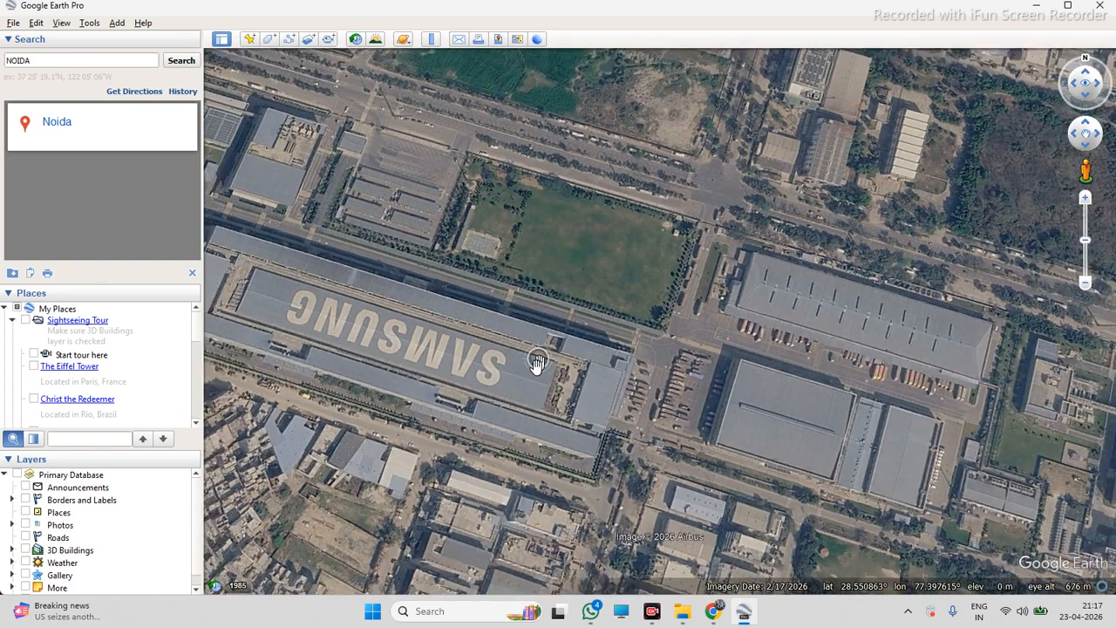
{"action": "scroll", "coordinate": [829, 388], "scroll_direction": "up", "scroll_amount": 2}
{"action": "scroll", "coordinate": [830, 389], "scroll_direction": "down", "scroll_amount": 3}
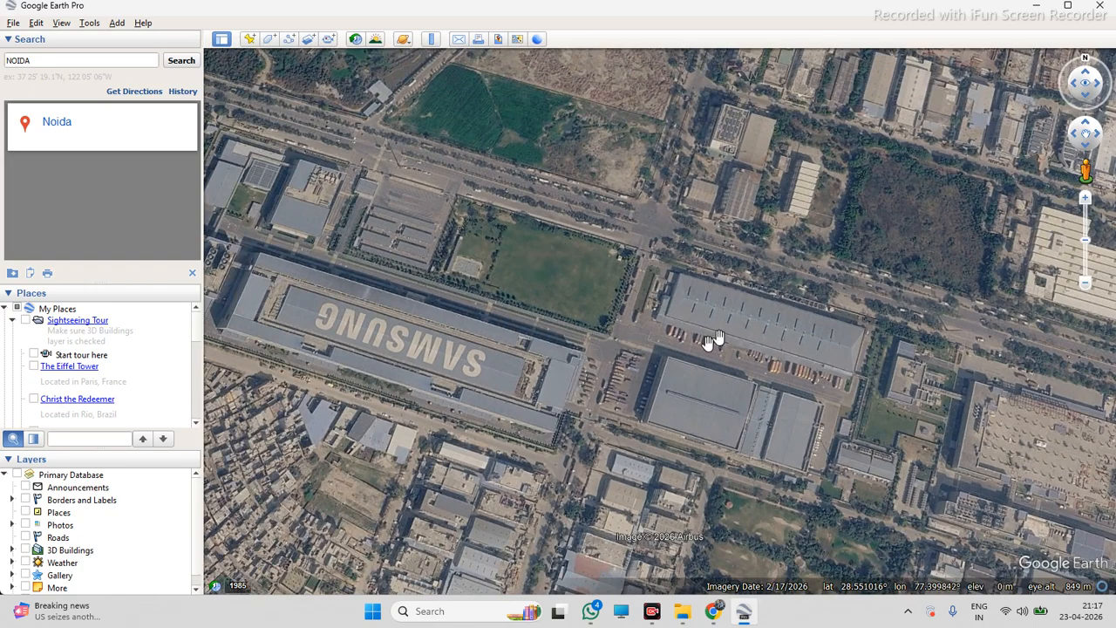
{"action": "scroll", "coordinate": [780, 334], "scroll_direction": "up", "scroll_amount": 2}
{"action": "scroll", "coordinate": [792, 333], "scroll_direction": "up", "scroll_amount": 3}
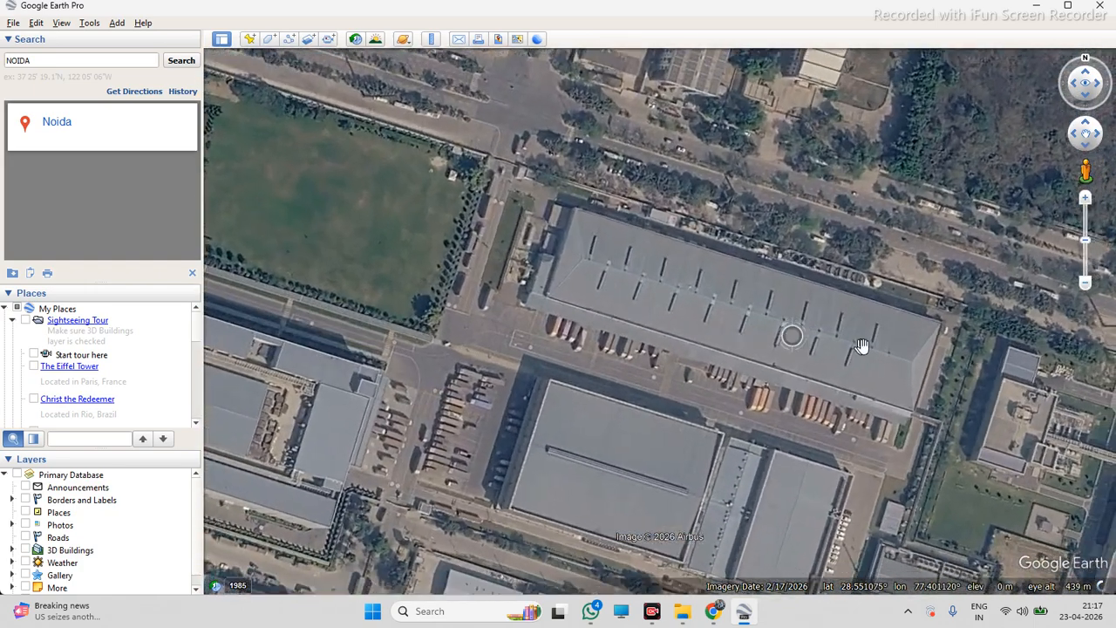
{"action": "scroll", "coordinate": [995, 340], "scroll_direction": "down", "scroll_amount": 3}
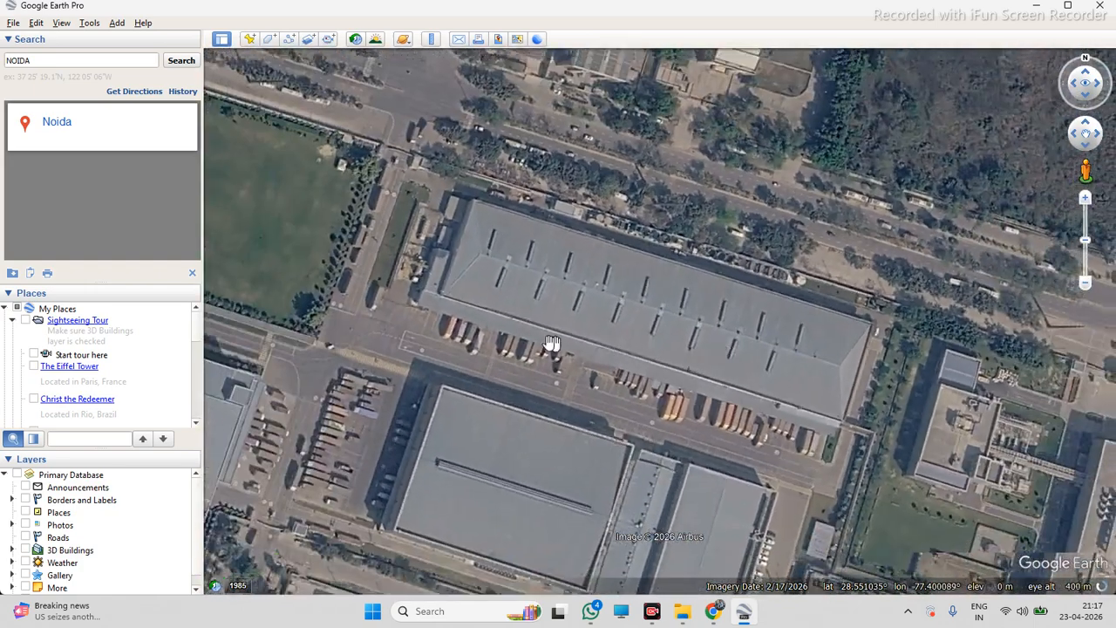
{"action": "scroll", "coordinate": [907, 414], "scroll_direction": "up", "scroll_amount": 2}
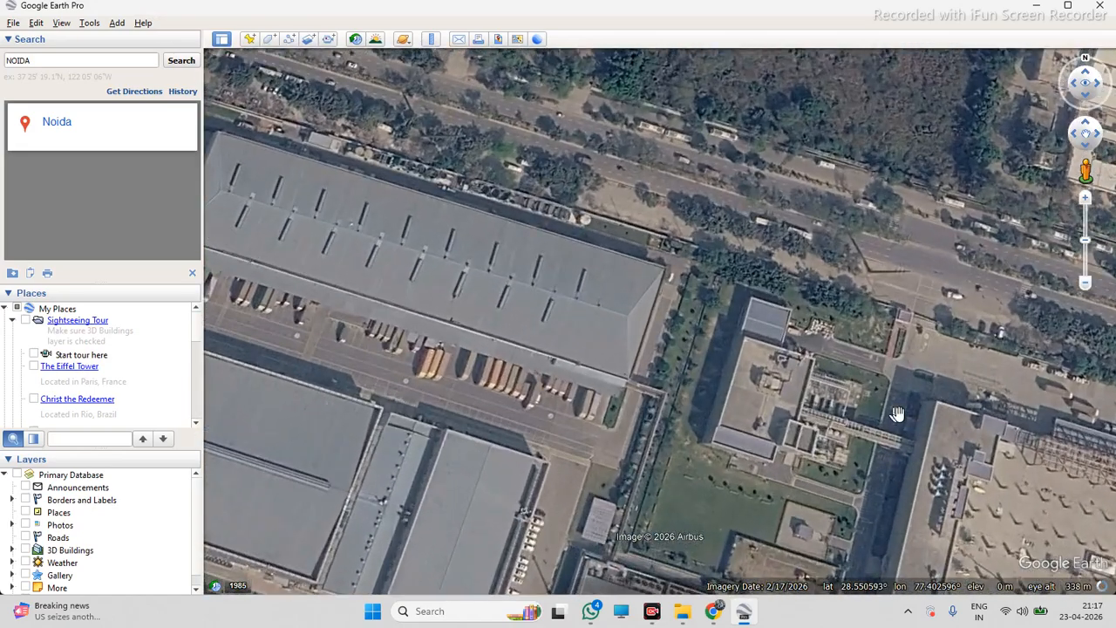
{"action": "scroll", "coordinate": [904, 407], "scroll_direction": "down", "scroll_amount": 2}
{"action": "scroll", "coordinate": [660, 366], "scroll_direction": "up", "scroll_amount": 2}
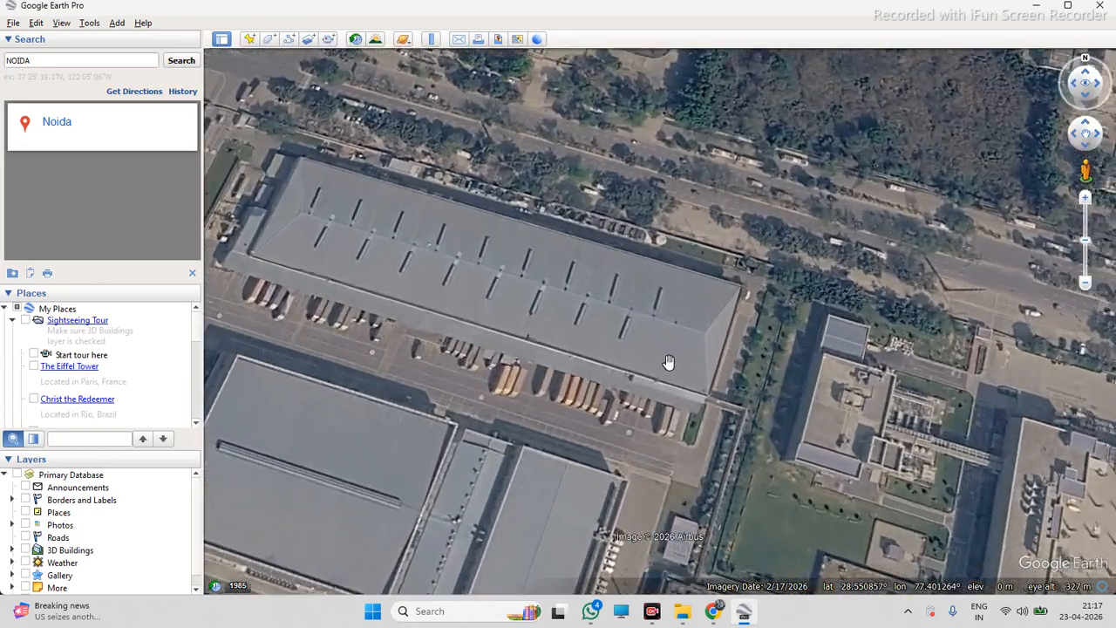
{"action": "scroll", "coordinate": [646, 314], "scroll_direction": "down", "scroll_amount": 1}
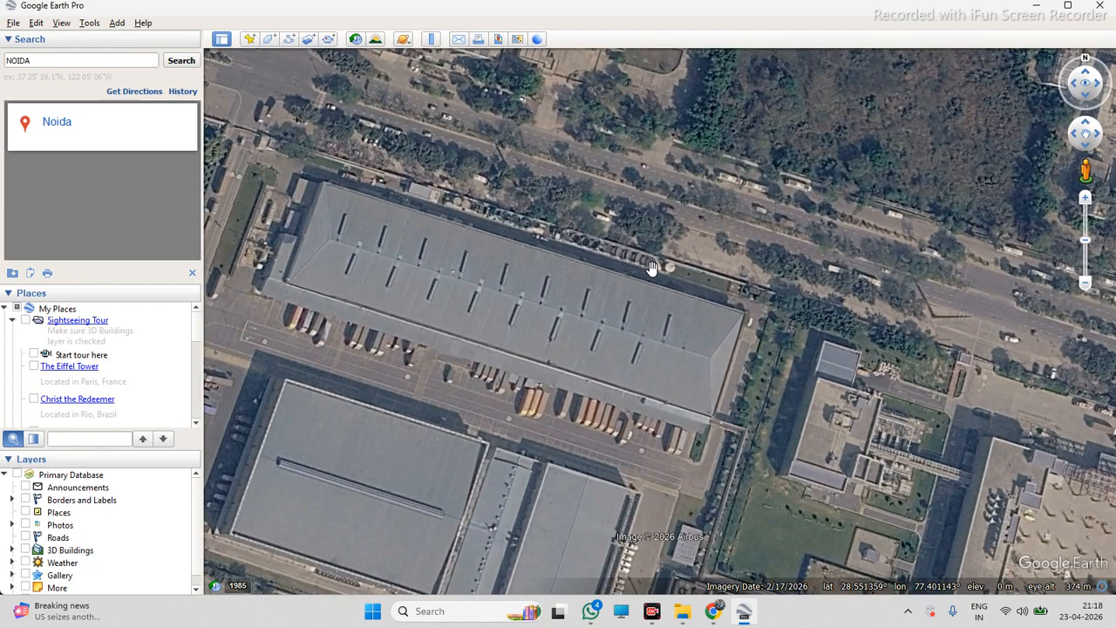
Frame the large warehouse roof next to the Samsung factory and open the Save Image tool
{"action": "scroll", "coordinate": [631, 265], "scroll_direction": "up", "scroll_amount": 1}
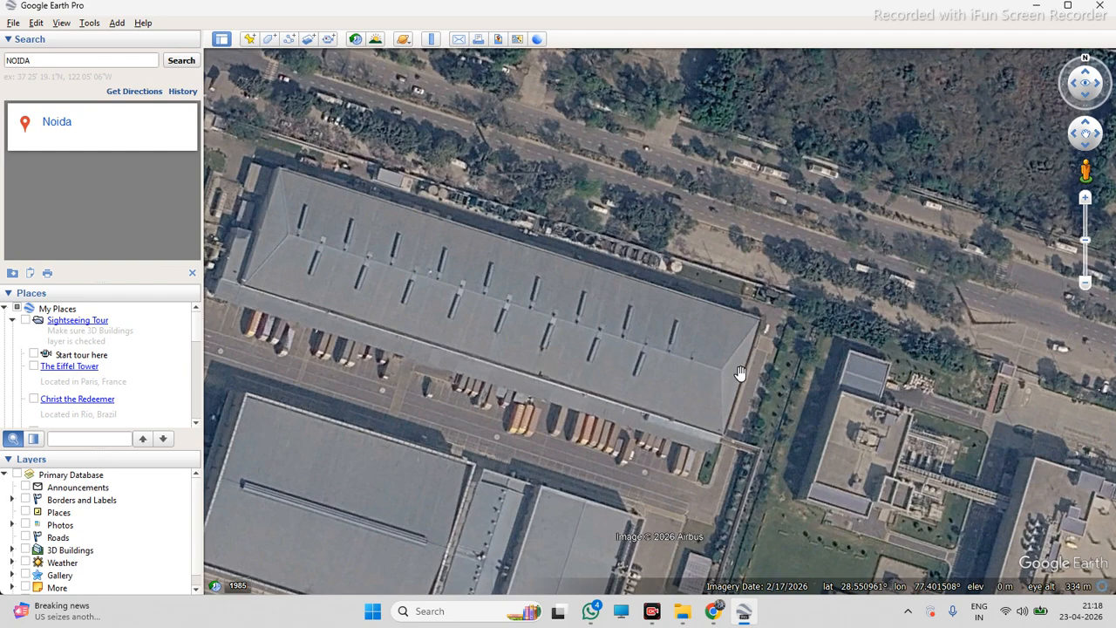
{"action": "scroll", "coordinate": [792, 379], "scroll_direction": "down", "scroll_amount": 2}
{"action": "scroll", "coordinate": [649, 347], "scroll_direction": "up", "scroll_amount": 2}
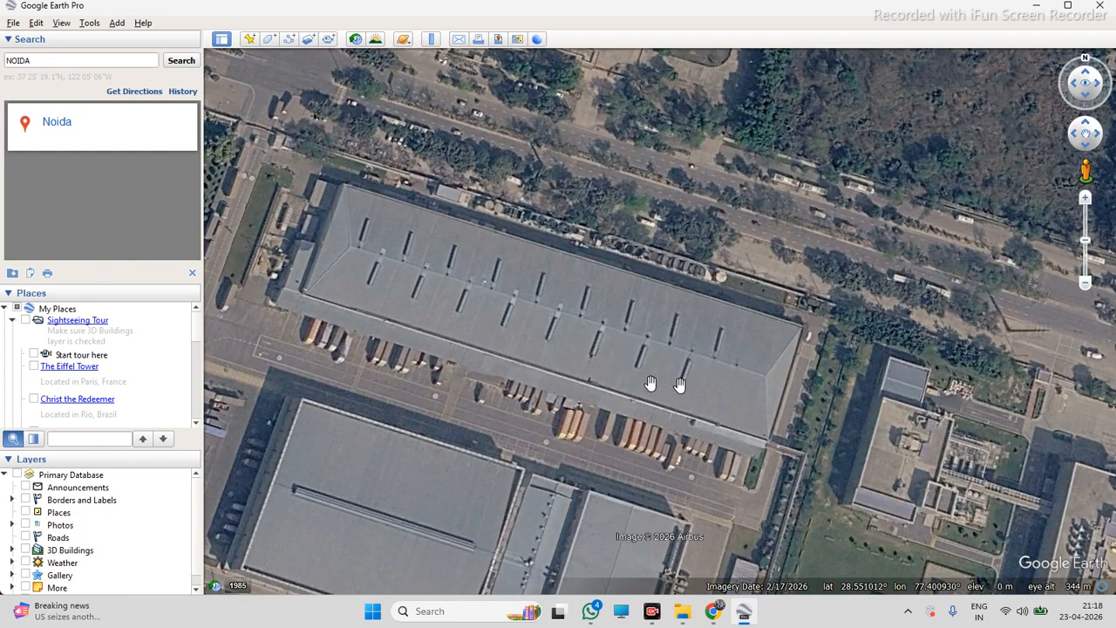
{"action": "scroll", "coordinate": [885, 478], "scroll_direction": "up", "scroll_amount": 1}
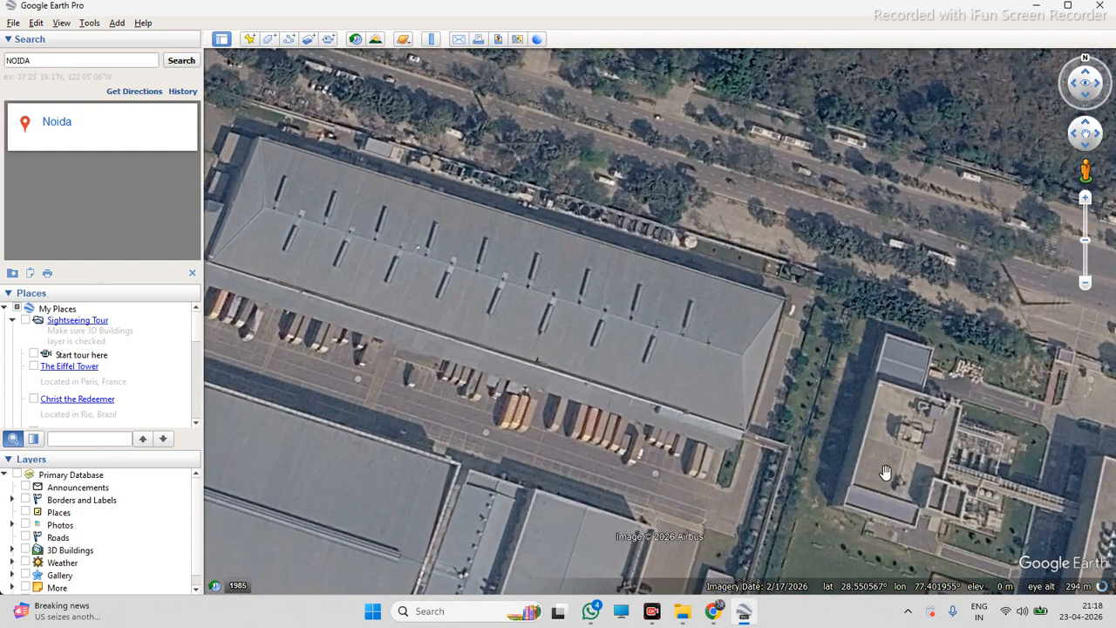
{"action": "scroll", "coordinate": [897, 456], "scroll_direction": "down", "scroll_amount": 2}
{"action": "scroll", "coordinate": [742, 379], "scroll_direction": "up", "scroll_amount": 2}
{"action": "scroll", "coordinate": [833, 402], "scroll_direction": "up", "scroll_amount": 1}
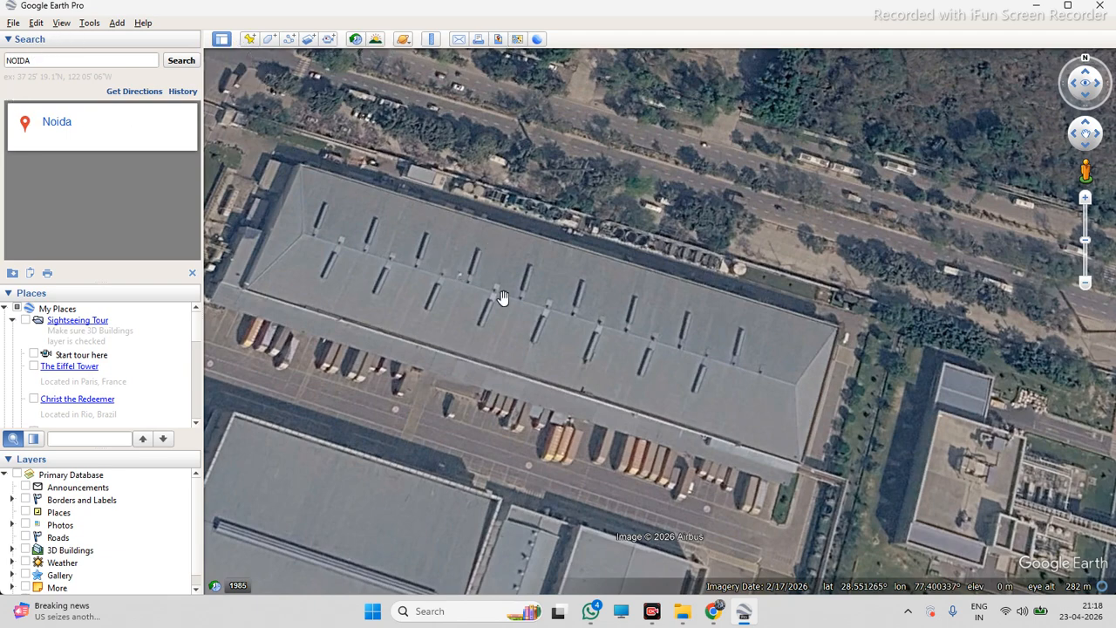
{"action": "scroll", "coordinate": [503, 297], "scroll_direction": "up", "scroll_amount": 2}
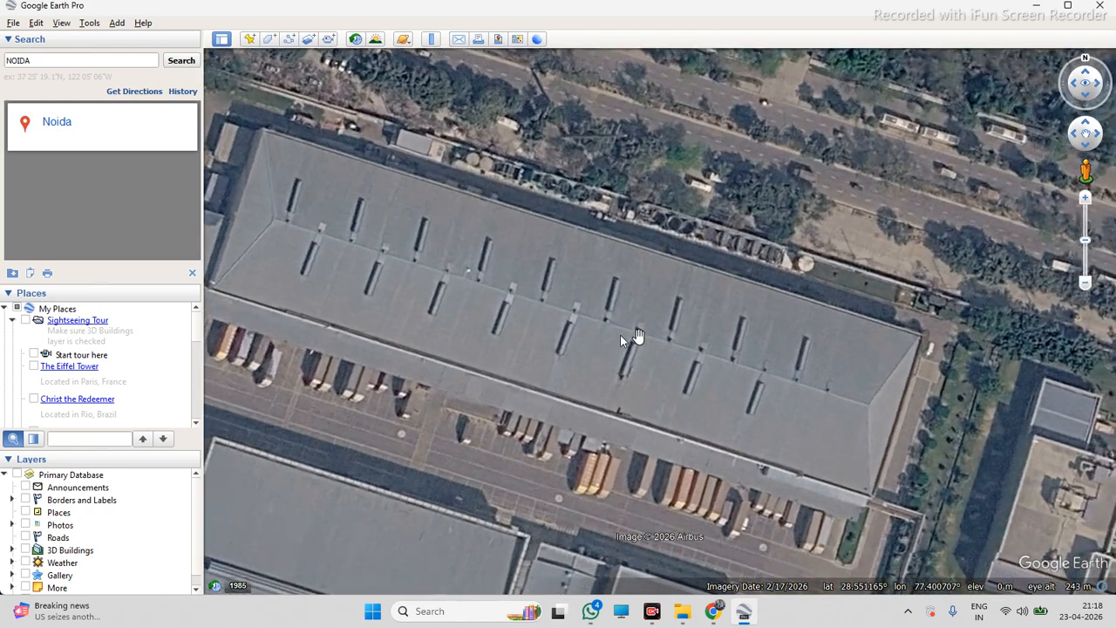
{"action": "left_click", "coordinate": [498, 39]}
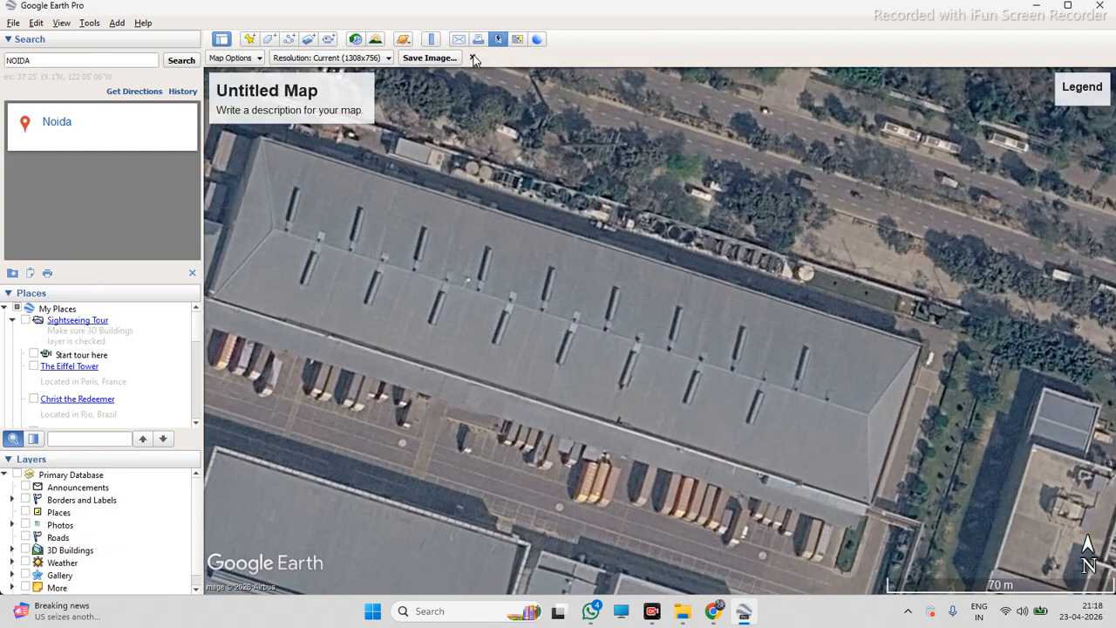
Close the Save Image tool, open the current view in Google Earth on the web, and copy its coordinates from the address
{"action": "left_click", "coordinate": [473, 57]}
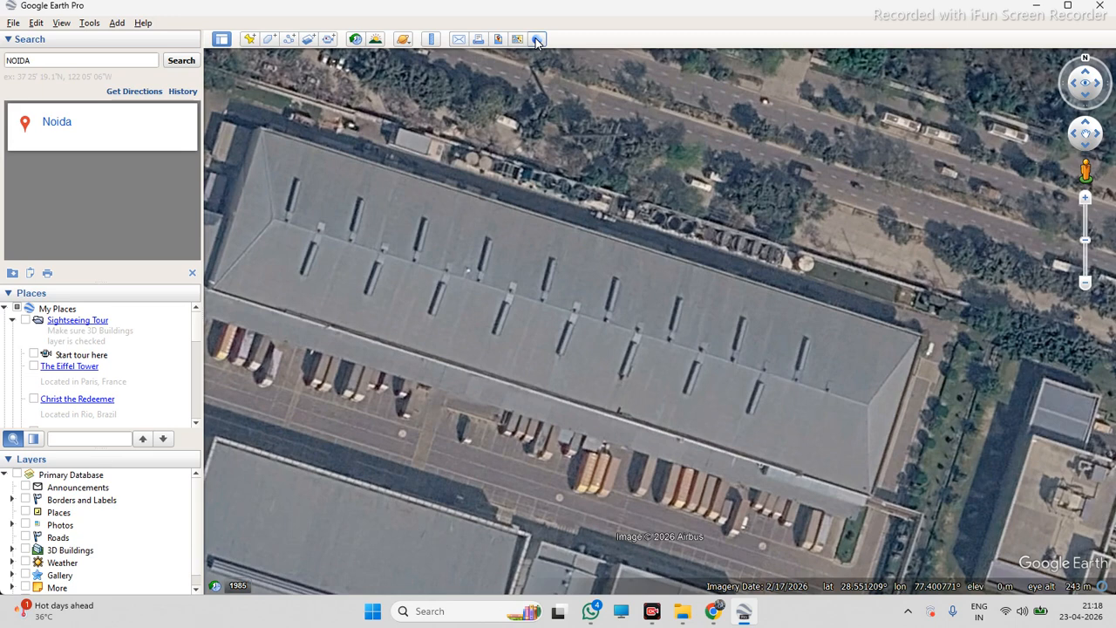
{"action": "left_click", "coordinate": [536, 39]}
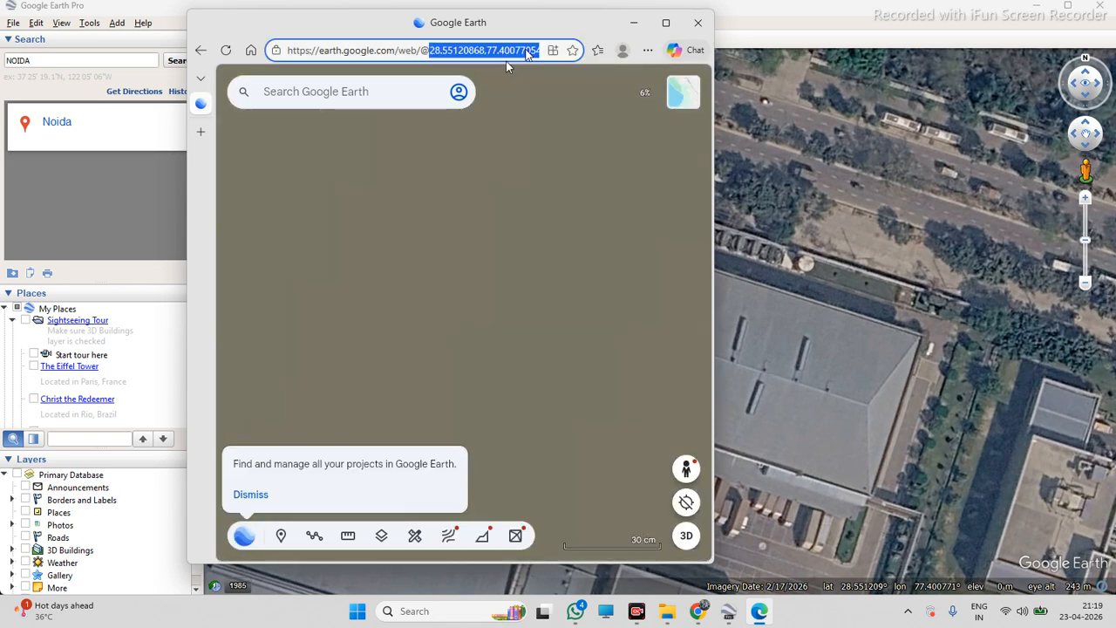
{"action": "triple_click", "coordinate": [526, 50]}
{"action": "left_click", "coordinate": [526, 51]}
{"action": "mouse_move", "coordinate": [429, 49]}
{"action": "left_mouse_down"}
{"action": "mouse_move", "coordinate": [540, 51]}
{"action": "mouse_move", "coordinate": [390, 50]}
{"action": "mouse_move", "coordinate": [441, 50]}
{"action": "left_mouse_up"}
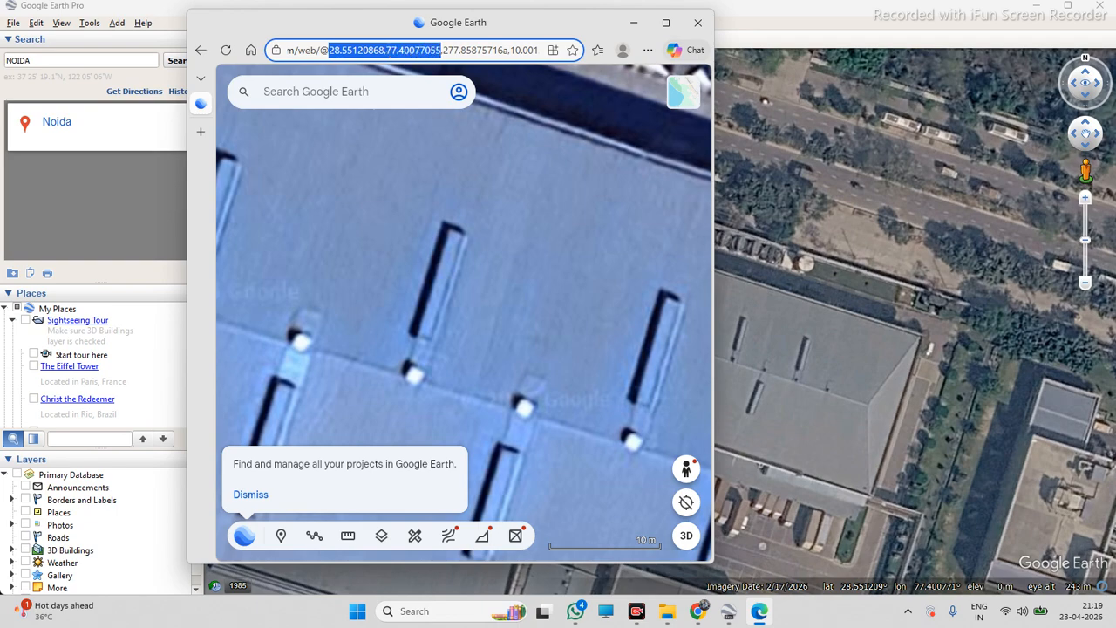
{"action": "right_click", "coordinate": [423, 52]}
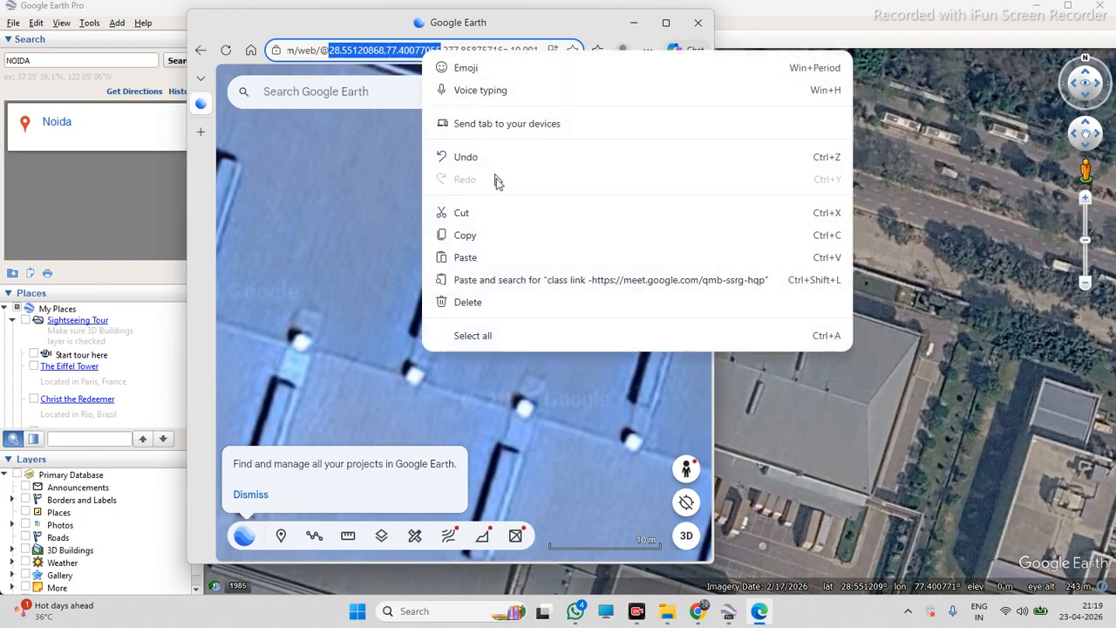
{"action": "left_click", "coordinate": [511, 231]}
{"action": "left_click", "coordinate": [634, 23]}
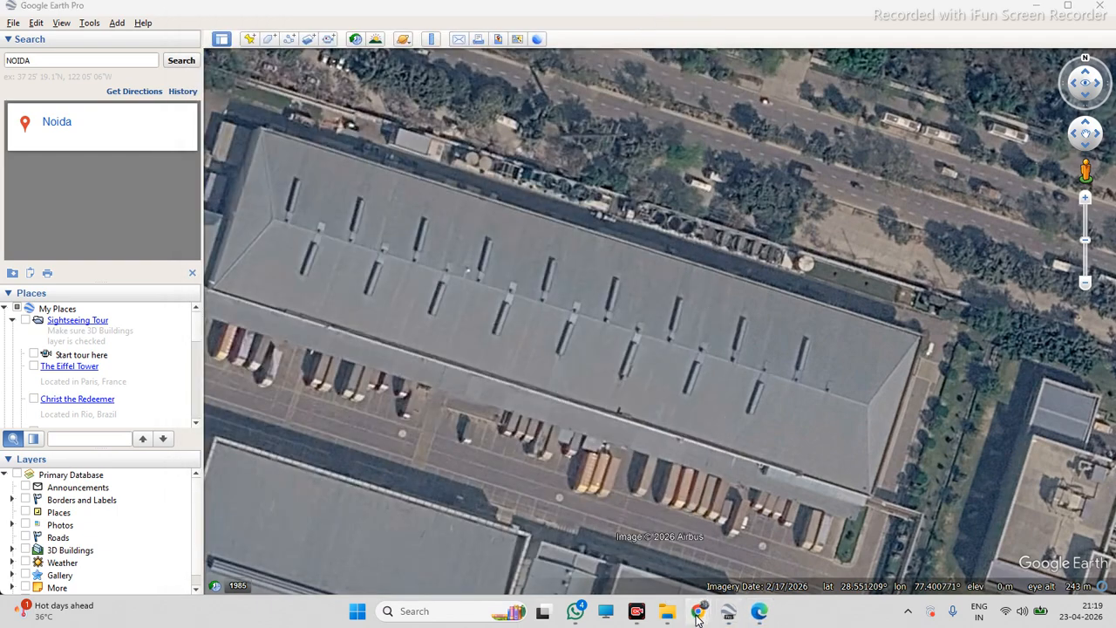
Search the copied coordinates 28.55120868,77.40077055 in Chrome and open the location in Google Maps
{"action": "mouse_move", "coordinate": [698, 610]}
{"action": "left_click", "coordinate": [720, 562]}
{"action": "left_click", "coordinate": [1037, 6]}
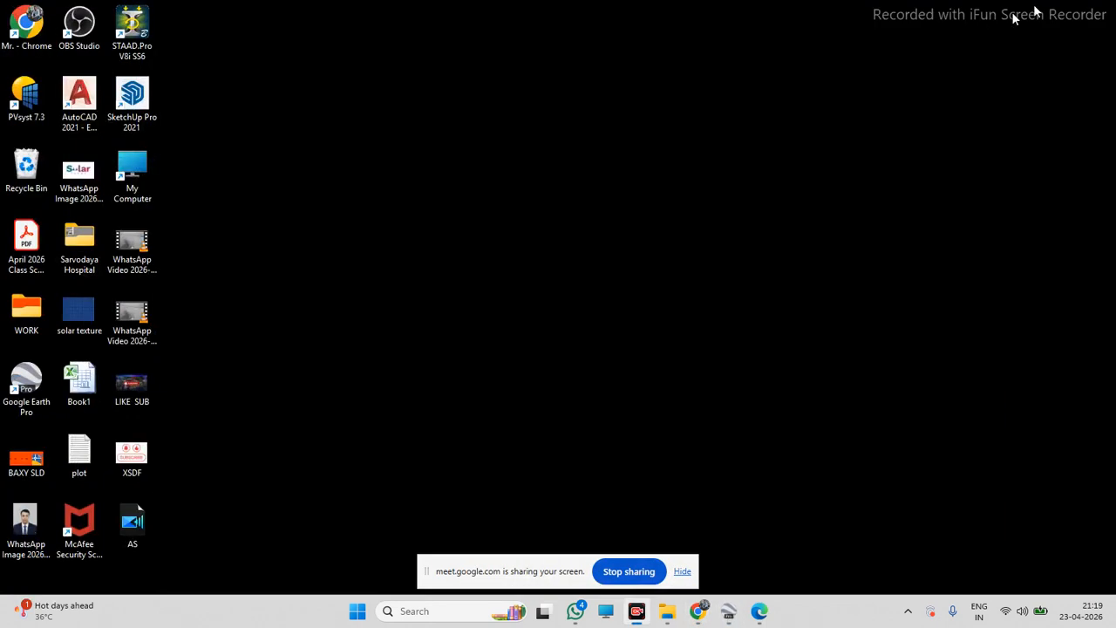
{"action": "double_click", "coordinate": [48, 33]}
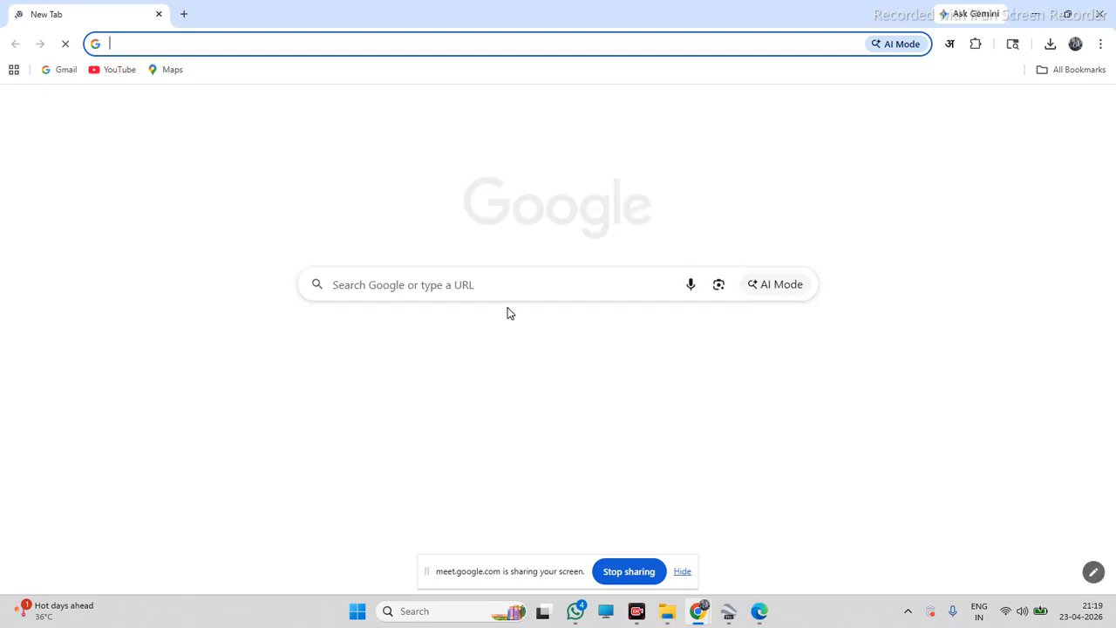
{"action": "left_click", "coordinate": [513, 287]}
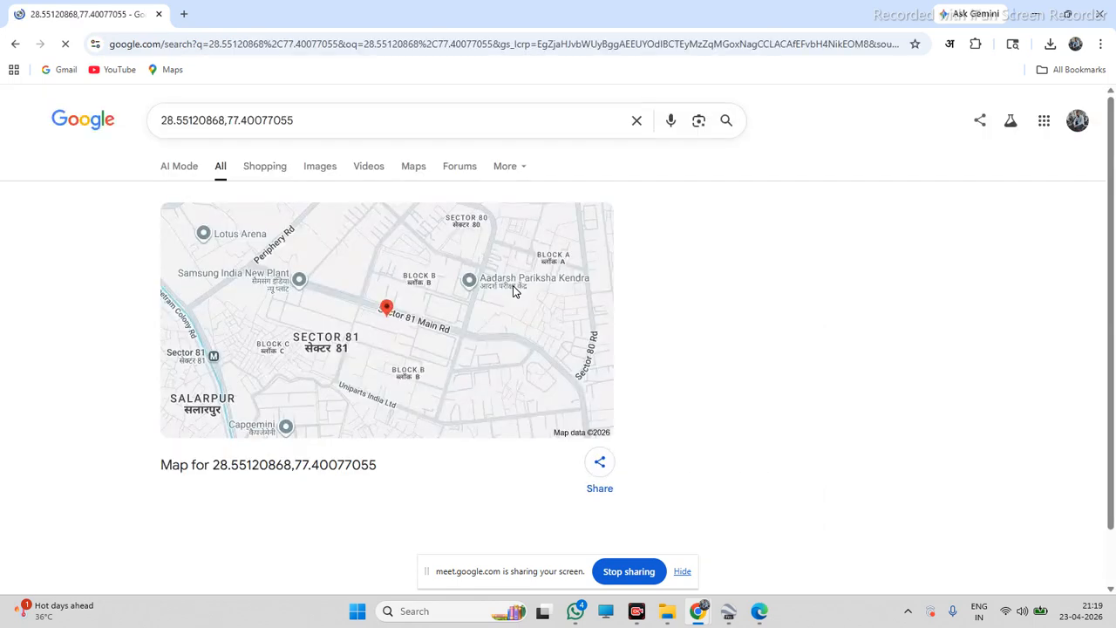
{"action": "left_click", "coordinate": [389, 310]}
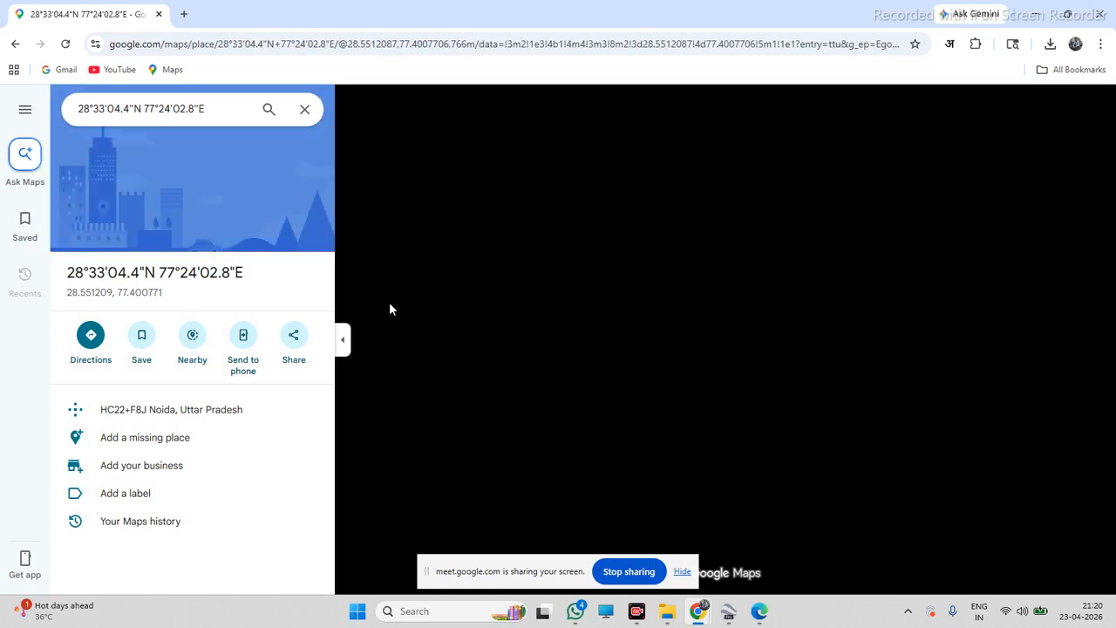
{"action": "left_click", "coordinate": [681, 571]}
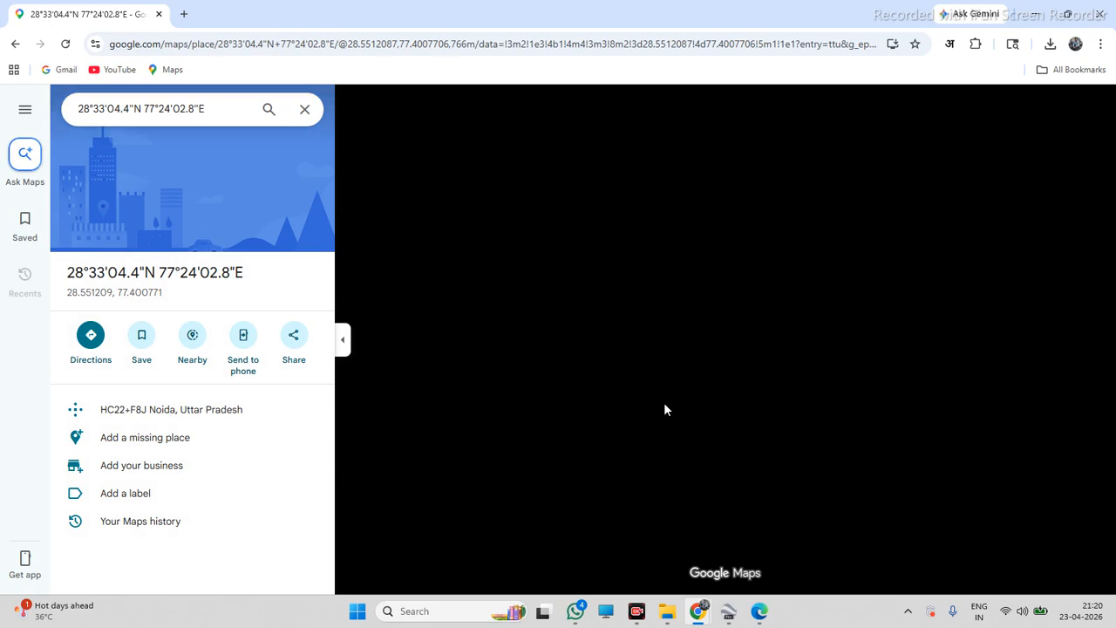
{"action": "scroll", "coordinate": [664, 403], "scroll_direction": "down", "scroll_amount": 1}
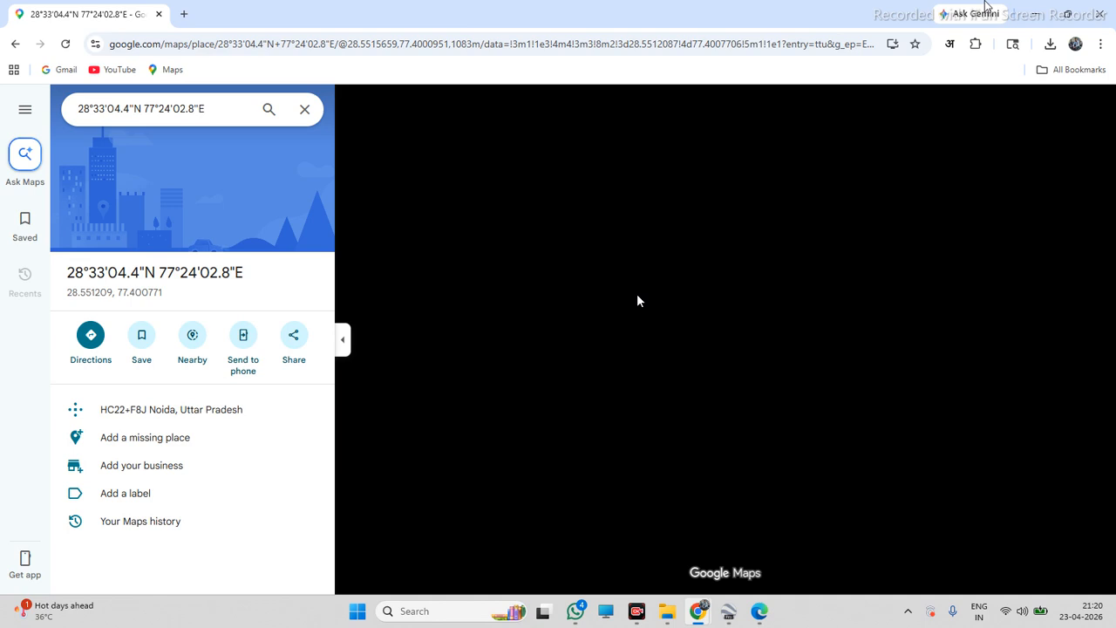
Close the browser, return to Google Earth Pro and zoom in and out to re-examine the warehouse roof
{"action": "left_click", "coordinate": [160, 15]}
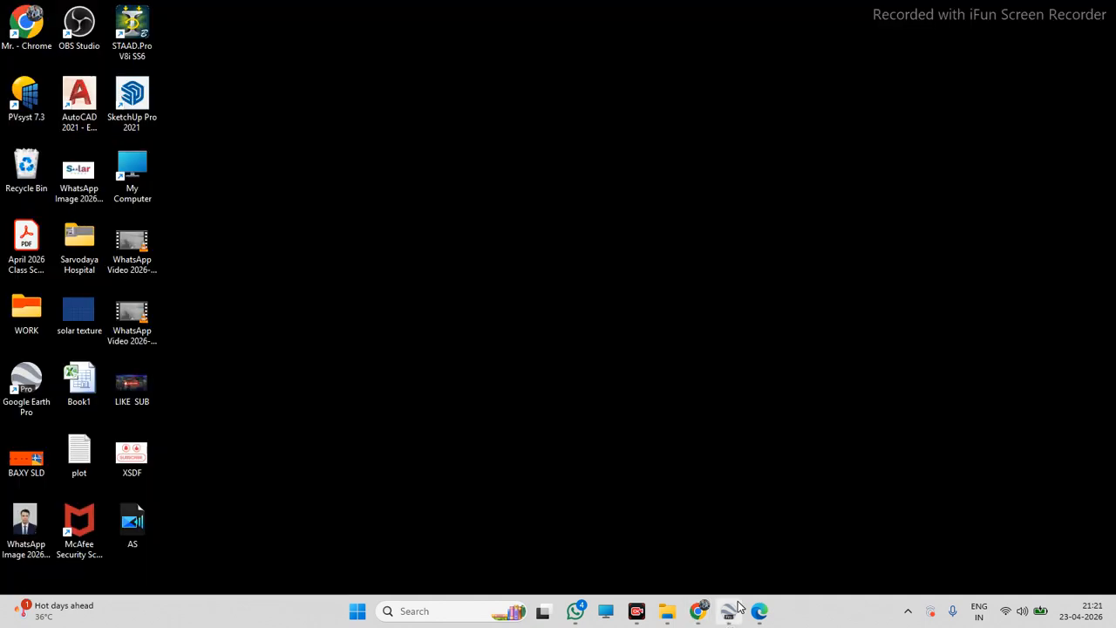
{"action": "mouse_move", "coordinate": [729, 616]}
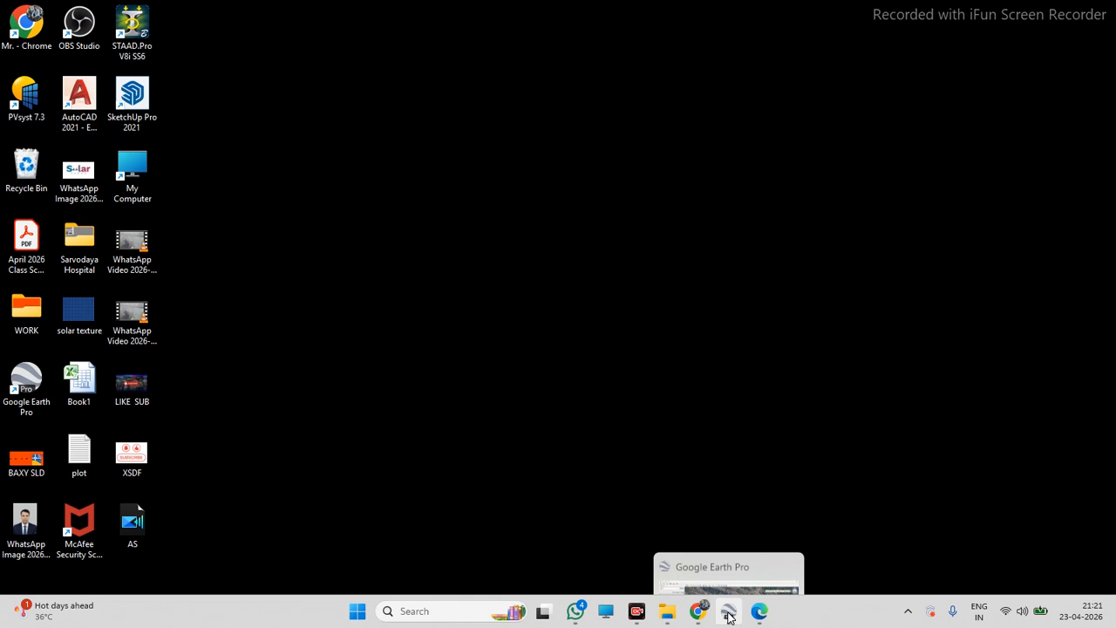
{"action": "left_click", "coordinate": [729, 616]}
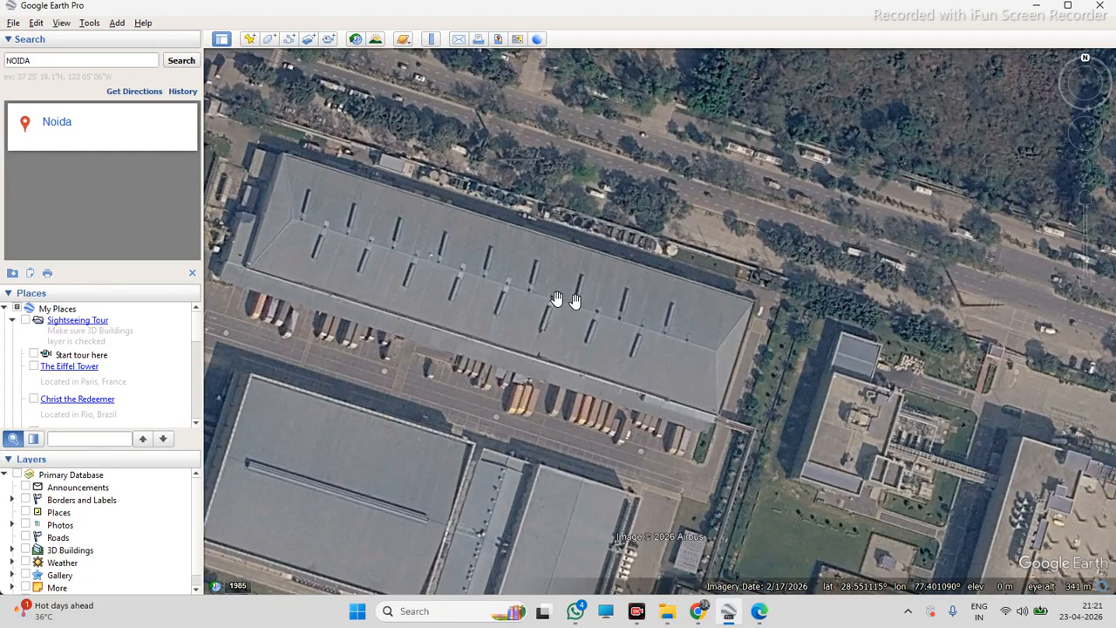
{"action": "scroll", "coordinate": [674, 315], "scroll_direction": "down", "scroll_amount": 2}
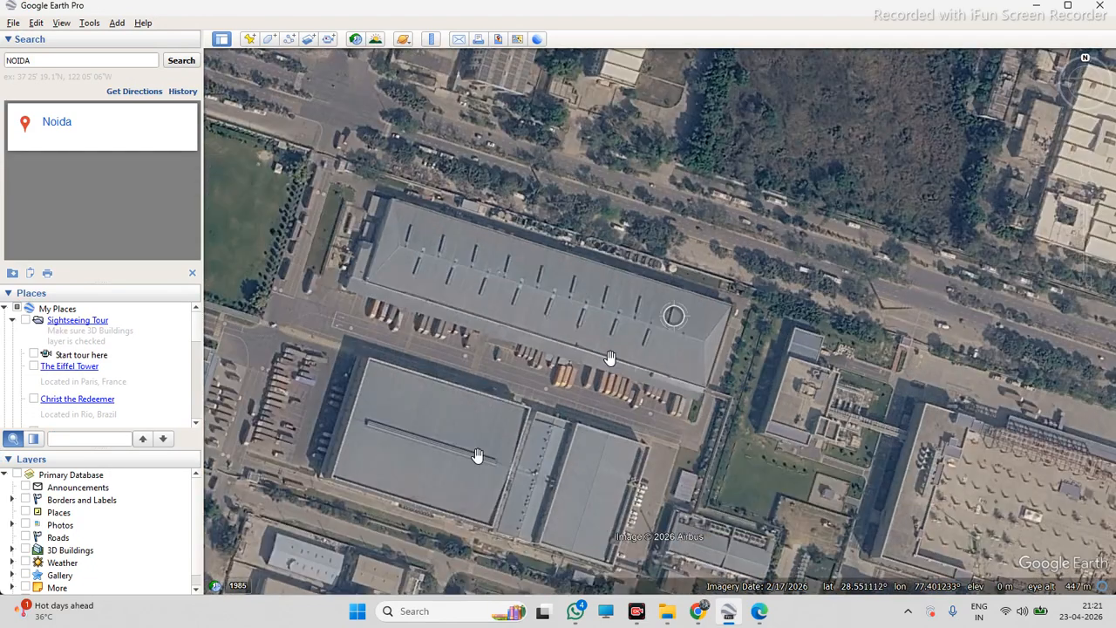
{"action": "scroll", "coordinate": [608, 364], "scroll_direction": "down", "scroll_amount": 1}
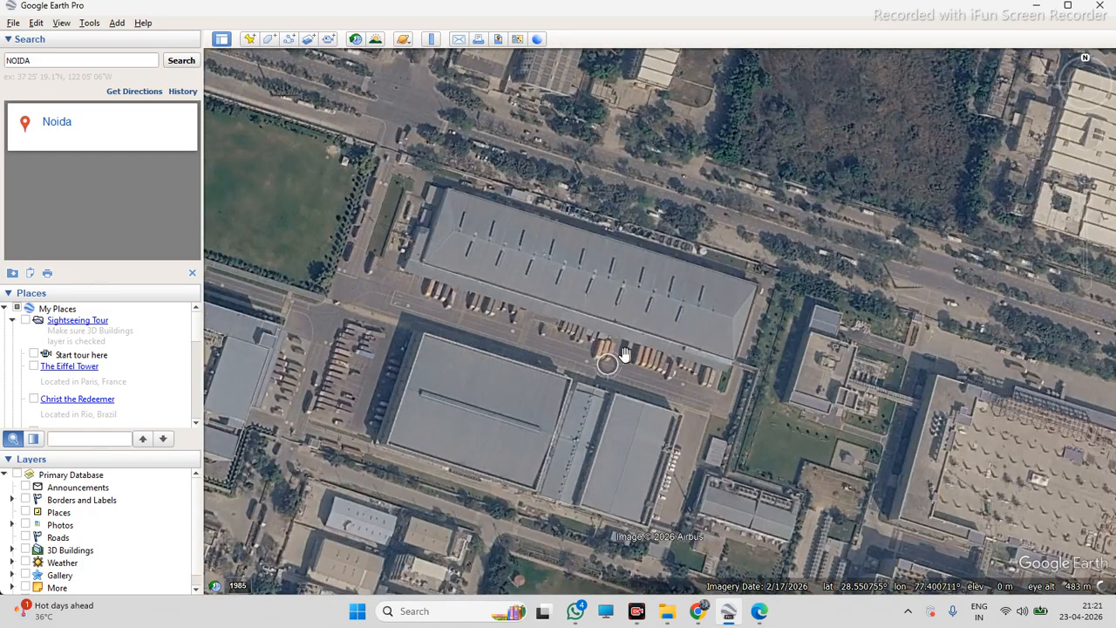
{"action": "scroll", "coordinate": [396, 355], "scroll_direction": "down", "scroll_amount": 3}
{"action": "scroll", "coordinate": [659, 297], "scroll_direction": "up", "scroll_amount": 3}
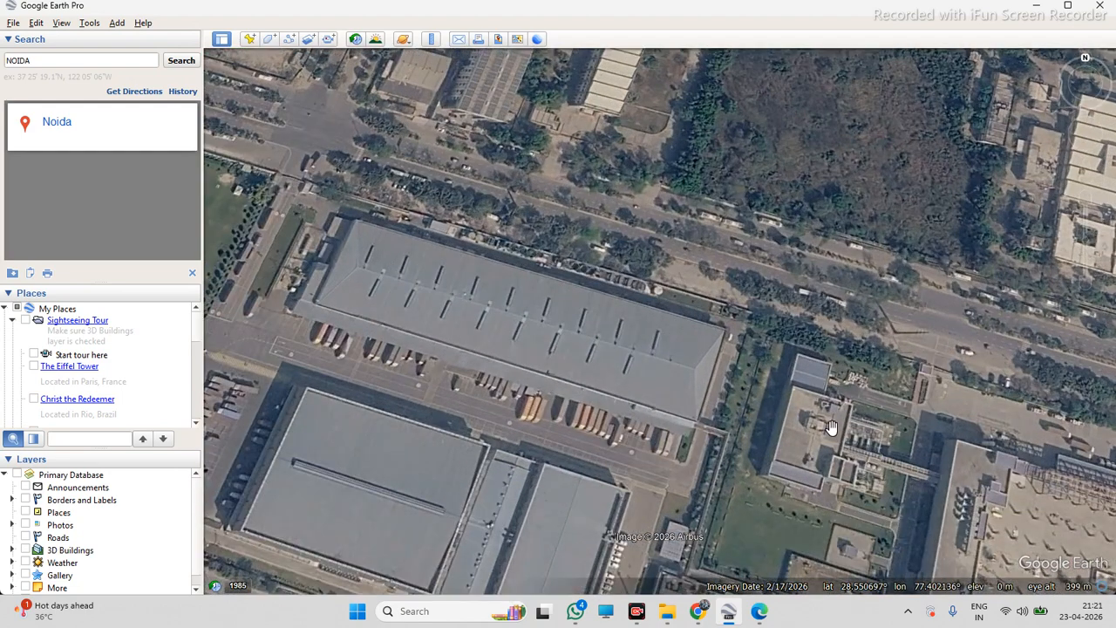
{"action": "scroll", "coordinate": [646, 340], "scroll_direction": "up", "scroll_amount": 2}
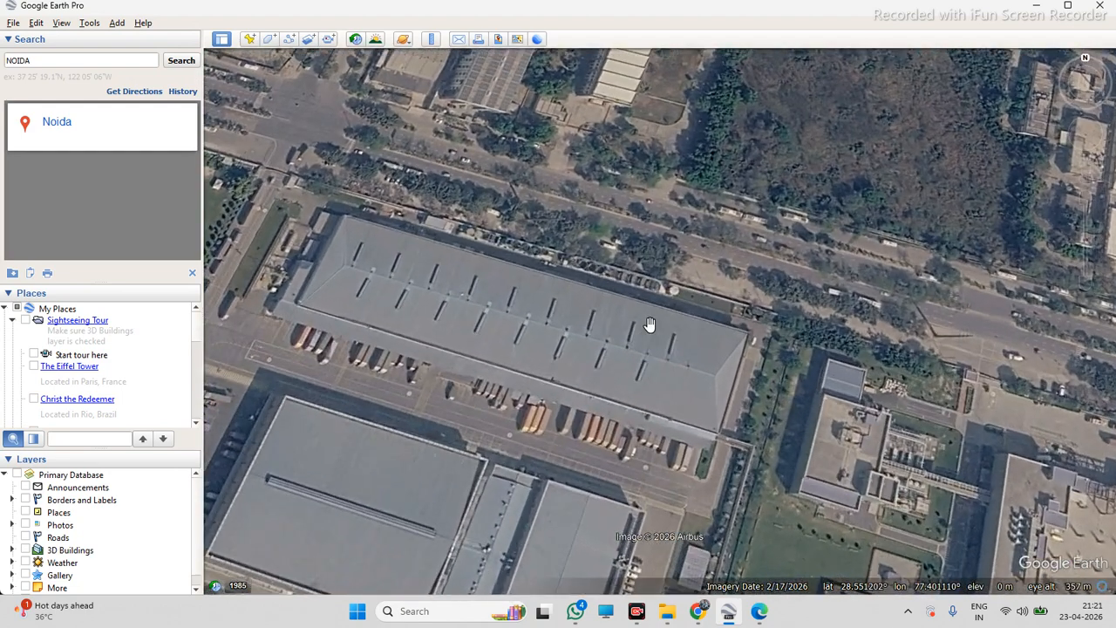
{"action": "scroll", "coordinate": [653, 373], "scroll_direction": "up", "scroll_amount": 1}
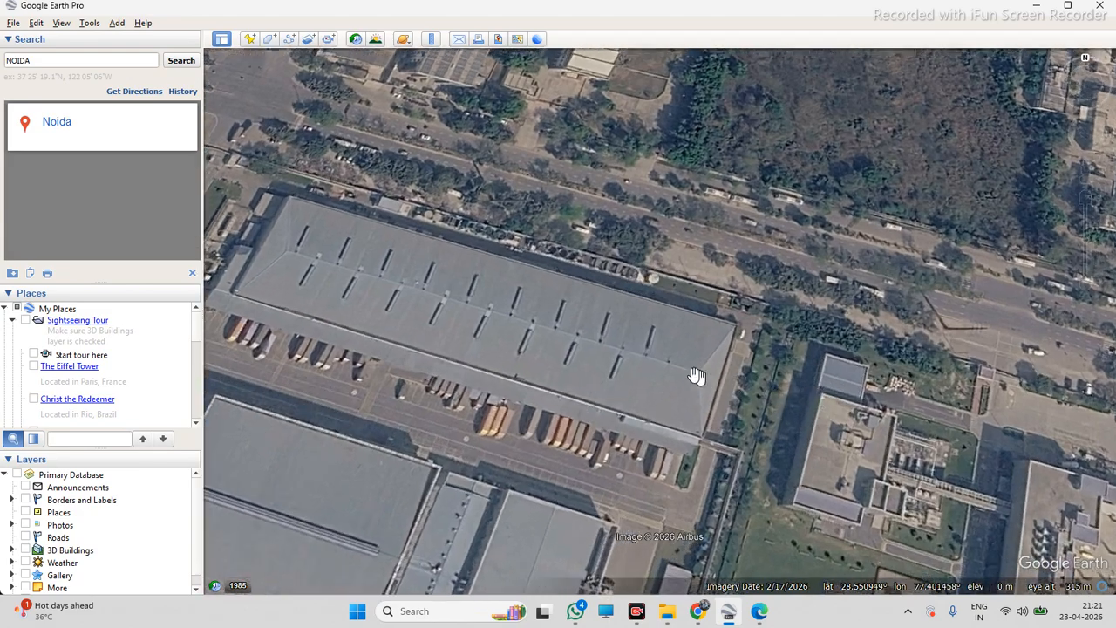
{"action": "scroll", "coordinate": [703, 364], "scroll_direction": "down", "scroll_amount": 1}
{"action": "scroll", "coordinate": [732, 363], "scroll_direction": "down", "scroll_amount": 1}
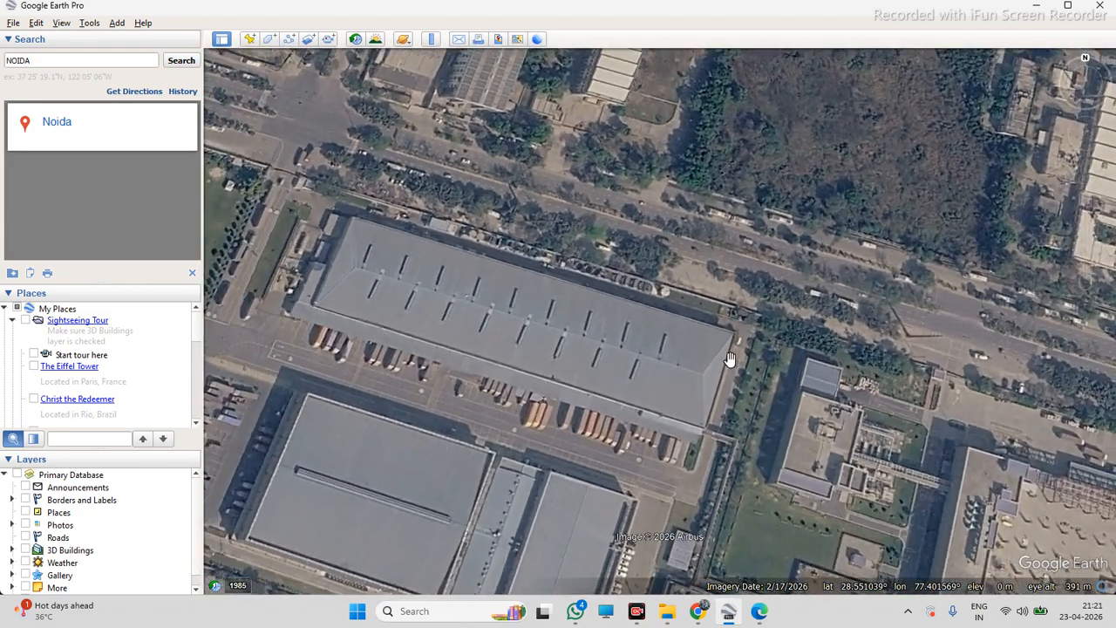
{"action": "scroll", "coordinate": [740, 368], "scroll_direction": "up", "scroll_amount": 2}
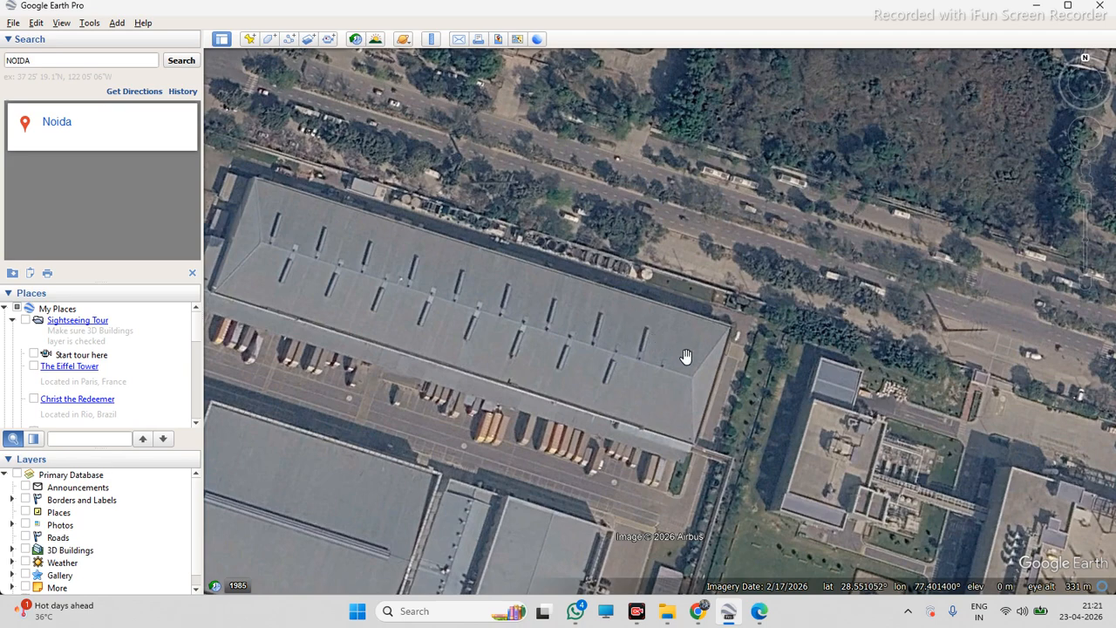
Turn on Historical Imagery and step back through older imagery dates to 11/2021
{"action": "left_click", "coordinate": [356, 40]}
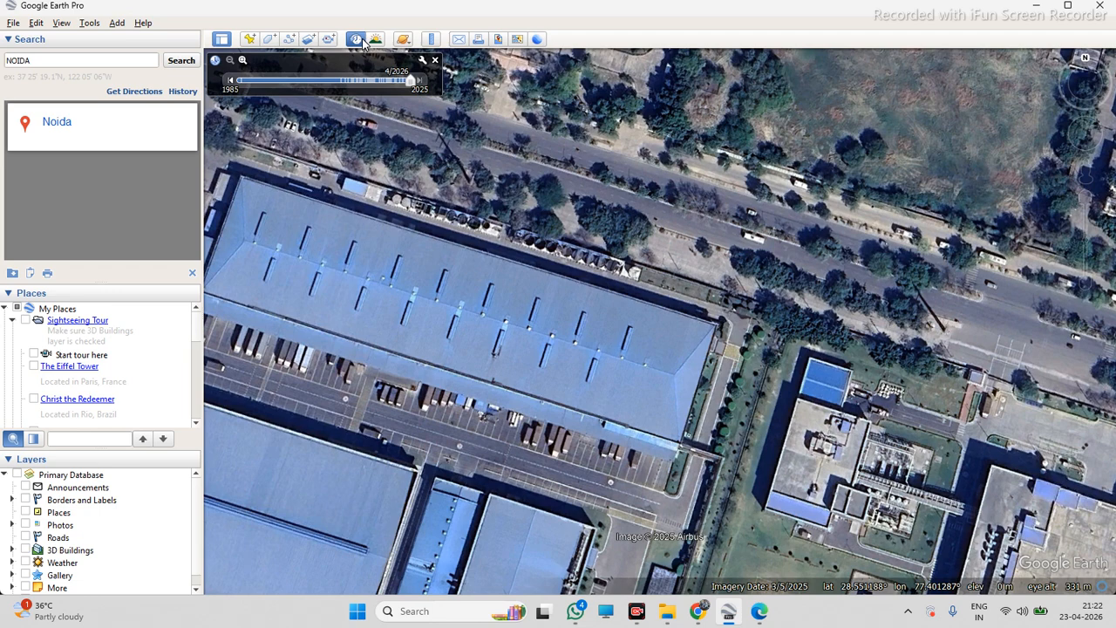
{"action": "left_click", "coordinate": [231, 80]}
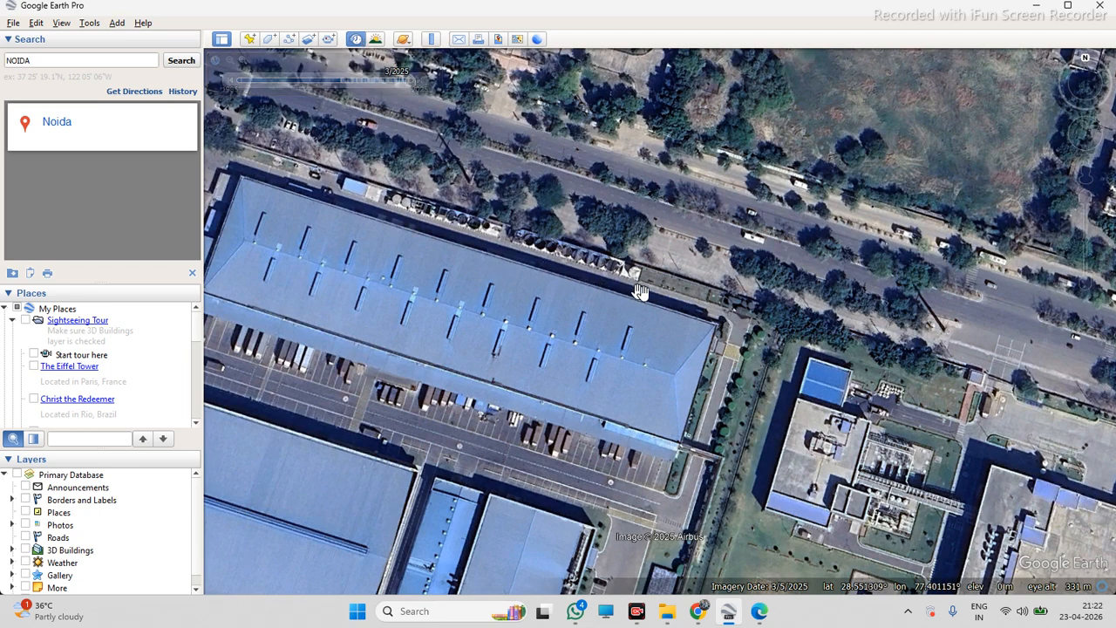
{"action": "scroll", "coordinate": [303, 124], "scroll_direction": "down", "scroll_amount": 2}
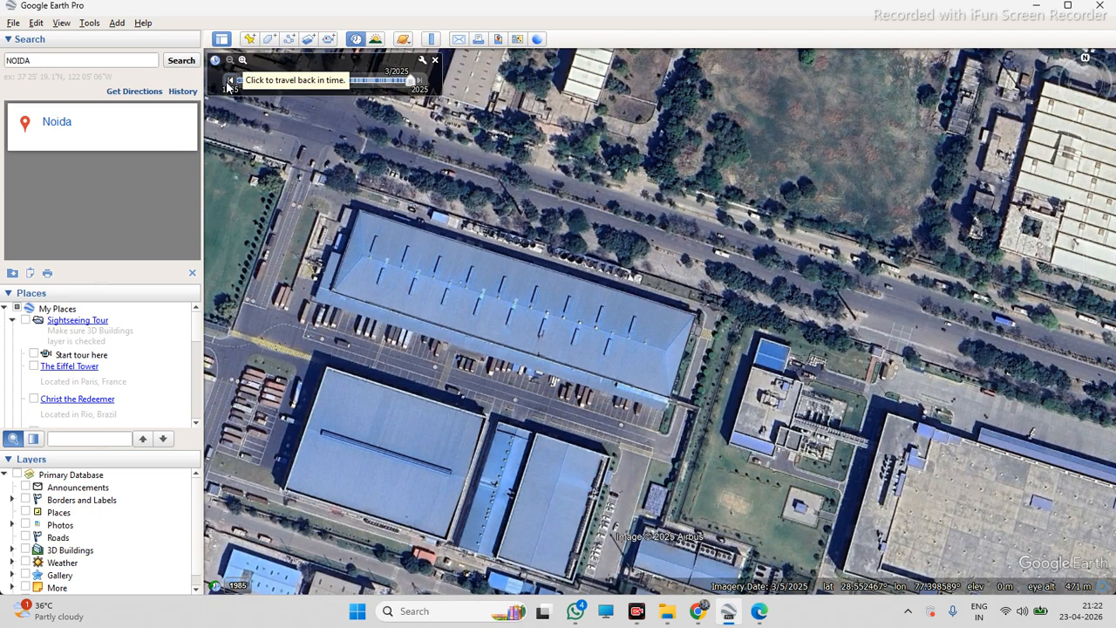
{"action": "left_click", "coordinate": [229, 82]}
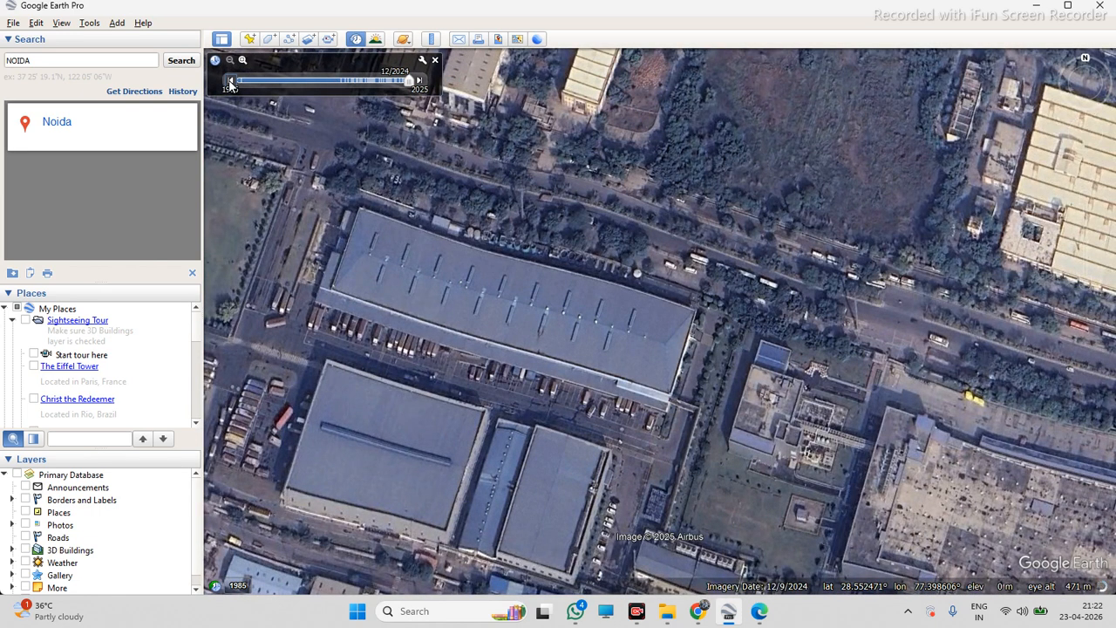
{"action": "left_click", "coordinate": [230, 82]}
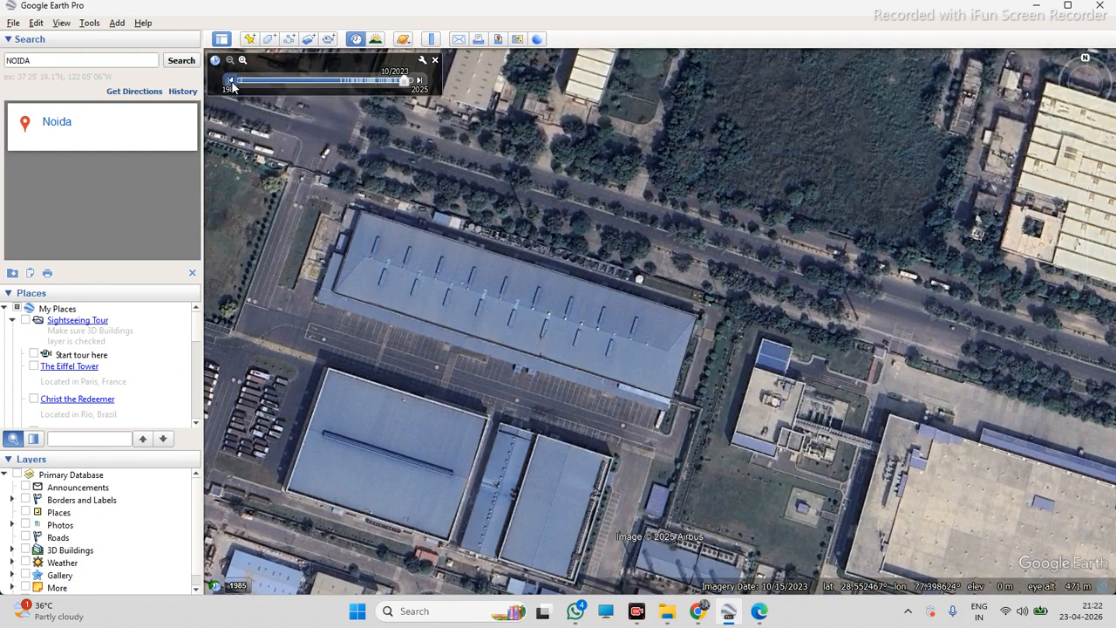
{"action": "left_click", "coordinate": [231, 81]}
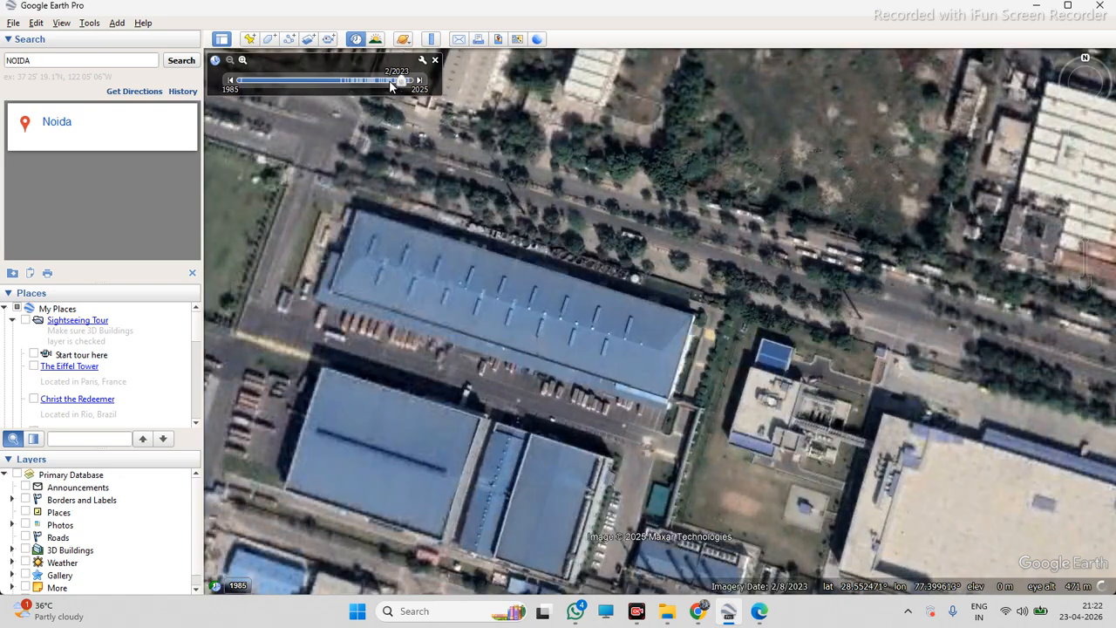
{"action": "left_click", "coordinate": [231, 81]}
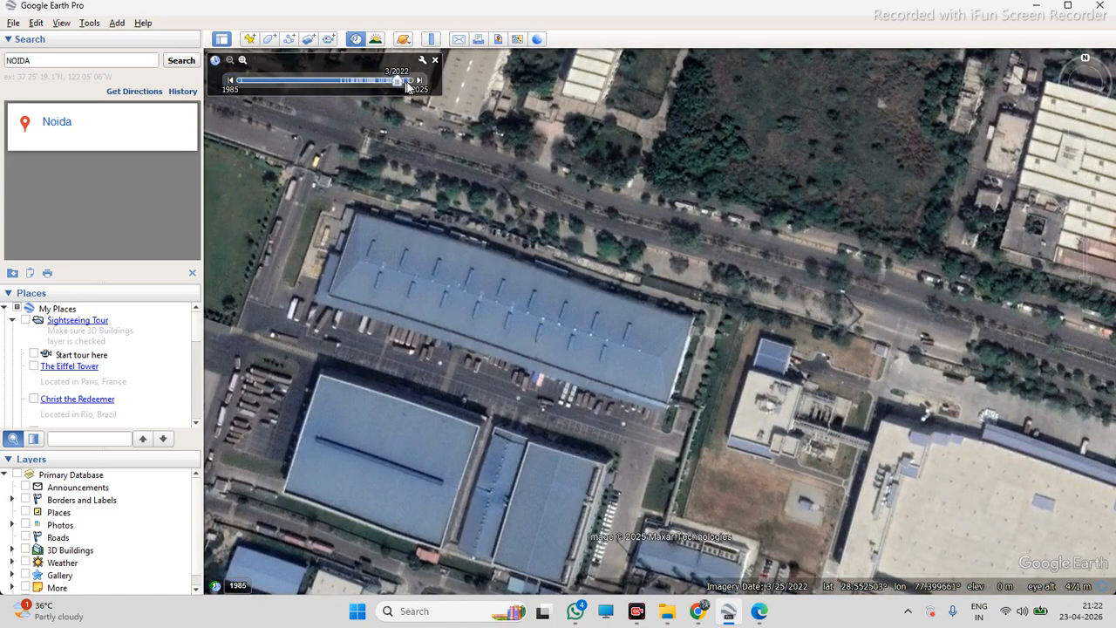
{"action": "left_click", "coordinate": [230, 81]}
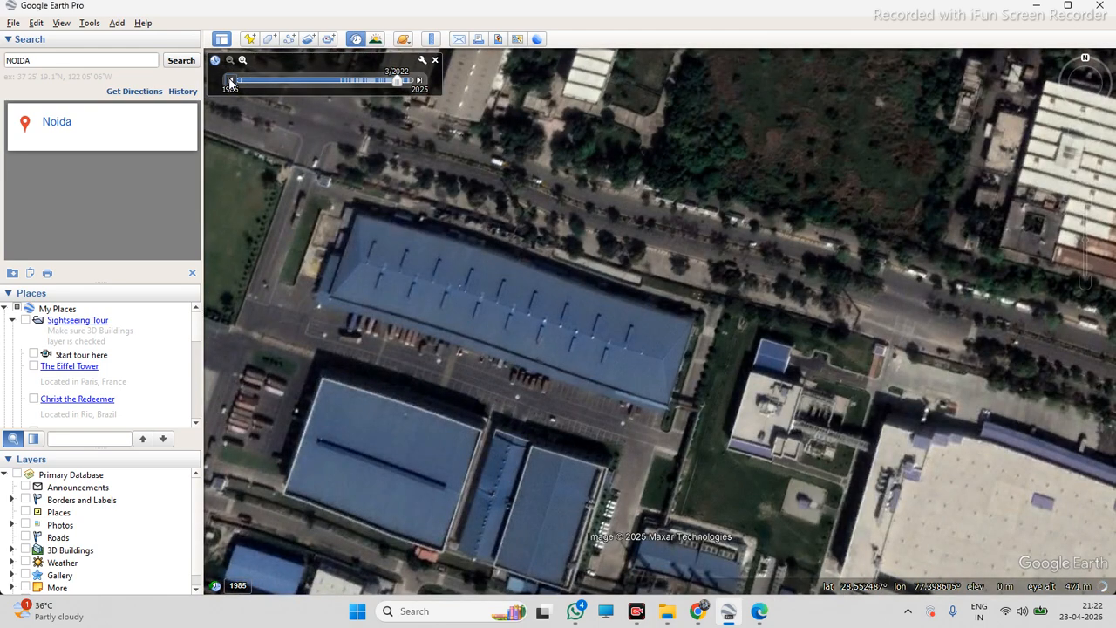
{"action": "left_click", "coordinate": [230, 82]}
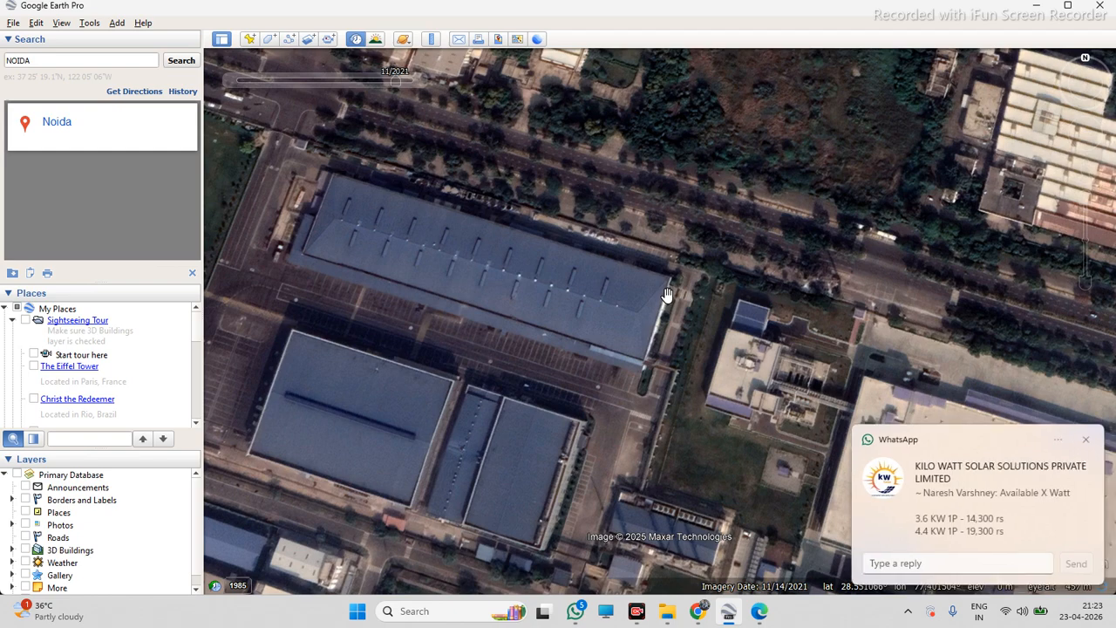
Dismiss the notification and step forward through historical imagery to the 10/2023 date
{"action": "left_click", "coordinate": [1086, 440]}
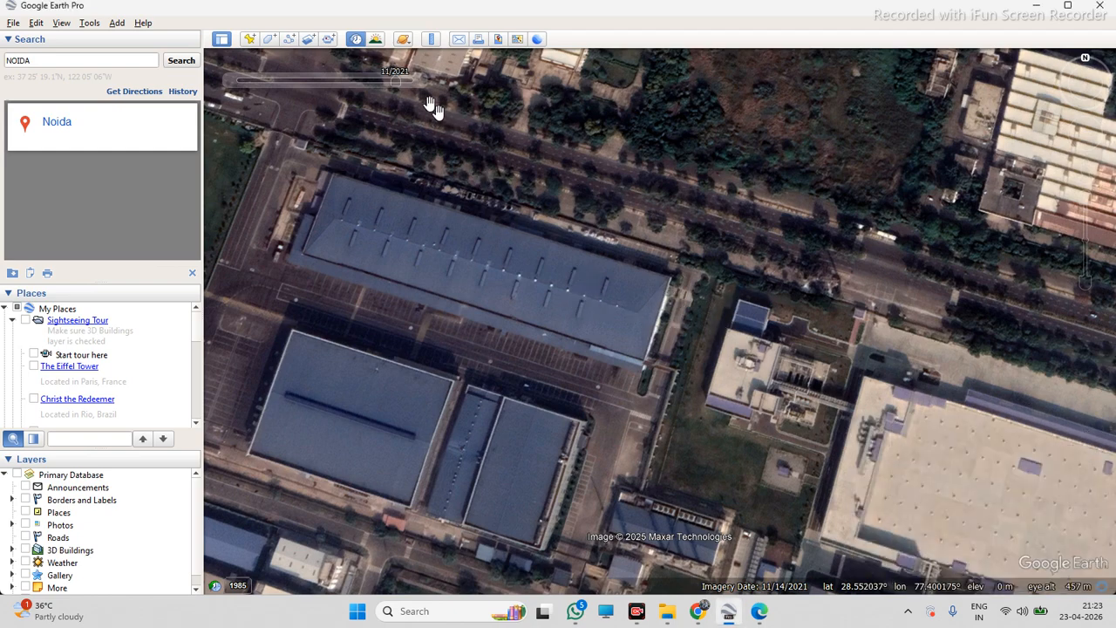
{"action": "left_click", "coordinate": [419, 81]}
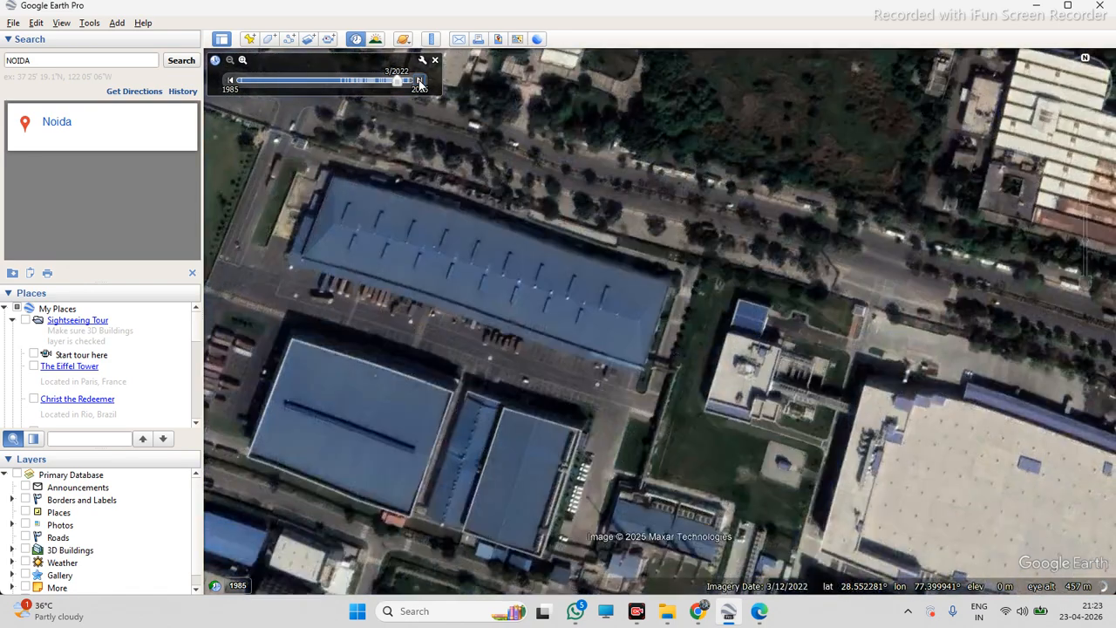
{"action": "left_click", "coordinate": [419, 81]}
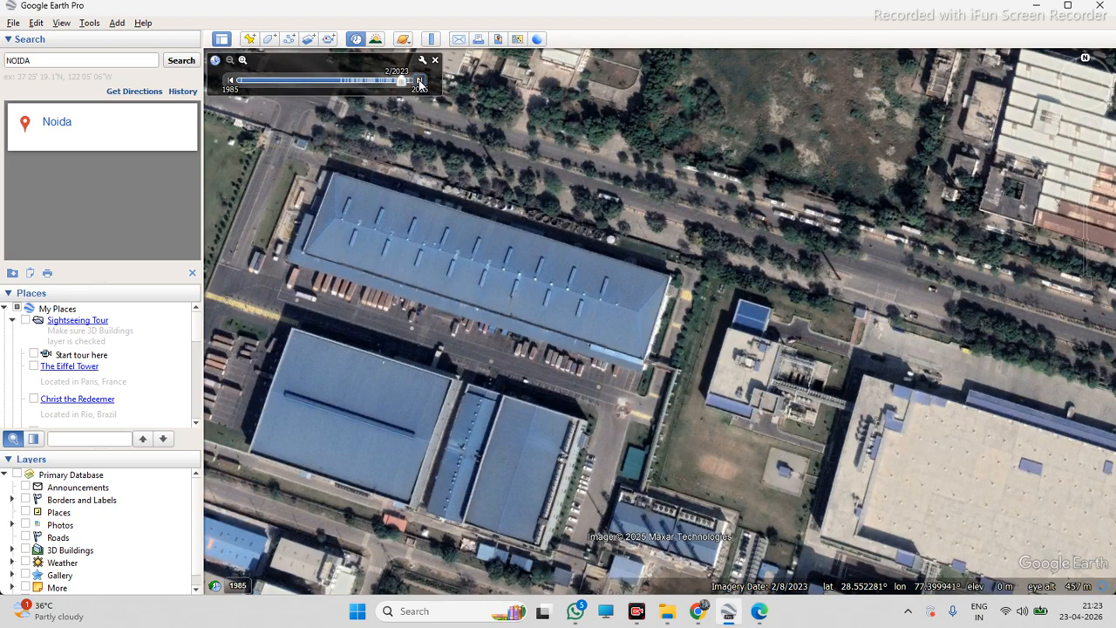
{"action": "left_click", "coordinate": [418, 81]}
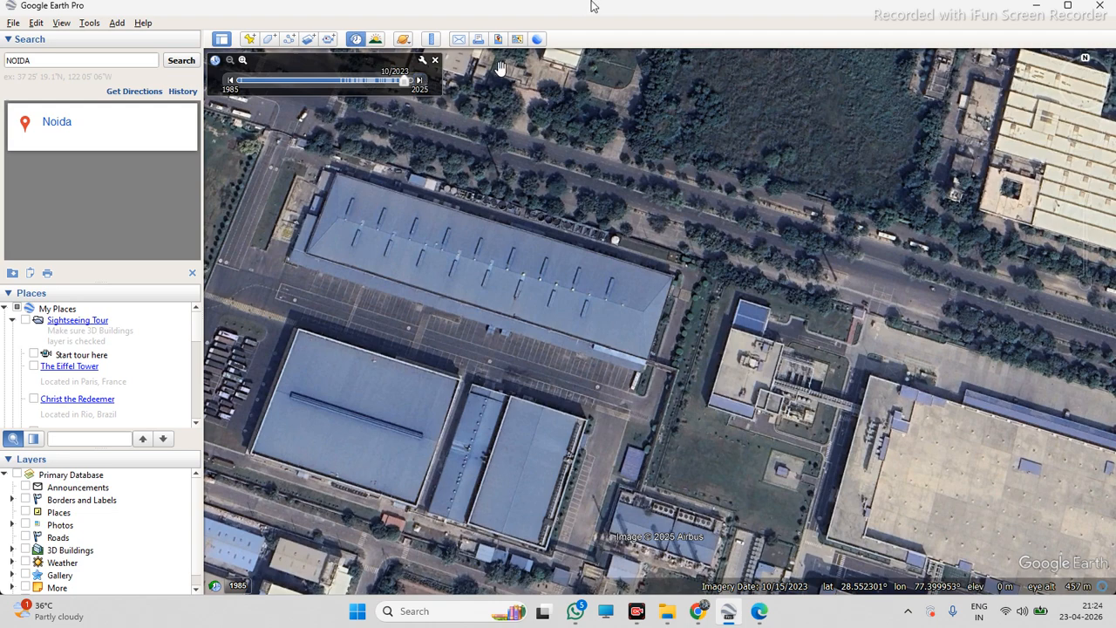
Zoom in and out on the warehouse roof to inspect it closely
{"action": "scroll", "coordinate": [598, 264], "scroll_direction": "down", "scroll_amount": 1}
{"action": "scroll", "coordinate": [610, 267], "scroll_direction": "up", "scroll_amount": 1}
{"action": "scroll", "coordinate": [645, 271], "scroll_direction": "down", "scroll_amount": 2}
{"action": "scroll", "coordinate": [677, 271], "scroll_direction": "up", "scroll_amount": 1}
{"action": "scroll", "coordinate": [684, 268], "scroll_direction": "down", "scroll_amount": 1}
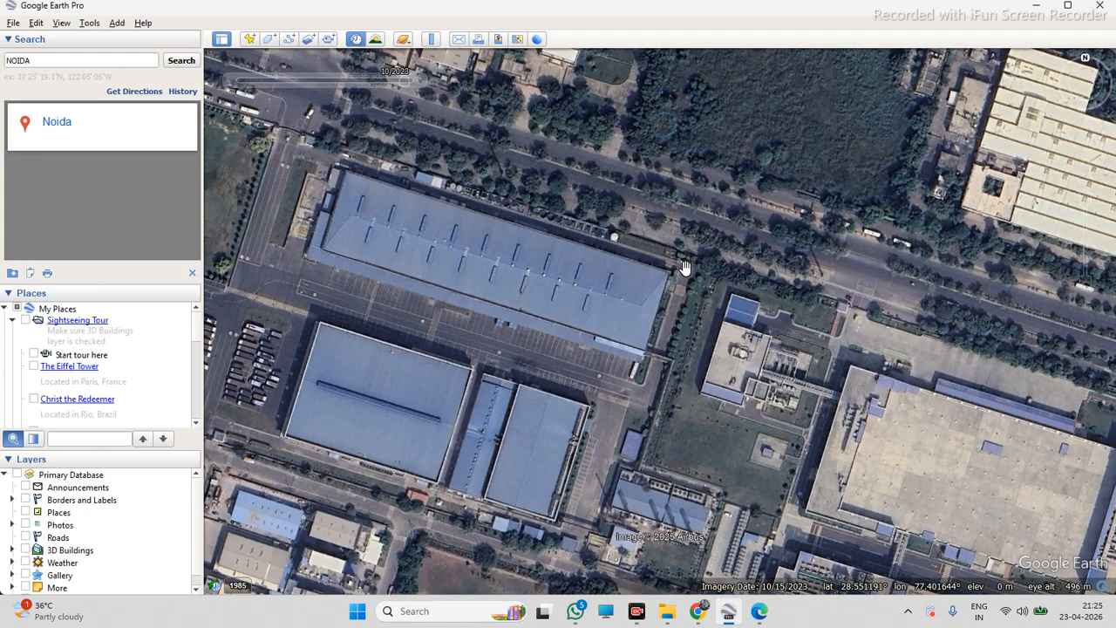
{"action": "scroll", "coordinate": [632, 274], "scroll_direction": "down", "scroll_amount": 2}
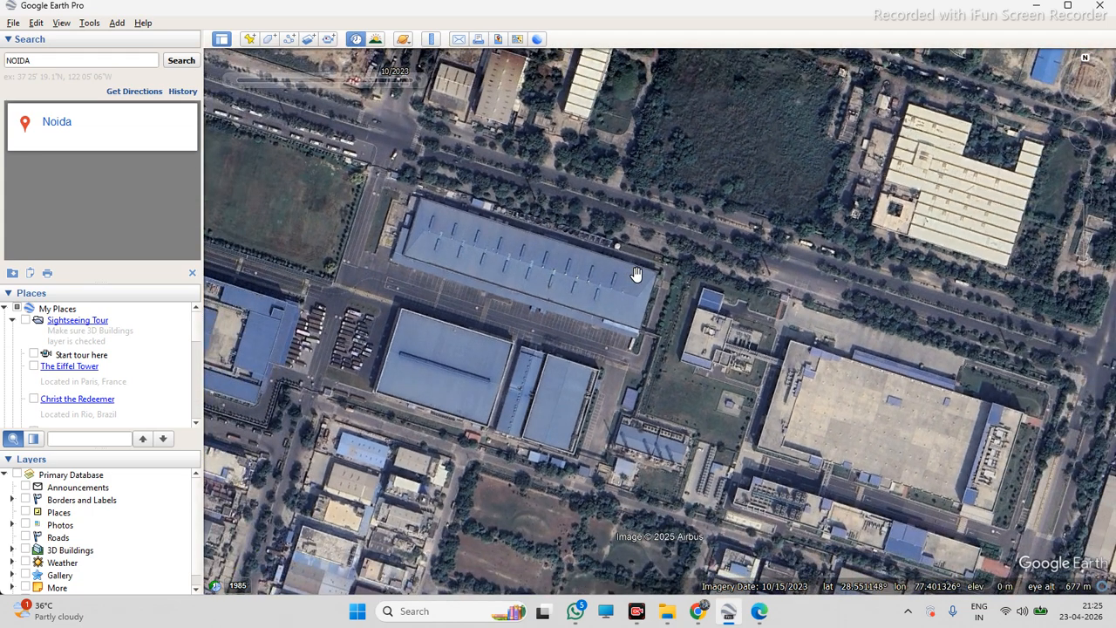
{"action": "scroll", "coordinate": [639, 274], "scroll_direction": "up", "scroll_amount": 1}
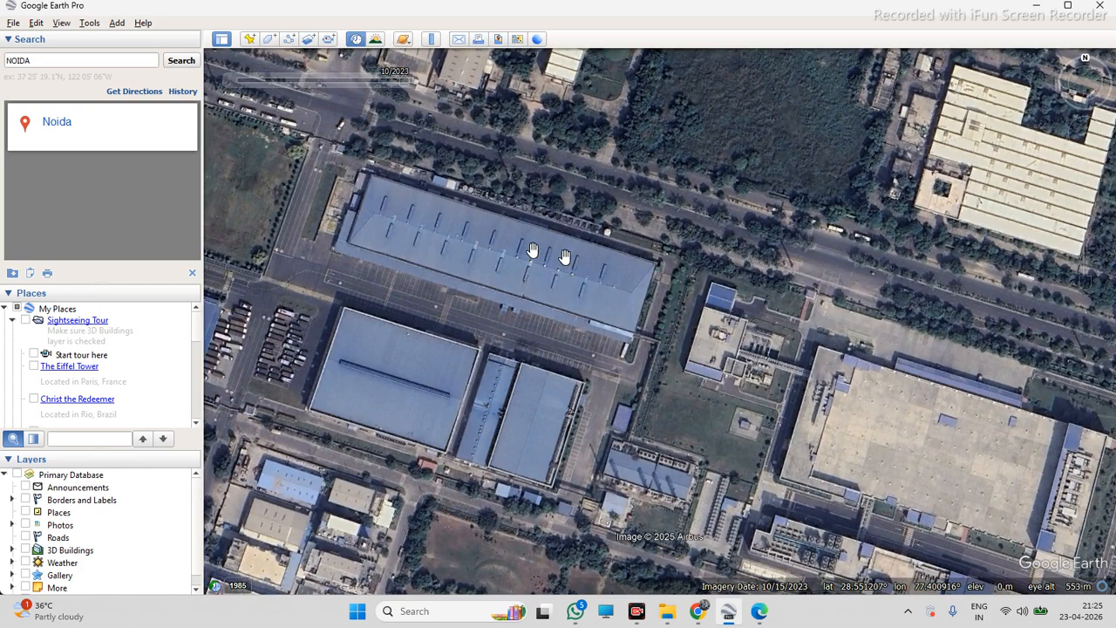
{"action": "scroll", "coordinate": [554, 244], "scroll_direction": "up", "scroll_amount": 2}
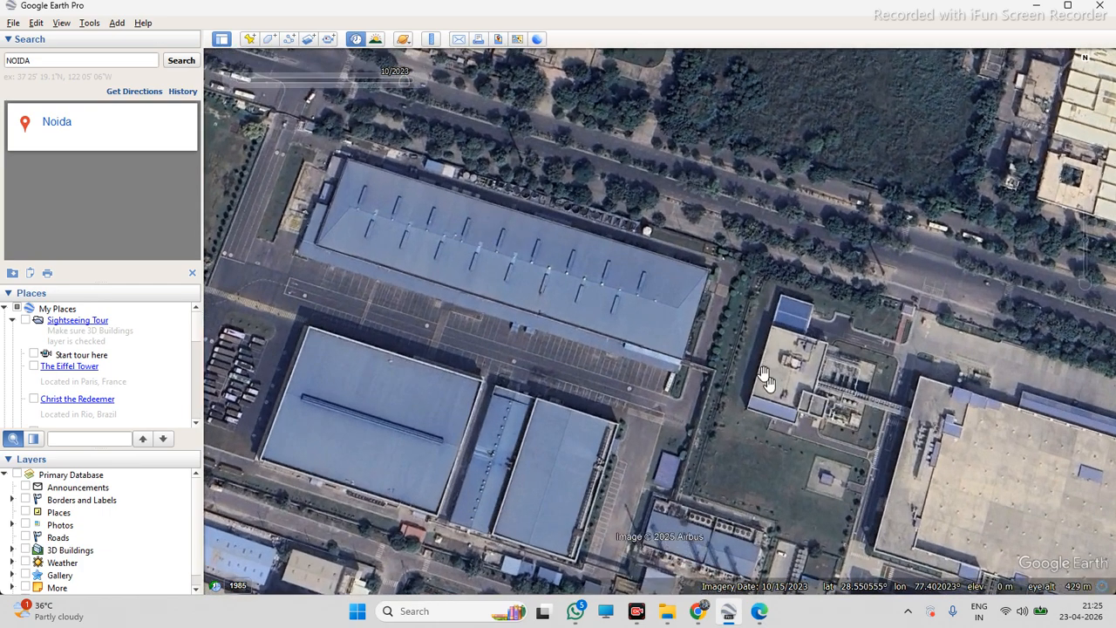
{"action": "scroll", "coordinate": [686, 260], "scroll_direction": "down", "scroll_amount": 1}
{"action": "scroll", "coordinate": [687, 260], "scroll_direction": "up", "scroll_amount": 1}
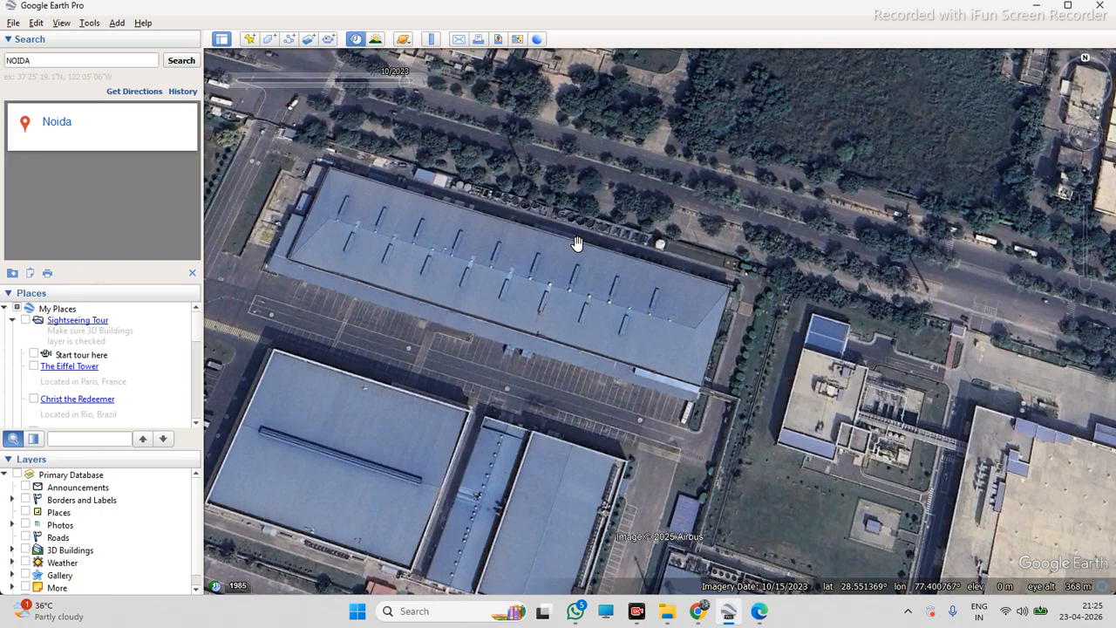
{"action": "scroll", "coordinate": [575, 243], "scroll_direction": "down", "scroll_amount": 2}
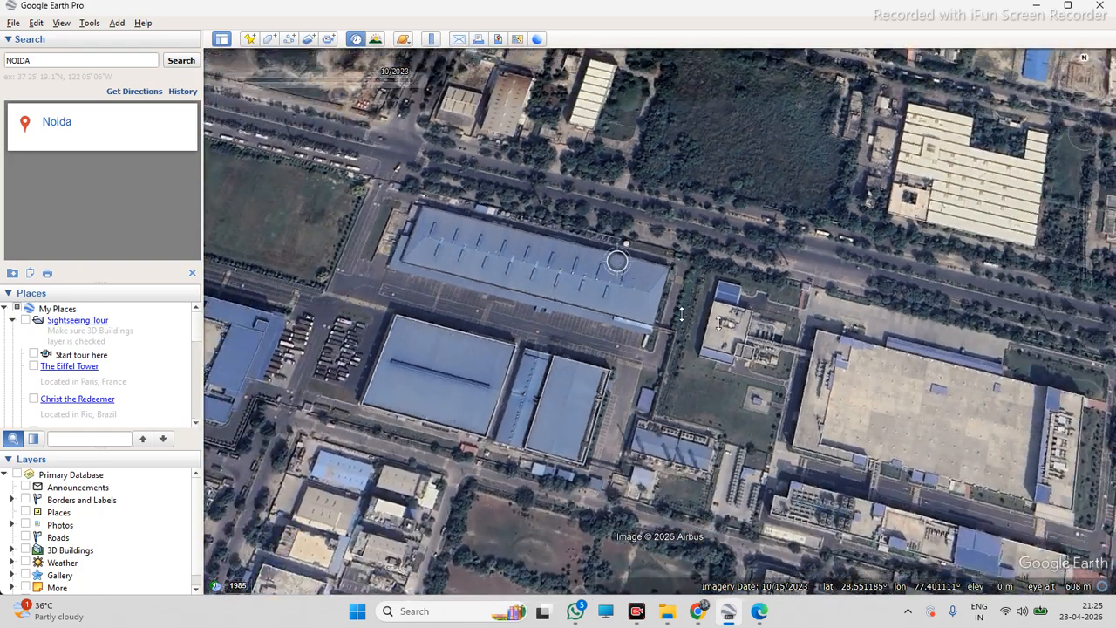
Pan and rotate around the surrounding industrial area to examine the neighbouring buildings
{"action": "middle_click_drag", "start_coordinate": [617, 260], "coordinate": [605, 326]}
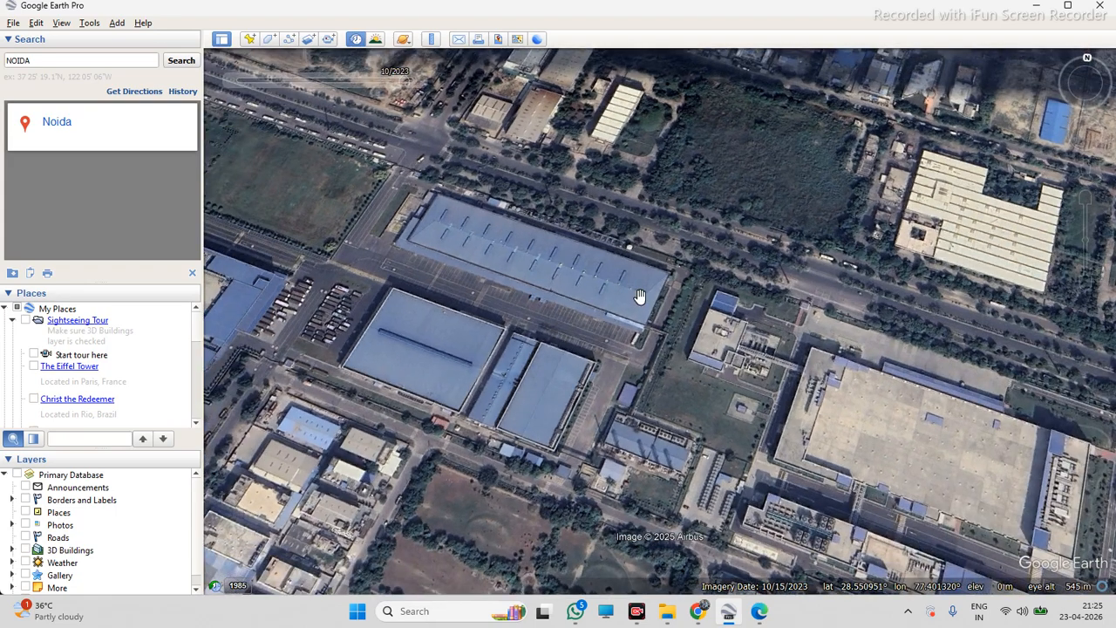
{"action": "middle_click_drag", "start_coordinate": [682, 292], "coordinate": [506, 301]}
{"action": "middle_click_drag", "start_coordinate": [710, 271], "coordinate": [556, 264]}
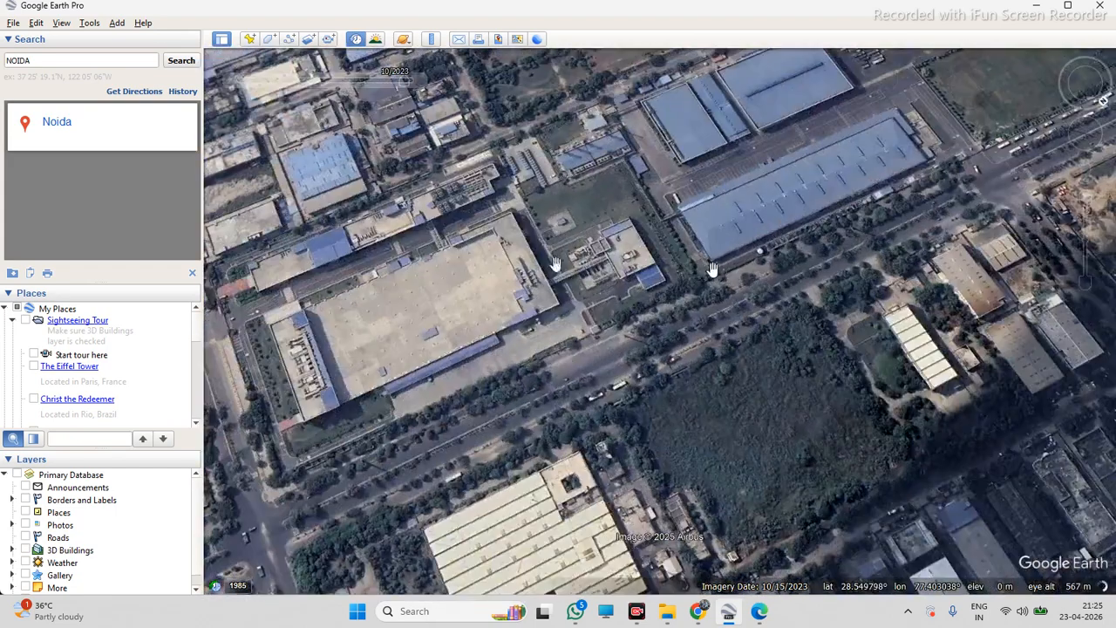
{"action": "middle_click_drag", "start_coordinate": [716, 270], "coordinate": [559, 267]}
{"action": "middle_click_drag", "start_coordinate": [716, 271], "coordinate": [840, 271]}
{"action": "middle_click_drag", "start_coordinate": [596, 242], "coordinate": [737, 258]}
{"action": "middle_click_drag", "start_coordinate": [554, 263], "coordinate": [741, 264]}
{"action": "middle_click_drag", "start_coordinate": [591, 276], "coordinate": [743, 272]}
{"action": "middle_click_drag", "start_coordinate": [542, 288], "coordinate": [787, 260]}
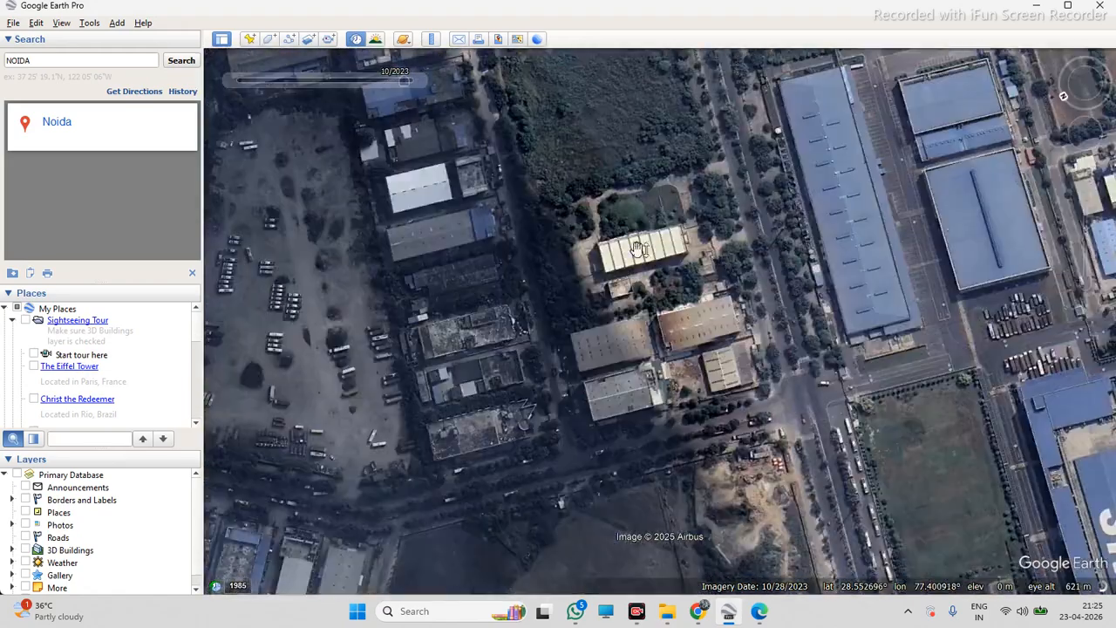
{"action": "middle_click_drag", "start_coordinate": [636, 250], "coordinate": [809, 248]}
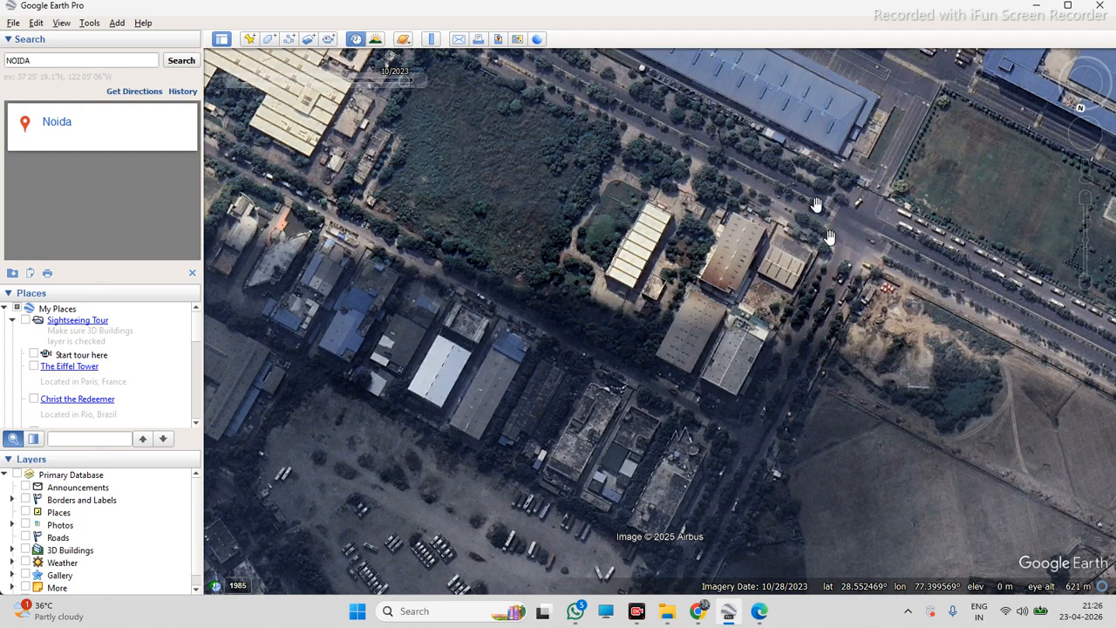
{"action": "middle_click_drag", "start_coordinate": [753, 338], "coordinate": [702, 279]}
{"action": "scroll", "coordinate": [663, 220], "scroll_direction": "down", "scroll_amount": 3}
{"action": "scroll", "coordinate": [703, 280], "scroll_direction": "down", "scroll_amount": 3}
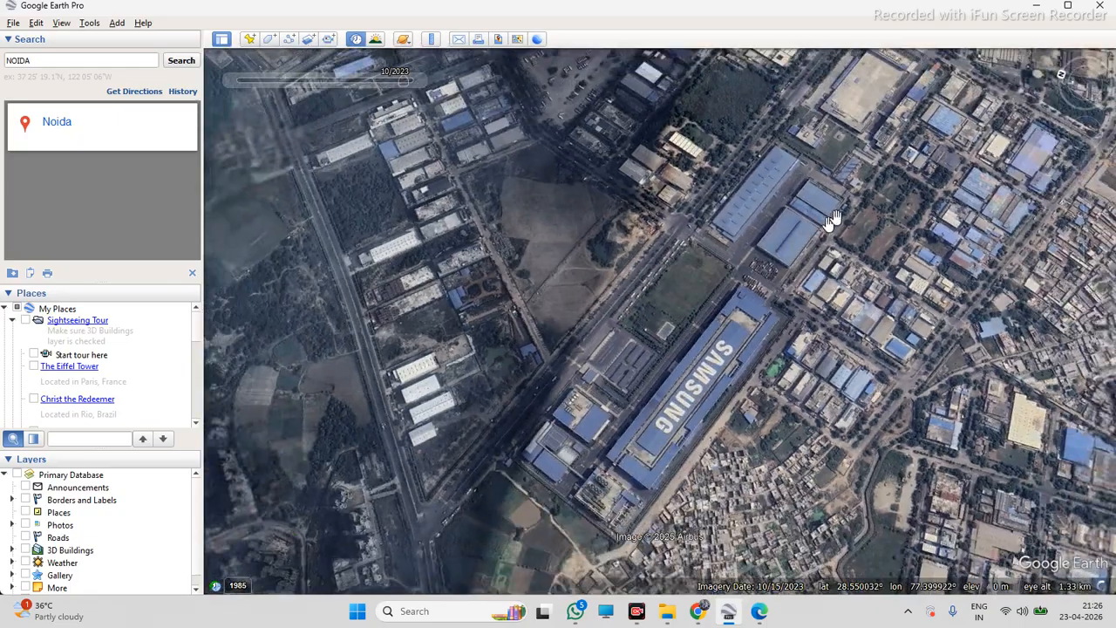
Pan back to the warehouse, reorient the view to north-up and zoom in on its roof
{"action": "scroll", "coordinate": [794, 192], "scroll_direction": "up", "scroll_amount": 5}
{"action": "middle_click_drag", "start_coordinate": [814, 225], "coordinate": [728, 269]}
{"action": "right_click_drag", "start_coordinate": [728, 269], "coordinate": [662, 260]}
{"action": "scroll", "coordinate": [658, 259], "scroll_direction": "down", "scroll_amount": 2}
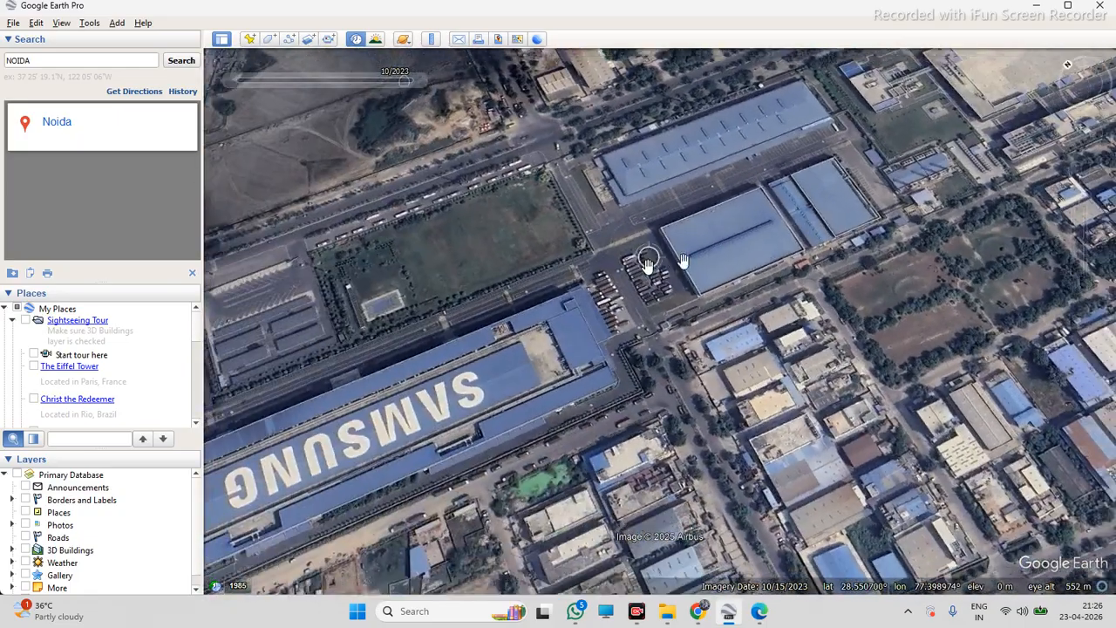
{"action": "scroll", "coordinate": [748, 181], "scroll_direction": "up", "scroll_amount": 4}
{"action": "key", "text": "n"}
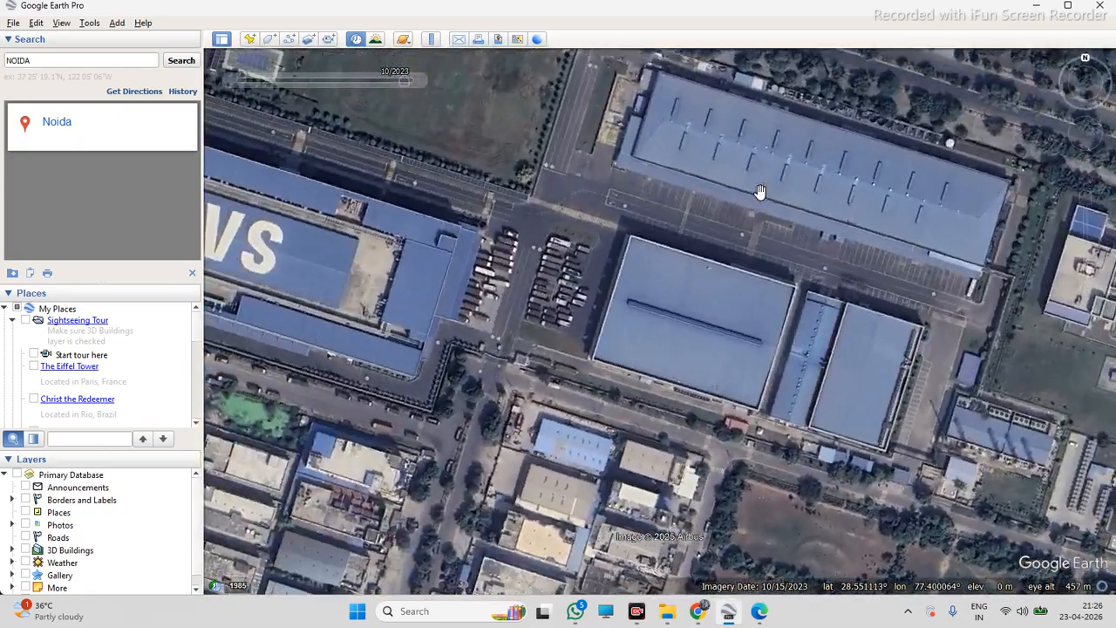
{"action": "scroll", "coordinate": [604, 172], "scroll_direction": "down", "scroll_amount": 3}
{"action": "scroll", "coordinate": [869, 194], "scroll_direction": "up", "scroll_amount": 2}
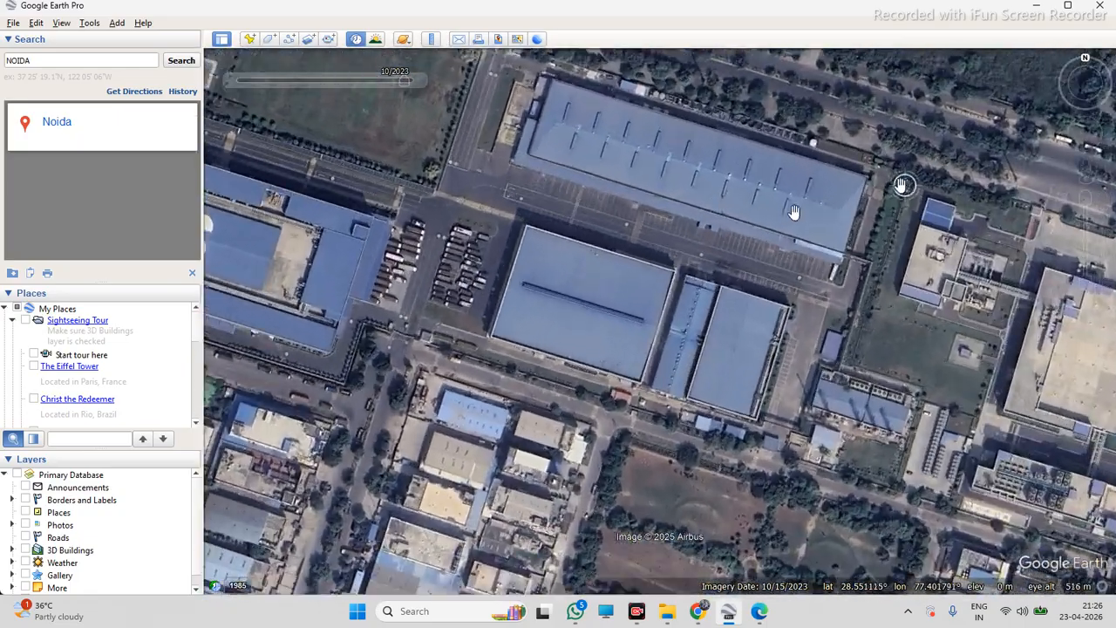
{"action": "middle_click_drag", "start_coordinate": [648, 232], "coordinate": [683, 220]}
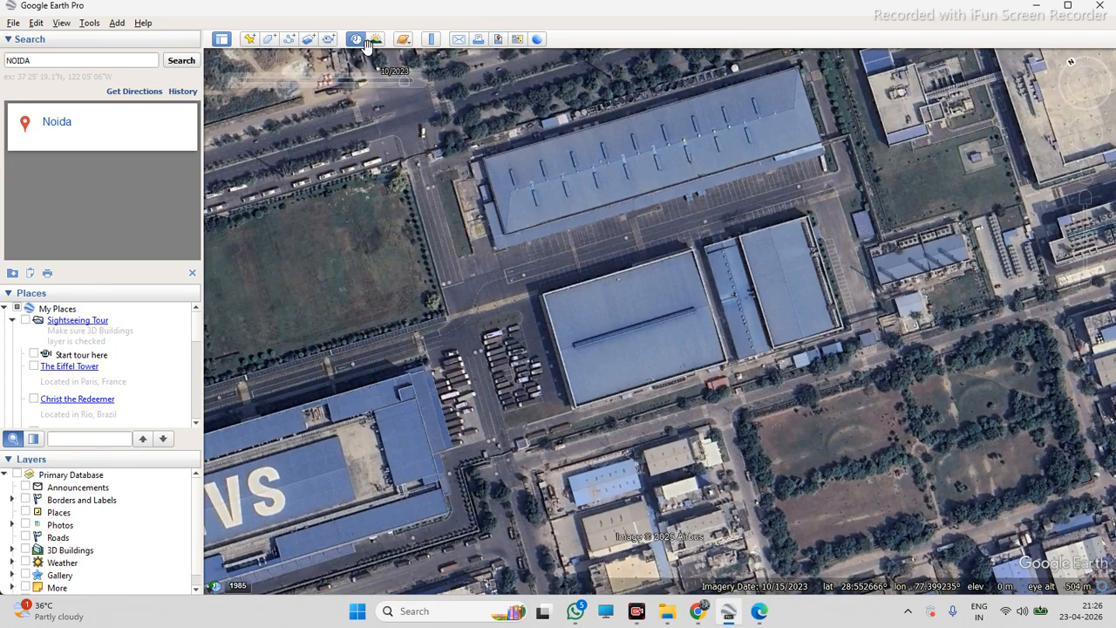
{"action": "scroll", "coordinate": [782, 259], "scroll_direction": "up", "scroll_amount": 2}
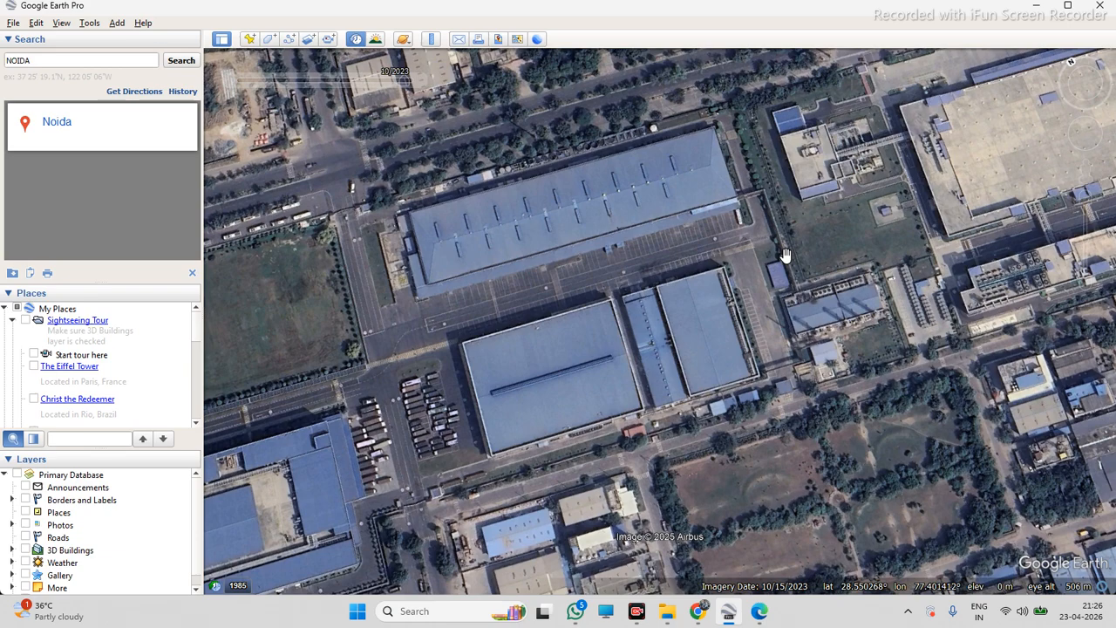
Pan across the blocks around the warehouse, zooming and resetting the tilt, to survey nearby rooftops
{"action": "right_click_drag", "start_coordinate": [684, 266], "coordinate": [880, 307]}
{"action": "right_click_drag", "start_coordinate": [606, 291], "coordinate": [839, 318]}
{"action": "scroll", "coordinate": [715, 329], "scroll_direction": "up", "scroll_amount": 4}
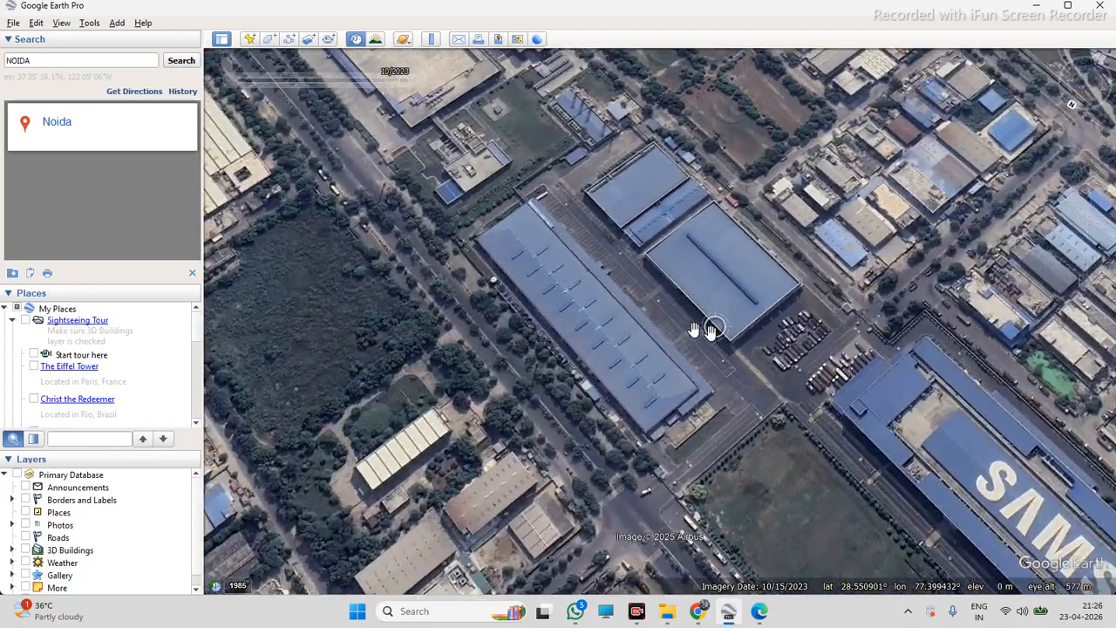
{"action": "right_click_drag", "start_coordinate": [737, 329], "coordinate": [869, 307]}
{"action": "mouse_move", "coordinate": [869, 308]}
{"action": "middle_mouse_down"}
{"action": "mouse_move", "coordinate": [914, 286]}
{"action": "mouse_move", "coordinate": [789, 305]}
{"action": "mouse_move", "coordinate": [871, 288]}
{"action": "middle_mouse_up"}
{"action": "right_click_drag", "start_coordinate": [870, 288], "coordinate": [914, 269]}
{"action": "scroll", "coordinate": [914, 269], "scroll_direction": "down", "scroll_amount": 3}
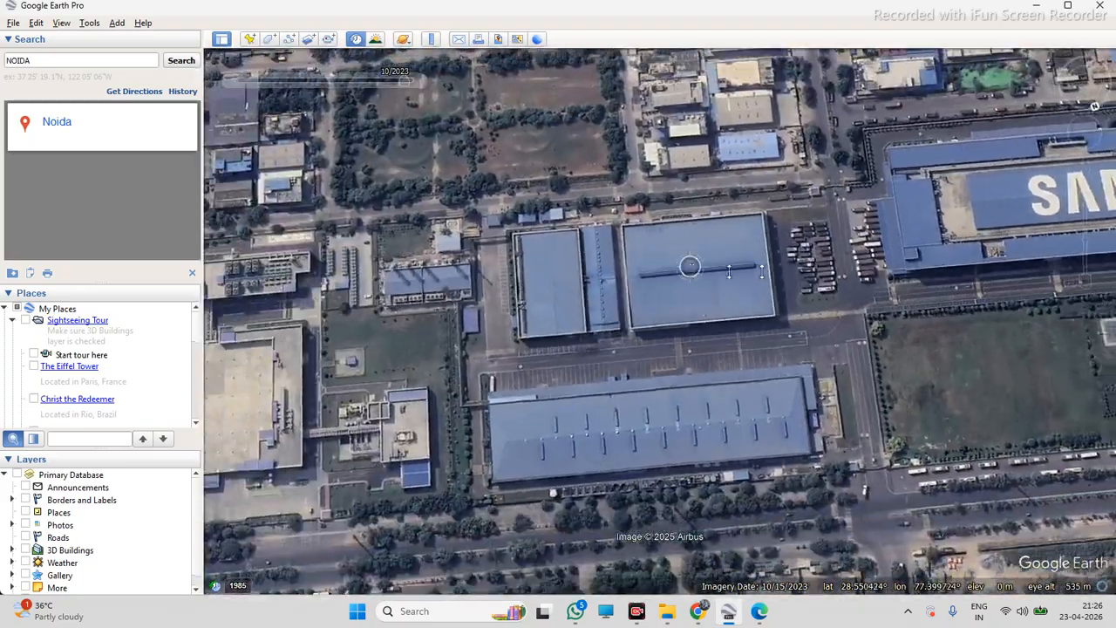
{"action": "right_click_drag", "start_coordinate": [690, 264], "coordinate": [846, 250]}
{"action": "scroll", "coordinate": [776, 265], "scroll_direction": "down", "scroll_amount": 3}
{"action": "right_click_drag", "start_coordinate": [758, 264], "coordinate": [924, 256]}
{"action": "scroll", "coordinate": [864, 268], "scroll_direction": "up", "scroll_amount": 3}
{"action": "middle_click_drag", "start_coordinate": [769, 297], "coordinate": [905, 274]}
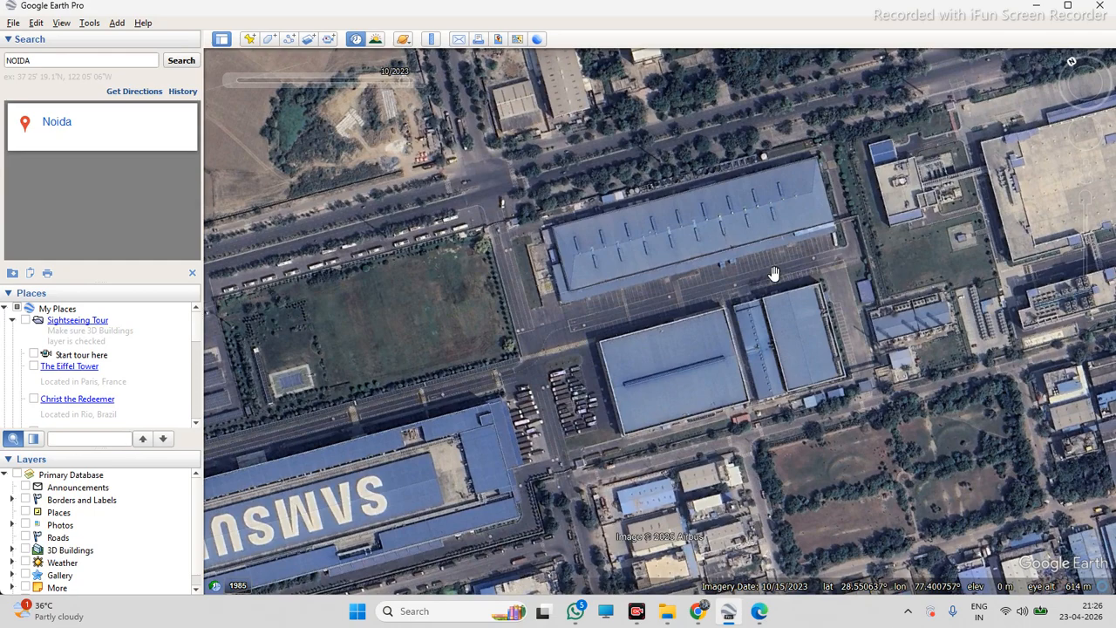
{"action": "scroll", "coordinate": [774, 271], "scroll_direction": "down", "scroll_amount": 3}
{"action": "scroll", "coordinate": [912, 257], "scroll_direction": "up", "scroll_amount": 4}
{"action": "scroll", "coordinate": [954, 255], "scroll_direction": "up", "scroll_amount": 1}
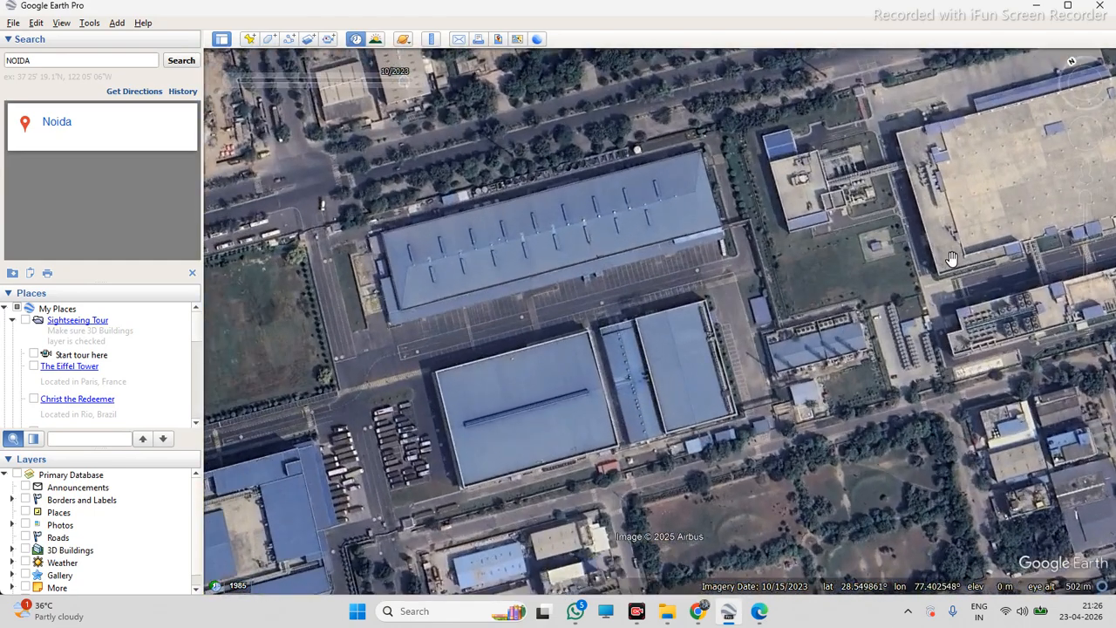
{"action": "middle_click_drag", "start_coordinate": [837, 258], "coordinate": [738, 366]}
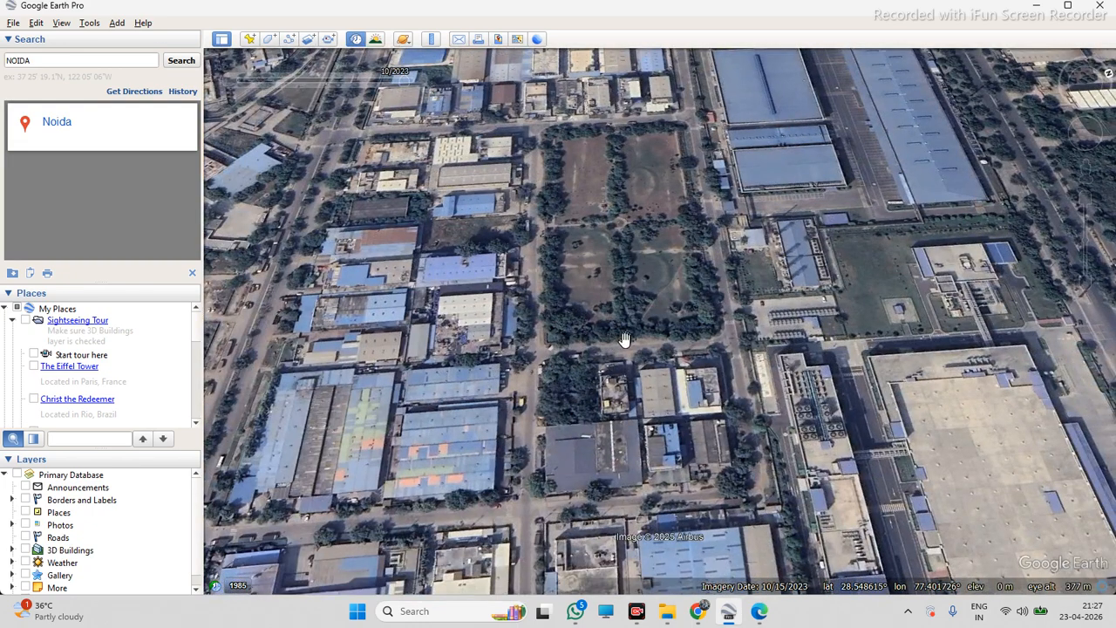
{"action": "scroll", "coordinate": [625, 339], "scroll_direction": "down", "scroll_amount": 3}
{"action": "scroll", "coordinate": [645, 194], "scroll_direction": "up", "scroll_amount": 3}
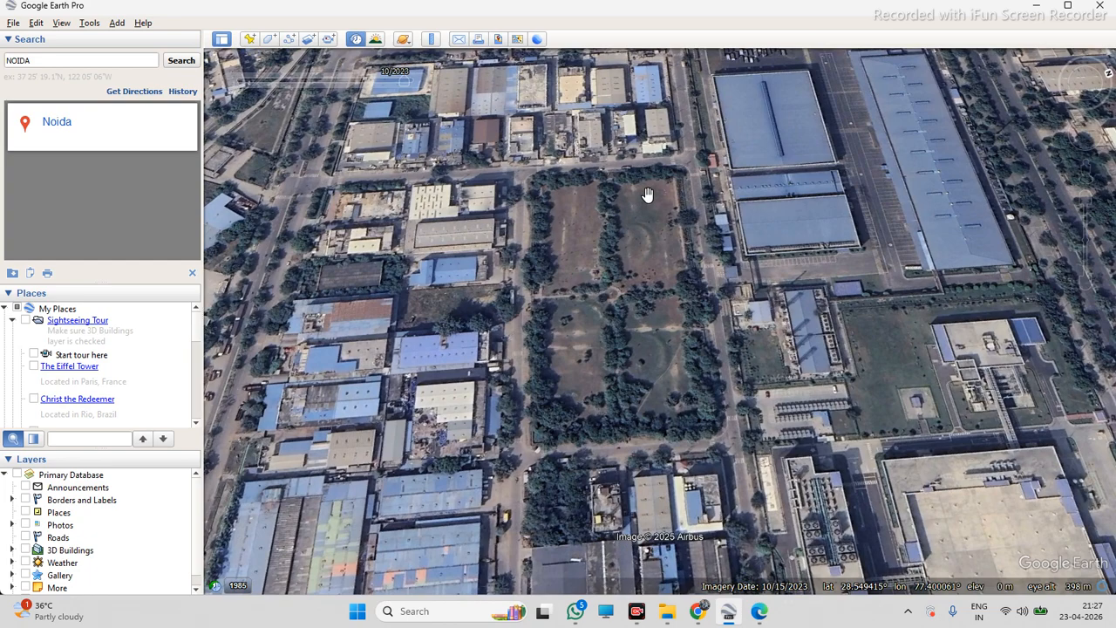
{"action": "key", "text": "r"}
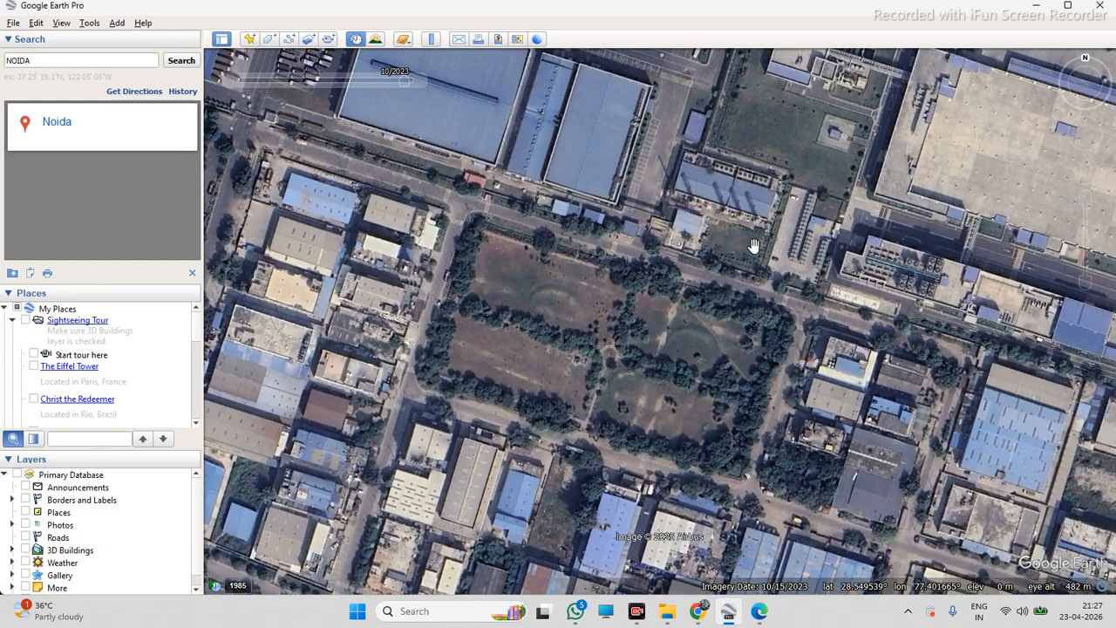
Pan south-west of the warehouse and zoom out to survey the wider industrial area
{"action": "right_click_drag", "start_coordinate": [755, 242], "coordinate": [536, 336]}
{"action": "mouse_move", "coordinate": [703, 310]}
{"action": "right_mouse_down"}
{"action": "mouse_move", "coordinate": [740, 314]}
{"action": "mouse_move", "coordinate": [540, 314]}
{"action": "right_mouse_up"}
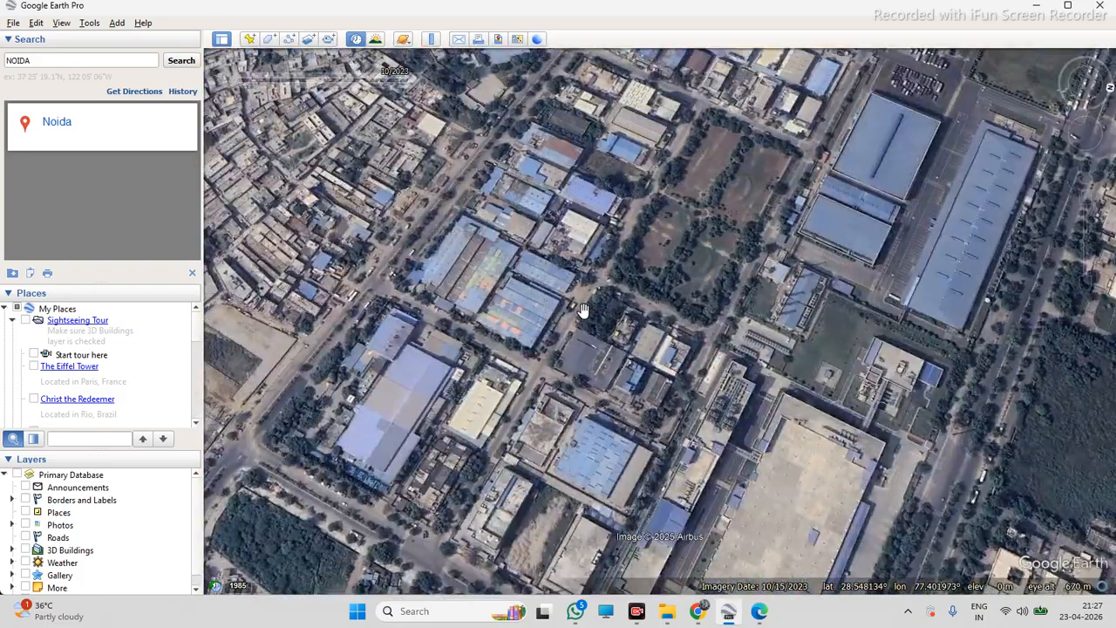
{"action": "key", "text": "n"}
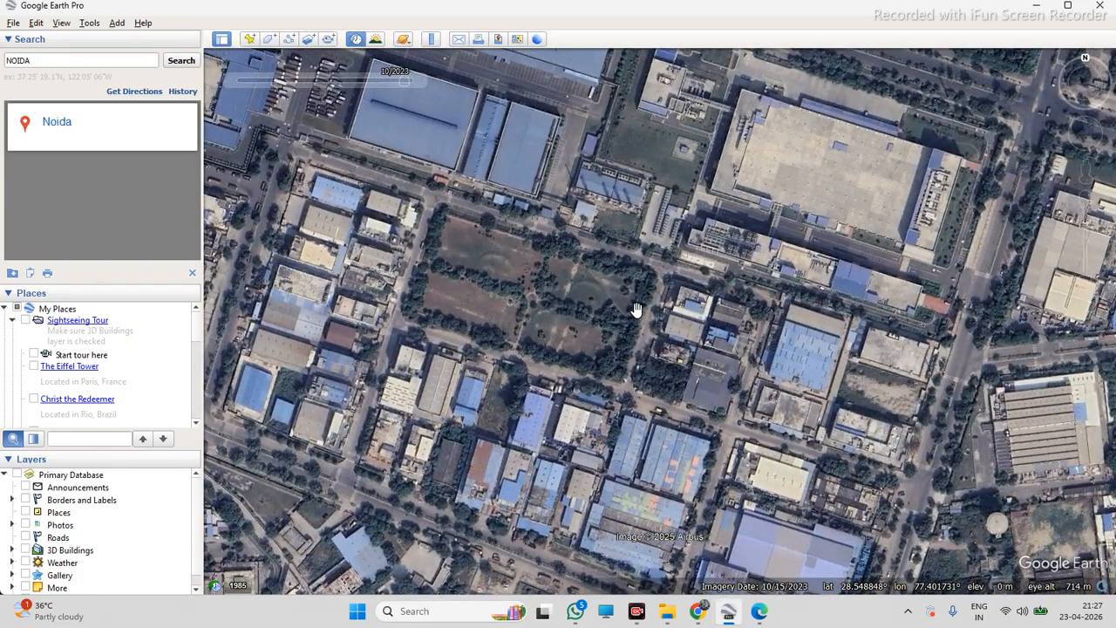
{"action": "scroll", "coordinate": [640, 310], "scroll_direction": "down", "scroll_amount": 1}
{"action": "scroll", "coordinate": [640, 310], "scroll_direction": "down", "scroll_amount": 3}
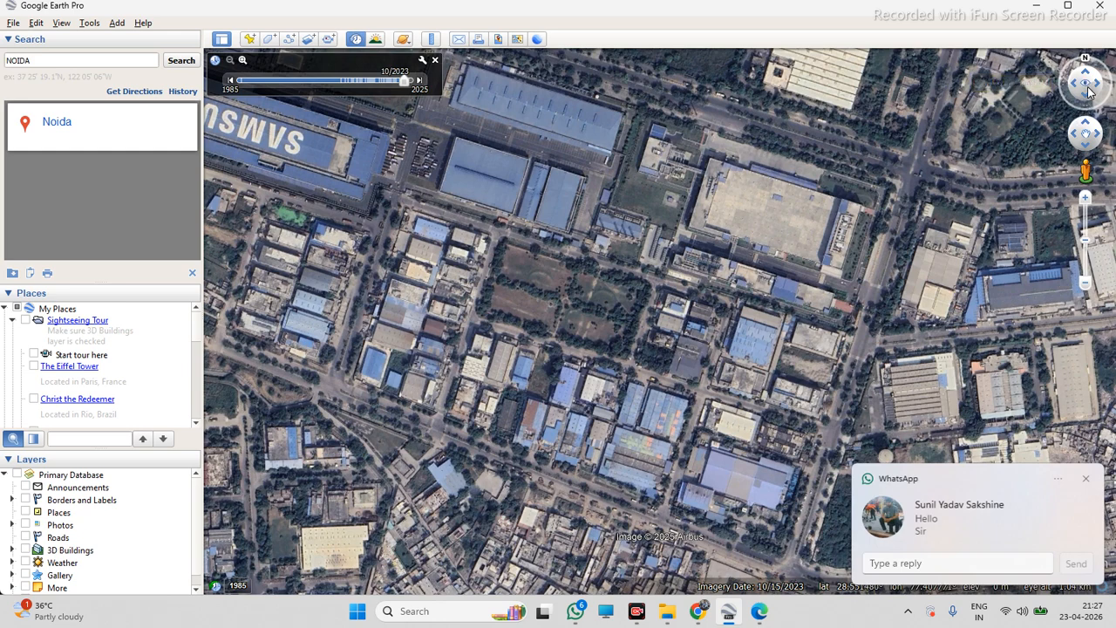
Dismiss the chat notification and pan around the area to find the warehouse again
{"action": "left_click", "coordinate": [1085, 479]}
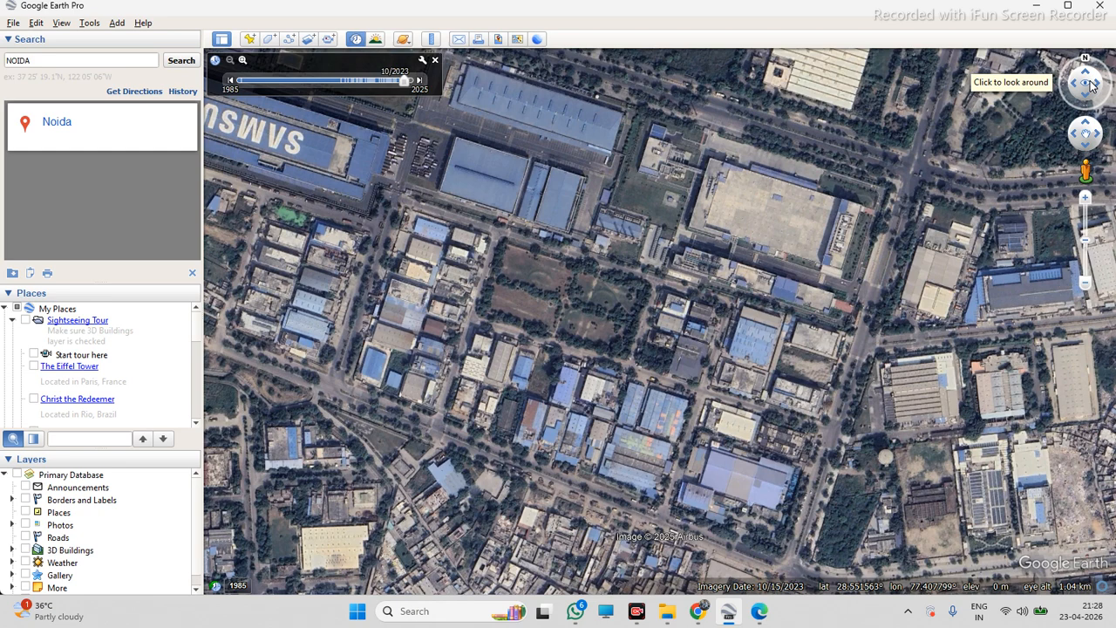
{"action": "middle_click_drag", "start_coordinate": [617, 345], "coordinate": [651, 313]}
{"action": "middle_click_drag", "start_coordinate": [708, 352], "coordinate": [737, 420]}
{"action": "scroll", "coordinate": [621, 235], "scroll_direction": "down", "scroll_amount": 4}
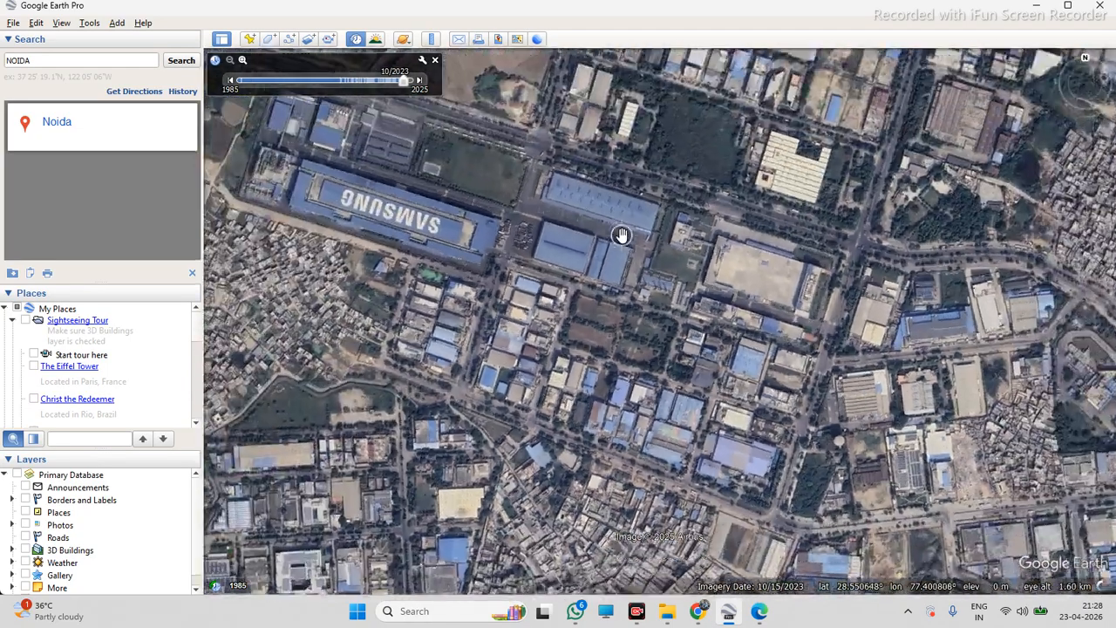
{"action": "scroll", "coordinate": [622, 236], "scroll_direction": "up", "scroll_amount": 4}
{"action": "middle_click_drag", "start_coordinate": [672, 289], "coordinate": [720, 271]}
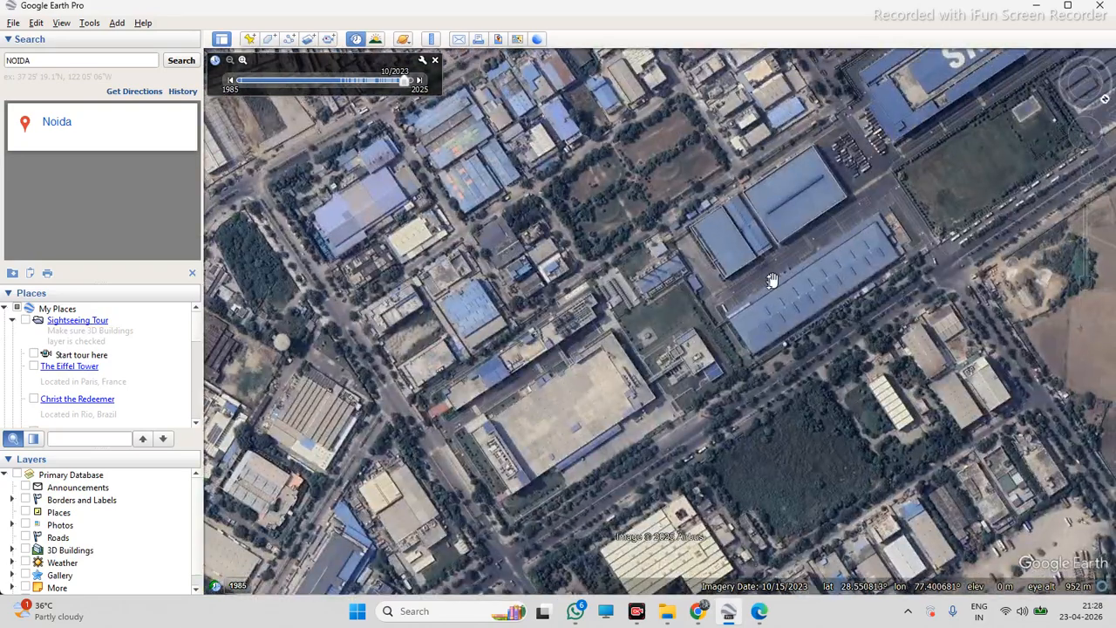
{"action": "middle_click_drag", "start_coordinate": [790, 288], "coordinate": [594, 259]}
{"action": "middle_click_drag", "start_coordinate": [622, 294], "coordinate": [791, 309]}
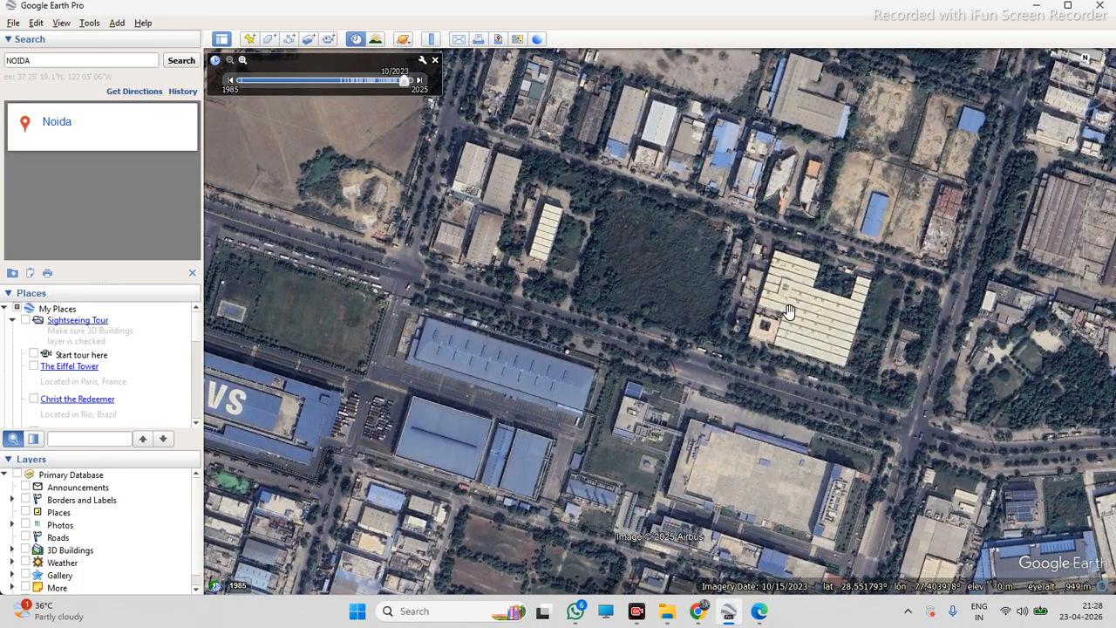
{"action": "scroll", "coordinate": [763, 287], "scroll_direction": "down", "scroll_amount": 3}
{"action": "scroll", "coordinate": [674, 347], "scroll_direction": "up", "scroll_amount": 3}
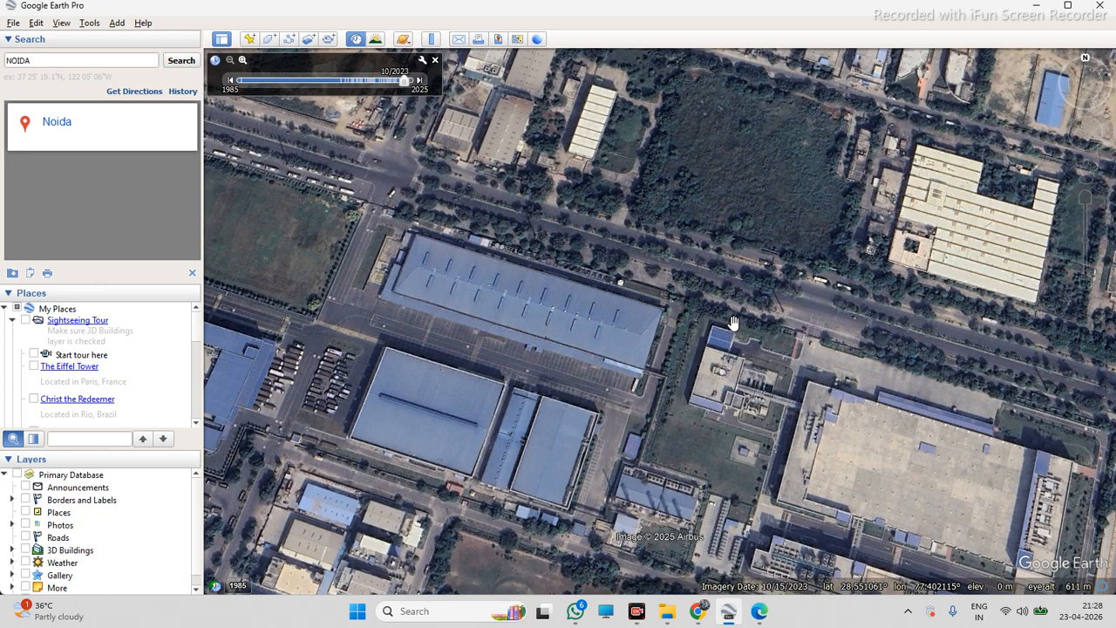
Zoom back onto the warehouse roof and reset the tilt for a close top-down view
{"action": "scroll", "coordinate": [699, 332], "scroll_direction": "down", "scroll_amount": 3}
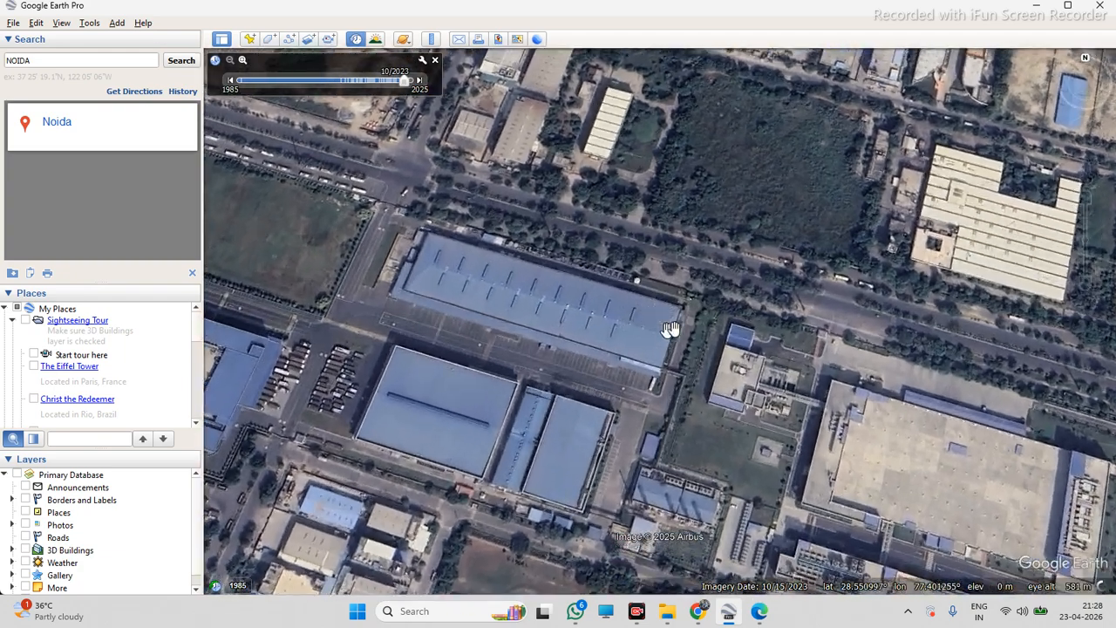
{"action": "scroll", "coordinate": [699, 332], "scroll_direction": "down", "scroll_amount": 2}
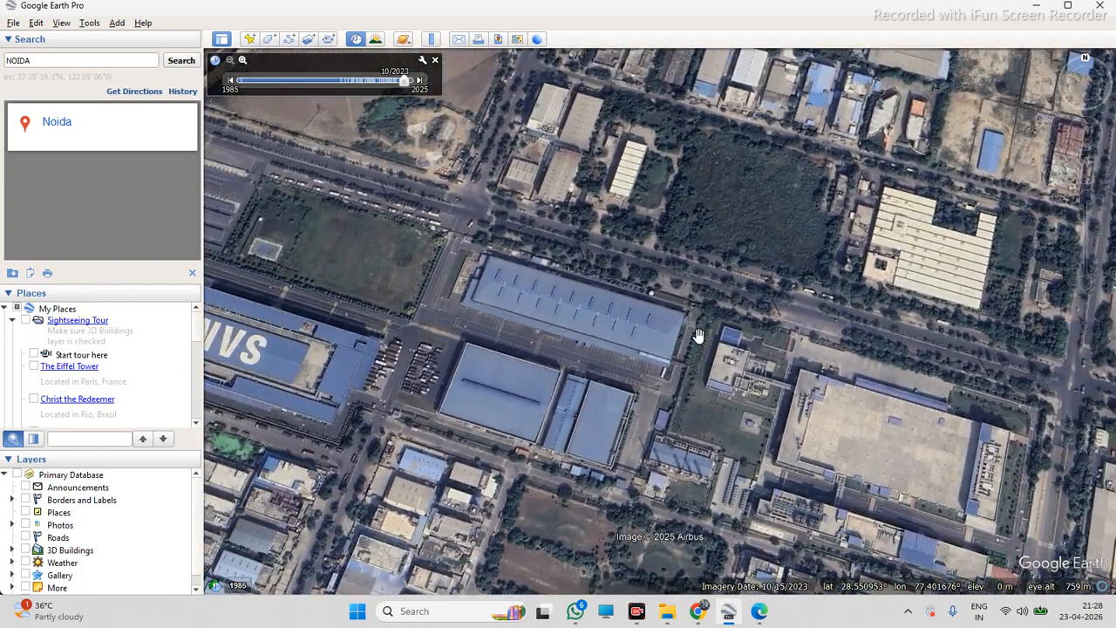
{"action": "middle_click_drag", "start_coordinate": [698, 334], "coordinate": [575, 376]}
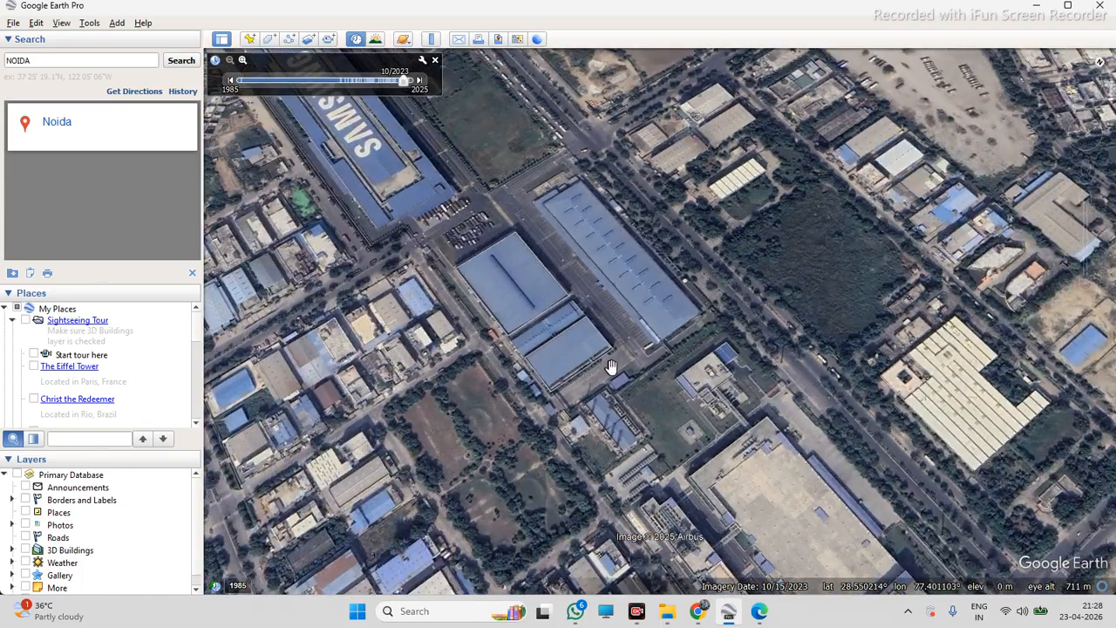
{"action": "key", "text": "r"}
{"action": "scroll", "coordinate": [662, 334], "scroll_direction": "up", "scroll_amount": 5}
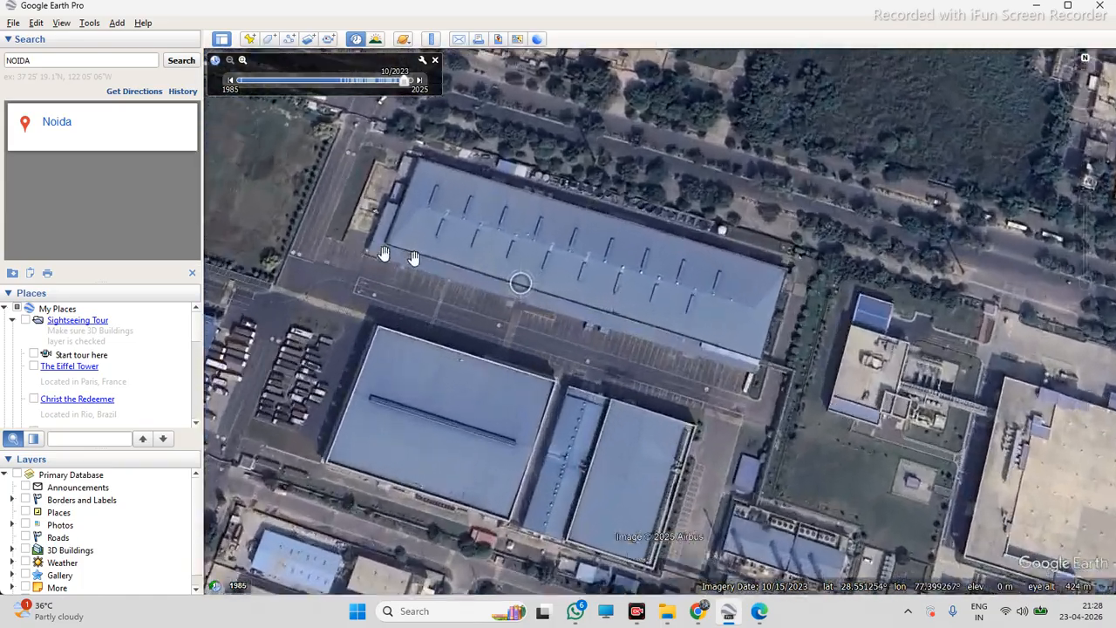
{"action": "scroll", "coordinate": [493, 213], "scroll_direction": "up", "scroll_amount": 2}
{"action": "scroll", "coordinate": [491, 212], "scroll_direction": "down", "scroll_amount": 2}
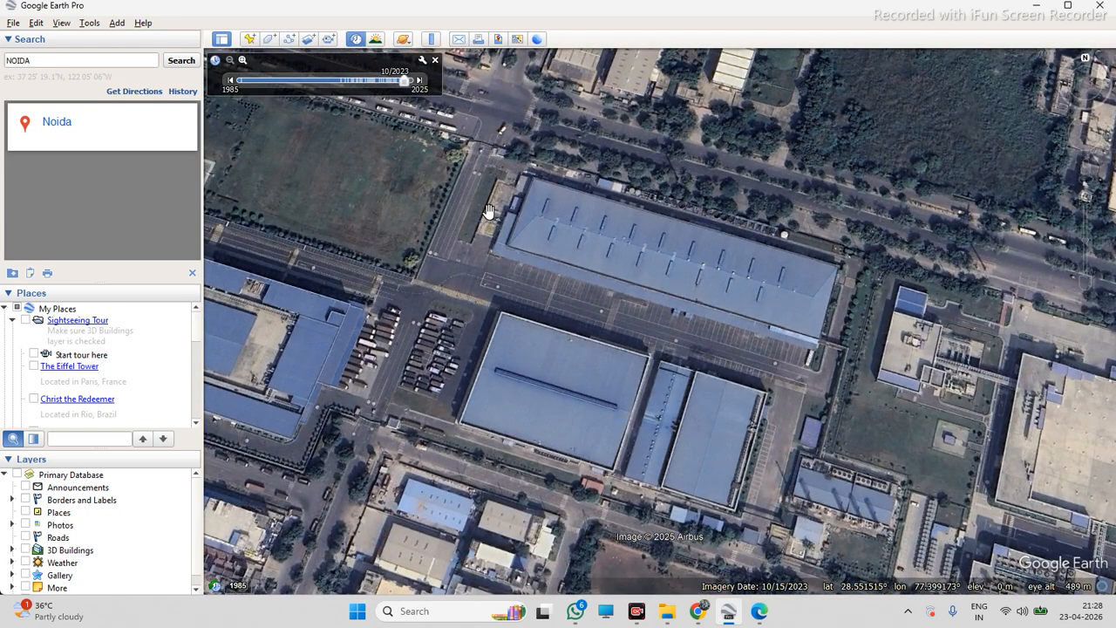
{"action": "scroll", "coordinate": [488, 212], "scroll_direction": "down", "scroll_amount": 2}
{"action": "scroll", "coordinate": [562, 231], "scroll_direction": "up", "scroll_amount": 3}
{"action": "scroll", "coordinate": [642, 267], "scroll_direction": "up", "scroll_amount": 3}
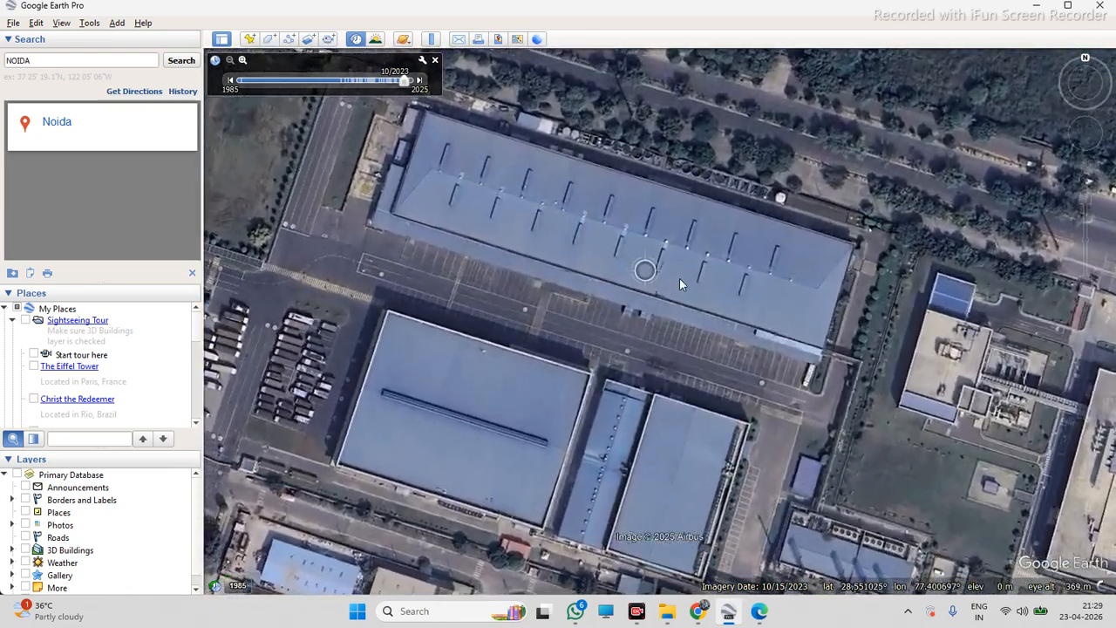
Zoom in on the warehouse roof and switch the historical imagery slider off and back on
{"action": "scroll", "coordinate": [687, 269], "scroll_direction": "down", "scroll_amount": 2}
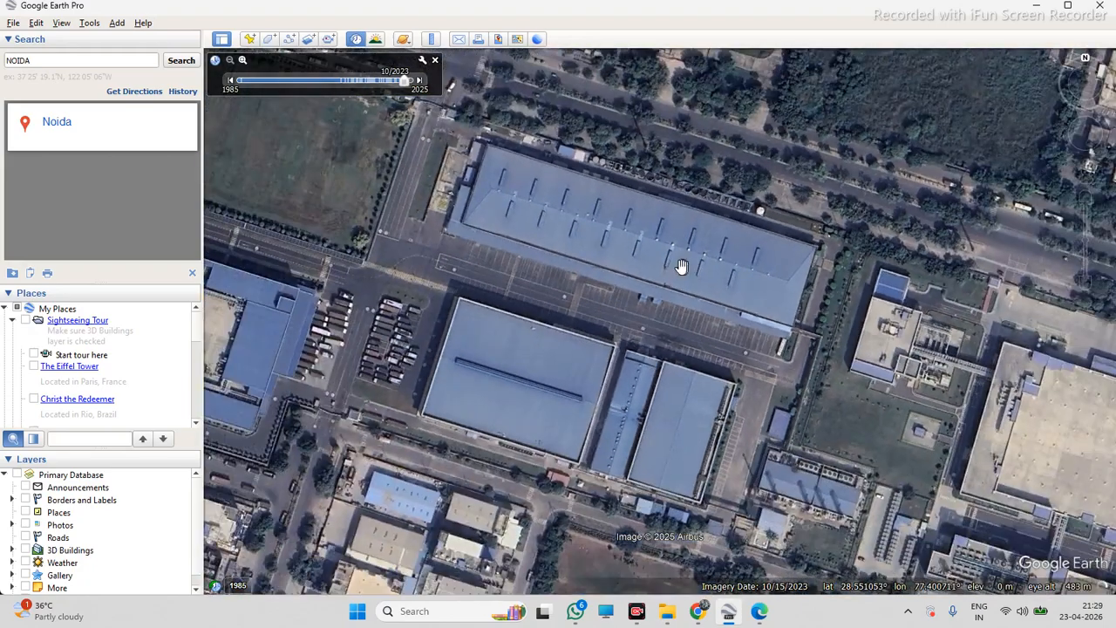
{"action": "scroll", "coordinate": [704, 266], "scroll_direction": "up", "scroll_amount": 1}
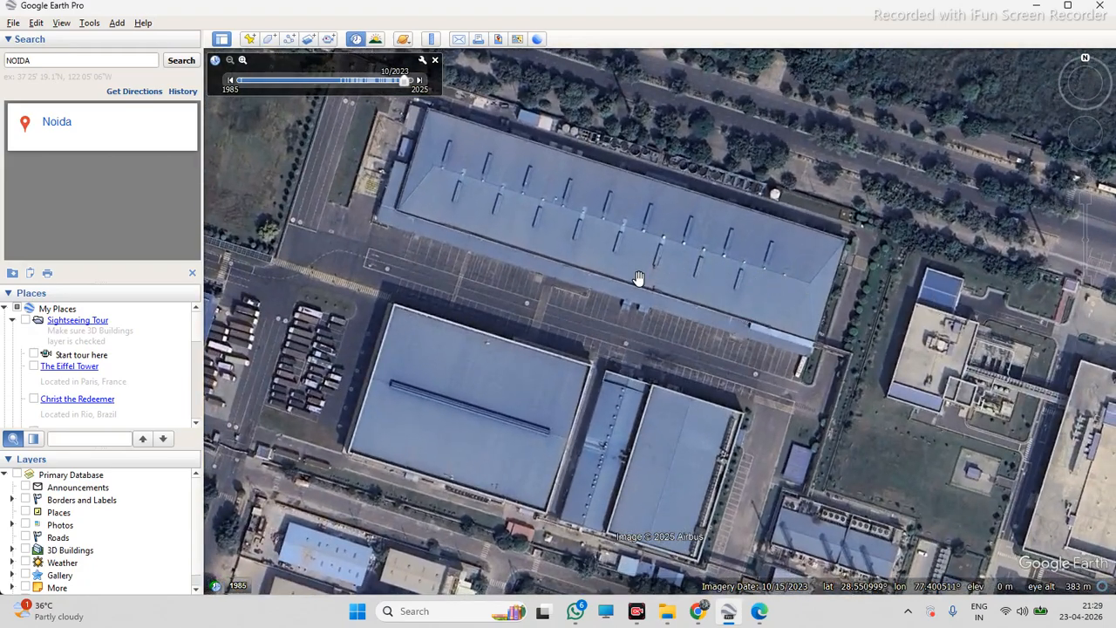
{"action": "scroll", "coordinate": [721, 166], "scroll_direction": "down", "scroll_amount": 1}
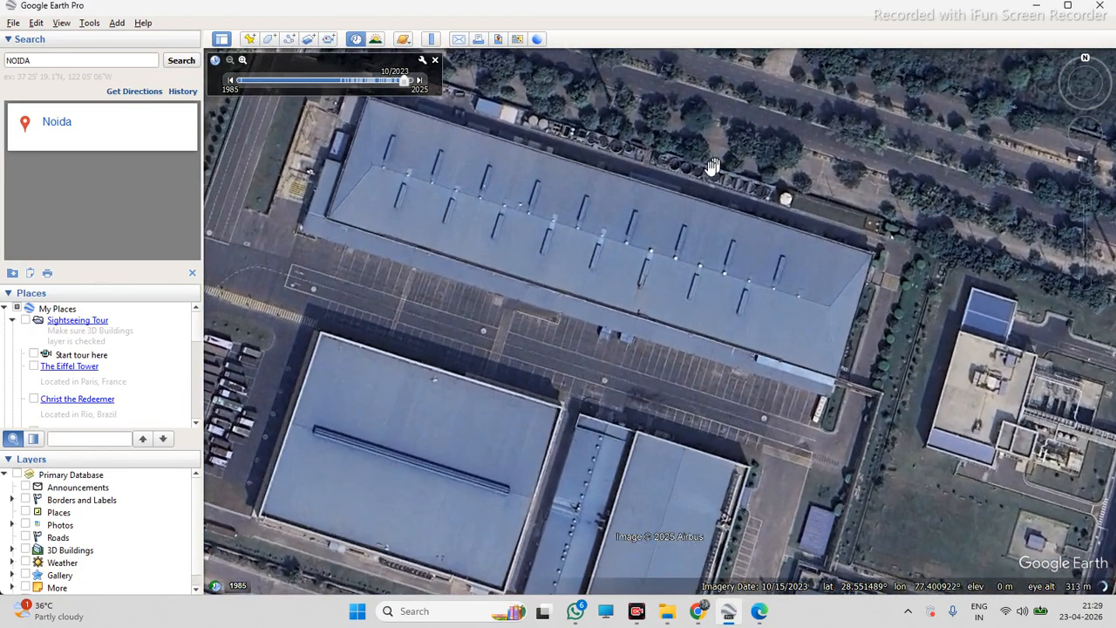
{"action": "scroll", "coordinate": [698, 180], "scroll_direction": "down", "scroll_amount": 1}
{"action": "left_click", "coordinate": [435, 59]}
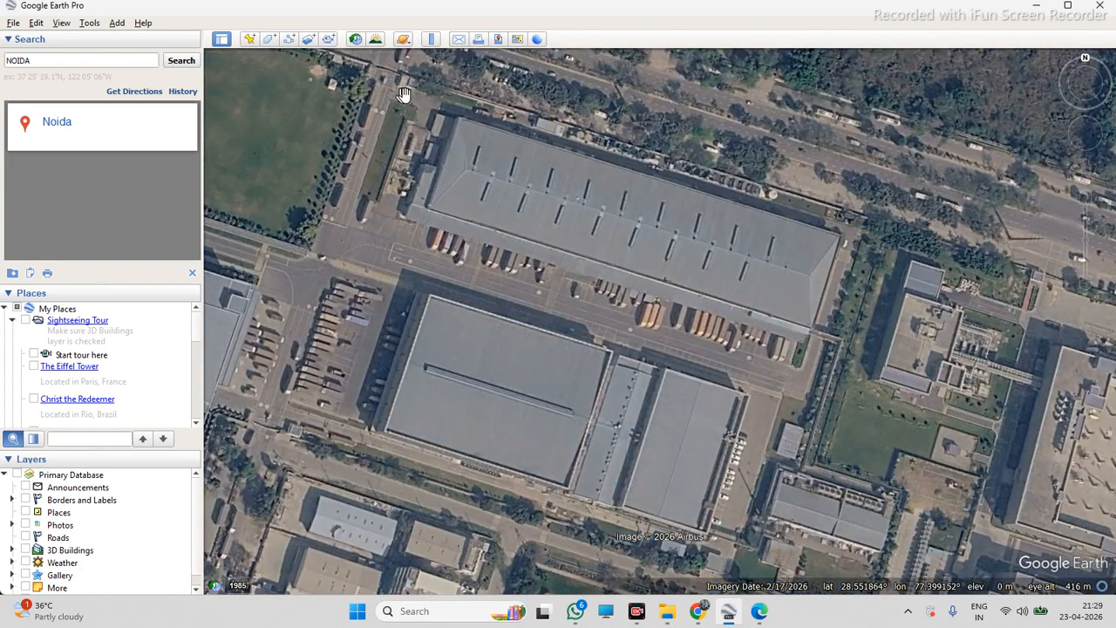
{"action": "left_click", "coordinate": [358, 44]}
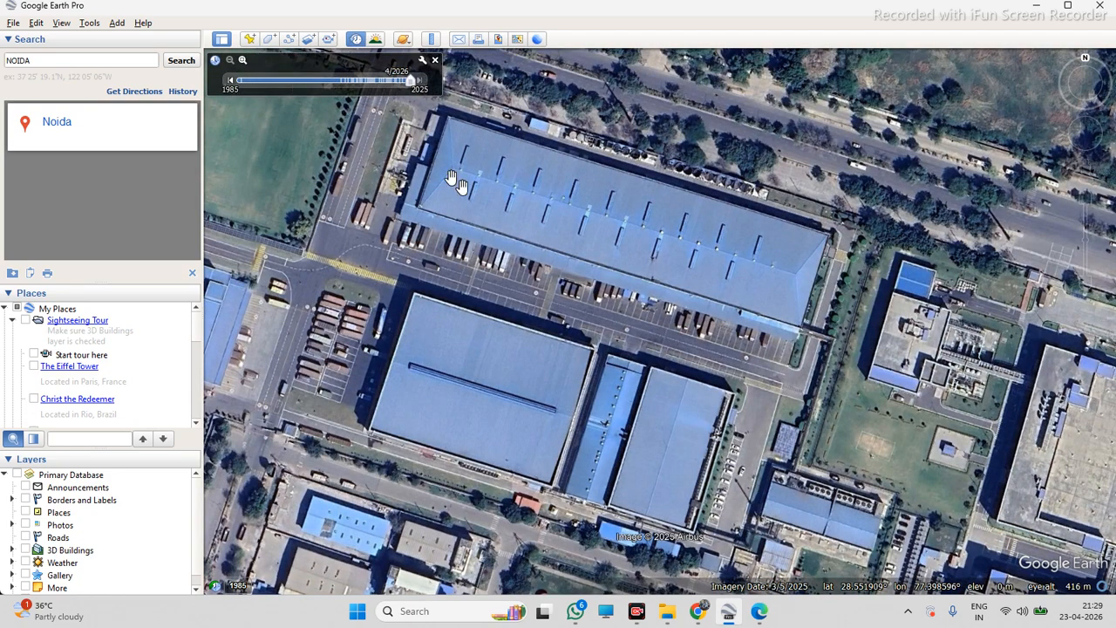
Step the historical imagery back through earlier dates to February 2023 while zoomed in near the warehouse
{"action": "scroll", "coordinate": [618, 332], "scroll_direction": "down", "scroll_amount": 1}
{"action": "scroll", "coordinate": [641, 254], "scroll_direction": "up", "scroll_amount": 2}
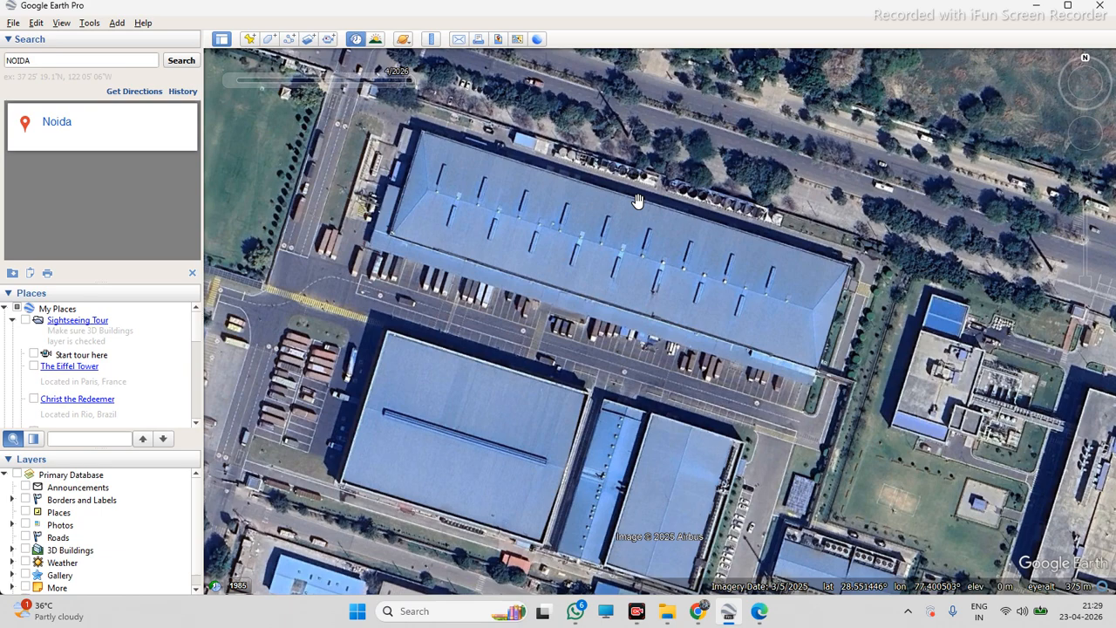
{"action": "scroll", "coordinate": [656, 250], "scroll_direction": "down", "scroll_amount": 4}
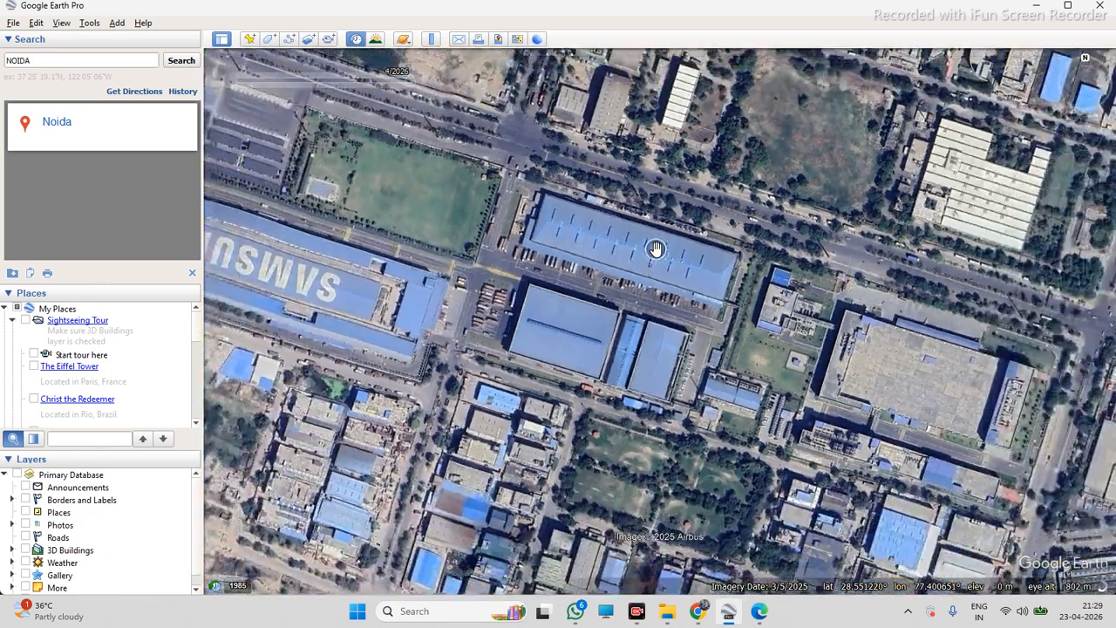
{"action": "scroll", "coordinate": [703, 242], "scroll_direction": "down", "scroll_amount": 2}
{"action": "scroll", "coordinate": [353, 368], "scroll_direction": "up", "scroll_amount": 6}
{"action": "scroll", "coordinate": [280, 202], "scroll_direction": "up", "scroll_amount": 4}
{"action": "scroll", "coordinate": [573, 316], "scroll_direction": "down", "scroll_amount": 2}
{"action": "scroll", "coordinate": [379, 262], "scroll_direction": "up", "scroll_amount": 3}
{"action": "scroll", "coordinate": [380, 262], "scroll_direction": "up", "scroll_amount": 2}
{"action": "scroll", "coordinate": [531, 304], "scroll_direction": "down", "scroll_amount": 2}
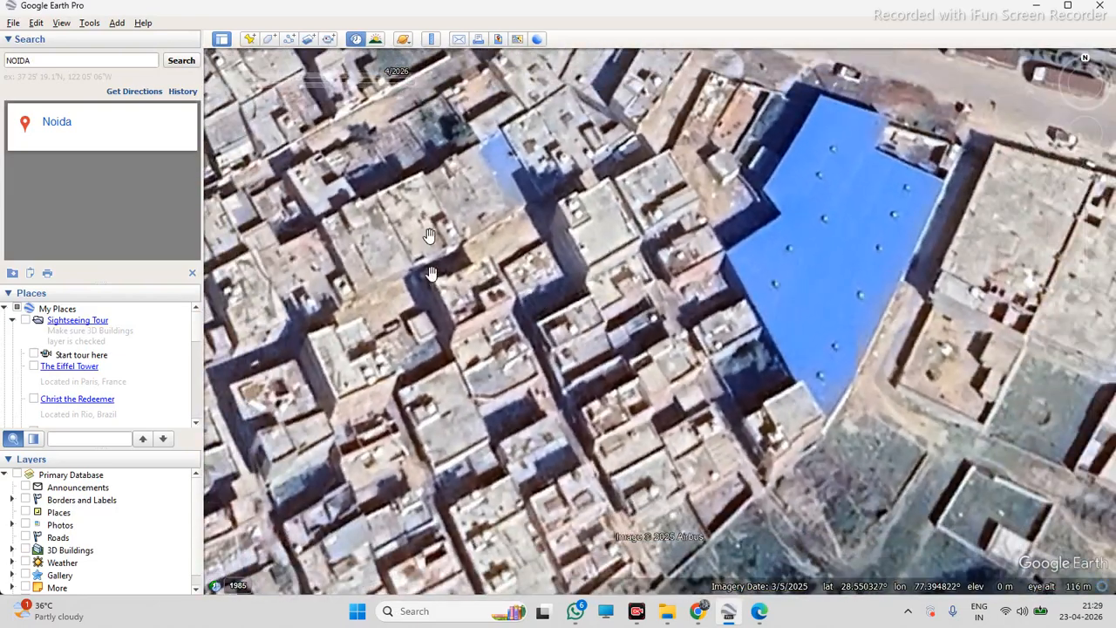
{"action": "scroll", "coordinate": [431, 262], "scroll_direction": "up", "scroll_amount": 1}
{"action": "mouse_move", "coordinate": [277, 94]}
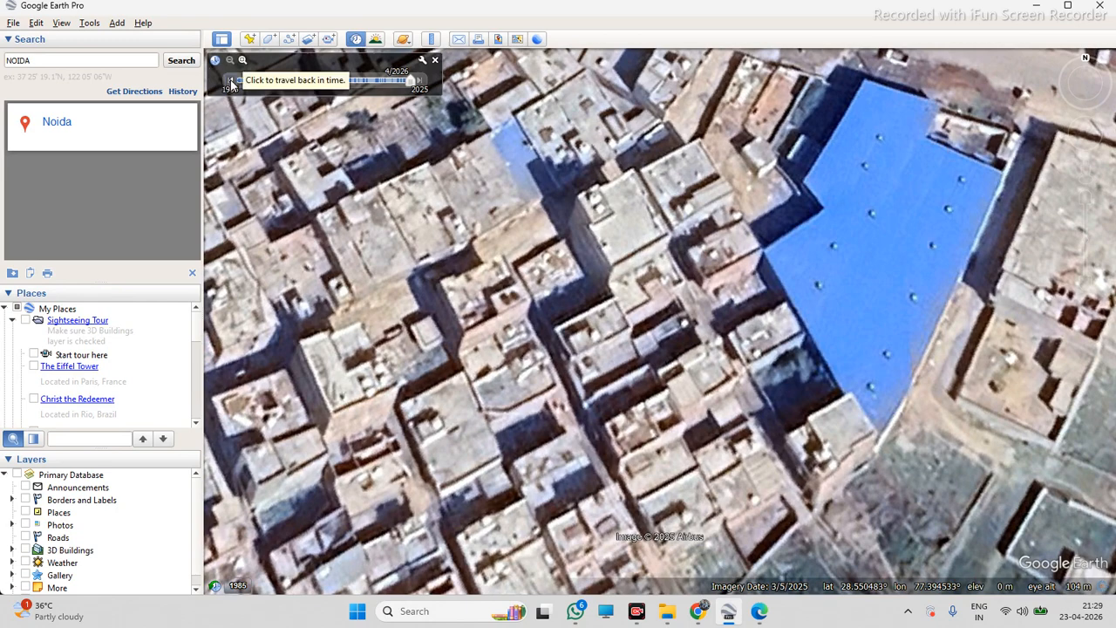
{"action": "left_click", "coordinate": [228, 74]}
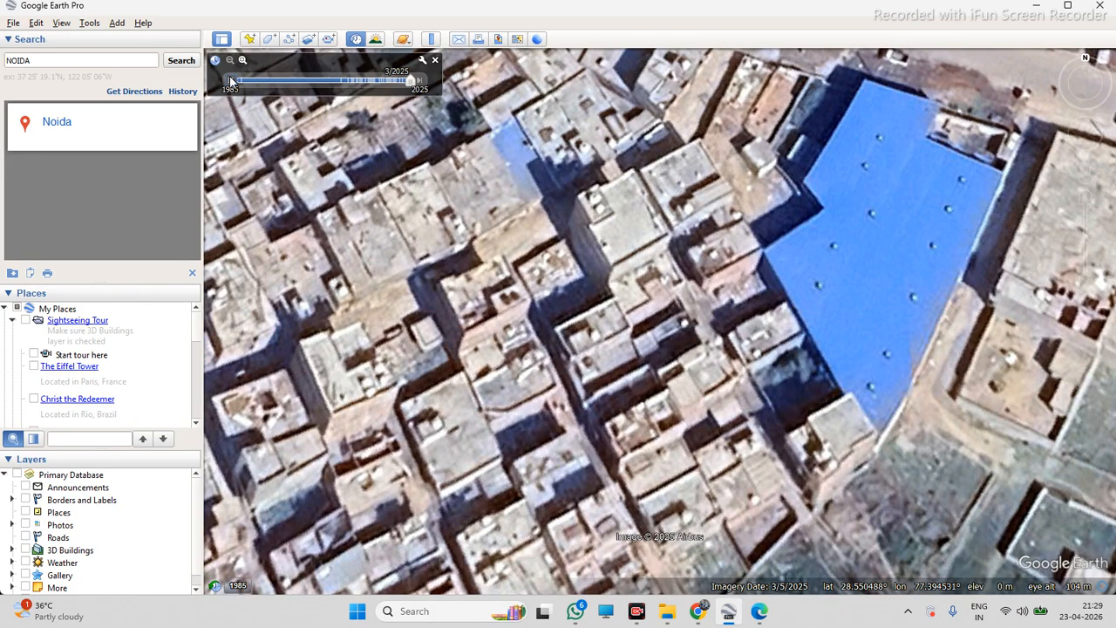
{"action": "left_click", "coordinate": [232, 80]}
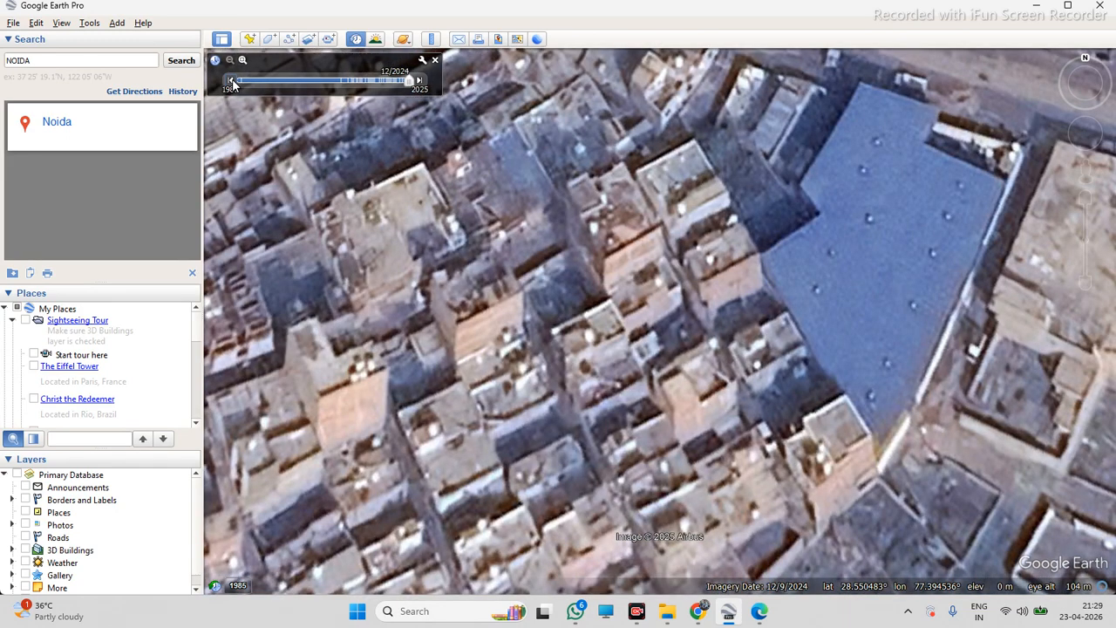
{"action": "left_click", "coordinate": [231, 80]}
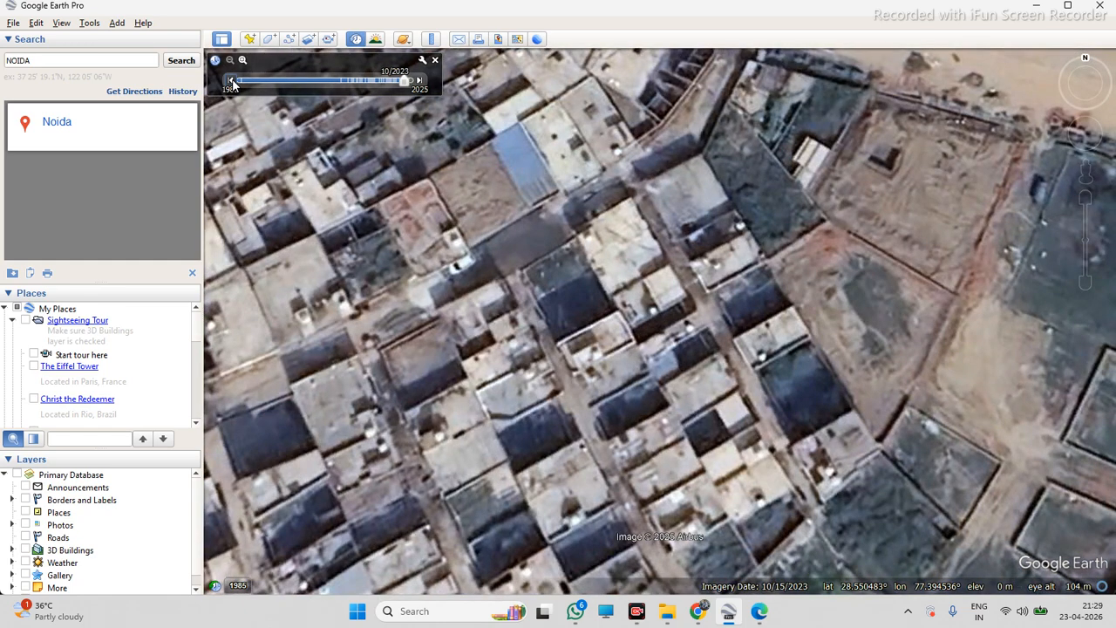
{"action": "left_click", "coordinate": [231, 80]}
Zoom back onto the warehouse and step the historical imagery forward to October 2023
{"action": "scroll", "coordinate": [299, 172], "scroll_direction": "down", "scroll_amount": 5}
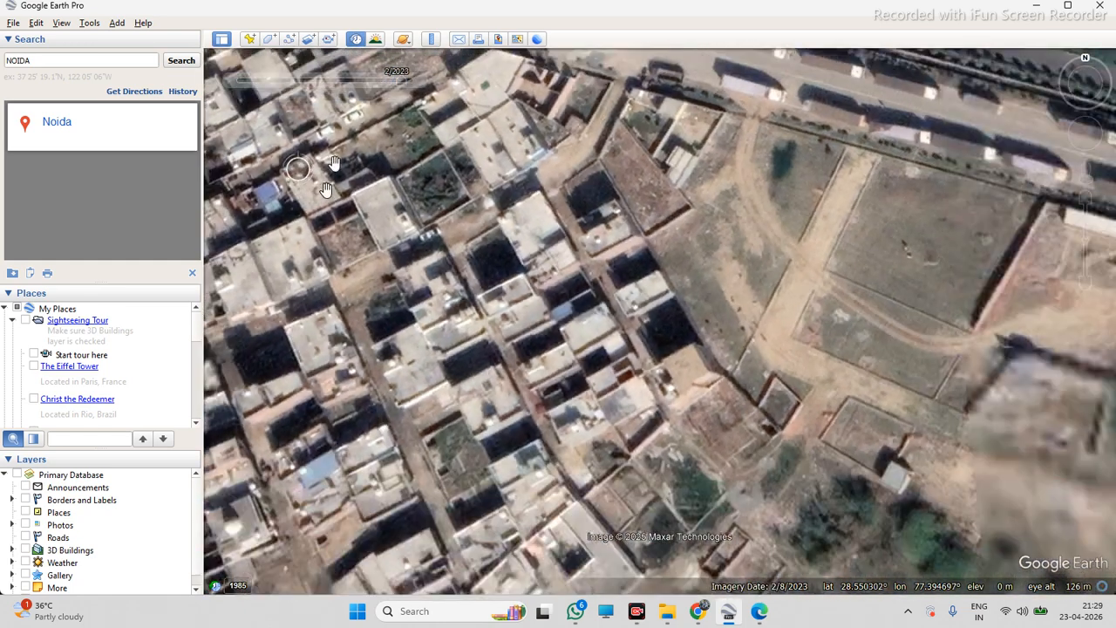
{"action": "scroll", "coordinate": [375, 285], "scroll_direction": "down", "scroll_amount": 4}
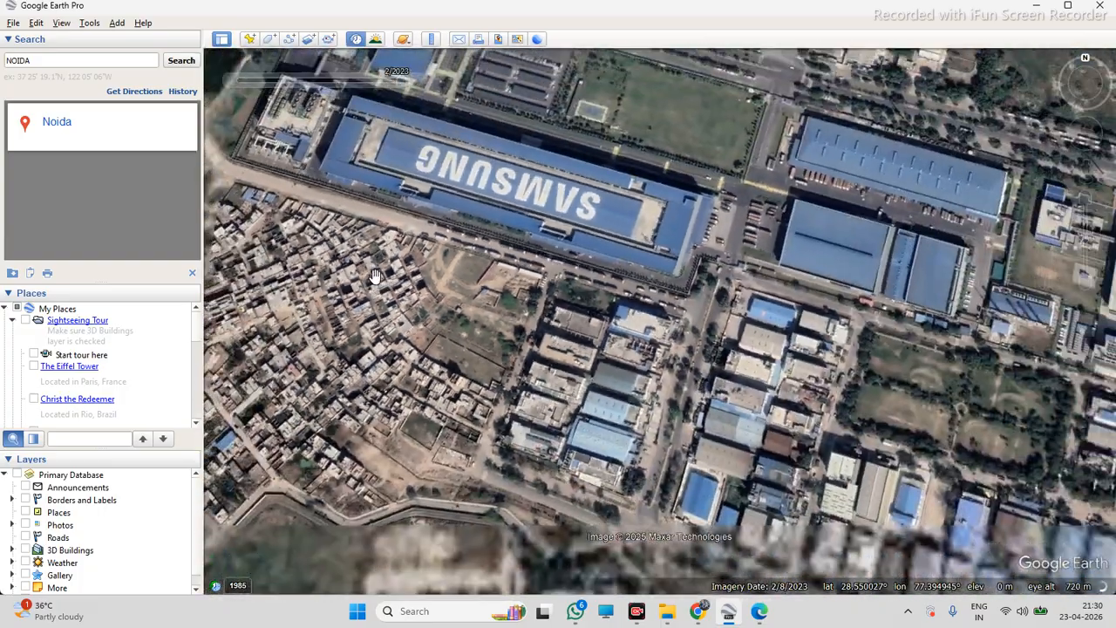
{"action": "scroll", "coordinate": [925, 218], "scroll_direction": "up", "scroll_amount": 4}
{"action": "scroll", "coordinate": [1035, 257], "scroll_direction": "up", "scroll_amount": 2}
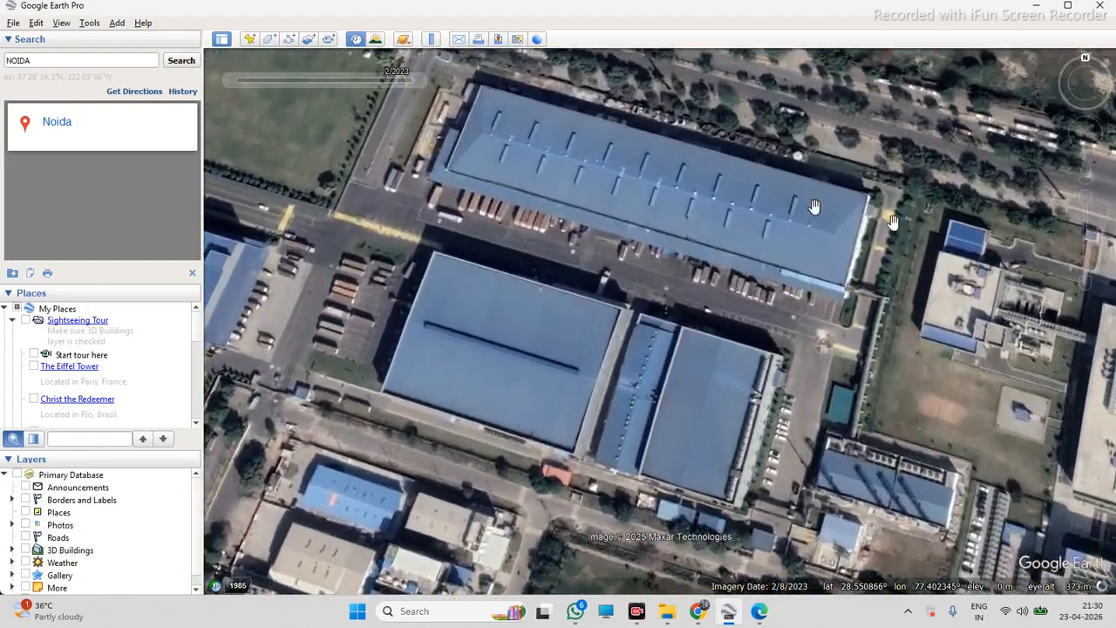
{"action": "left_click", "coordinate": [419, 83]}
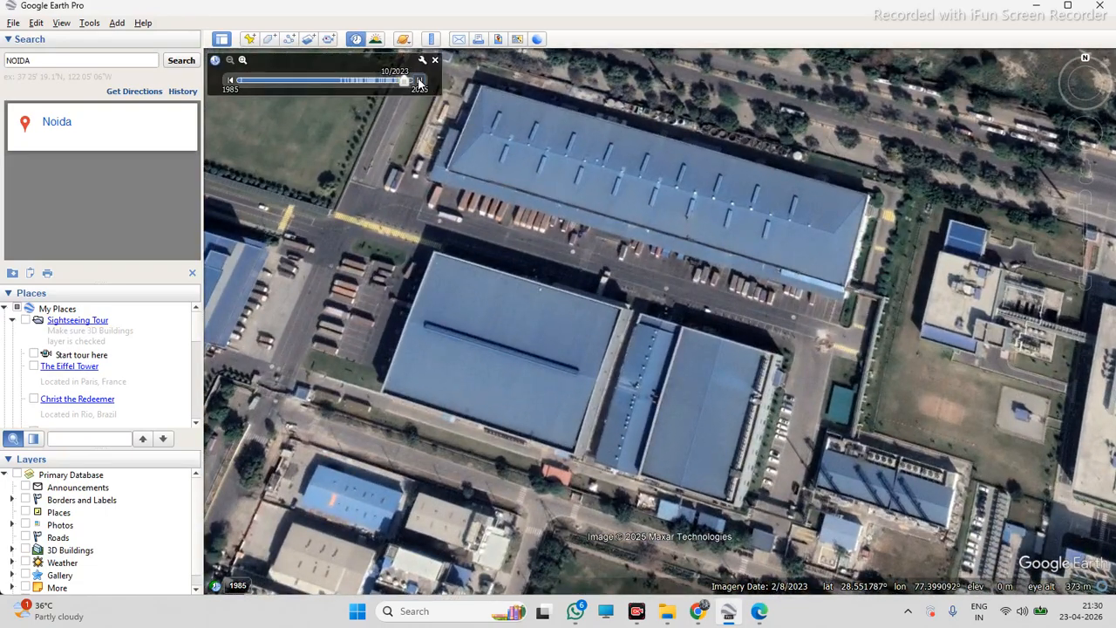
Open the Ruler, move it aside, and measure a line along the warehouse roof's long southern edge
{"action": "scroll", "coordinate": [641, 120], "scroll_direction": "up", "scroll_amount": 1}
{"action": "scroll", "coordinate": [640, 120], "scroll_direction": "up", "scroll_amount": 2}
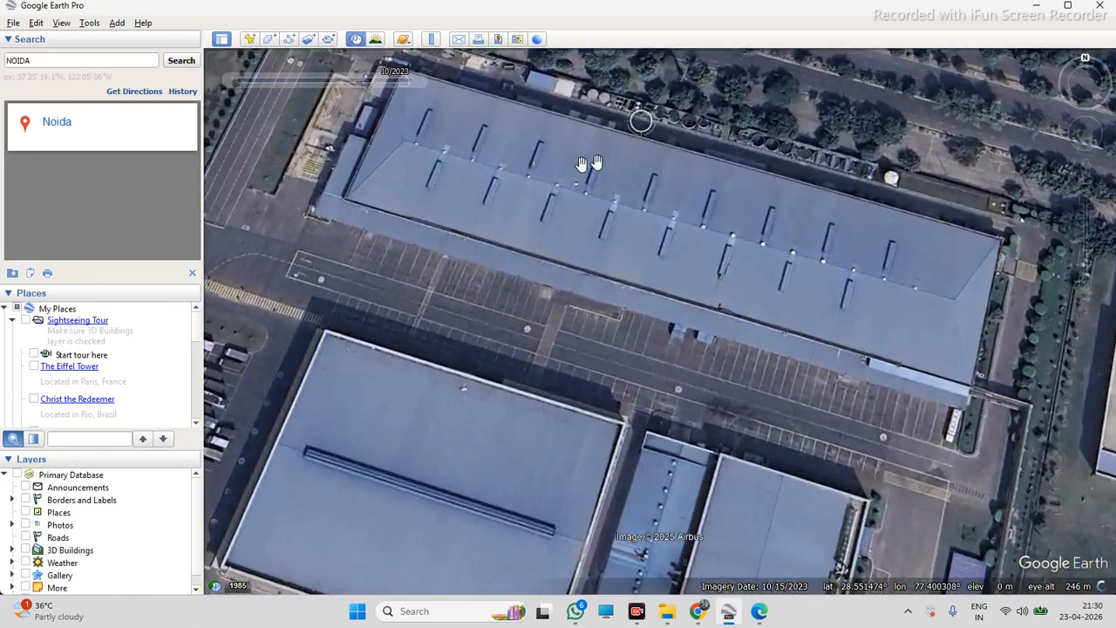
{"action": "scroll", "coordinate": [535, 294], "scroll_direction": "down", "scroll_amount": 2}
{"action": "scroll", "coordinate": [536, 294], "scroll_direction": "up", "scroll_amount": 1}
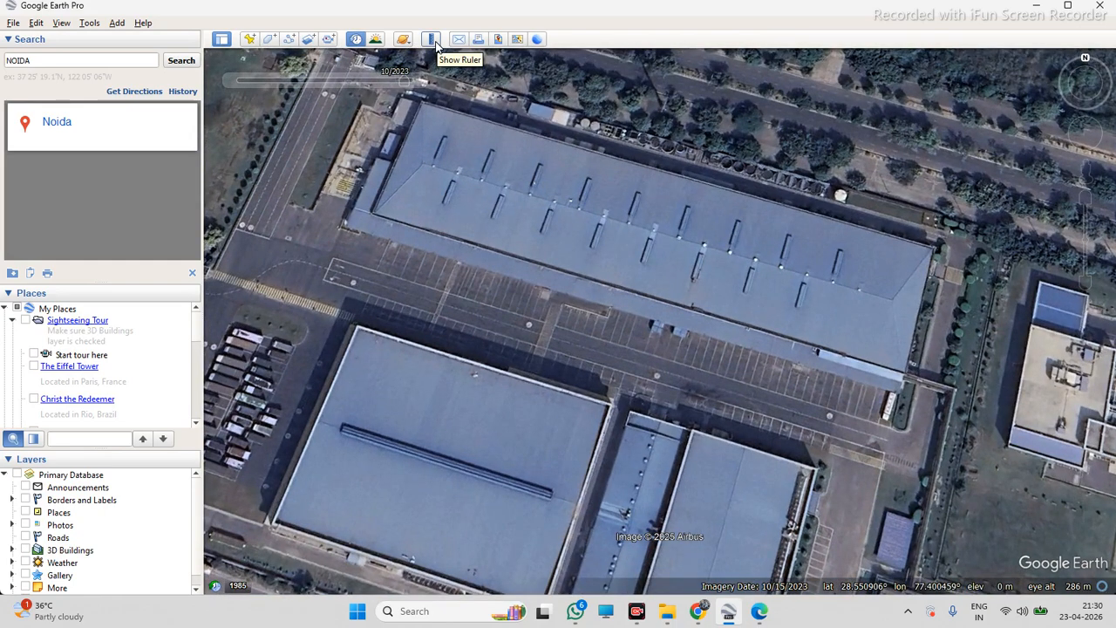
{"action": "left_click", "coordinate": [434, 43]}
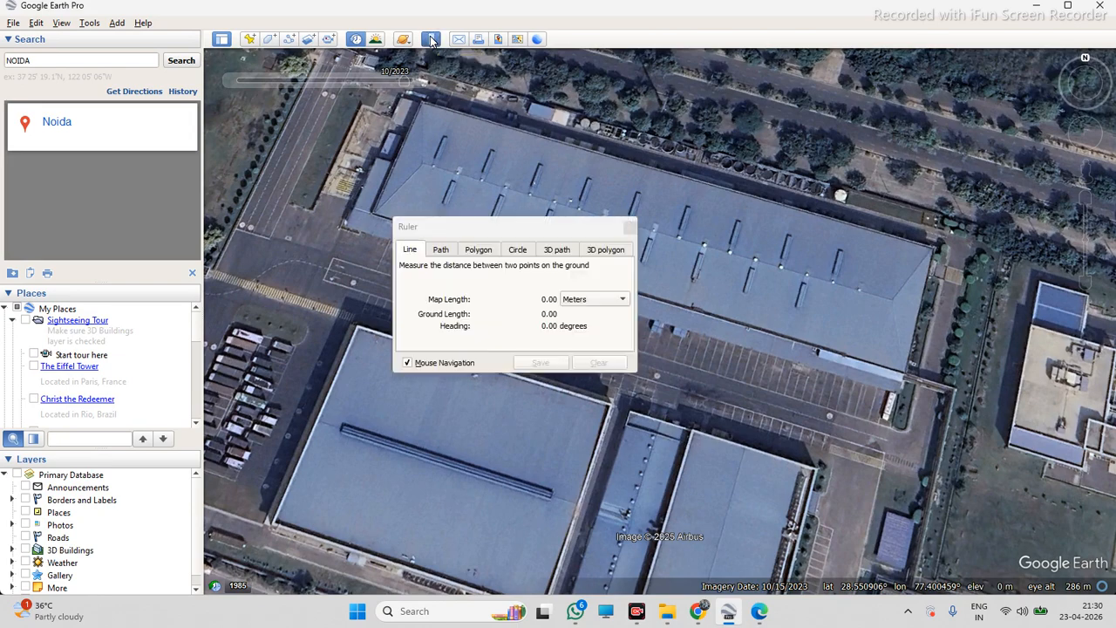
{"action": "left_click_drag", "start_coordinate": [466, 225], "coordinate": [104, 169]}
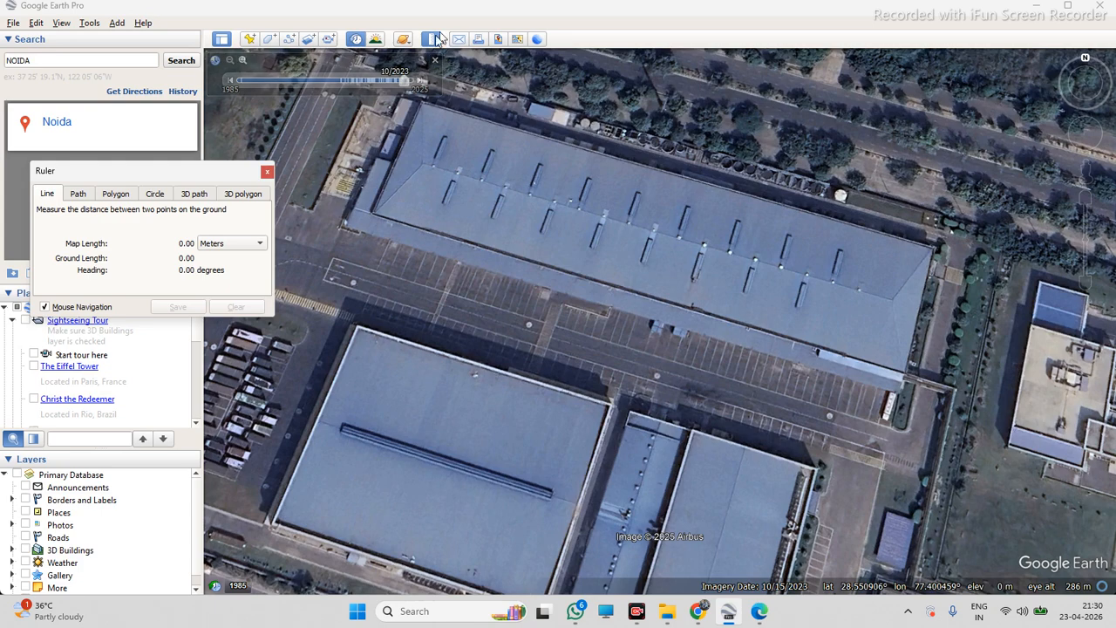
{"action": "left_click", "coordinate": [371, 214]}
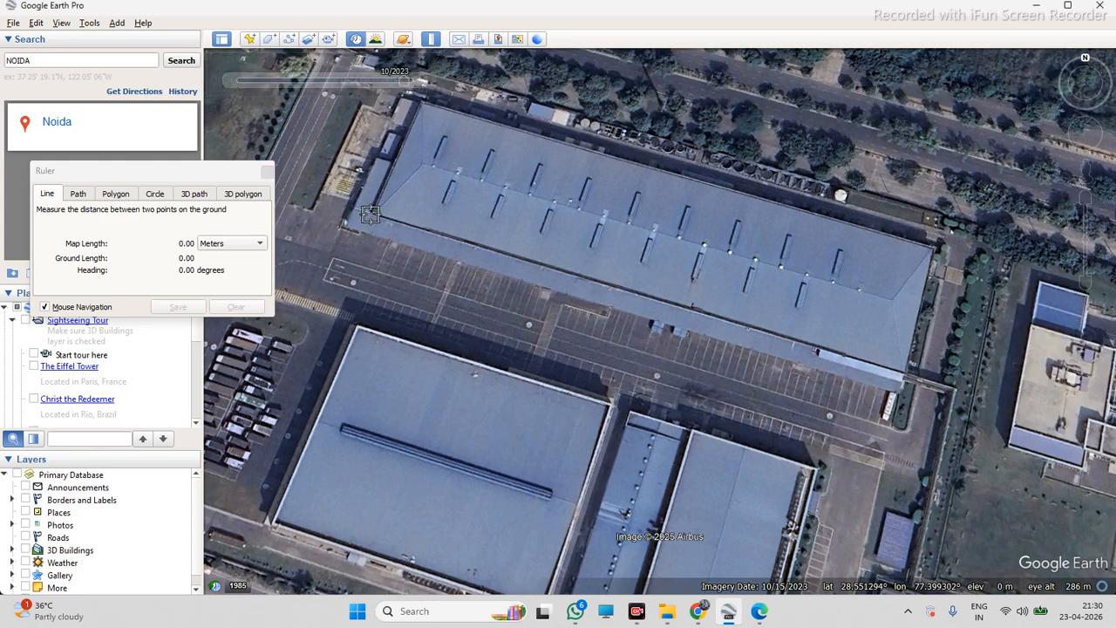
{"action": "left_click", "coordinate": [907, 381]}
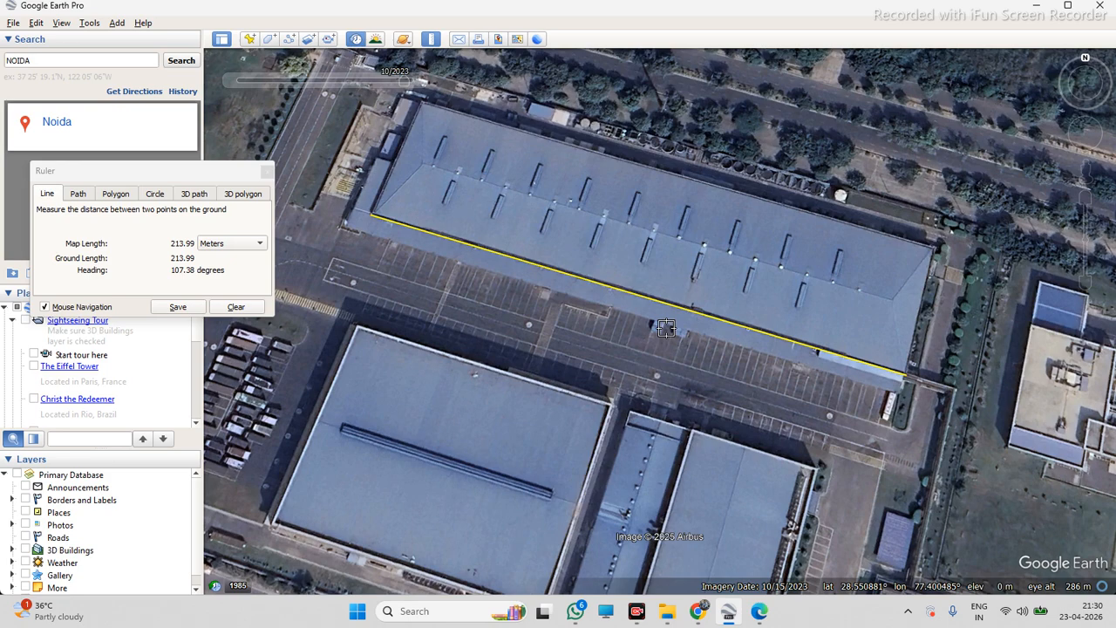
Clear the line, keep Meters as the unit, re-measure the roof's long edge, then close the Ruler
{"action": "left_click", "coordinate": [236, 307]}
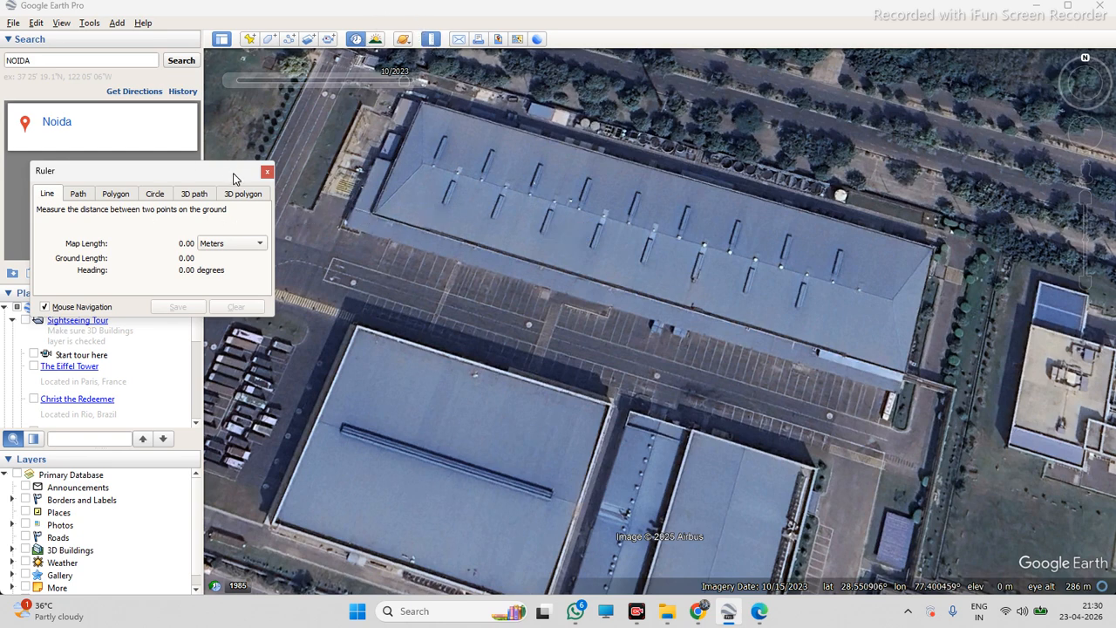
{"action": "left_click", "coordinate": [240, 246]}
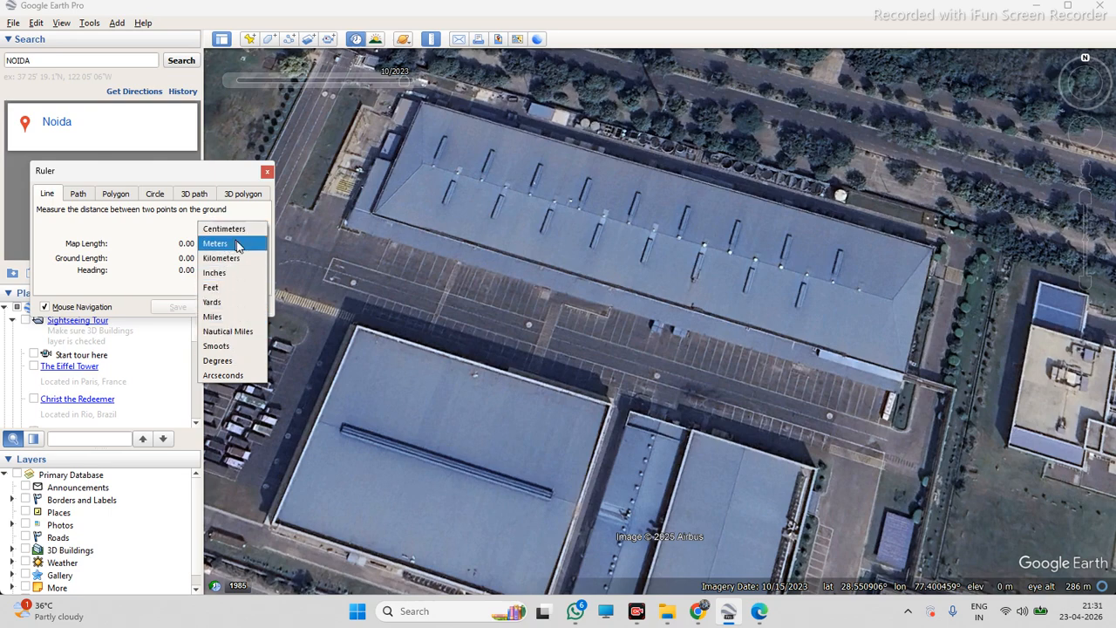
{"action": "left_click", "coordinate": [235, 245]}
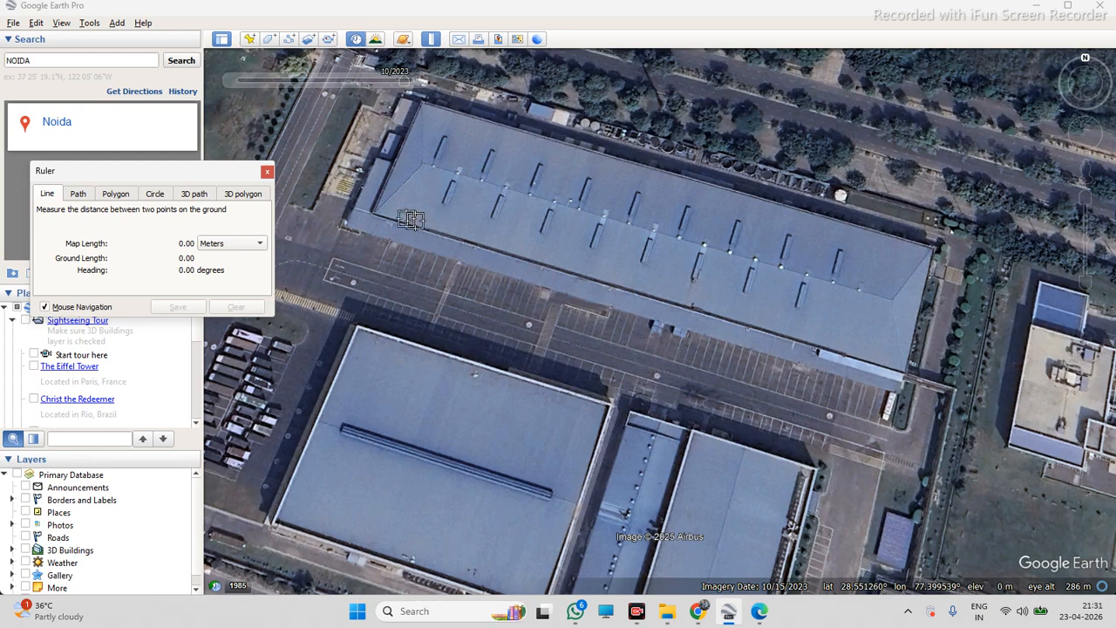
{"action": "left_click", "coordinate": [370, 211]}
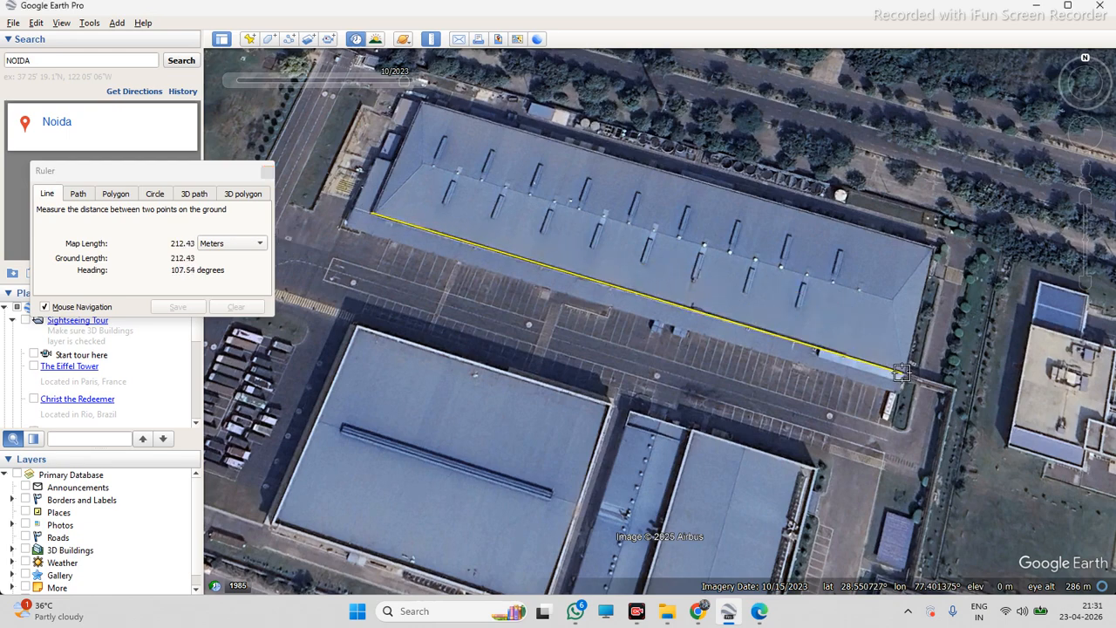
{"action": "left_click", "coordinate": [905, 372]}
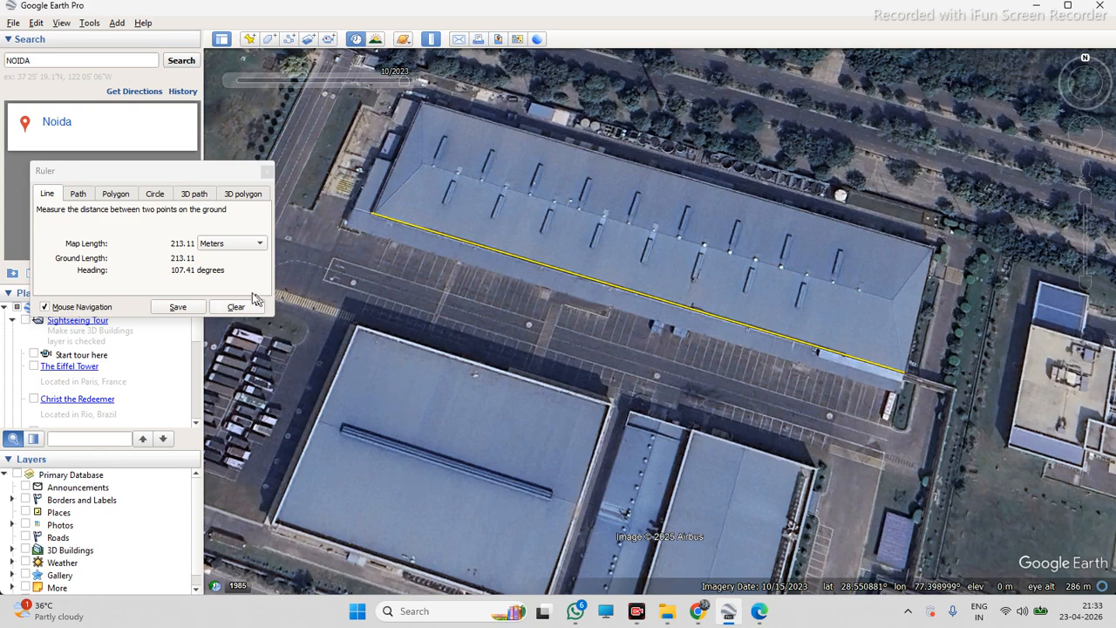
{"action": "left_click", "coordinate": [230, 310]}
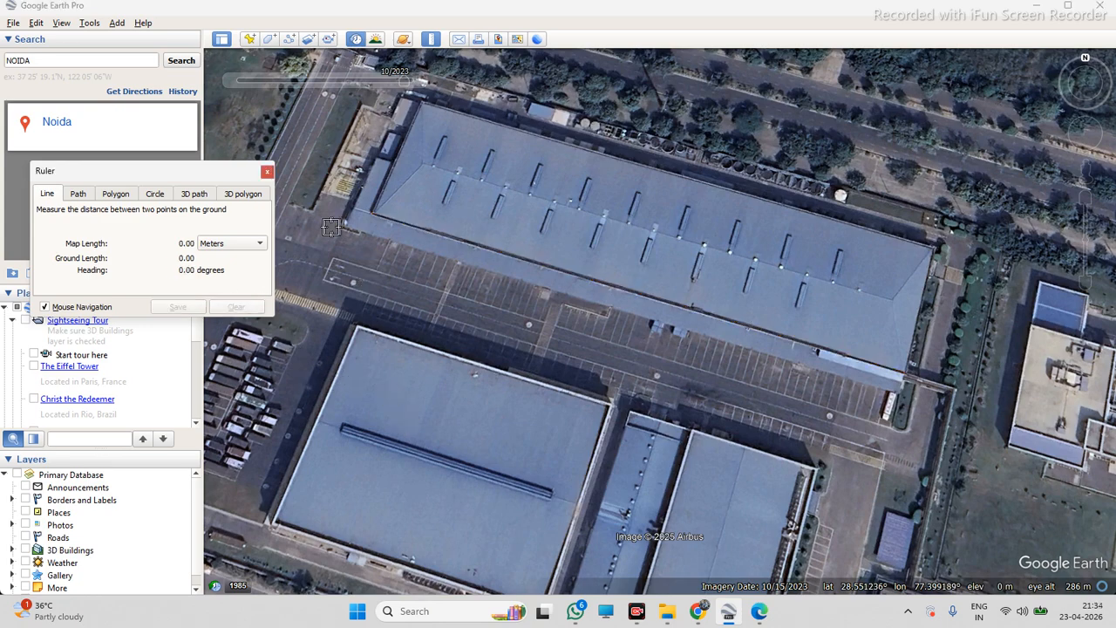
{"action": "left_click", "coordinate": [267, 171]}
Rotate and pan around the warehouse, zooming out to survey the surrounding industrial blocks
{"action": "scroll", "coordinate": [388, 211], "scroll_direction": "down", "scroll_amount": 2}
{"action": "scroll", "coordinate": [634, 200], "scroll_direction": "up", "scroll_amount": 1}
{"action": "scroll", "coordinate": [633, 209], "scroll_direction": "down", "scroll_amount": 1}
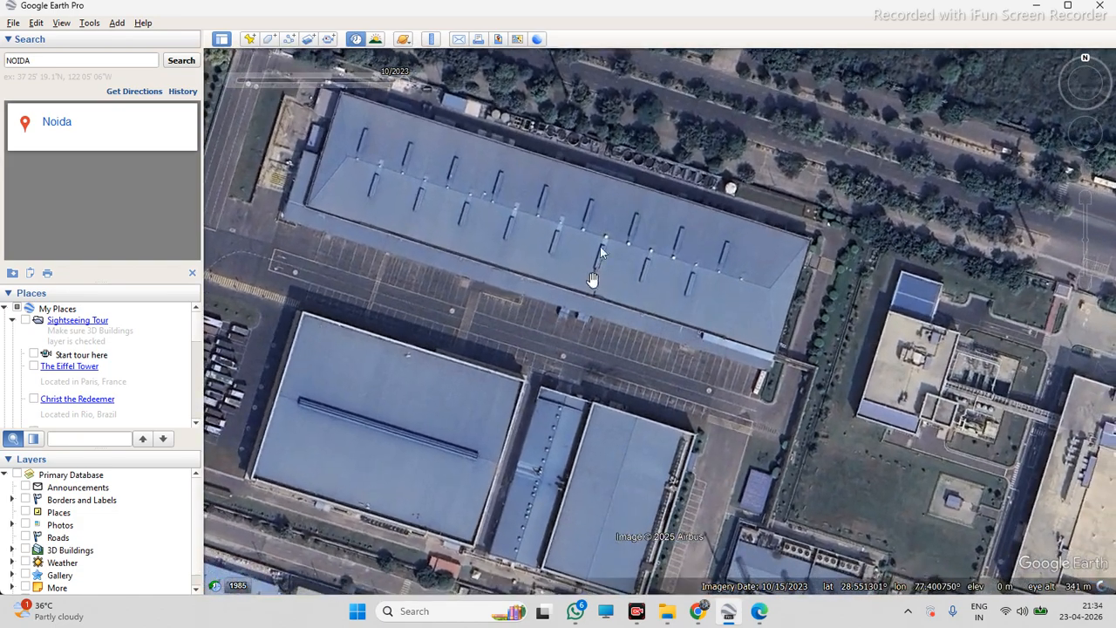
{"action": "scroll", "coordinate": [632, 206], "scroll_direction": "down", "scroll_amount": 1}
{"action": "scroll", "coordinate": [631, 152], "scroll_direction": "up", "scroll_amount": 2}
{"action": "right_click_drag", "start_coordinate": [596, 269], "coordinate": [704, 339]}
{"action": "right_click_drag", "start_coordinate": [619, 340], "coordinate": [759, 309]}
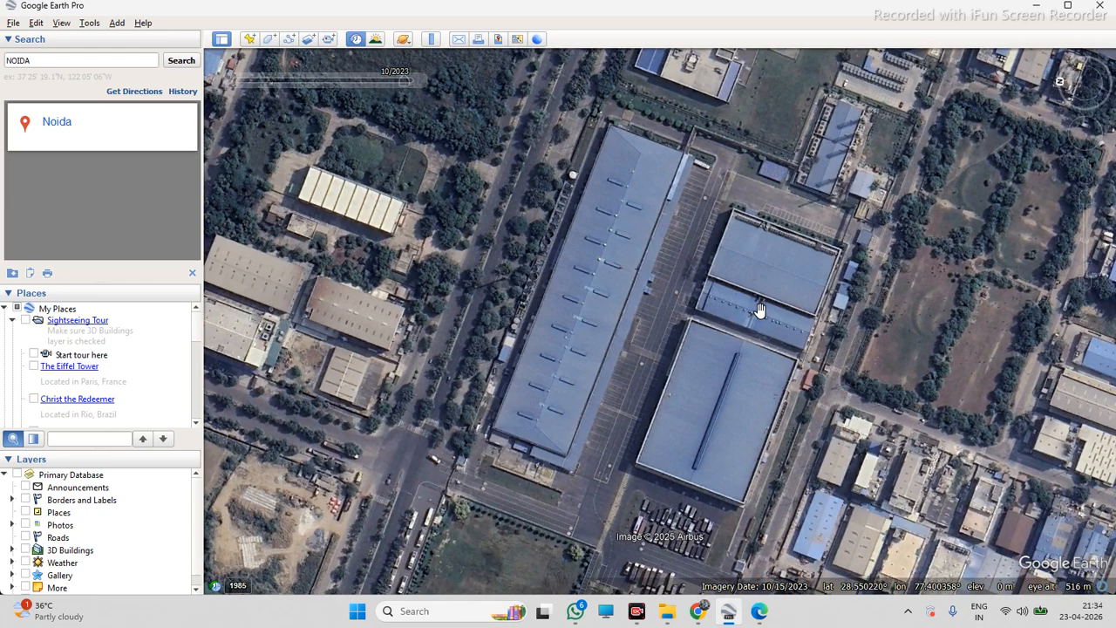
{"action": "right_click_drag", "start_coordinate": [760, 310], "coordinate": [546, 346]}
{"action": "right_click_drag", "start_coordinate": [639, 349], "coordinate": [473, 334]}
{"action": "right_click_drag", "start_coordinate": [709, 341], "coordinate": [523, 331]}
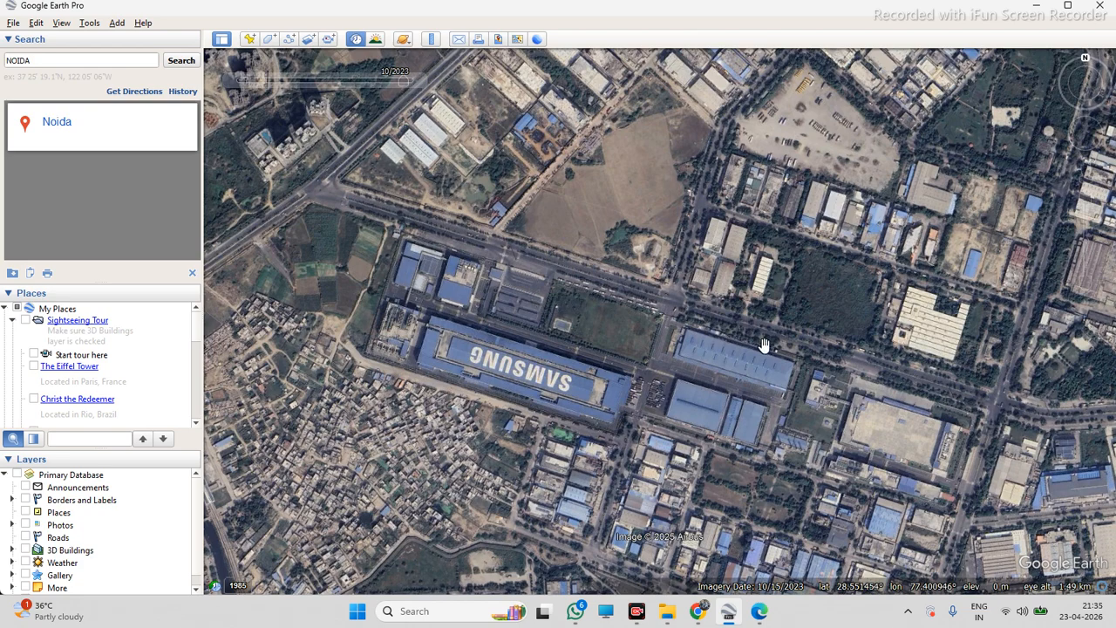
Zoom back onto the warehouse and reset the view to a north-up, top-down orientation
{"action": "scroll", "coordinate": [907, 381], "scroll_direction": "up", "scroll_amount": 2}
{"action": "scroll", "coordinate": [907, 381], "scroll_direction": "up", "scroll_amount": 2}
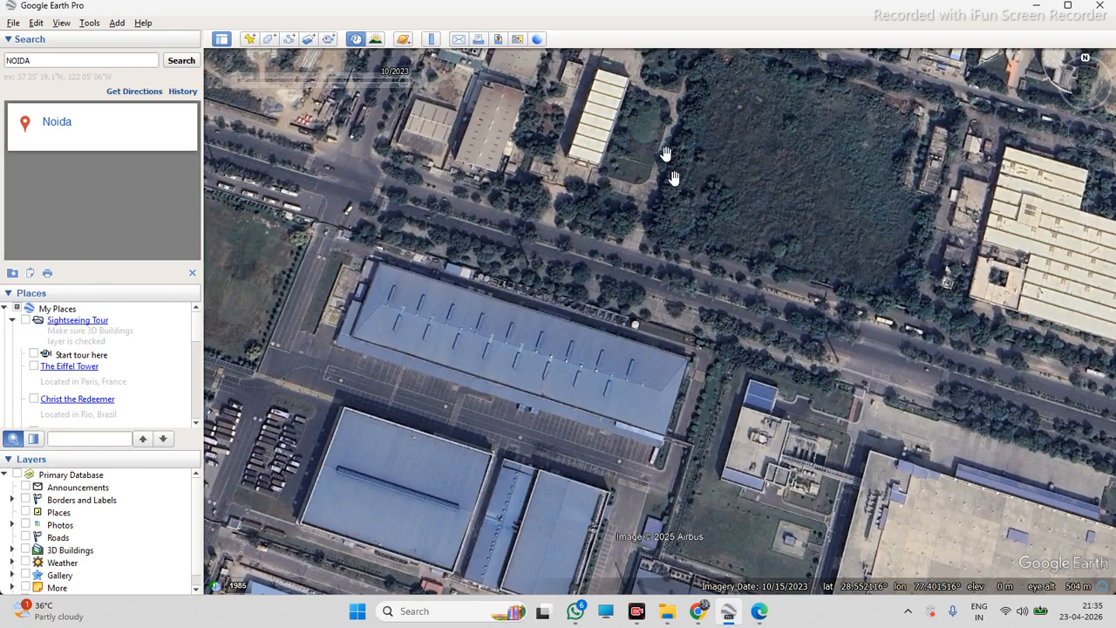
{"action": "scroll", "coordinate": [496, 337], "scroll_direction": "up", "scroll_amount": 1}
{"action": "key", "text": "r"}
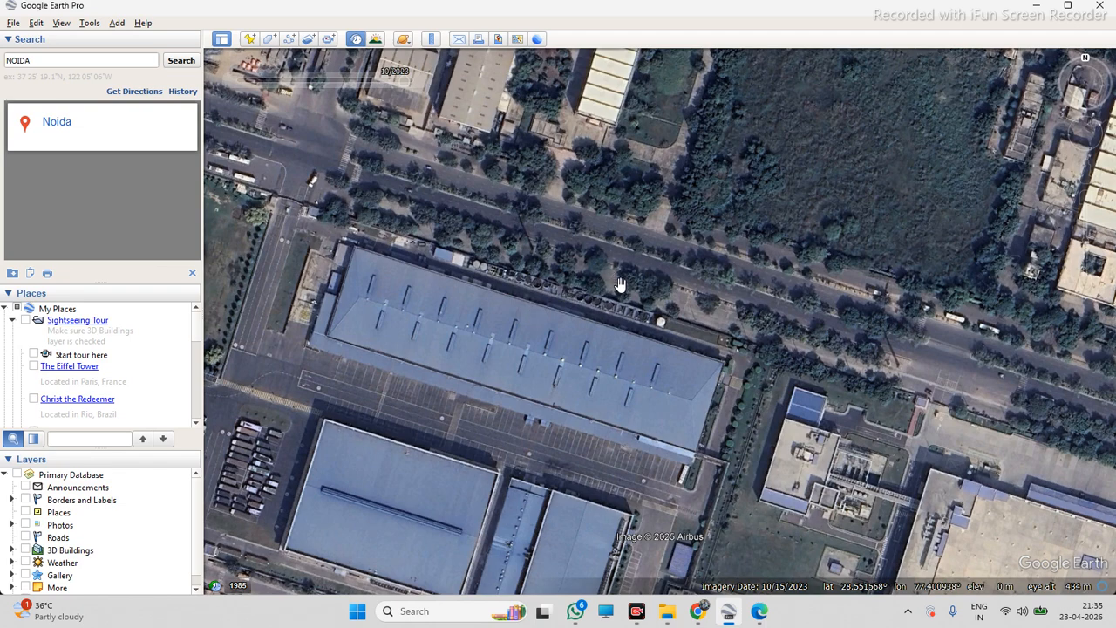
{"action": "mouse_move", "coordinate": [668, 334]}
{"action": "middle_mouse_down"}
{"action": "mouse_move", "coordinate": [509, 354]}
{"action": "mouse_move", "coordinate": [552, 312]}
{"action": "middle_mouse_up"}
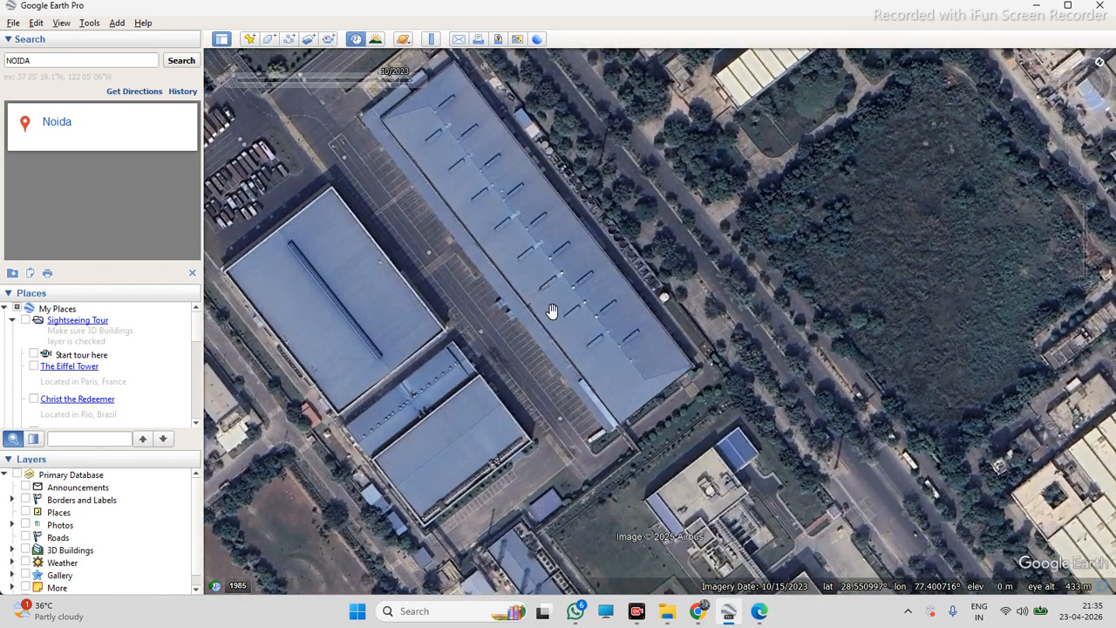
{"action": "key", "text": "n"}
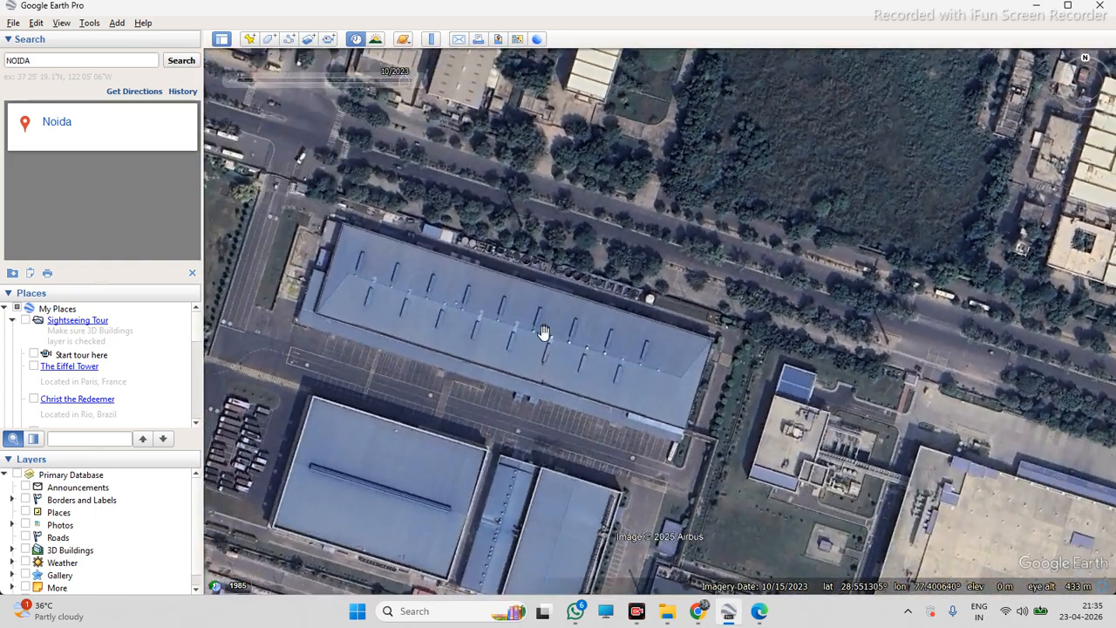
Frame the warehouse roof top-down and open Save Image at the current 1308x756 resolution
{"action": "scroll", "coordinate": [666, 345], "scroll_direction": "down", "scroll_amount": 3}
{"action": "scroll", "coordinate": [546, 340], "scroll_direction": "up", "scroll_amount": 2}
{"action": "middle_click_drag", "start_coordinate": [548, 347], "coordinate": [571, 410]}
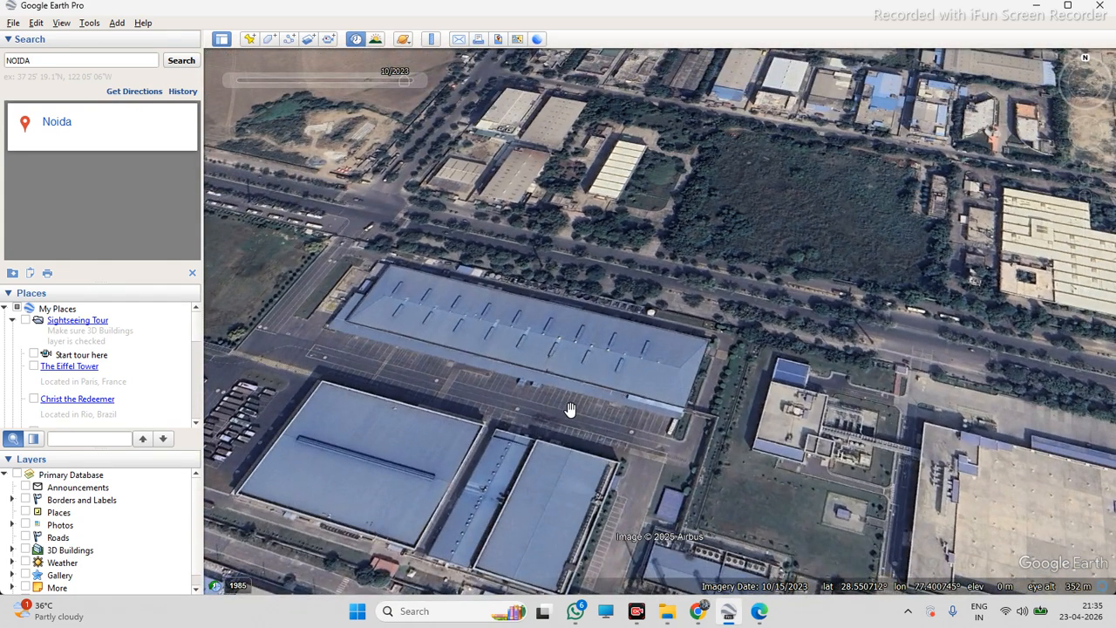
{"action": "scroll", "coordinate": [572, 410], "scroll_direction": "down", "scroll_amount": 2}
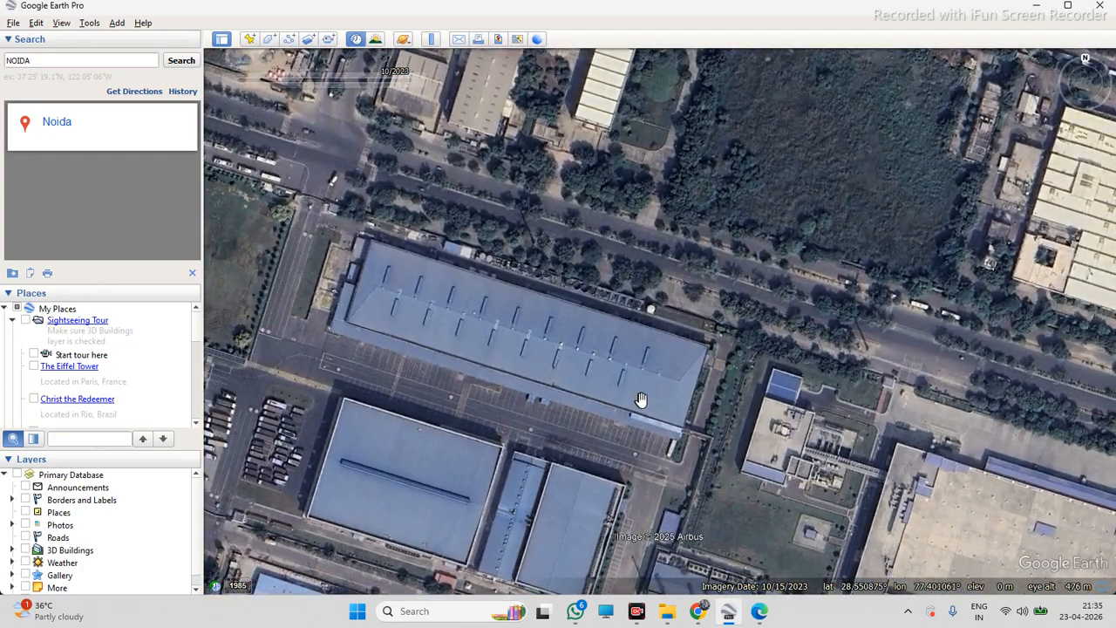
{"action": "scroll", "coordinate": [641, 399], "scroll_direction": "down", "scroll_amount": 3}
{"action": "scroll", "coordinate": [413, 362], "scroll_direction": "up", "scroll_amount": 5}
{"action": "scroll", "coordinate": [540, 351], "scroll_direction": "down", "scroll_amount": 2}
{"action": "scroll", "coordinate": [670, 436], "scroll_direction": "up", "scroll_amount": 4}
{"action": "scroll", "coordinate": [750, 454], "scroll_direction": "down", "scroll_amount": 1}
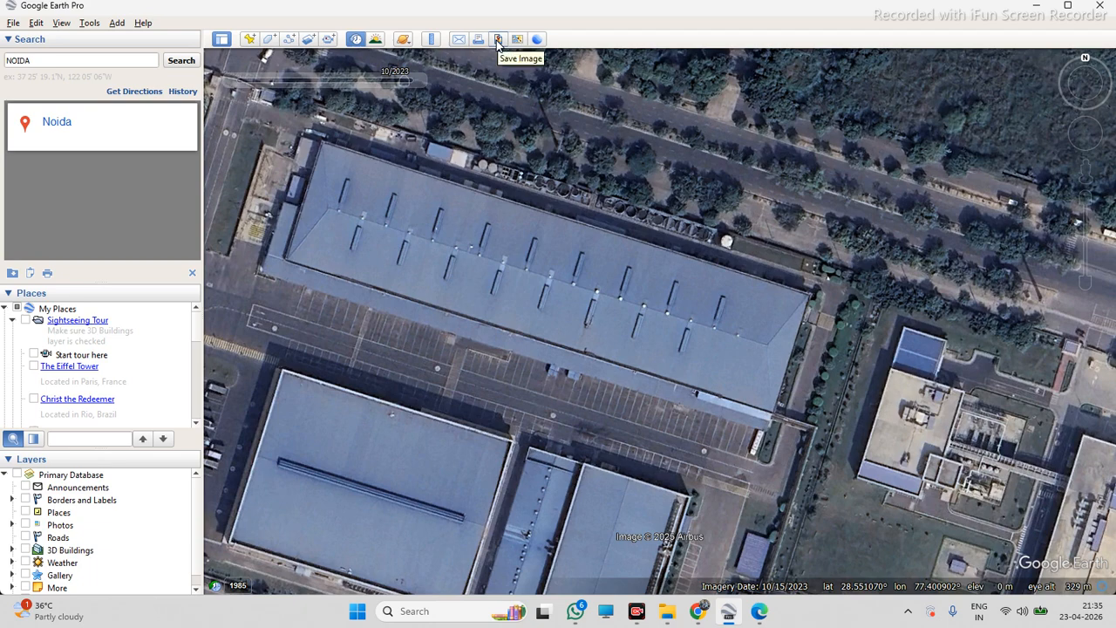
{"action": "left_click", "coordinate": [498, 39]}
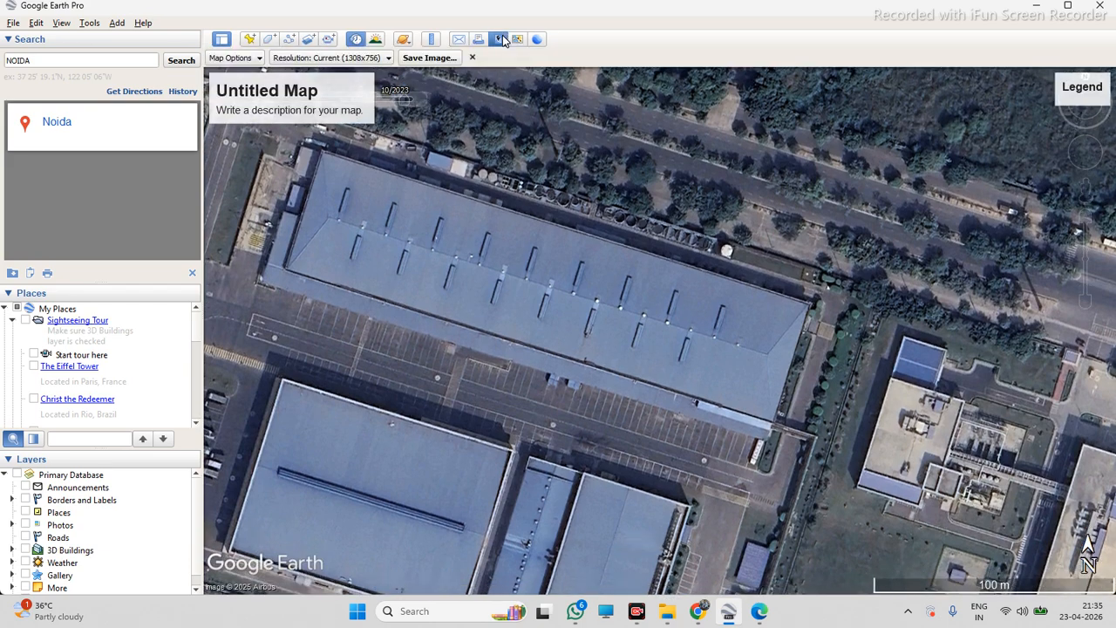
{"action": "left_click", "coordinate": [440, 59]}
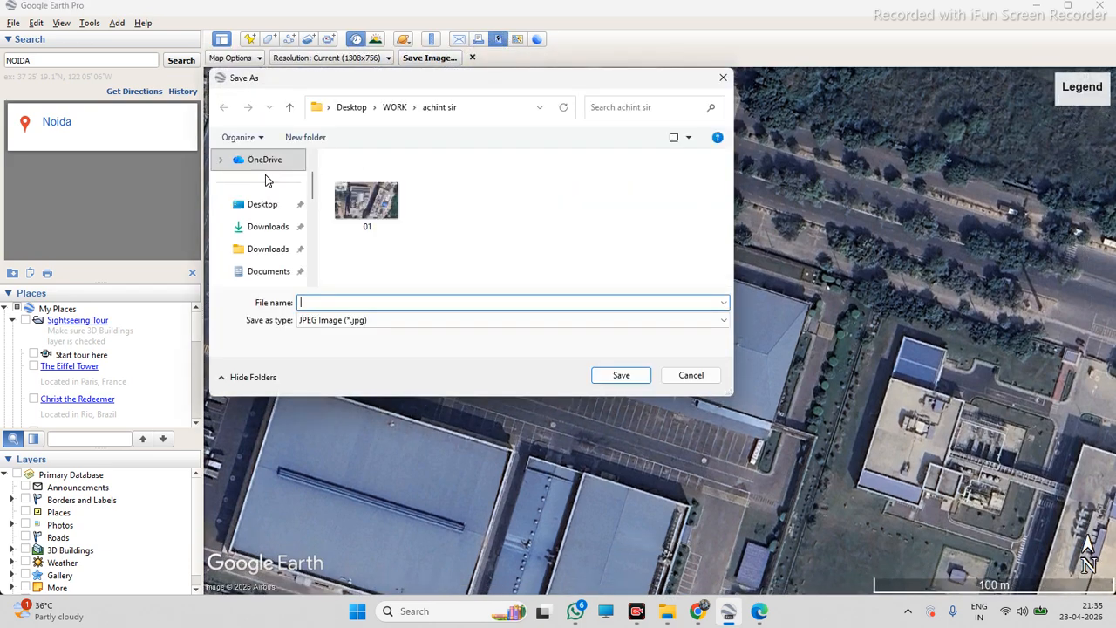
Save the satellite image to the Desktop as a JPEG named PROJECT -01
{"action": "left_click", "coordinate": [263, 204]}
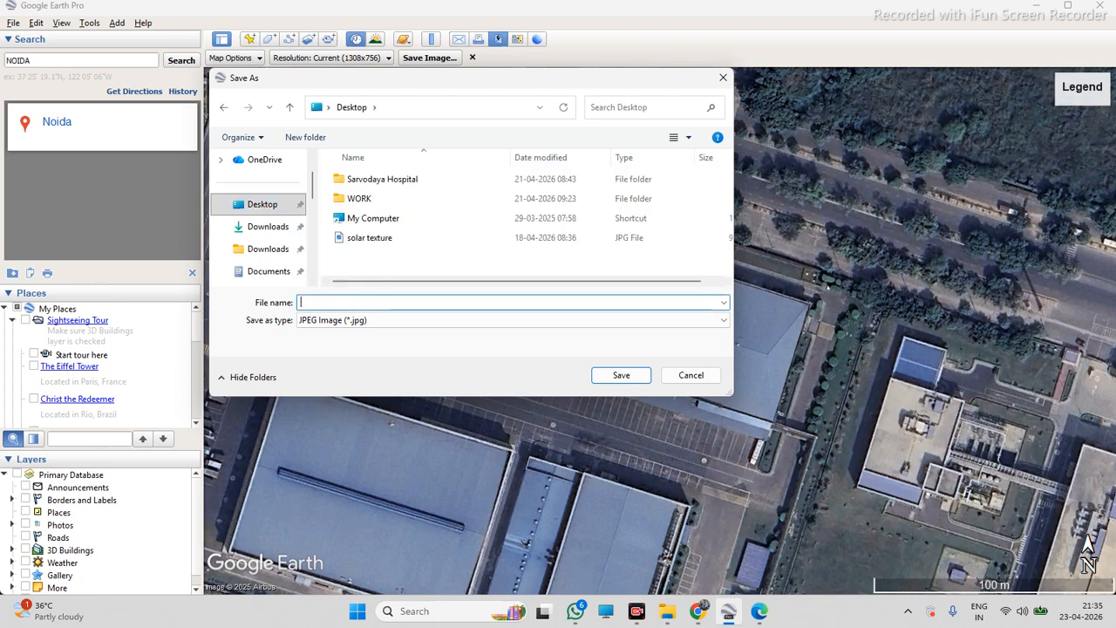
{"action": "type", "text": "C"}
{"action": "key", "text": "BackSpace"}
{"action": "type", "text": "P"}
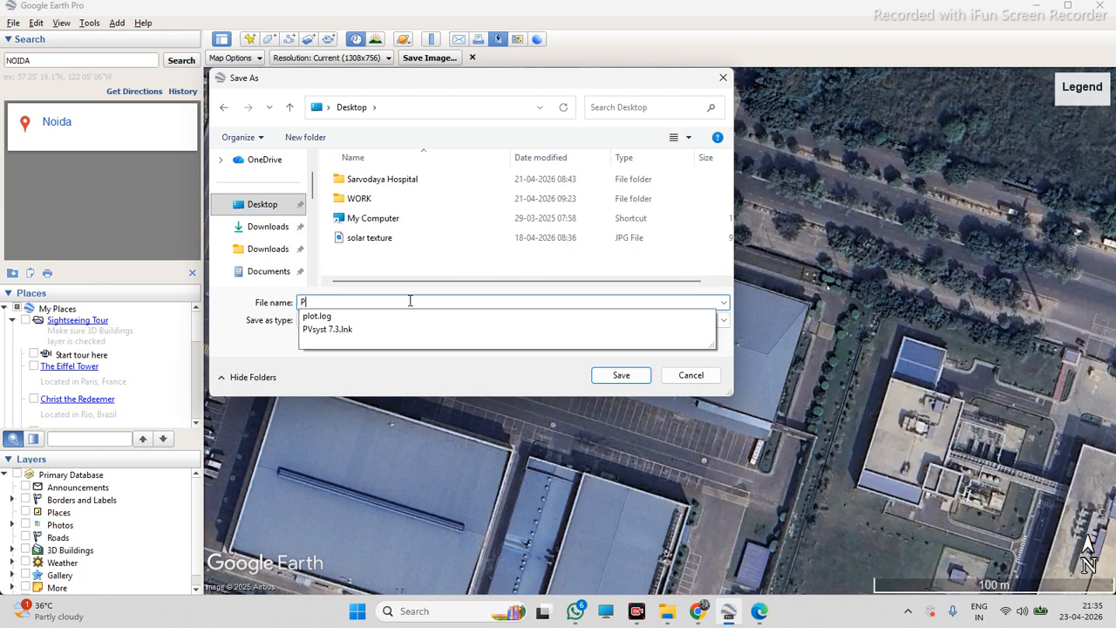
{"action": "type", "text": "ROJECT -01"}
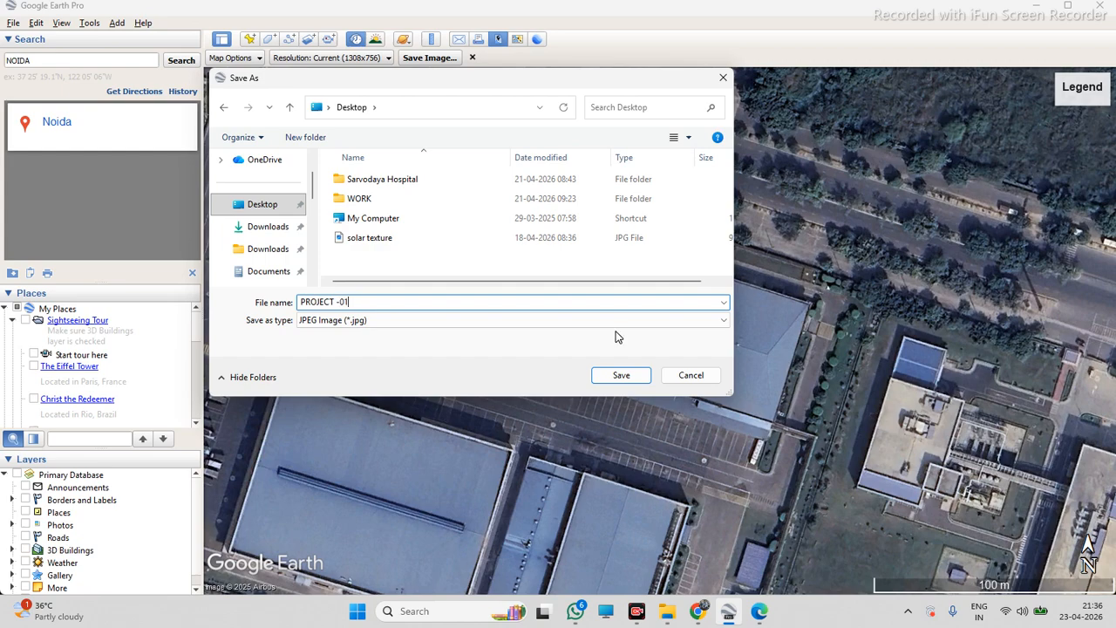
{"action": "left_click", "coordinate": [621, 375]}
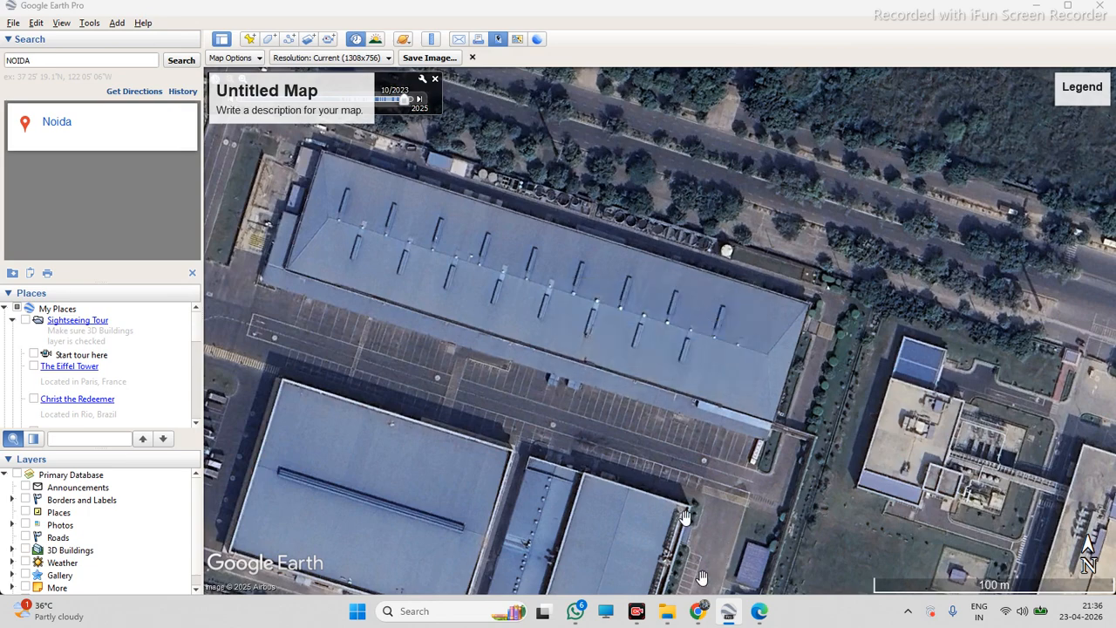
Switch to AutoCAD 2021, start a new blank drawing, and turn off the grid display
{"action": "left_click", "coordinate": [1036, 7]}
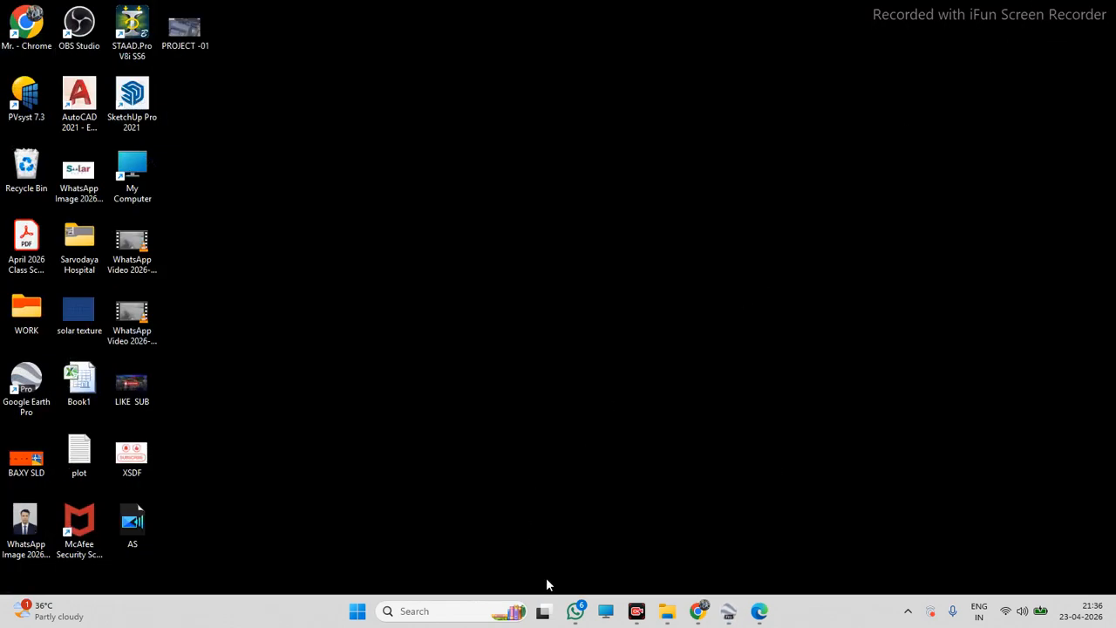
{"action": "double_click", "coordinate": [84, 111]}
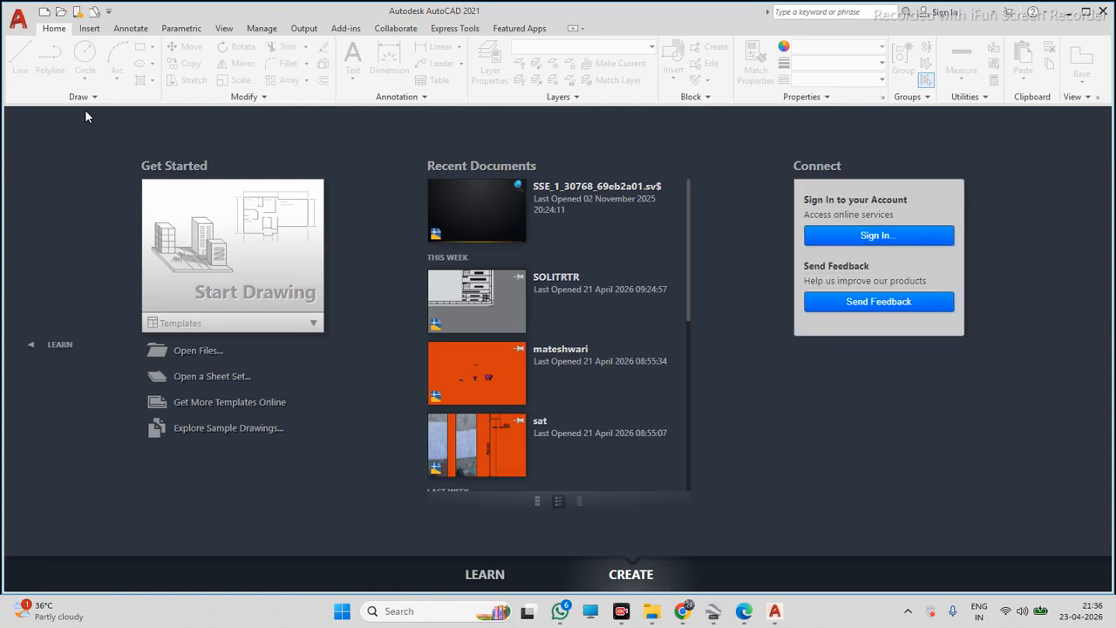
{"action": "left_click", "coordinate": [271, 271]}
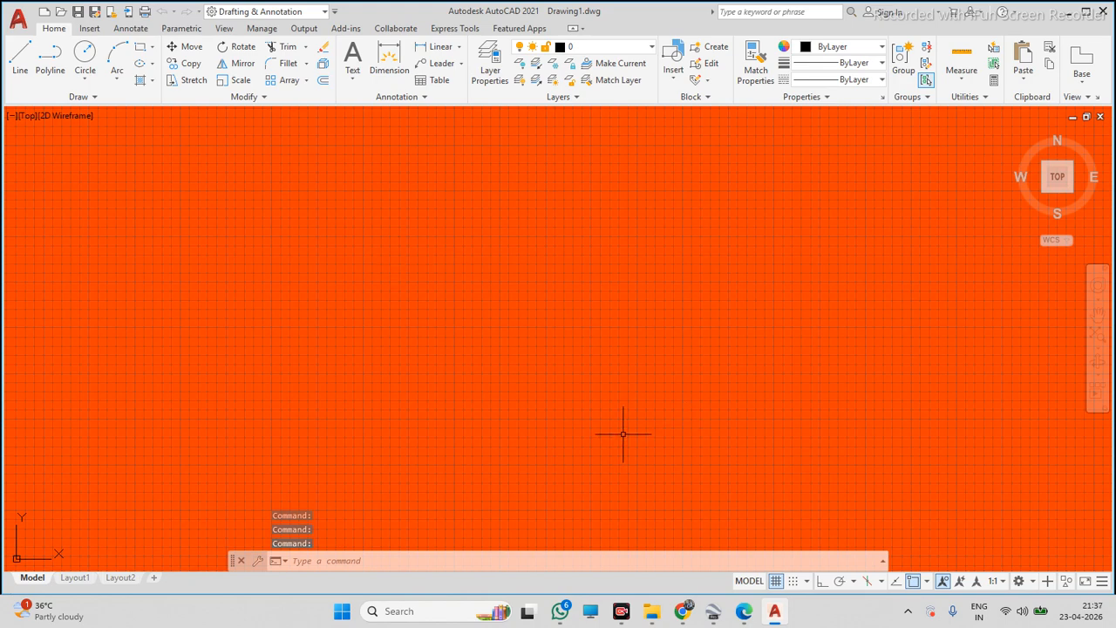
{"action": "left_click", "coordinate": [775, 581]}
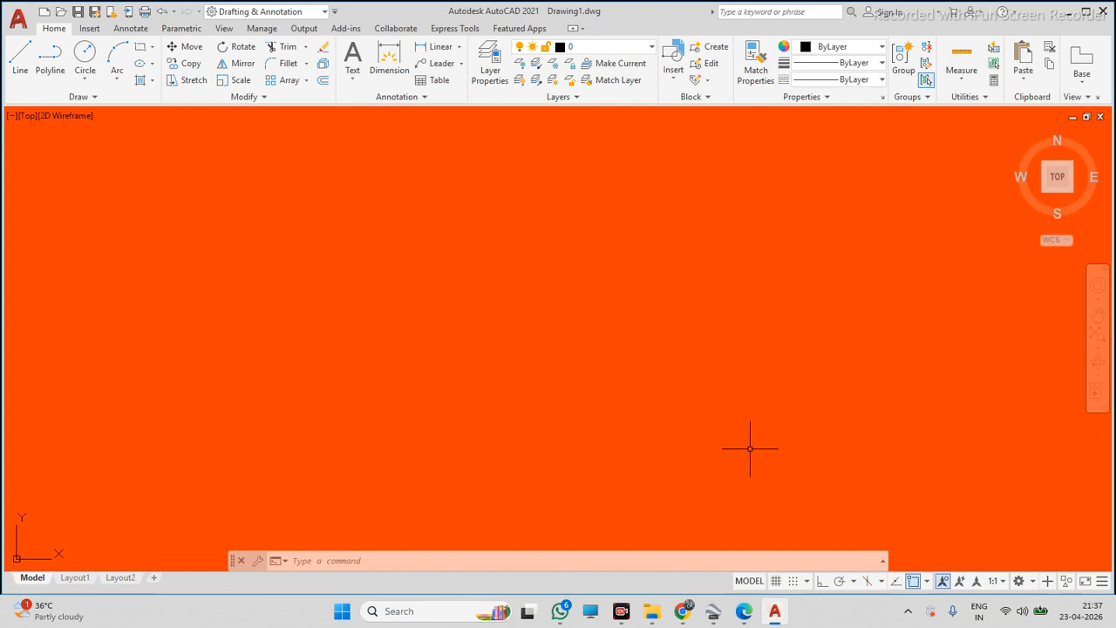
{"action": "scroll", "coordinate": [490, 320], "scroll_direction": "down", "scroll_amount": 10}
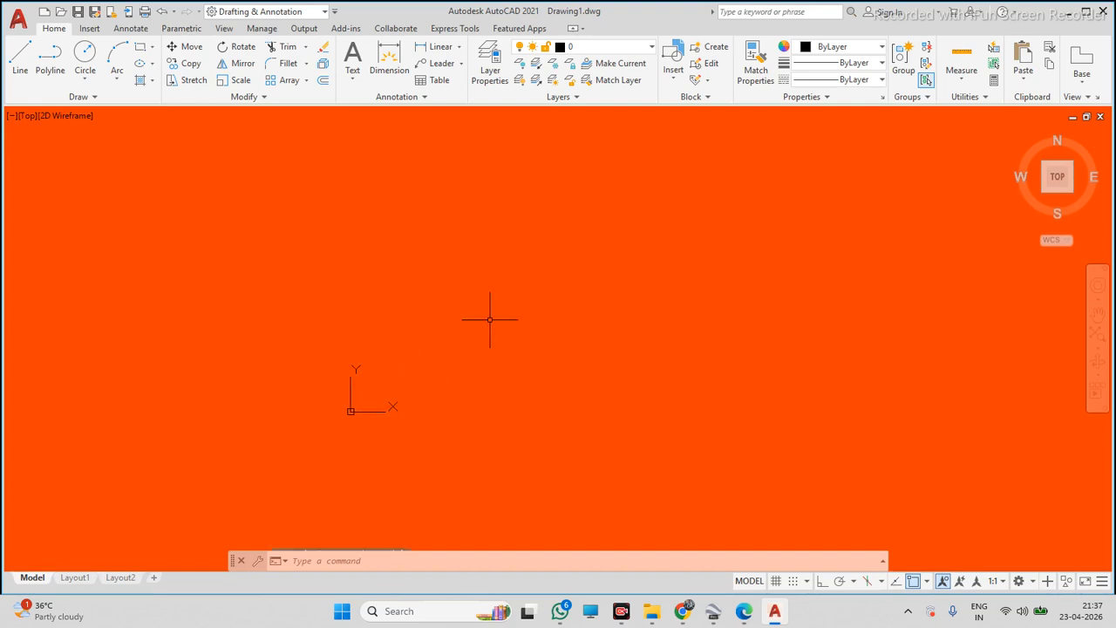
{"action": "scroll", "coordinate": [517, 313], "scroll_direction": "up", "scroll_amount": 8}
{"action": "scroll", "coordinate": [532, 260], "scroll_direction": "up", "scroll_amount": 1}
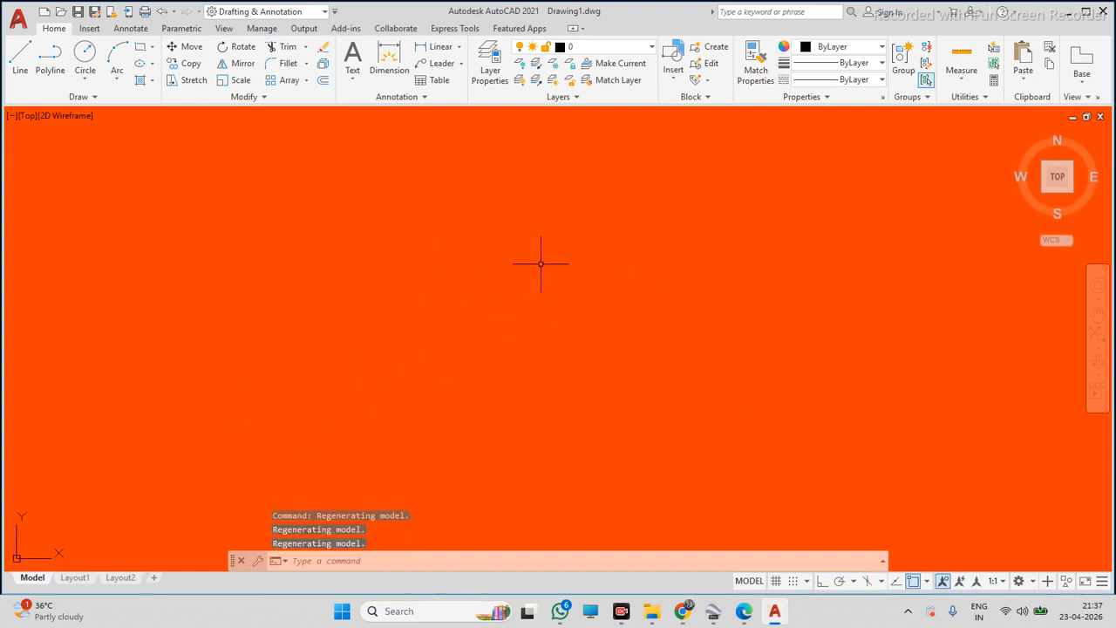
{"action": "scroll", "coordinate": [546, 250], "scroll_direction": "down", "scroll_amount": 8}
{"action": "scroll", "coordinate": [554, 240], "scroll_direction": "up", "scroll_amount": 3}
{"action": "scroll", "coordinate": [560, 233], "scroll_direction": "up", "scroll_amount": 4}
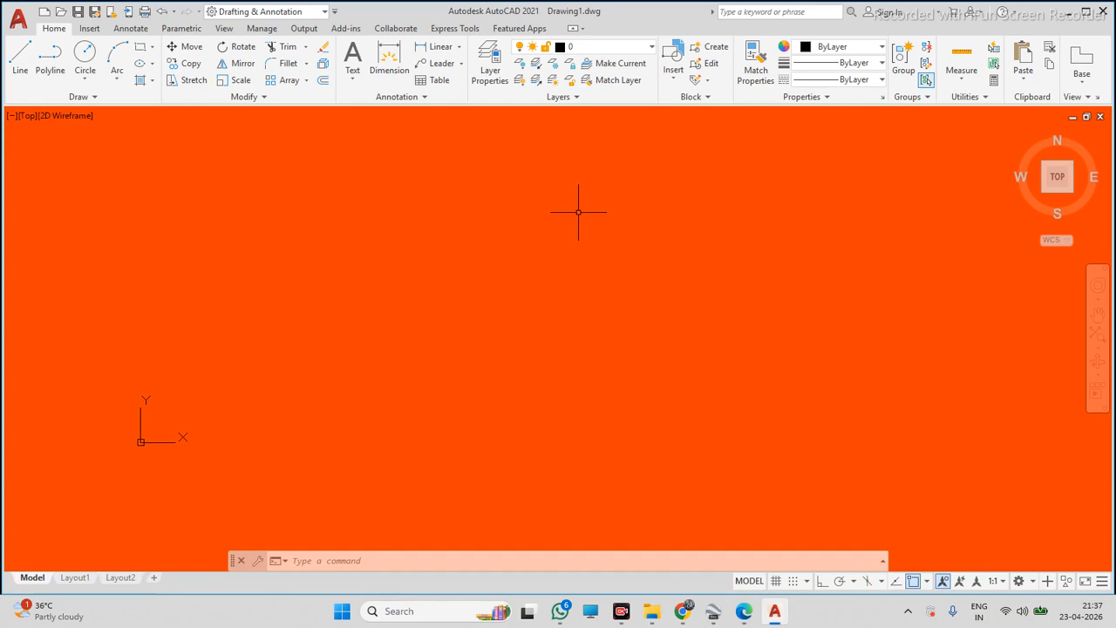
{"action": "scroll", "coordinate": [578, 212], "scroll_direction": "up", "scroll_amount": 3}
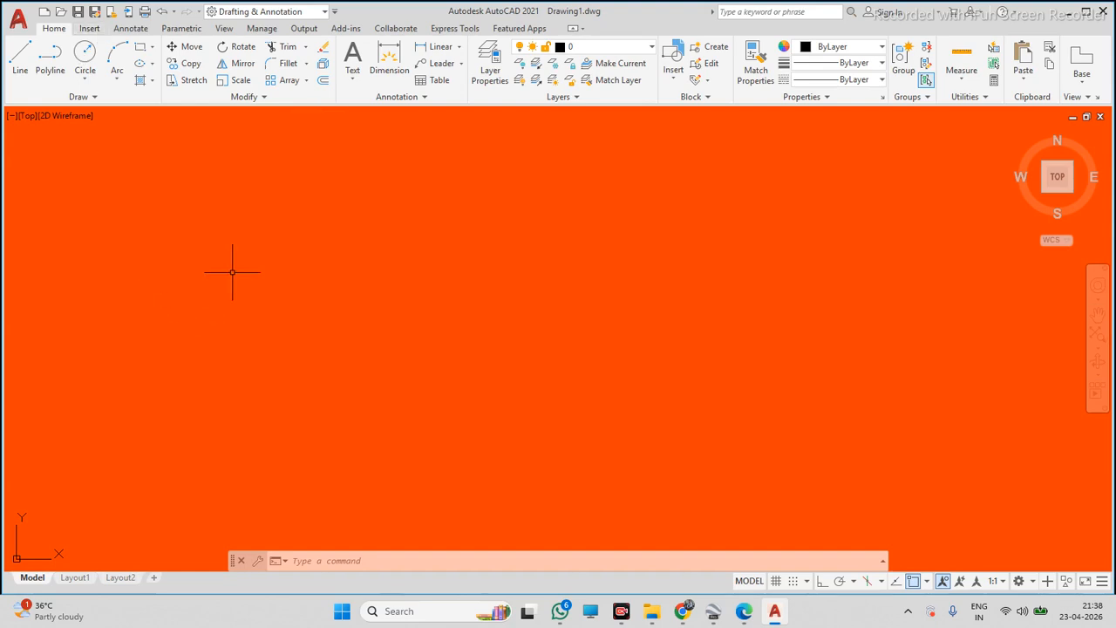
Attach the PROJECT -01 image from the Desktop at insertion point 0,0 with a scale factor of 1
{"action": "left_click", "coordinate": [92, 31]}
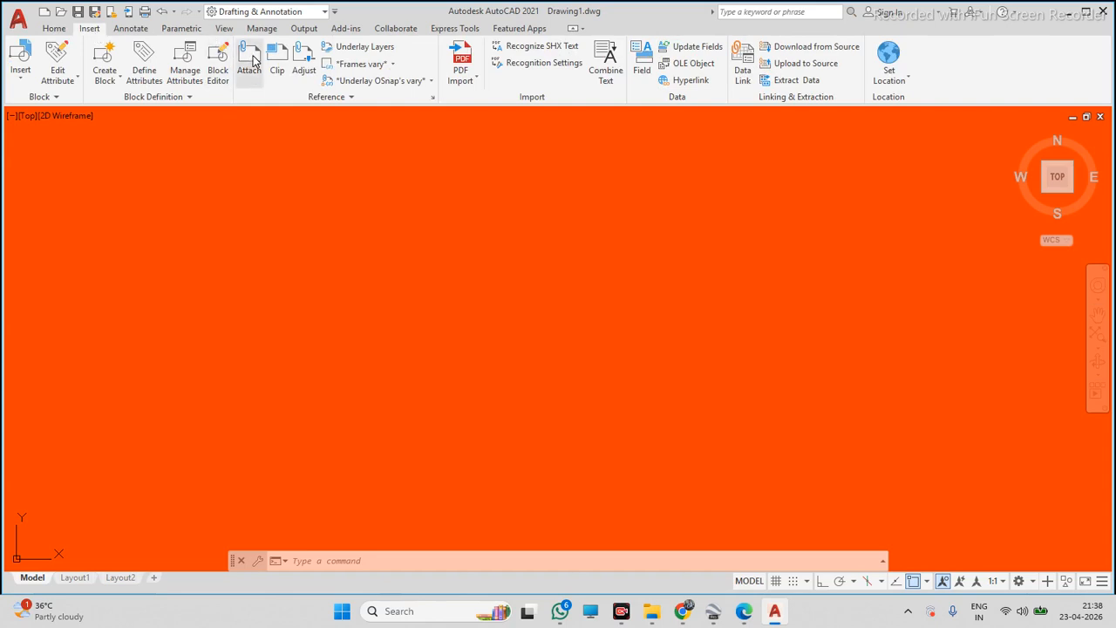
{"action": "left_click", "coordinate": [252, 58]}
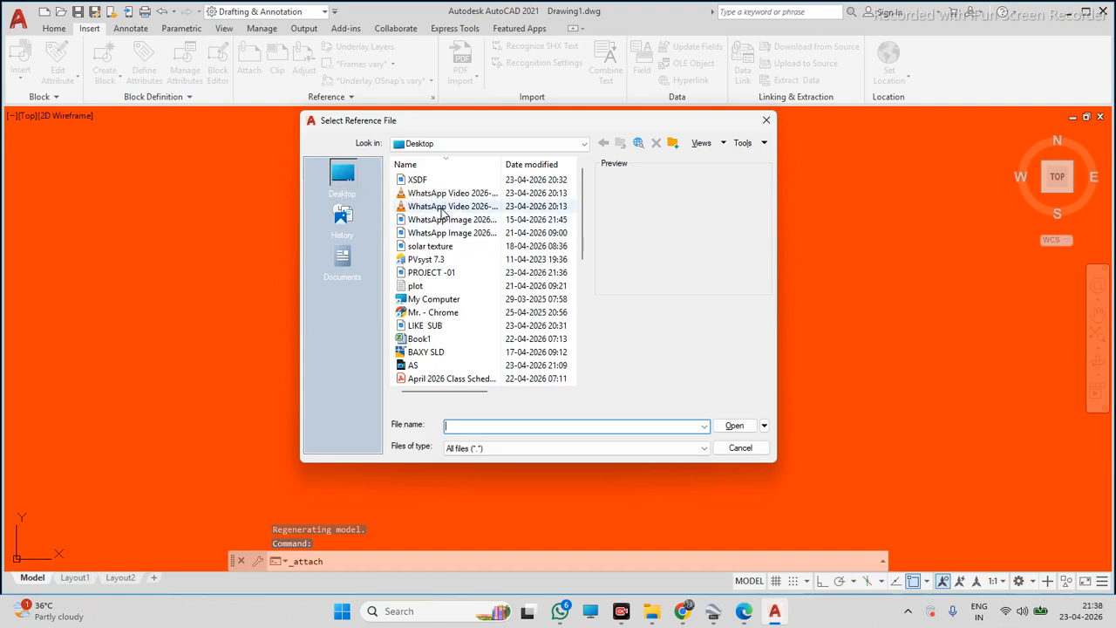
{"action": "scroll", "coordinate": [436, 292], "scroll_direction": "down", "scroll_amount": 4}
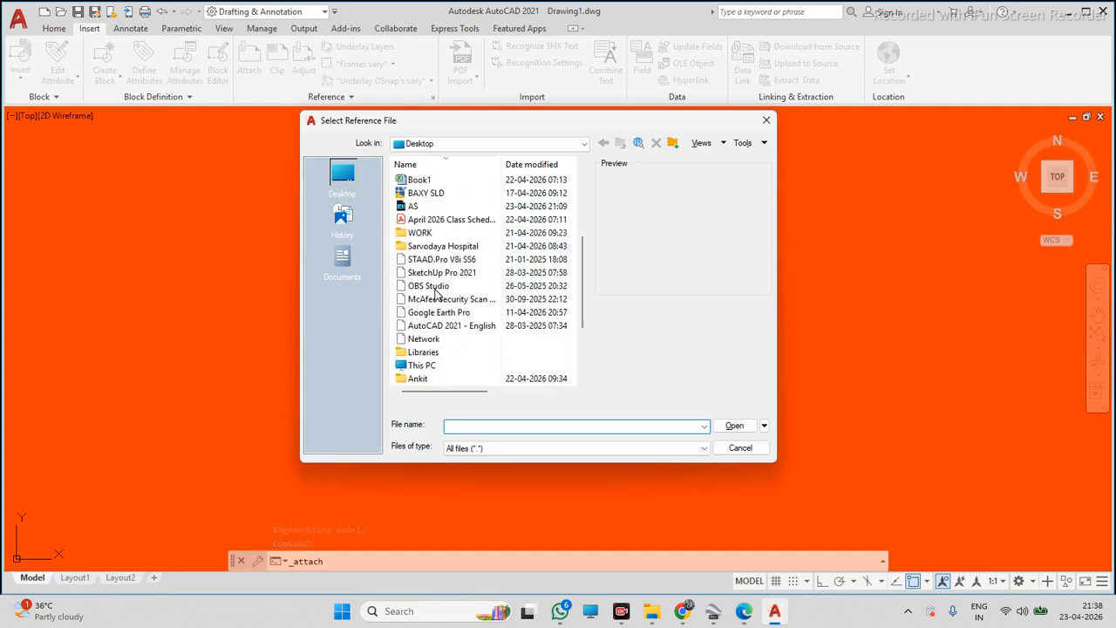
{"action": "scroll", "coordinate": [436, 294], "scroll_direction": "down", "scroll_amount": 3}
{"action": "scroll", "coordinate": [466, 287], "scroll_direction": "up", "scroll_amount": 7}
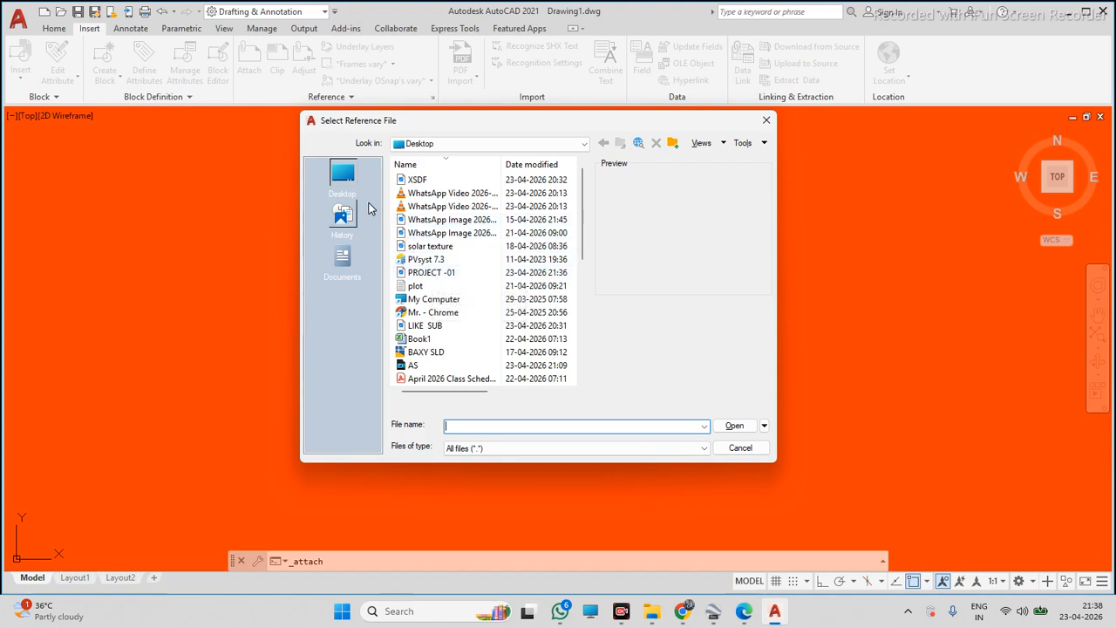
{"action": "left_click", "coordinate": [433, 273]}
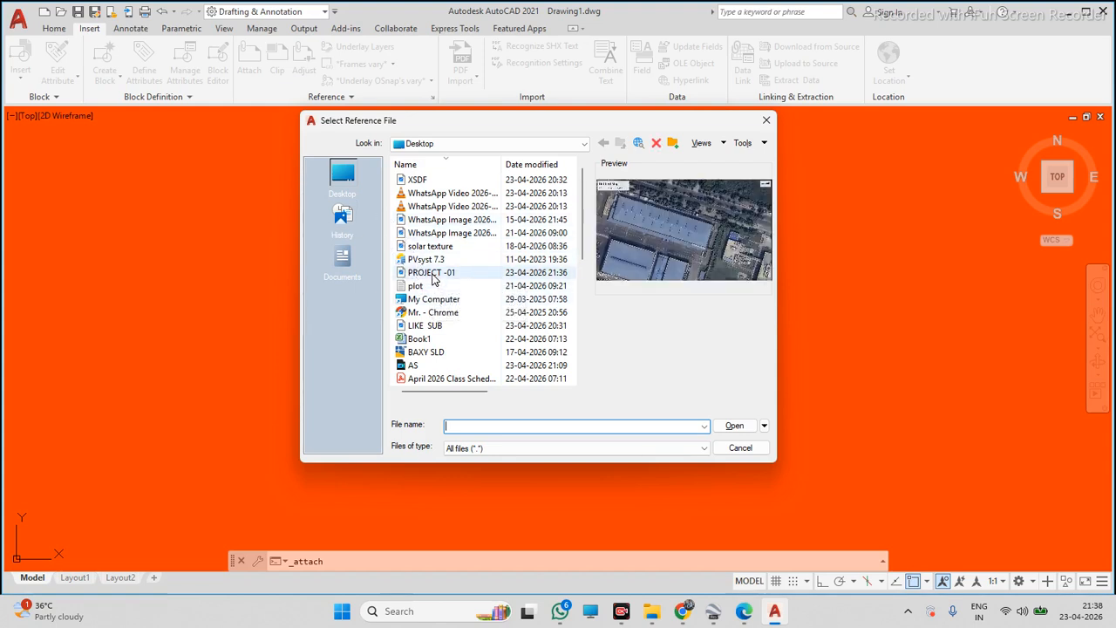
{"action": "left_click", "coordinate": [745, 424]}
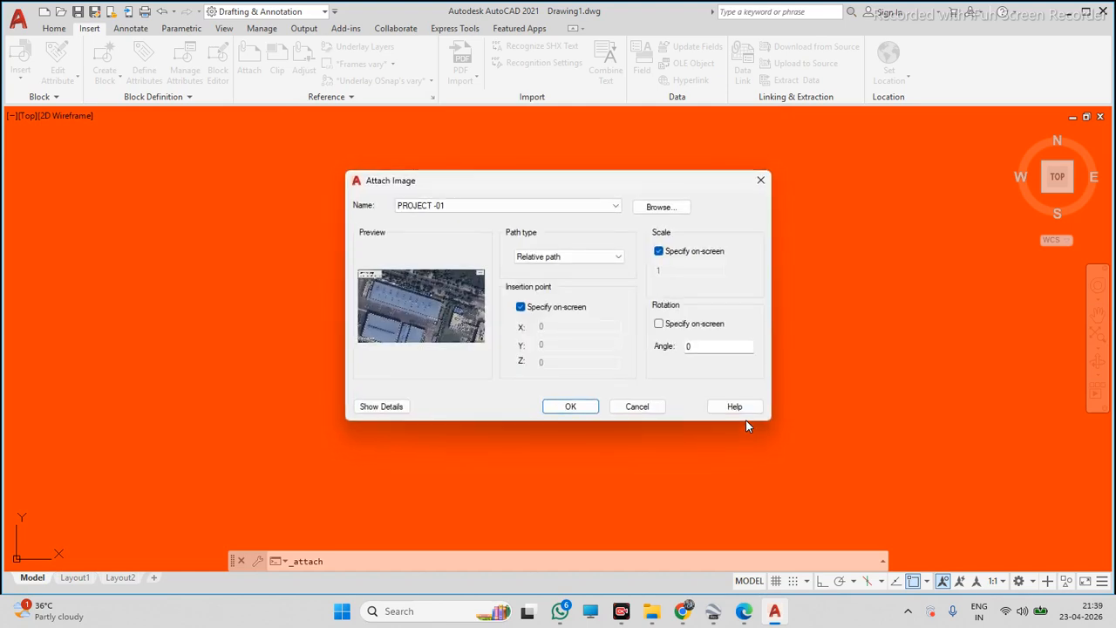
{"action": "left_click", "coordinate": [569, 407]}
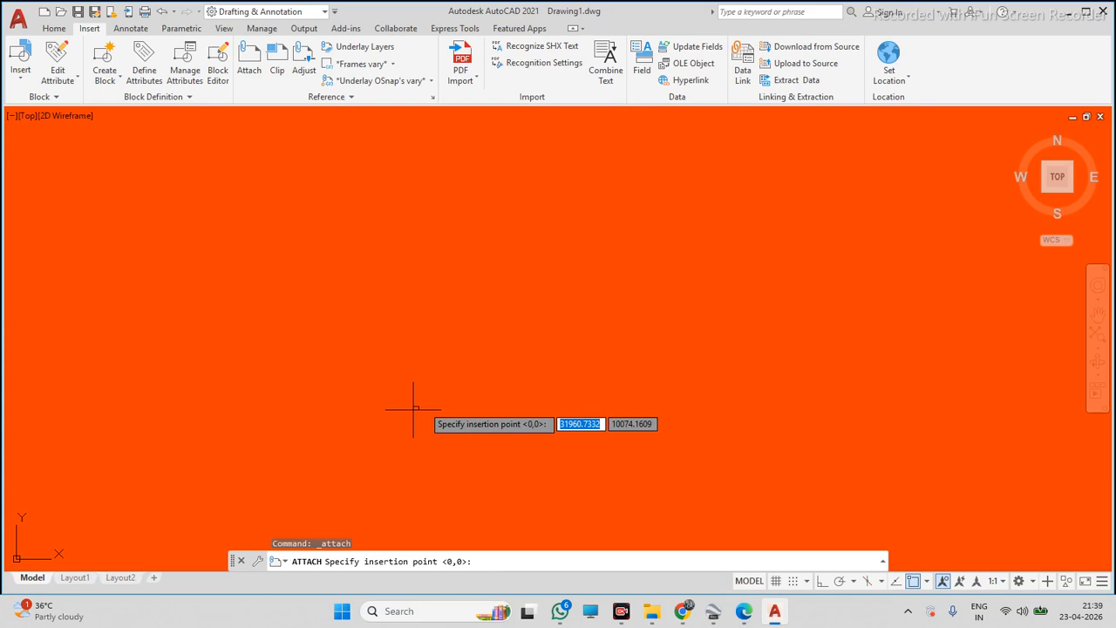
{"action": "key", "text": "Return"}
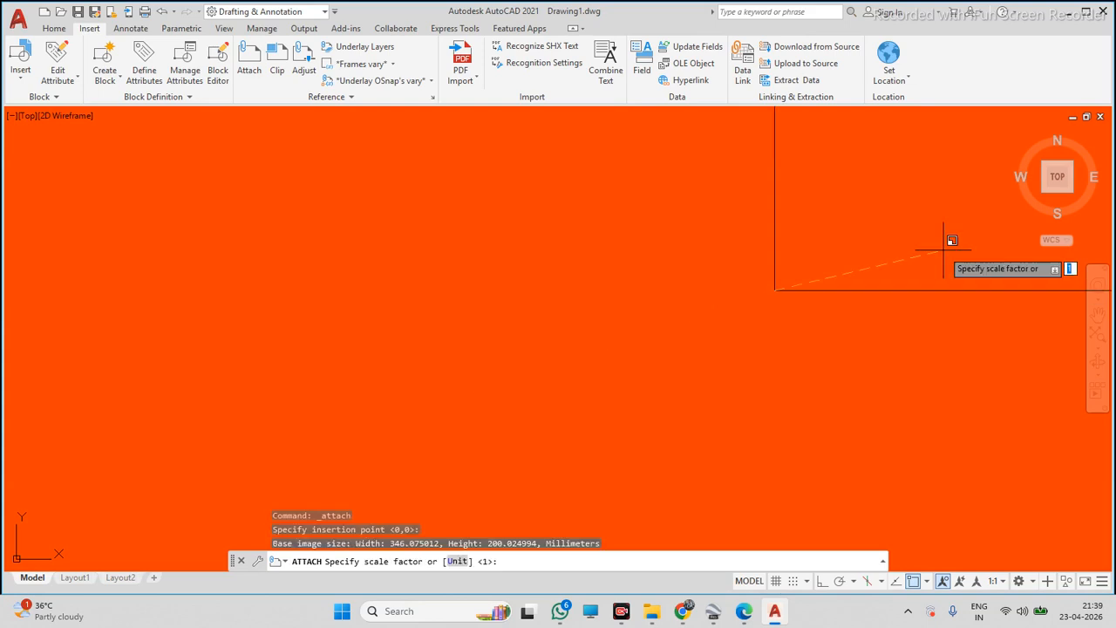
{"action": "scroll", "coordinate": [943, 251], "scroll_direction": "up", "scroll_amount": 3}
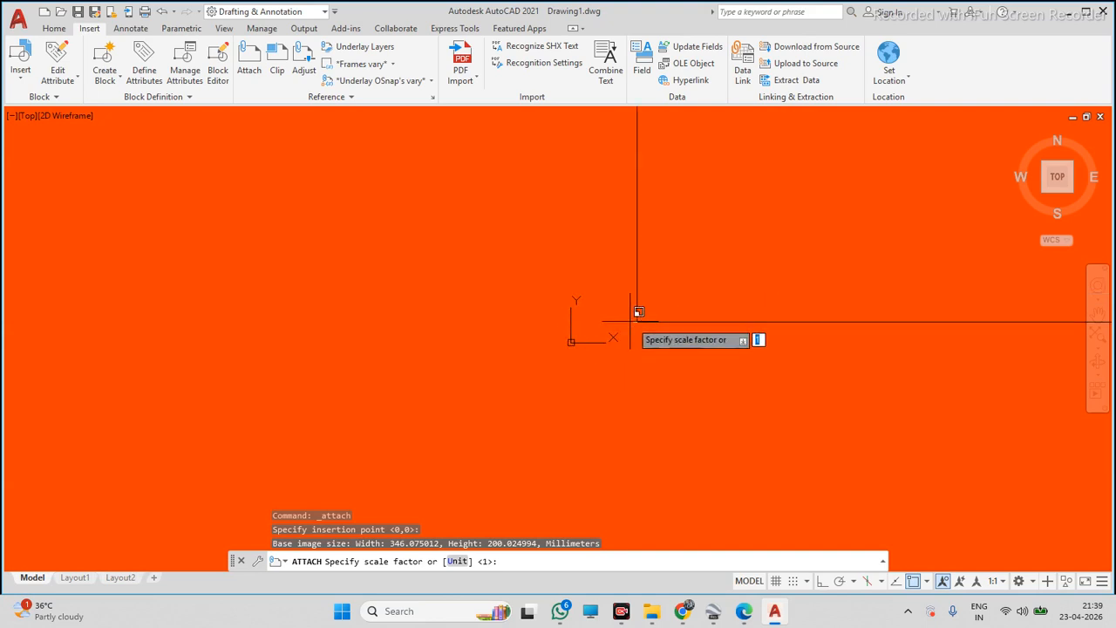
{"action": "key", "text": "Return"}
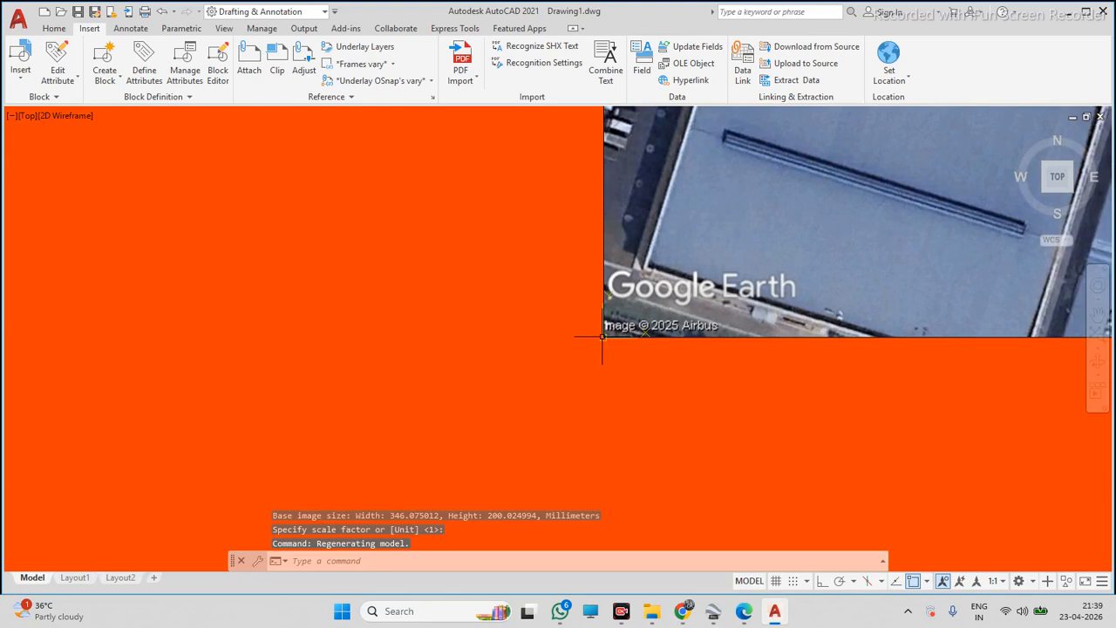
Zoom in and out across the drawing to examine the attached satellite image
{"action": "scroll", "coordinate": [602, 336], "scroll_direction": "down", "scroll_amount": 2}
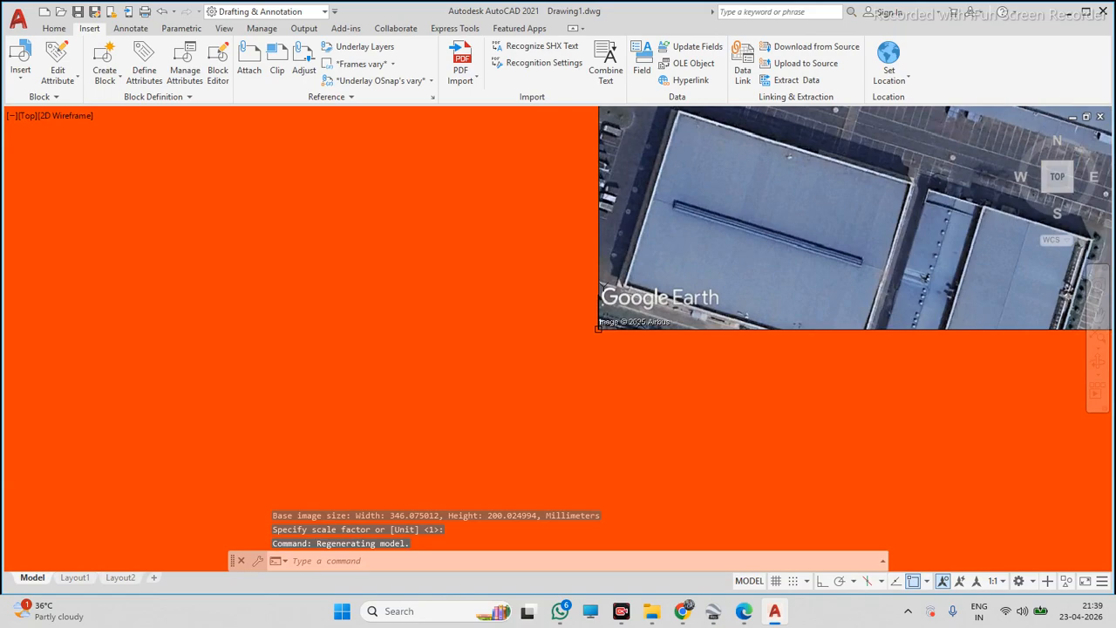
{"action": "middle_click", "coordinate": [601, 340]}
{"action": "middle_click", "coordinate": [602, 340]}
{"action": "scroll", "coordinate": [601, 340], "scroll_direction": "down", "scroll_amount": 4}
{"action": "scroll", "coordinate": [607, 385], "scroll_direction": "up", "scroll_amount": 6}
{"action": "scroll", "coordinate": [606, 351], "scroll_direction": "down", "scroll_amount": 6}
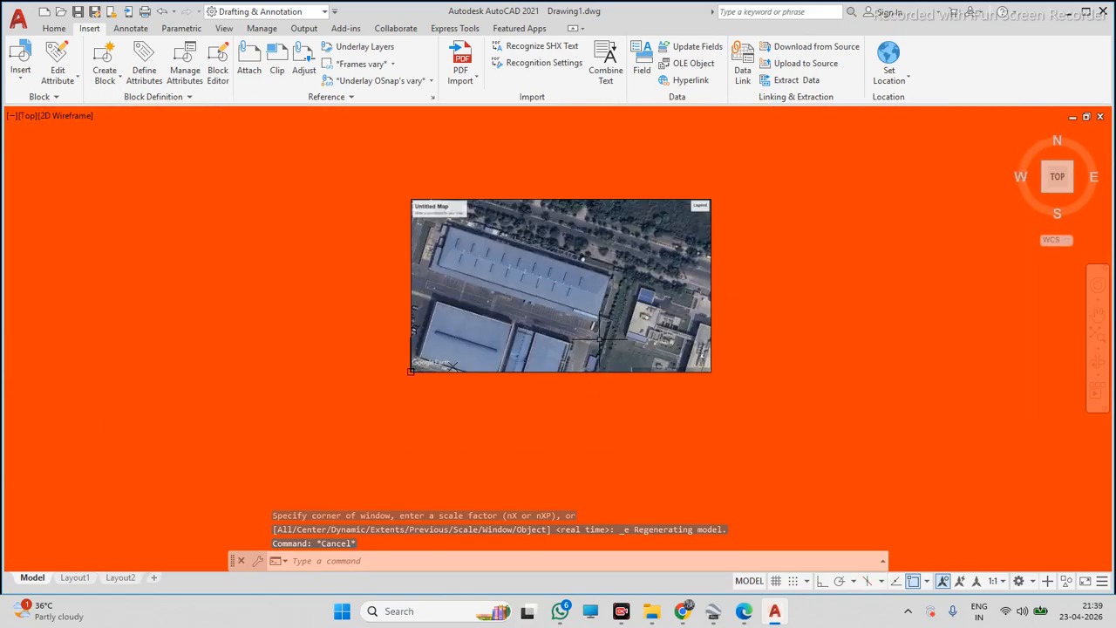
{"action": "scroll", "coordinate": [599, 339], "scroll_direction": "up", "scroll_amount": 5}
{"action": "scroll", "coordinate": [597, 332], "scroll_direction": "down", "scroll_amount": 5}
{"action": "scroll", "coordinate": [593, 305], "scroll_direction": "up", "scroll_amount": 4}
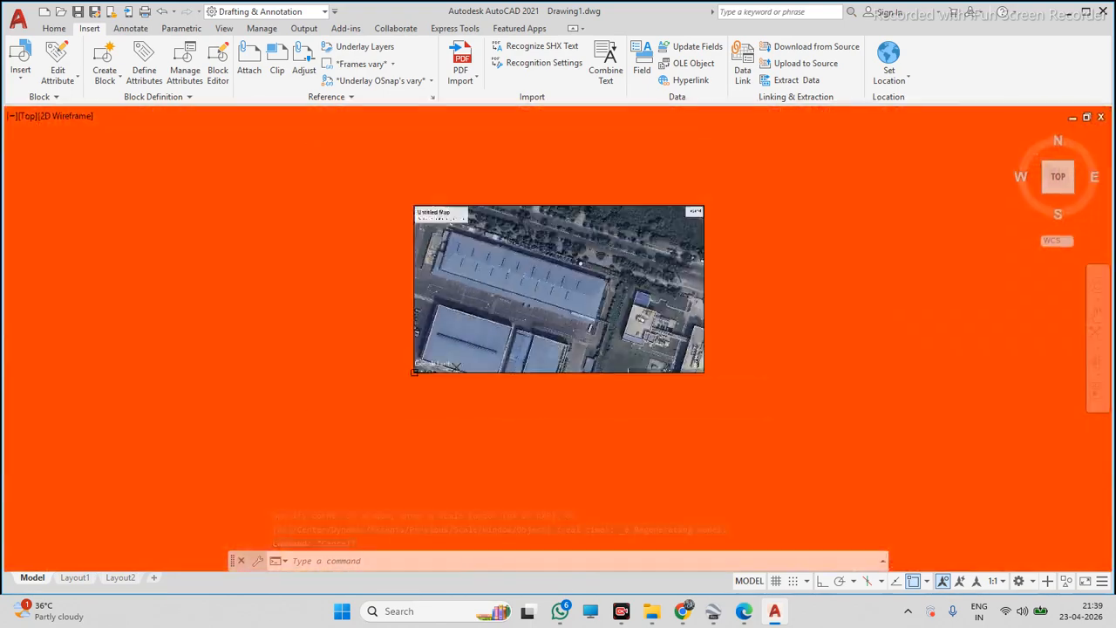
{"action": "scroll", "coordinate": [590, 296], "scroll_direction": "down", "scroll_amount": 4}
{"action": "scroll", "coordinate": [601, 283], "scroll_direction": "up", "scroll_amount": 4}
{"action": "scroll", "coordinate": [597, 286], "scroll_direction": "down", "scroll_amount": 4}
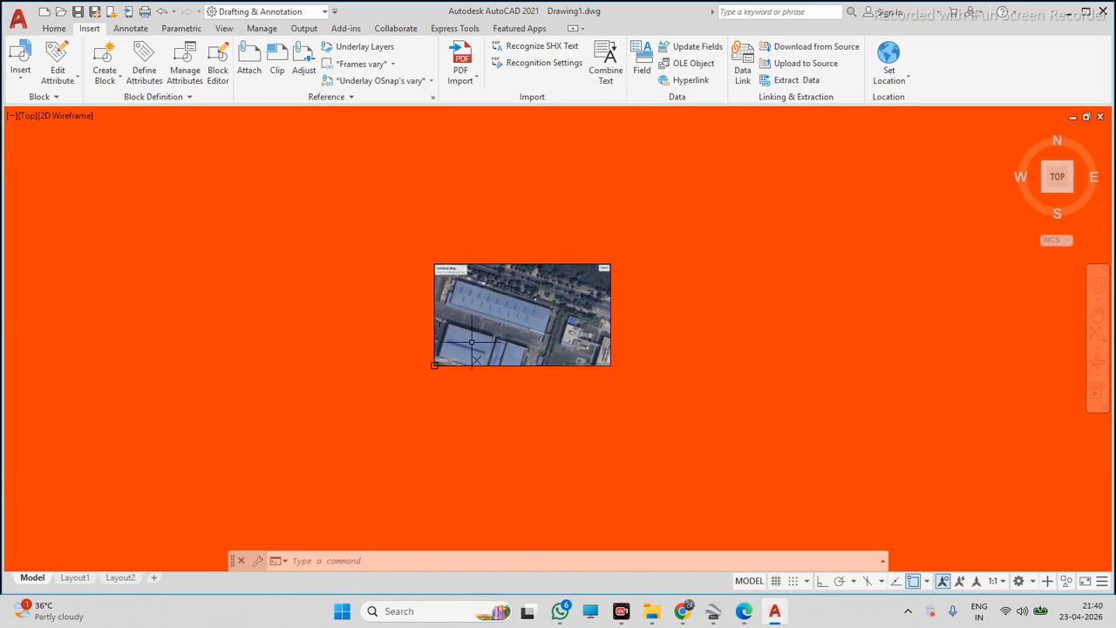
{"action": "scroll", "coordinate": [555, 278], "scroll_direction": "up", "scroll_amount": 4}
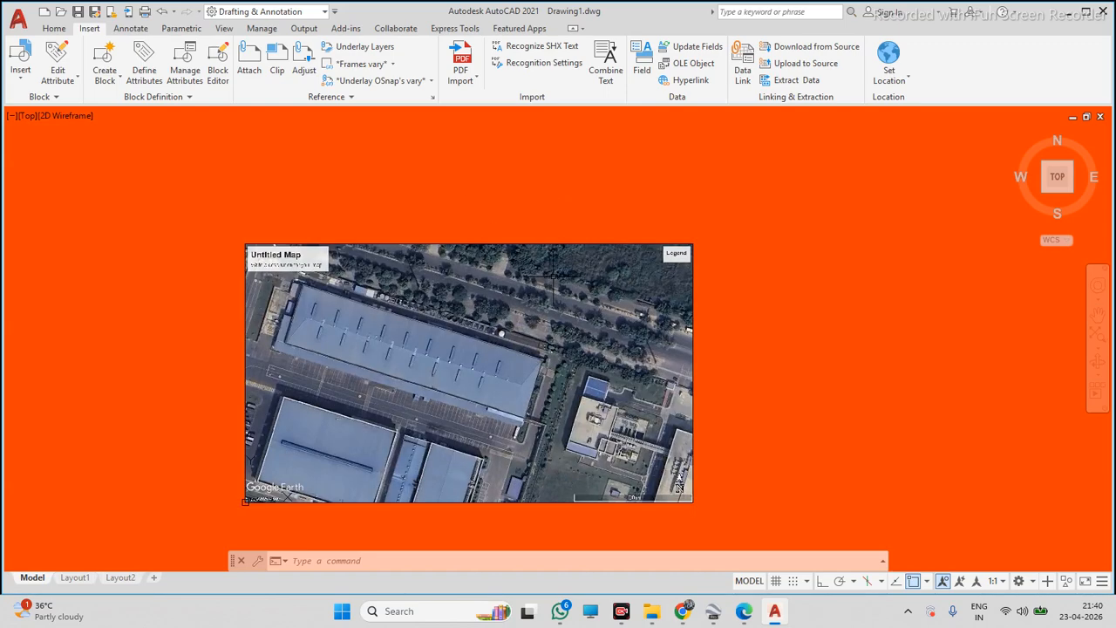
{"action": "scroll", "coordinate": [559, 272], "scroll_direction": "down", "scroll_amount": 5}
{"action": "scroll", "coordinate": [565, 297], "scroll_direction": "up", "scroll_amount": 5}
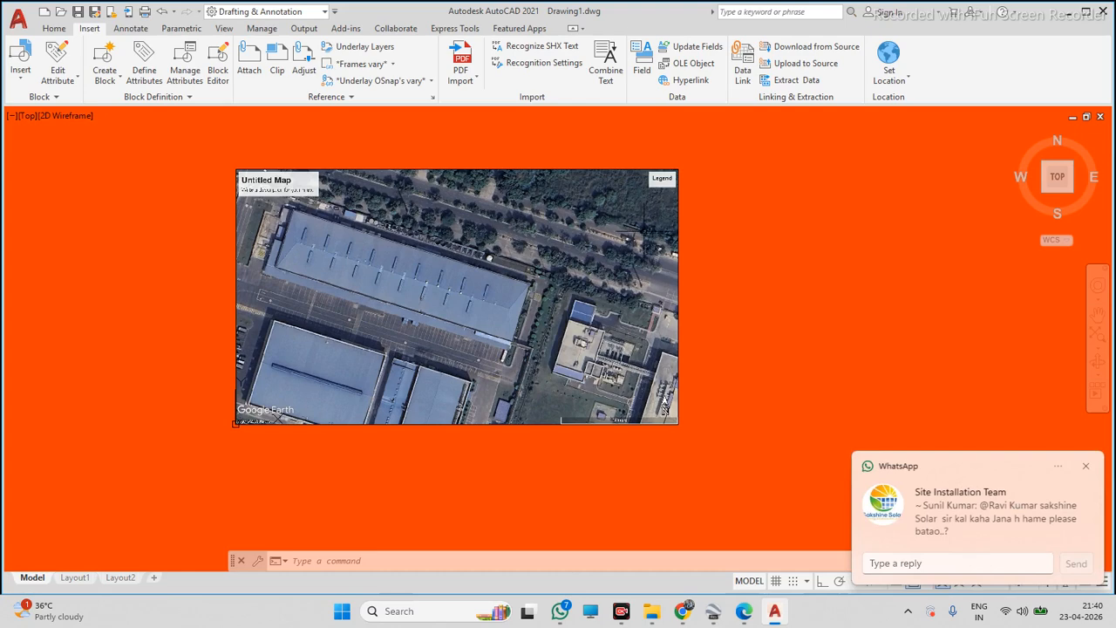
Select the attached satellite image and delete it from the drawing
{"action": "left_click", "coordinate": [1086, 468]}
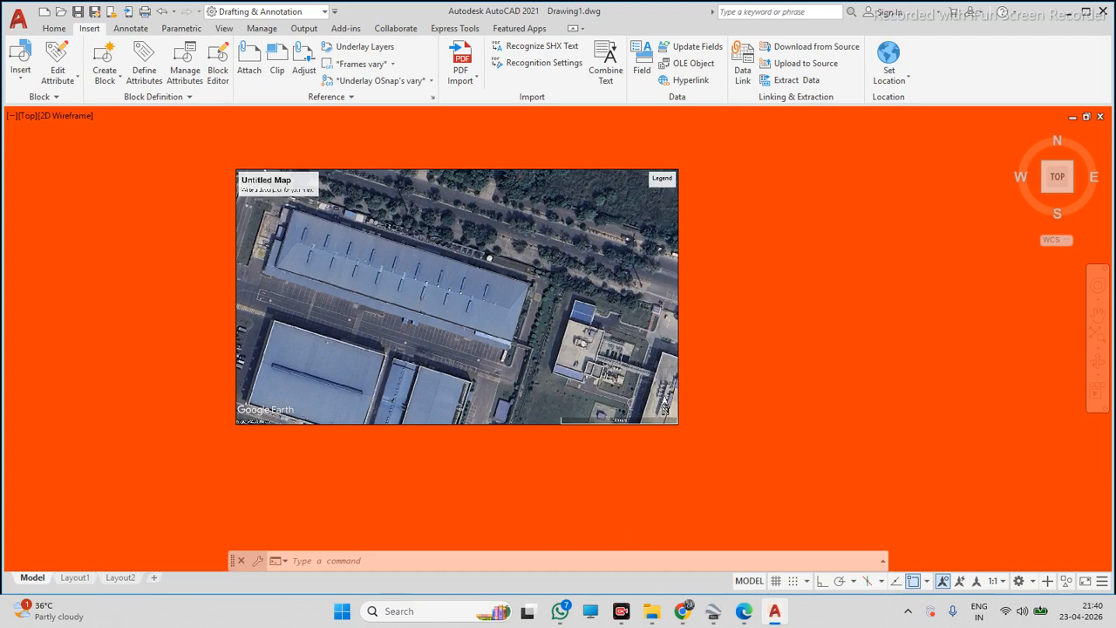
{"action": "scroll", "coordinate": [792, 298], "scroll_direction": "down", "scroll_amount": 3}
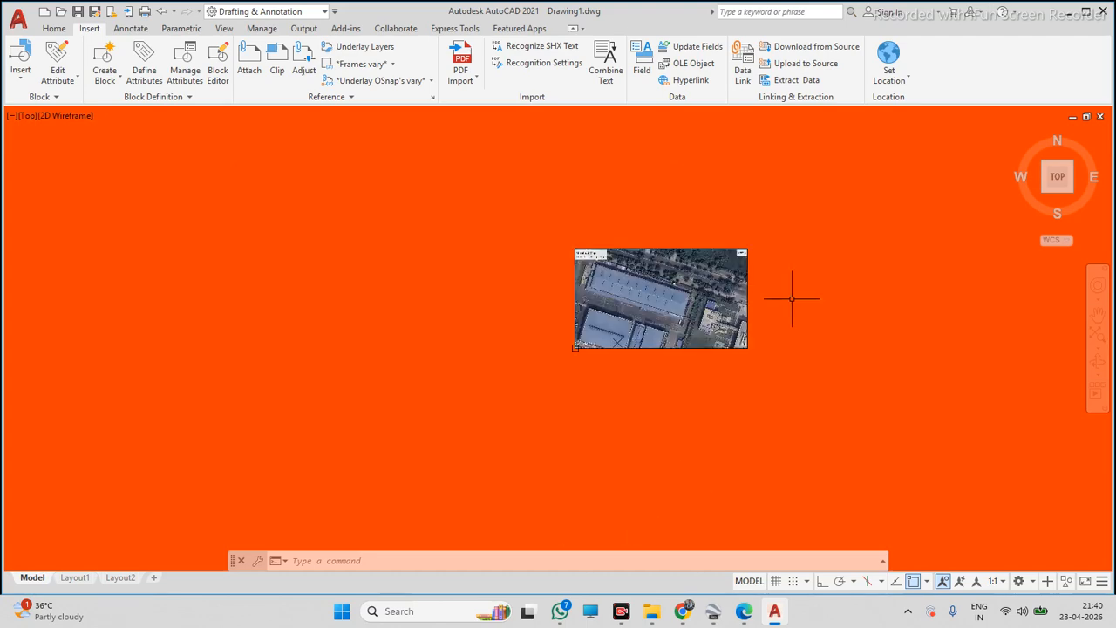
{"action": "left_click", "coordinate": [827, 219]}
{"action": "left_click", "coordinate": [706, 300]}
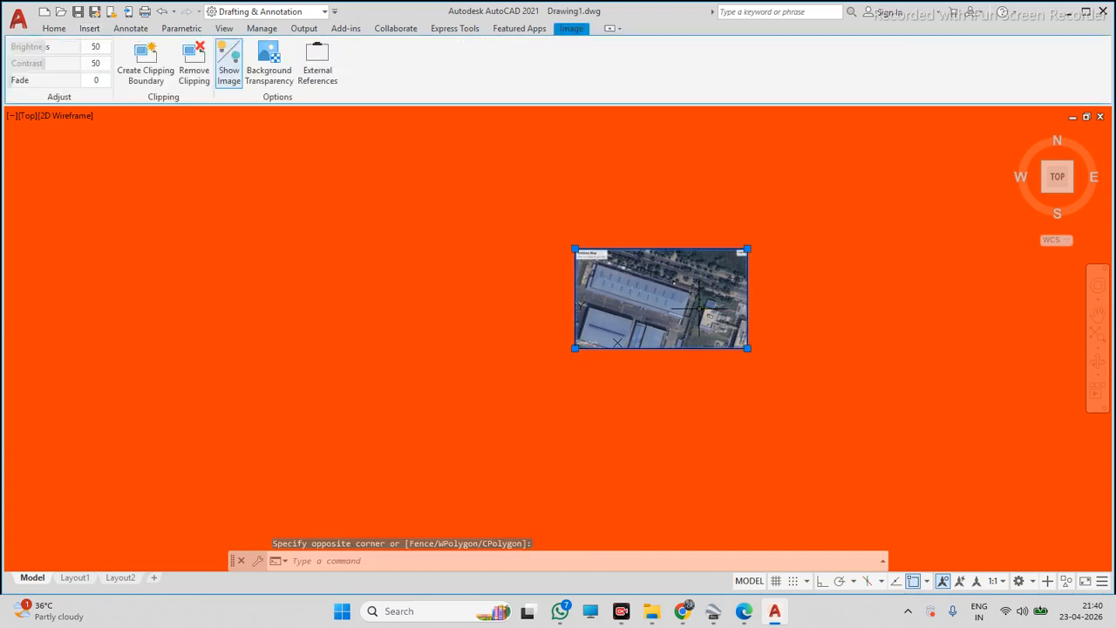
{"action": "key", "text": "Delete"}
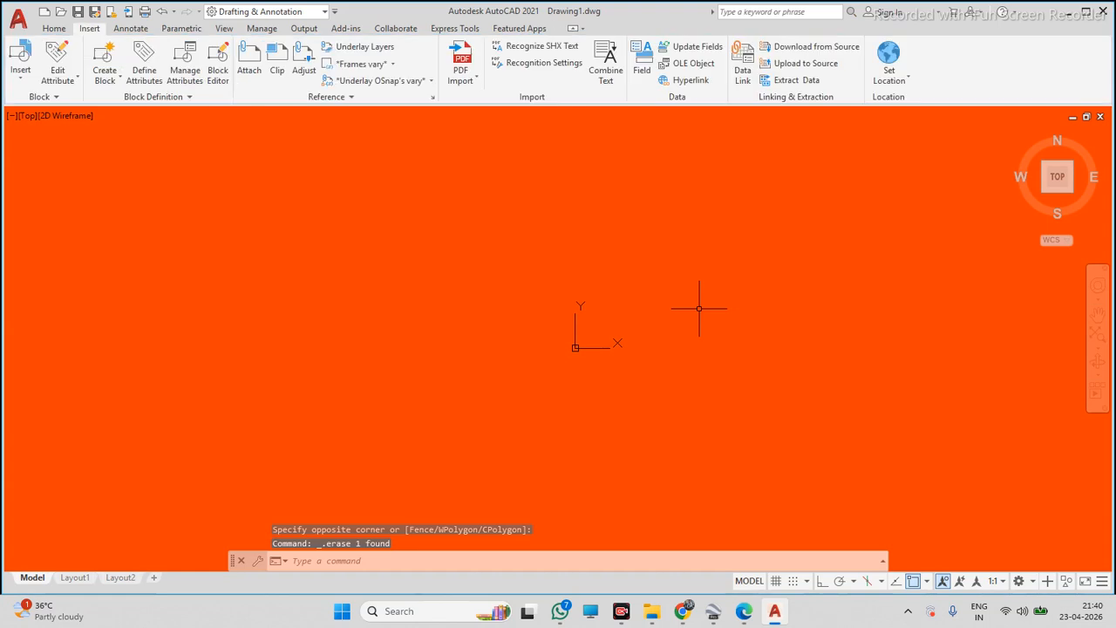
Attach the PROJECT -01 image again, picking its insertion point and scale on screen
{"action": "left_click", "coordinate": [247, 63]}
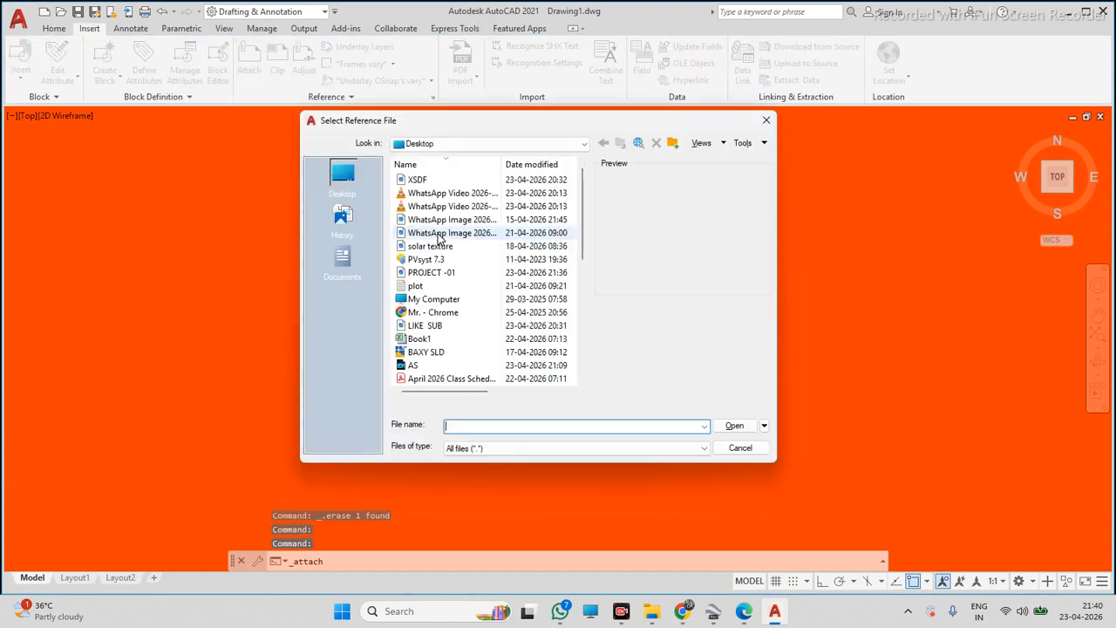
{"action": "left_click", "coordinate": [462, 273]}
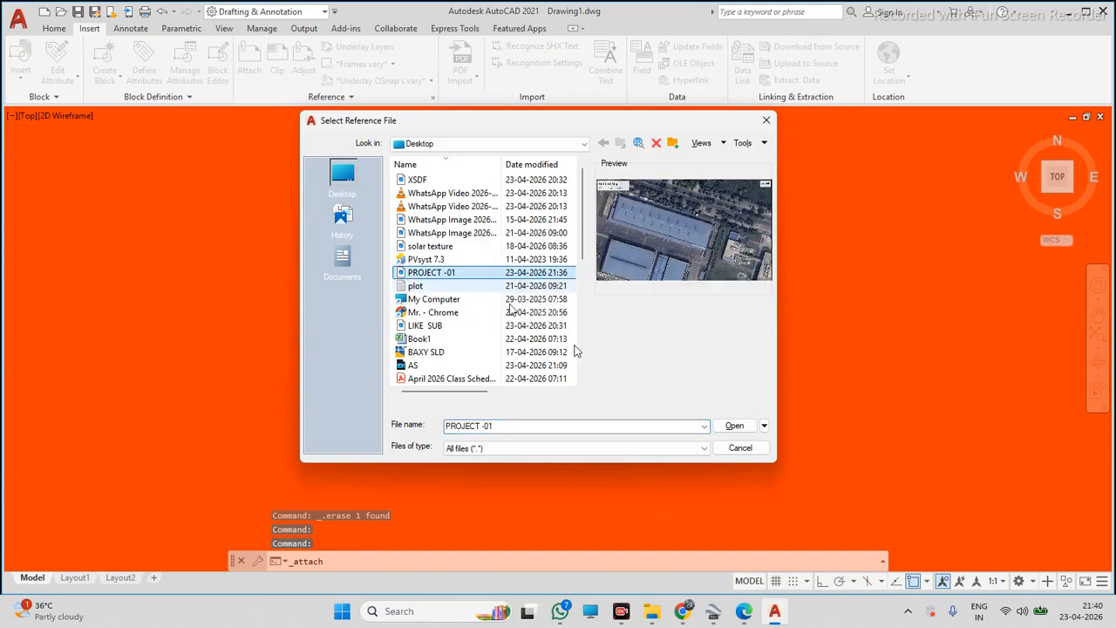
{"action": "left_click", "coordinate": [735, 425]}
{"action": "left_click", "coordinate": [569, 406]}
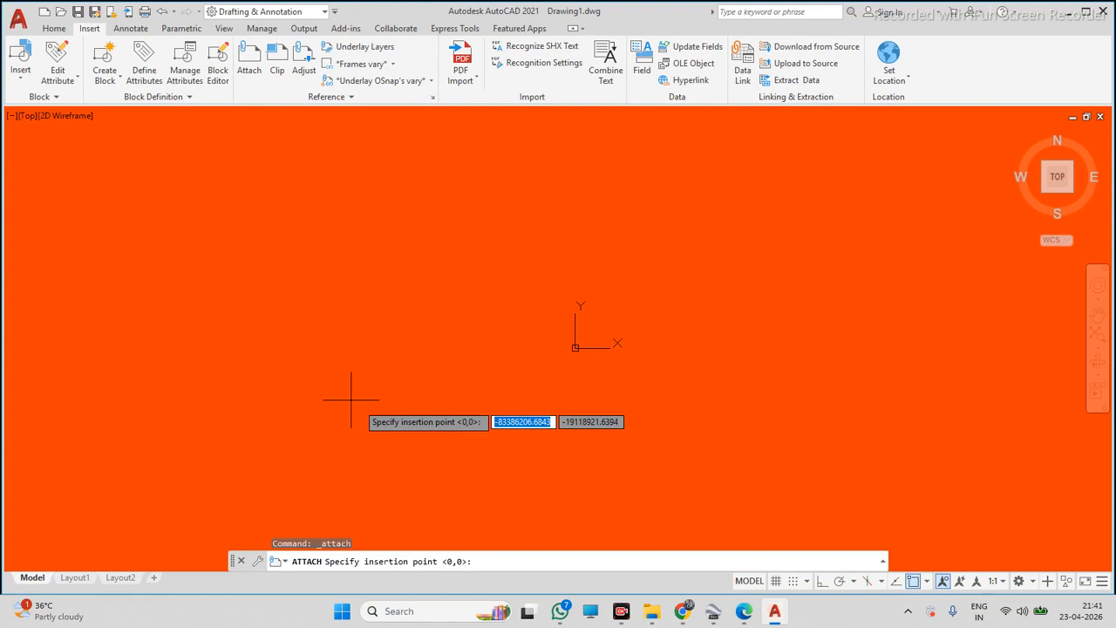
{"action": "left_click", "coordinate": [397, 392]}
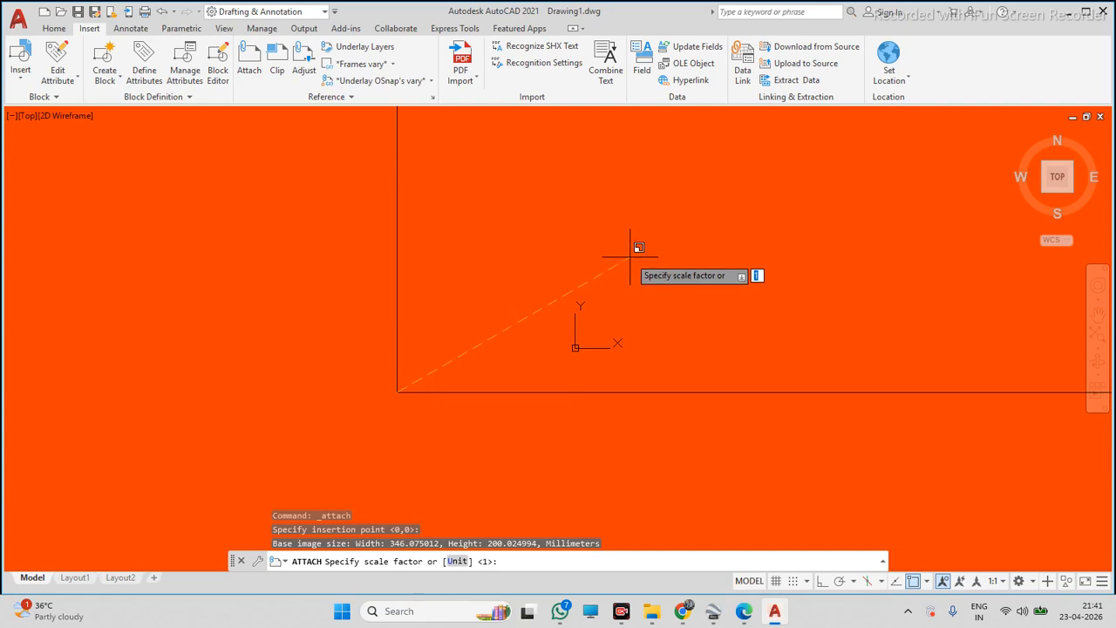
{"action": "left_click", "coordinate": [588, 294]}
Zoom in and out to inspect the reattached satellite image of the warehouse roof
{"action": "scroll", "coordinate": [495, 324], "scroll_direction": "down", "scroll_amount": 7}
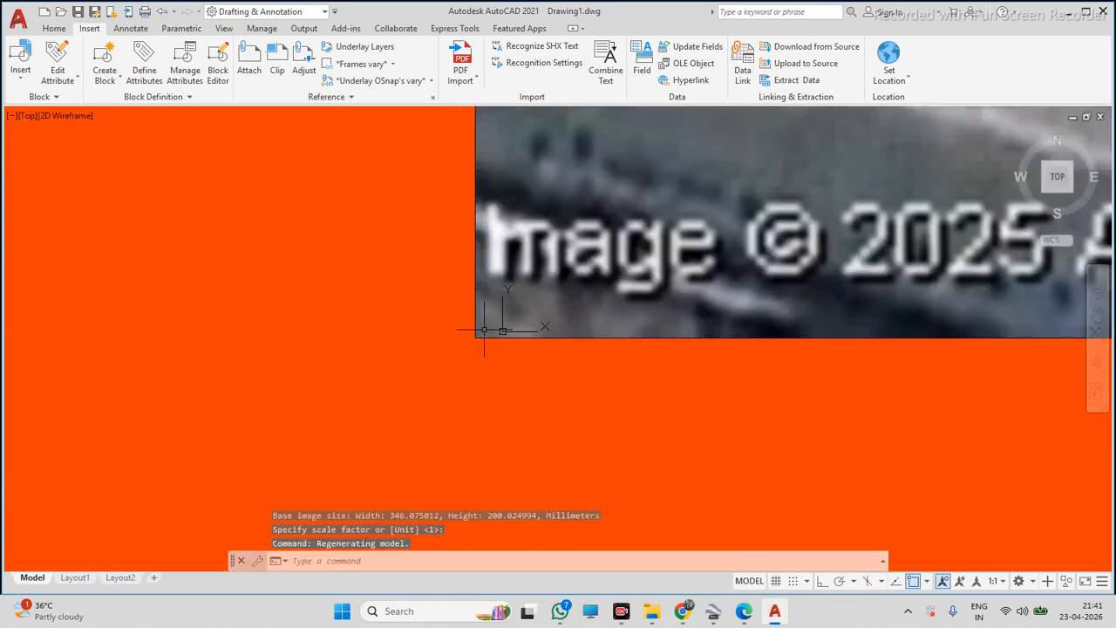
{"action": "scroll", "coordinate": [480, 327], "scroll_direction": "down", "scroll_amount": 5}
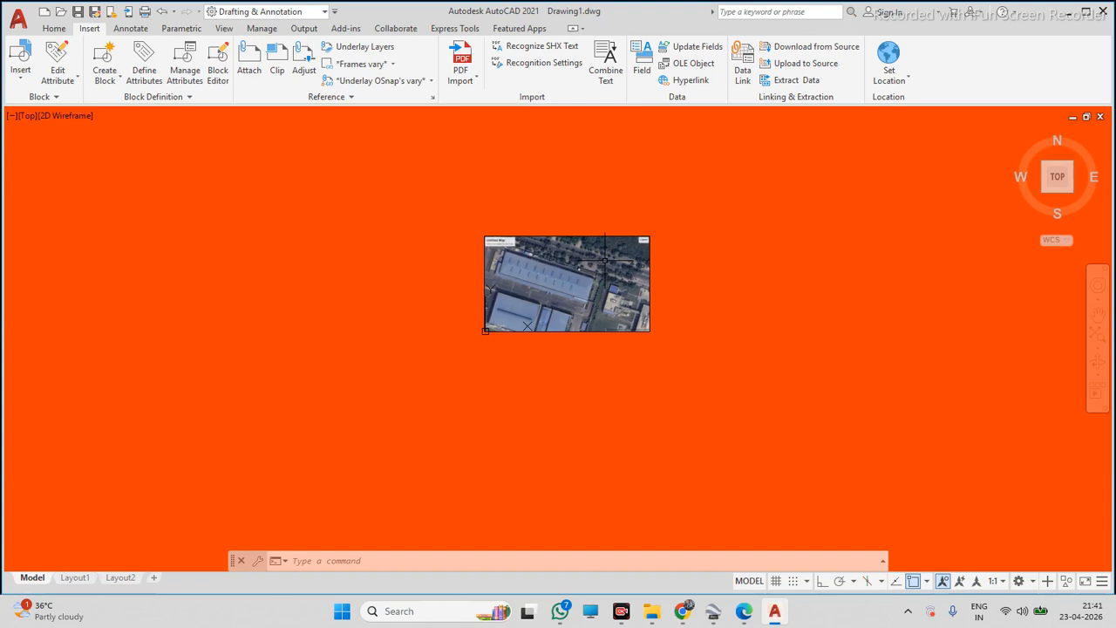
{"action": "scroll", "coordinate": [604, 260], "scroll_direction": "down", "scroll_amount": 5}
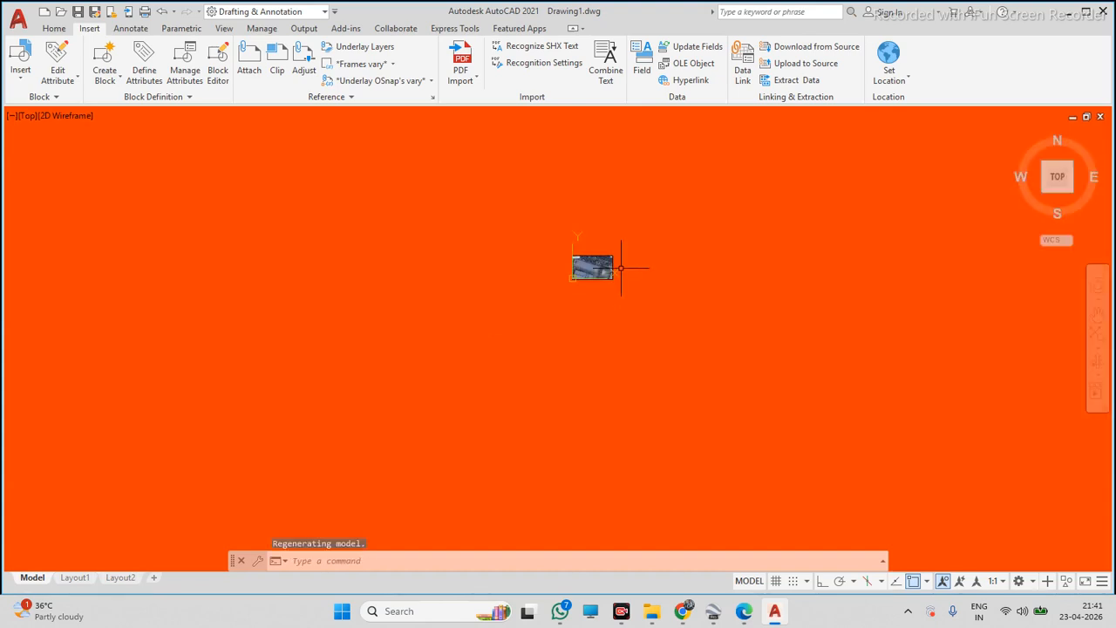
{"action": "scroll", "coordinate": [610, 248], "scroll_direction": "up", "scroll_amount": 2}
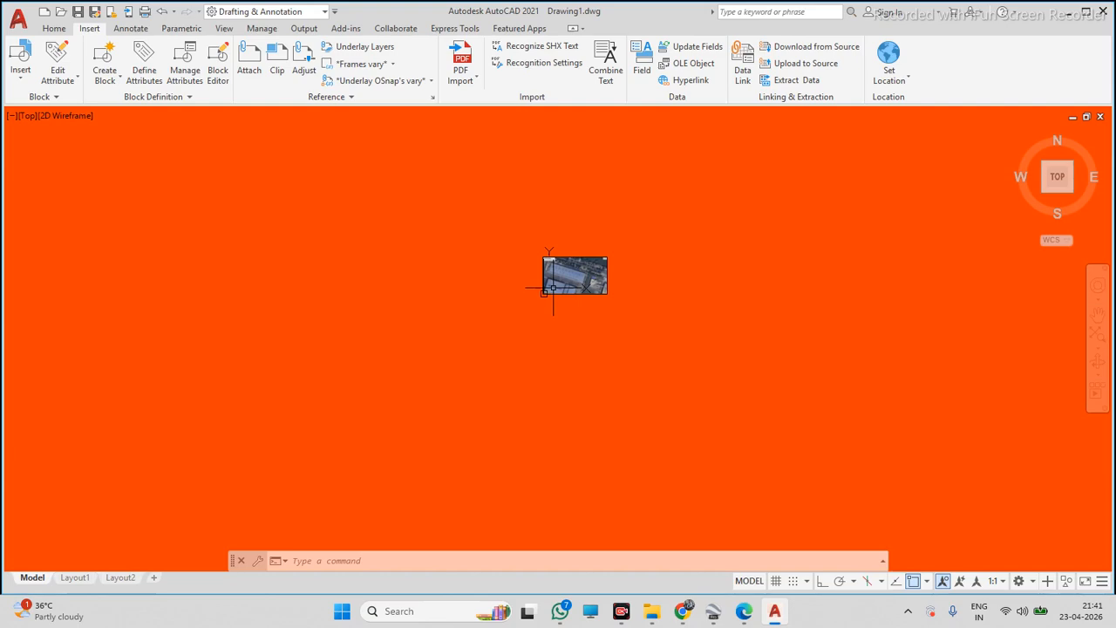
{"action": "scroll", "coordinate": [552, 286], "scroll_direction": "up", "scroll_amount": 6}
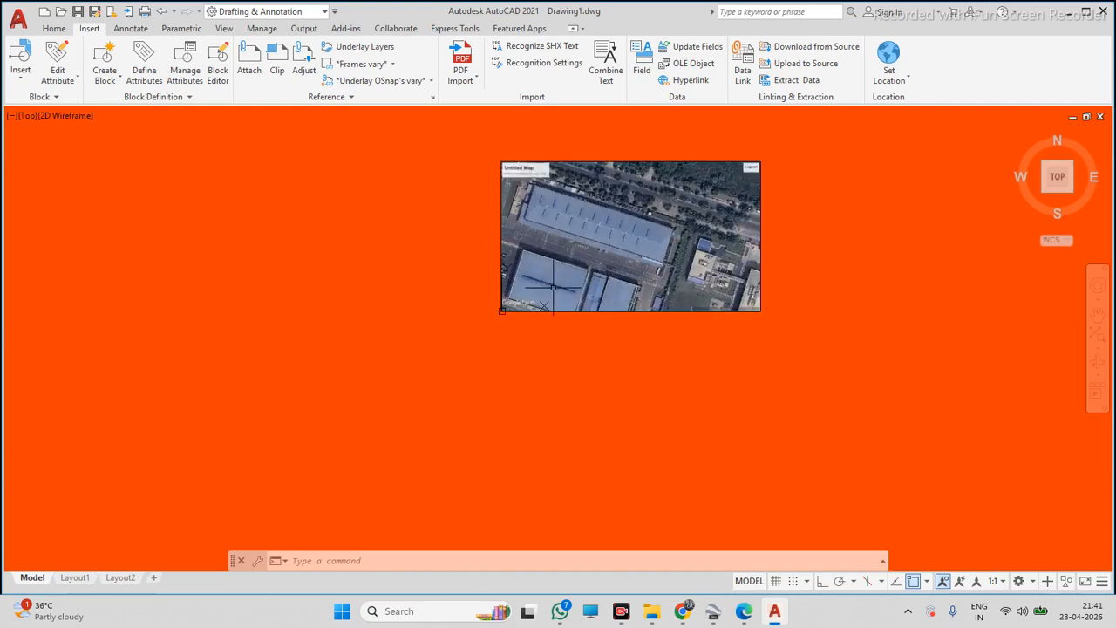
{"action": "scroll", "coordinate": [552, 286], "scroll_direction": "up", "scroll_amount": 8}
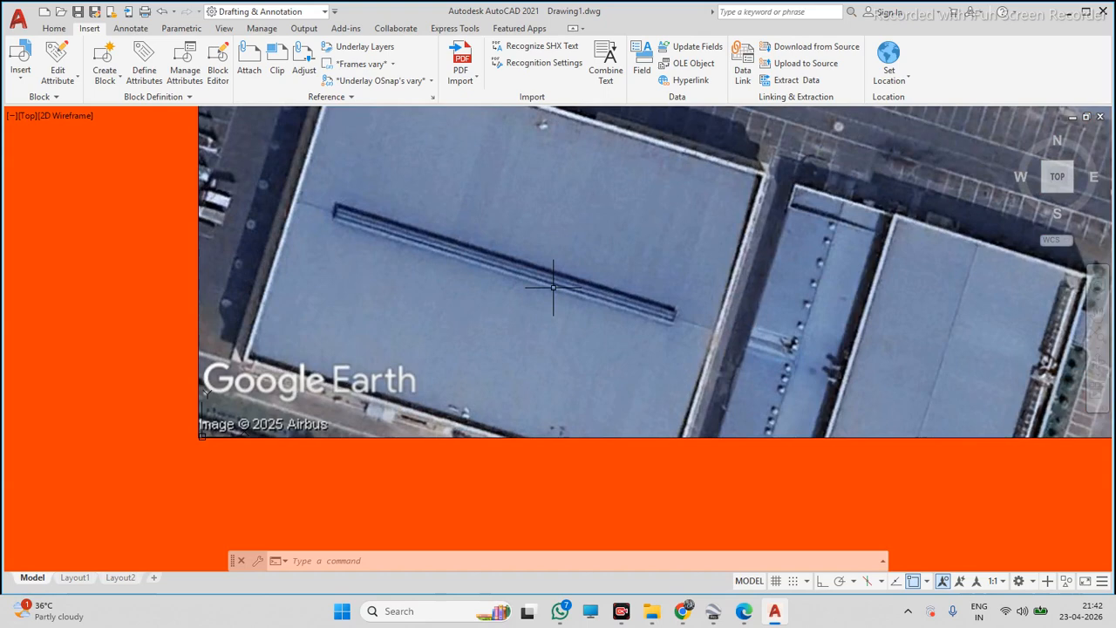
{"action": "scroll", "coordinate": [517, 270], "scroll_direction": "up", "scroll_amount": 4}
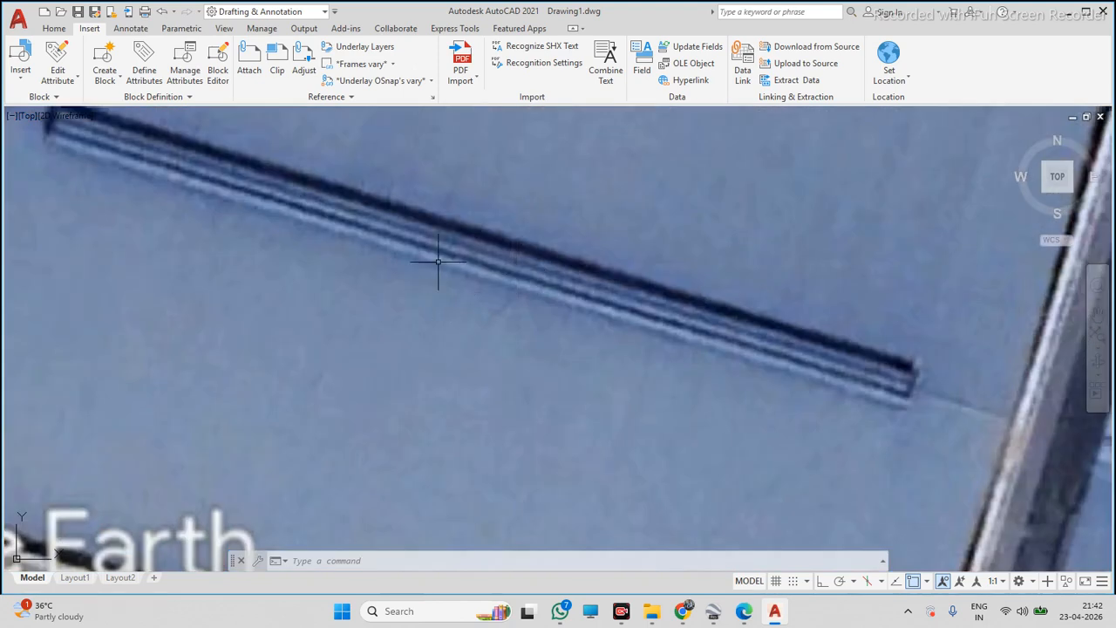
{"action": "scroll", "coordinate": [435, 258], "scroll_direction": "down", "scroll_amount": 10}
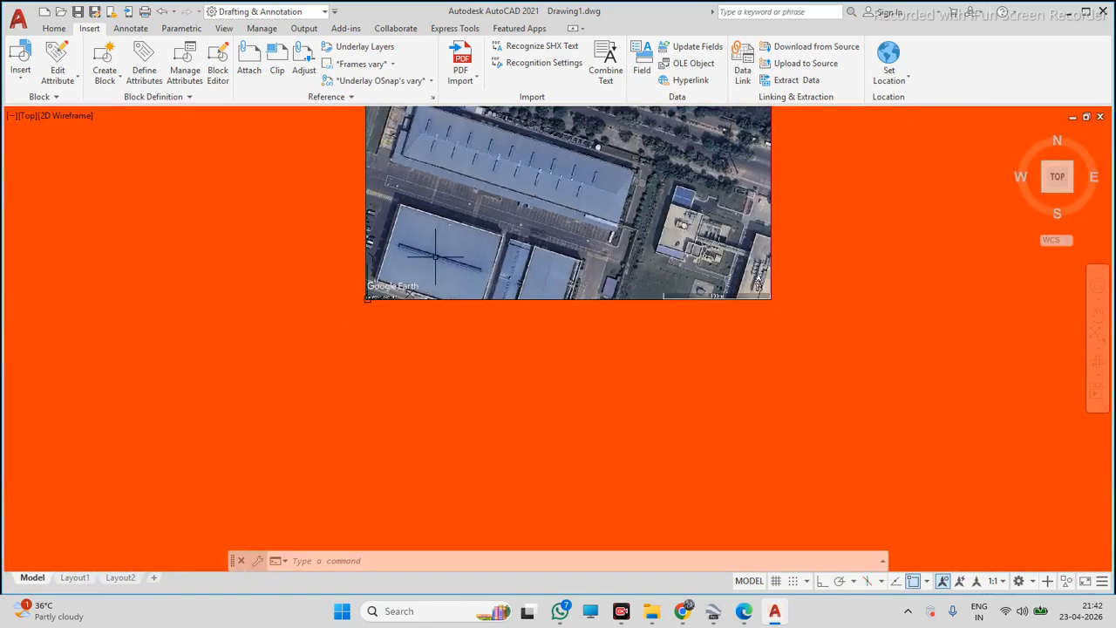
{"action": "scroll", "coordinate": [435, 258], "scroll_direction": "down", "scroll_amount": 4}
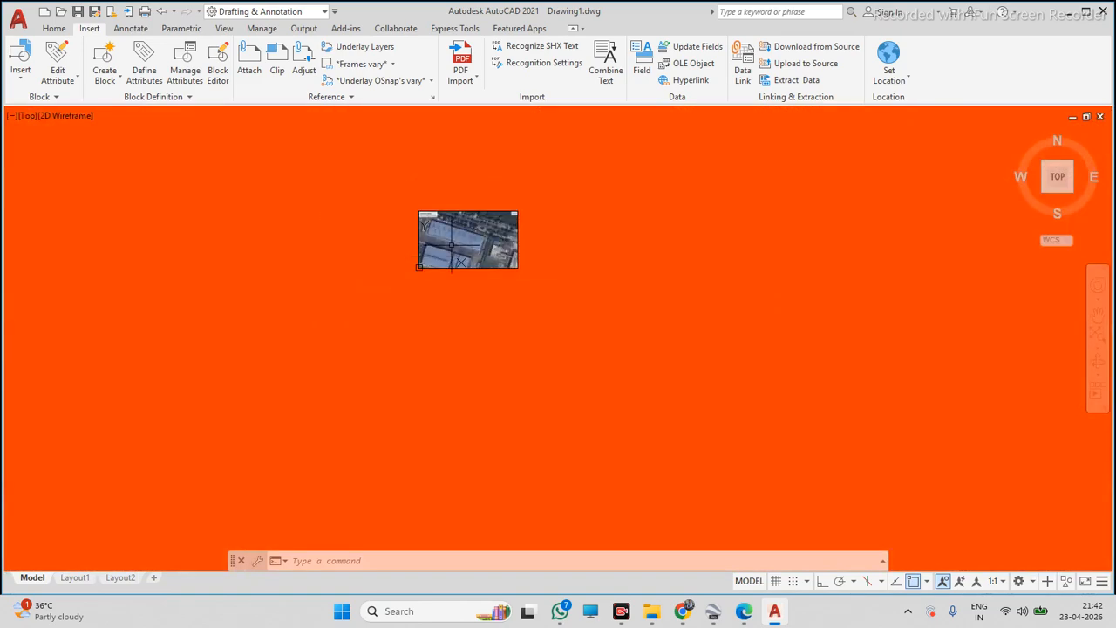
{"action": "scroll", "coordinate": [455, 224], "scroll_direction": "up", "scroll_amount": 15}
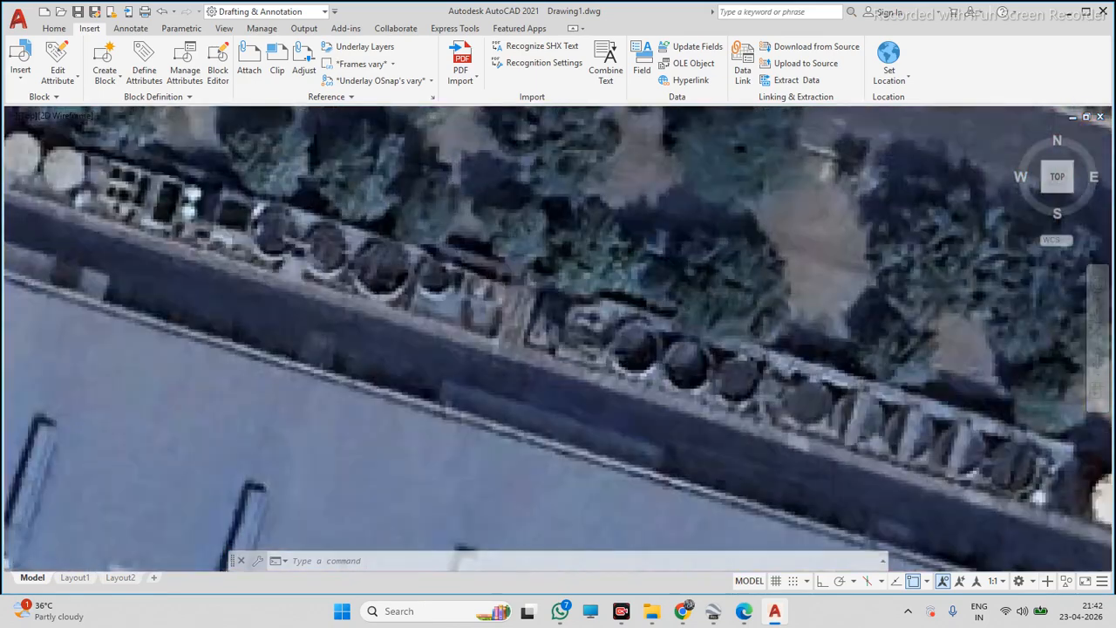
{"action": "scroll", "coordinate": [455, 224], "scroll_direction": "down", "scroll_amount": 15}
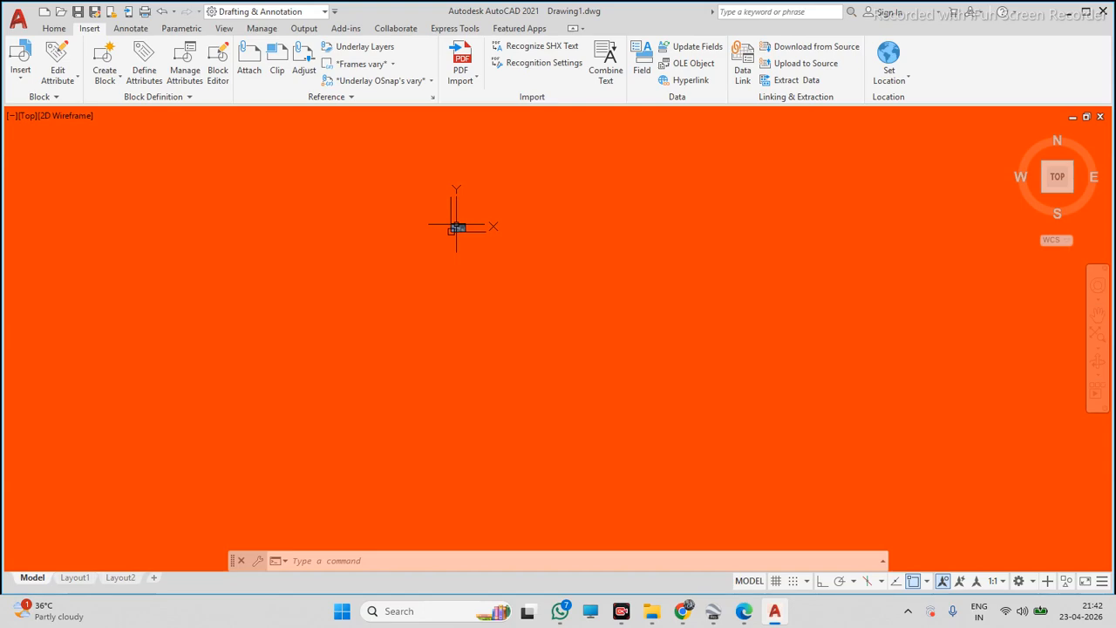
Zoom repeatedly across the satellite image to examine the warehouse roof and the neighbouring buildings
{"action": "scroll", "coordinate": [454, 225], "scroll_direction": "up", "scroll_amount": 15}
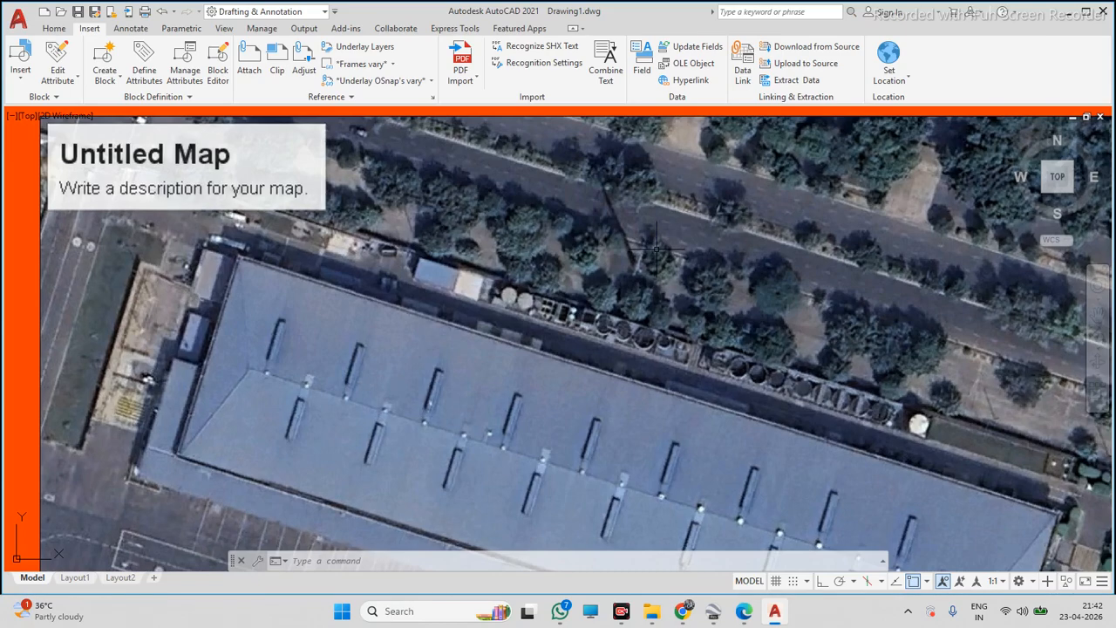
{"action": "scroll", "coordinate": [426, 265], "scroll_direction": "down", "scroll_amount": 4}
{"action": "scroll", "coordinate": [468, 276], "scroll_direction": "up", "scroll_amount": 3}
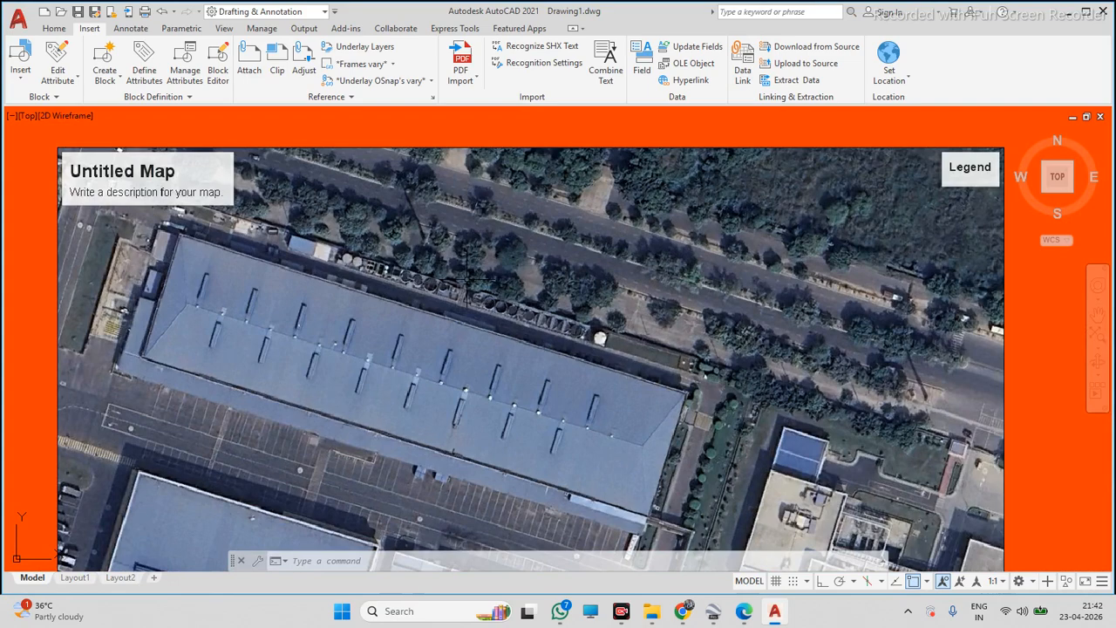
{"action": "scroll", "coordinate": [451, 305], "scroll_direction": "down", "scroll_amount": 4}
{"action": "scroll", "coordinate": [451, 305], "scroll_direction": "up", "scroll_amount": 4}
{"action": "scroll", "coordinate": [479, 292], "scroll_direction": "up", "scroll_amount": 2}
{"action": "scroll", "coordinate": [486, 284], "scroll_direction": "down", "scroll_amount": 5}
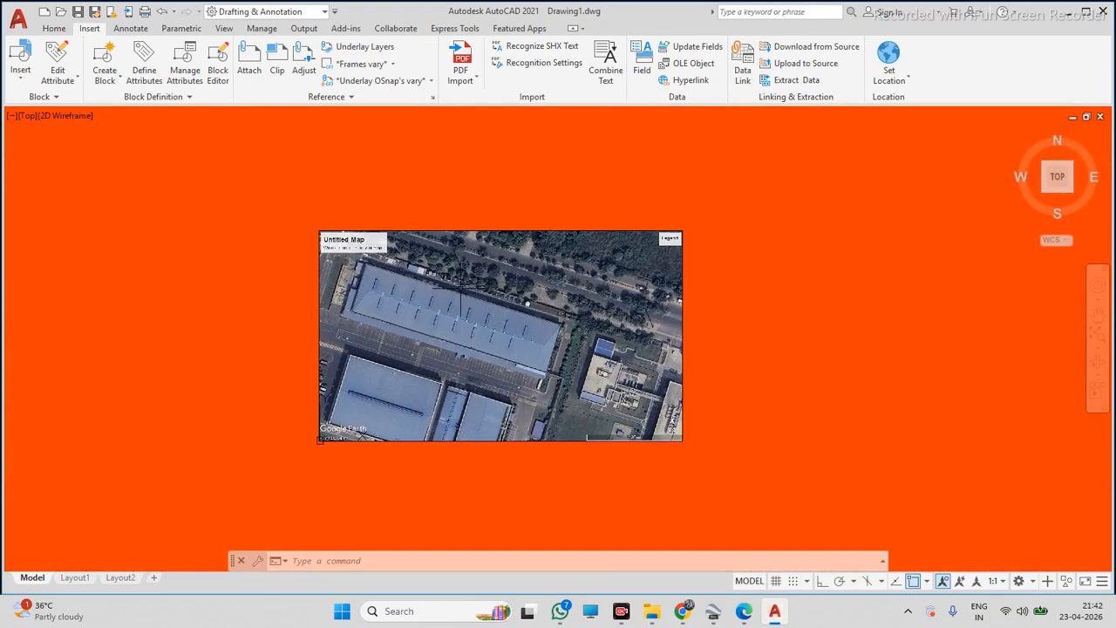
{"action": "scroll", "coordinate": [455, 292], "scroll_direction": "up", "scroll_amount": 4}
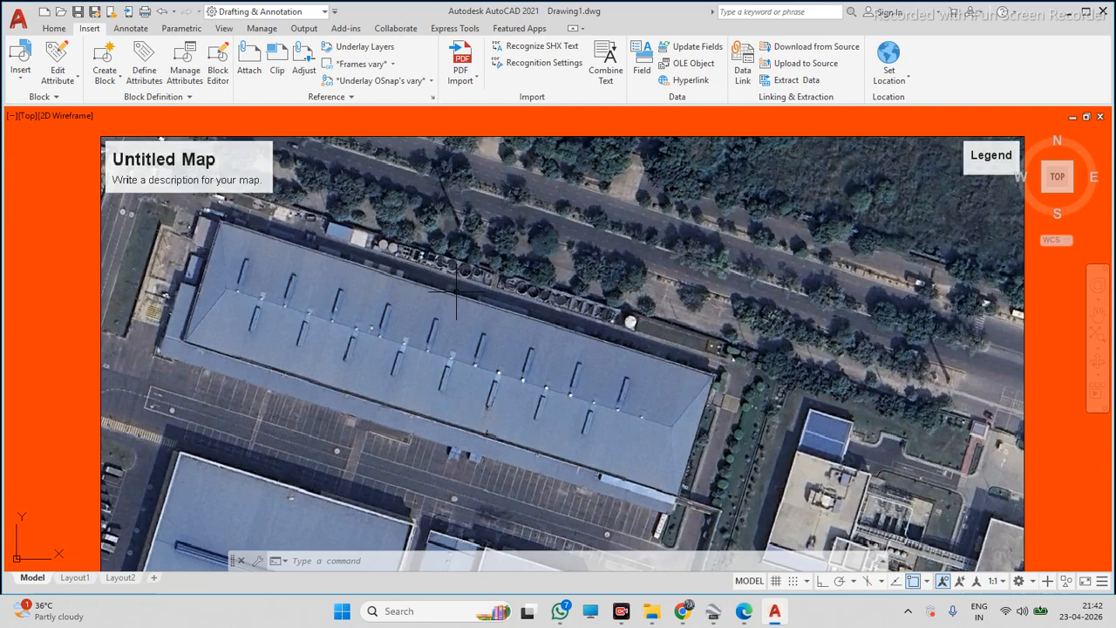
{"action": "scroll", "coordinate": [456, 292], "scroll_direction": "down", "scroll_amount": 8}
{"action": "scroll", "coordinate": [471, 307], "scroll_direction": "up", "scroll_amount": 4}
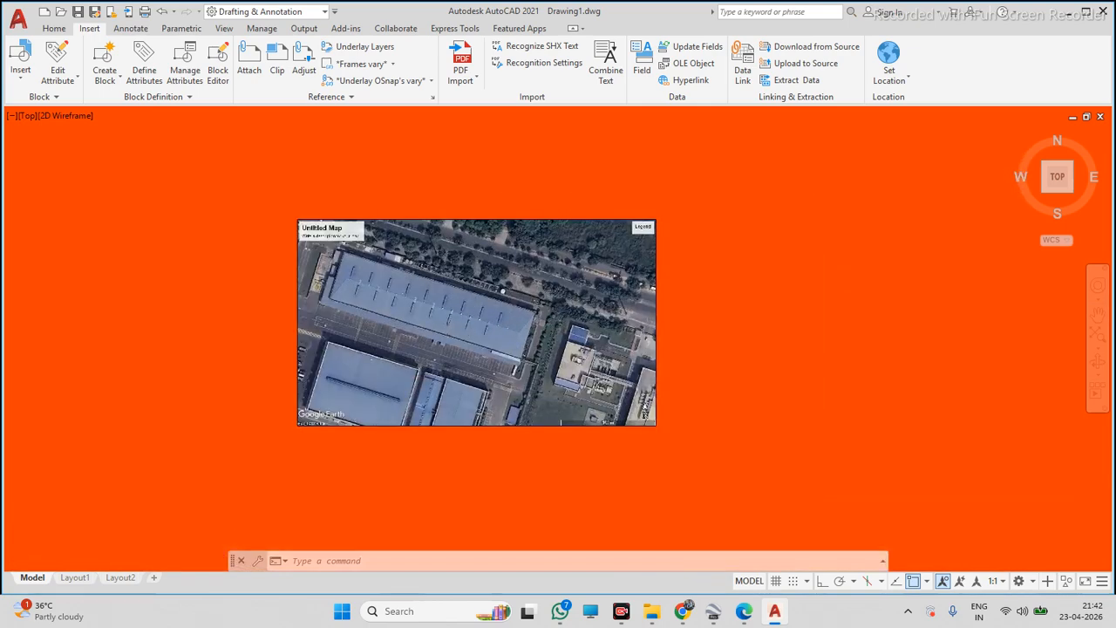
{"action": "scroll", "coordinate": [471, 307], "scroll_direction": "up", "scroll_amount": 2}
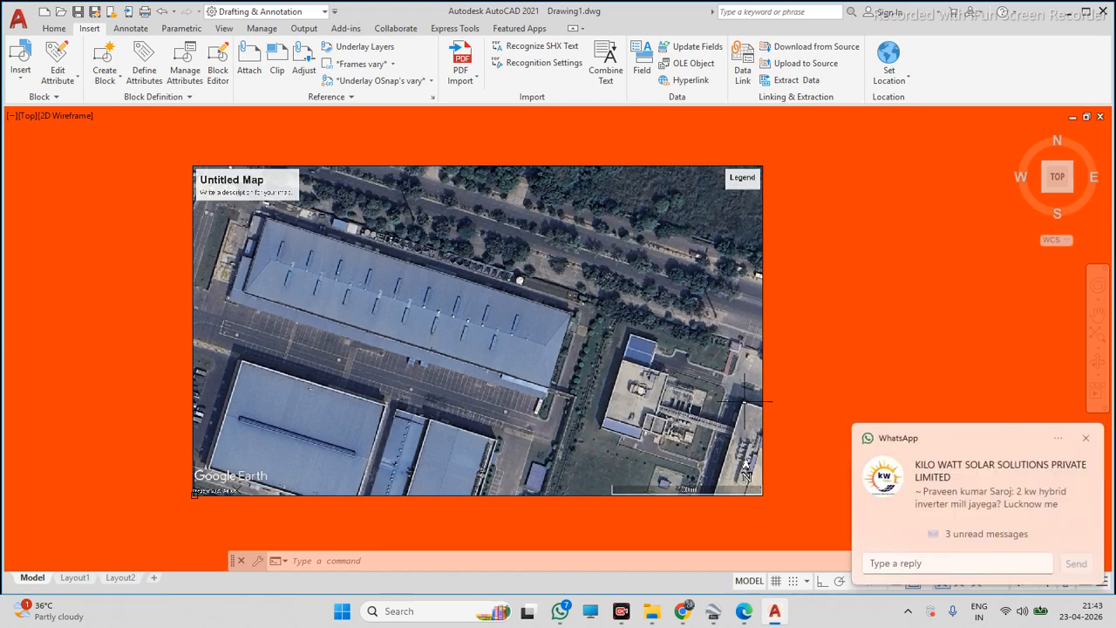
{"action": "left_click", "coordinate": [1086, 443]}
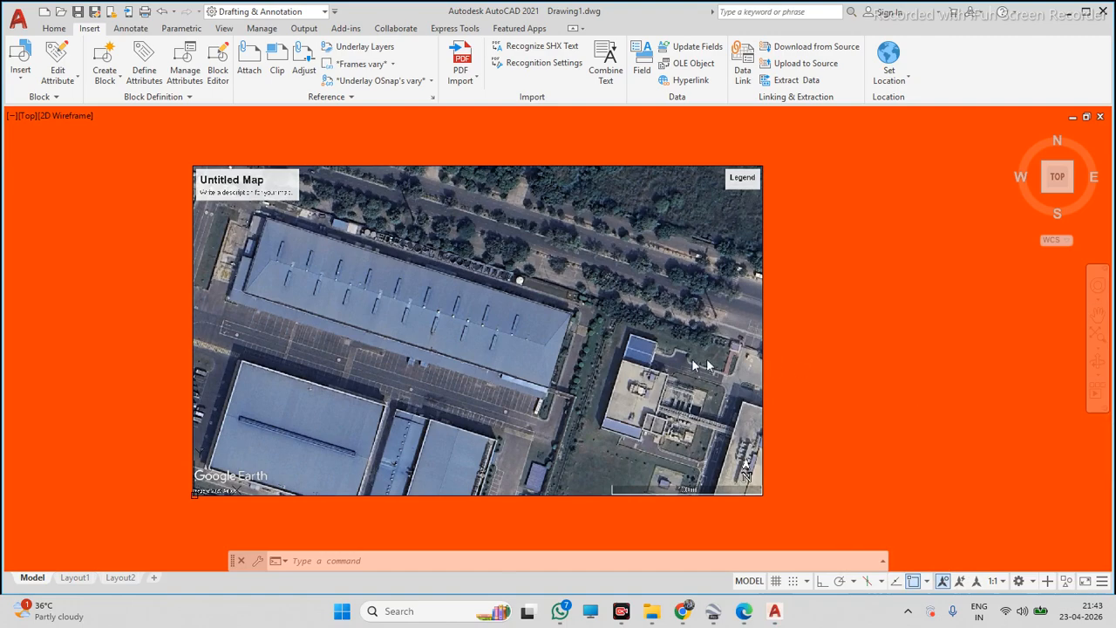
{"action": "scroll", "coordinate": [368, 301], "scroll_direction": "up", "scroll_amount": 5}
{"action": "scroll", "coordinate": [366, 295], "scroll_direction": "down", "scroll_amount": 6}
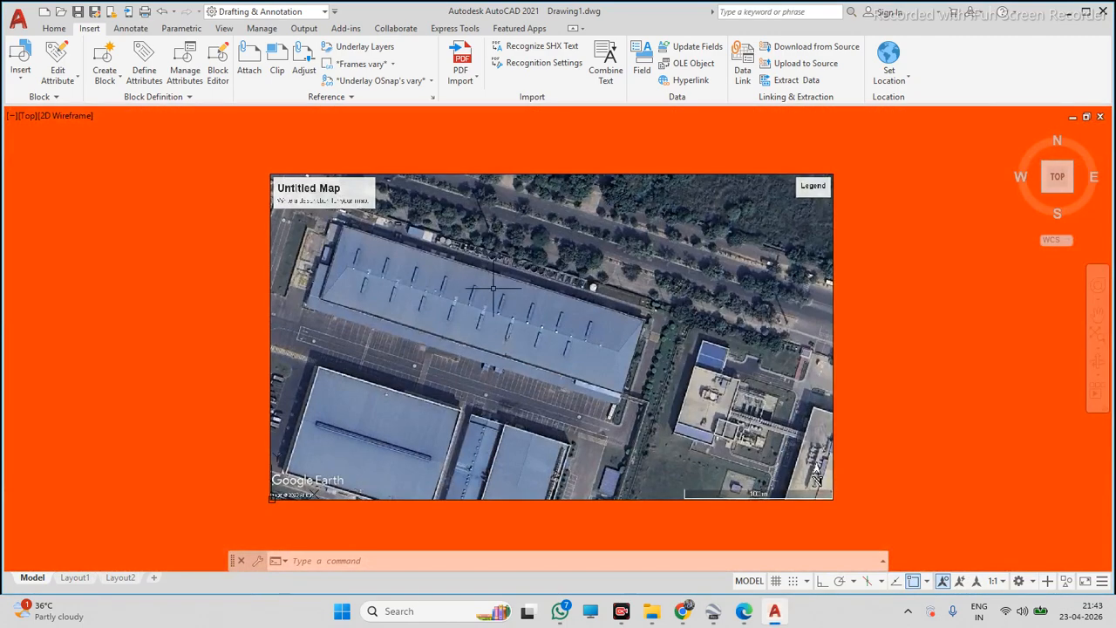
{"action": "scroll", "coordinate": [504, 283], "scroll_direction": "up", "scroll_amount": 4}
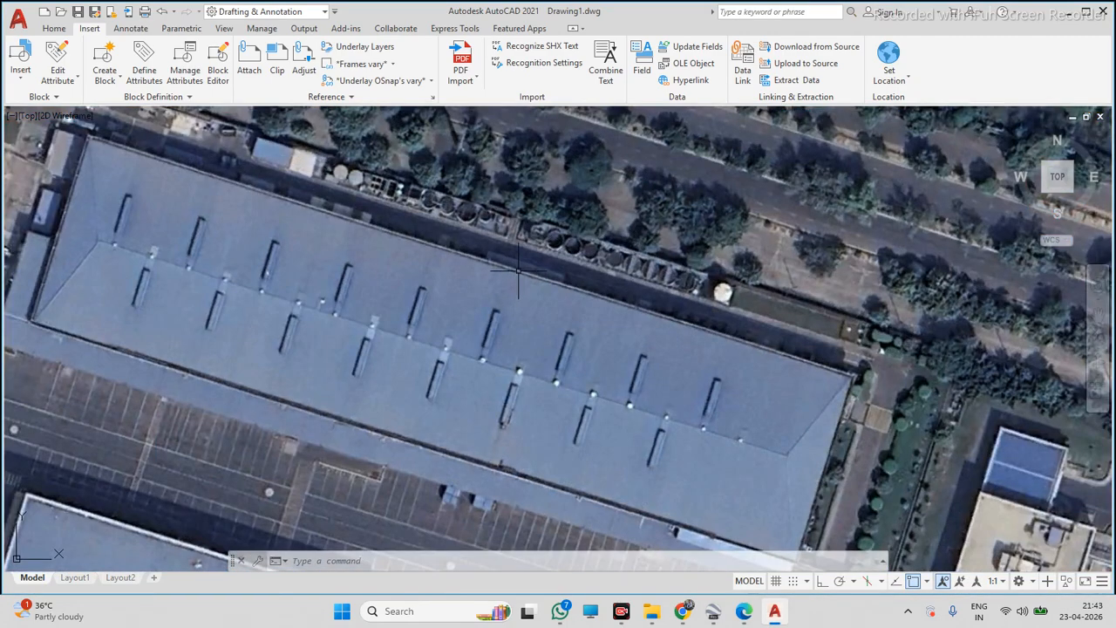
{"action": "scroll", "coordinate": [531, 301], "scroll_direction": "down", "scroll_amount": 6}
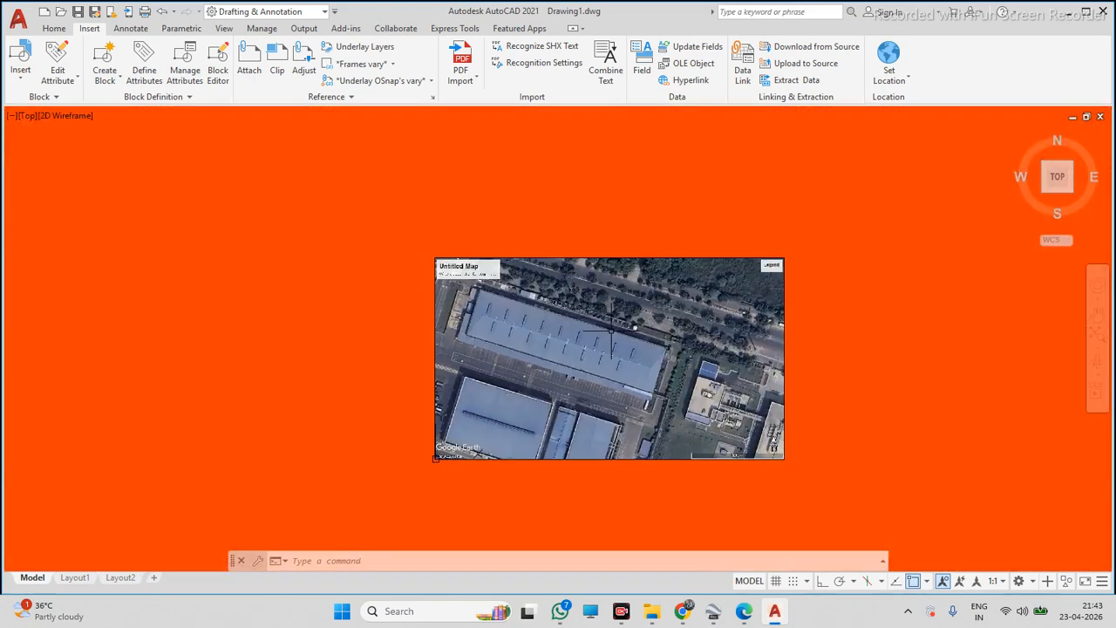
{"action": "scroll", "coordinate": [649, 347], "scroll_direction": "up", "scroll_amount": 5}
{"action": "scroll", "coordinate": [596, 332], "scroll_direction": "down", "scroll_amount": 6}
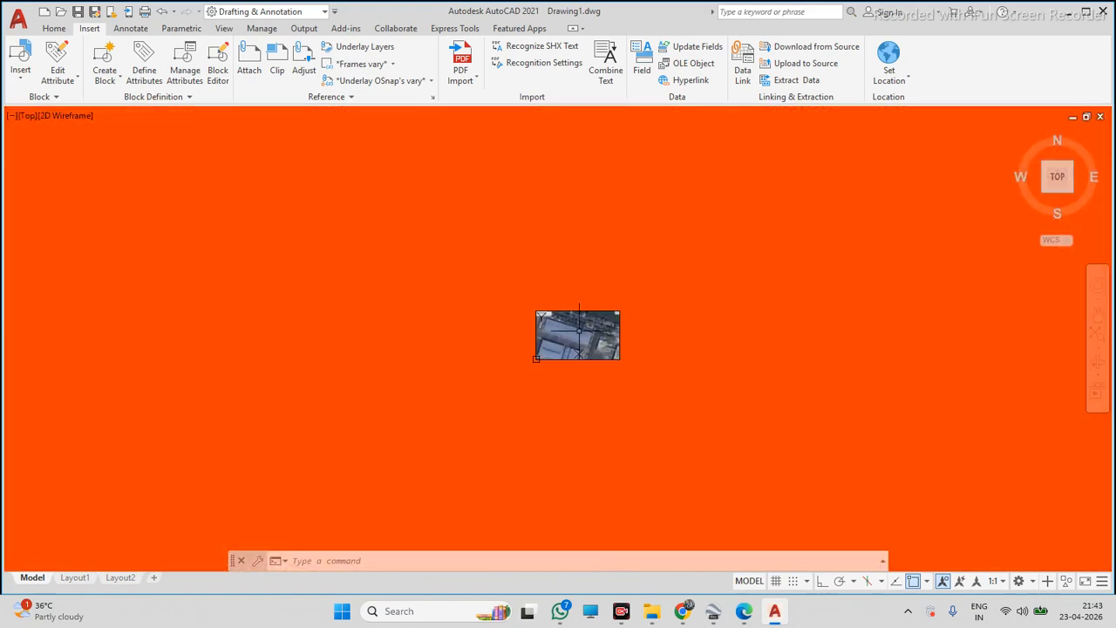
{"action": "scroll", "coordinate": [604, 329], "scroll_direction": "up", "scroll_amount": 6}
{"action": "scroll", "coordinate": [604, 329], "scroll_direction": "down", "scroll_amount": 6}
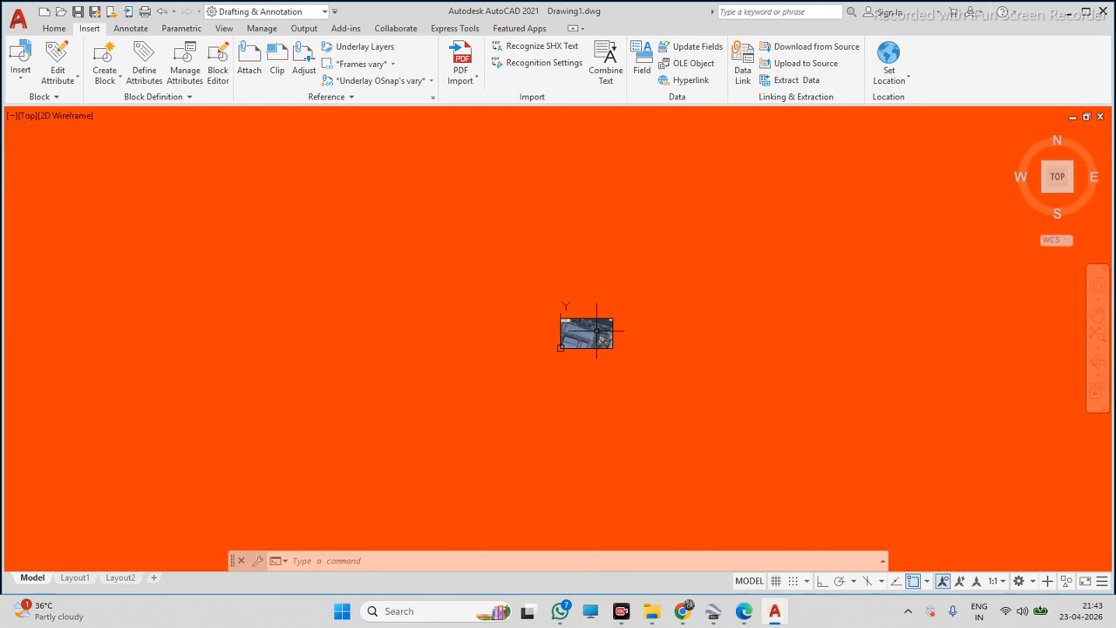
{"action": "scroll", "coordinate": [599, 329], "scroll_direction": "up", "scroll_amount": 4}
{"action": "scroll", "coordinate": [593, 331], "scroll_direction": "up", "scroll_amount": 8}
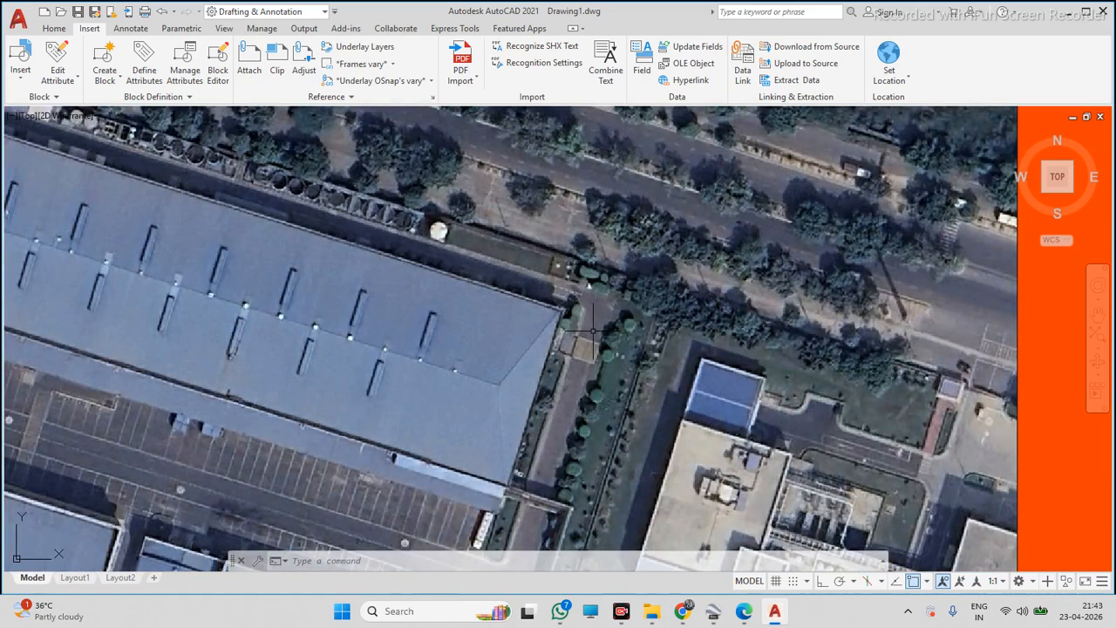
{"action": "scroll", "coordinate": [593, 331], "scroll_direction": "down", "scroll_amount": 10}
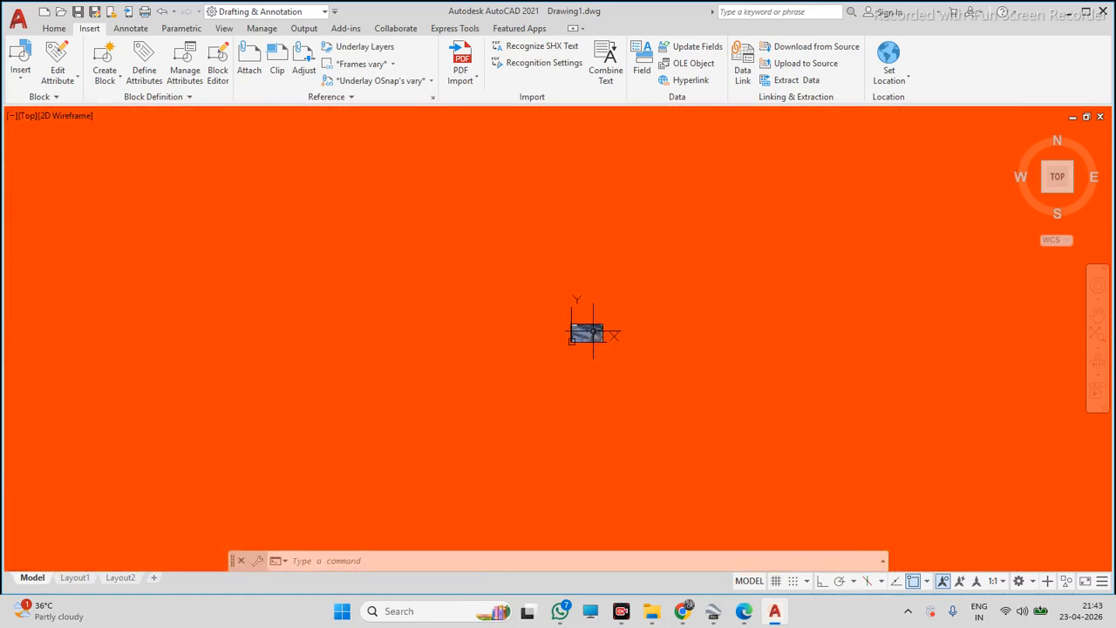
{"action": "scroll", "coordinate": [593, 332], "scroll_direction": "up", "scroll_amount": 6}
{"action": "scroll", "coordinate": [620, 316], "scroll_direction": "up", "scroll_amount": 3}
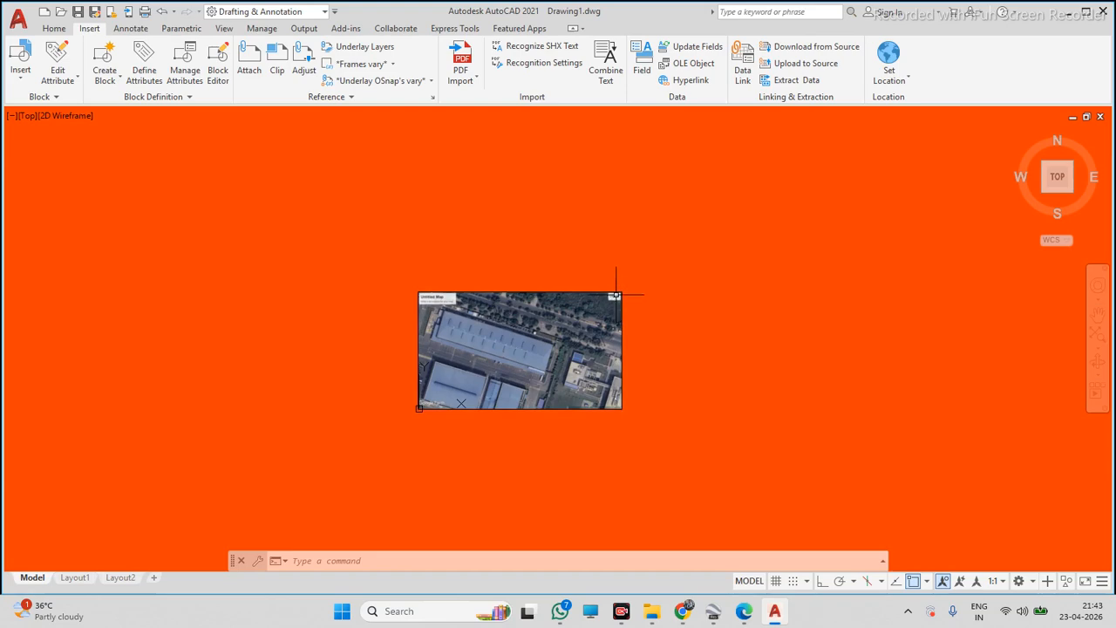
{"action": "scroll", "coordinate": [616, 297], "scroll_direction": "up", "scroll_amount": 15}
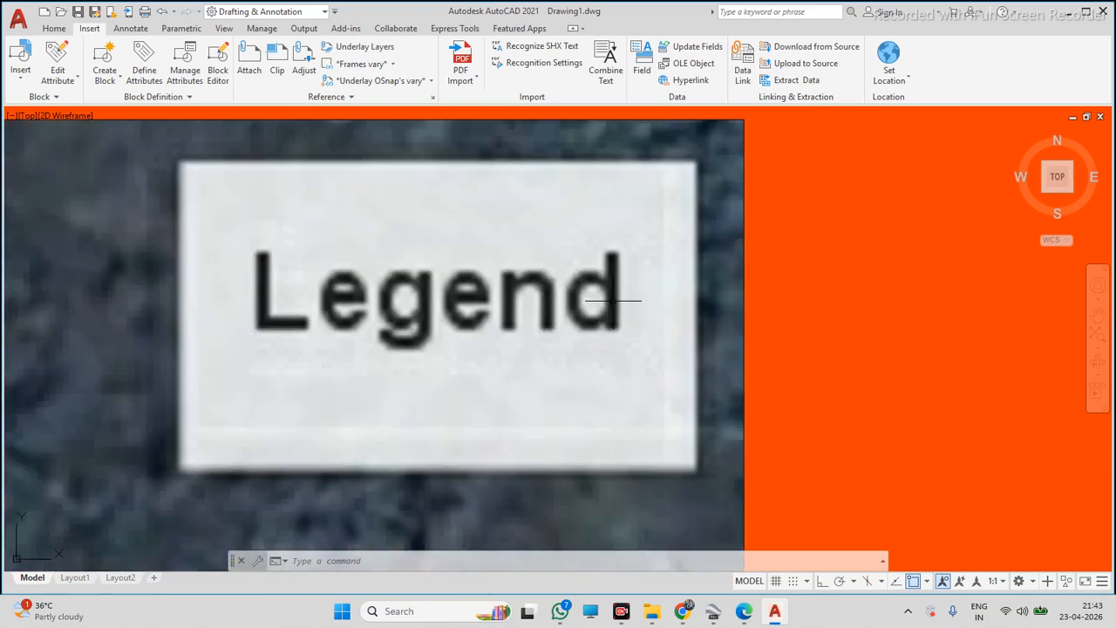
{"action": "scroll", "coordinate": [616, 290], "scroll_direction": "down", "scroll_amount": 15}
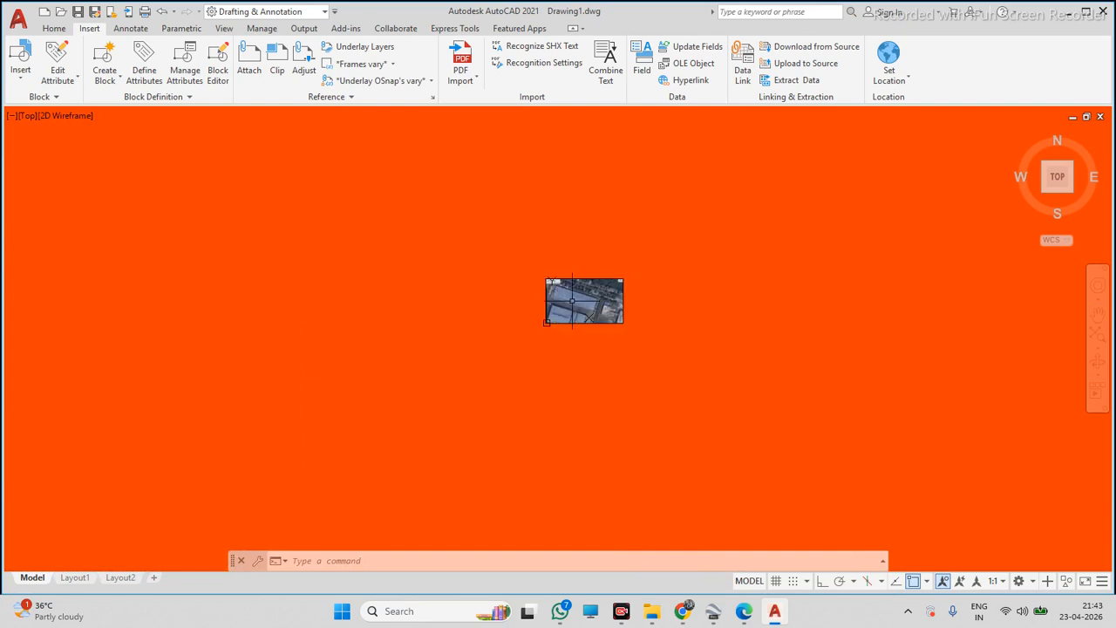
{"action": "scroll", "coordinate": [572, 301], "scroll_direction": "up", "scroll_amount": 15}
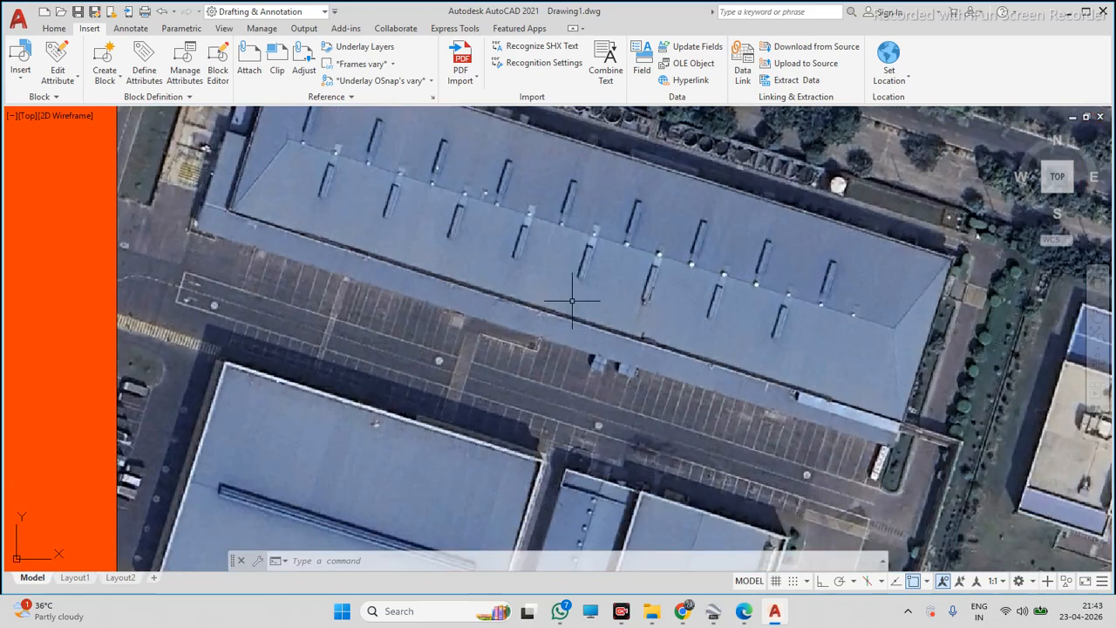
{"action": "scroll", "coordinate": [572, 300], "scroll_direction": "down", "scroll_amount": 10}
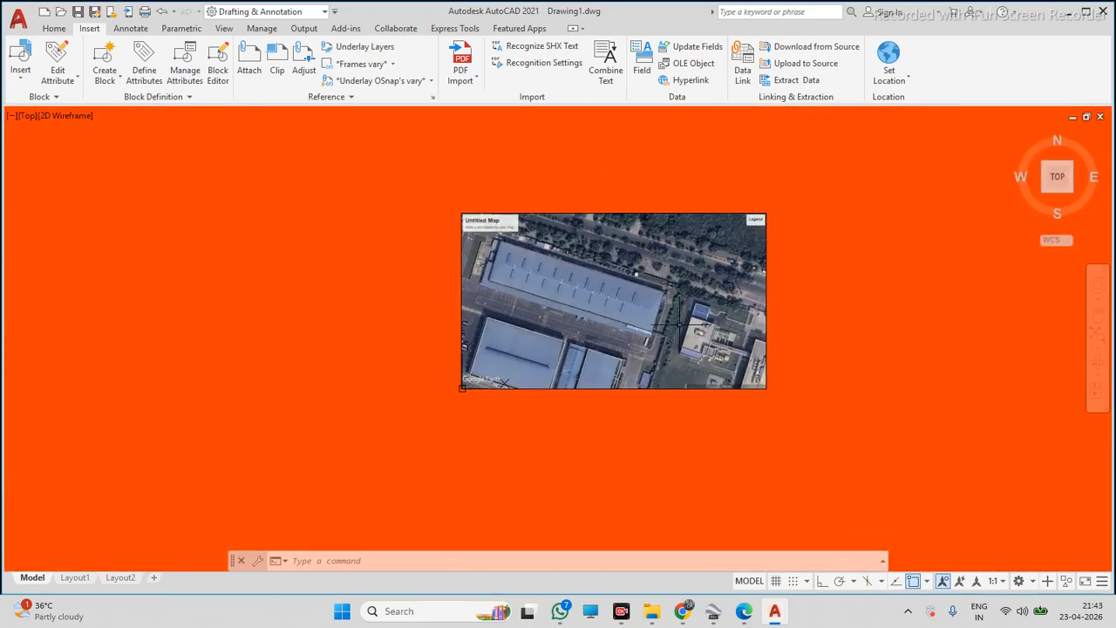
{"action": "scroll", "coordinate": [696, 329], "scroll_direction": "up", "scroll_amount": 10}
{"action": "scroll", "coordinate": [698, 329], "scroll_direction": "down", "scroll_amount": 7}
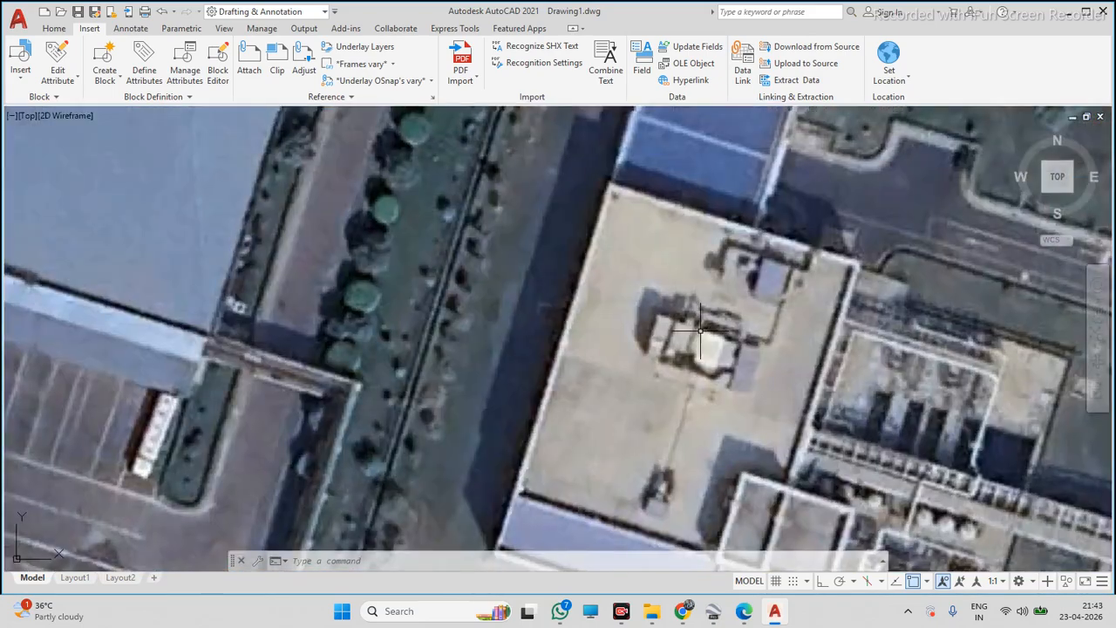
{"action": "scroll", "coordinate": [702, 334], "scroll_direction": "down", "scroll_amount": 5}
{"action": "scroll", "coordinate": [515, 297], "scroll_direction": "up", "scroll_amount": 5}
{"action": "scroll", "coordinate": [518, 298], "scroll_direction": "down", "scroll_amount": 5}
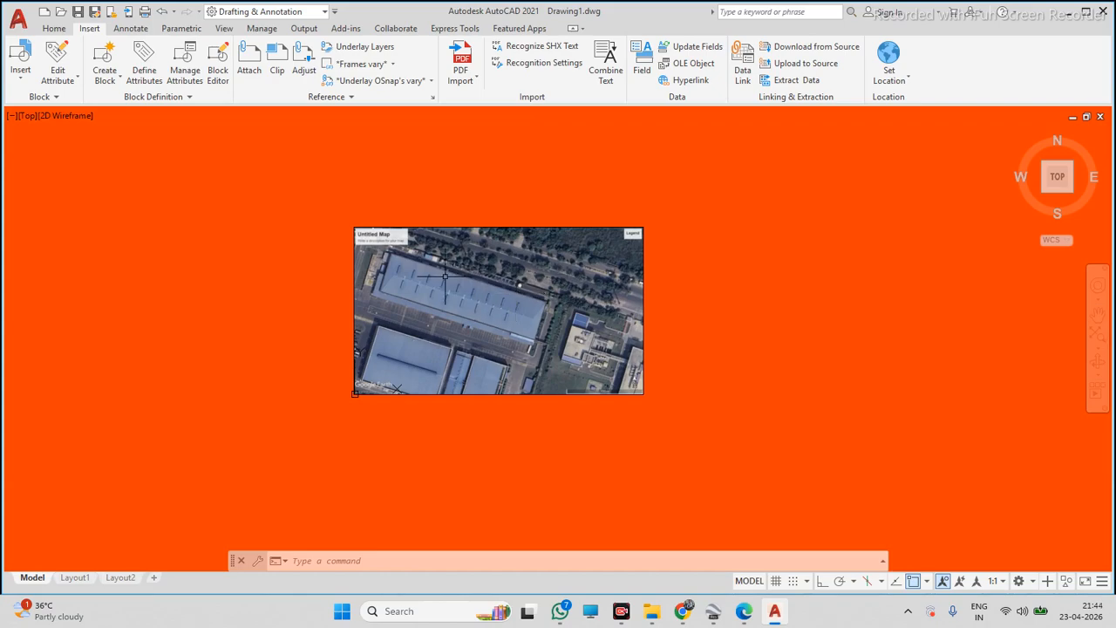
{"action": "scroll", "coordinate": [444, 277], "scroll_direction": "up", "scroll_amount": 5}
{"action": "scroll", "coordinate": [450, 270], "scroll_direction": "down", "scroll_amount": 3}
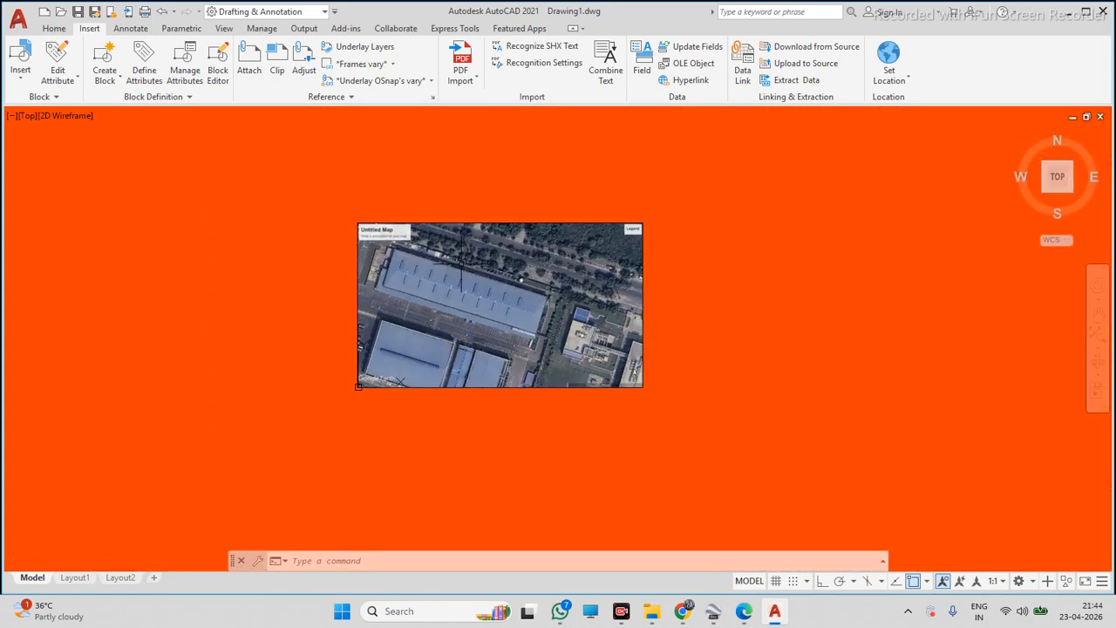
{"action": "scroll", "coordinate": [478, 297], "scroll_direction": "down", "scroll_amount": 2}
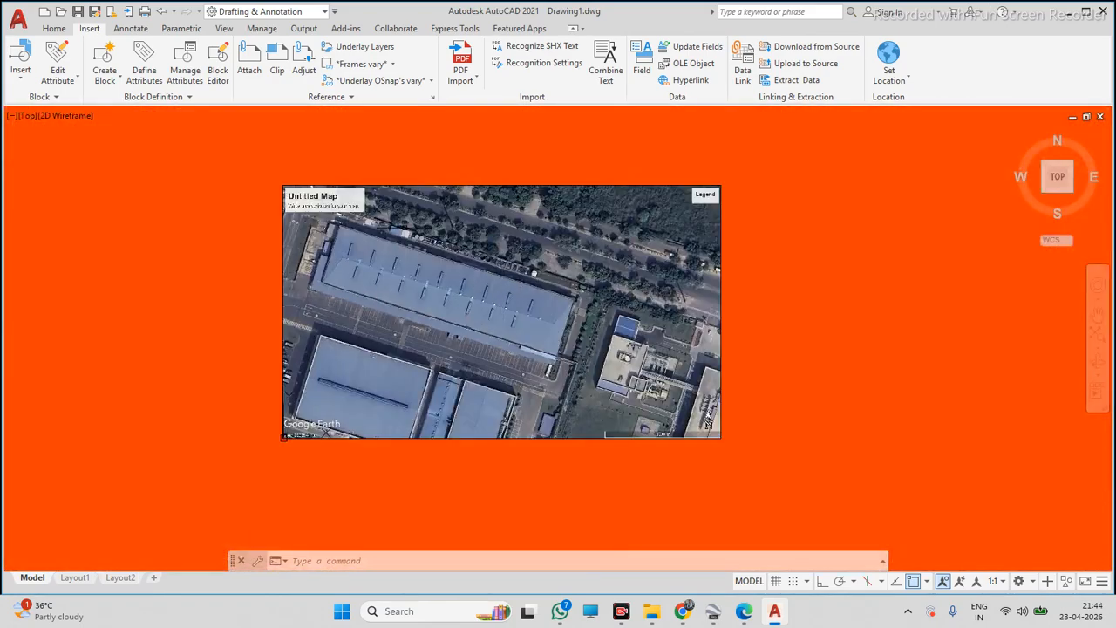
{"action": "left_click", "coordinate": [54, 29]}
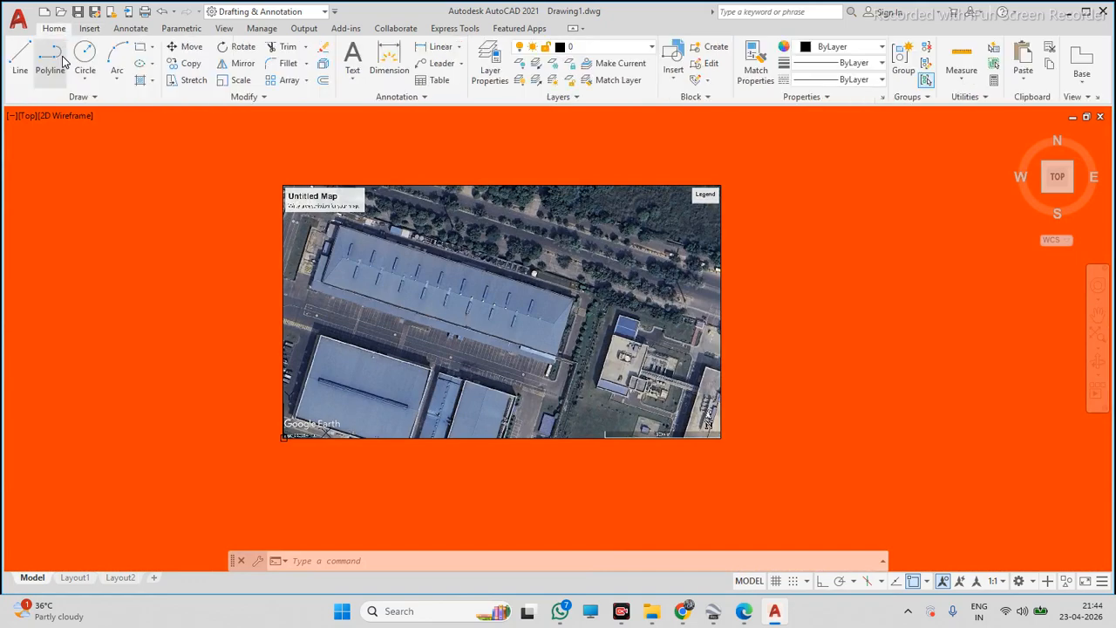
{"action": "scroll", "coordinate": [252, 204], "scroll_direction": "up", "scroll_amount": 5}
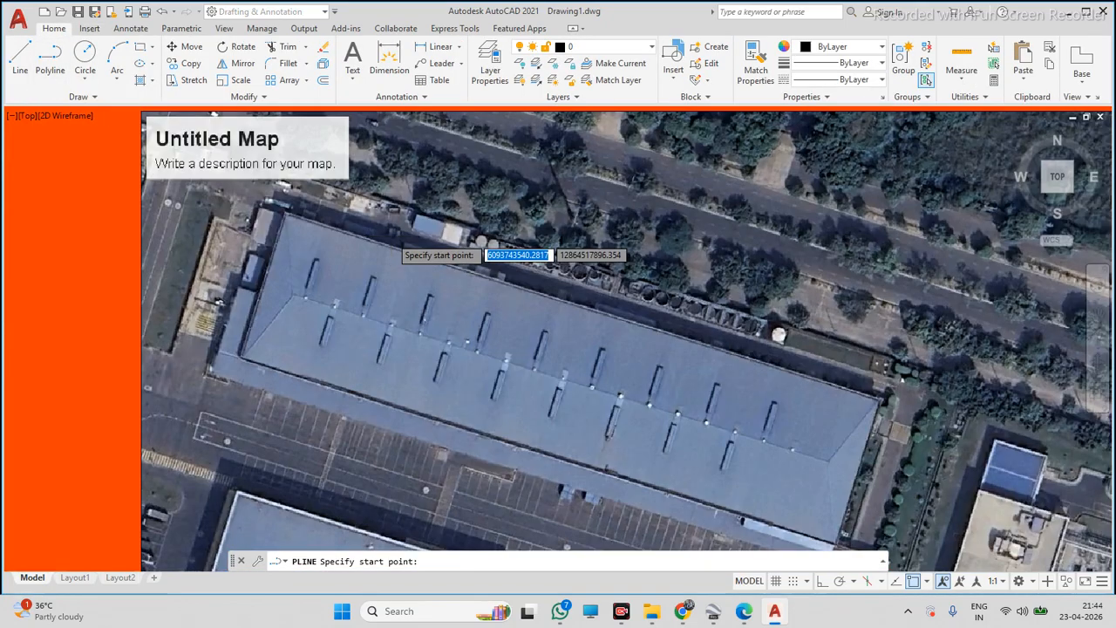
{"action": "left_click", "coordinate": [219, 196]}
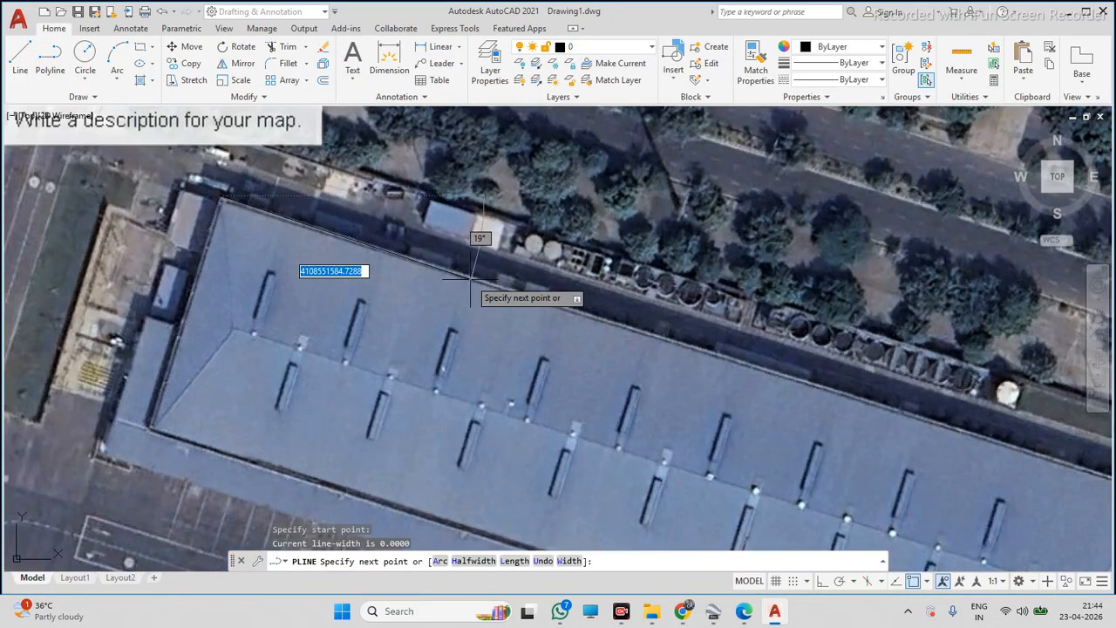
{"action": "scroll", "coordinate": [470, 291], "scroll_direction": "down", "scroll_amount": 5}
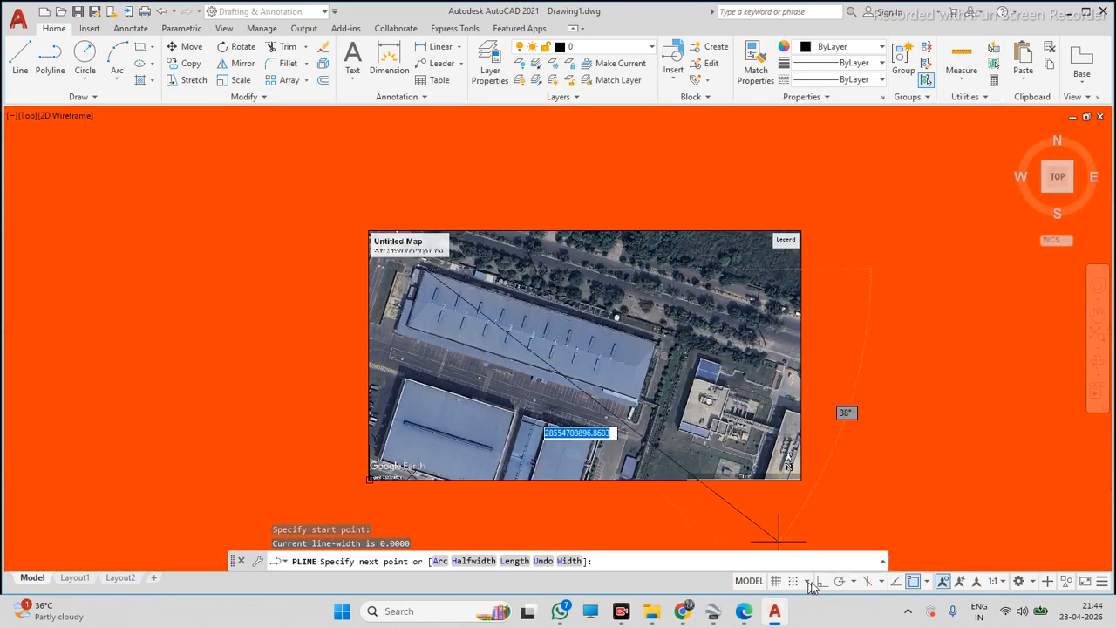
{"action": "key", "text": "Escape"}
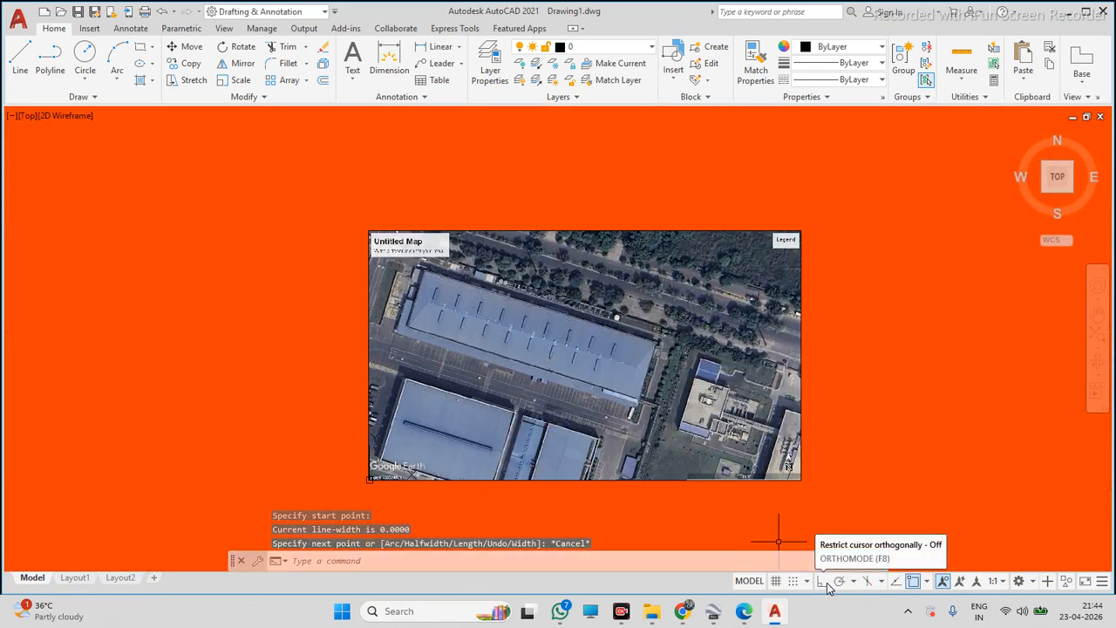
{"action": "left_click", "coordinate": [821, 581]}
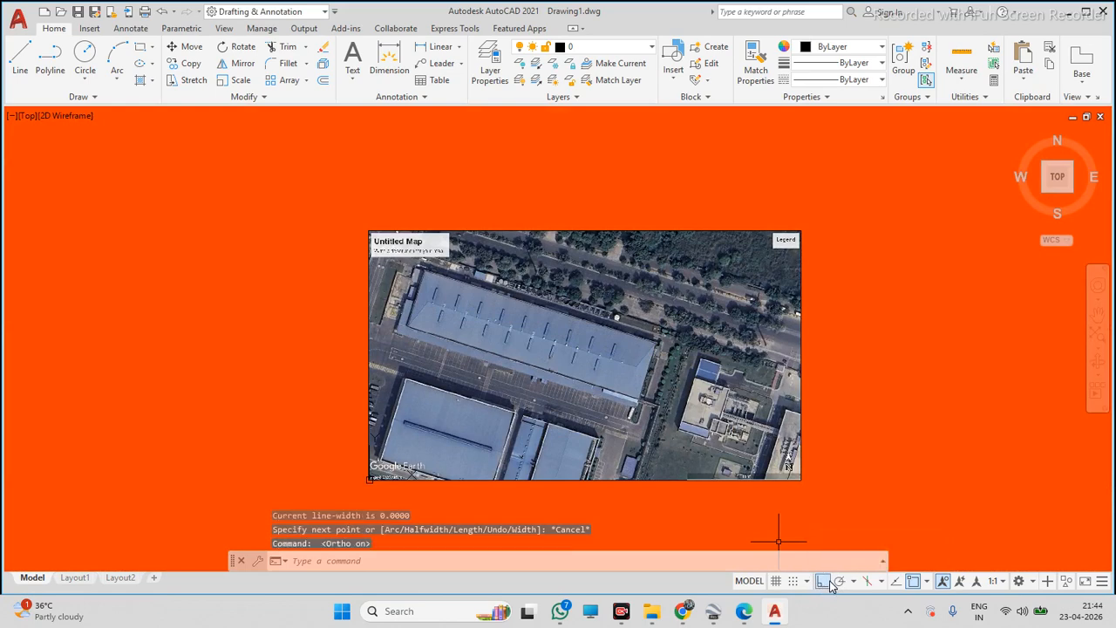
{"action": "left_click", "coordinate": [49, 70]}
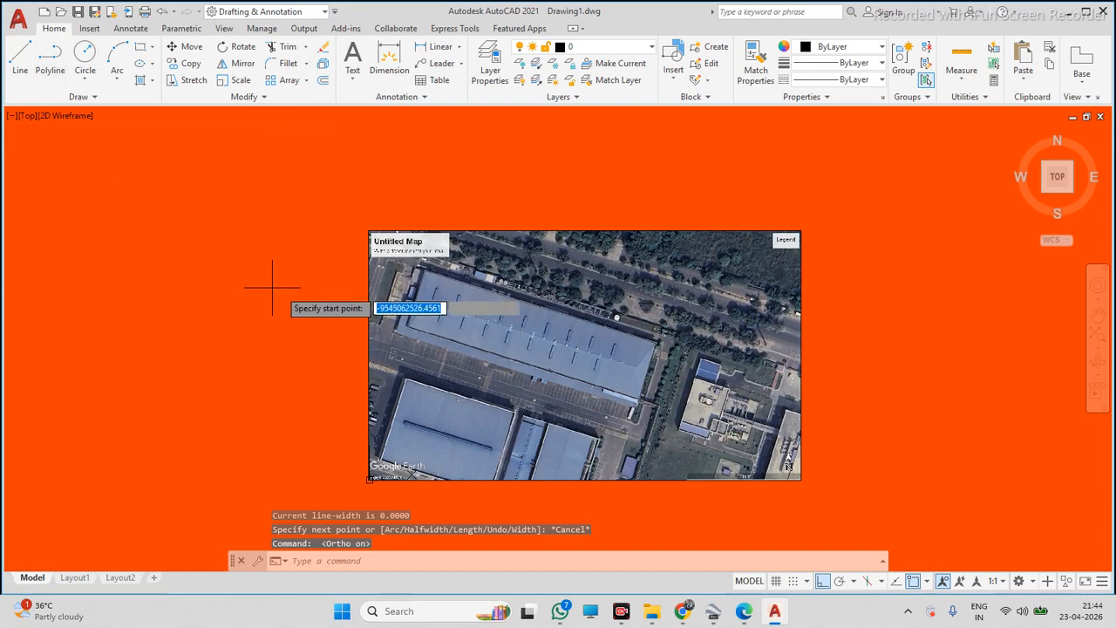
{"action": "scroll", "coordinate": [274, 287], "scroll_direction": "down", "scroll_amount": 6}
{"action": "scroll", "coordinate": [295, 218], "scroll_direction": "up", "scroll_amount": 2}
{"action": "left_click", "coordinate": [295, 211]}
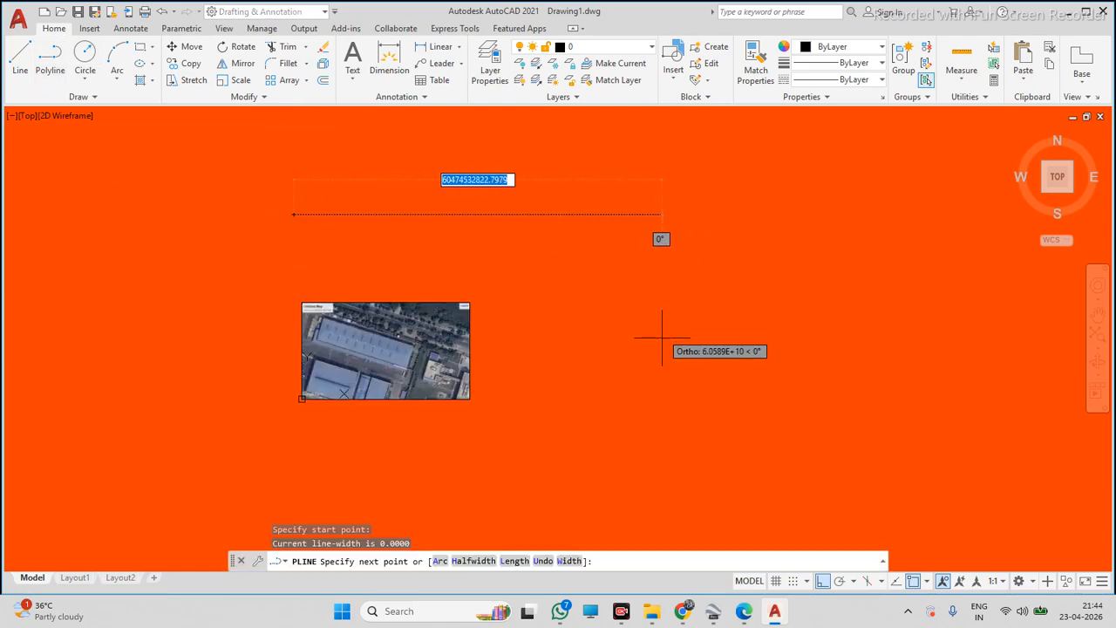
{"action": "left_click", "coordinate": [821, 582]}
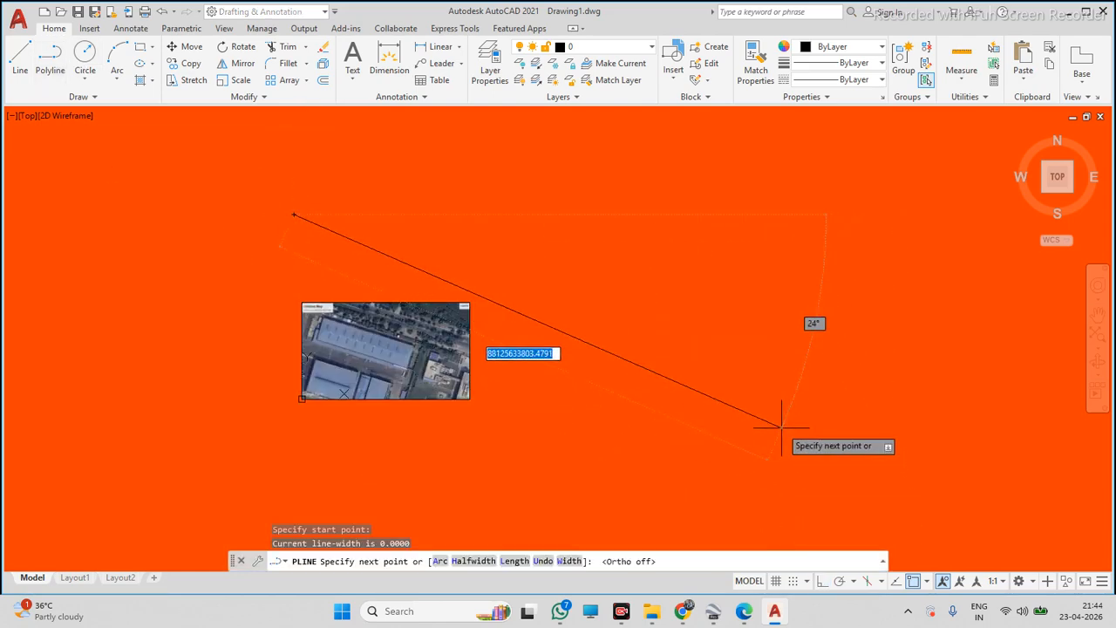
{"action": "left_click", "coordinate": [824, 585]}
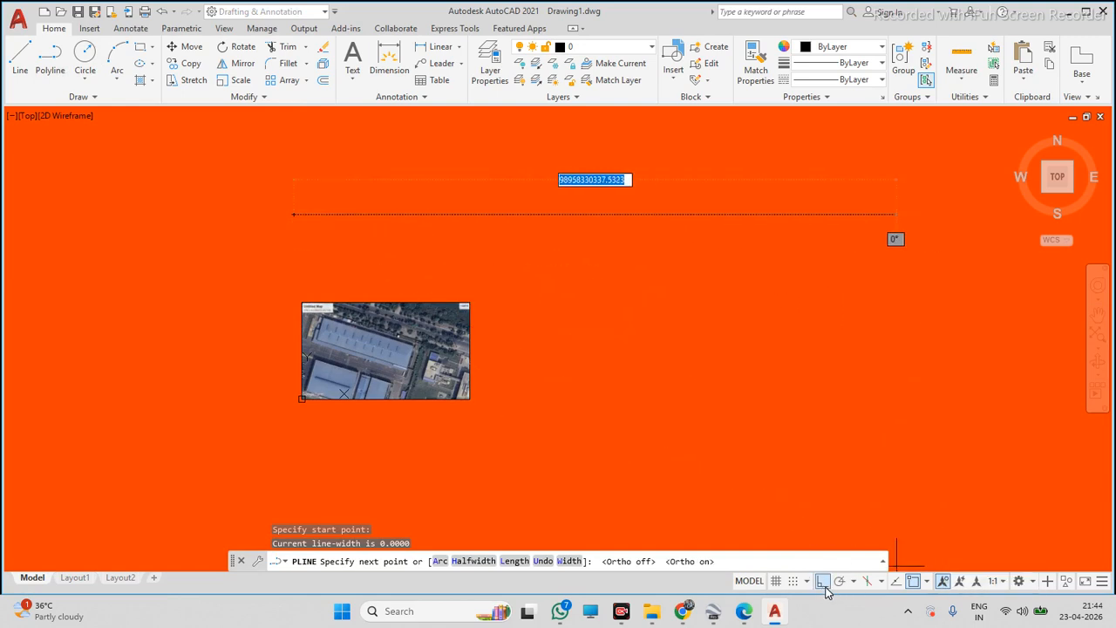
{"action": "left_click", "coordinate": [825, 586]}
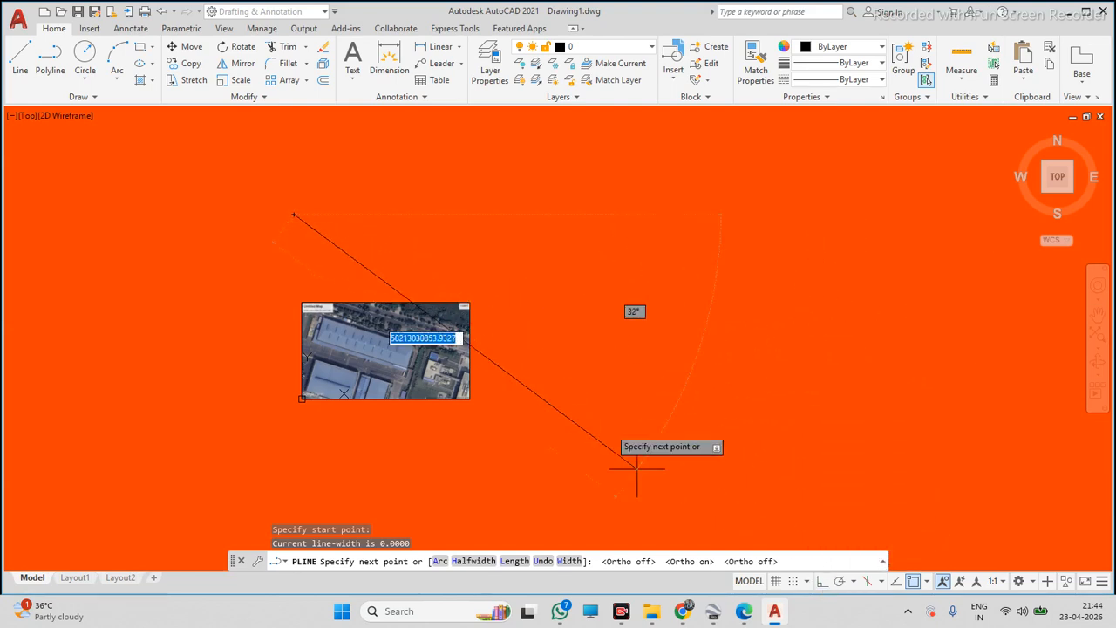
{"action": "left_click", "coordinate": [822, 583]}
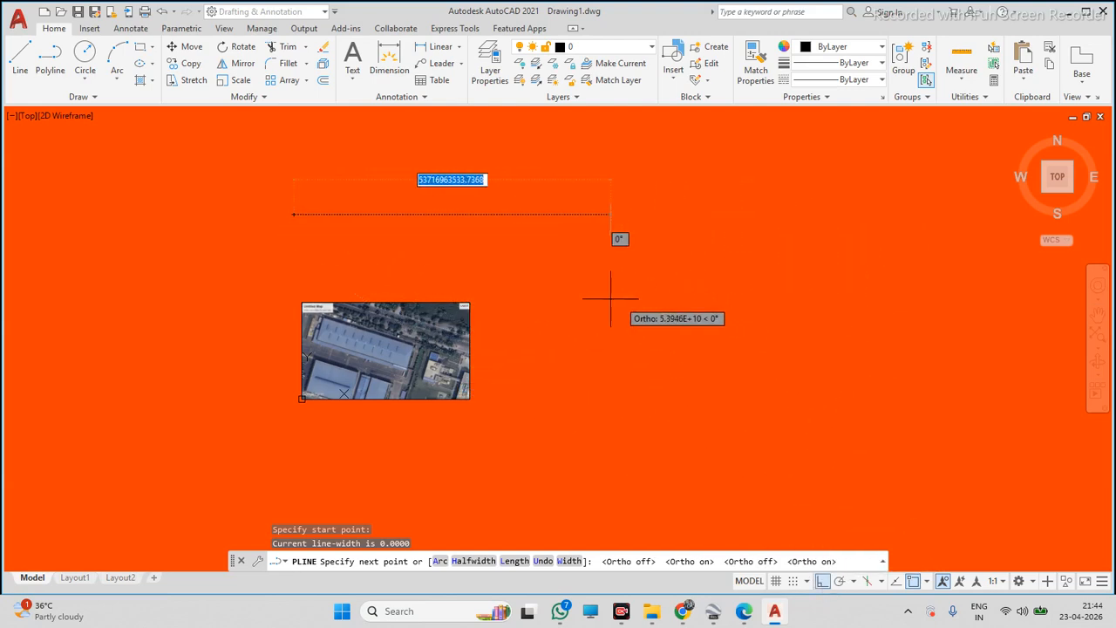
{"action": "left_click", "coordinate": [822, 583]}
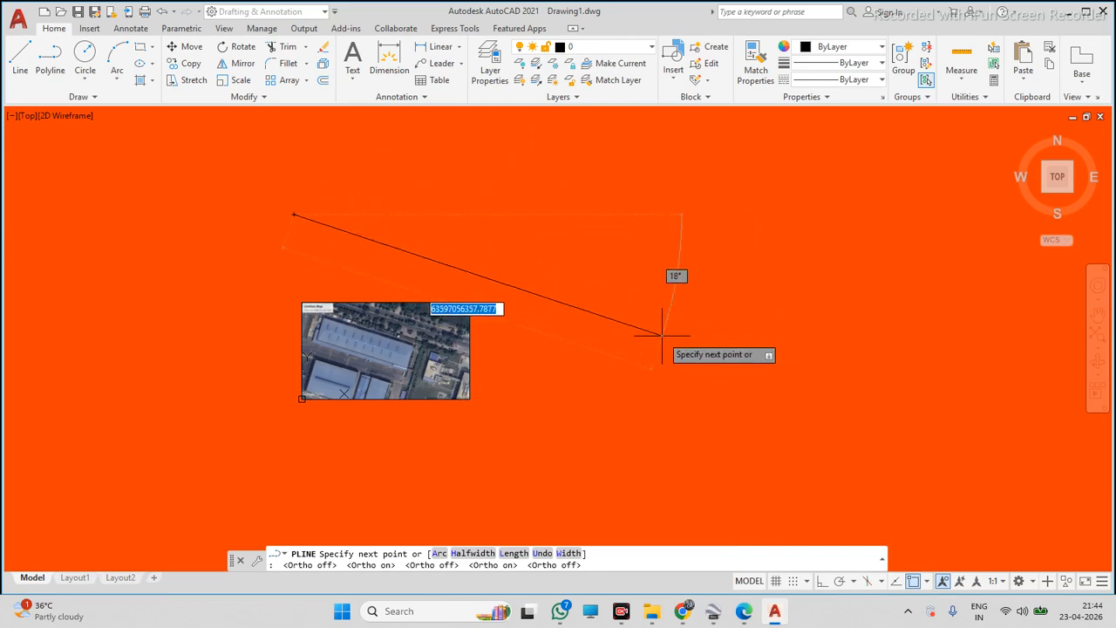
{"action": "scroll", "coordinate": [665, 331], "scroll_direction": "down", "scroll_amount": 2}
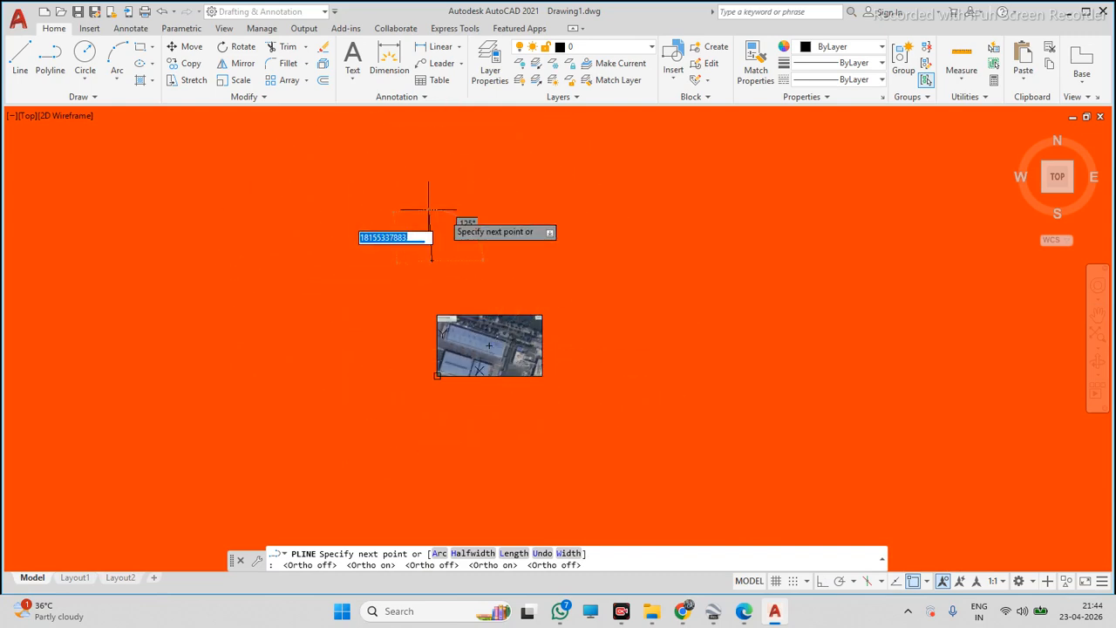
{"action": "left_click", "coordinate": [822, 581]}
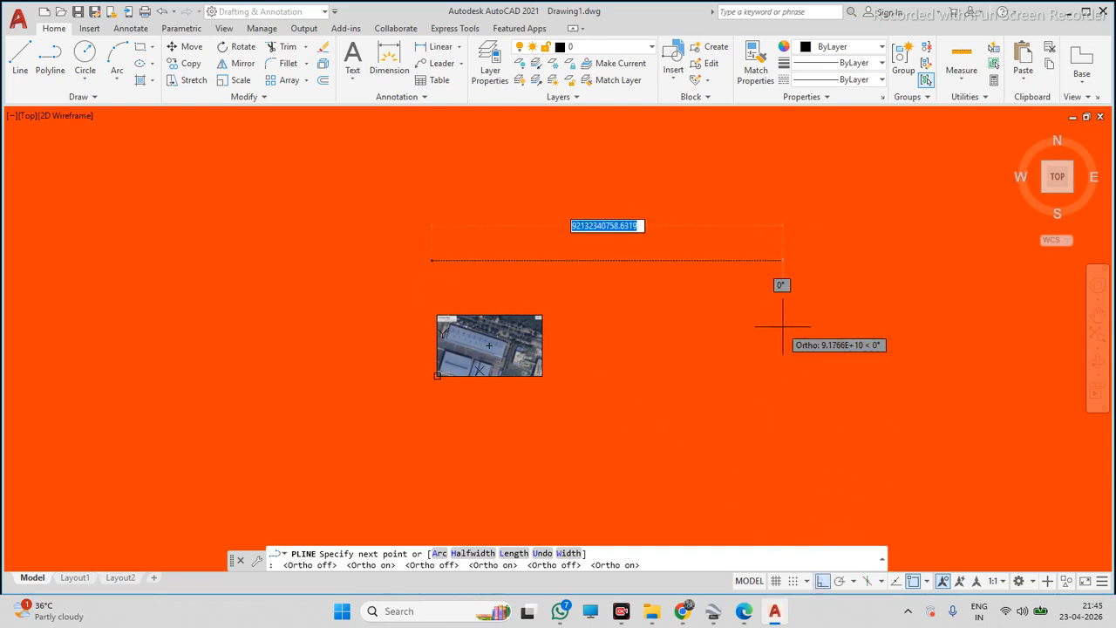
{"action": "scroll", "coordinate": [473, 350], "scroll_direction": "down", "scroll_amount": 5}
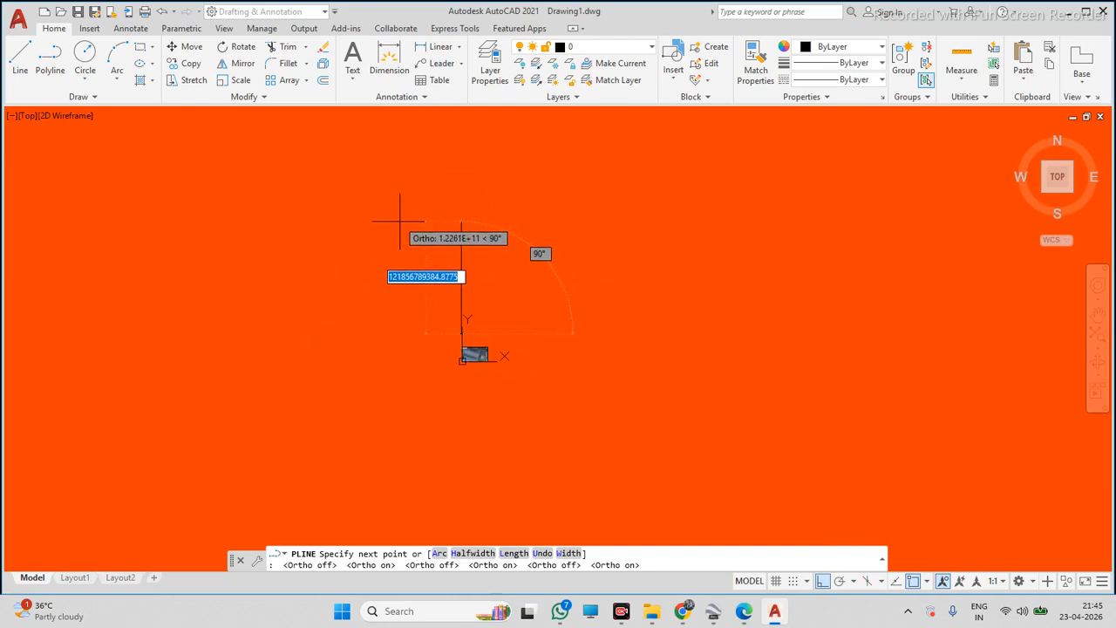
{"action": "scroll", "coordinate": [432, 439], "scroll_direction": "up", "scroll_amount": 4}
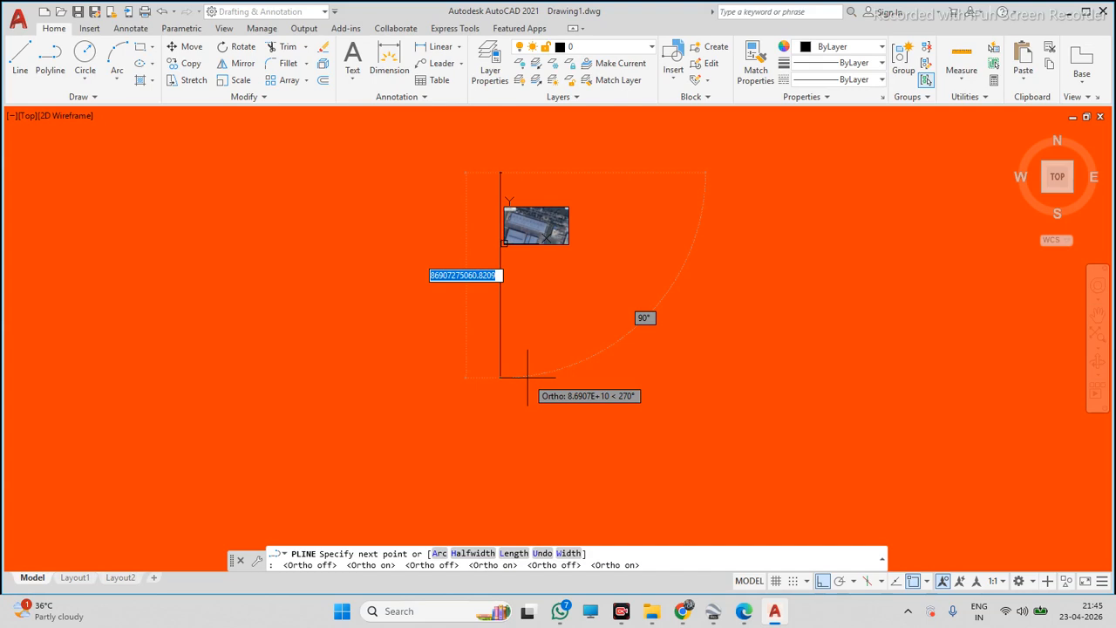
{"action": "key", "text": "Escape"}
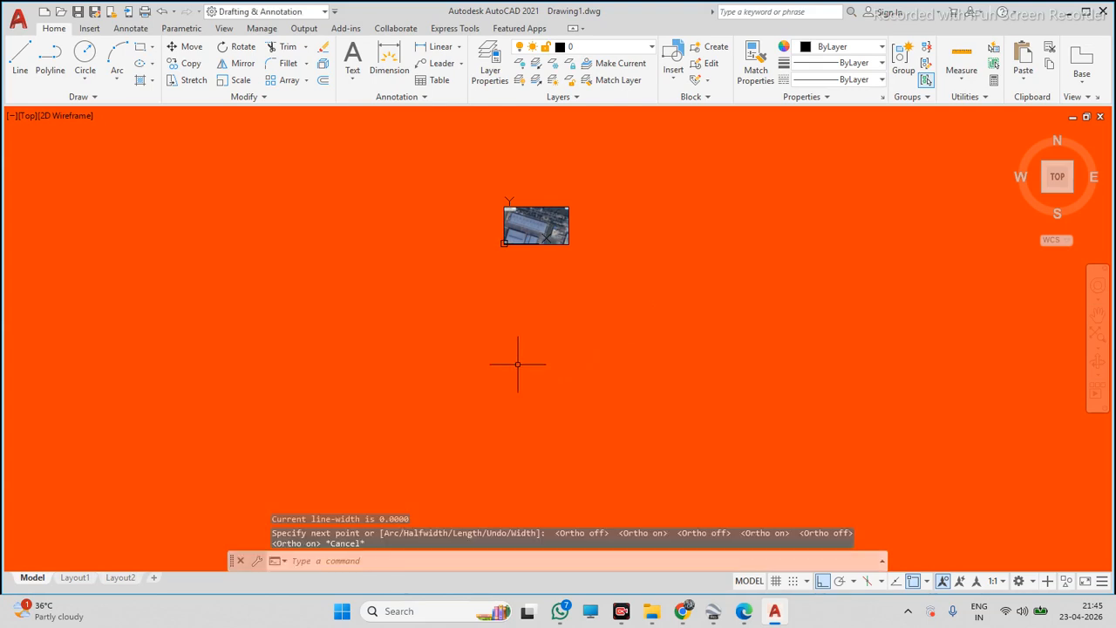
Try repeatedly to start a polyline at the warehouse roof's corner, cancelling each attempt
{"action": "scroll", "coordinate": [547, 243], "scroll_direction": "up", "scroll_amount": 10}
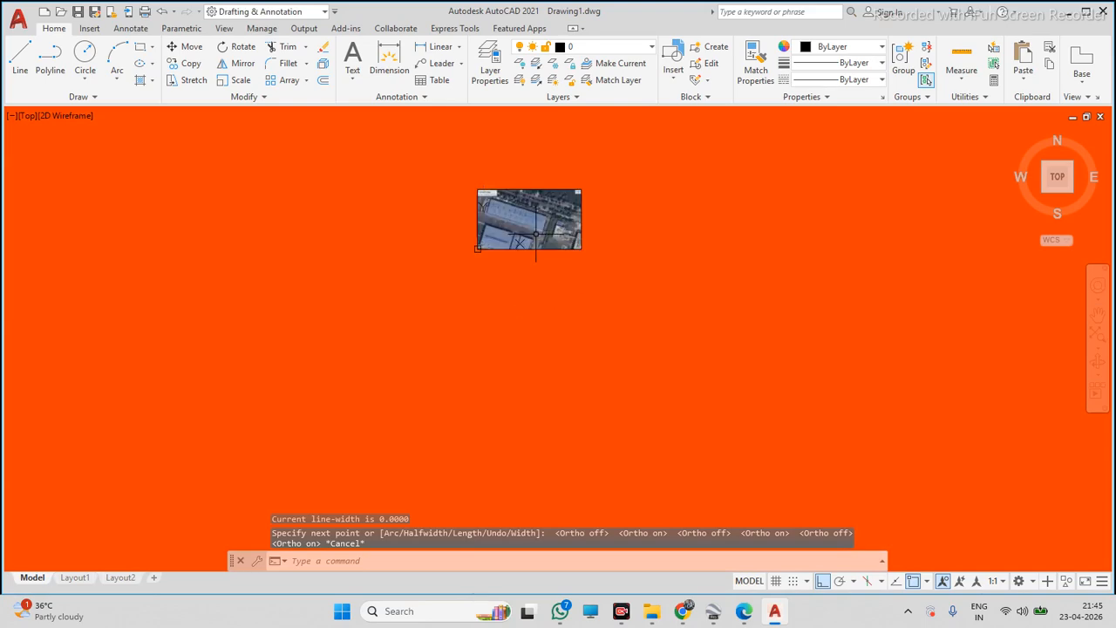
{"action": "scroll", "coordinate": [519, 234], "scroll_direction": "down", "scroll_amount": 6}
{"action": "scroll", "coordinate": [501, 231], "scroll_direction": "up", "scroll_amount": 4}
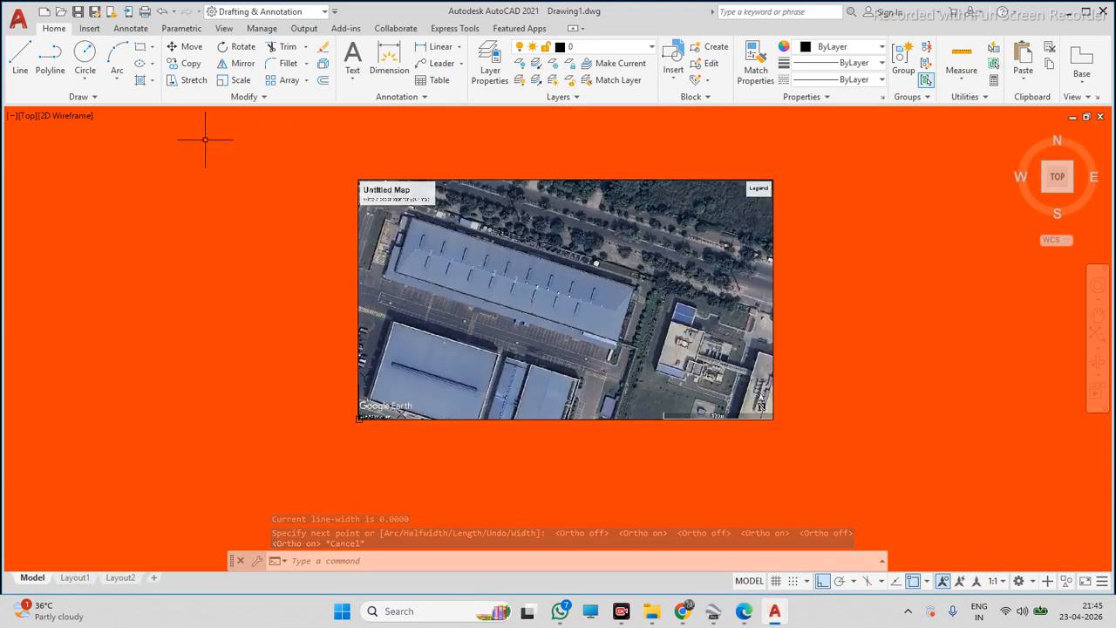
{"action": "left_click", "coordinate": [52, 63]}
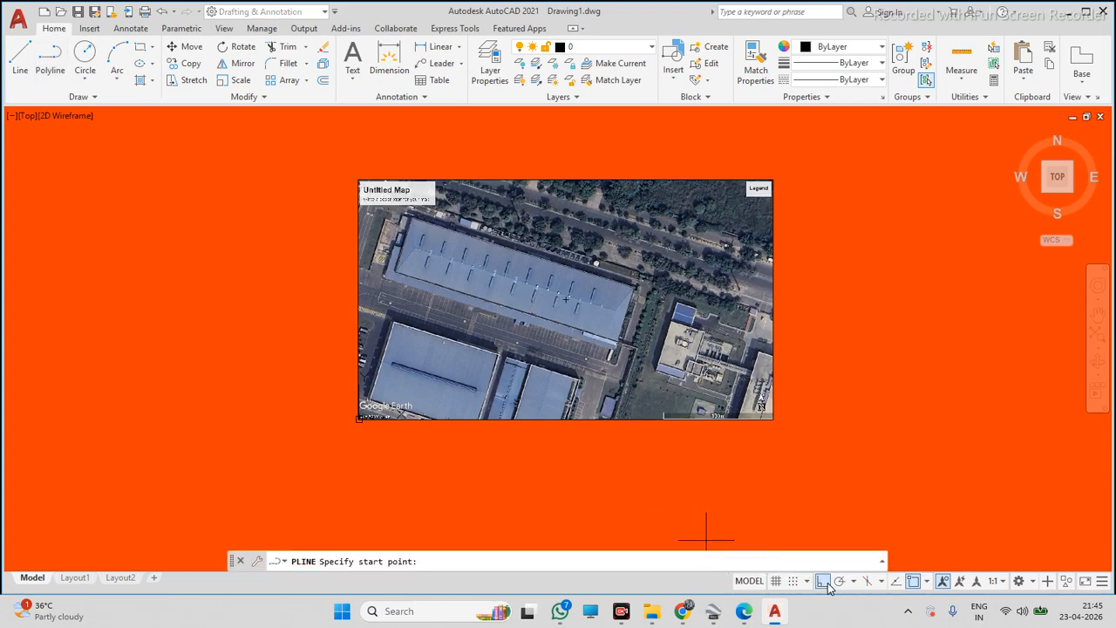
{"action": "scroll", "coordinate": [377, 213], "scroll_direction": "up", "scroll_amount": 3}
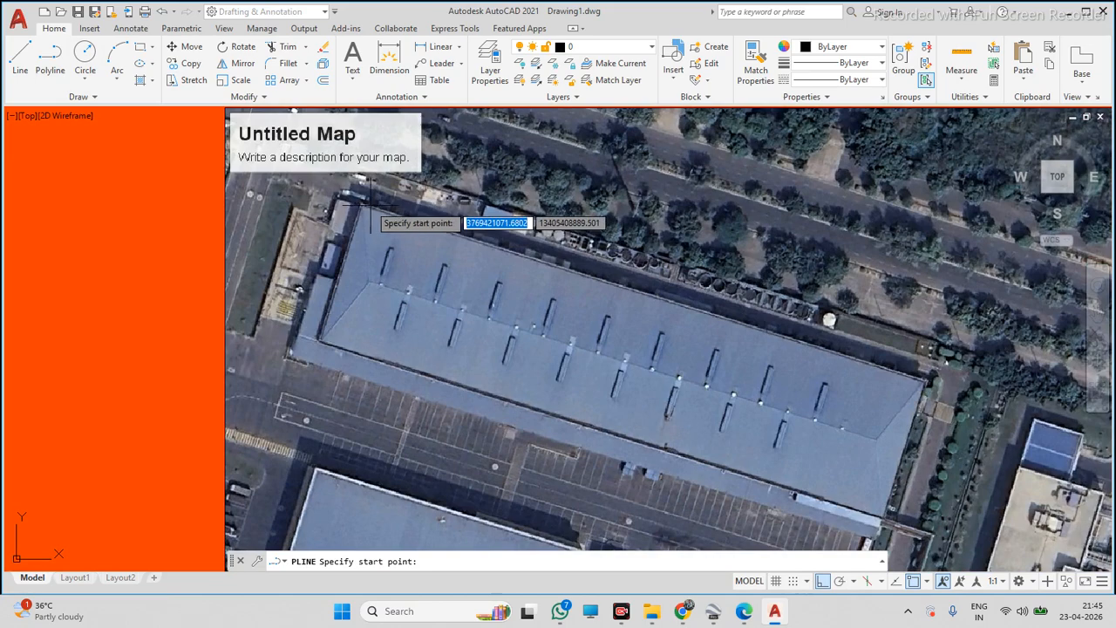
{"action": "scroll", "coordinate": [573, 310], "scroll_direction": "down", "scroll_amount": 4}
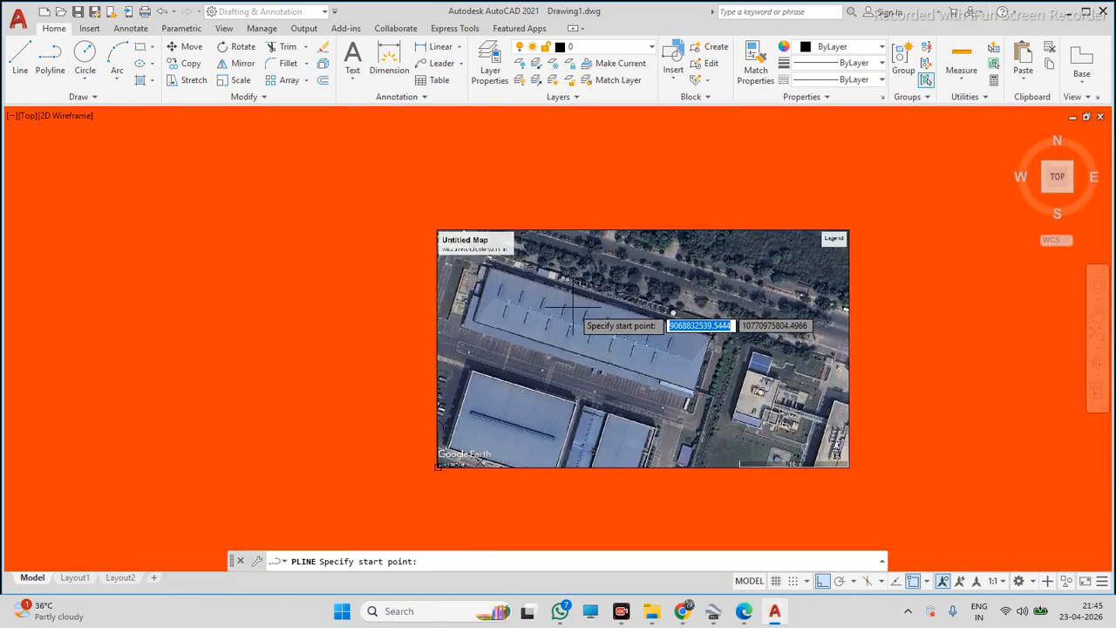
{"action": "scroll", "coordinate": [573, 310], "scroll_direction": "up", "scroll_amount": 3}
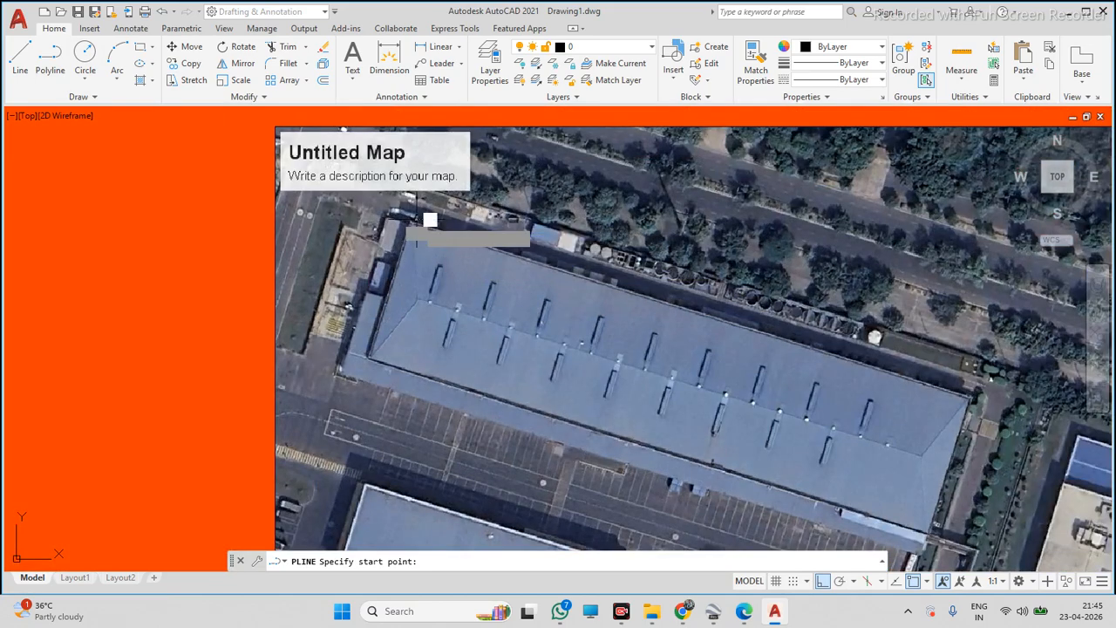
{"action": "left_click", "coordinate": [417, 228]}
{"action": "scroll", "coordinate": [417, 229], "scroll_direction": "down", "scroll_amount": 3}
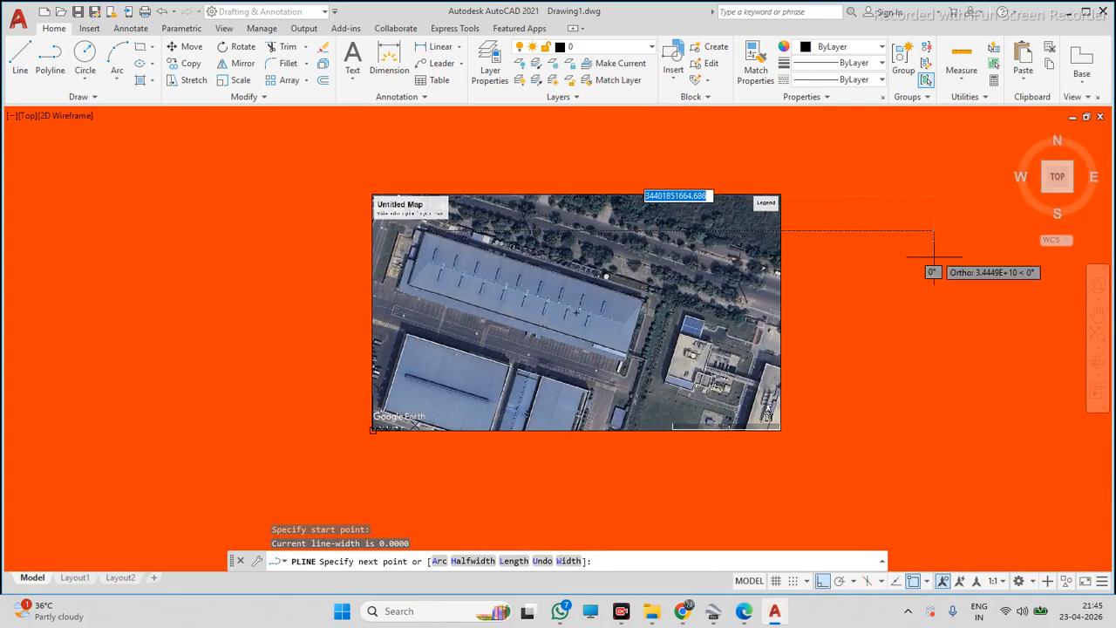
{"action": "scroll", "coordinate": [868, 222], "scroll_direction": "up", "scroll_amount": 2}
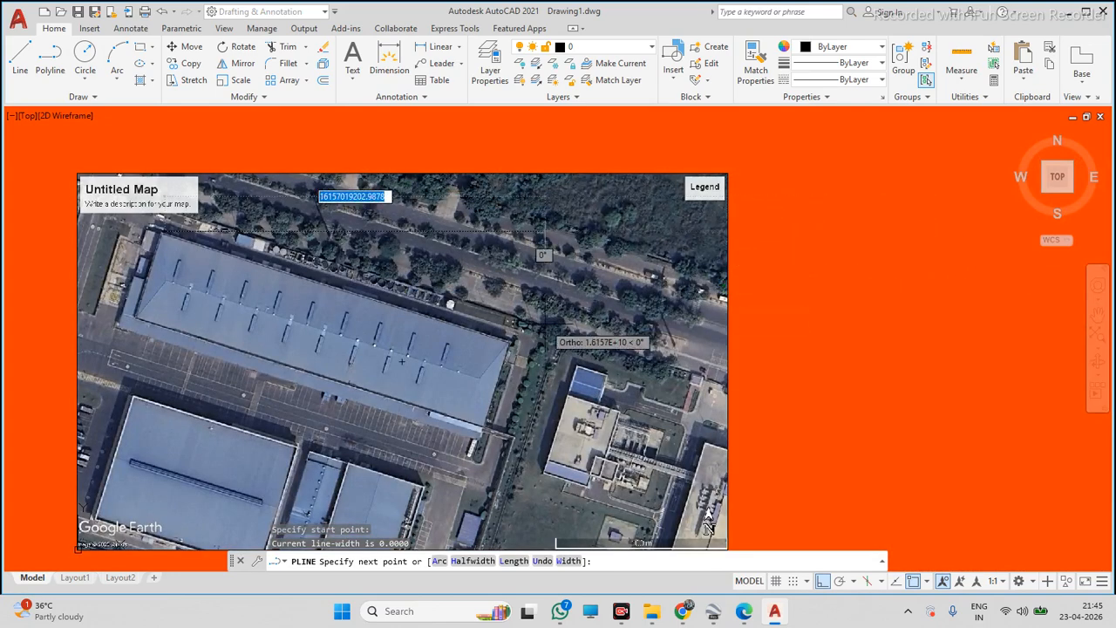
{"action": "key", "text": "Escape"}
{"action": "scroll", "coordinate": [610, 318], "scroll_direction": "down", "scroll_amount": 3}
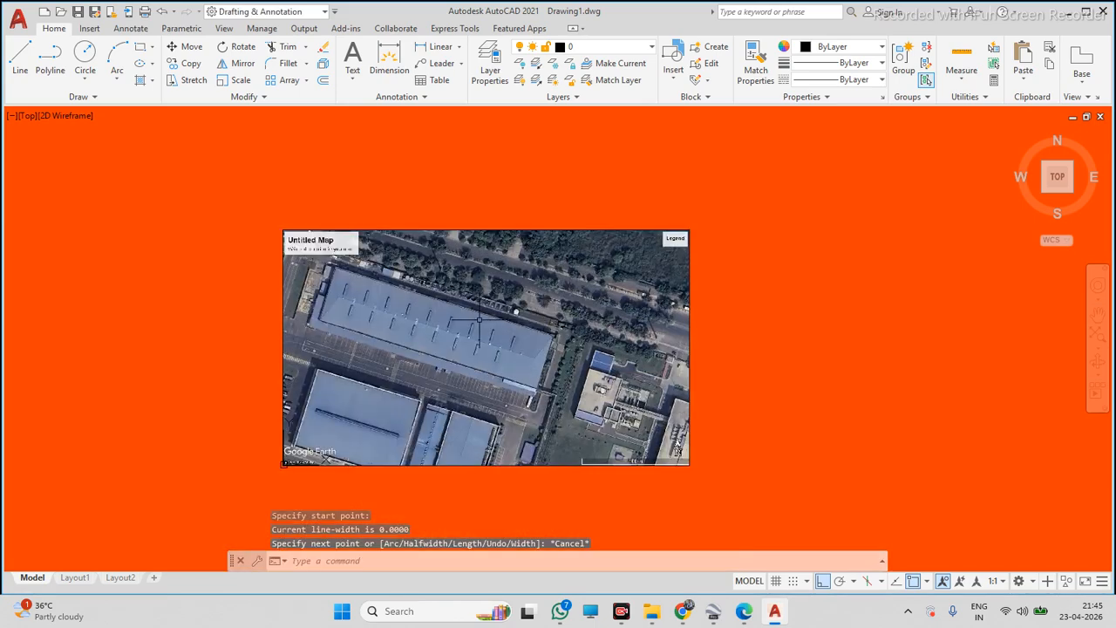
{"action": "scroll", "coordinate": [486, 313], "scroll_direction": "up", "scroll_amount": 3}
{"action": "left_click", "coordinate": [50, 61]}
{"action": "scroll", "coordinate": [331, 237], "scroll_direction": "down", "scroll_amount": 3}
{"action": "scroll", "coordinate": [315, 209], "scroll_direction": "up", "scroll_amount": 3}
{"action": "left_click", "coordinate": [319, 221]}
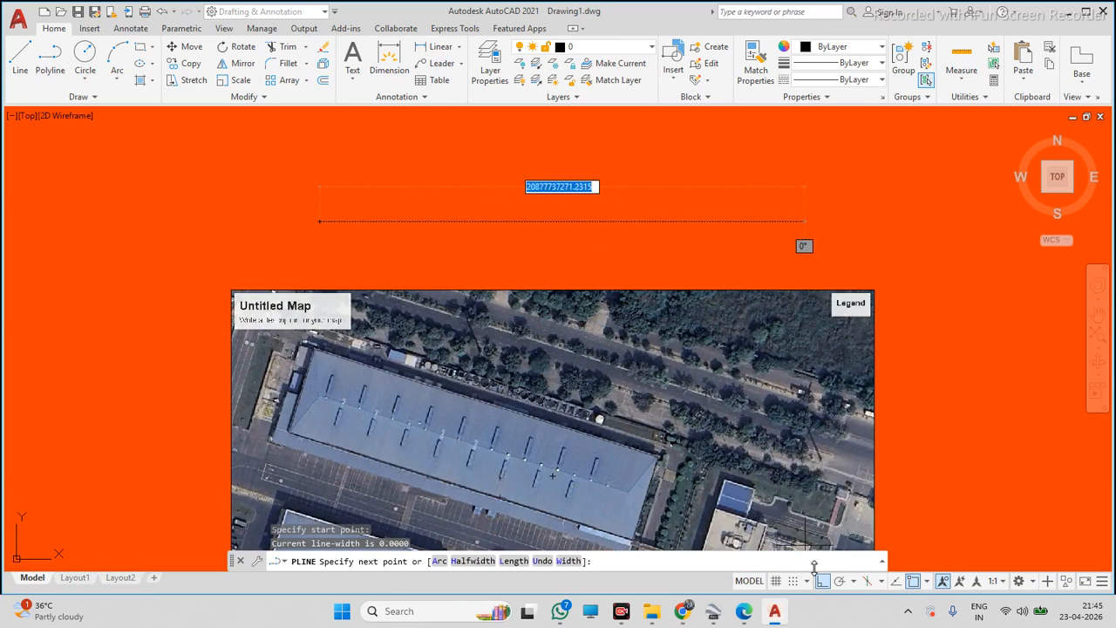
{"action": "key", "text": "F8"}
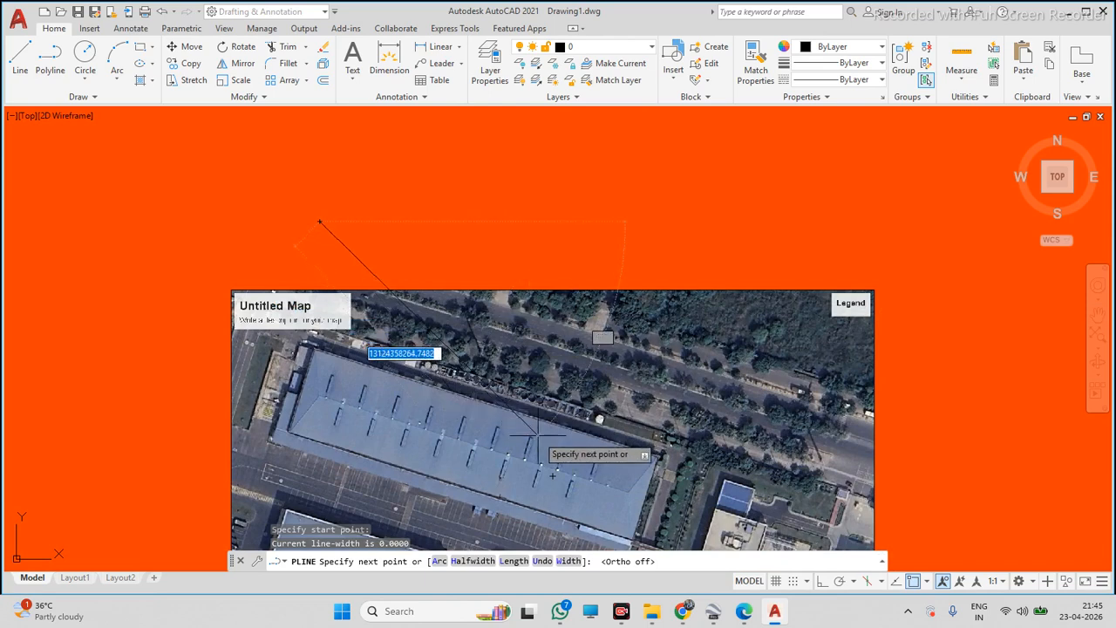
{"action": "key", "text": "Escape"}
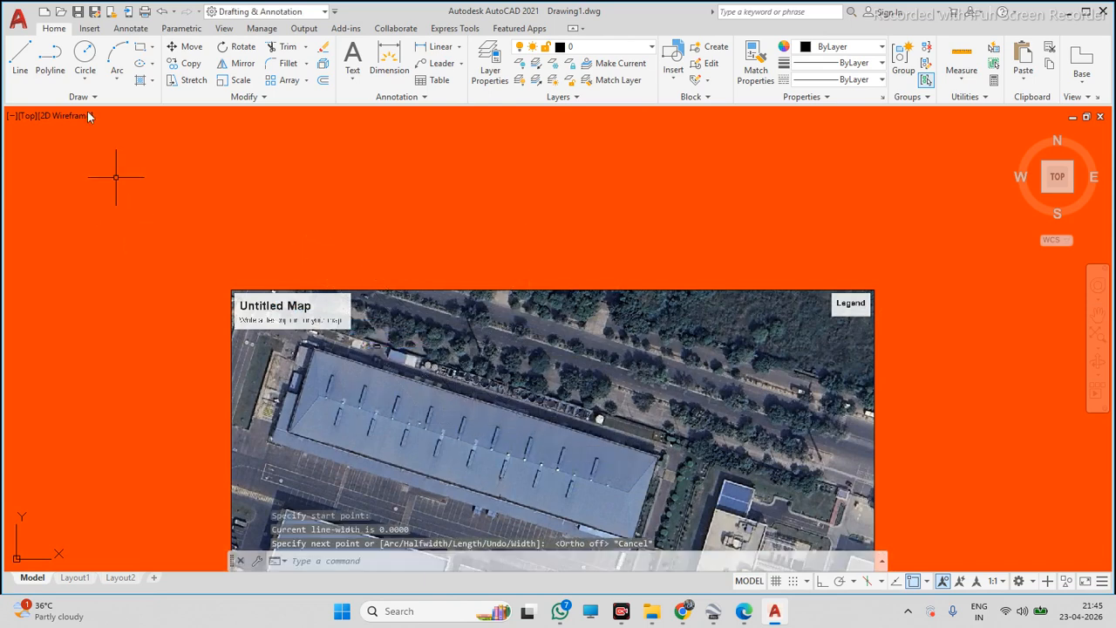
Trace the warehouse roof's long southern edge with a polyline segment between its two corners, then select it
{"action": "left_click", "coordinate": [50, 61]}
{"action": "scroll", "coordinate": [283, 436], "scroll_direction": "up", "scroll_amount": 5}
{"action": "scroll", "coordinate": [330, 334], "scroll_direction": "down", "scroll_amount": 6}
{"action": "scroll", "coordinate": [334, 415], "scroll_direction": "up", "scroll_amount": 6}
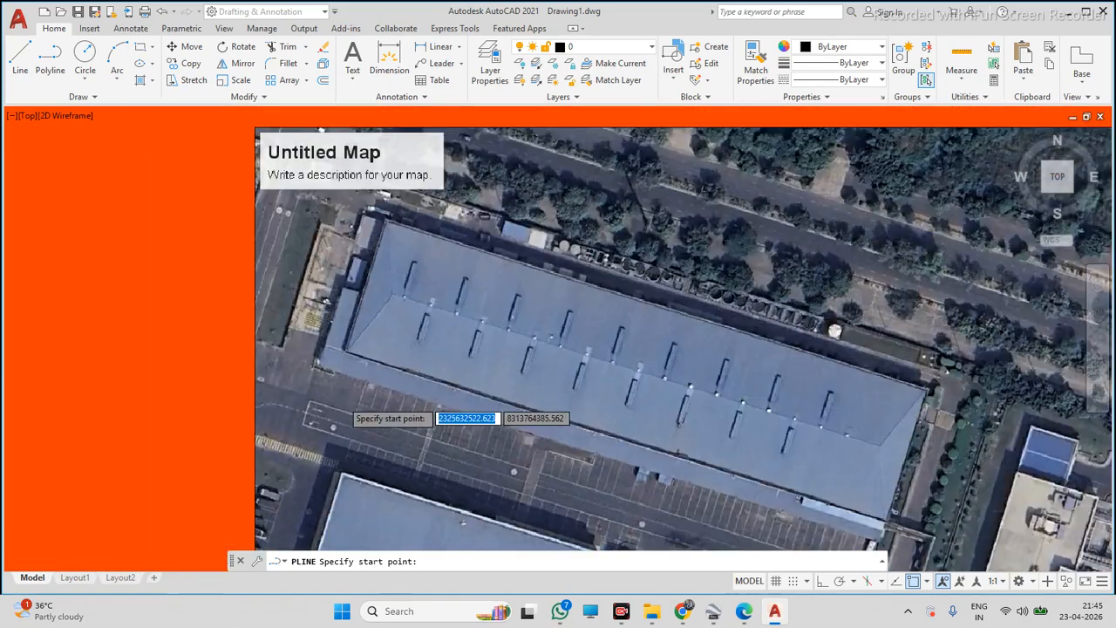
{"action": "left_click", "coordinate": [346, 268]}
{"action": "scroll", "coordinate": [347, 268], "scroll_direction": "down", "scroll_amount": 2}
{"action": "scroll", "coordinate": [302, 281], "scroll_direction": "down", "scroll_amount": 5}
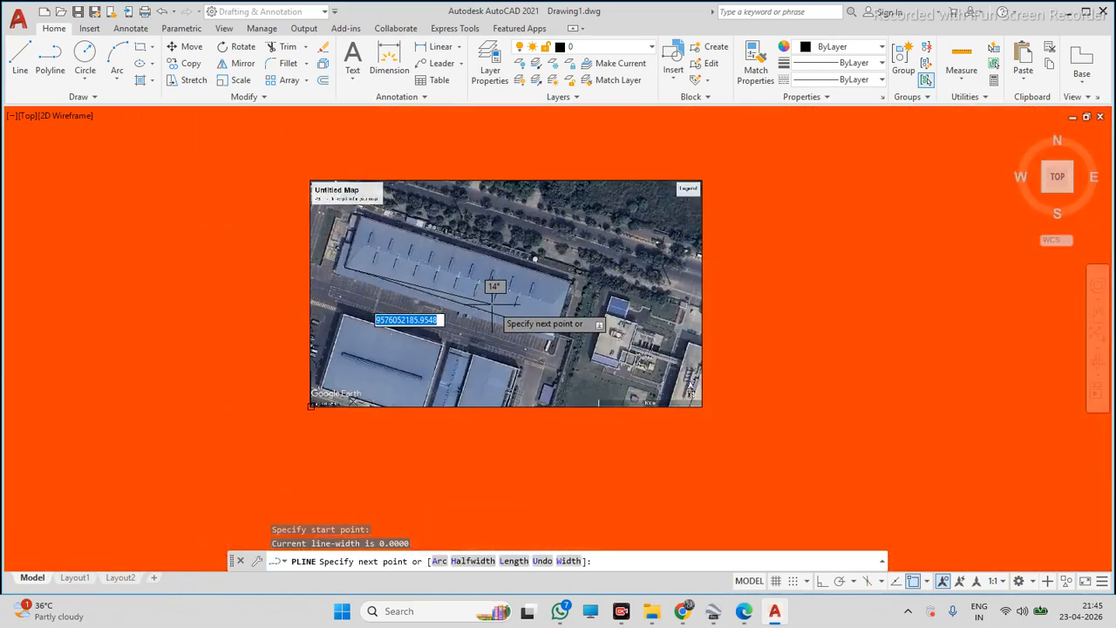
{"action": "scroll", "coordinate": [563, 337], "scroll_direction": "up", "scroll_amount": 5}
{"action": "scroll", "coordinate": [606, 340], "scroll_direction": "down", "scroll_amount": 3}
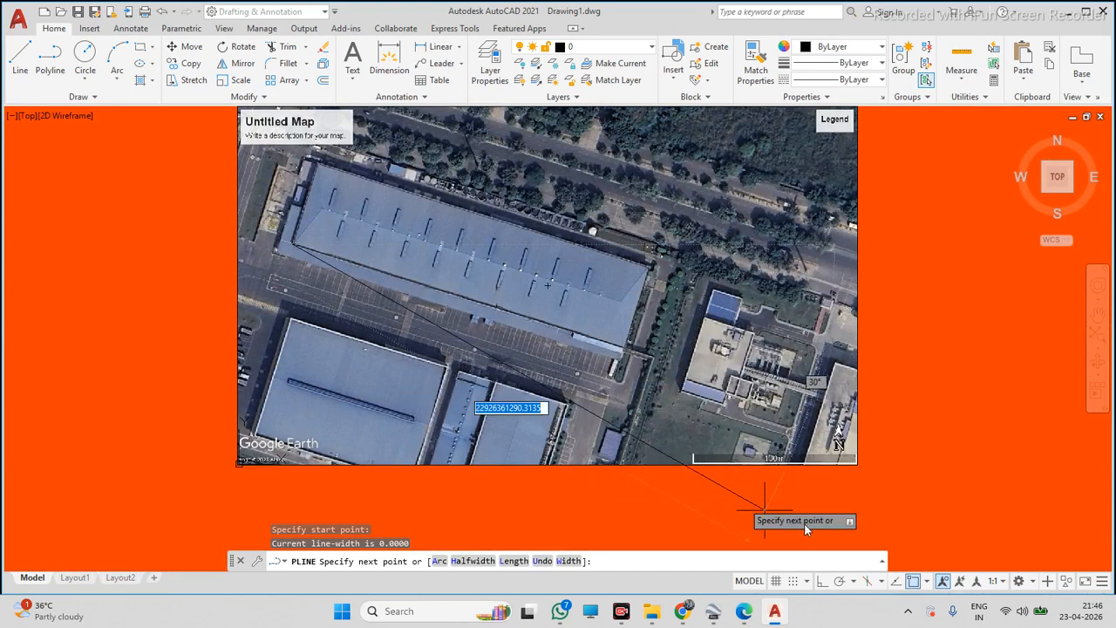
{"action": "left_click", "coordinate": [822, 581]}
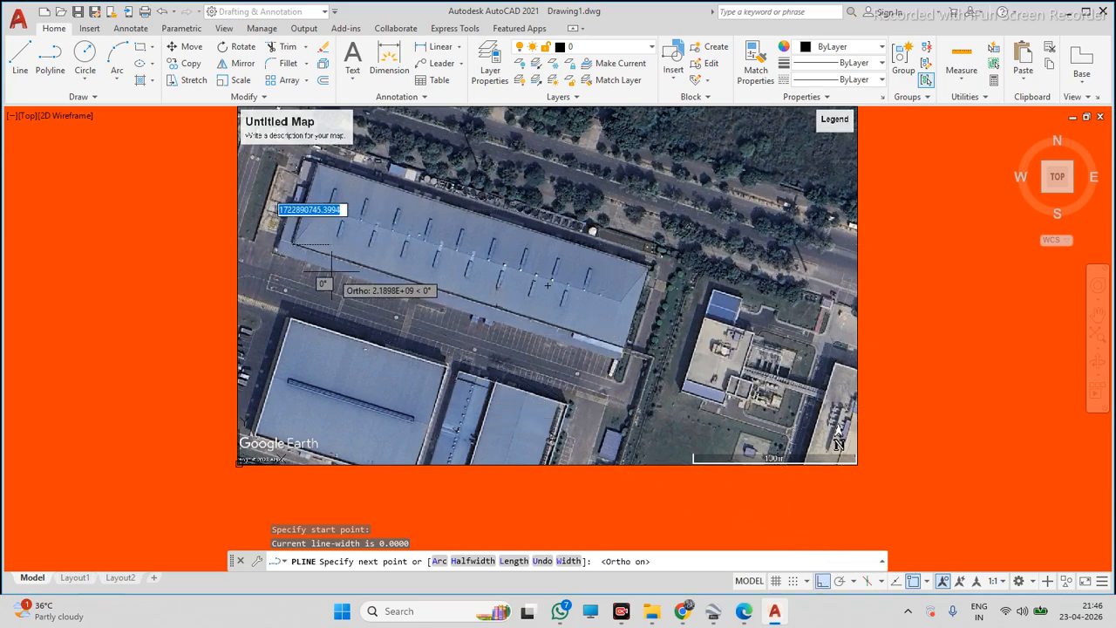
{"action": "scroll", "coordinate": [342, 260], "scroll_direction": "up", "scroll_amount": 5}
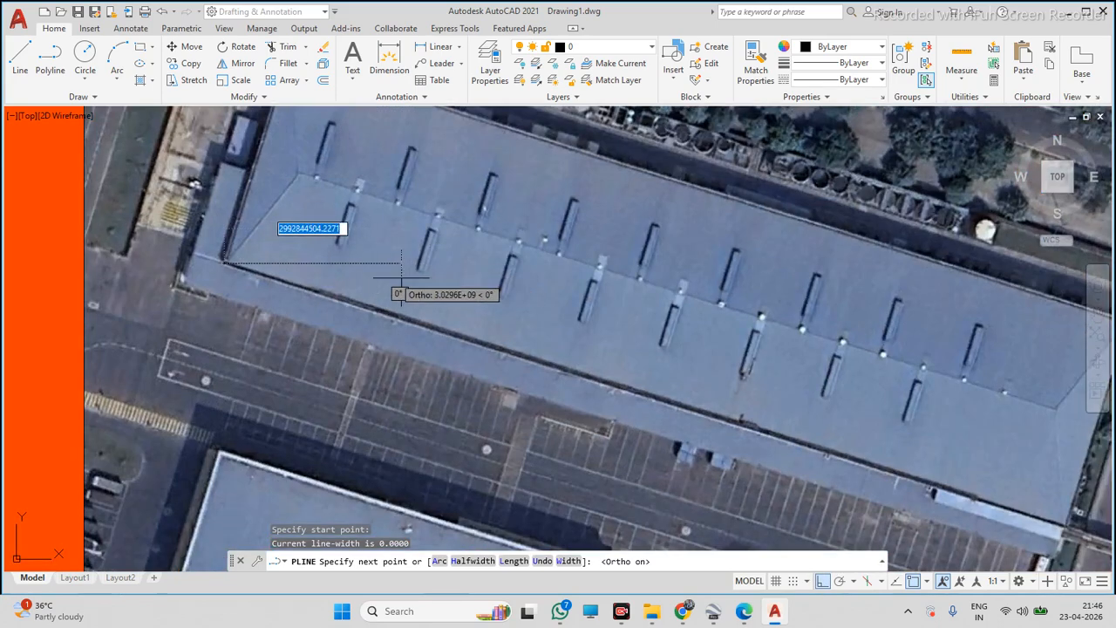
{"action": "left_click", "coordinate": [822, 581]}
{"action": "scroll", "coordinate": [654, 436], "scroll_direction": "down", "scroll_amount": 4}
{"action": "scroll", "coordinate": [767, 471], "scroll_direction": "up", "scroll_amount": 5}
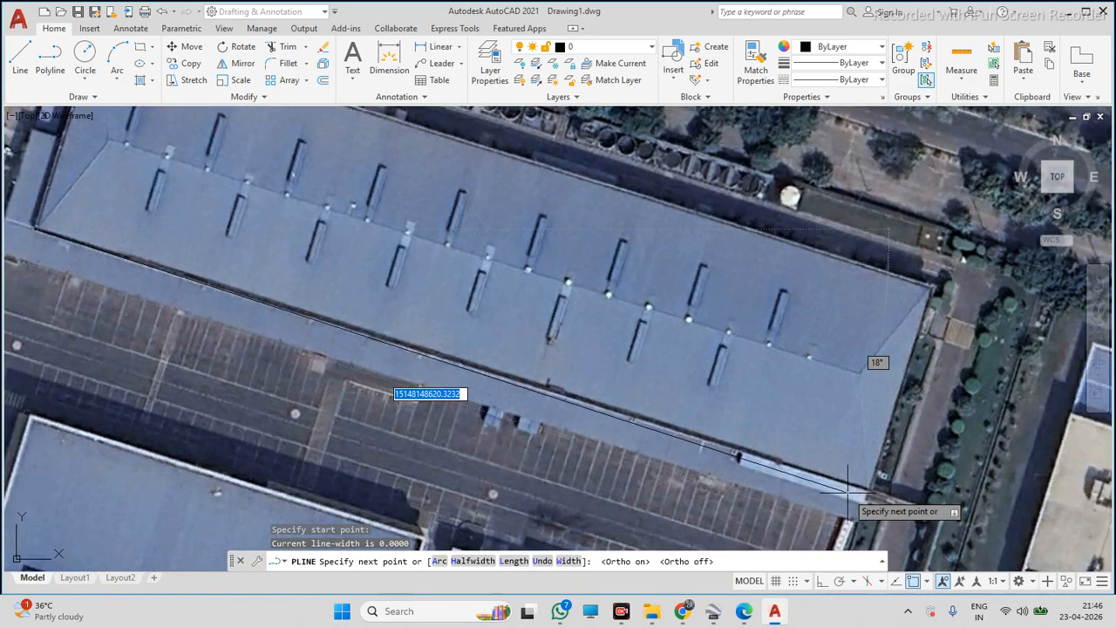
{"action": "scroll", "coordinate": [846, 491], "scroll_direction": "down", "scroll_amount": 4}
{"action": "scroll", "coordinate": [855, 493], "scroll_direction": "up", "scroll_amount": 5}
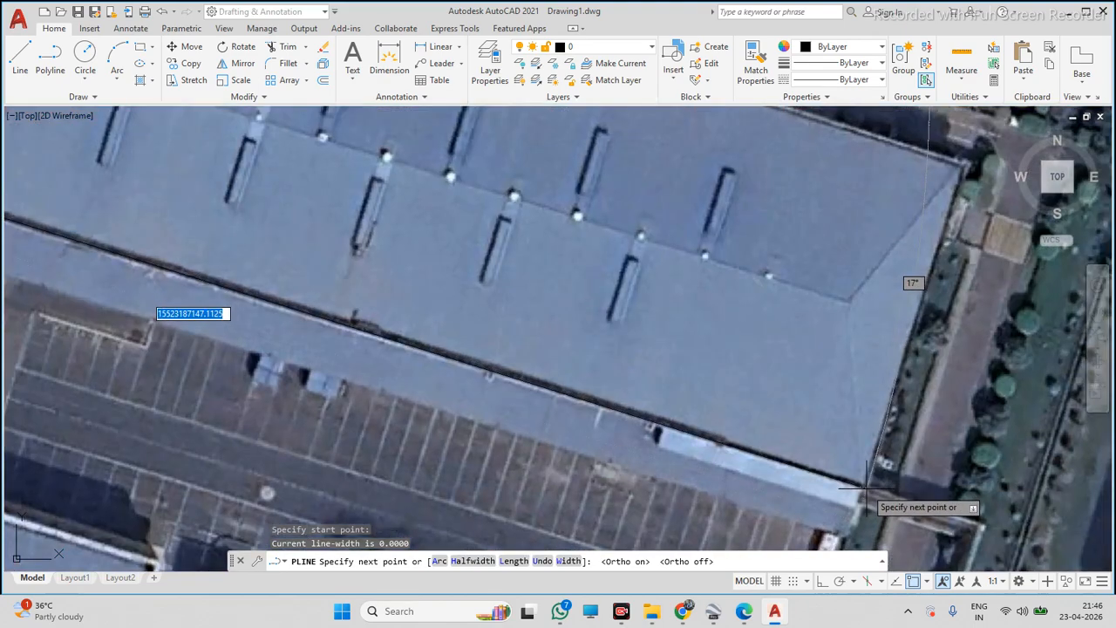
{"action": "key", "text": "Escape"}
{"action": "left_click", "coordinate": [826, 471]}
{"action": "left_click", "coordinate": [796, 478]}
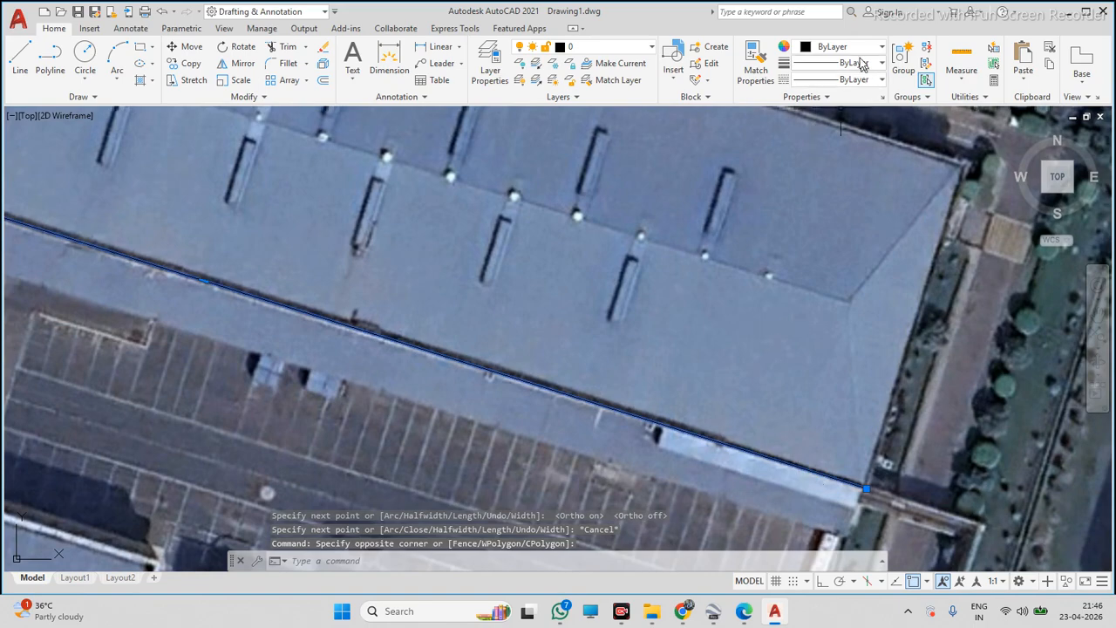
{"action": "scroll", "coordinate": [734, 309], "scroll_direction": "down", "scroll_amount": 2}
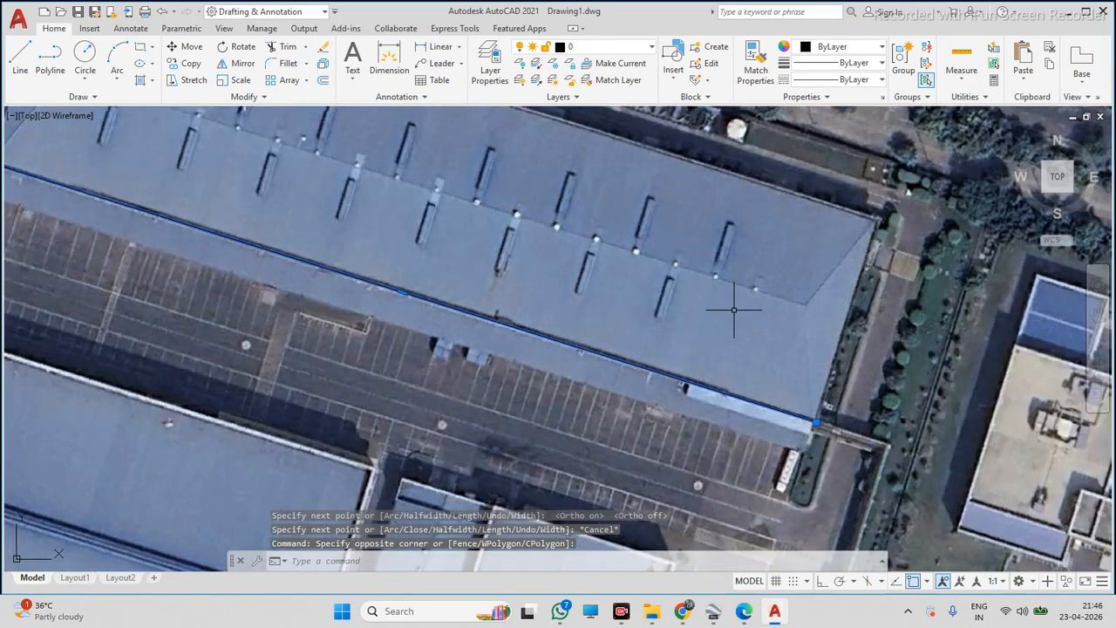
{"action": "scroll", "coordinate": [600, 307], "scroll_direction": "down", "scroll_amount": 2}
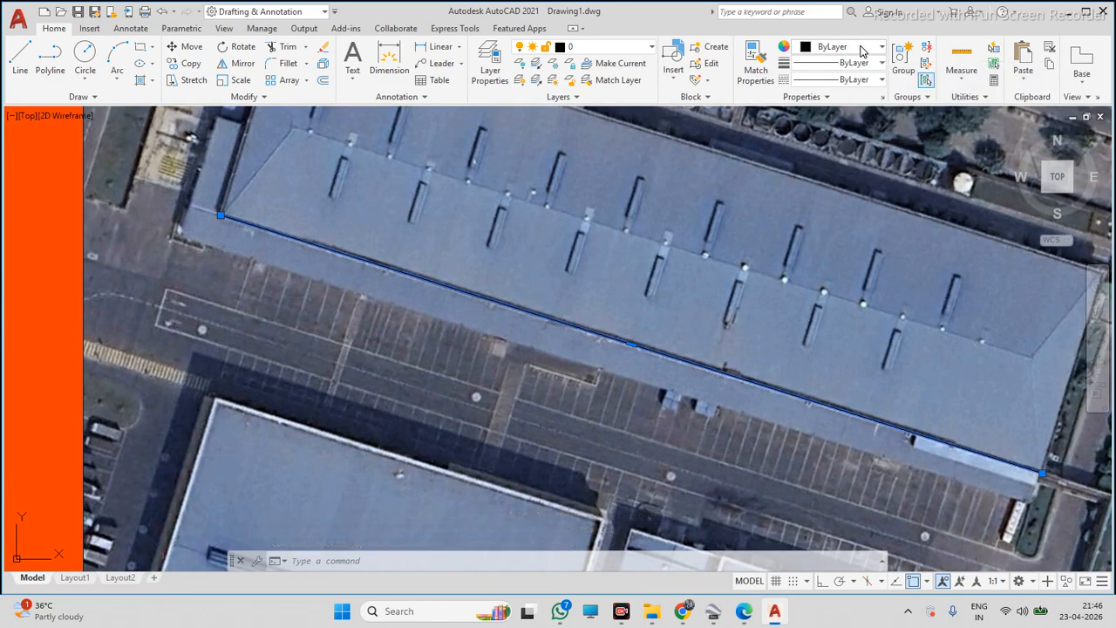
Set the colour of the selected roof-edge polyline to green
{"action": "left_click", "coordinate": [859, 52]}
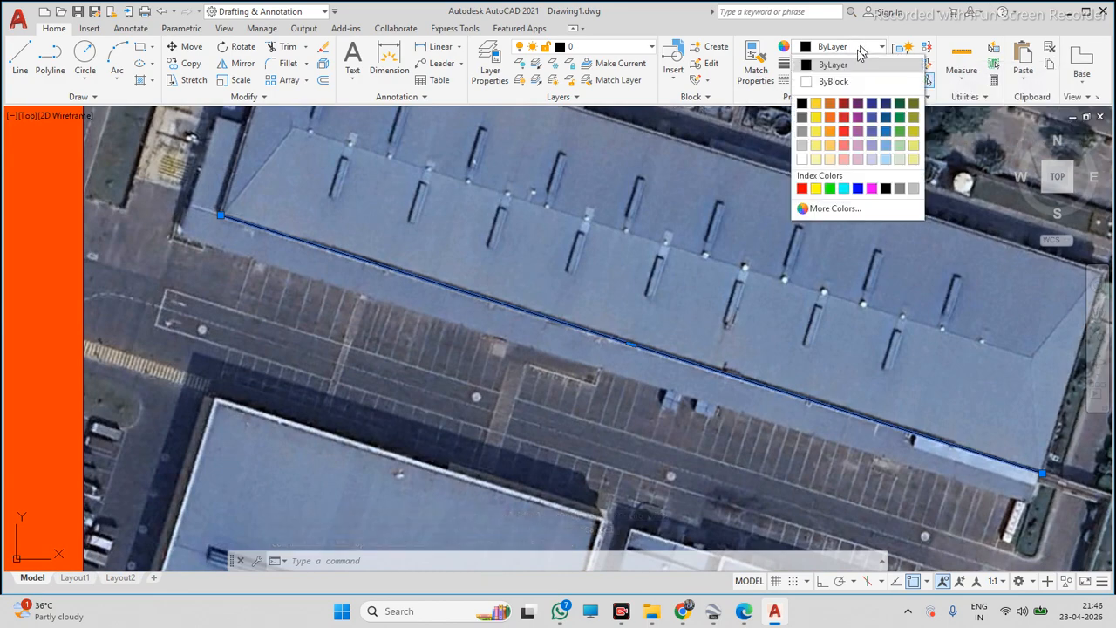
{"action": "left_click", "coordinate": [829, 189]}
{"action": "key", "text": "Escape"}
Zoom in closely along the green edge line to check how it follows the roof's southern edge
{"action": "scroll", "coordinate": [724, 321], "scroll_direction": "down", "scroll_amount": 3}
{"action": "scroll", "coordinate": [717, 317], "scroll_direction": "up", "scroll_amount": 5}
{"action": "left_click", "coordinate": [721, 319]}
{"action": "scroll", "coordinate": [698, 329], "scroll_direction": "down", "scroll_amount": 5}
{"action": "scroll", "coordinate": [656, 342], "scroll_direction": "down", "scroll_amount": 3}
{"action": "key", "text": "Escape"}
{"action": "scroll", "coordinate": [715, 357], "scroll_direction": "up", "scroll_amount": 6}
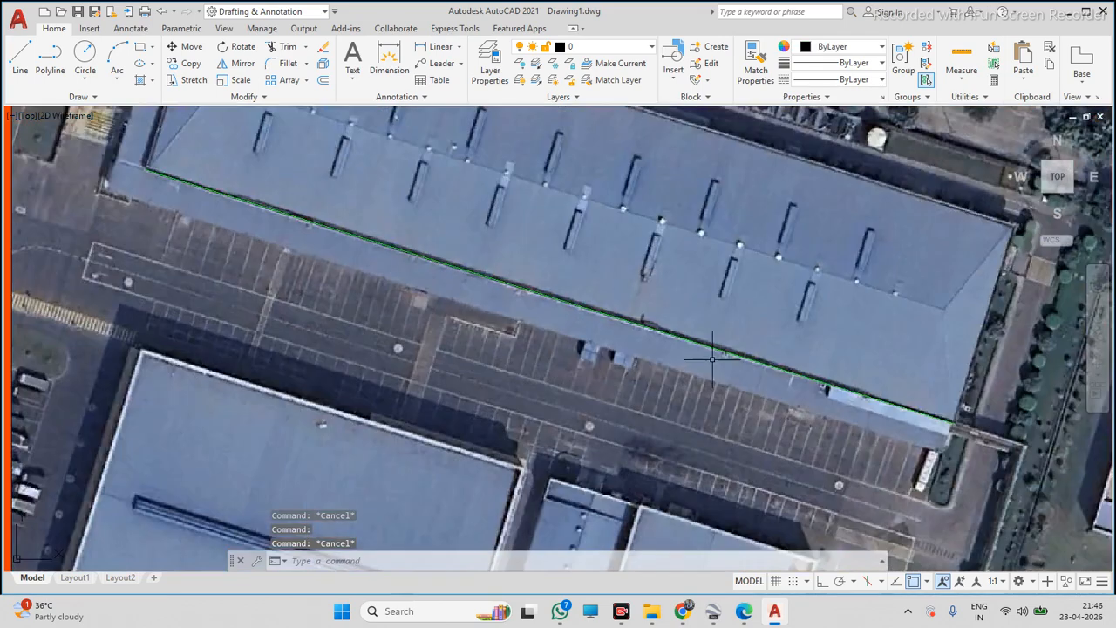
{"action": "scroll", "coordinate": [738, 357], "scroll_direction": "up", "scroll_amount": 5}
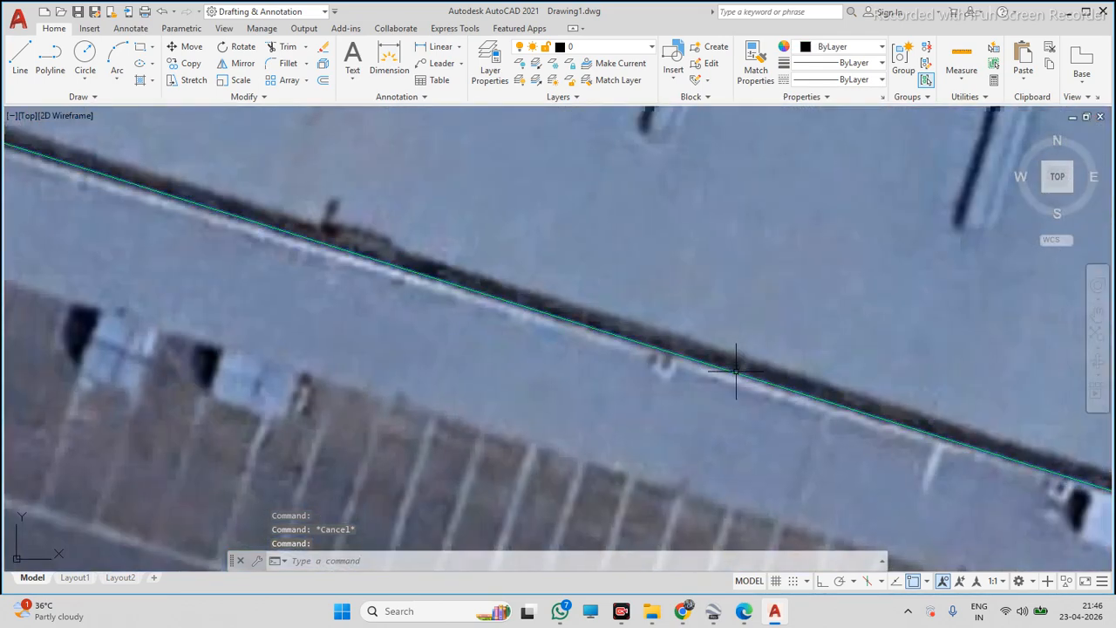
{"action": "left_click", "coordinate": [736, 367]}
{"action": "scroll", "coordinate": [737, 367], "scroll_direction": "down", "scroll_amount": 5}
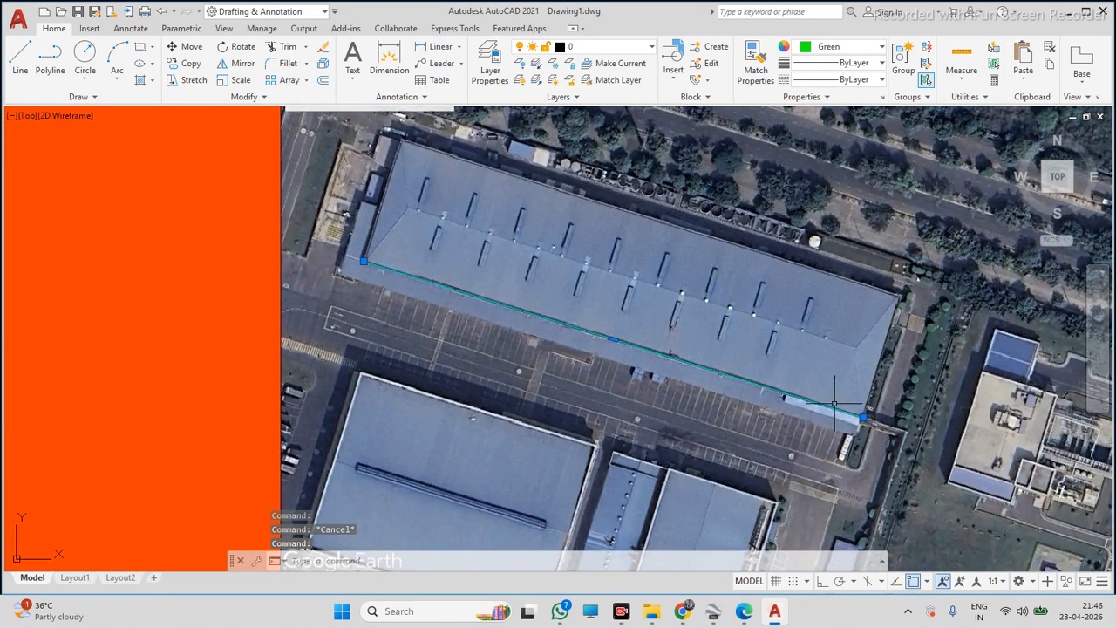
Try to stretch the edge line's eastern endpoint grip
{"action": "scroll", "coordinate": [842, 409], "scroll_direction": "up", "scroll_amount": 5}
{"action": "left_click", "coordinate": [938, 405]}
{"action": "scroll", "coordinate": [938, 406], "scroll_direction": "up", "scroll_amount": 4}
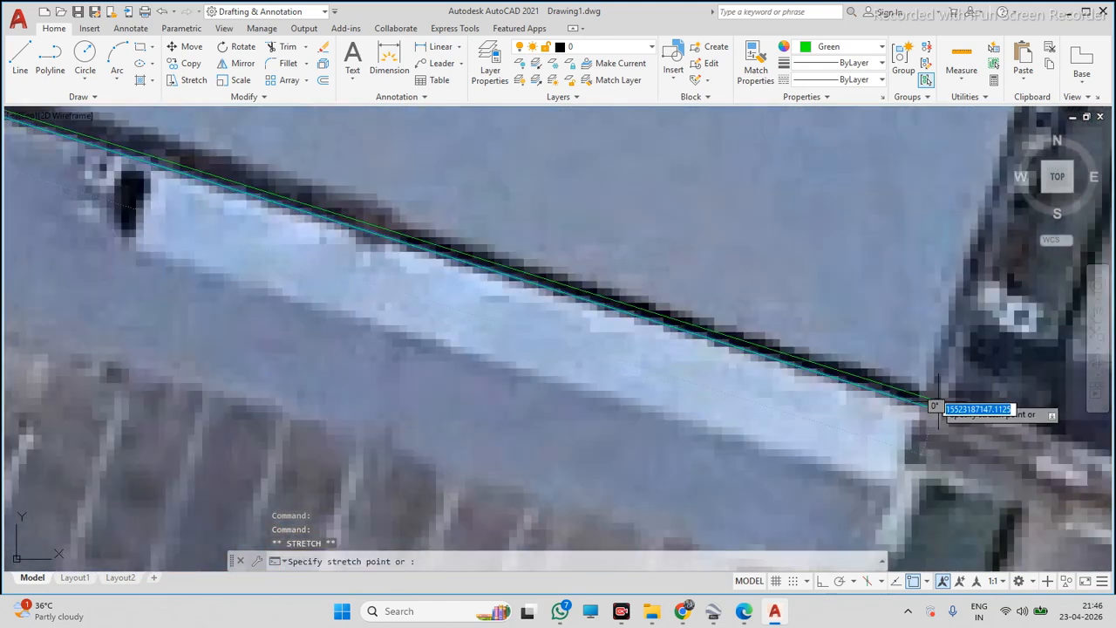
{"action": "key", "text": "Escape"}
{"action": "scroll", "coordinate": [913, 392], "scroll_direction": "down", "scroll_amount": 8}
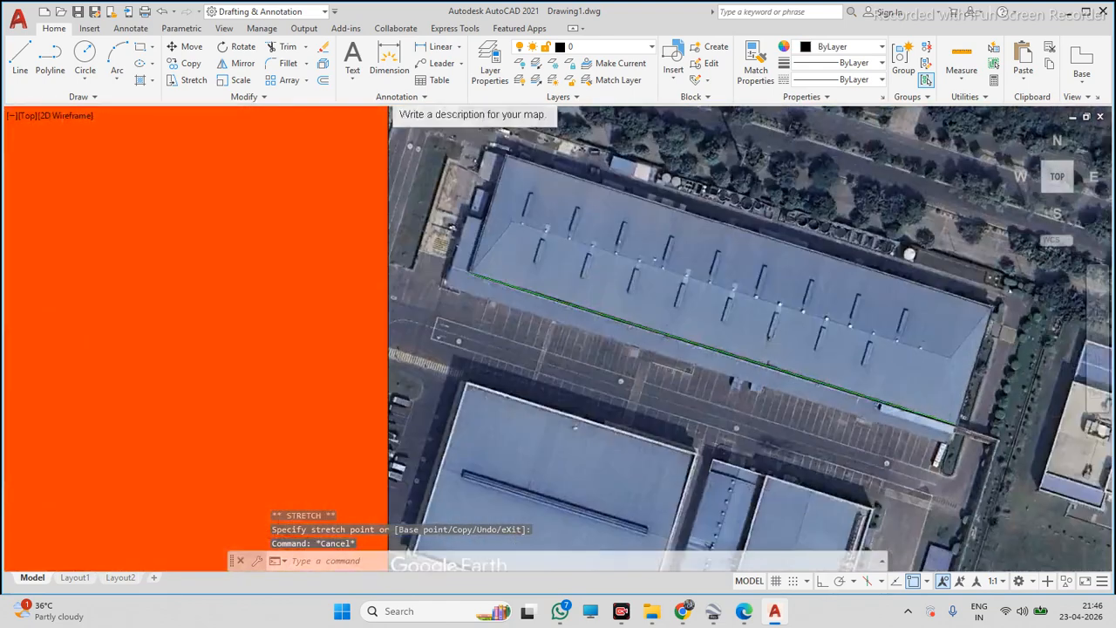
{"action": "scroll", "coordinate": [832, 403], "scroll_direction": "up", "scroll_amount": 4}
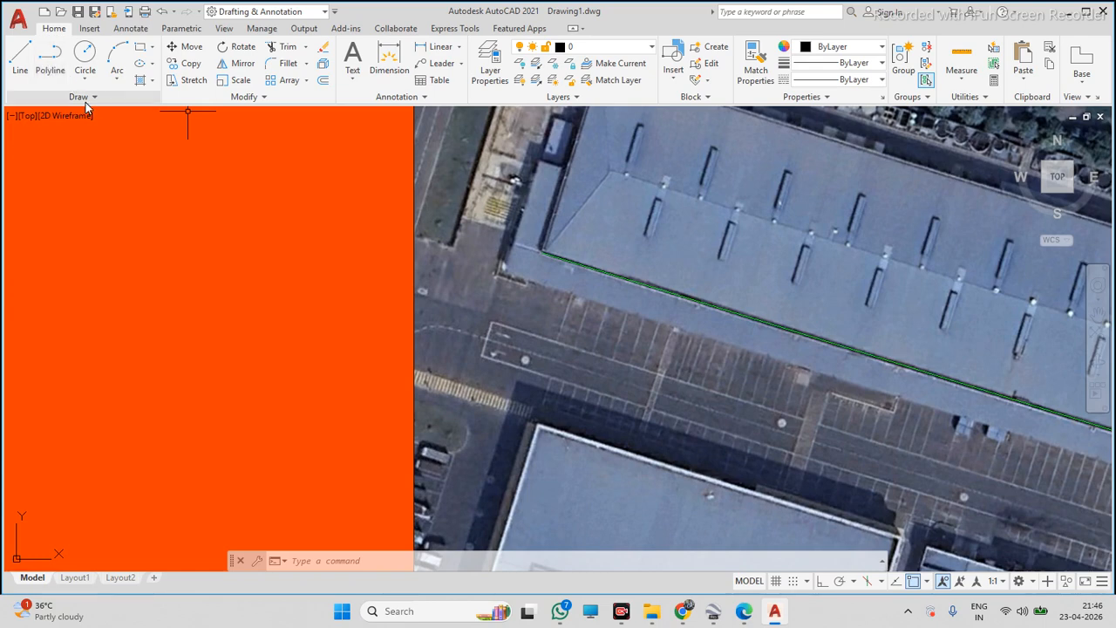
Draw a closed four-sided practice shape with the Line tool in the empty orange area
{"action": "left_click", "coordinate": [163, 246]}
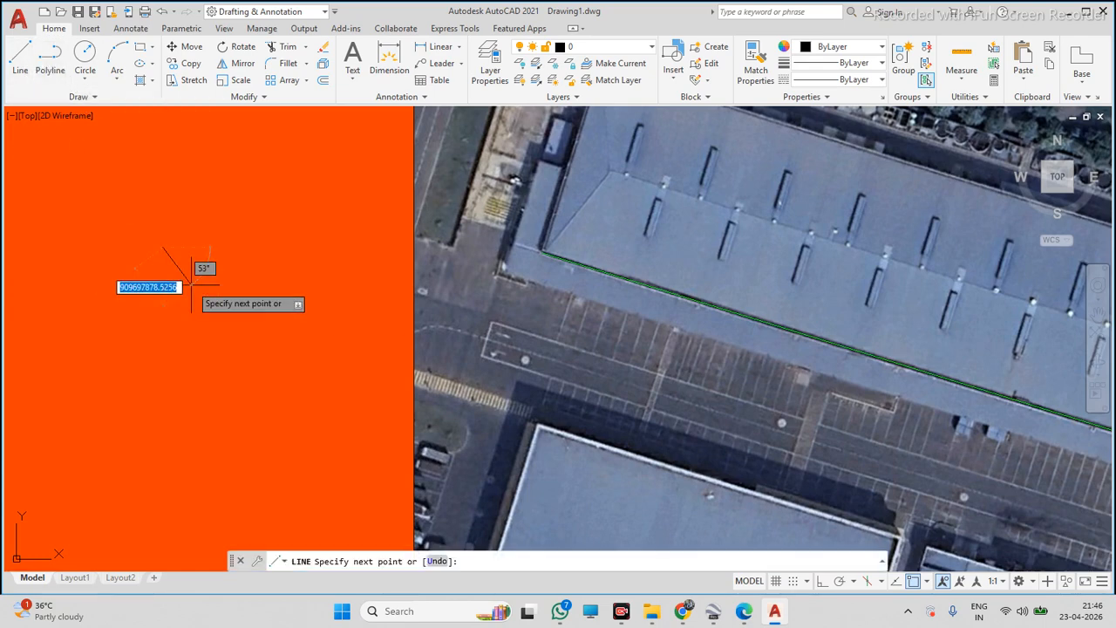
{"action": "left_click", "coordinate": [208, 279]}
{"action": "left_click", "coordinate": [162, 317]}
{"action": "left_click", "coordinate": [143, 258]}
{"action": "left_click", "coordinate": [163, 247]}
{"action": "key", "text": "Escape"}
Select the practice shape's individual line segments one by one to examine how they are picked
{"action": "scroll", "coordinate": [162, 262], "scroll_direction": "up", "scroll_amount": 4}
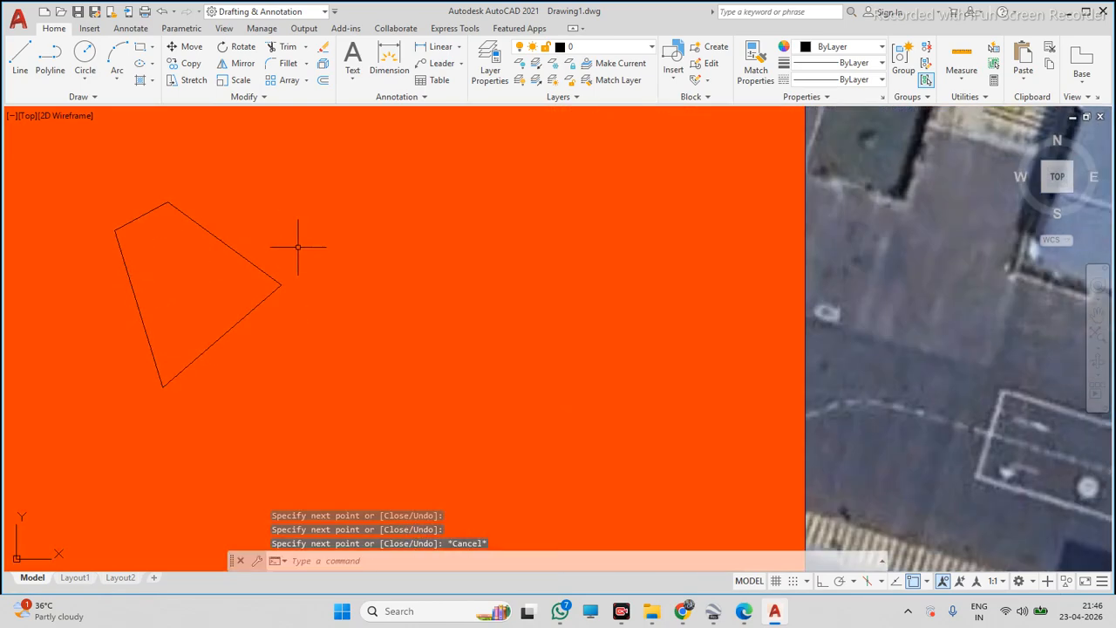
{"action": "scroll", "coordinate": [296, 244], "scroll_direction": "down", "scroll_amount": 2}
{"action": "scroll", "coordinate": [304, 250], "scroll_direction": "up", "scroll_amount": 2}
{"action": "left_click", "coordinate": [293, 248]}
{"action": "left_click", "coordinate": [233, 280]}
{"action": "left_click", "coordinate": [279, 329]}
{"action": "left_click", "coordinate": [207, 318]}
{"action": "left_click", "coordinate": [224, 311]}
{"action": "left_click", "coordinate": [125, 319]}
{"action": "left_click", "coordinate": [163, 235]}
{"action": "left_click", "coordinate": [153, 201]}
{"action": "key", "text": "Escape"}
{"action": "scroll", "coordinate": [231, 257], "scroll_direction": "down", "scroll_amount": 5}
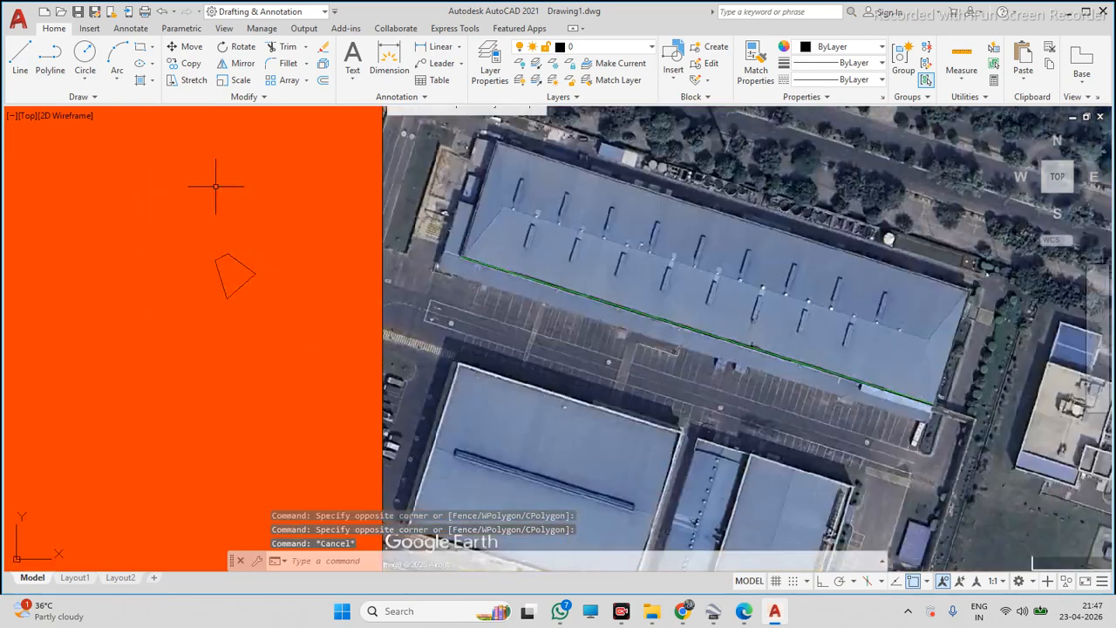
Draw a closed four-sided practice shape with the Polyline tool beside the first one
{"action": "left_click", "coordinate": [50, 57]}
{"action": "scroll", "coordinate": [191, 183], "scroll_direction": "up", "scroll_amount": 4}
{"action": "left_click", "coordinate": [346, 256]}
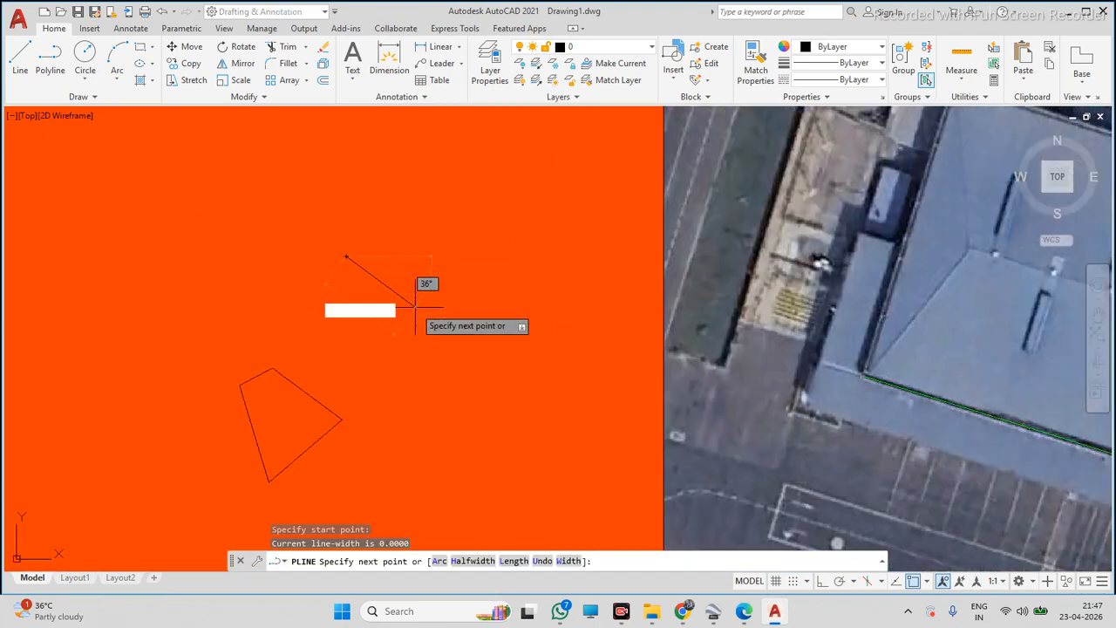
{"action": "left_click", "coordinate": [430, 318]}
{"action": "left_click", "coordinate": [364, 366]}
{"action": "left_click", "coordinate": [315, 285]}
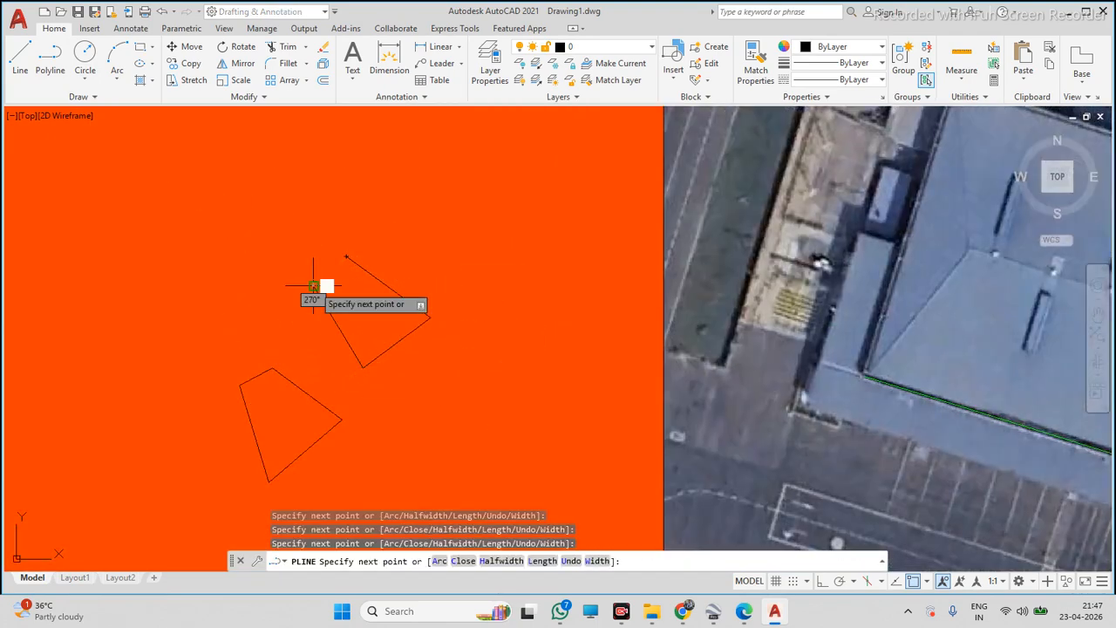
{"action": "left_click", "coordinate": [346, 256]}
{"action": "key", "text": "Escape"}
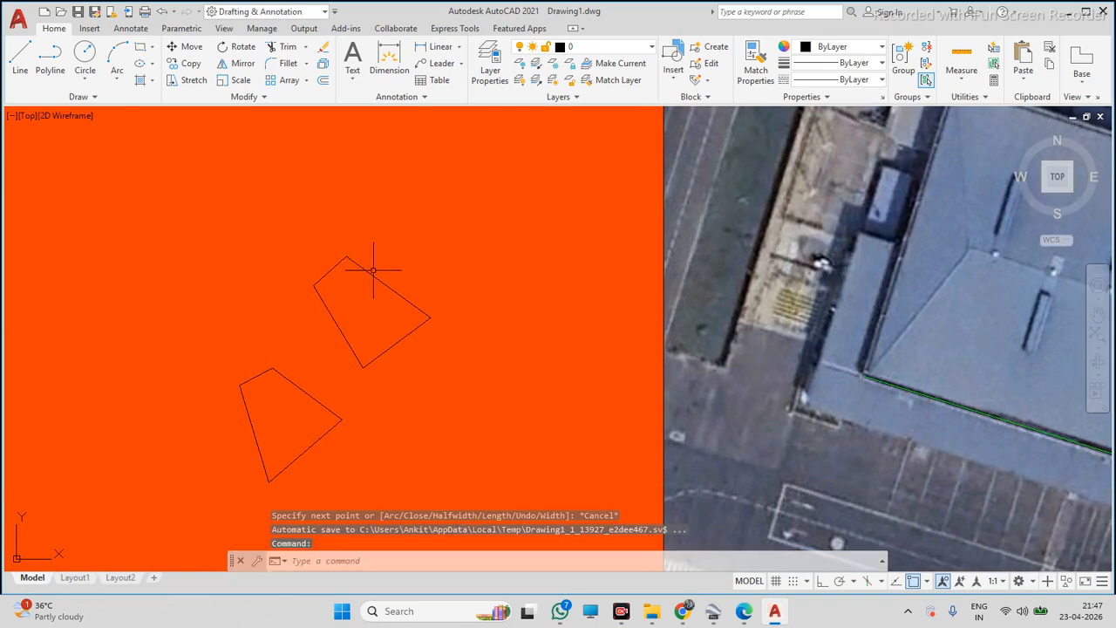
Select the polyline shape and the line-built shape in turn to compare how each is picked
{"action": "left_click", "coordinate": [394, 282]}
{"action": "left_click", "coordinate": [370, 297]}
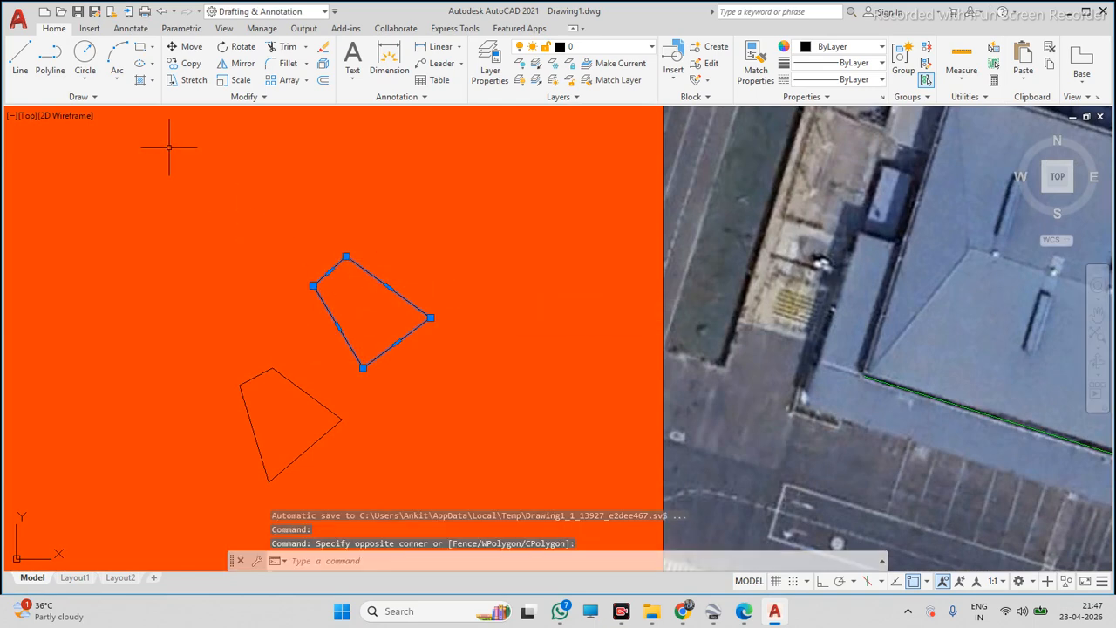
{"action": "key", "text": "Escape"}
{"action": "left_click", "coordinate": [405, 265]}
{"action": "left_click", "coordinate": [374, 292]}
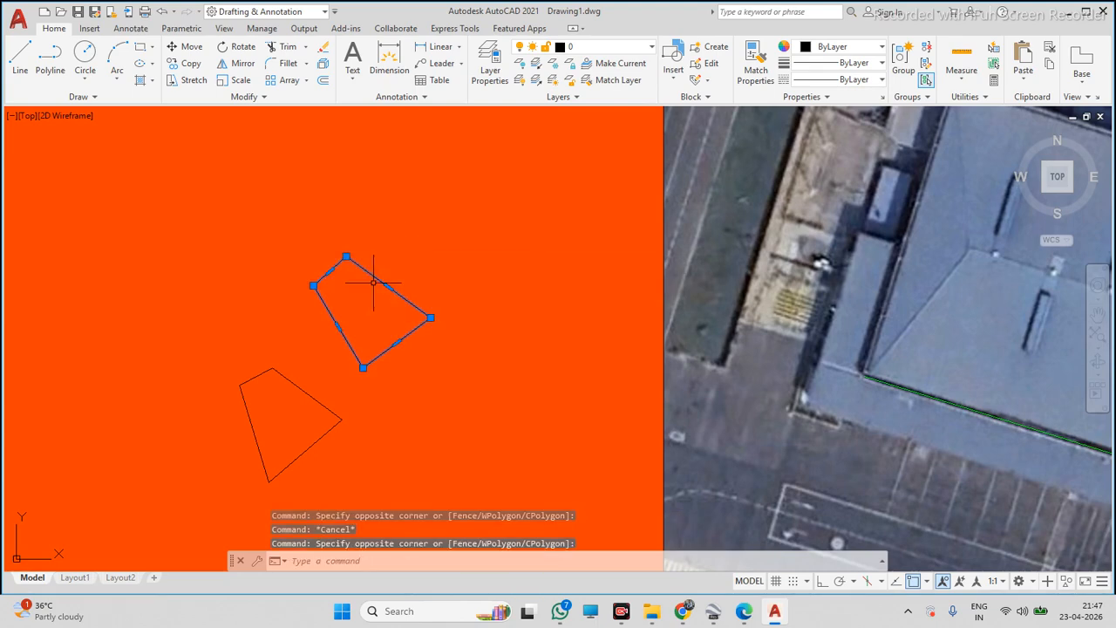
{"action": "key", "text": "Escape"}
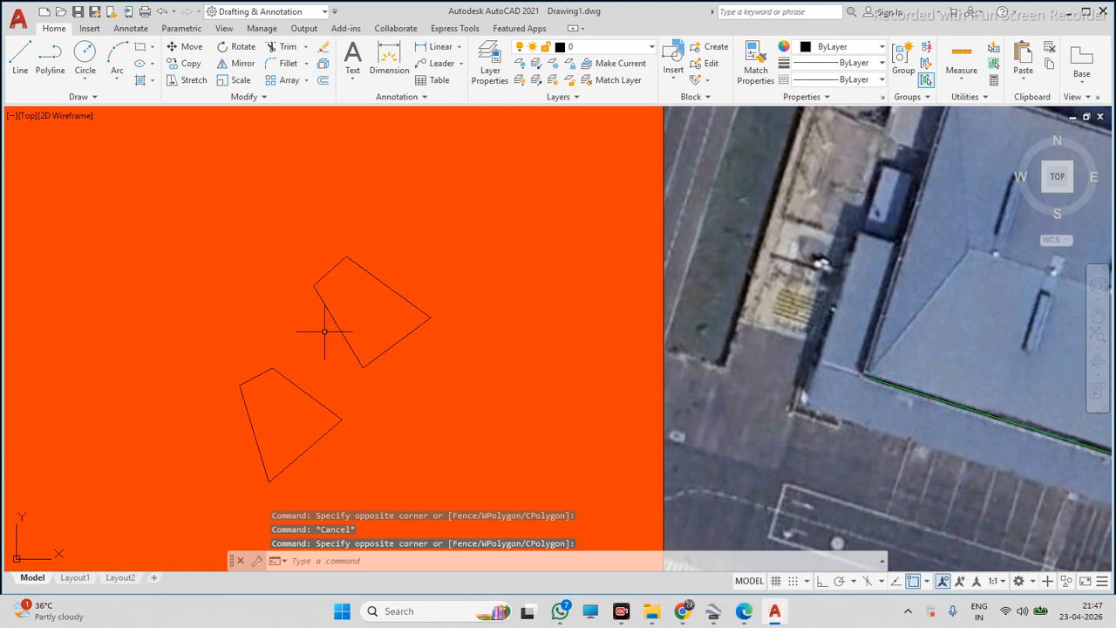
{"action": "scroll", "coordinate": [325, 330], "scroll_direction": "up", "scroll_amount": 5}
{"action": "left_click", "coordinate": [322, 363]}
{"action": "left_click", "coordinate": [278, 416]}
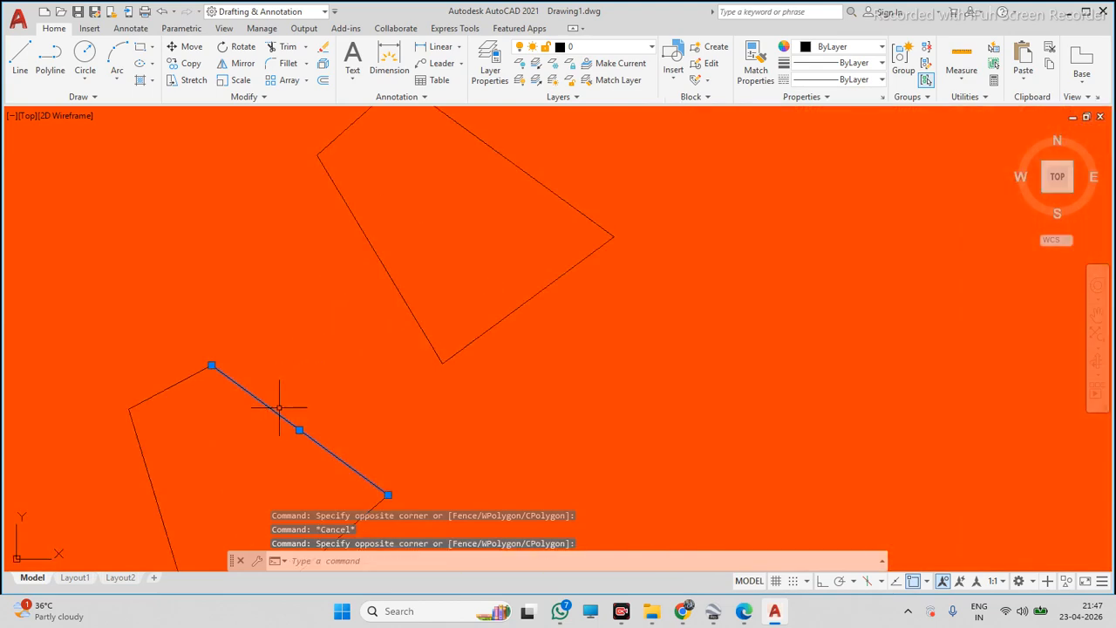
{"action": "scroll", "coordinate": [293, 360], "scroll_direction": "down", "scroll_amount": 4}
{"action": "scroll", "coordinate": [284, 493], "scroll_direction": "up", "scroll_amount": 2}
{"action": "left_click", "coordinate": [334, 399]}
{"action": "left_click", "coordinate": [302, 393]}
{"action": "left_click", "coordinate": [268, 361]}
{"action": "left_click", "coordinate": [208, 379]}
{"action": "left_click", "coordinate": [215, 315]}
{"action": "left_click", "coordinate": [204, 295]}
{"action": "key", "text": "Escape"}
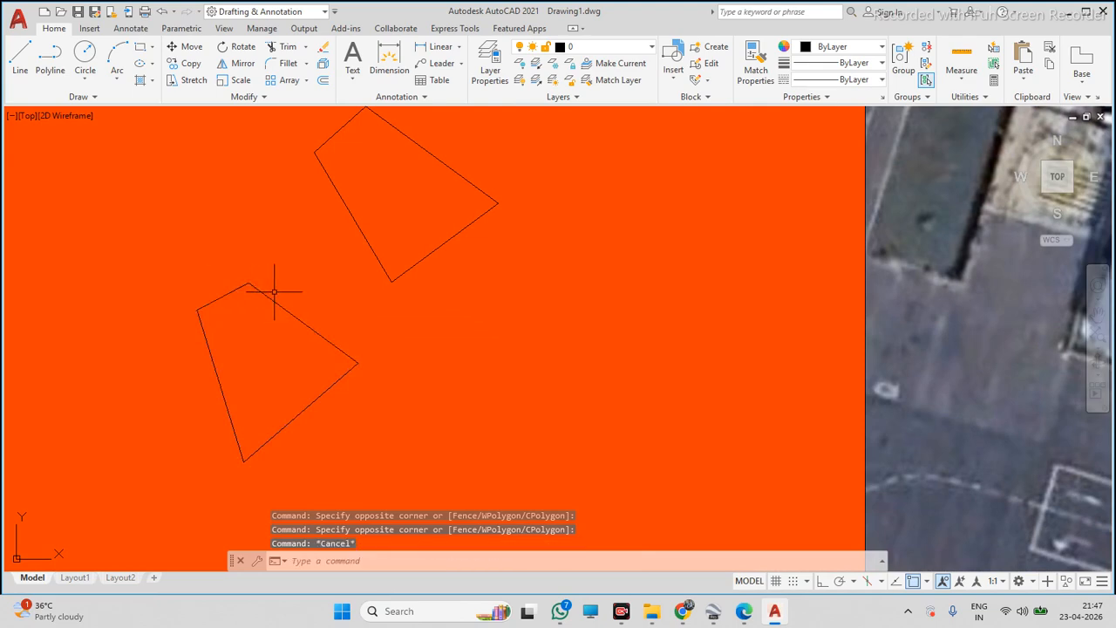
{"action": "scroll", "coordinate": [411, 311], "scroll_direction": "down", "scroll_amount": 4}
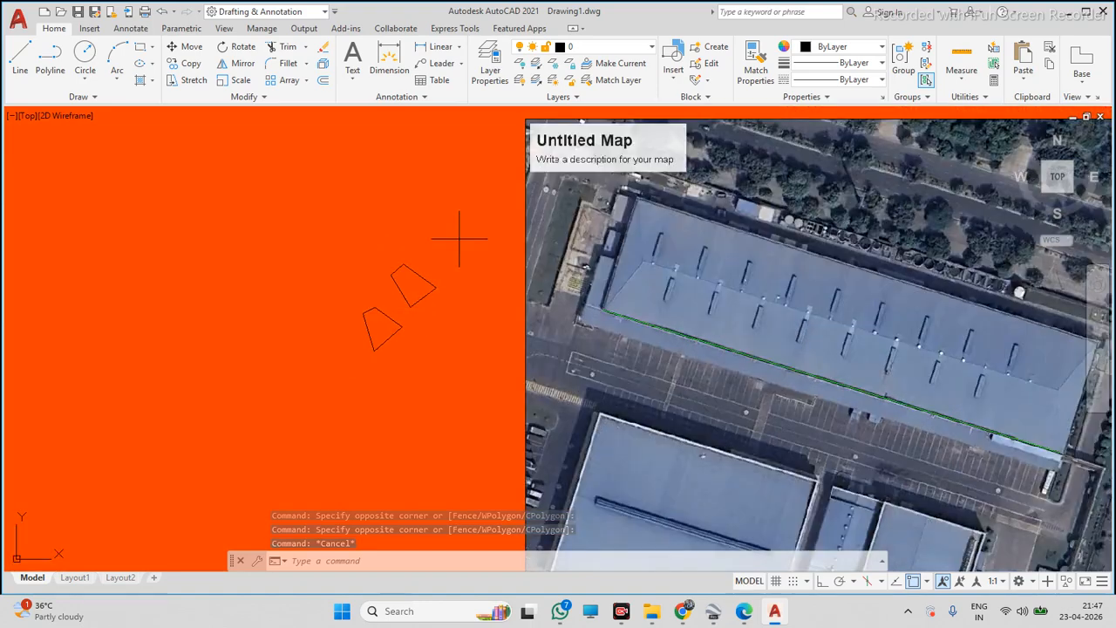
{"action": "left_click", "coordinate": [459, 239]}
{"action": "left_click", "coordinate": [340, 364]}
{"action": "key", "text": "Escape"}
{"action": "scroll", "coordinate": [410, 273], "scroll_direction": "up", "scroll_amount": 5}
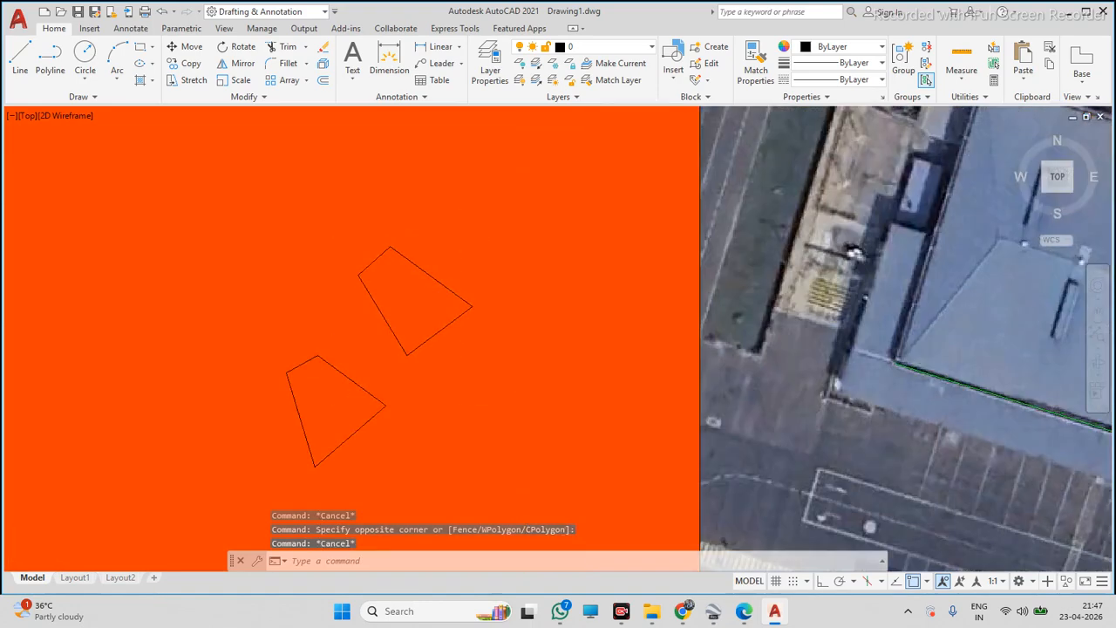
Select all segments of both practice shapes and delete them
{"action": "left_click", "coordinate": [406, 296]}
{"action": "scroll", "coordinate": [505, 250], "scroll_direction": "down", "scroll_amount": 4}
{"action": "scroll", "coordinate": [426, 331], "scroll_direction": "up", "scroll_amount": 5}
{"action": "left_click", "coordinate": [473, 277]}
{"action": "left_click", "coordinate": [461, 198]}
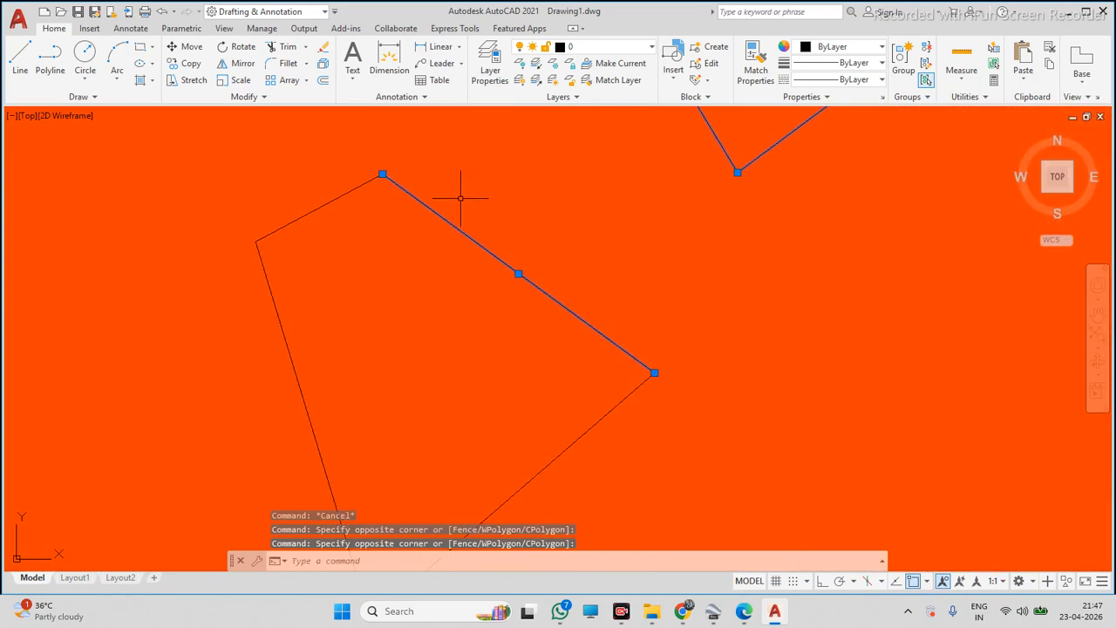
{"action": "left_click", "coordinate": [319, 260]}
{"action": "left_click", "coordinate": [288, 217]}
{"action": "left_click", "coordinate": [327, 305]}
{"action": "left_click", "coordinate": [262, 369]}
{"action": "scroll", "coordinate": [296, 349], "scroll_direction": "down", "scroll_amount": 5}
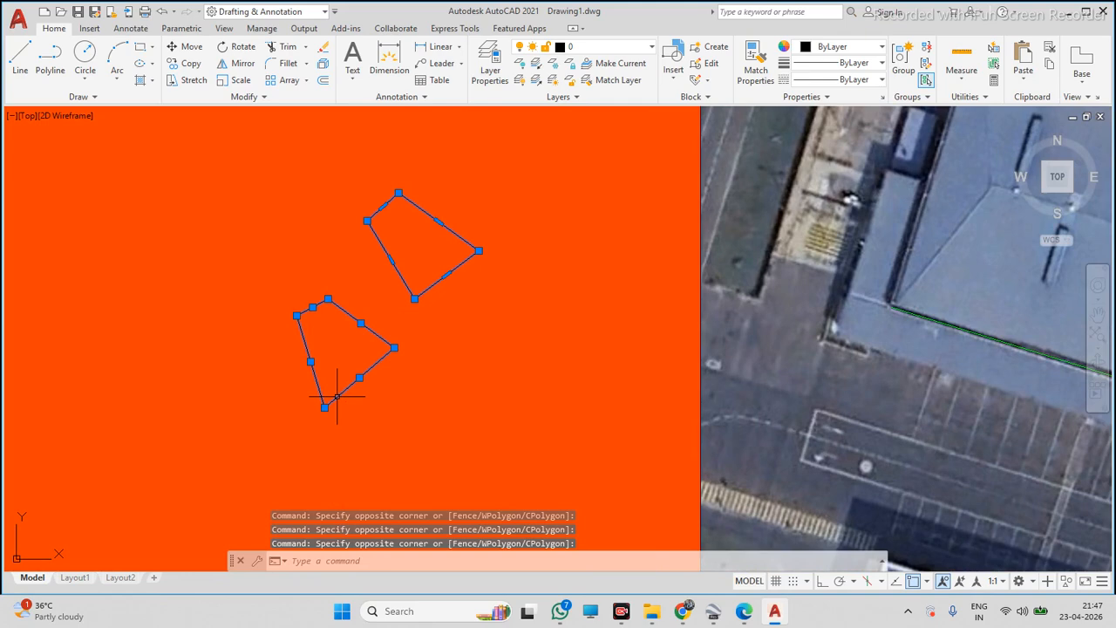
{"action": "key", "text": "Delete"}
Try to draw a circle from a centre point in the orange area using the Diameter option
{"action": "left_click", "coordinate": [81, 54]}
{"action": "left_click", "coordinate": [254, 255]}
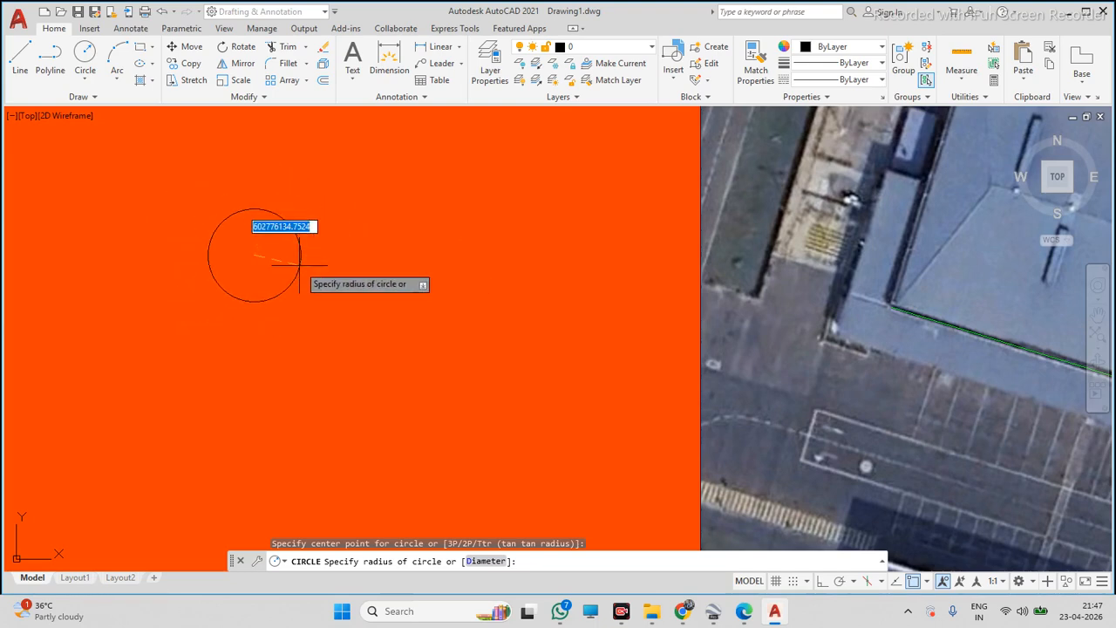
{"action": "key", "text": "Escape"}
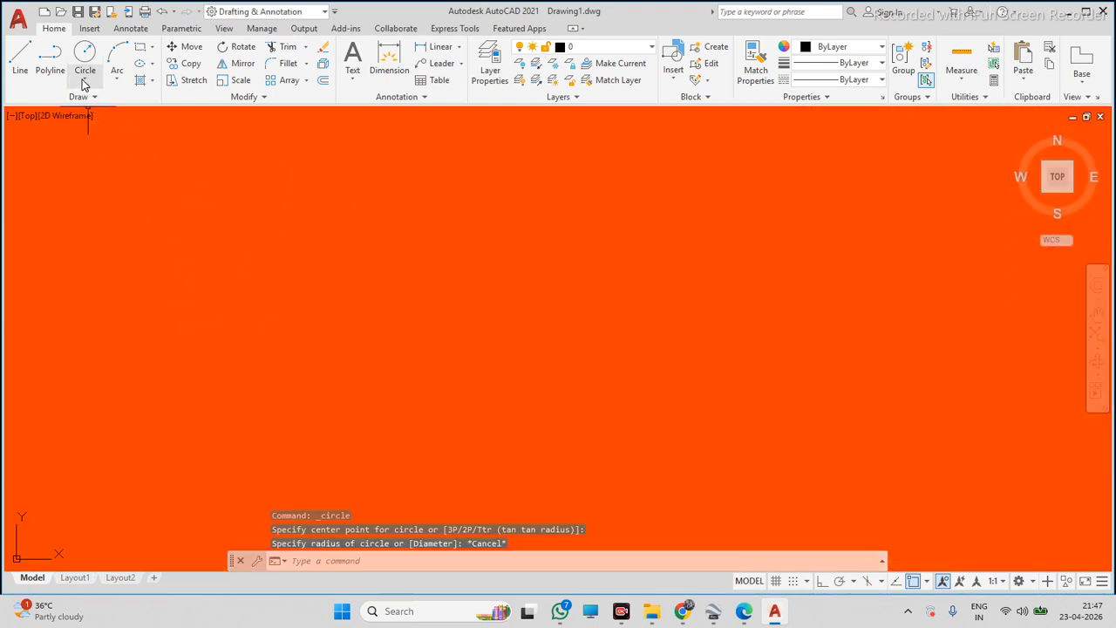
{"action": "left_click", "coordinate": [82, 80]}
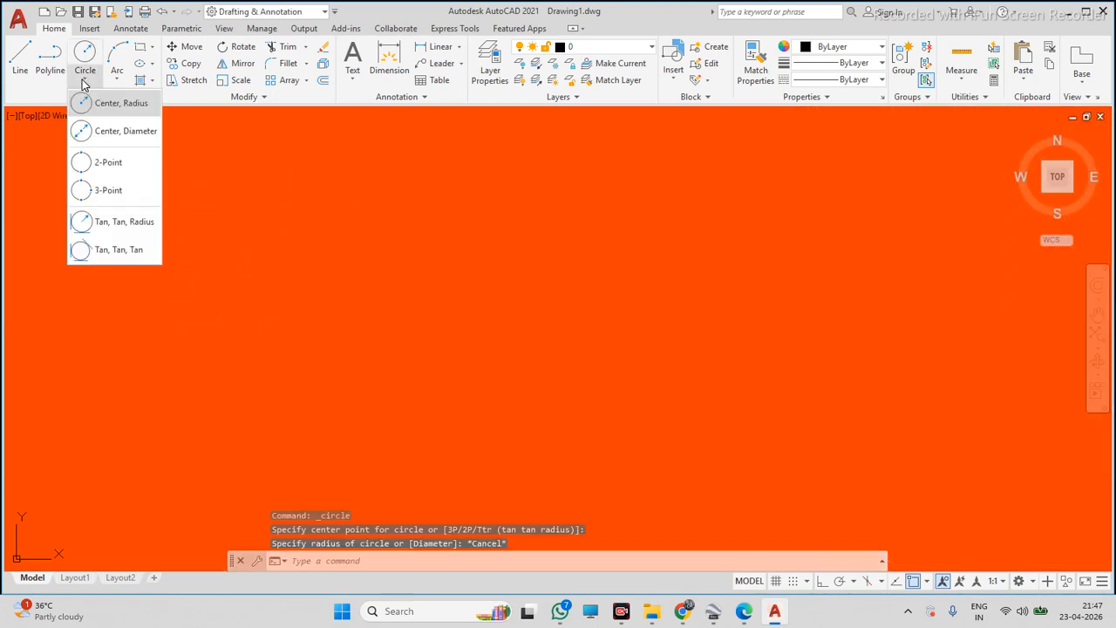
{"action": "left_click", "coordinate": [121, 103]}
{"action": "left_click", "coordinate": [351, 303]}
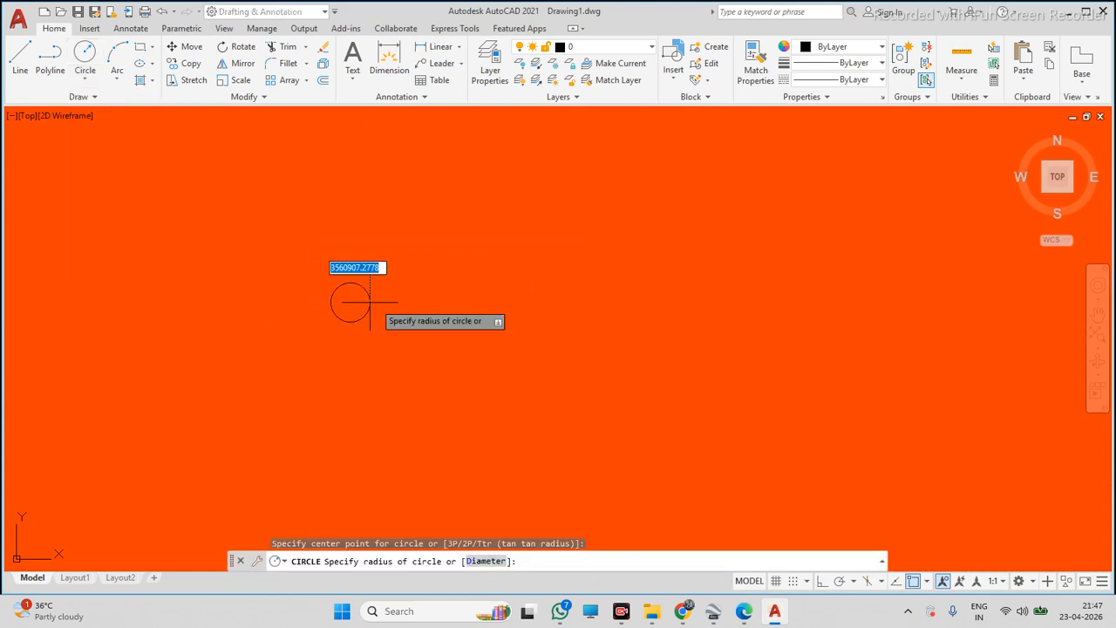
{"action": "scroll", "coordinate": [397, 300], "scroll_direction": "up", "scroll_amount": 3}
{"action": "scroll", "coordinate": [596, 328], "scroll_direction": "down", "scroll_amount": 3}
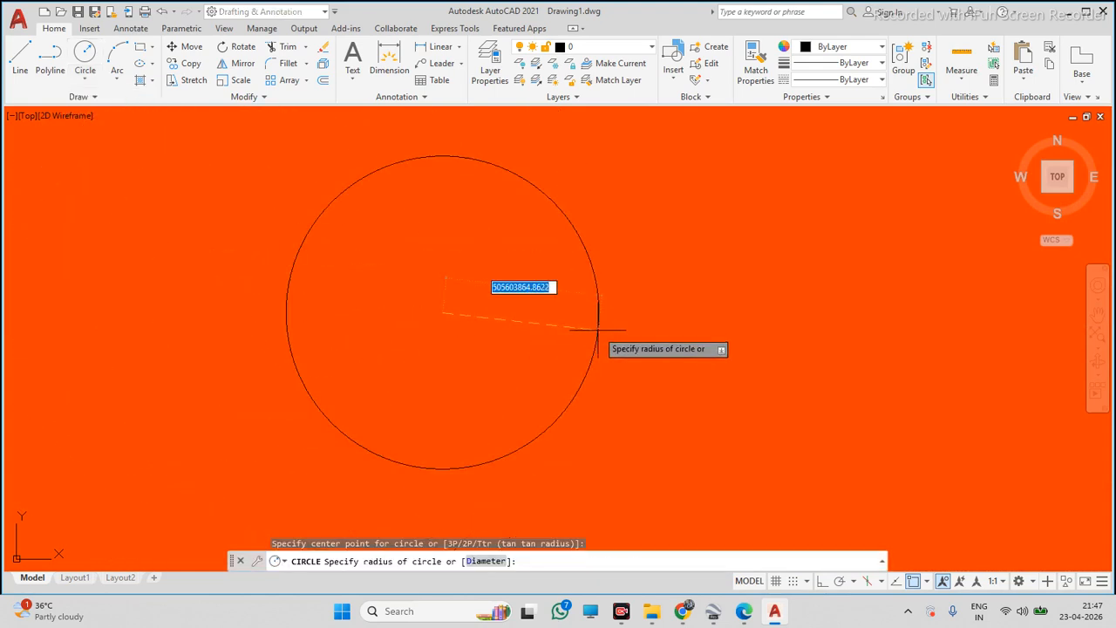
{"action": "scroll", "coordinate": [580, 414], "scroll_direction": "down", "scroll_amount": 2}
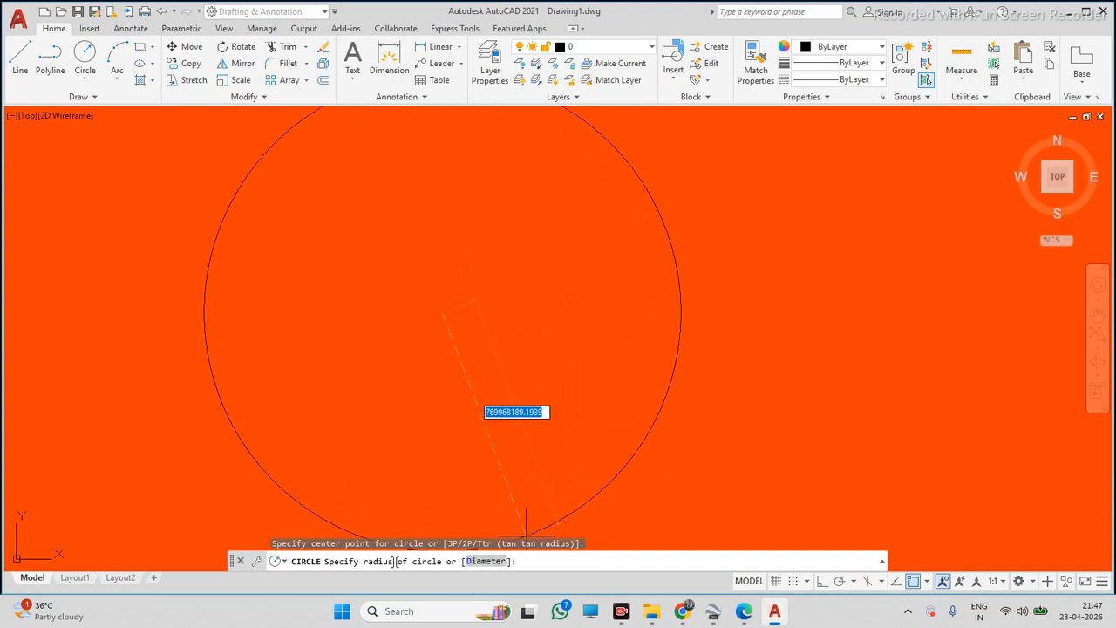
{"action": "left_click", "coordinate": [486, 562]}
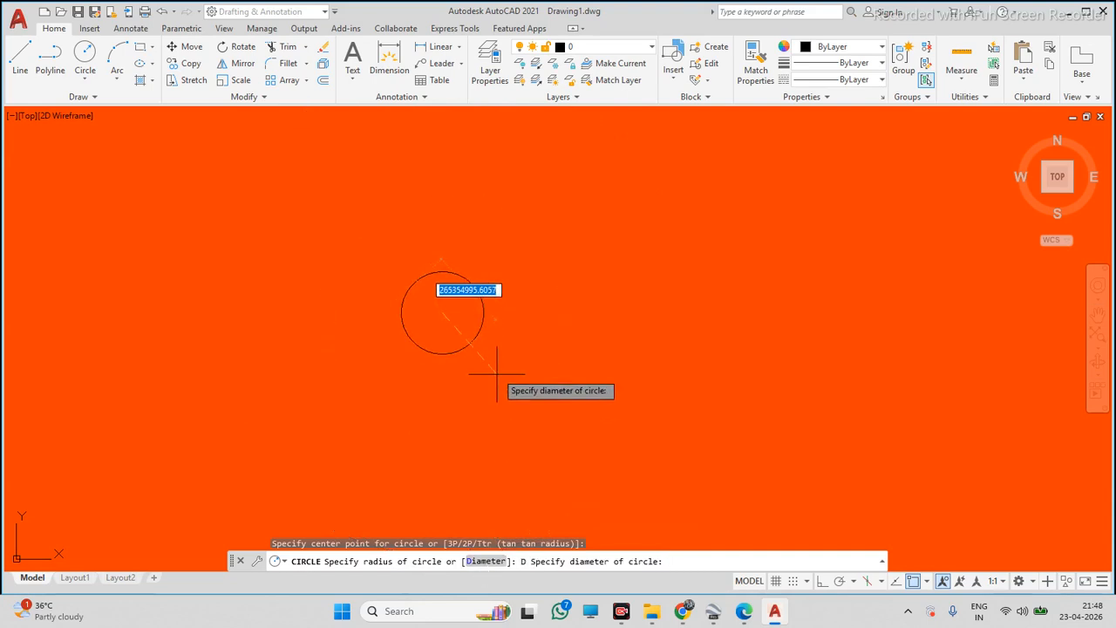
{"action": "key", "text": "Escape"}
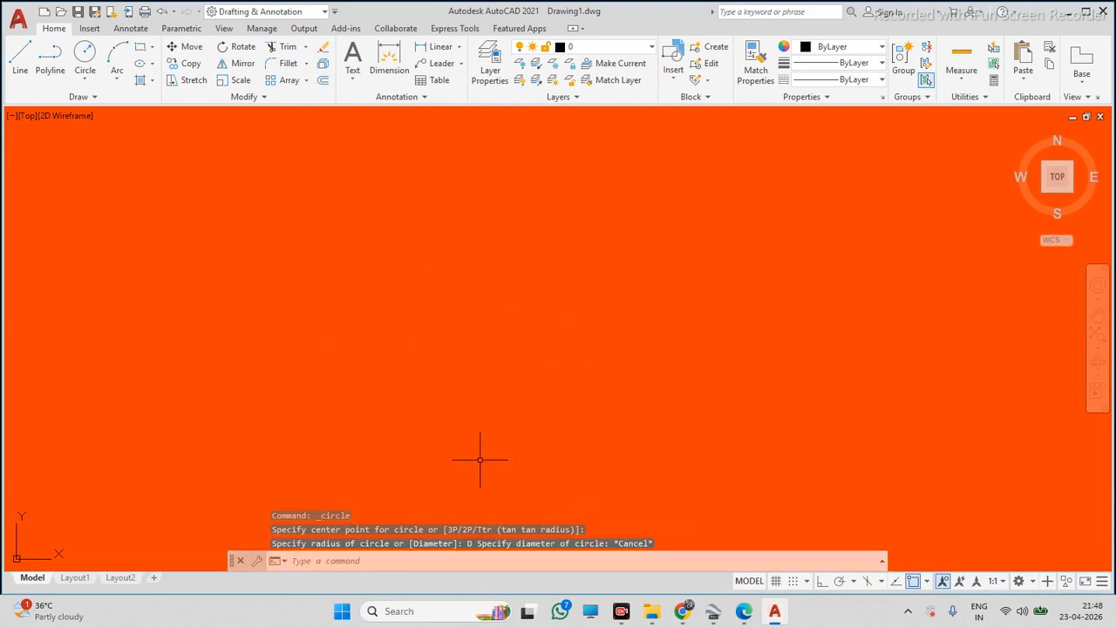
Repeat the centre-point circle attempt, switching to diameter input
{"action": "left_click", "coordinate": [85, 80]}
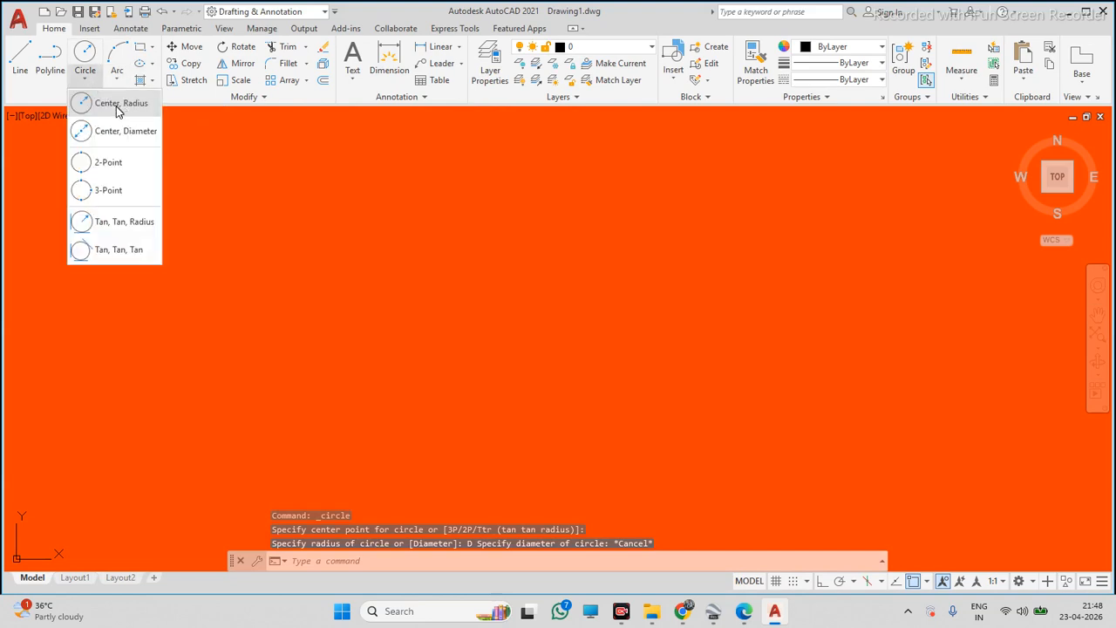
{"action": "left_click", "coordinate": [116, 107]}
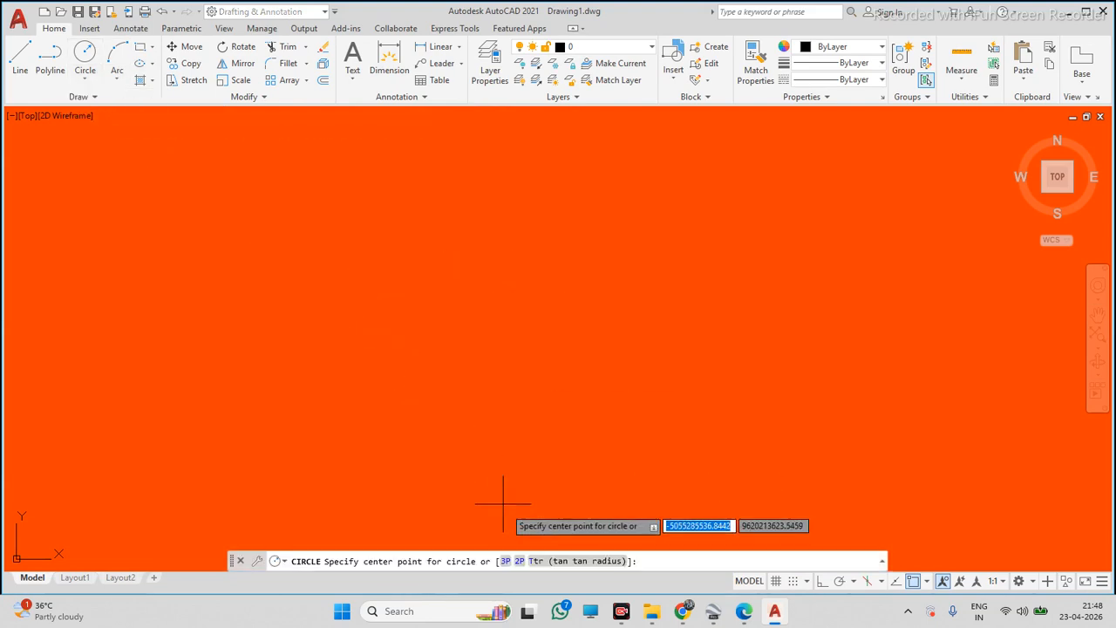
{"action": "left_click", "coordinate": [361, 367]}
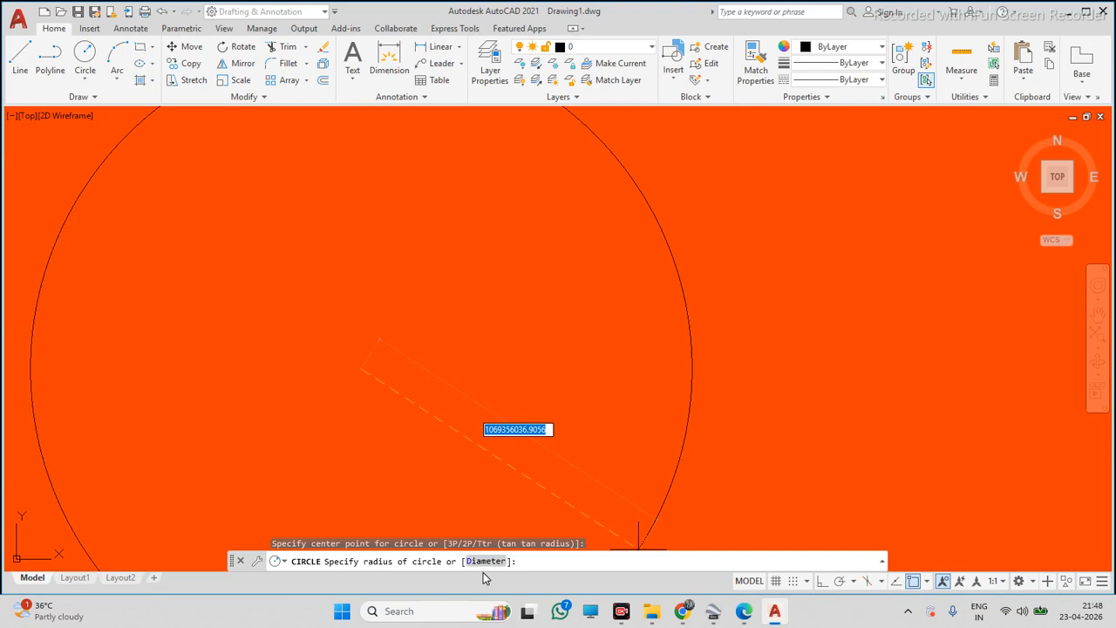
{"action": "type", "text": "d"}
{"action": "key", "text": "Return"}
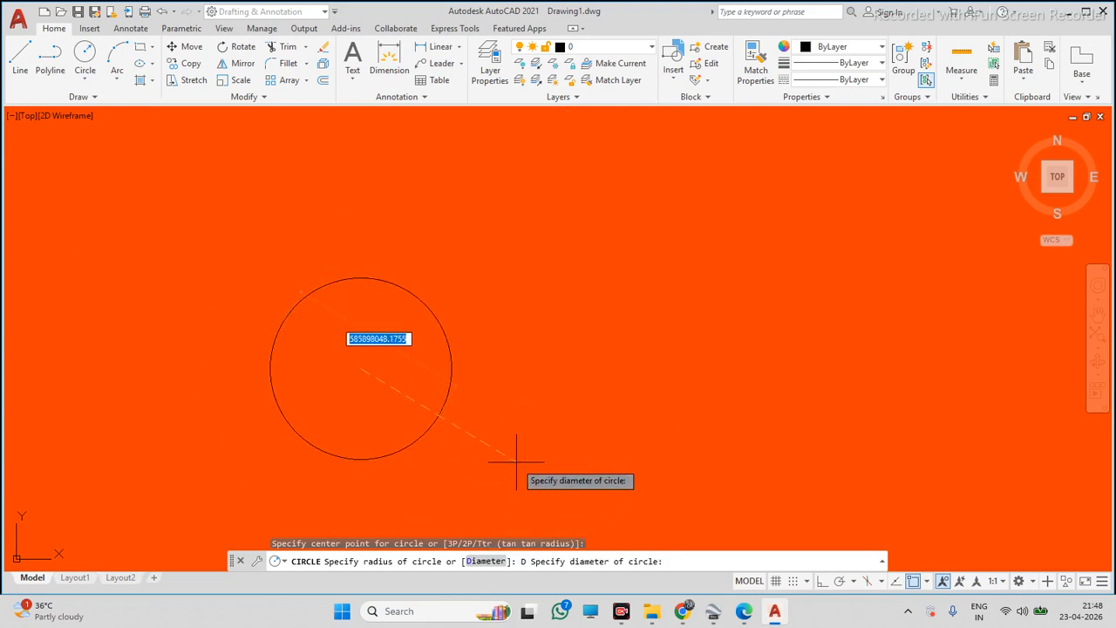
{"action": "key", "text": "Escape"}
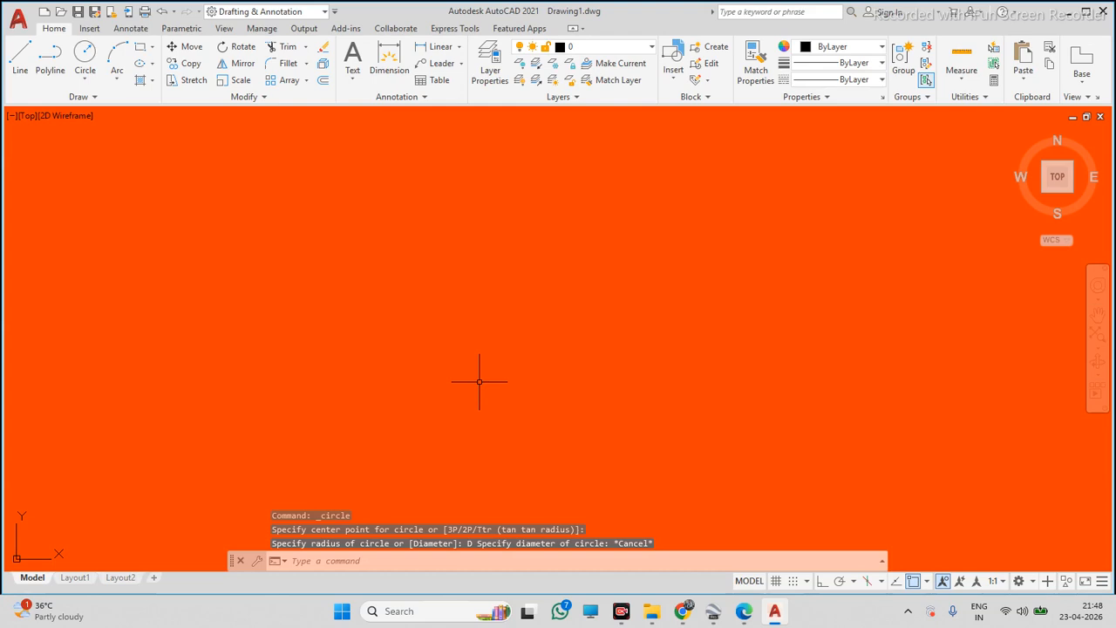
Launch the Line and Polyline commands by their shortcuts, cancelling each before picking a point
{"action": "type", "text": "L"}
{"action": "key", "text": "Return"}
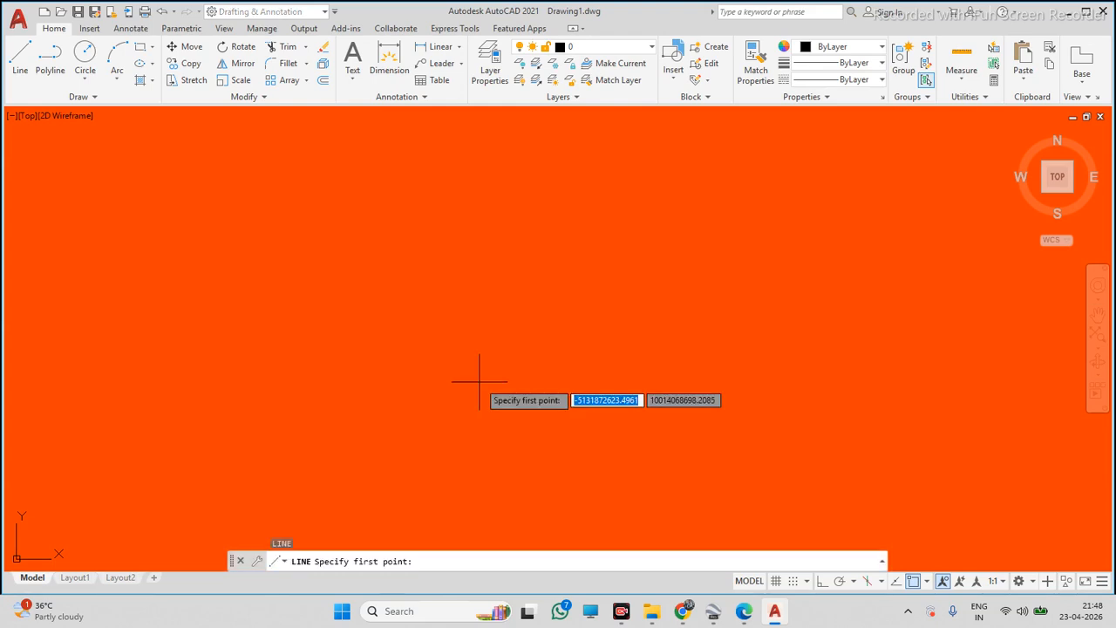
{"action": "key", "text": "Escape"}
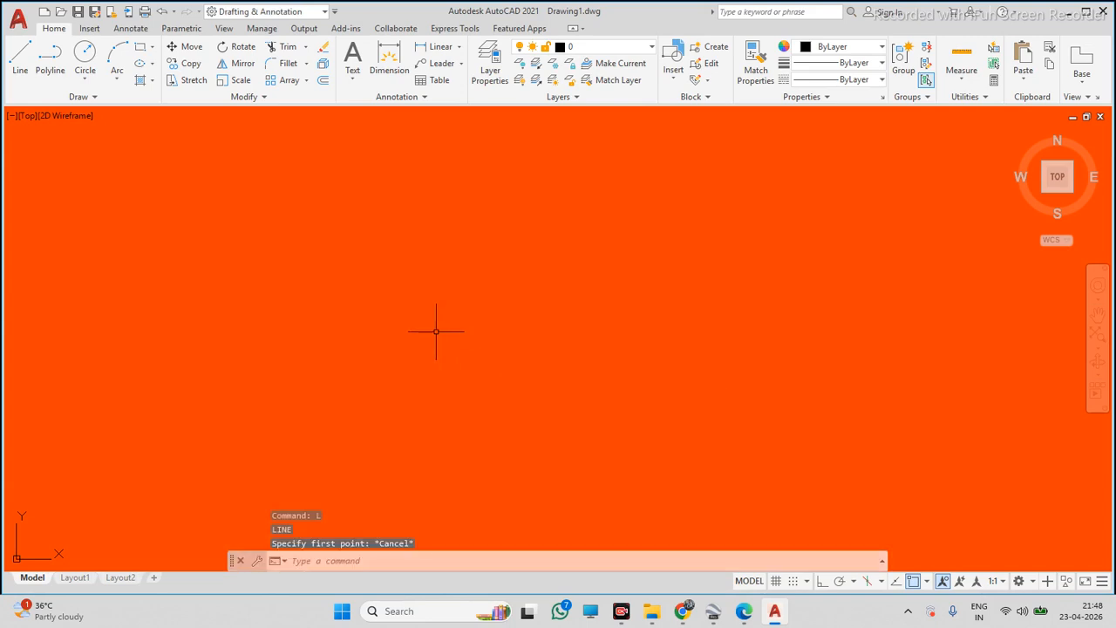
{"action": "type", "text": "P"}
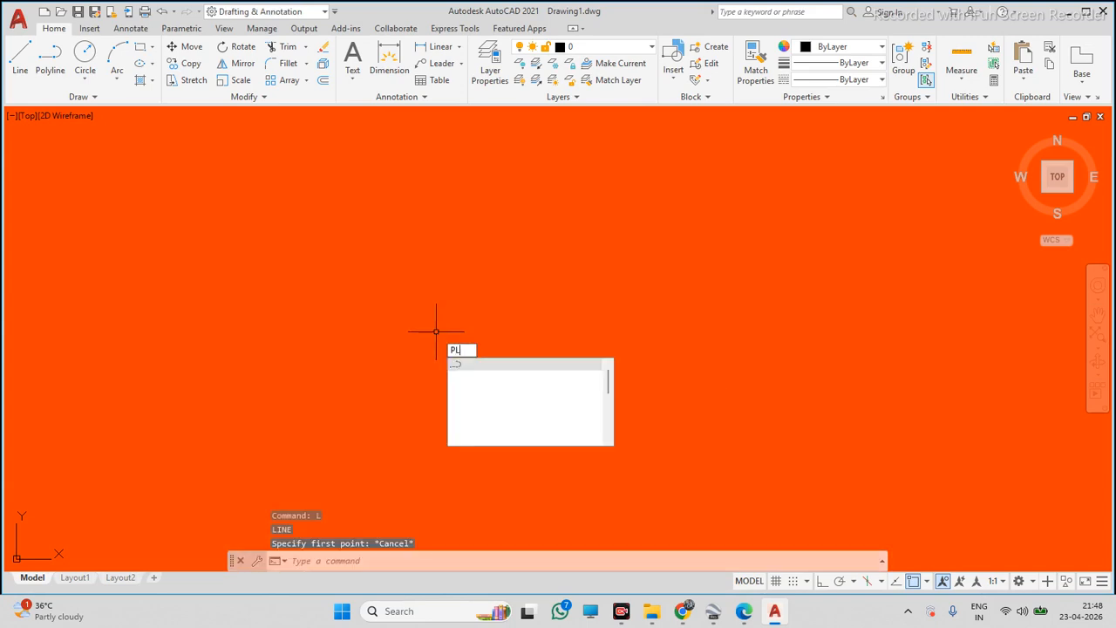
{"action": "type", "text": "L"}
{"action": "key", "text": "Return"}
{"action": "key", "text": "Escape"}
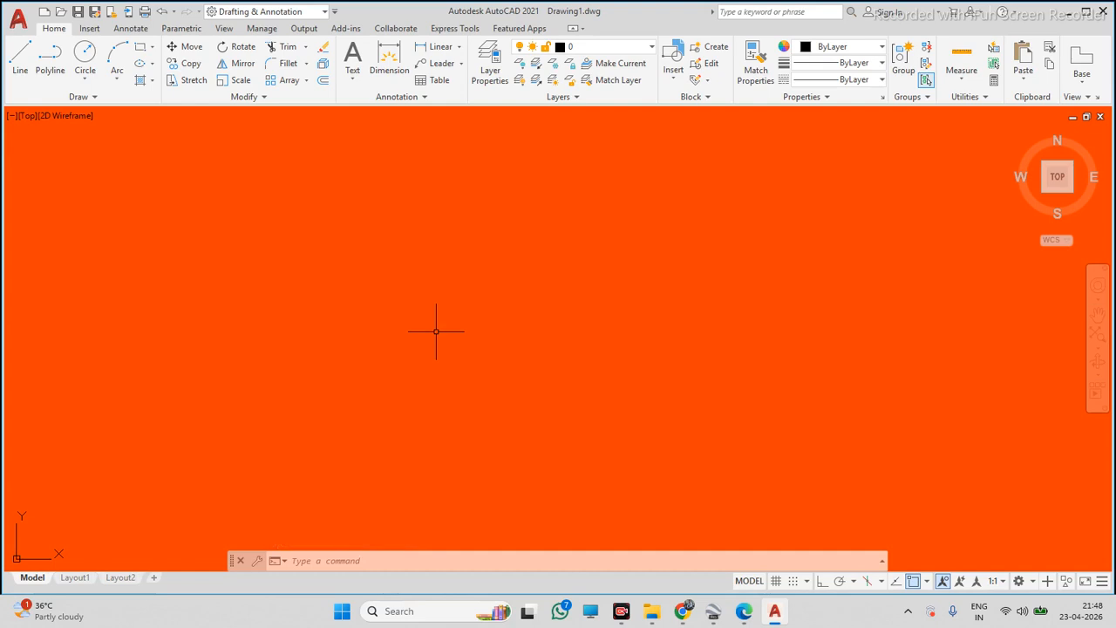
Start a centre-point circle in the orange area twice, from the Circle tool and by shortcut, cancelling each
{"action": "left_click", "coordinate": [85, 54]}
{"action": "left_click", "coordinate": [486, 381]}
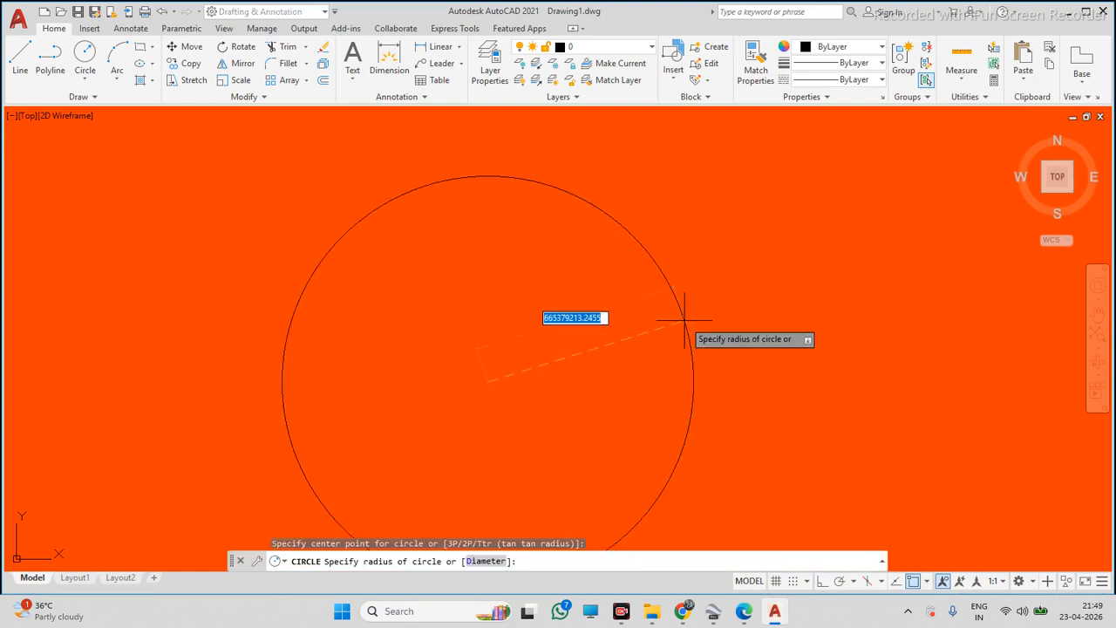
{"action": "key", "text": "Escape"}
{"action": "type", "text": "c"}
{"action": "key", "text": "Return"}
{"action": "left_click", "coordinate": [518, 321]}
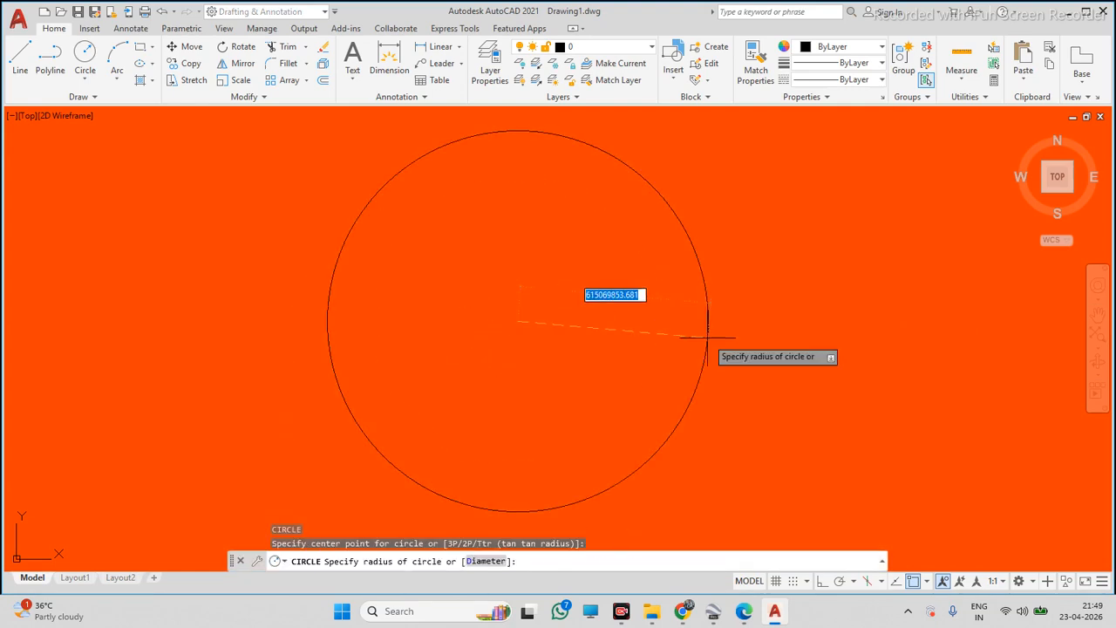
{"action": "key", "text": "Escape"}
{"action": "type", "text": "r"}
{"action": "key", "text": "Return"}
{"action": "key", "text": "Escape"}
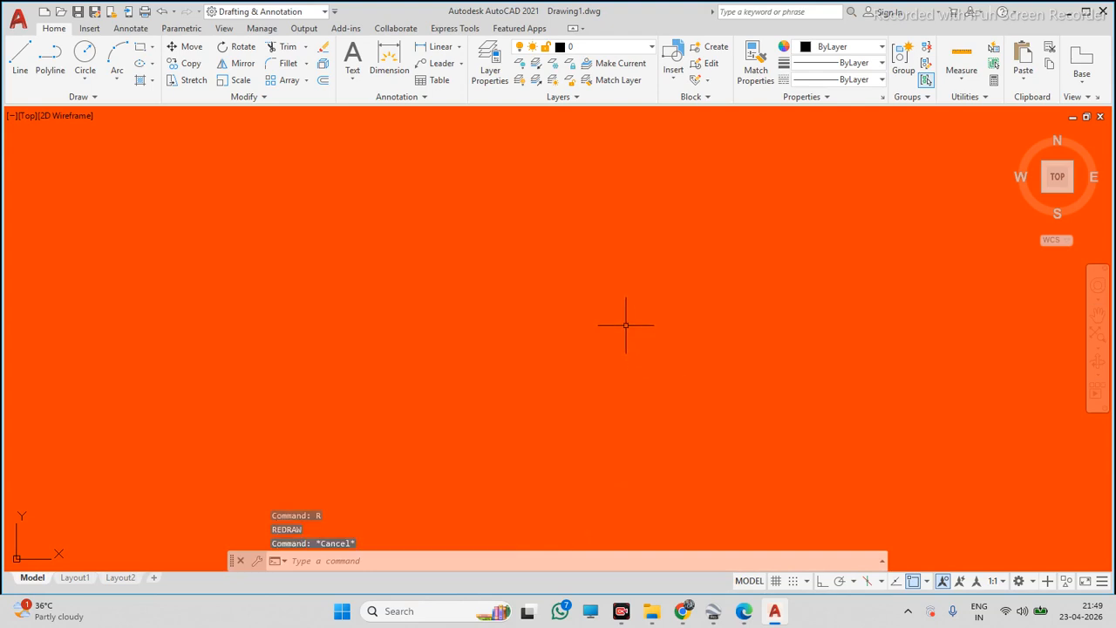
{"action": "left_click", "coordinate": [112, 79]}
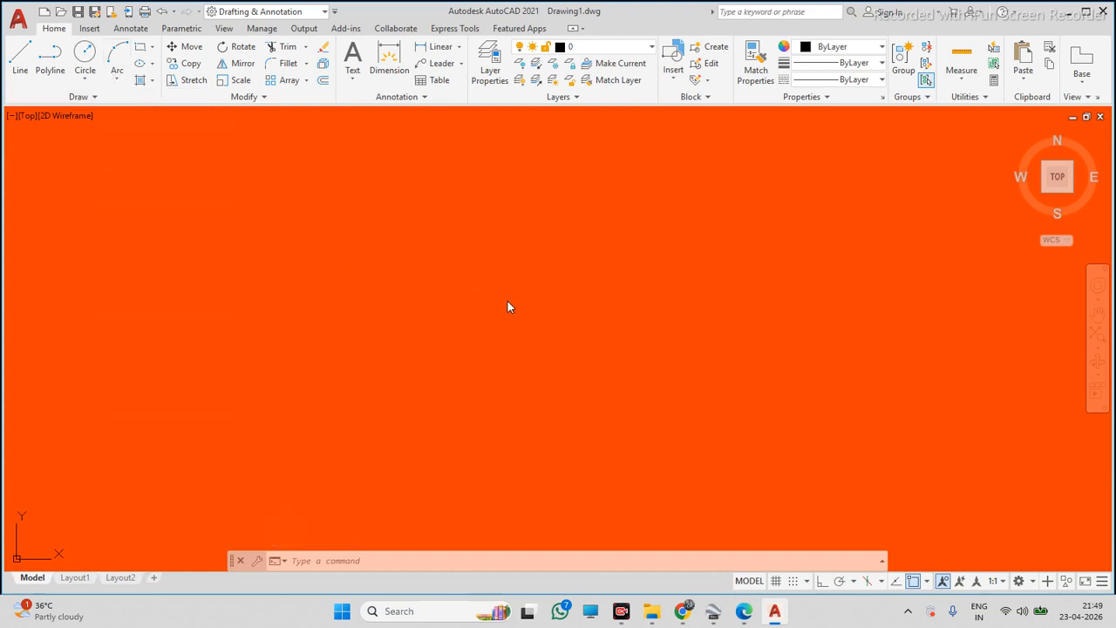
{"action": "type", "text": "sr"}
{"action": "key", "text": "Escape"}
{"action": "key", "text": "Escape"}
{"action": "type", "text": "A"}
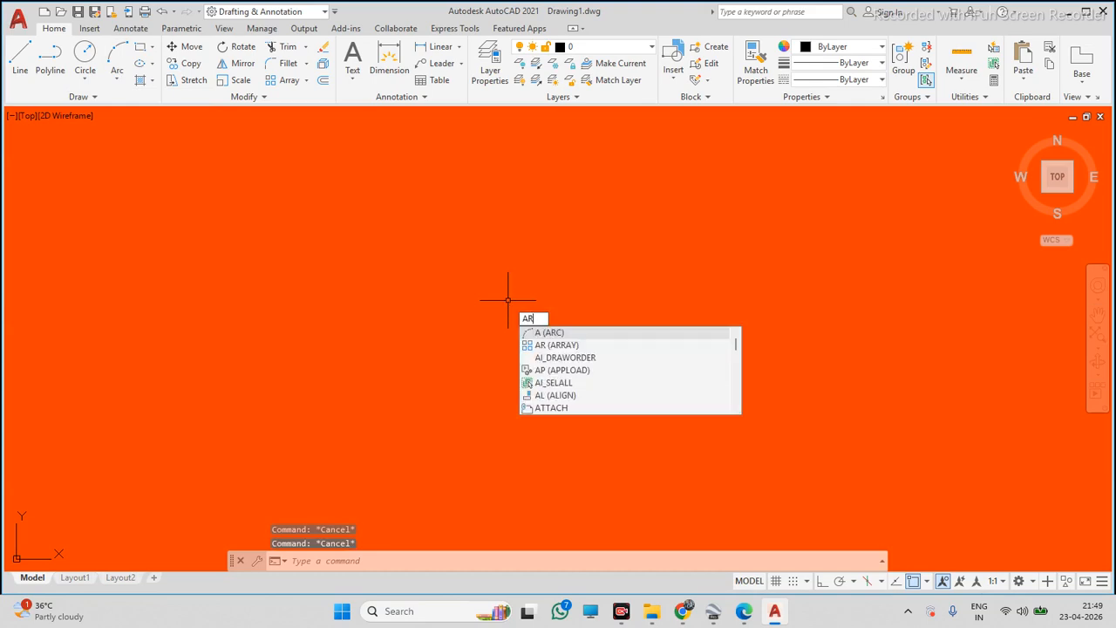
{"action": "type", "text": "R"}
{"action": "key", "text": "Escape"}
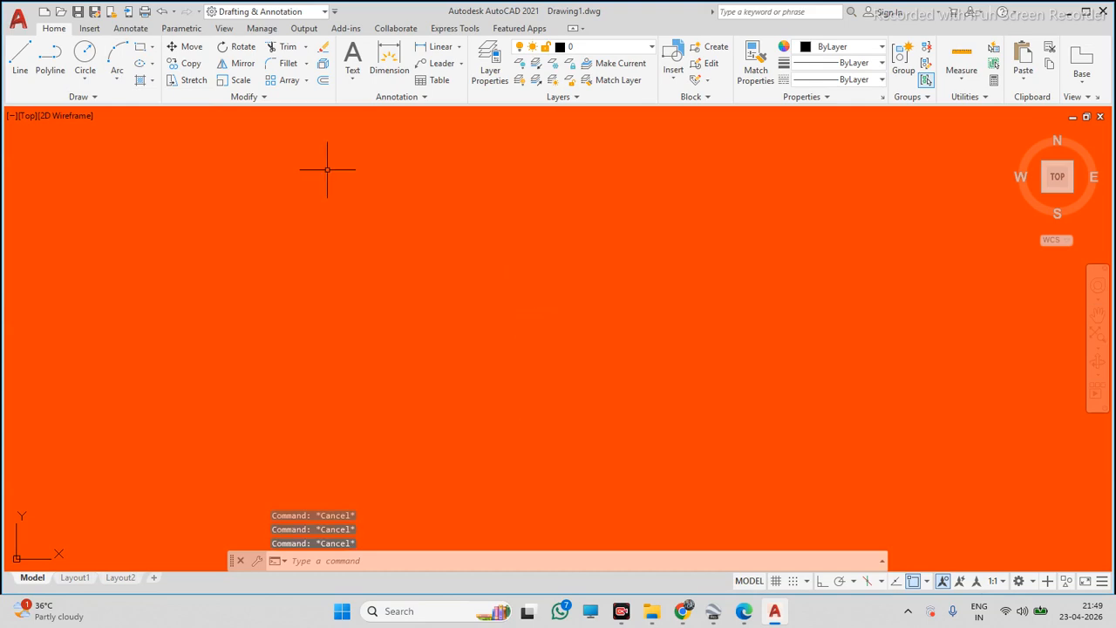
Start the Rectangle command twice from the tool, picking a first corner near the upper left and cancelling
{"action": "left_click", "coordinate": [121, 79]}
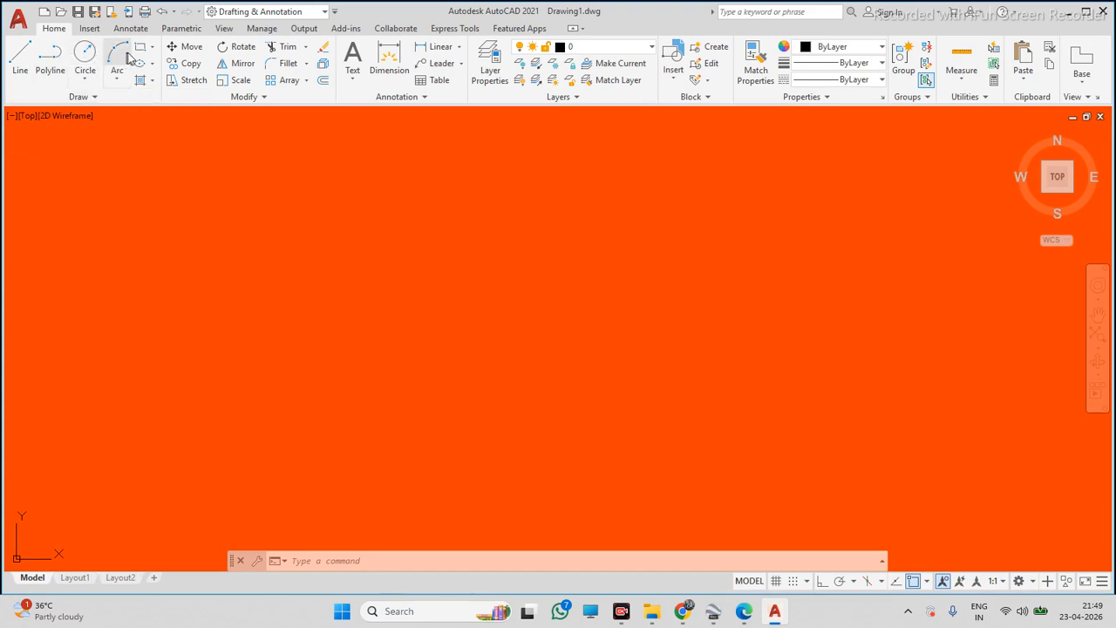
{"action": "left_click", "coordinate": [152, 47]}
{"action": "left_click", "coordinate": [168, 70]}
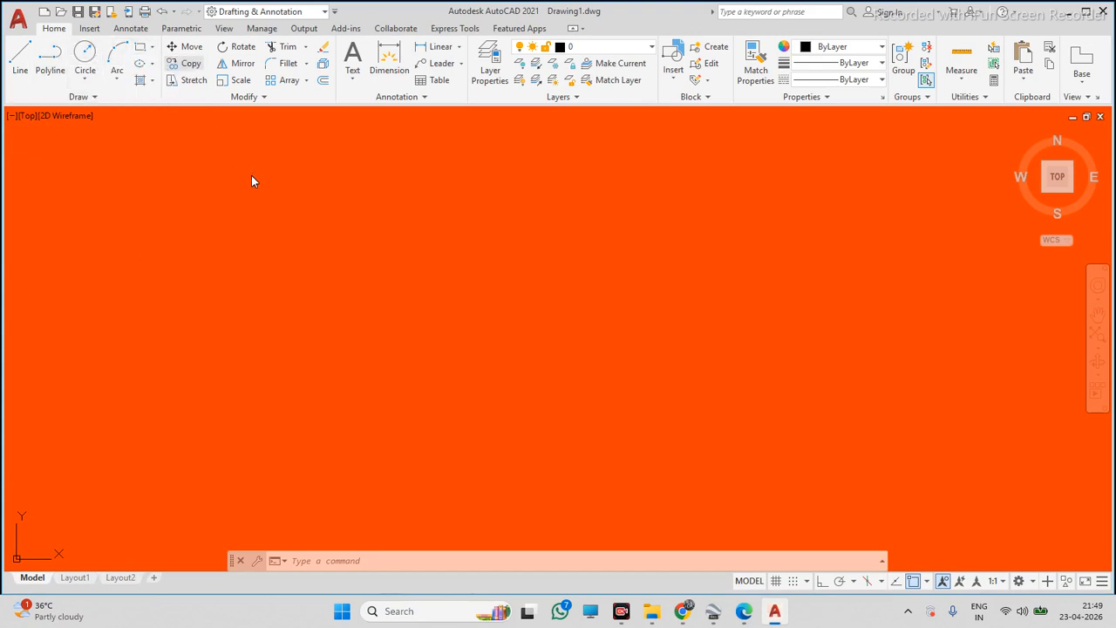
{"action": "left_click", "coordinate": [251, 175]}
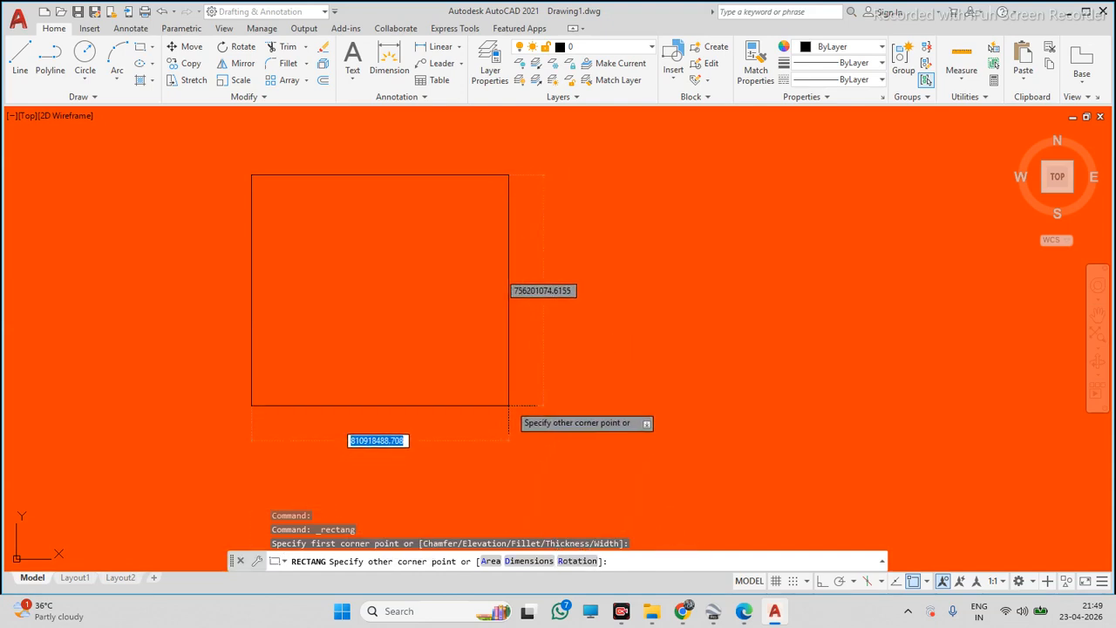
{"action": "key", "text": "Escape"}
{"action": "type", "text": "R"}
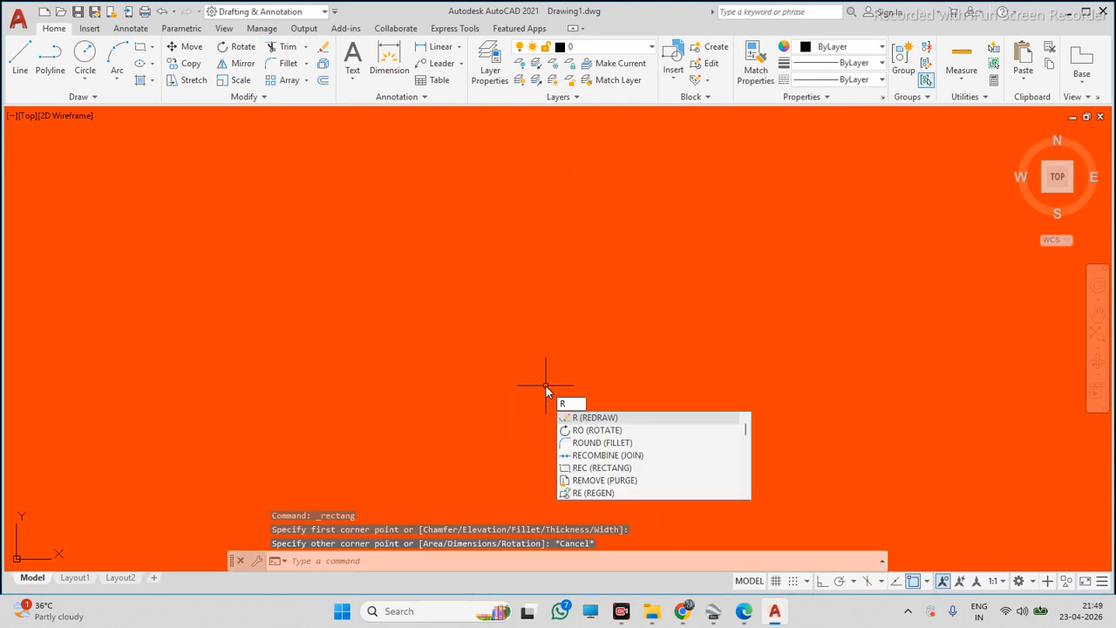
{"action": "type", "text": "EC"}
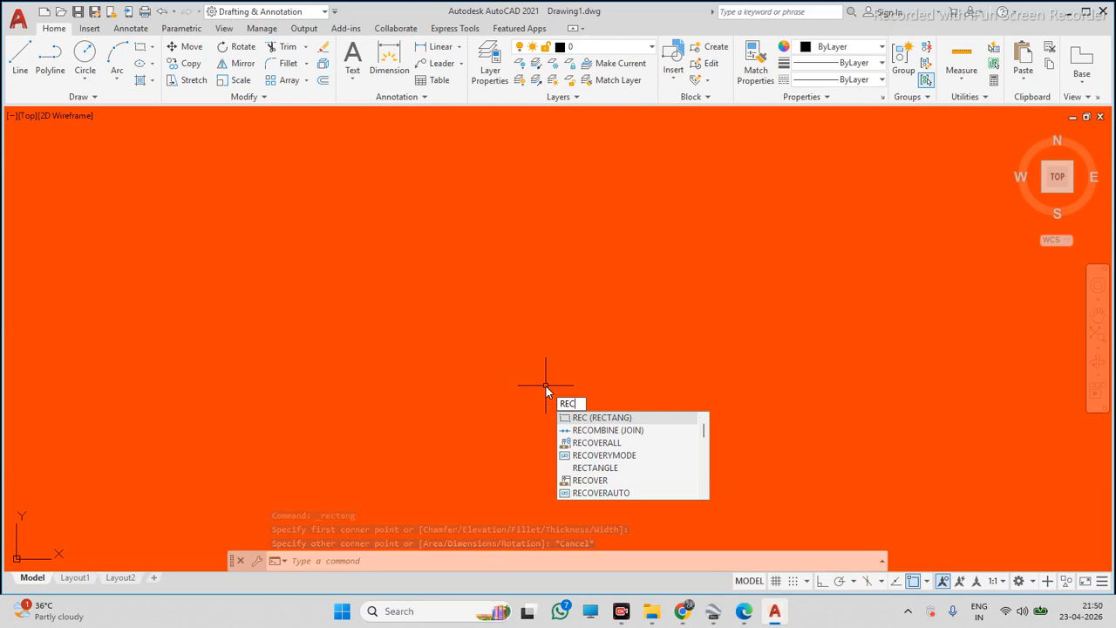
{"action": "key", "text": "Escape"}
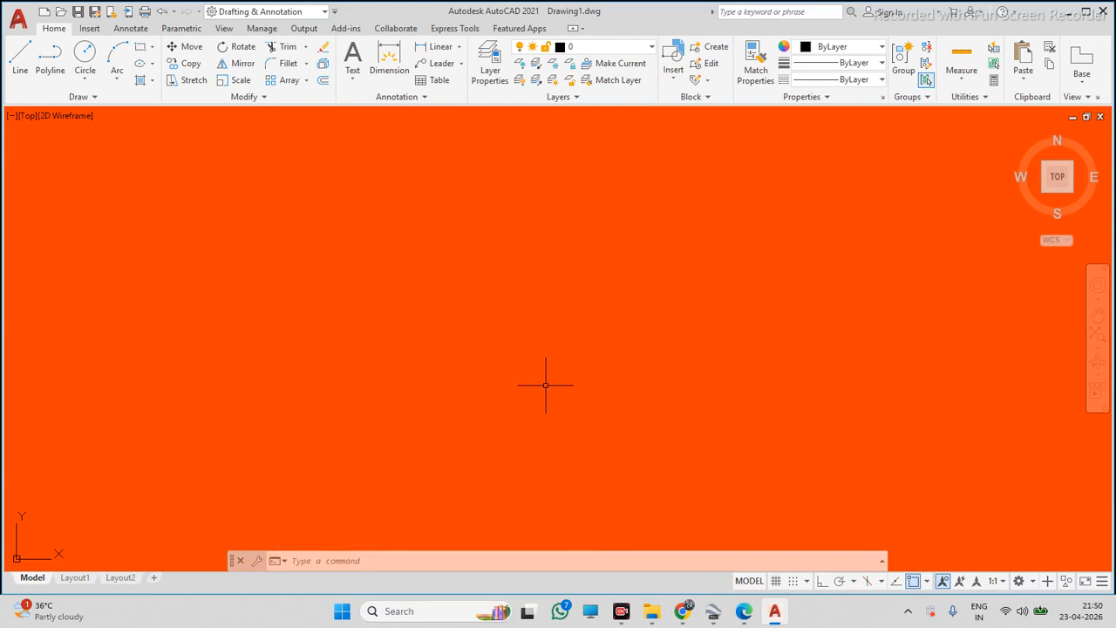
{"action": "left_click", "coordinate": [153, 46]}
{"action": "left_click", "coordinate": [170, 67]}
{"action": "left_click", "coordinate": [255, 174]}
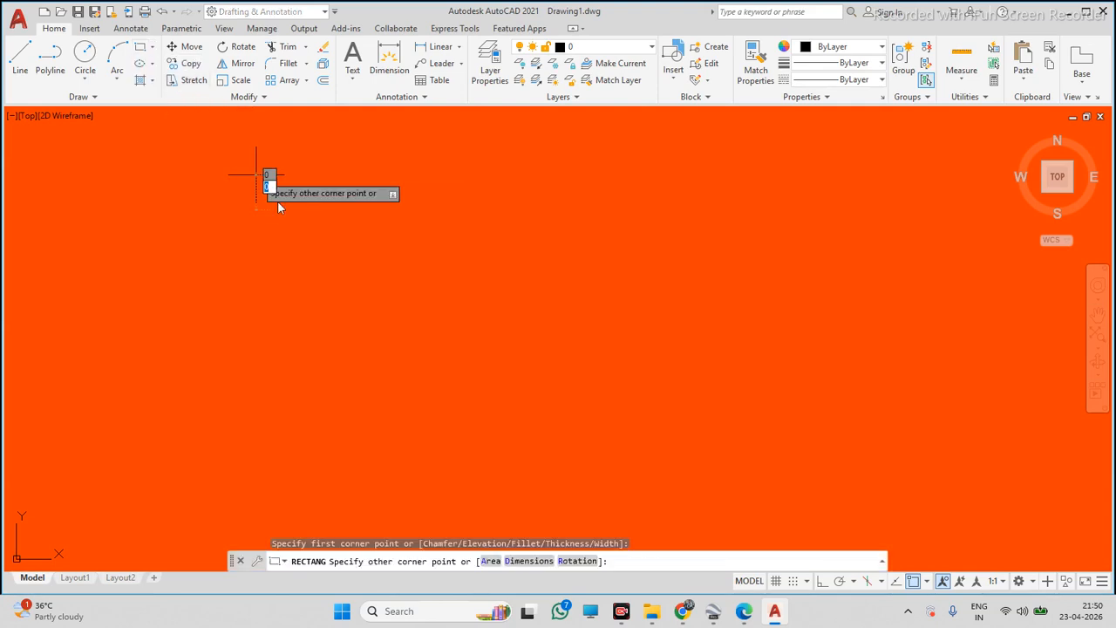
{"action": "key", "text": "Escape"}
Draw a rectangle in the orange area with the REC shortcut, then window-select it and delete it
{"action": "type", "text": "REC"}
{"action": "key", "text": "Return"}
{"action": "left_click", "coordinate": [386, 264]}
{"action": "left_click", "coordinate": [577, 365]}
{"action": "key", "text": "Escape"}
{"action": "left_click", "coordinate": [587, 281]}
{"action": "left_click", "coordinate": [531, 324]}
{"action": "key", "text": "Delete"}
Draw another rectangle by shortcut in the middle of the orange area, then select and delete it
{"action": "type", "text": "RE"}
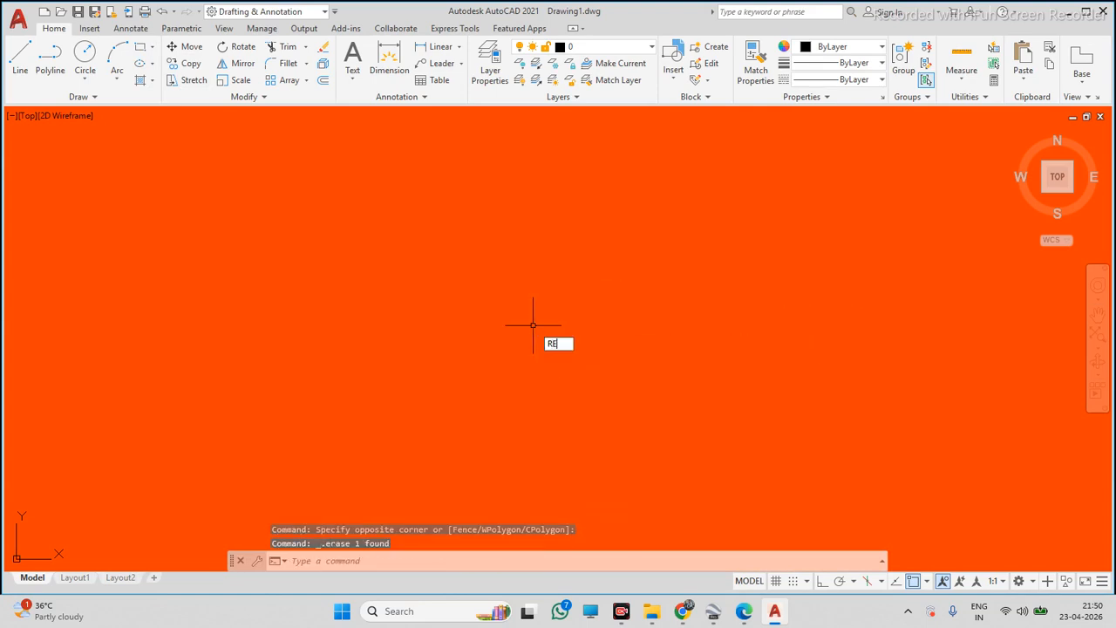
{"action": "key", "text": "Return"}
{"action": "left_click", "coordinate": [506, 312]}
{"action": "left_click", "coordinate": [671, 456]}
{"action": "key", "text": "Escape"}
{"action": "left_click", "coordinate": [584, 331]}
{"action": "left_click", "coordinate": [538, 391]}
{"action": "key", "text": "Delete"}
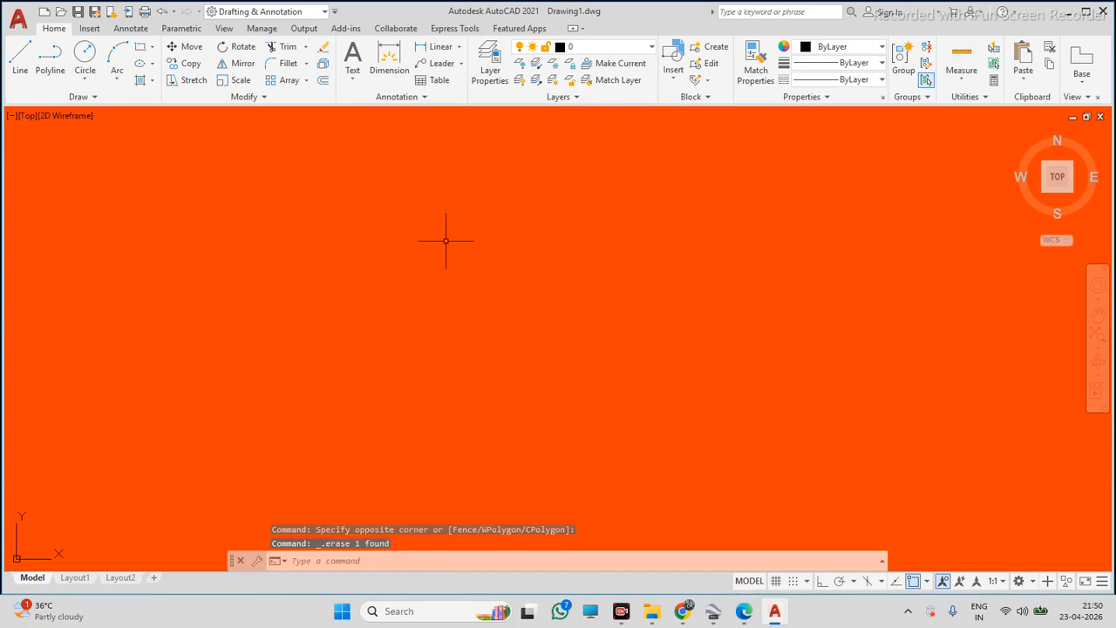
{"action": "left_click", "coordinate": [155, 67]}
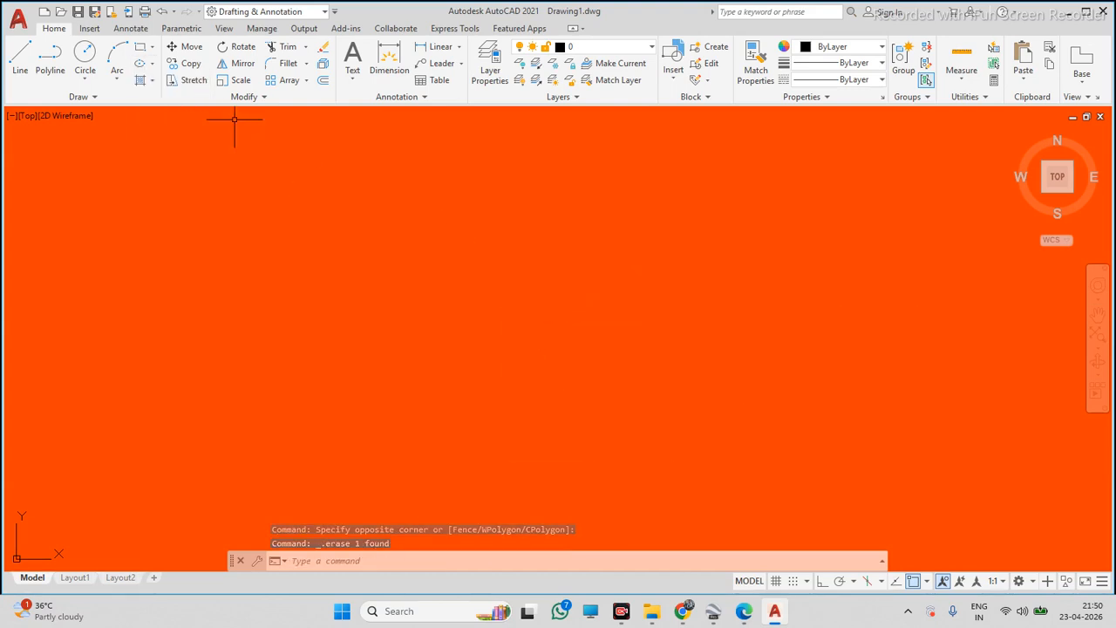
{"action": "left_click", "coordinate": [139, 63]}
{"action": "left_click", "coordinate": [193, 153]}
{"action": "key", "text": "Escape"}
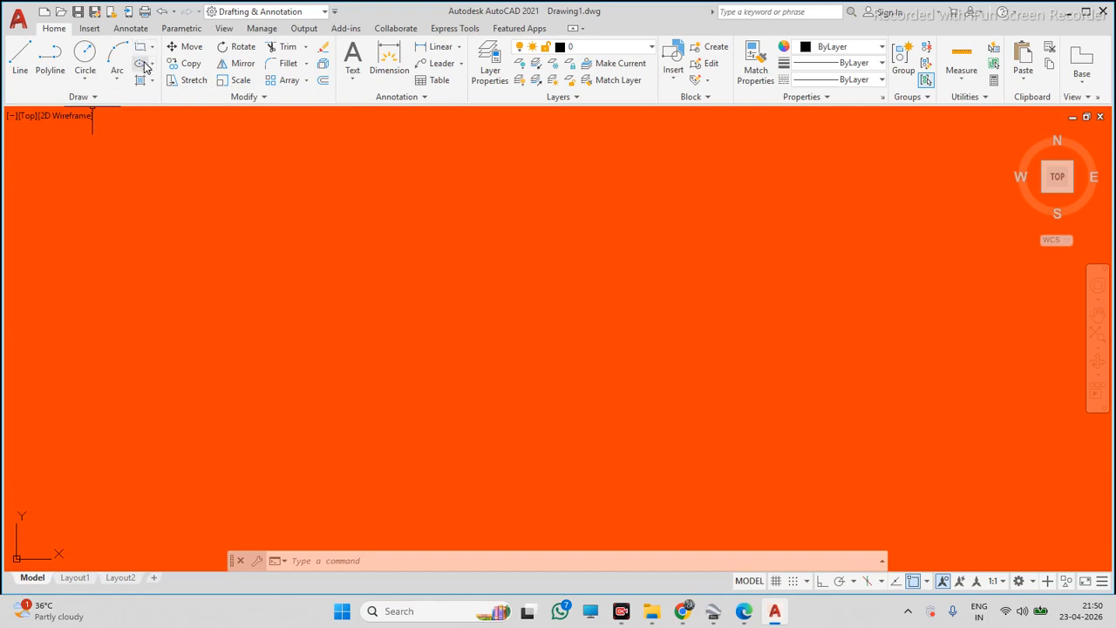
Zoom in and out over the inserted satellite image to examine the warehouse roof and its green edge line
{"action": "scroll", "coordinate": [306, 260], "scroll_direction": "down", "scroll_amount": 6}
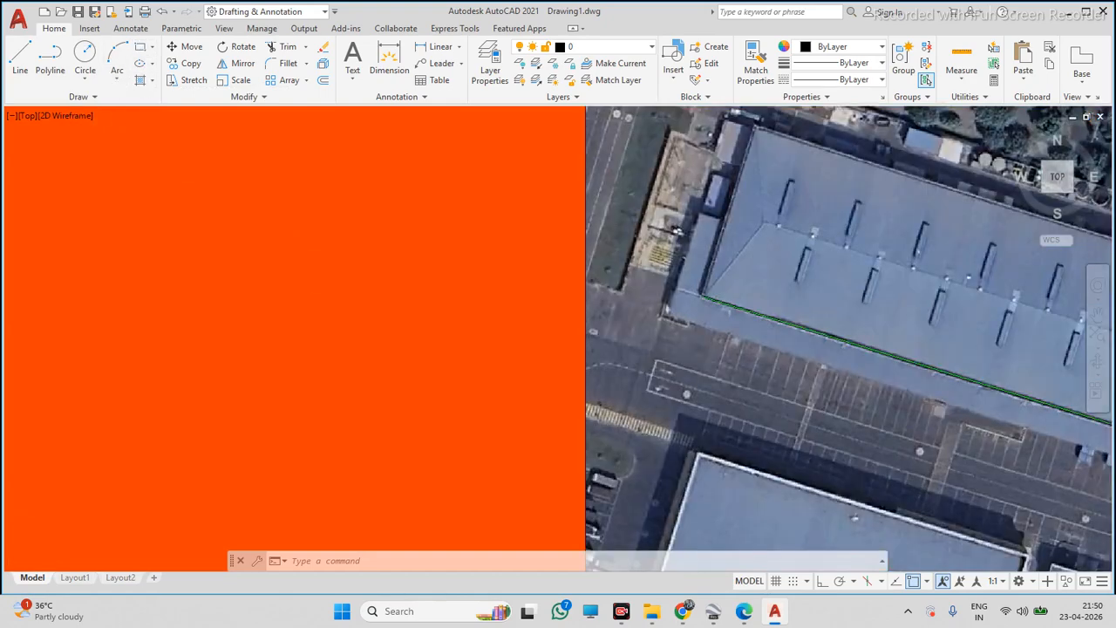
{"action": "scroll", "coordinate": [409, 263], "scroll_direction": "up", "scroll_amount": 2}
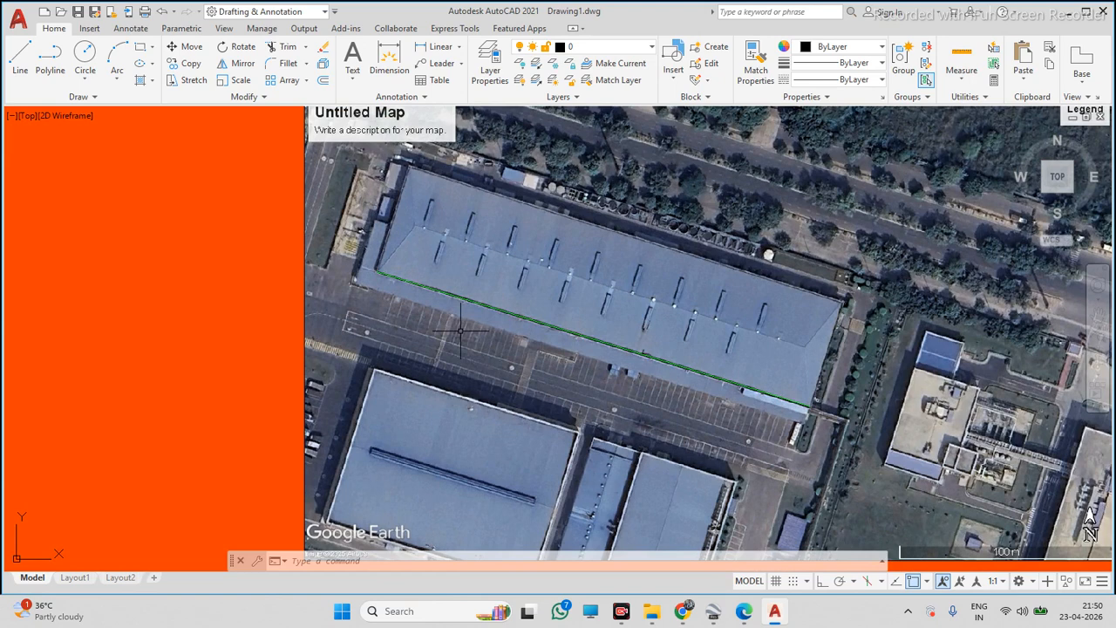
{"action": "type", "text": "ucs"}
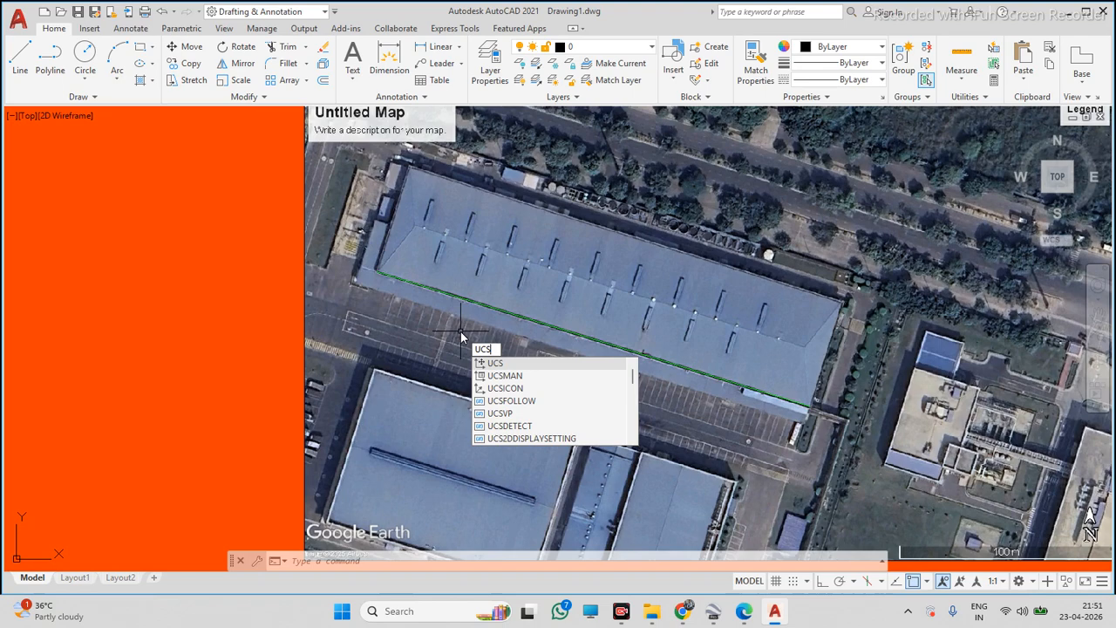
{"action": "key", "text": "Escape"}
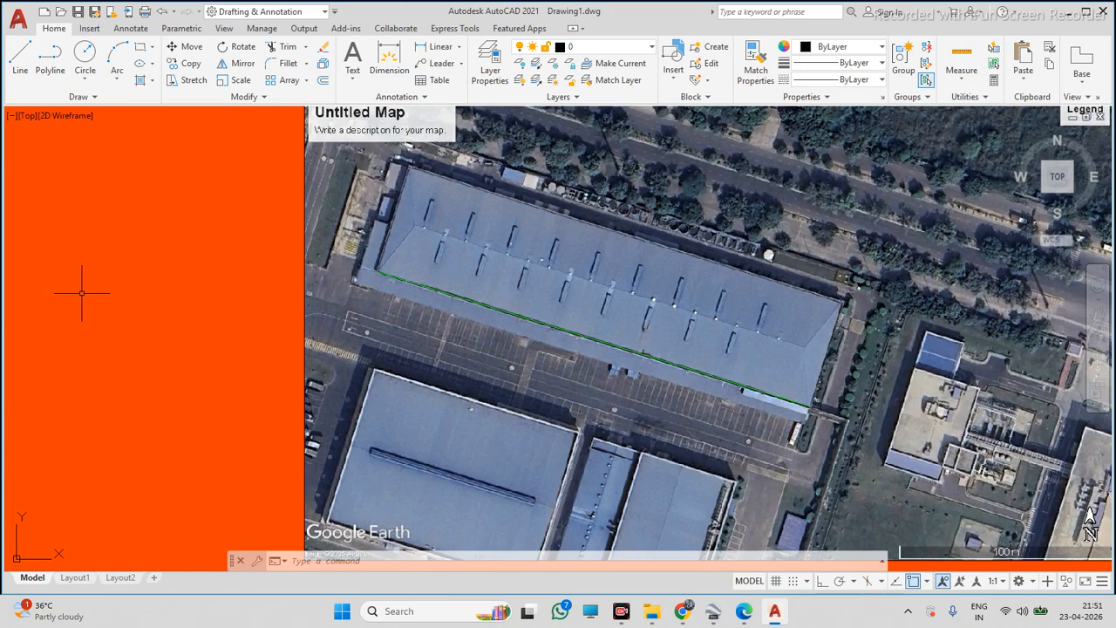
{"action": "left_click", "coordinate": [322, 12]}
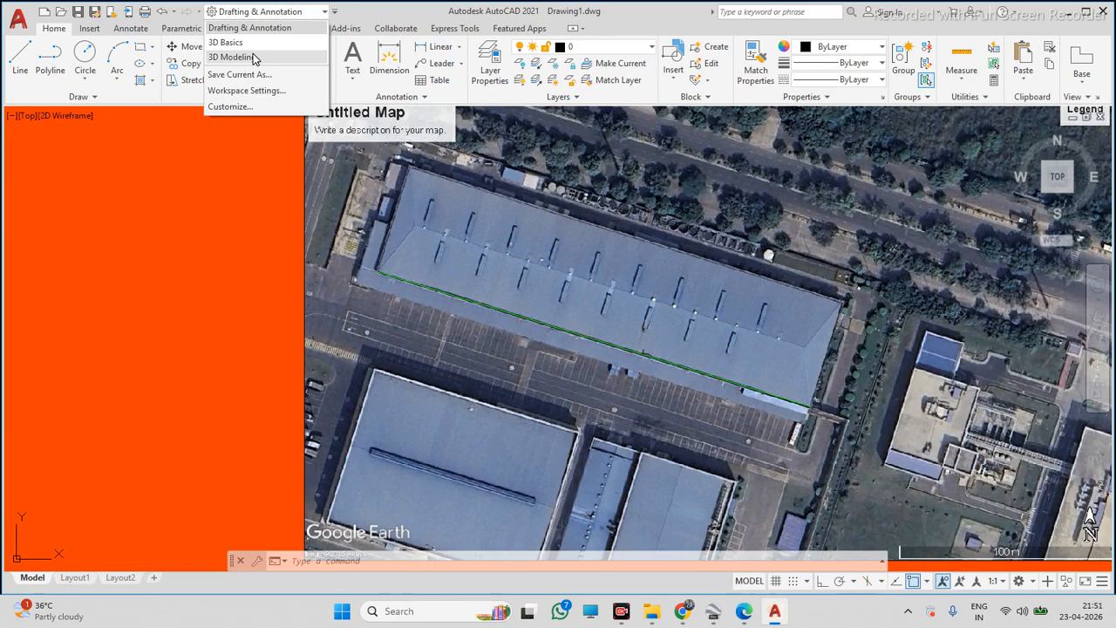
{"action": "left_click", "coordinate": [263, 27]}
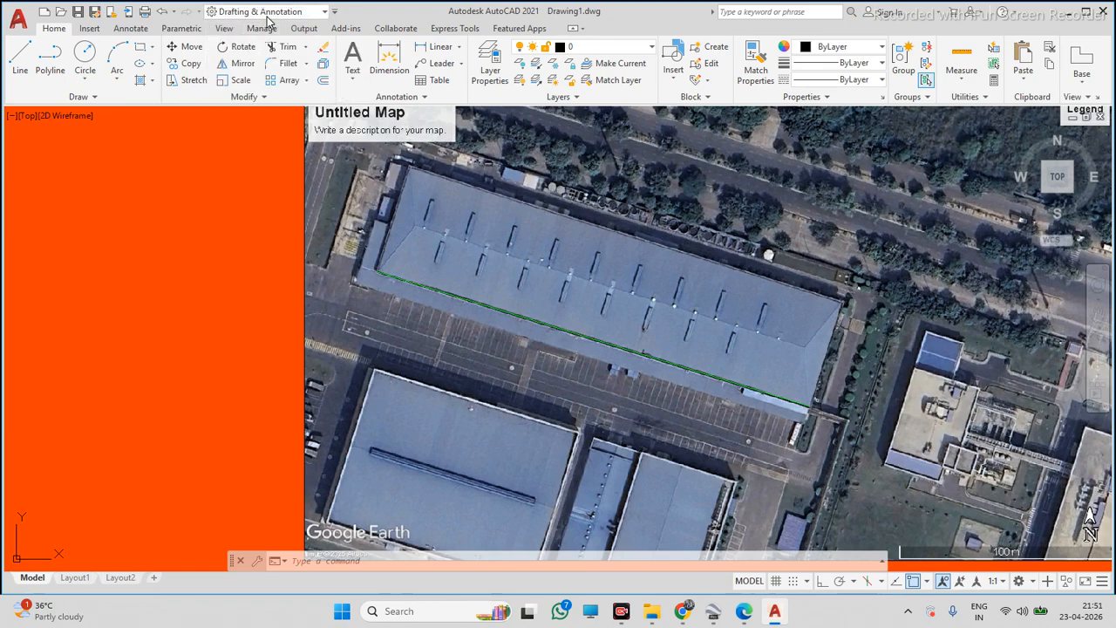
{"action": "scroll", "coordinate": [223, 316], "scroll_direction": "down", "scroll_amount": 5}
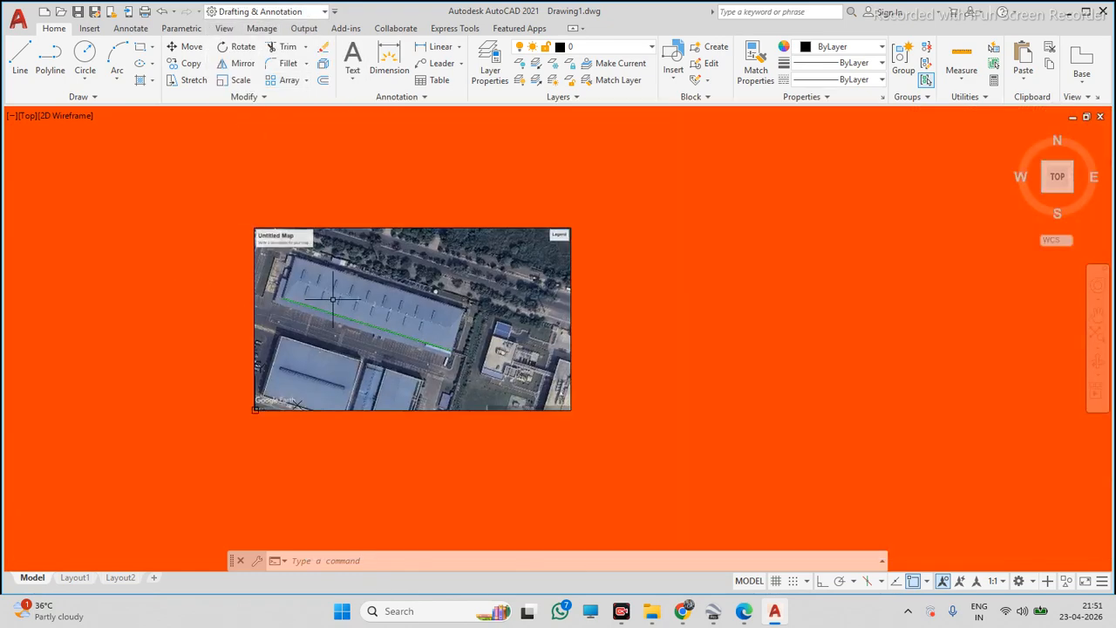
{"action": "scroll", "coordinate": [299, 308], "scroll_direction": "up", "scroll_amount": 4}
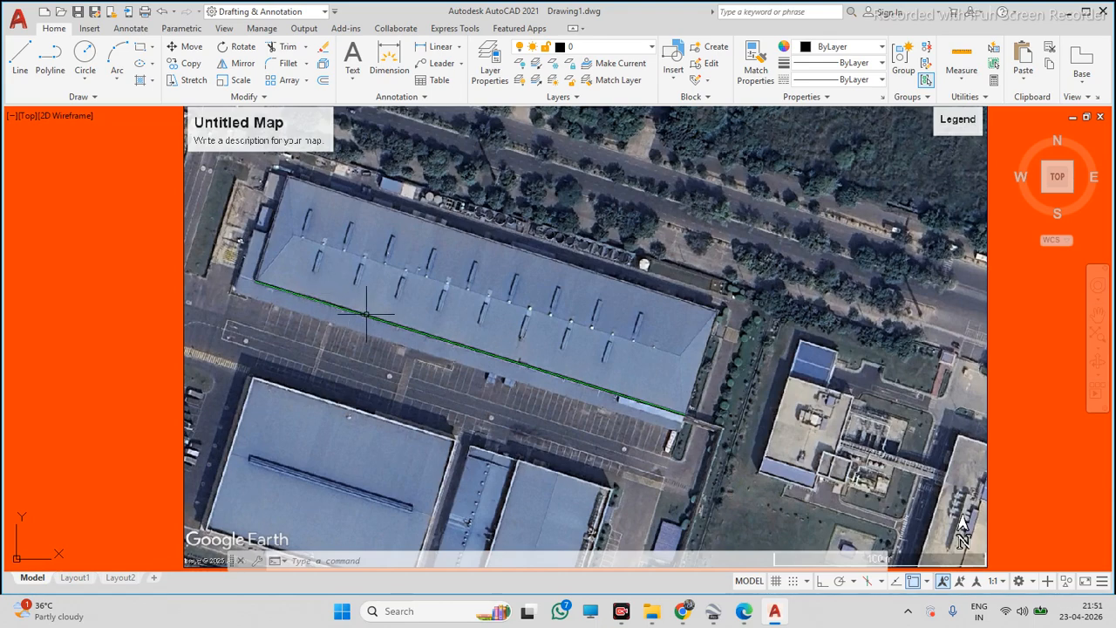
{"action": "key", "text": "Escape"}
{"action": "key", "text": "Escape"}
{"action": "scroll", "coordinate": [517, 278], "scroll_direction": "down", "scroll_amount": 5}
{"action": "scroll", "coordinate": [511, 319], "scroll_direction": "up", "scroll_amount": 6}
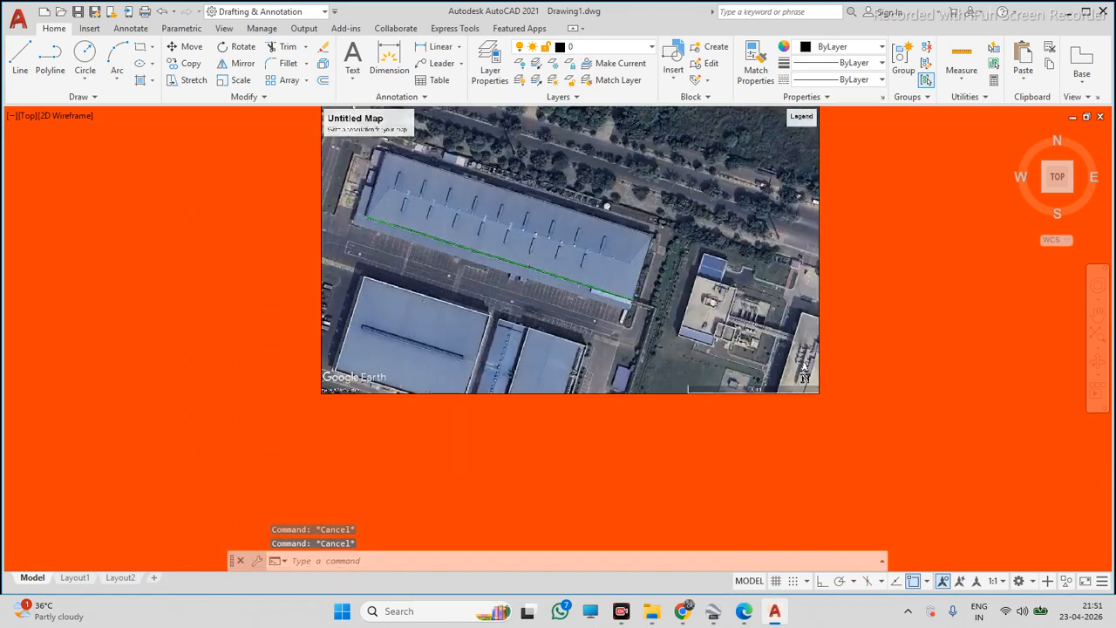
{"action": "scroll", "coordinate": [554, 266], "scroll_direction": "down", "scroll_amount": 4}
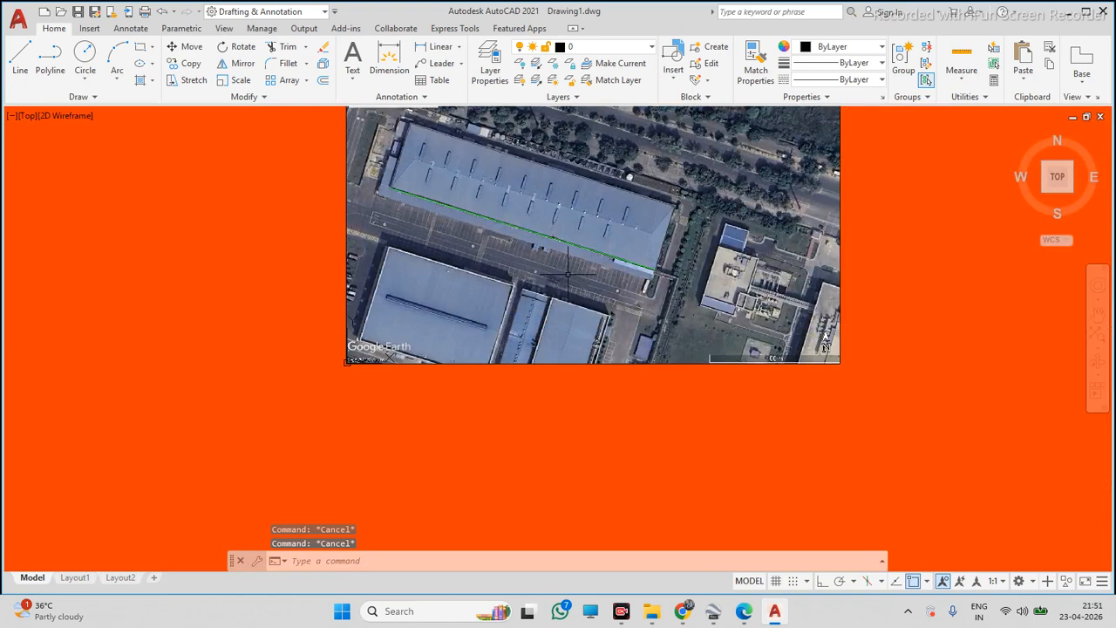
{"action": "scroll", "coordinate": [568, 273], "scroll_direction": "up", "scroll_amount": 2}
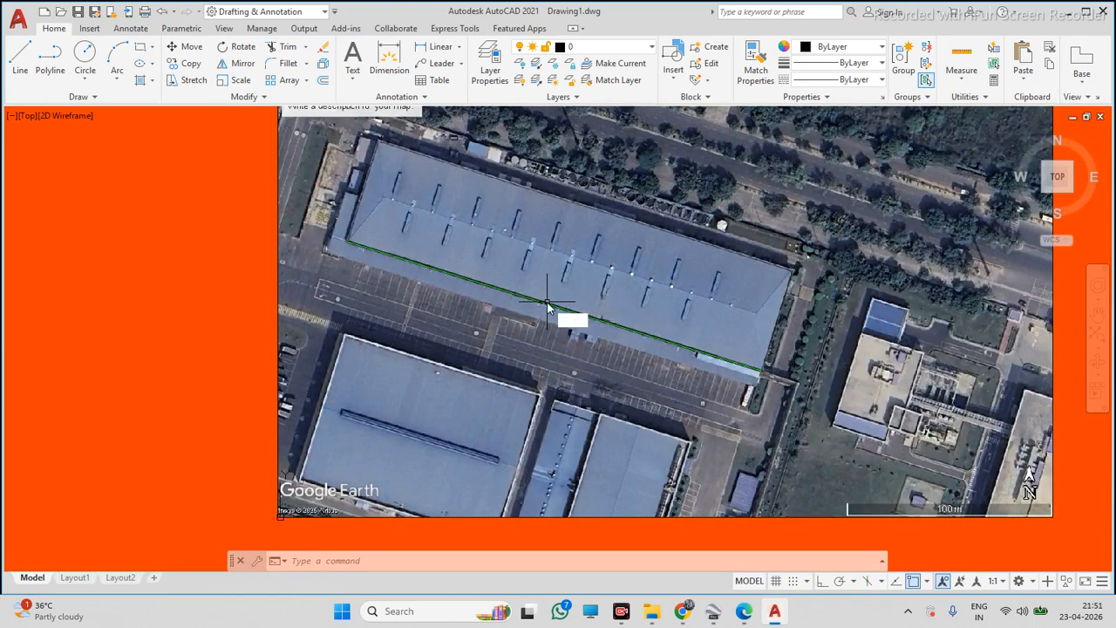
Define a new UCS with its origin at the roof's lower-left corner and X-axis along the green lower edge to its endpoint
{"action": "key", "text": "Return"}
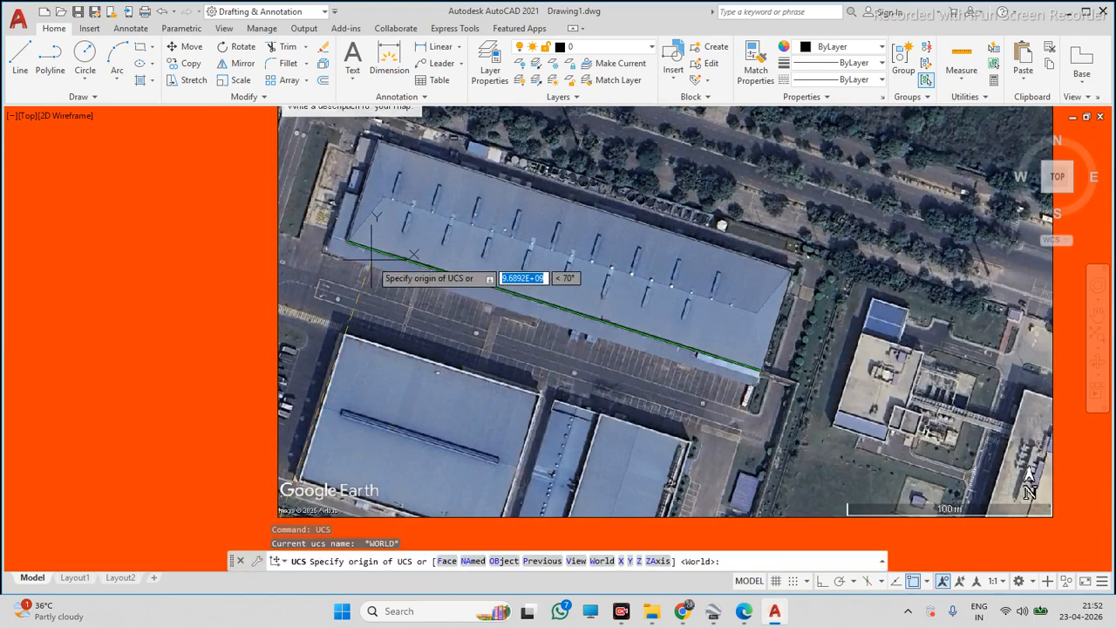
{"action": "scroll", "coordinate": [348, 244], "scroll_direction": "up", "scroll_amount": 6}
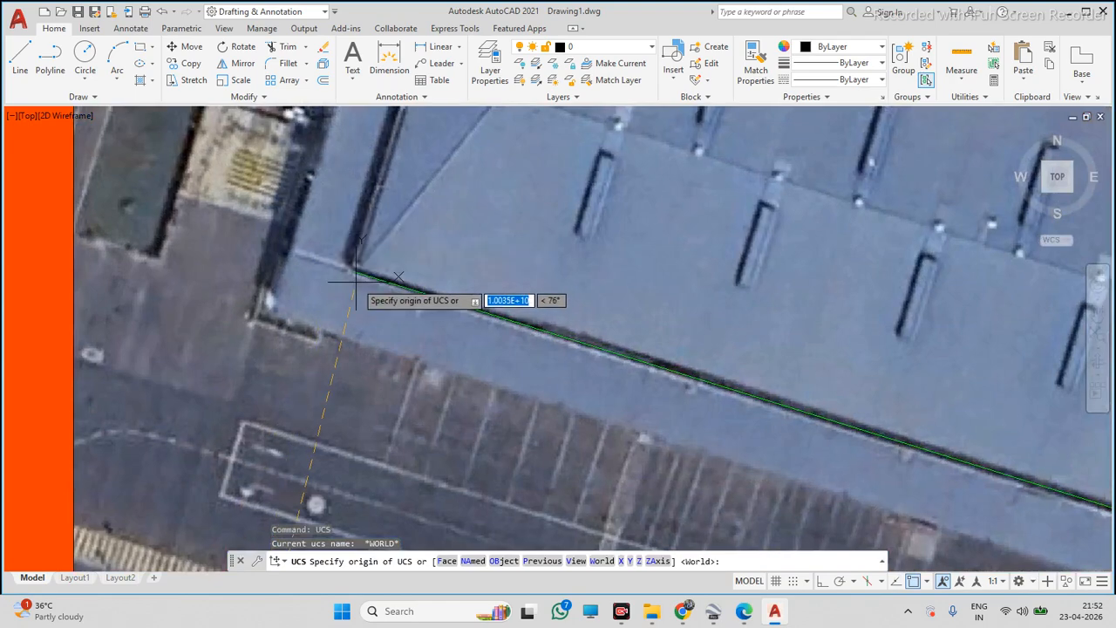
{"action": "left_click", "coordinate": [353, 272]}
{"action": "scroll", "coordinate": [353, 272], "scroll_direction": "down", "scroll_amount": 6}
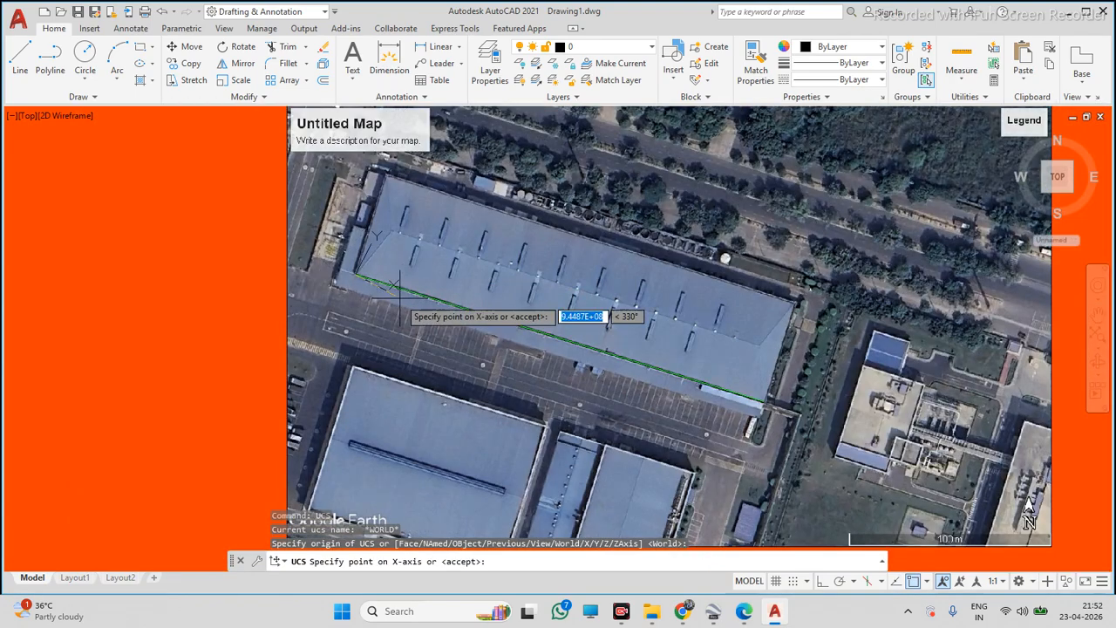
{"action": "scroll", "coordinate": [750, 388], "scroll_direction": "up", "scroll_amount": 8}
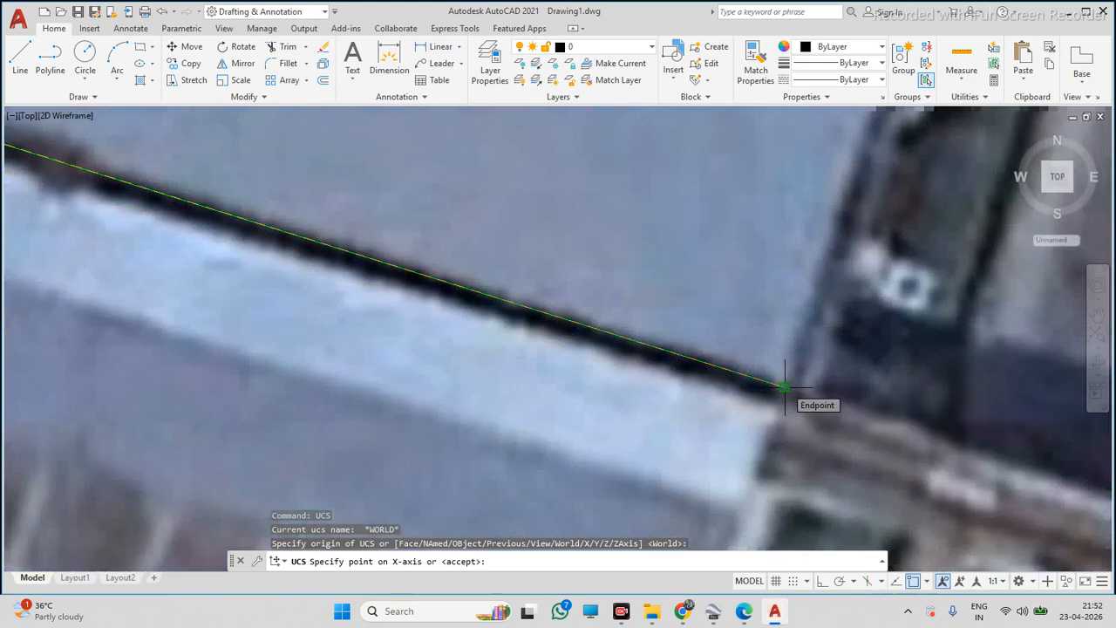
{"action": "left_click", "coordinate": [783, 387]}
{"action": "scroll", "coordinate": [785, 401], "scroll_direction": "down", "scroll_amount": 10}
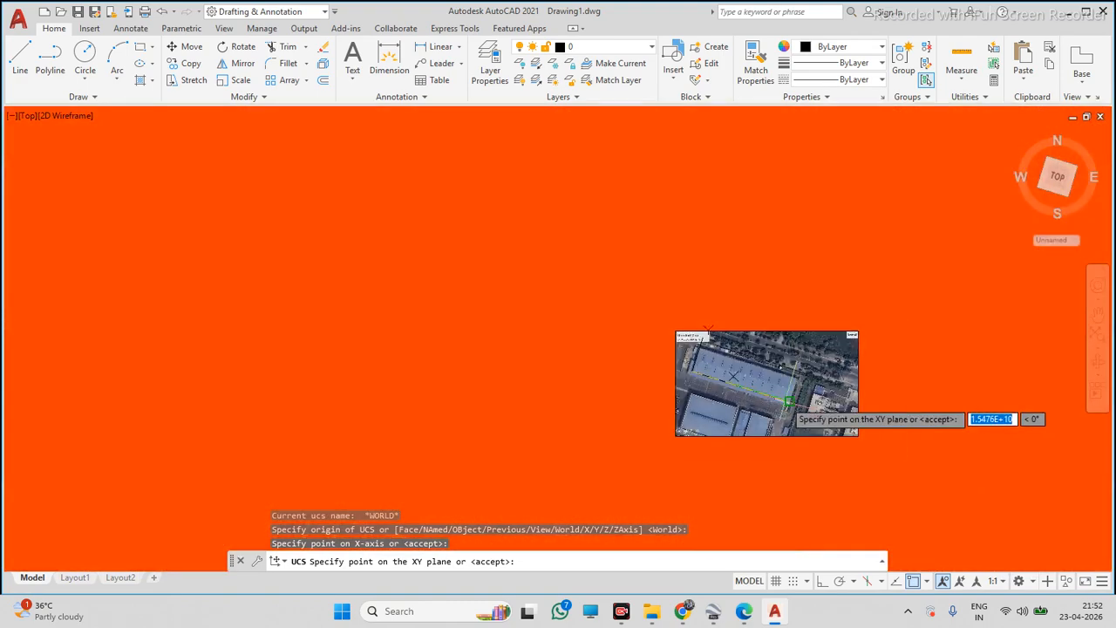
{"action": "key", "text": "Return"}
Zoom and pan around the new UCS origin at the roof's lower-left corner to inspect the aligned axes
{"action": "scroll", "coordinate": [814, 373], "scroll_direction": "up", "scroll_amount": 4}
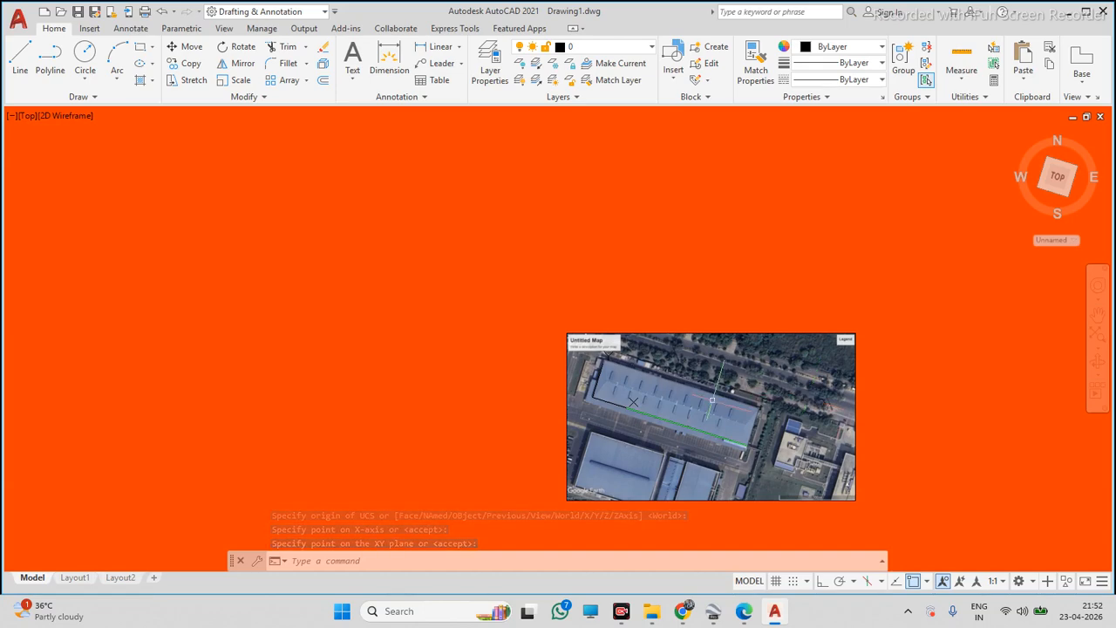
{"action": "scroll", "coordinate": [641, 401], "scroll_direction": "up", "scroll_amount": 5}
{"action": "scroll", "coordinate": [427, 341], "scroll_direction": "up", "scroll_amount": 1}
{"action": "scroll", "coordinate": [524, 353], "scroll_direction": "up", "scroll_amount": 12}
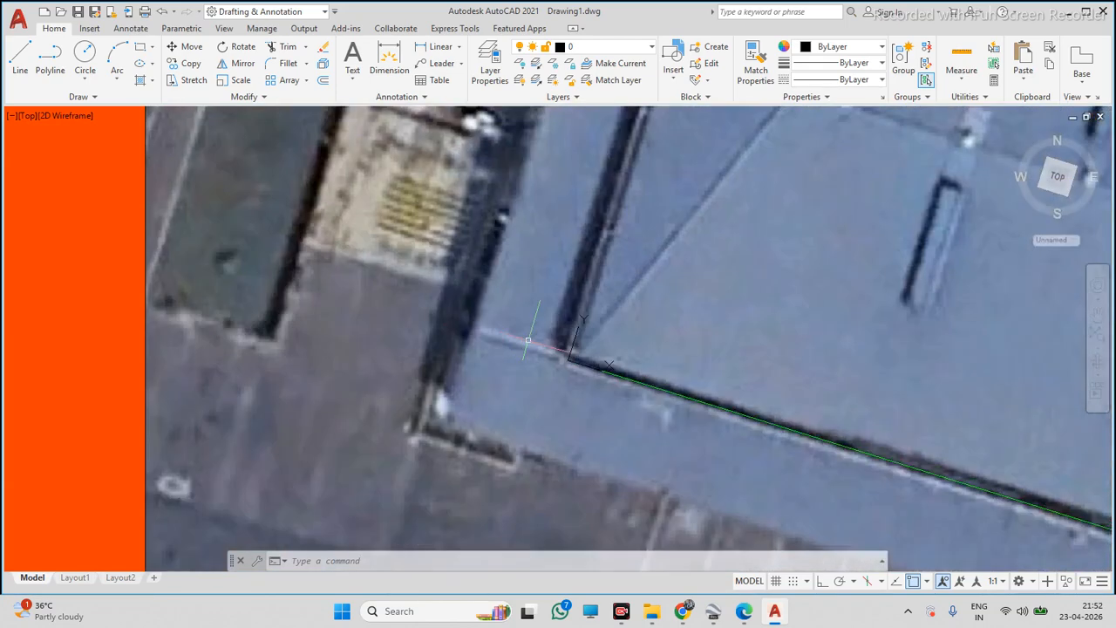
{"action": "scroll", "coordinate": [523, 327], "scroll_direction": "up", "scroll_amount": 3}
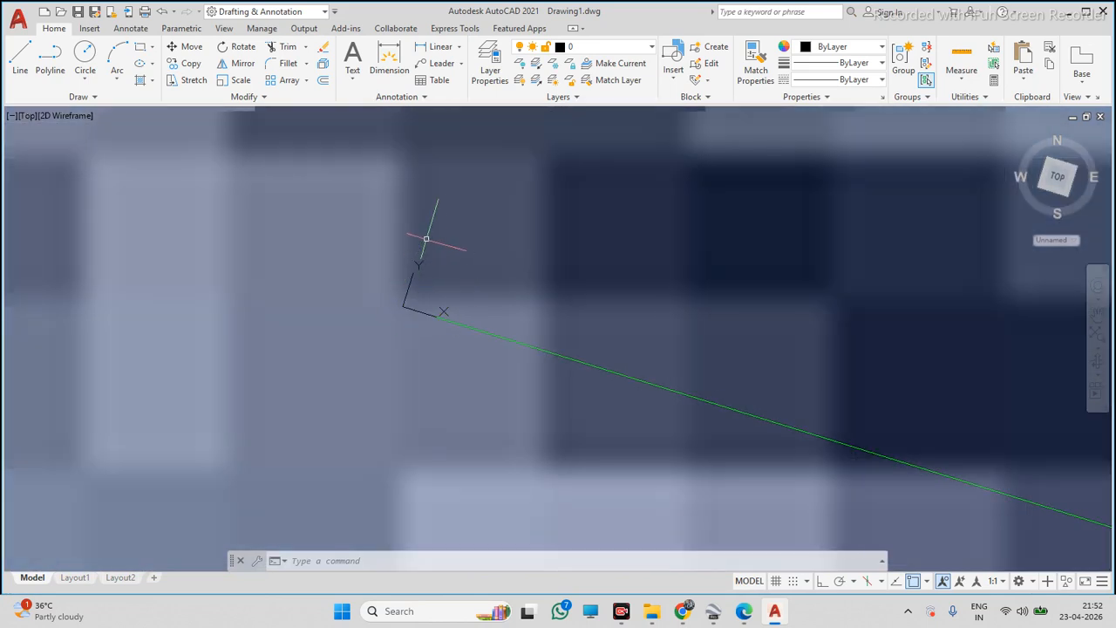
{"action": "scroll", "coordinate": [429, 251], "scroll_direction": "up", "scroll_amount": 2}
{"action": "scroll", "coordinate": [443, 284], "scroll_direction": "up", "scroll_amount": 4}
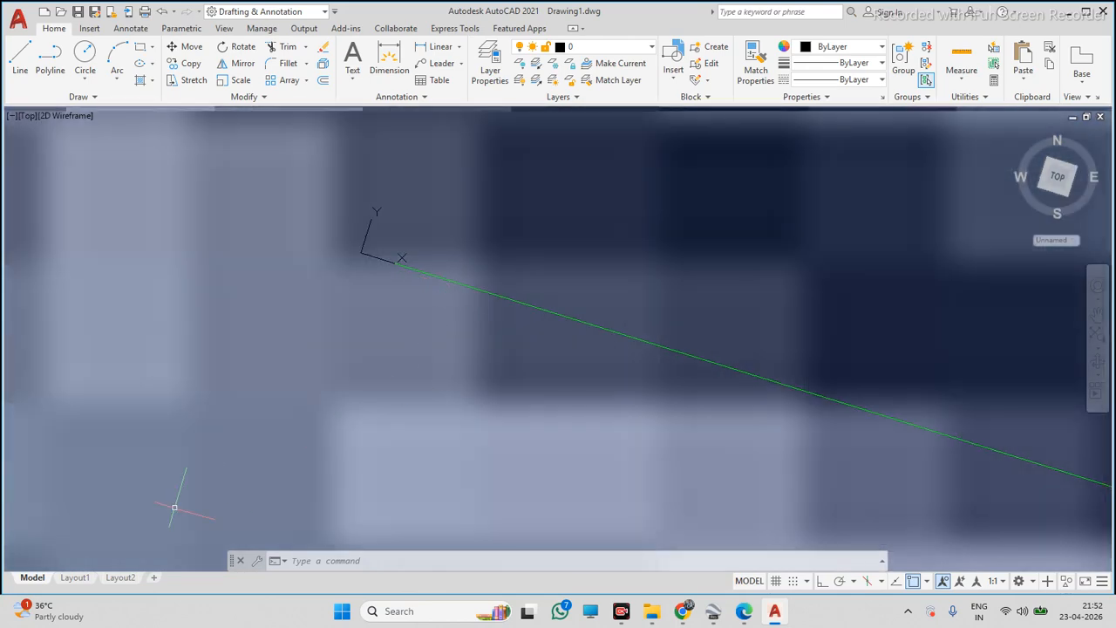
{"action": "scroll", "coordinate": [315, 289], "scroll_direction": "down", "scroll_amount": 3}
{"action": "middle_click_drag", "start_coordinate": [384, 256], "coordinate": [336, 291]}
{"action": "scroll", "coordinate": [338, 292], "scroll_direction": "up", "scroll_amount": 3}
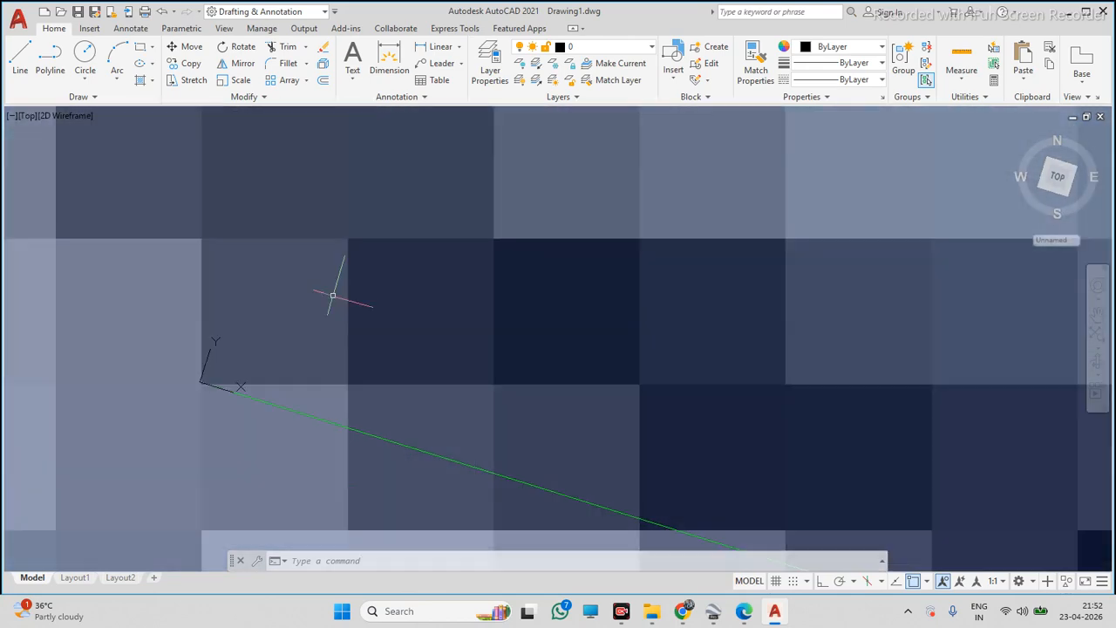
{"action": "scroll", "coordinate": [277, 356], "scroll_direction": "down", "scroll_amount": 4}
{"action": "scroll", "coordinate": [279, 366], "scroll_direction": "up", "scroll_amount": 4}
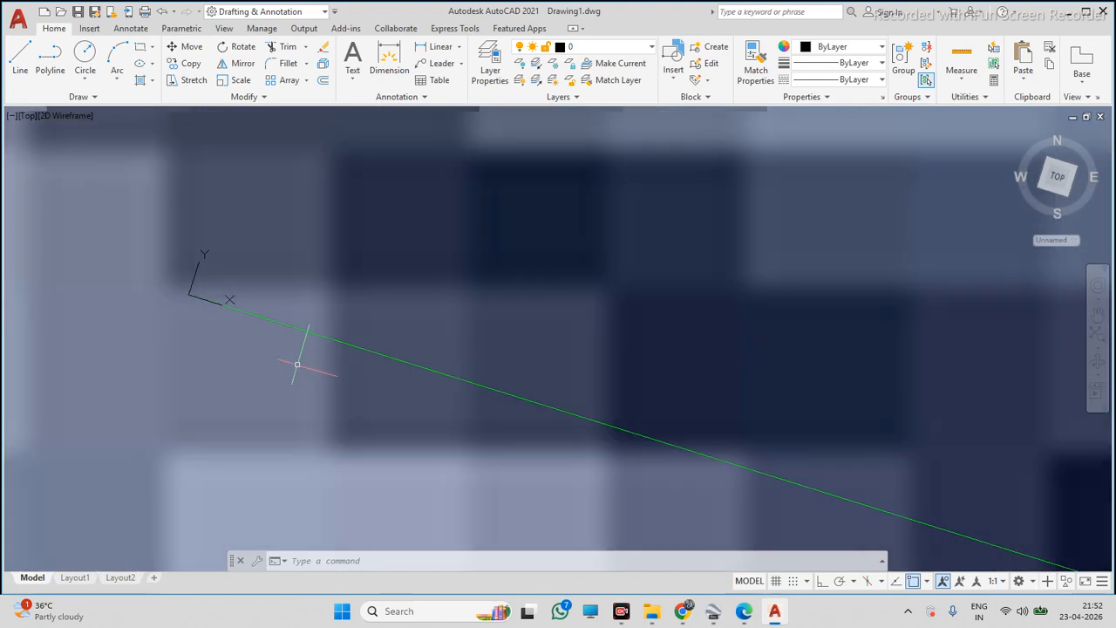
Turn on Ortho and trace the roof outline as a polyline from the UCS origin through the upper corners to the lower-right corner
{"action": "left_click", "coordinate": [822, 581]}
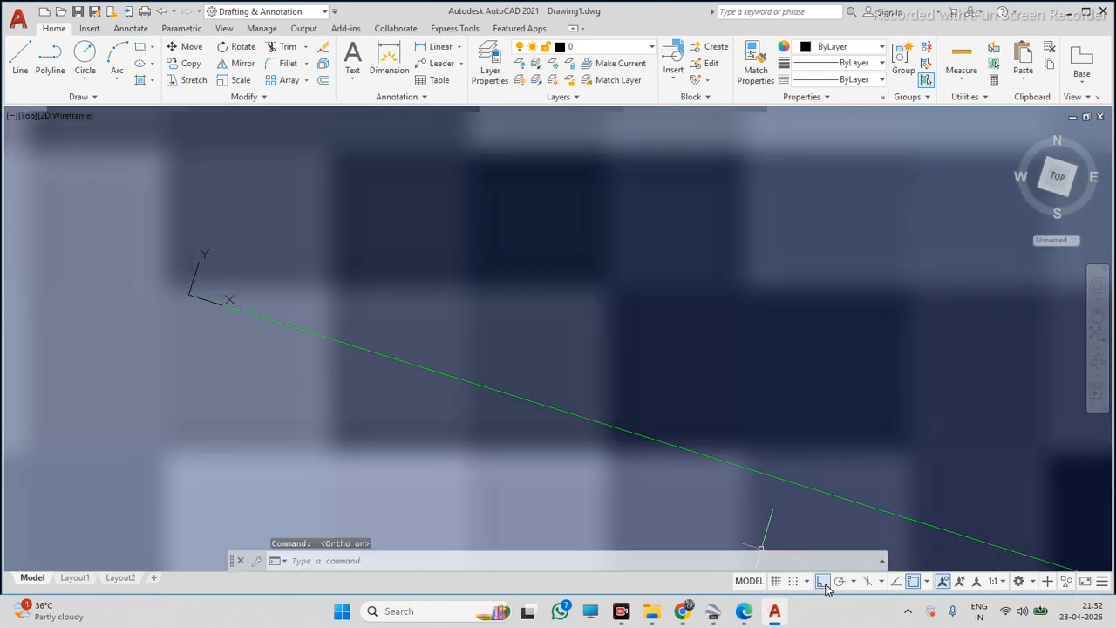
{"action": "left_click", "coordinate": [50, 58]}
{"action": "scroll", "coordinate": [322, 332], "scroll_direction": "up", "scroll_amount": 5}
{"action": "scroll", "coordinate": [323, 332], "scroll_direction": "down", "scroll_amount": 4}
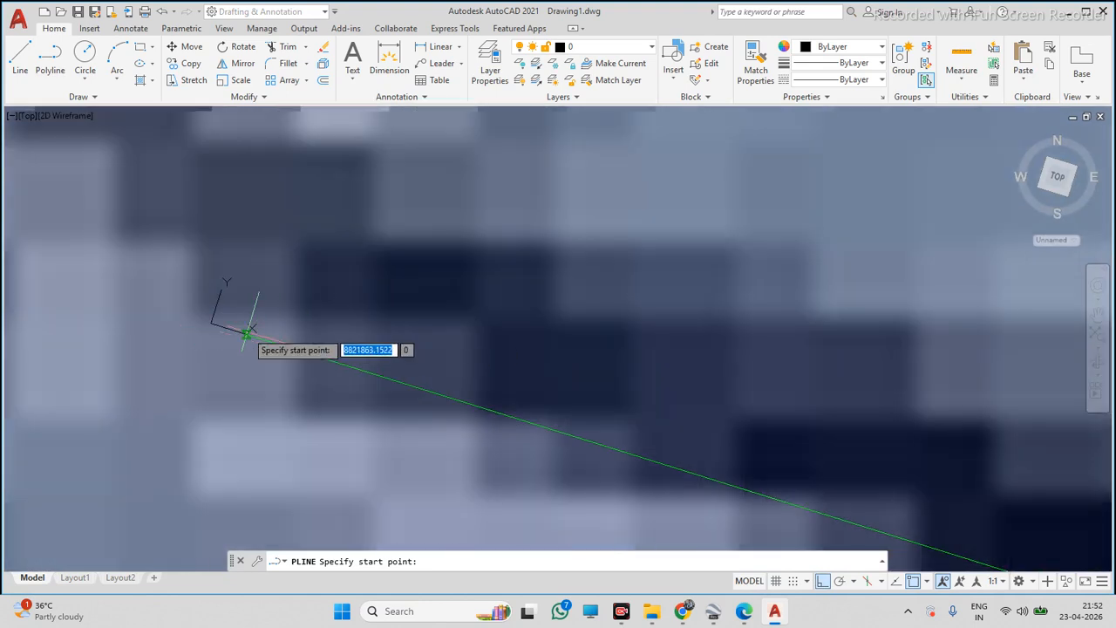
{"action": "left_click", "coordinate": [211, 323]}
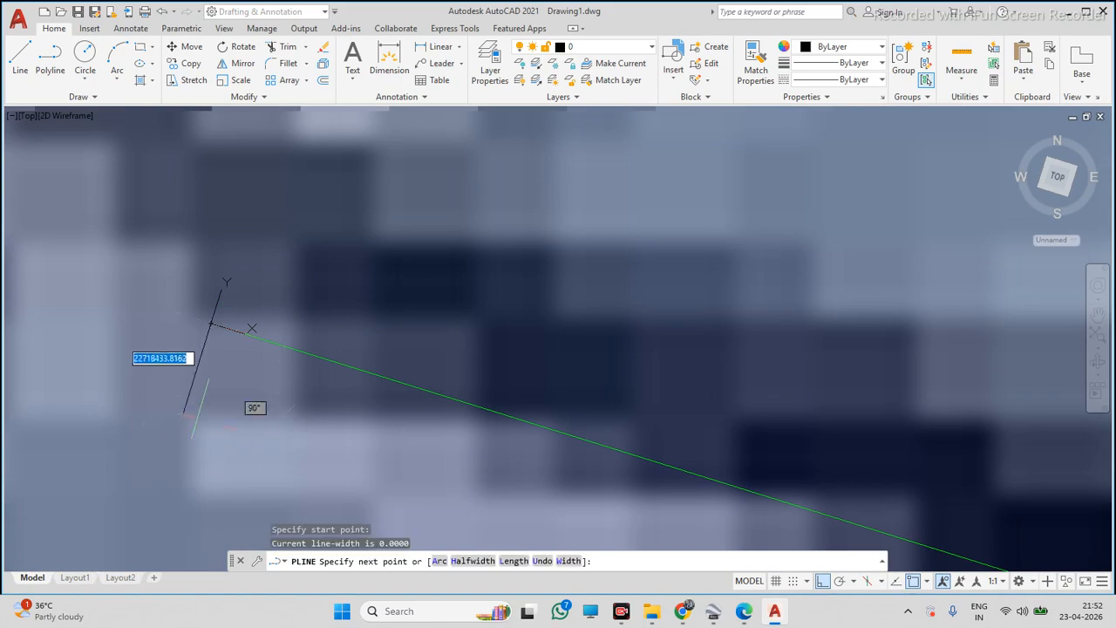
{"action": "scroll", "coordinate": [260, 425], "scroll_direction": "up", "scroll_amount": 3}
{"action": "scroll", "coordinate": [260, 354], "scroll_direction": "down", "scroll_amount": 2}
{"action": "scroll", "coordinate": [332, 262], "scroll_direction": "down", "scroll_amount": 3}
{"action": "scroll", "coordinate": [341, 222], "scroll_direction": "up", "scroll_amount": 3}
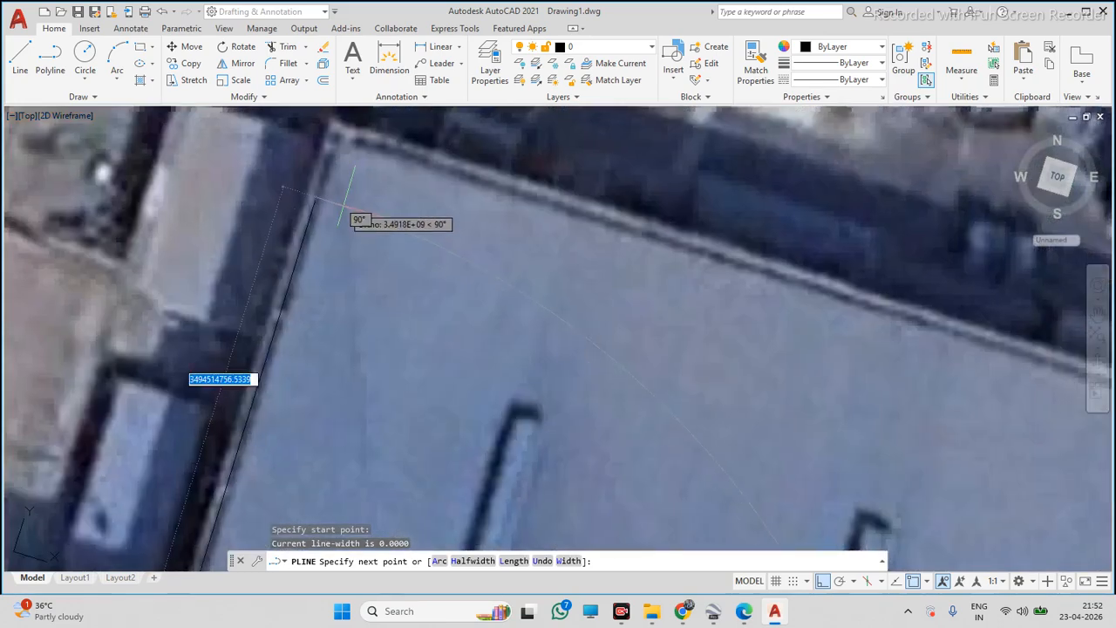
{"action": "scroll", "coordinate": [349, 245], "scroll_direction": "down", "scroll_amount": 3}
{"action": "scroll", "coordinate": [344, 223], "scroll_direction": "up", "scroll_amount": 3}
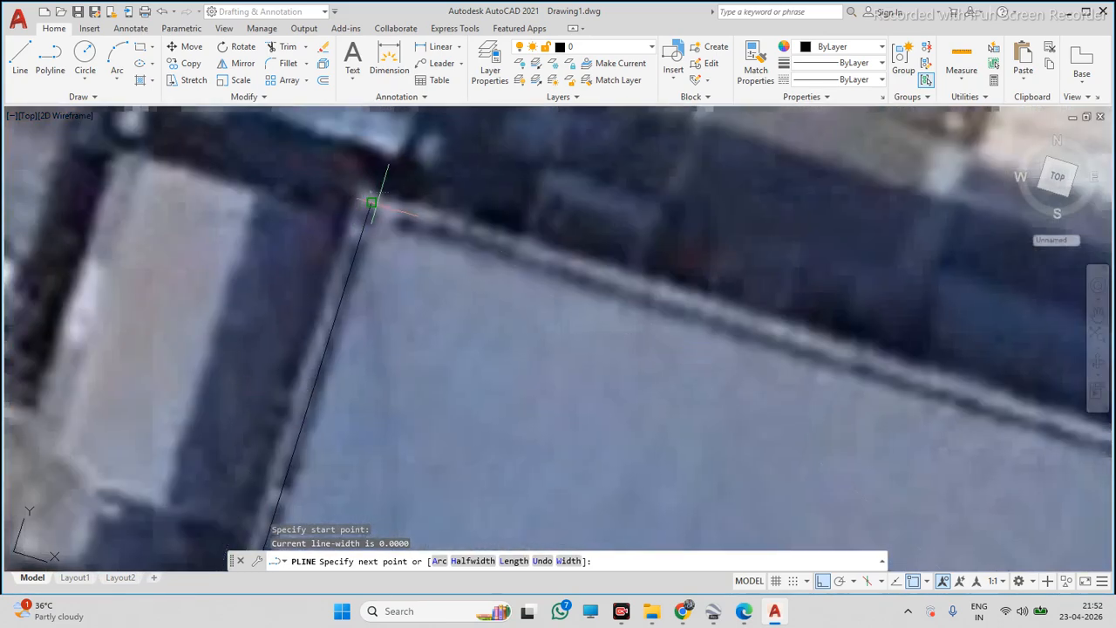
{"action": "left_click", "coordinate": [370, 202]}
{"action": "scroll", "coordinate": [319, 224], "scroll_direction": "down", "scroll_amount": 3}
{"action": "scroll", "coordinate": [581, 331], "scroll_direction": "down", "scroll_amount": 3}
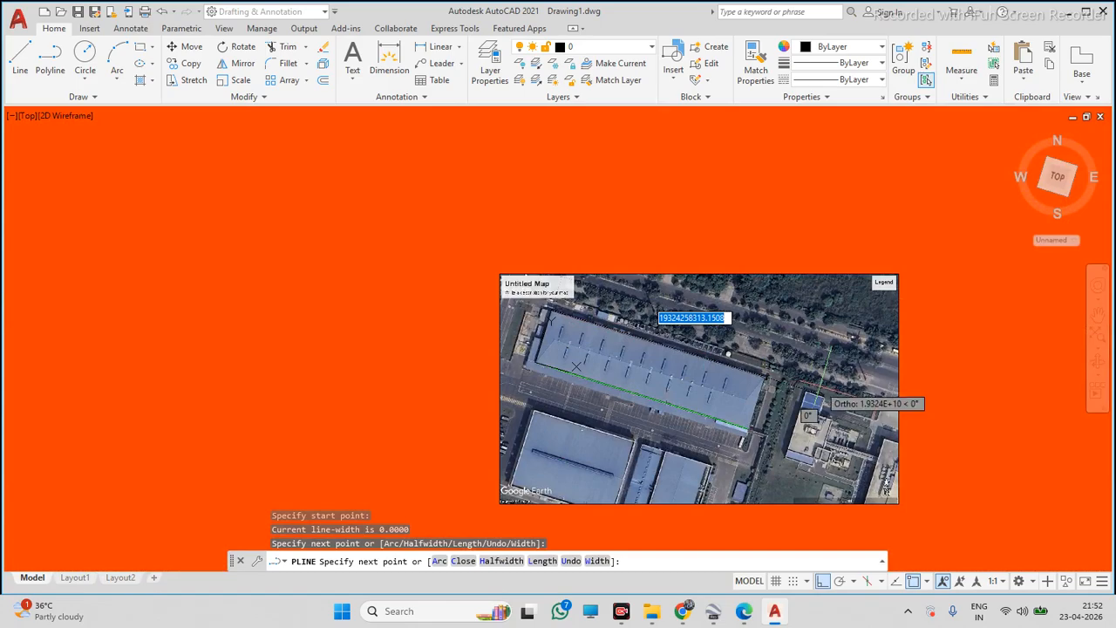
{"action": "scroll", "coordinate": [819, 381], "scroll_direction": "up", "scroll_amount": 5}
{"action": "scroll", "coordinate": [680, 388], "scroll_direction": "down", "scroll_amount": 3}
{"action": "scroll", "coordinate": [641, 404], "scroll_direction": "up", "scroll_amount": 4}
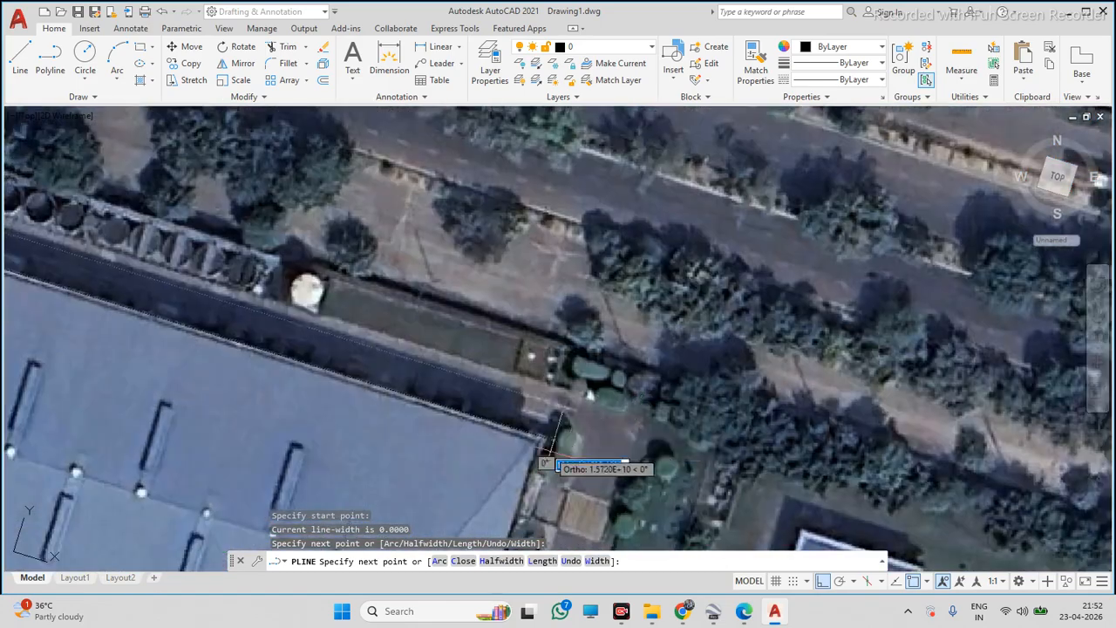
{"action": "left_click", "coordinate": [644, 333]}
{"action": "scroll", "coordinate": [647, 326], "scroll_direction": "down", "scroll_amount": 6}
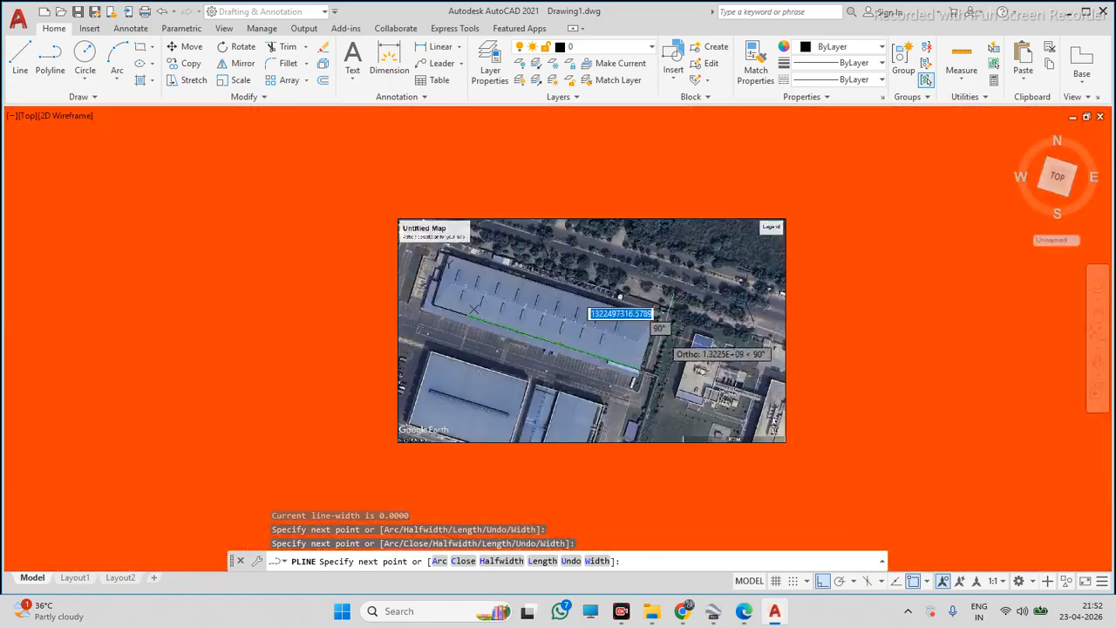
{"action": "scroll", "coordinate": [654, 382], "scroll_direction": "up", "scroll_amount": 5}
{"action": "scroll", "coordinate": [528, 235], "scroll_direction": "up", "scroll_amount": 1}
{"action": "scroll", "coordinate": [680, 218], "scroll_direction": "up", "scroll_amount": 5}
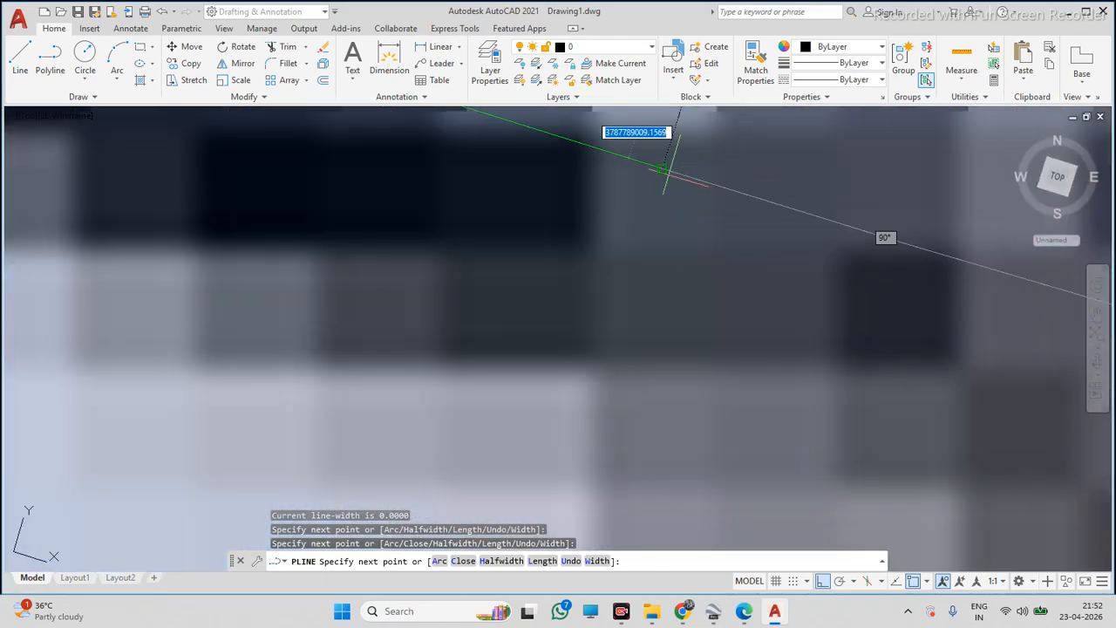
{"action": "left_click", "coordinate": [666, 170]}
{"action": "key", "text": "Escape"}
Select the green edge line and apply its properties to the traced outline with Match Properties
{"action": "left_click", "coordinate": [638, 150]}
{"action": "scroll", "coordinate": [604, 223], "scroll_direction": "down", "scroll_amount": 5}
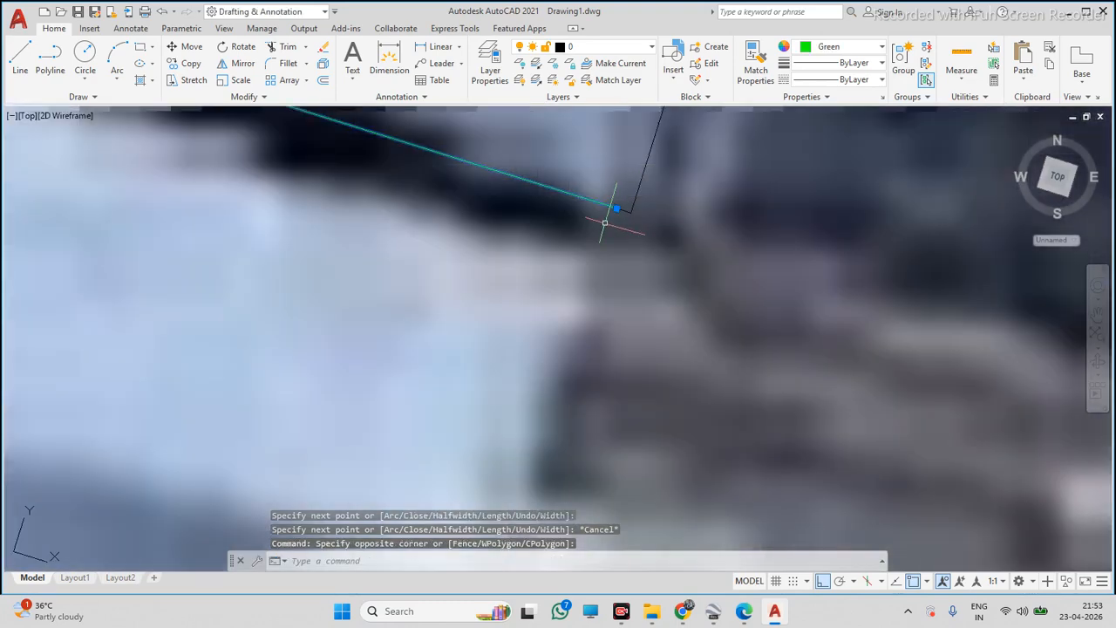
{"action": "type", "text": "MA"}
{"action": "key", "text": "Return"}
{"action": "scroll", "coordinate": [664, 256], "scroll_direction": "down", "scroll_amount": 5}
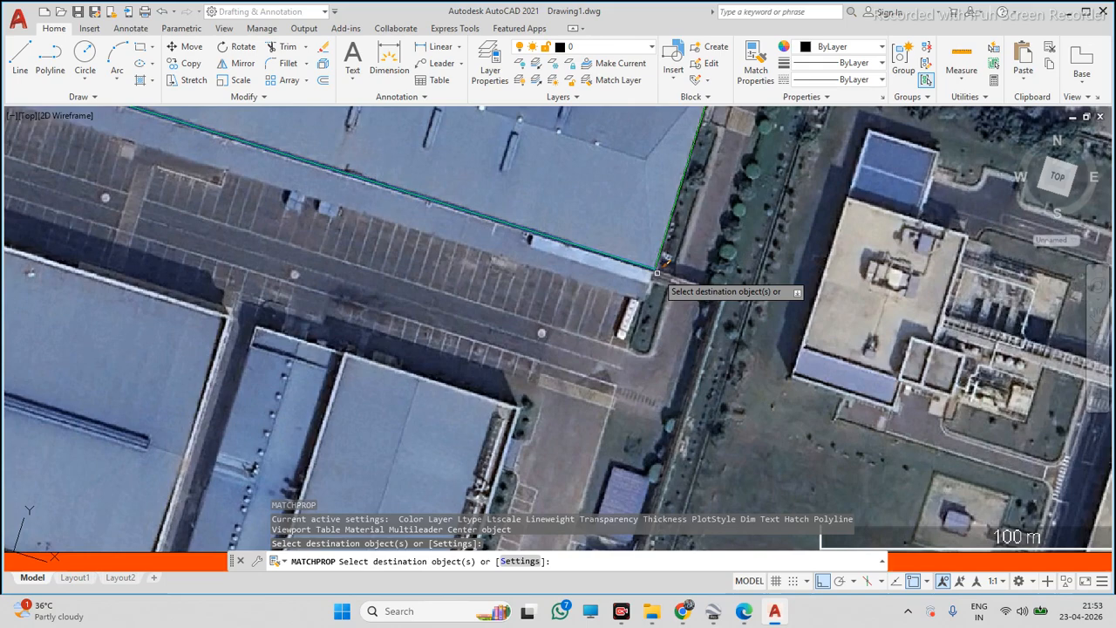
{"action": "key", "text": "Escape"}
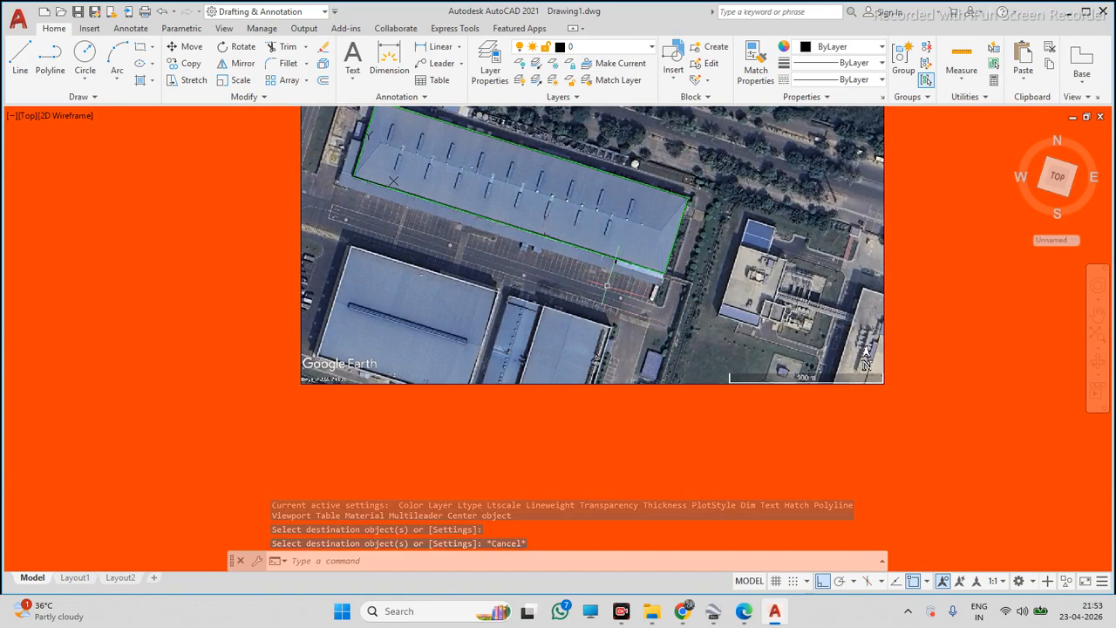
Draw a polyline across the roof from its left edge to its right edge, parallel to the long sides
{"action": "scroll", "coordinate": [639, 217], "scroll_direction": "up", "scroll_amount": 3}
{"action": "scroll", "coordinate": [610, 236], "scroll_direction": "down", "scroll_amount": 5}
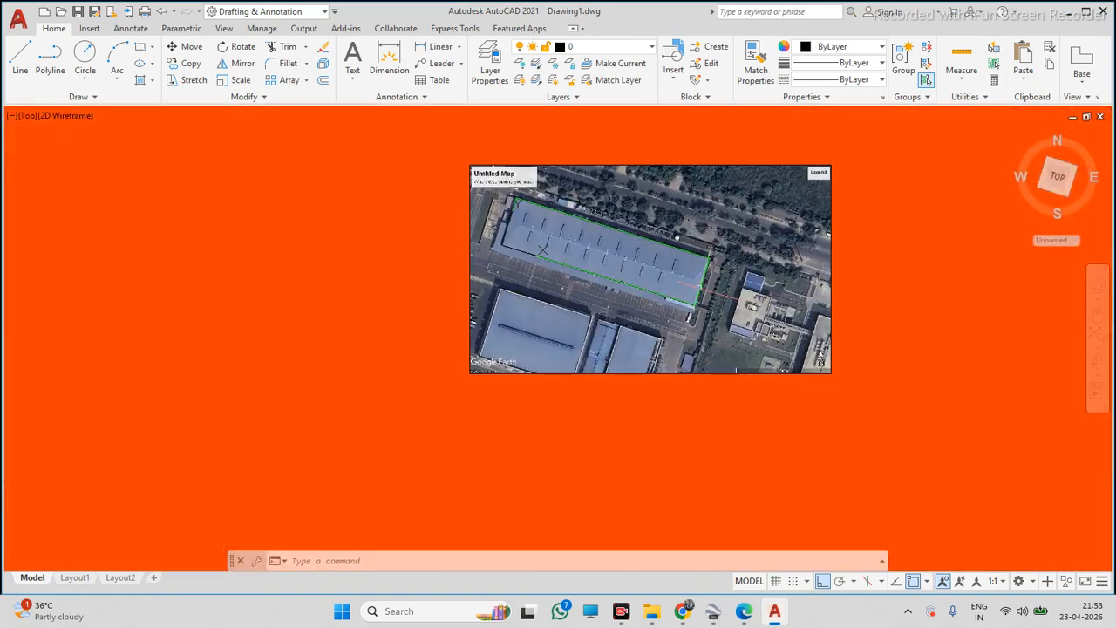
{"action": "scroll", "coordinate": [548, 259], "scroll_direction": "up", "scroll_amount": 2}
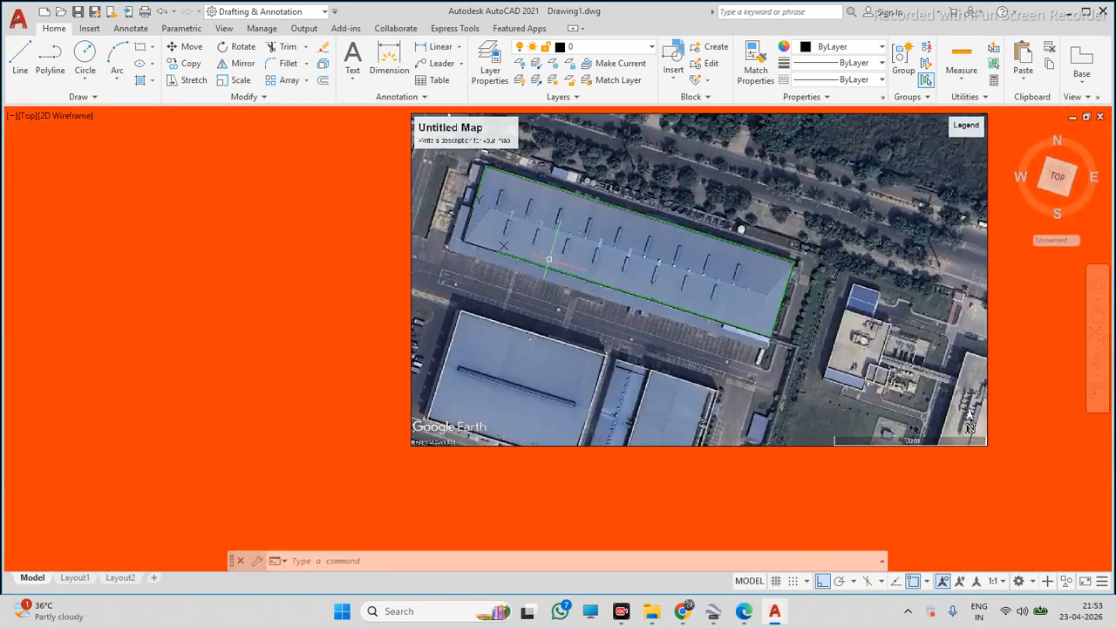
{"action": "left_click", "coordinate": [61, 56]}
{"action": "scroll", "coordinate": [484, 213], "scroll_direction": "up", "scroll_amount": 5}
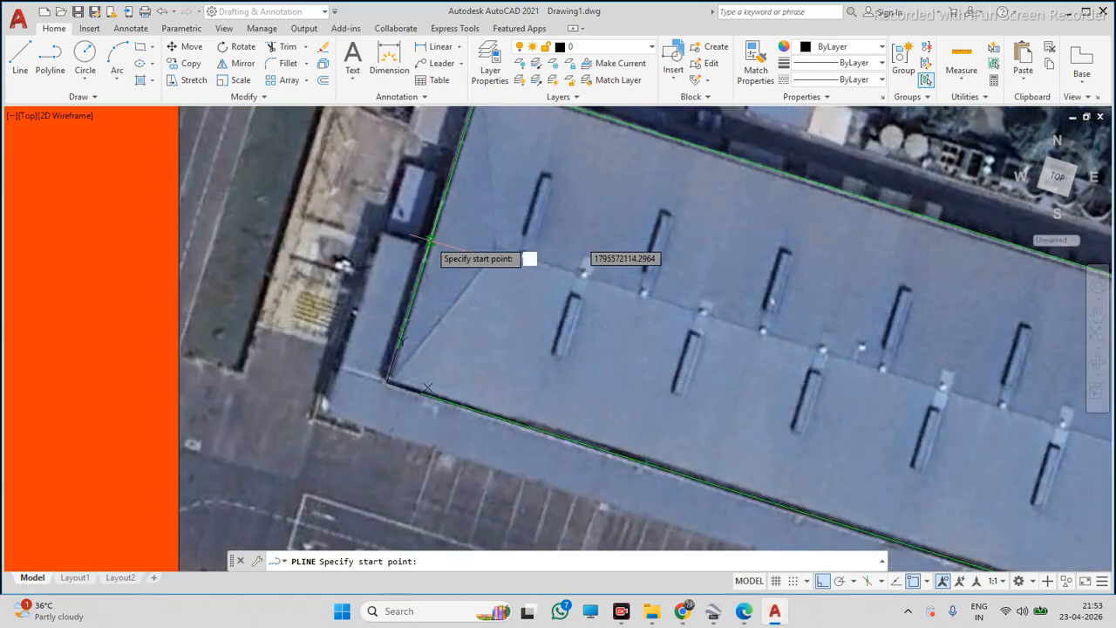
{"action": "left_click", "coordinate": [433, 235]}
{"action": "scroll", "coordinate": [434, 234], "scroll_direction": "down", "scroll_amount": 7}
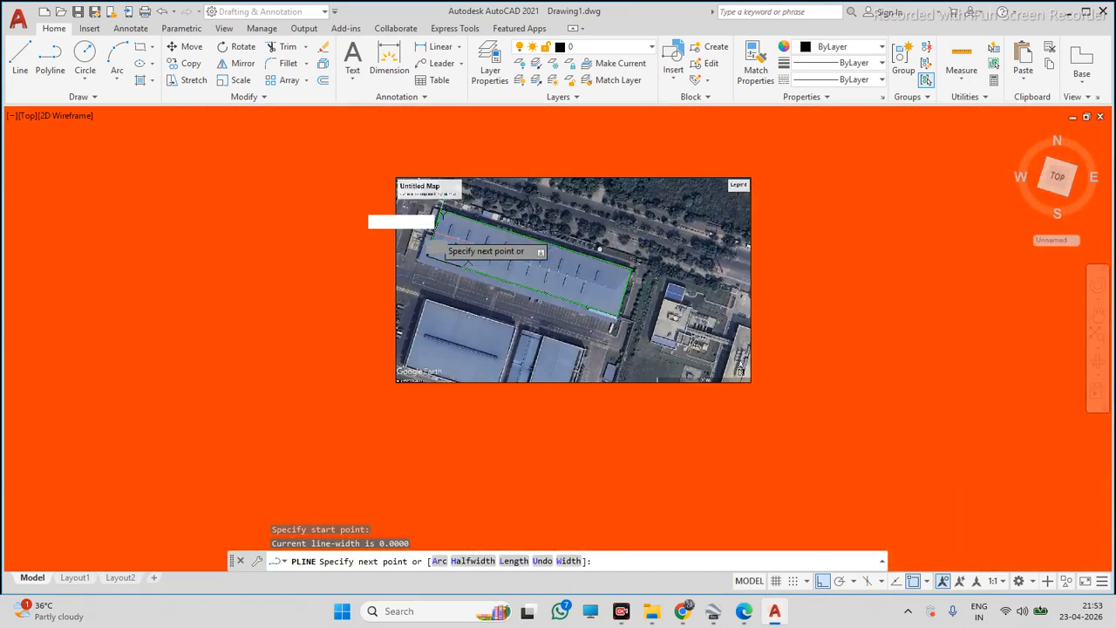
{"action": "scroll", "coordinate": [554, 277], "scroll_direction": "up", "scroll_amount": 7}
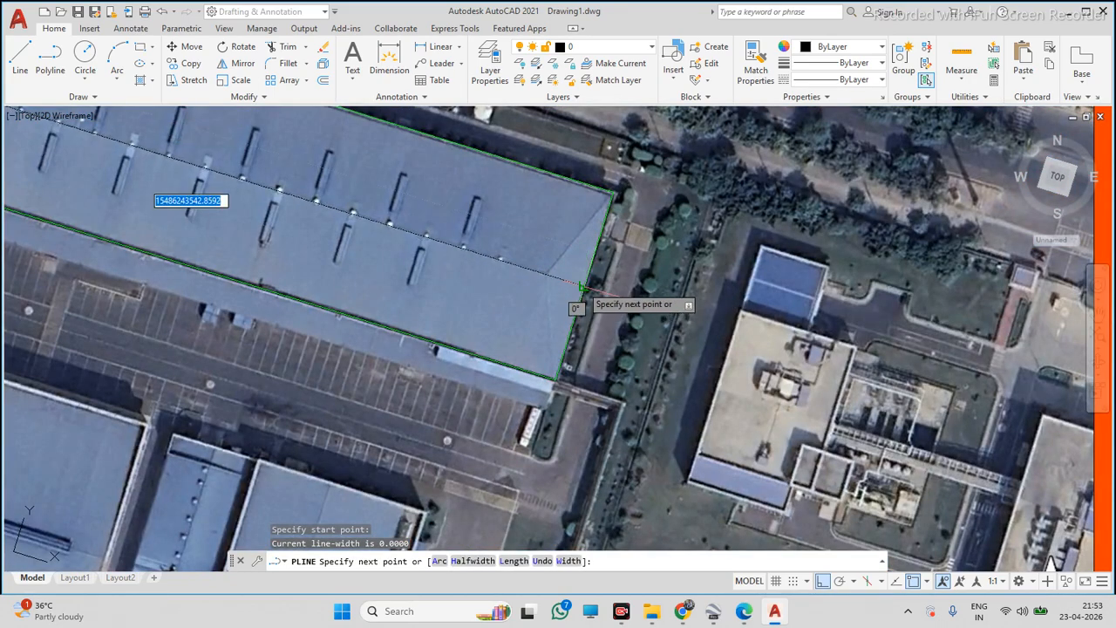
{"action": "left_click", "coordinate": [580, 286]}
{"action": "key", "text": "Escape"}
Zoom out and back in to review the traced roof outline over the satellite image
{"action": "scroll", "coordinate": [712, 325], "scroll_direction": "down", "scroll_amount": 6}
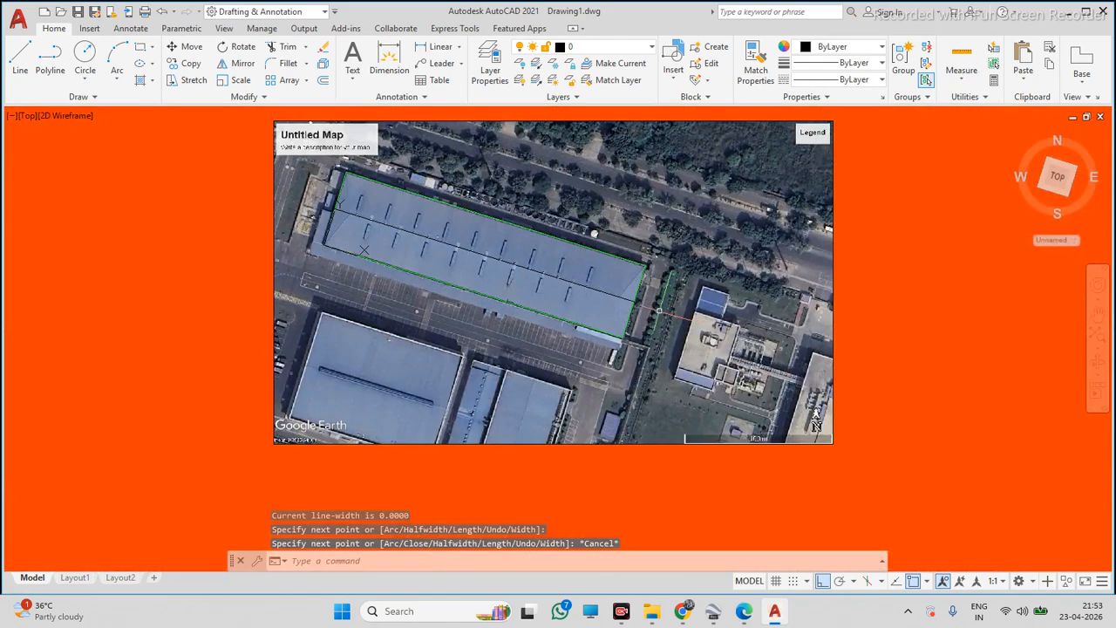
{"action": "scroll", "coordinate": [295, 247], "scroll_direction": "up", "scroll_amount": 5}
{"action": "scroll", "coordinate": [353, 239], "scroll_direction": "down", "scroll_amount": 5}
{"action": "scroll", "coordinate": [367, 234], "scroll_direction": "up", "scroll_amount": 5}
{"action": "scroll", "coordinate": [372, 230], "scroll_direction": "down", "scroll_amount": 5}
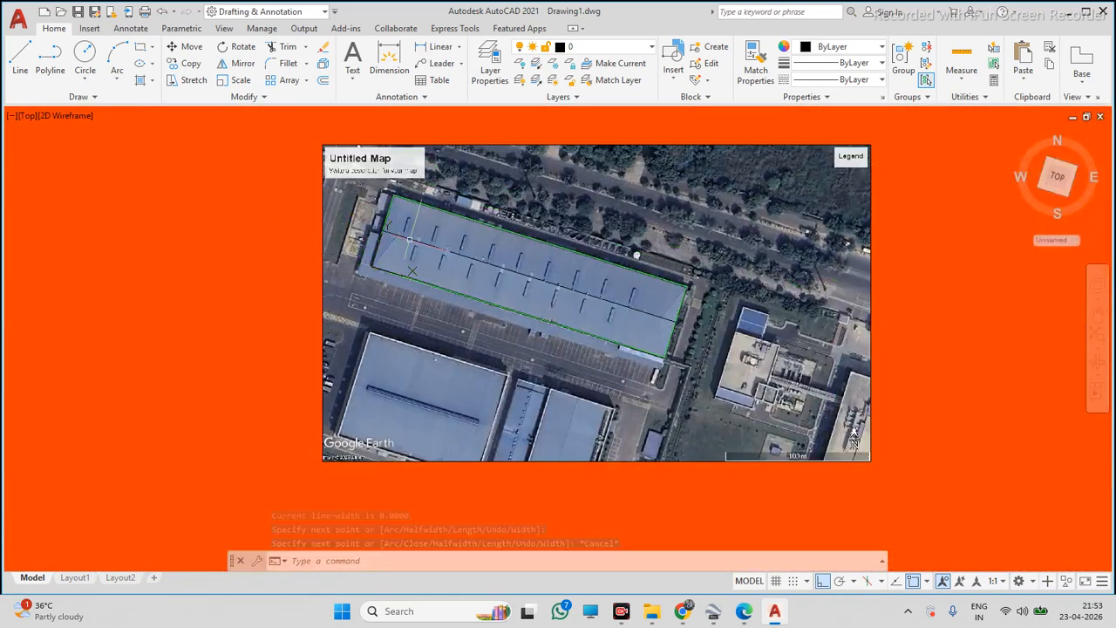
{"action": "scroll", "coordinate": [391, 212], "scroll_direction": "up", "scroll_amount": 5}
{"action": "scroll", "coordinate": [387, 200], "scroll_direction": "down", "scroll_amount": 5}
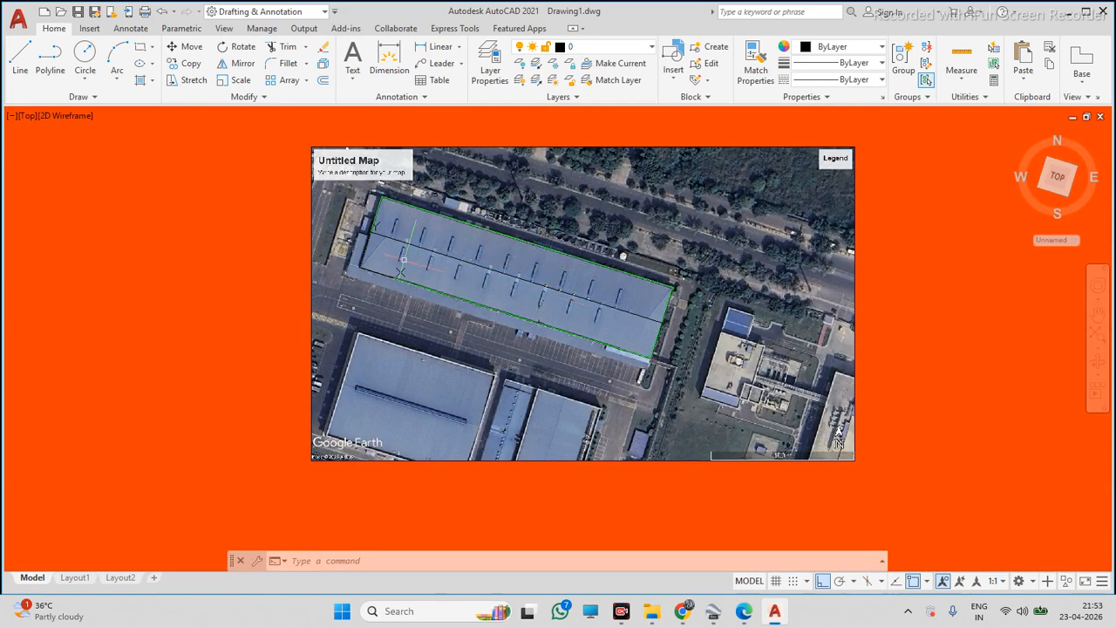
{"action": "scroll", "coordinate": [402, 260], "scroll_direction": "up", "scroll_amount": 4}
{"action": "scroll", "coordinate": [581, 376], "scroll_direction": "down", "scroll_amount": 4}
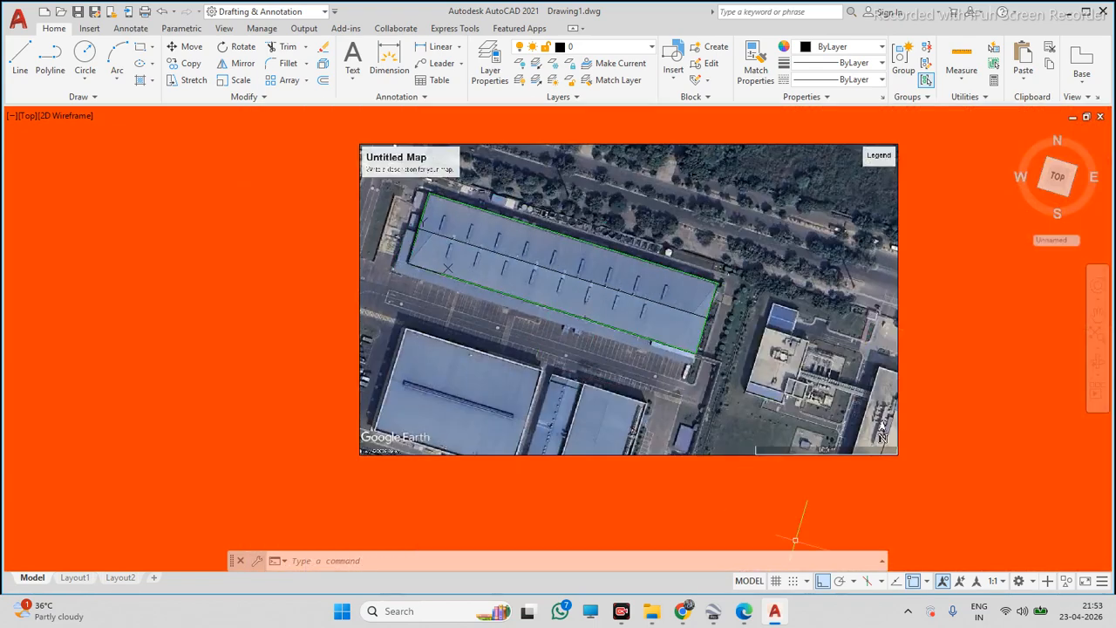
{"action": "left_click", "coordinate": [49, 59]}
{"action": "left_click", "coordinate": [81, 297]}
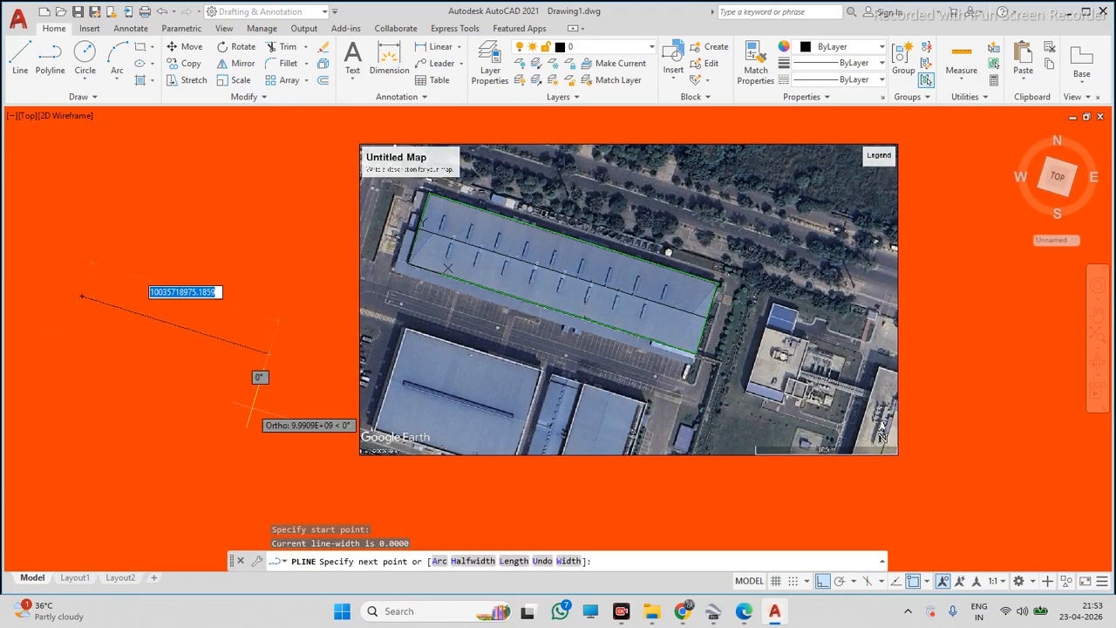
{"action": "scroll", "coordinate": [264, 366], "scroll_direction": "up", "scroll_amount": 3}
{"action": "scroll", "coordinate": [265, 366], "scroll_direction": "down", "scroll_amount": 3}
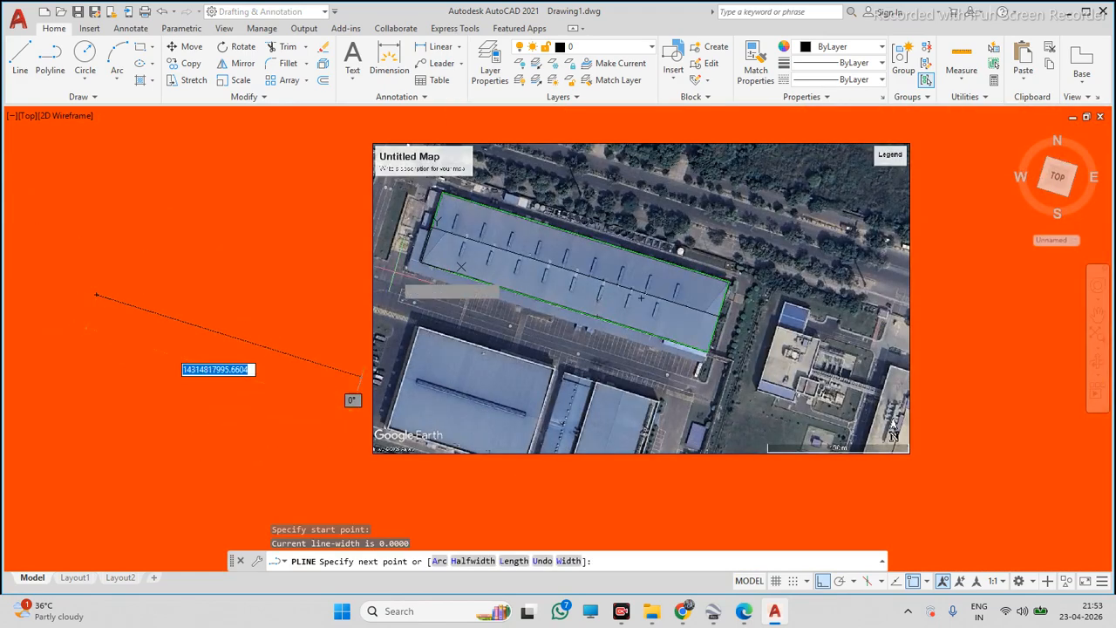
{"action": "scroll", "coordinate": [475, 279], "scroll_direction": "up", "scroll_amount": 10}
{"action": "scroll", "coordinate": [457, 275], "scroll_direction": "down", "scroll_amount": 12}
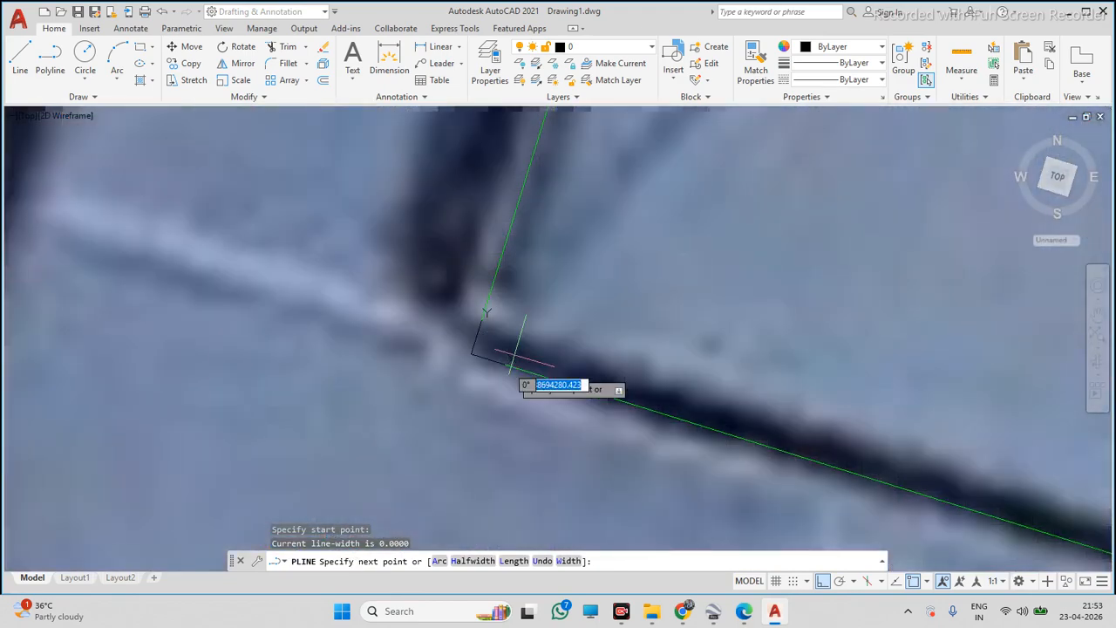
{"action": "scroll", "coordinate": [358, 401], "scroll_direction": "down", "scroll_amount": 8}
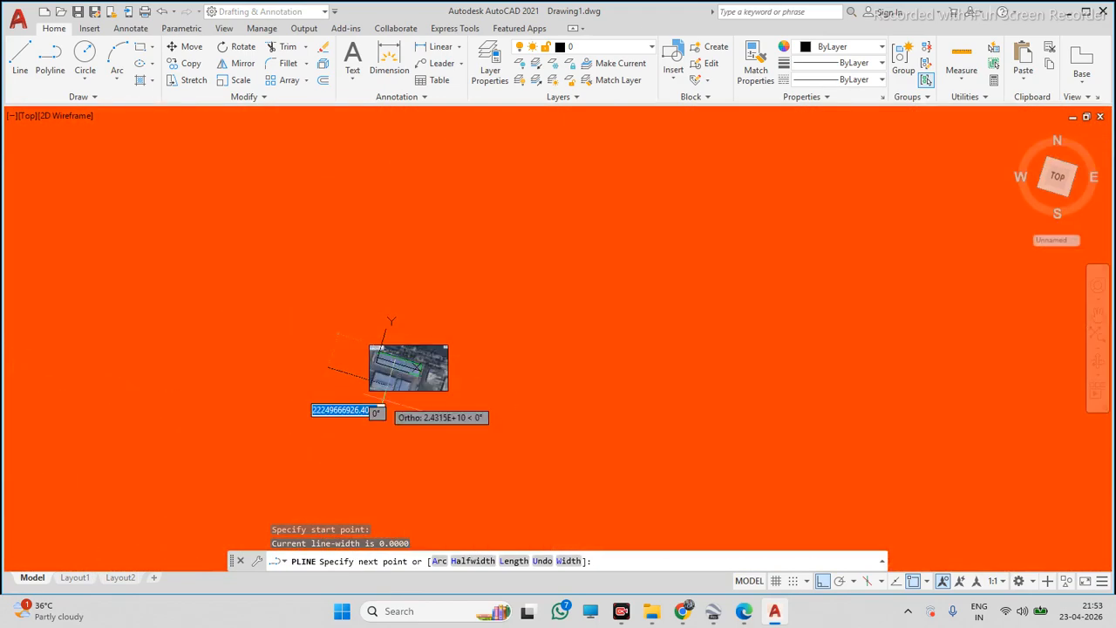
{"action": "scroll", "coordinate": [384, 395], "scroll_direction": "up", "scroll_amount": 5}
{"action": "scroll", "coordinate": [218, 226], "scroll_direction": "down", "scroll_amount": 4}
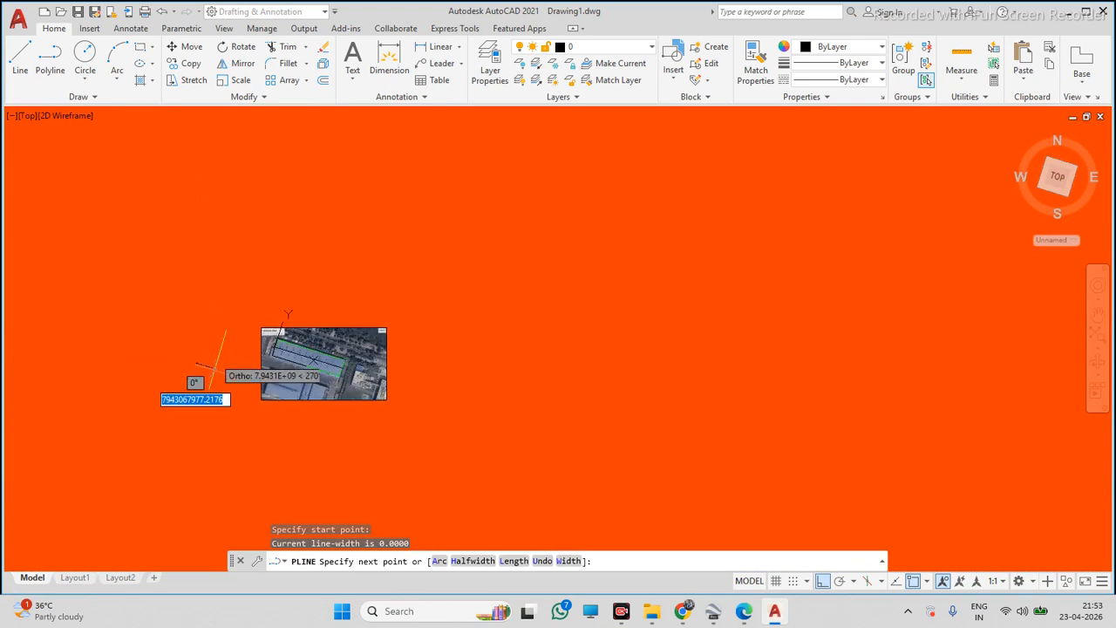
{"action": "scroll", "coordinate": [201, 287], "scroll_direction": "up", "scroll_amount": 6}
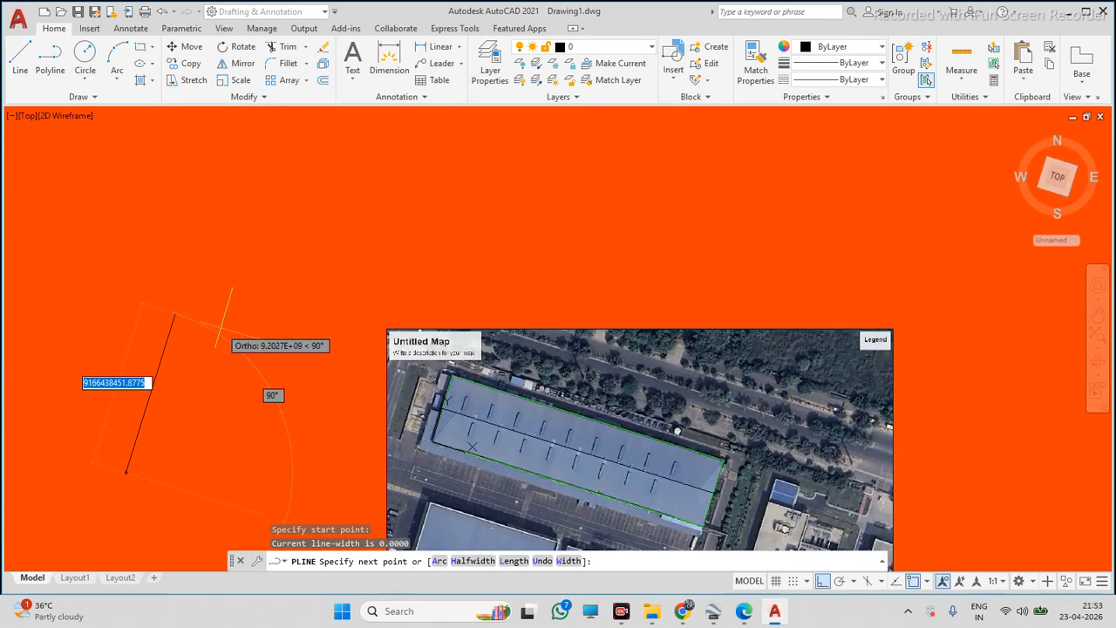
{"action": "scroll", "coordinate": [248, 345], "scroll_direction": "down", "scroll_amount": 3}
{"action": "scroll", "coordinate": [236, 350], "scroll_direction": "up", "scroll_amount": 3}
{"action": "scroll", "coordinate": [249, 346], "scroll_direction": "up", "scroll_amount": 2}
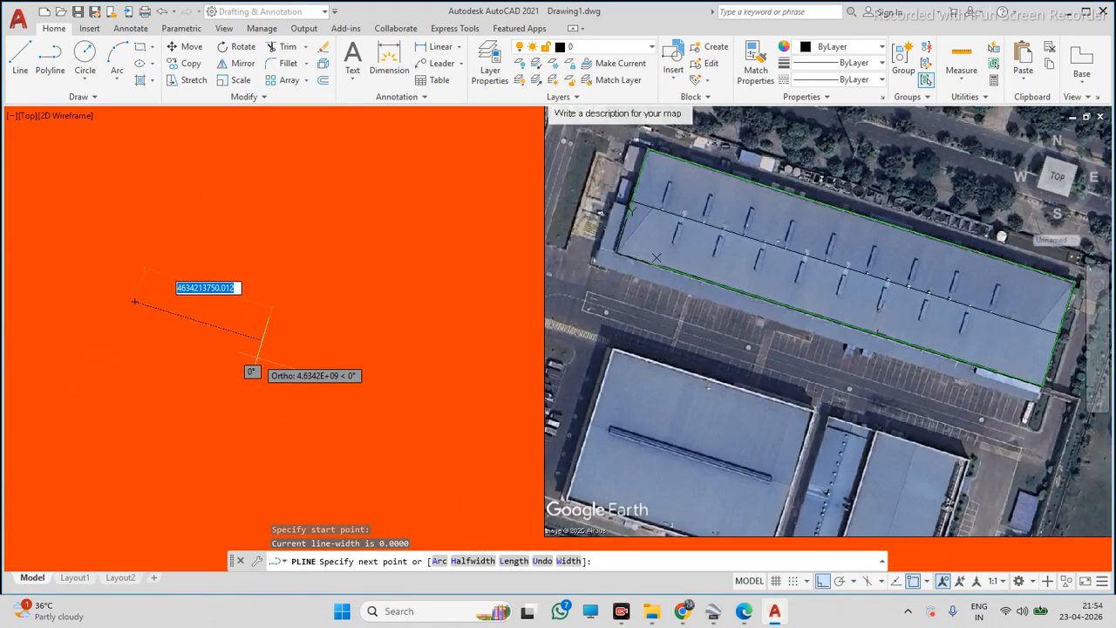
{"action": "key", "text": "Escape"}
{"action": "scroll", "coordinate": [261, 357], "scroll_direction": "down", "scroll_amount": 3}
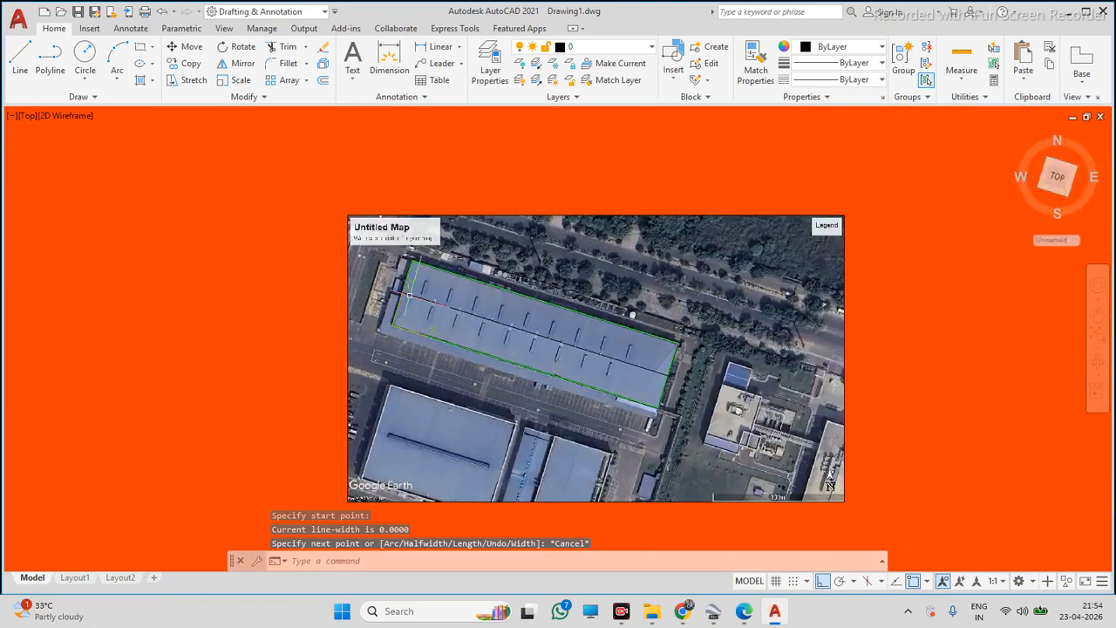
{"action": "scroll", "coordinate": [409, 295], "scroll_direction": "up", "scroll_amount": 4}
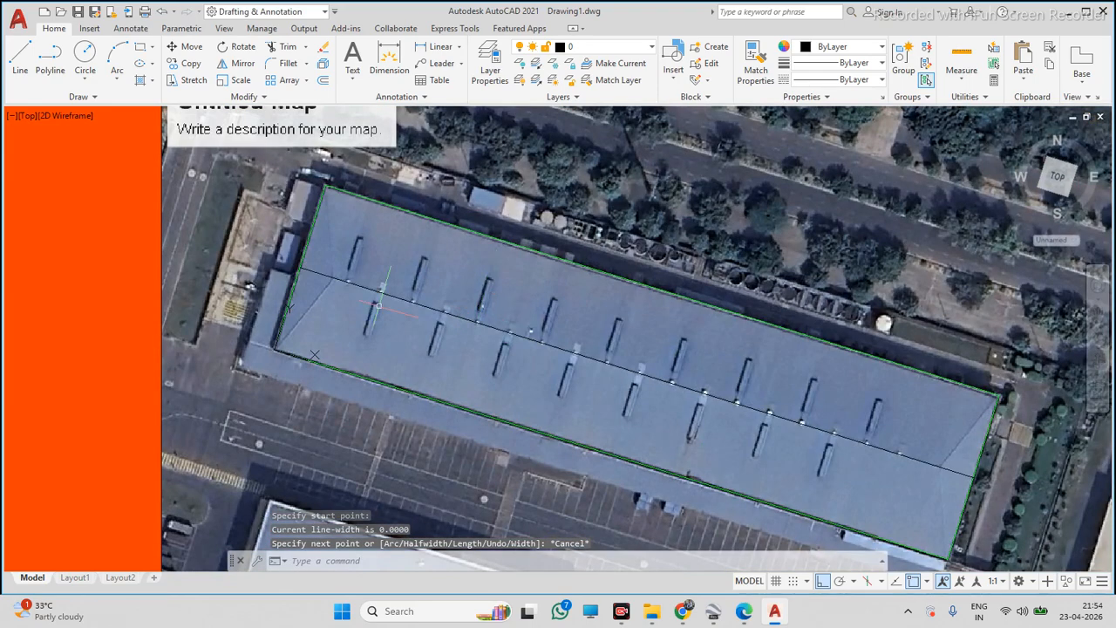
{"action": "scroll", "coordinate": [312, 211], "scroll_direction": "up", "scroll_amount": 5}
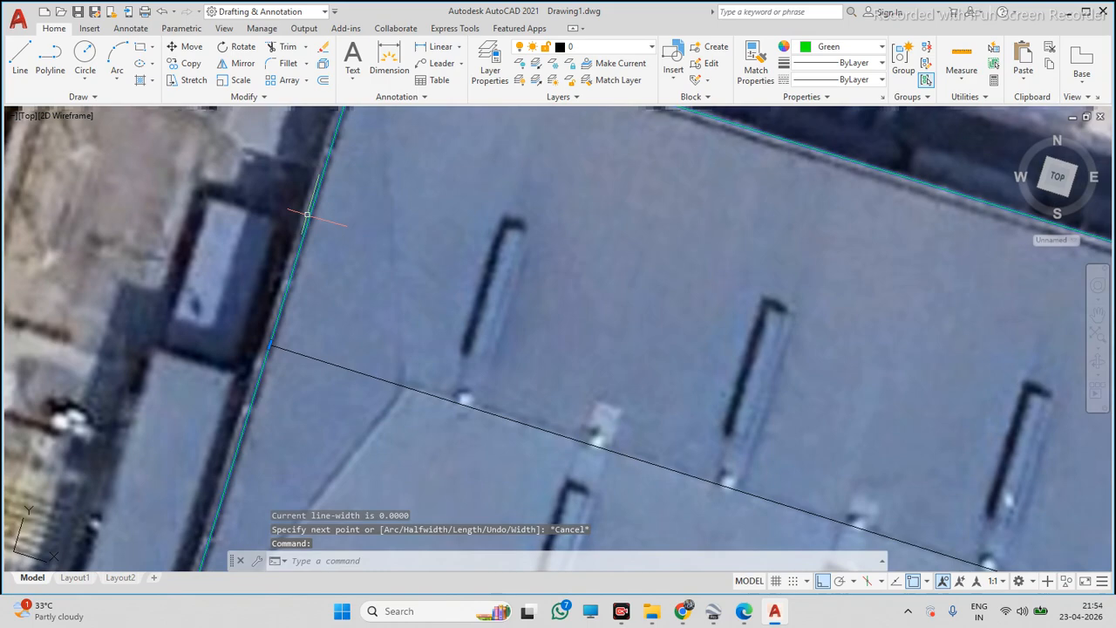
{"action": "type", "text": "MA"}
{"action": "key", "text": "Return"}
{"action": "left_click", "coordinate": [307, 214]}
{"action": "left_click", "coordinate": [416, 280]}
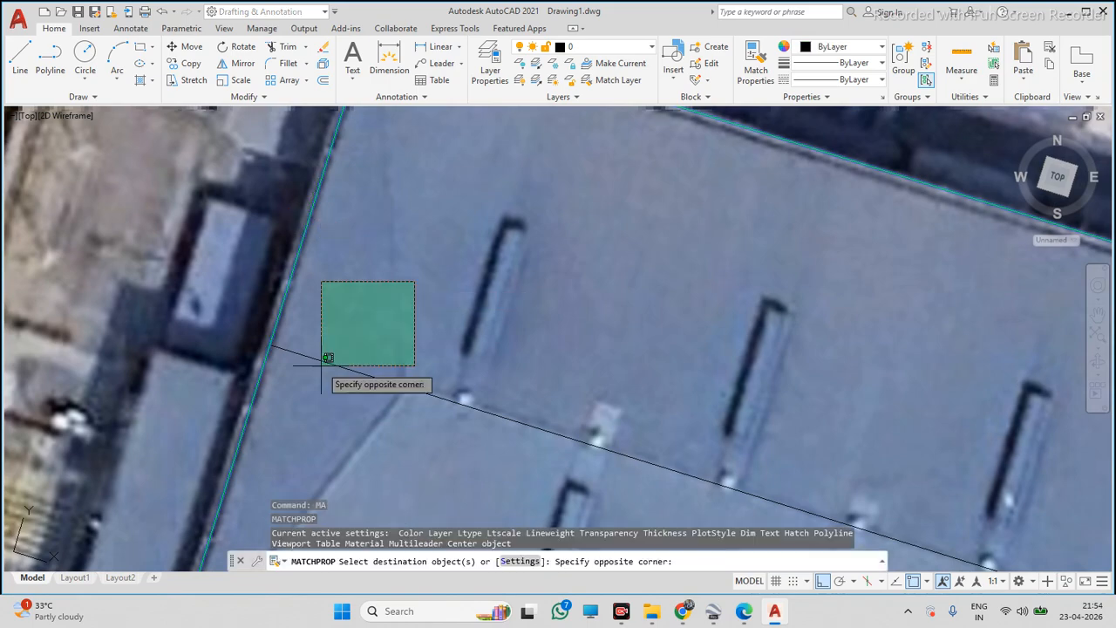
{"action": "key", "text": "Escape"}
{"action": "scroll", "coordinate": [248, 253], "scroll_direction": "down", "scroll_amount": 8}
{"action": "scroll", "coordinate": [467, 357], "scroll_direction": "down", "scroll_amount": 5}
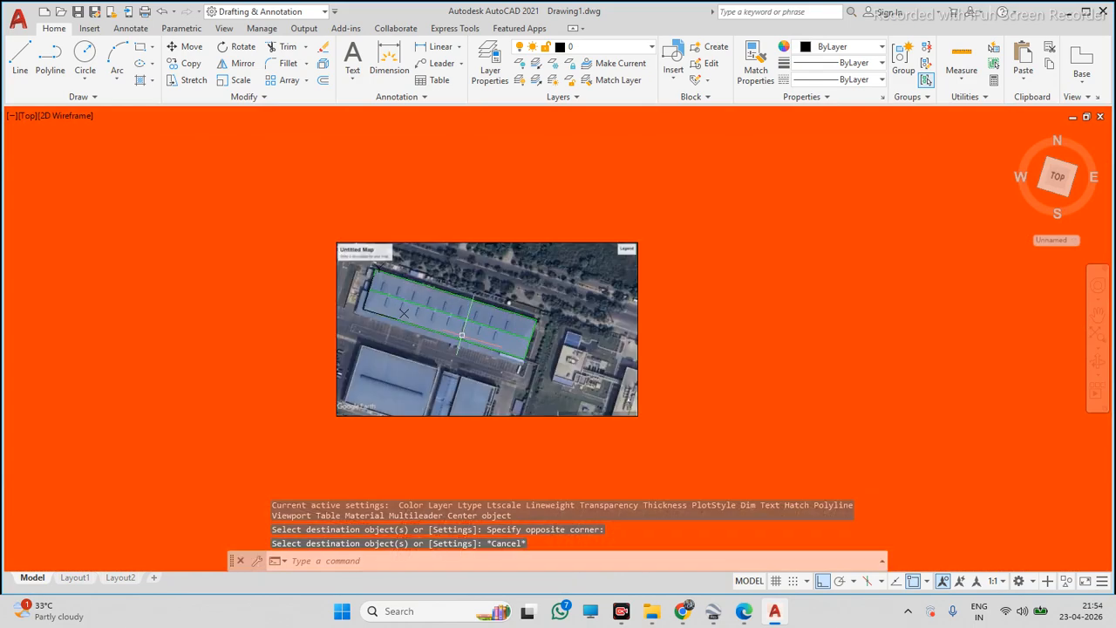
{"action": "scroll", "coordinate": [534, 334], "scroll_direction": "up", "scroll_amount": 4}
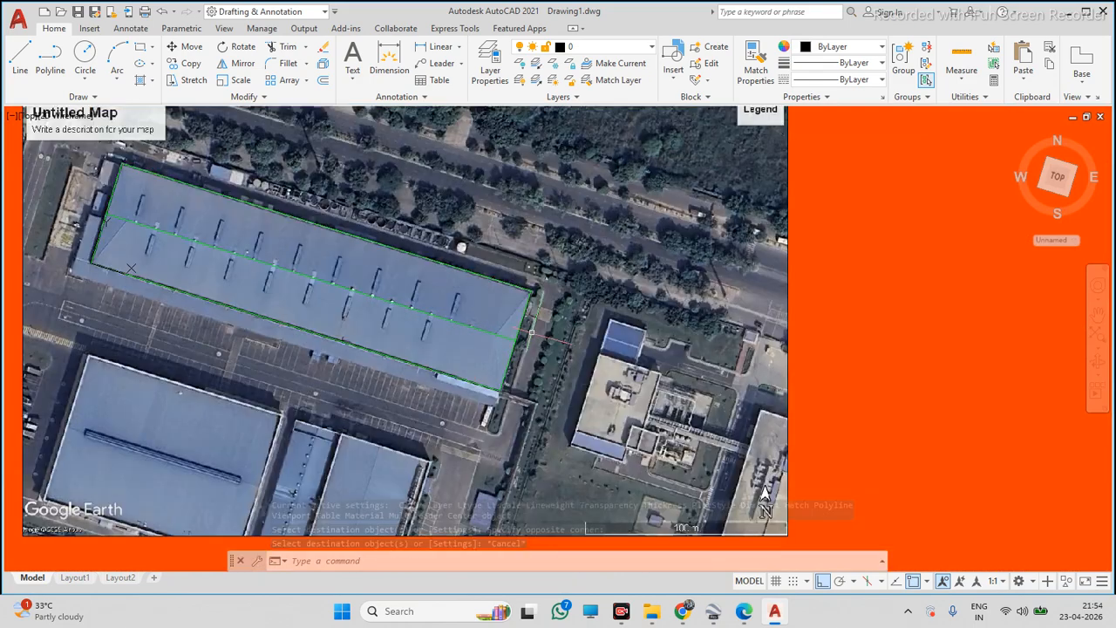
{"action": "left_click", "coordinate": [54, 76]}
{"action": "scroll", "coordinate": [582, 347], "scroll_direction": "up", "scroll_amount": 5}
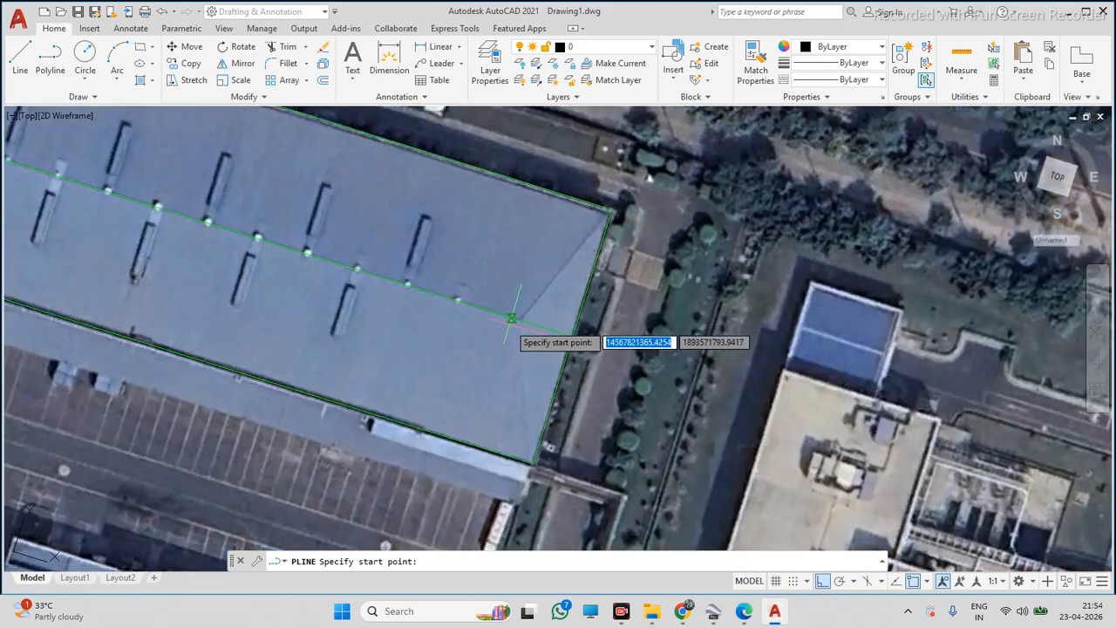
{"action": "left_click", "coordinate": [521, 322]}
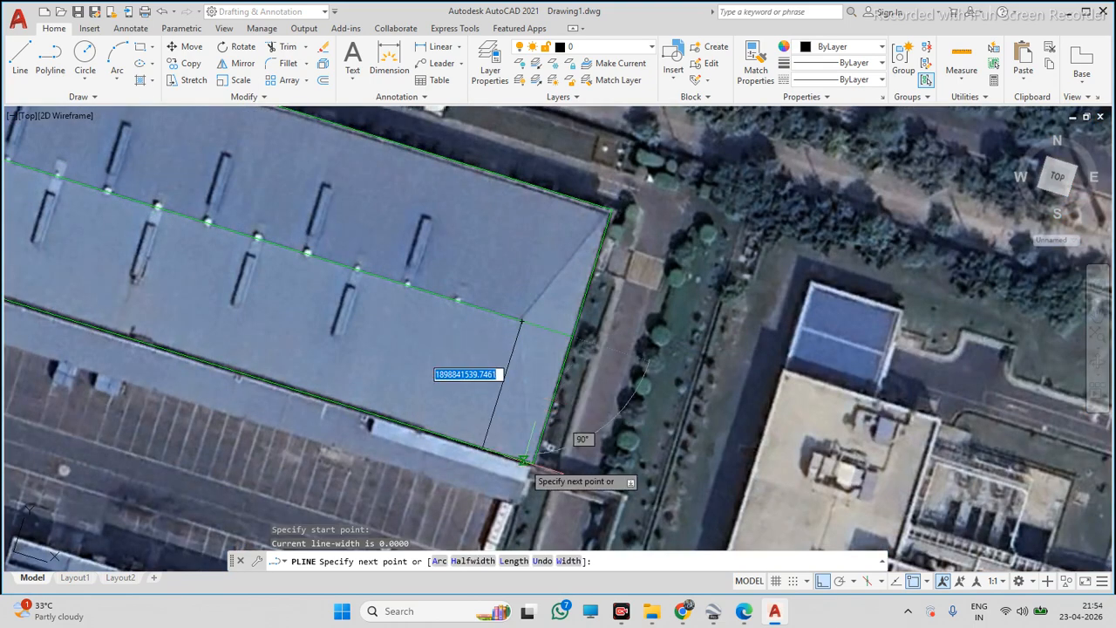
{"action": "key", "text": "Escape"}
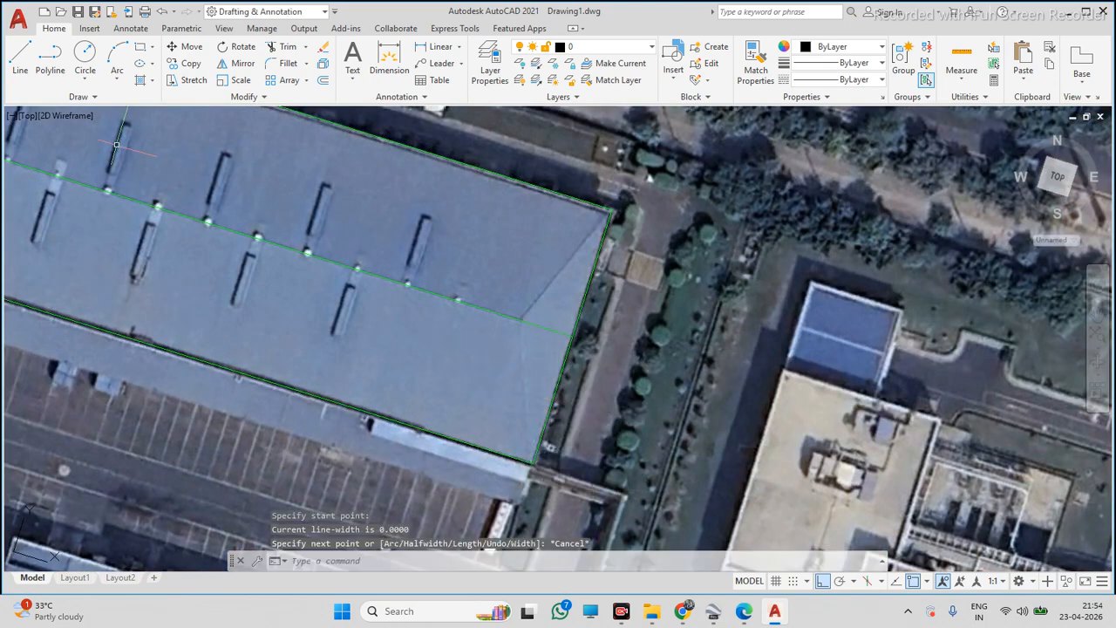
Draw polylines from the ridge line's right end to the roof's lower-right and upper-right corners
{"action": "left_click", "coordinate": [49, 71]}
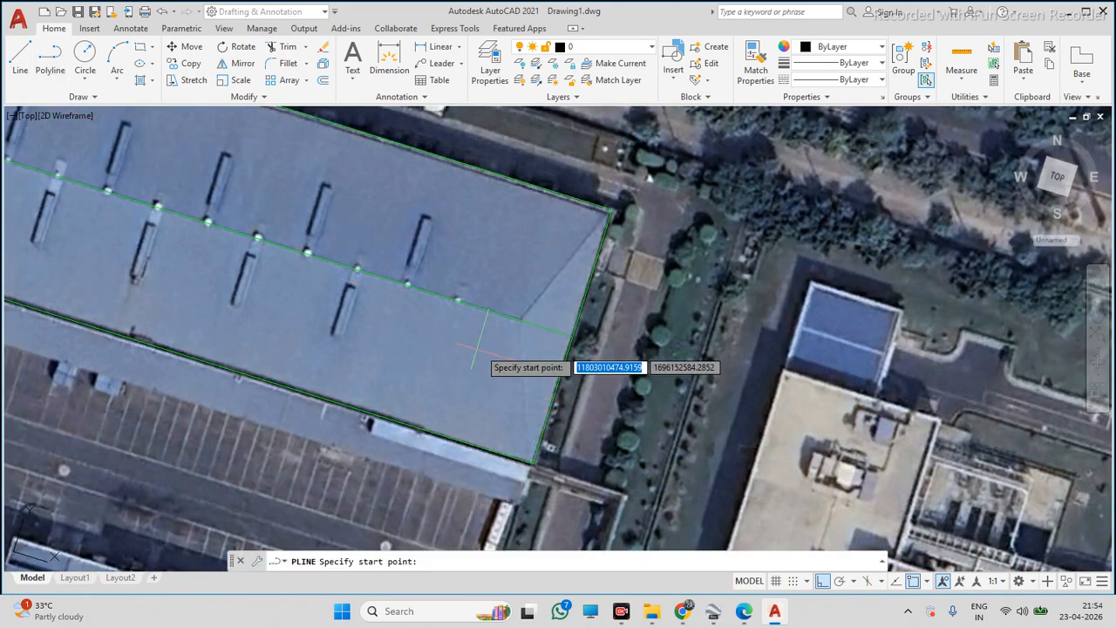
{"action": "left_click", "coordinate": [521, 321]}
{"action": "key", "text": "Escape"}
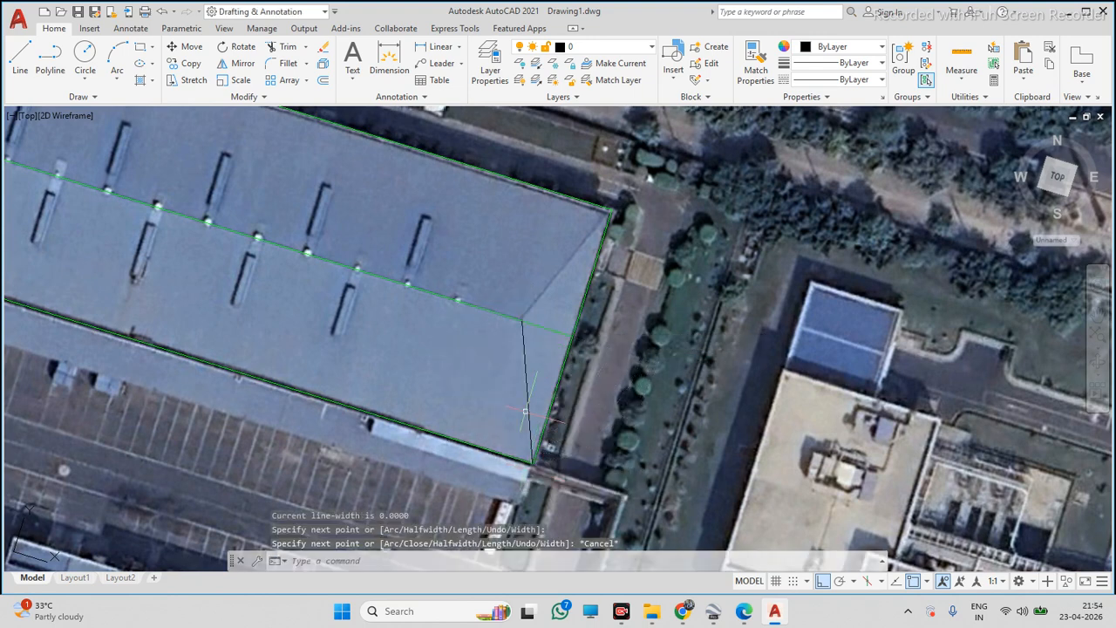
{"action": "key", "text": "space"}
{"action": "left_click", "coordinate": [522, 320]}
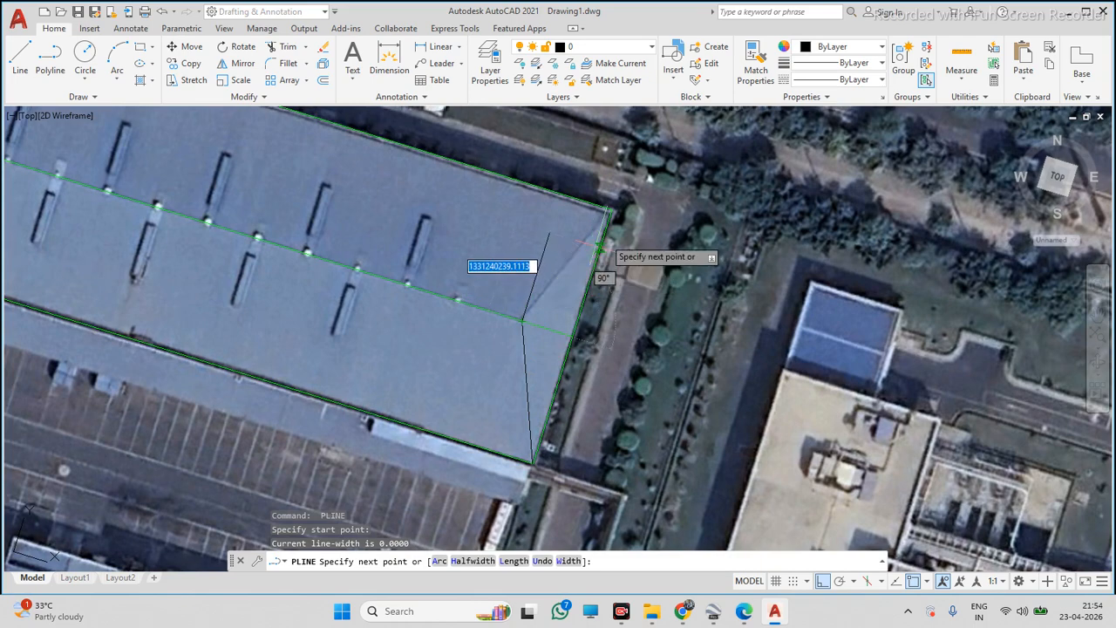
{"action": "left_click", "coordinate": [611, 210]}
{"action": "key", "text": "Escape"}
Apply the green ridge line's properties to the two new right-end hip lines with Match Properties
{"action": "scroll", "coordinate": [605, 243], "scroll_direction": "up", "scroll_amount": 2}
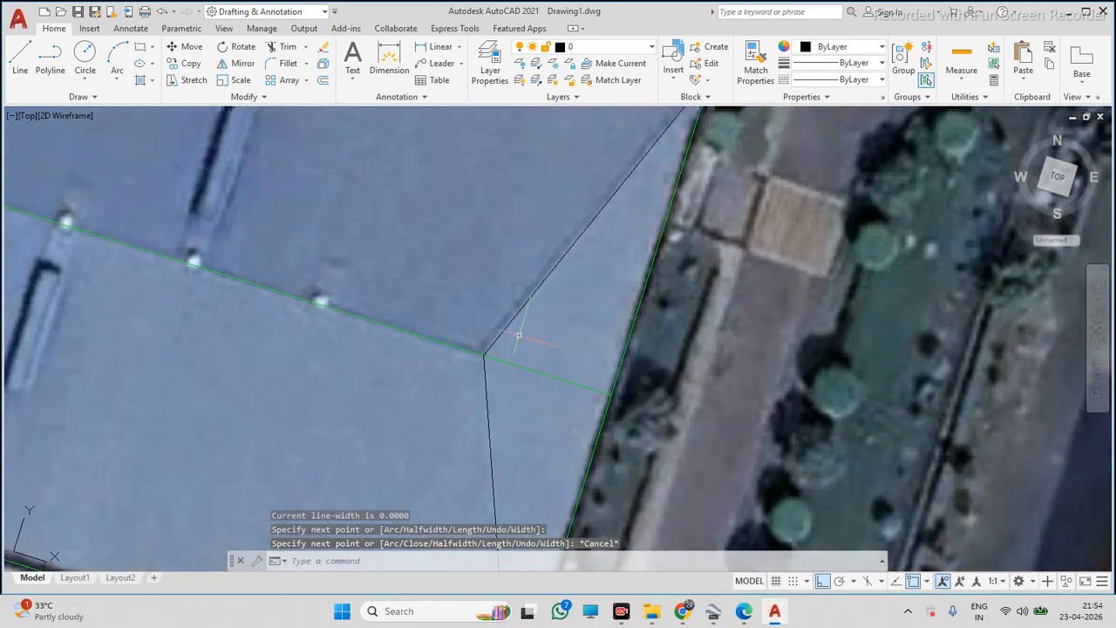
{"action": "scroll", "coordinate": [519, 334], "scroll_direction": "up", "scroll_amount": 3}
{"action": "scroll", "coordinate": [501, 347], "scroll_direction": "down", "scroll_amount": 3}
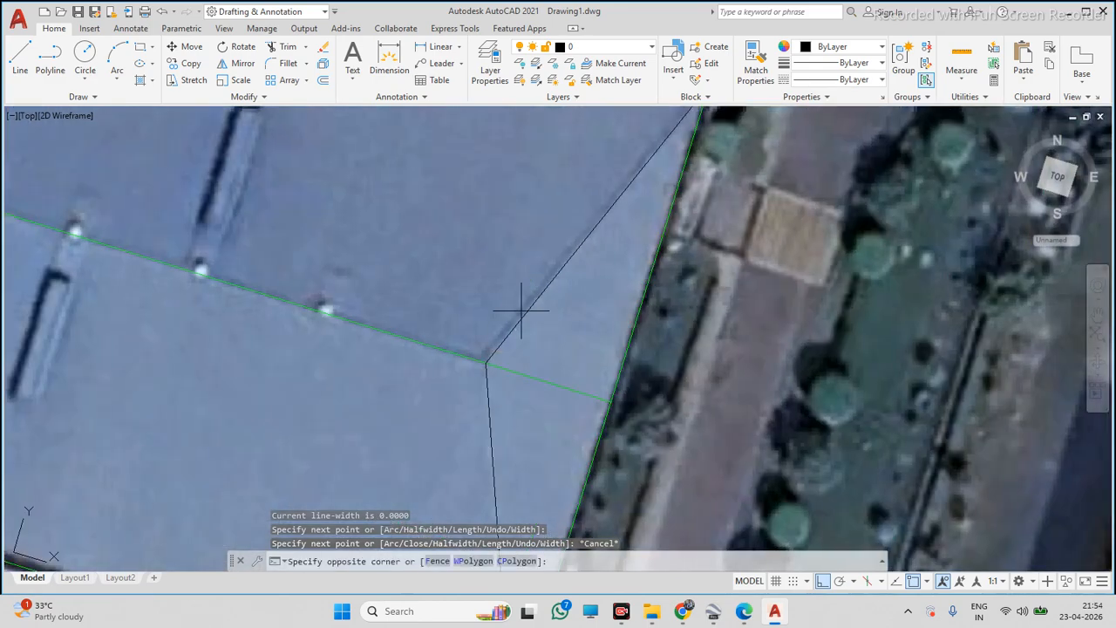
{"action": "left_click", "coordinate": [495, 338]}
{"action": "key", "text": "Escape"}
{"action": "left_click", "coordinate": [461, 355]}
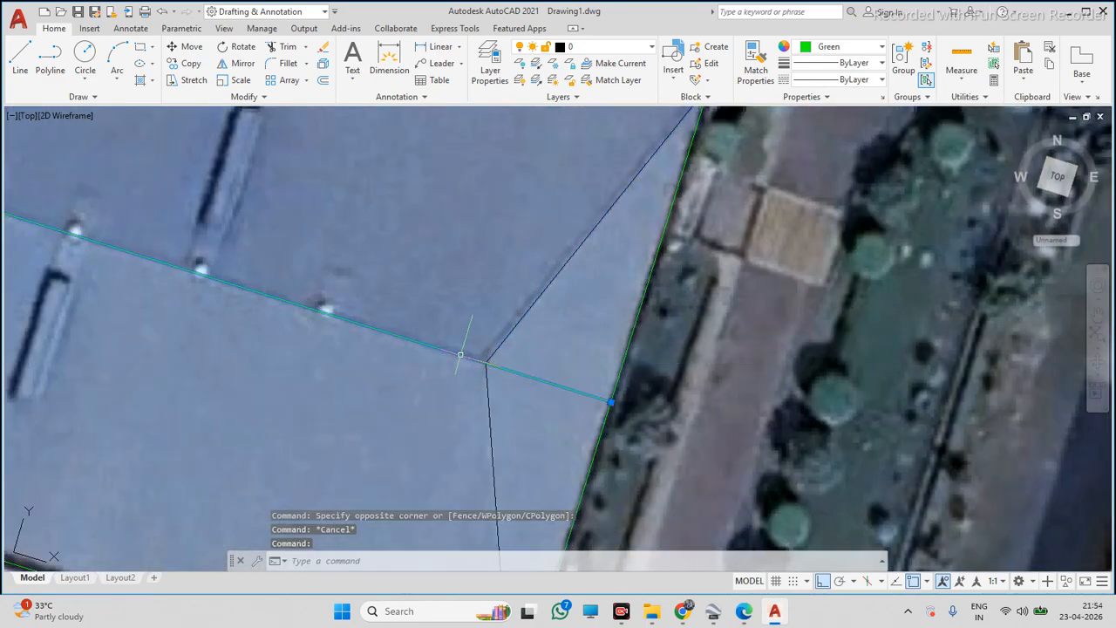
{"action": "key", "text": "Return"}
{"action": "left_click", "coordinate": [523, 277]}
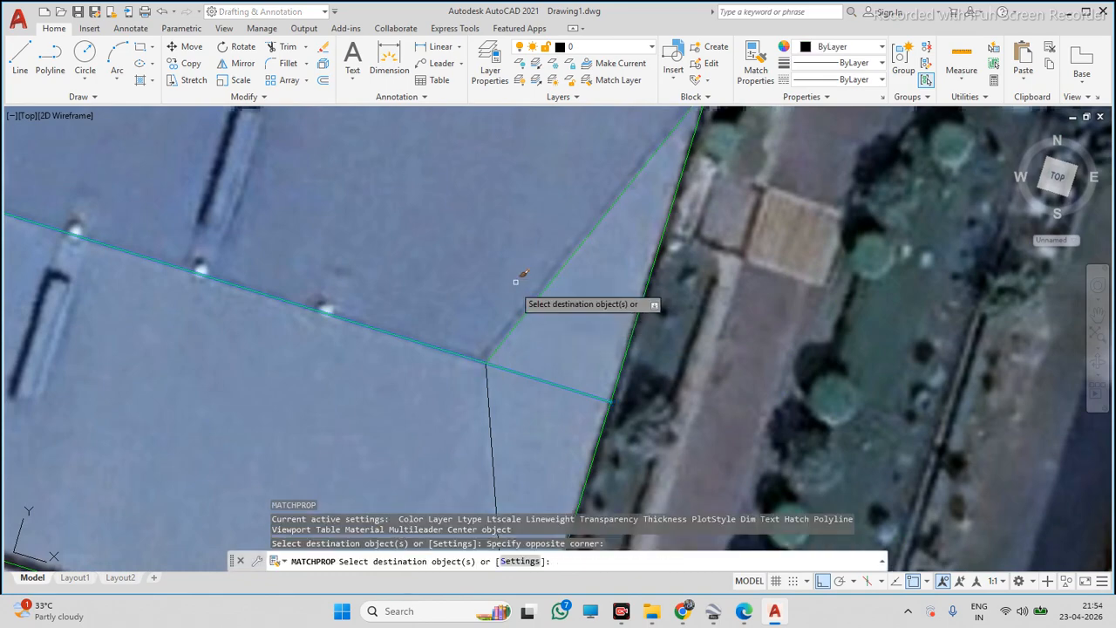
{"action": "left_click", "coordinate": [467, 398]}
{"action": "key", "text": "Escape"}
Examine the new hip lines at the roof's right end against the satellite image
{"action": "scroll", "coordinate": [610, 384], "scroll_direction": "down", "scroll_amount": 5}
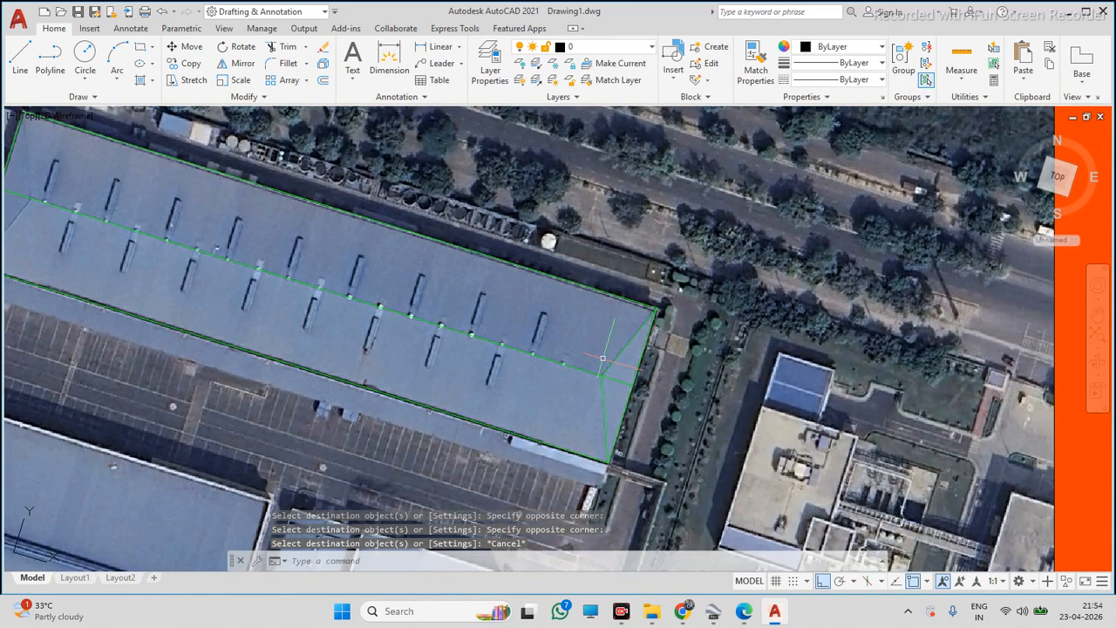
{"action": "scroll", "coordinate": [603, 357], "scroll_direction": "up", "scroll_amount": 2}
{"action": "left_click", "coordinate": [628, 335]}
{"action": "left_click", "coordinate": [607, 402]}
{"action": "left_click", "coordinate": [616, 412]}
{"action": "left_click", "coordinate": [597, 422]}
{"action": "scroll", "coordinate": [695, 443], "scroll_direction": "down", "scroll_amount": 4}
{"action": "key", "text": "Escape"}
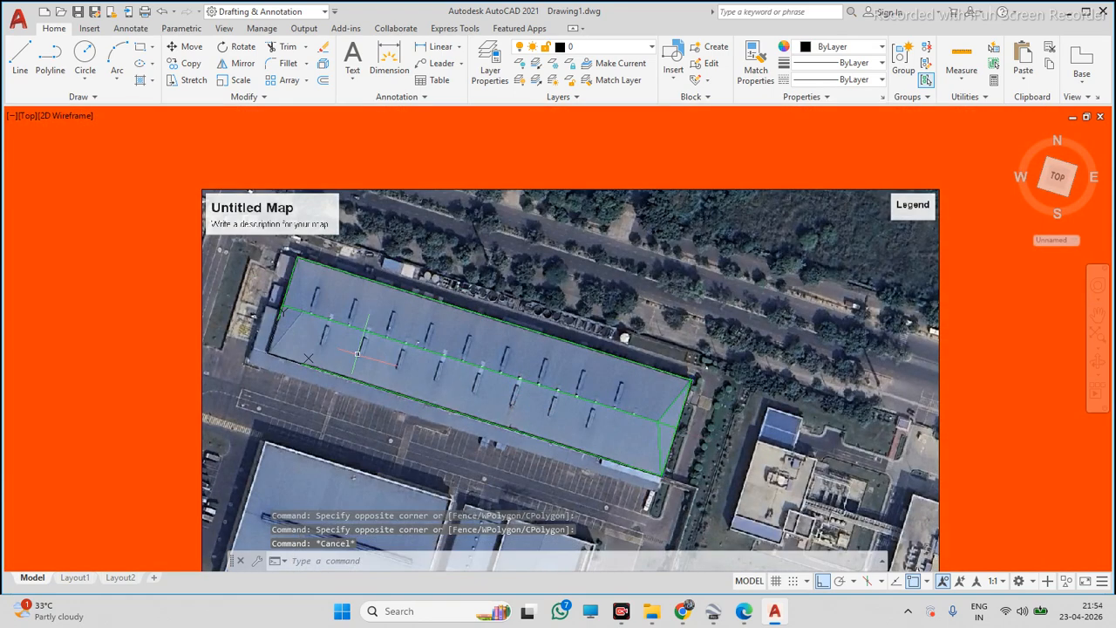
Turn off Ortho and draw a polyline from the roof's upper-left corner to the ridge line's left end
{"action": "left_click", "coordinate": [49, 57]}
{"action": "scroll", "coordinate": [239, 256], "scroll_direction": "up", "scroll_amount": 6}
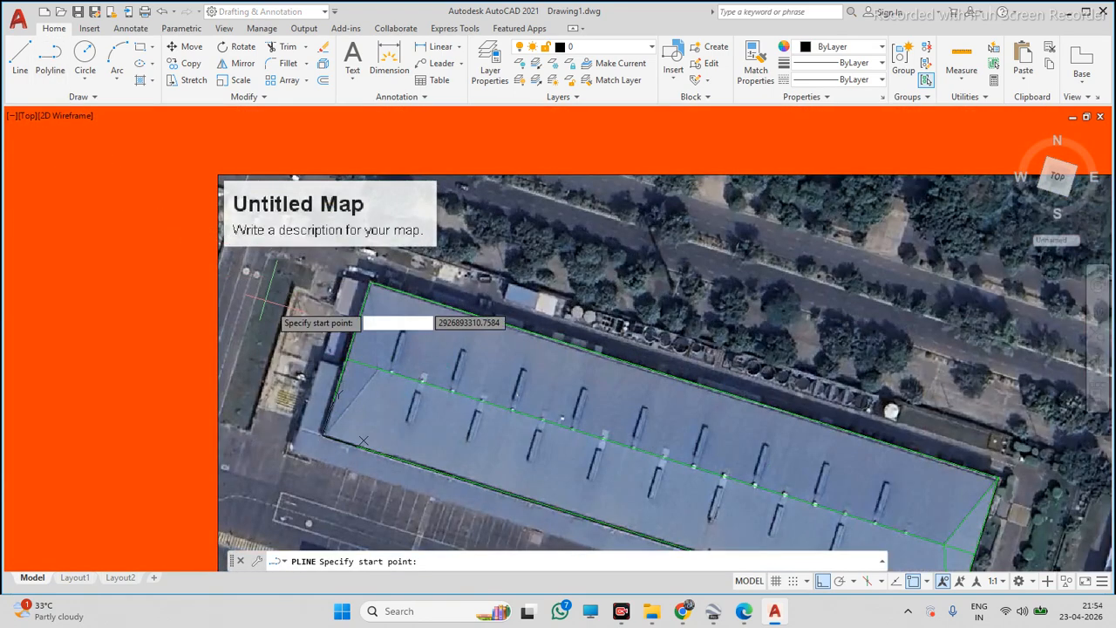
{"action": "left_click", "coordinate": [471, 262]}
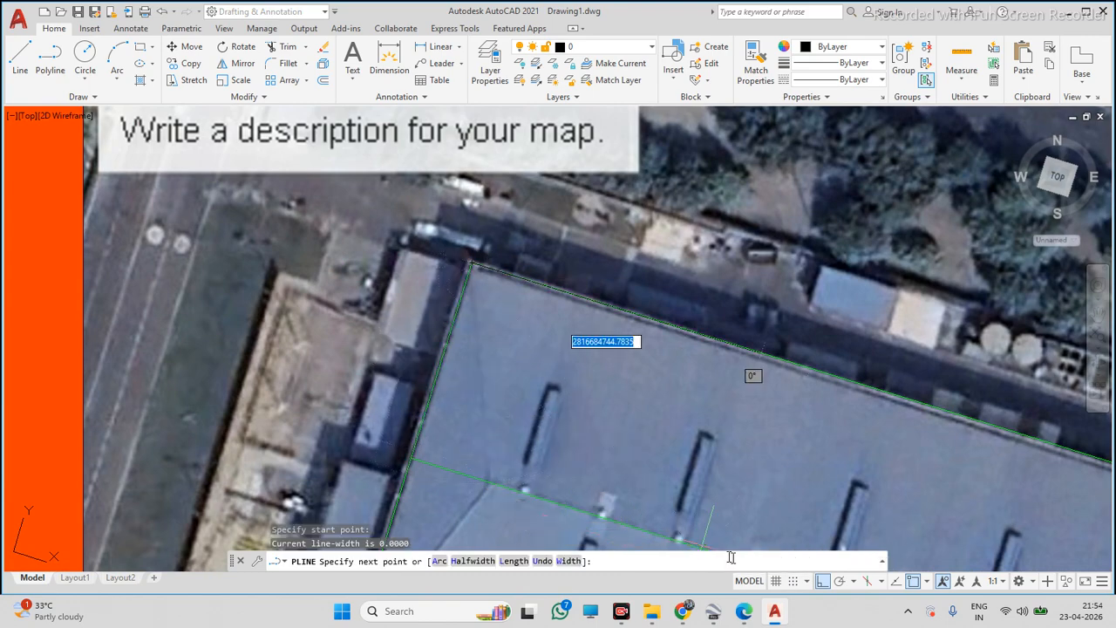
{"action": "left_click", "coordinate": [822, 587]}
{"action": "scroll", "coordinate": [572, 411], "scroll_direction": "down", "scroll_amount": 5}
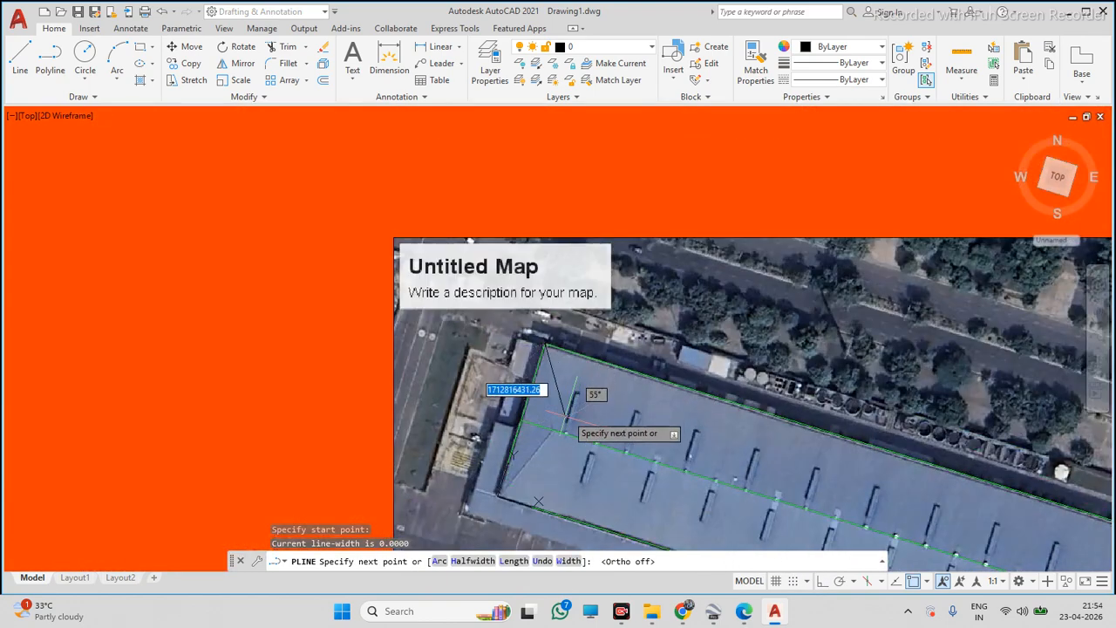
{"action": "scroll", "coordinate": [583, 456], "scroll_direction": "up", "scroll_amount": 6}
{"action": "scroll", "coordinate": [504, 473], "scroll_direction": "up", "scroll_amount": 3}
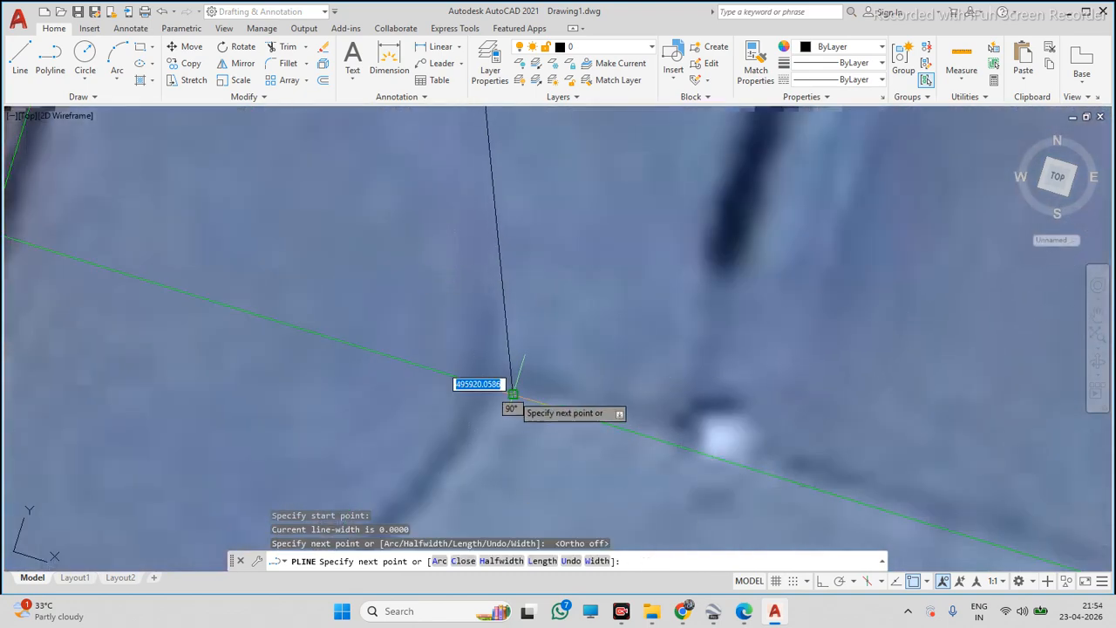
{"action": "left_click", "coordinate": [508, 392]}
{"action": "key", "text": "Escape"}
Draw a polyline from the ridge line's left end to the roof's lower-left corner
{"action": "scroll", "coordinate": [560, 399], "scroll_direction": "down", "scroll_amount": 5}
{"action": "scroll", "coordinate": [559, 399], "scroll_direction": "up", "scroll_amount": 3}
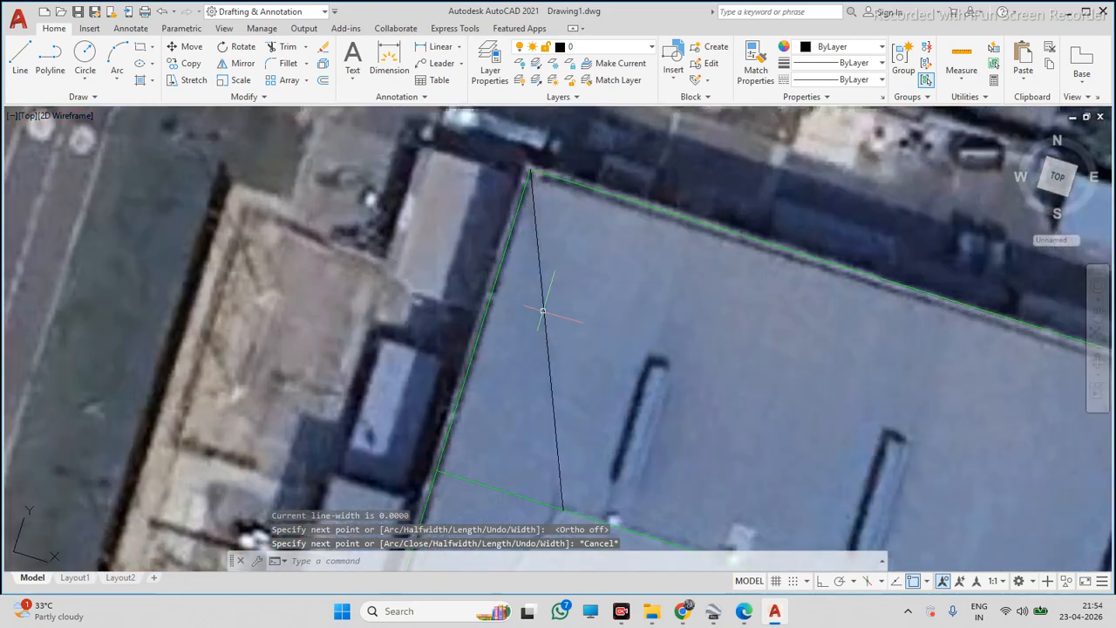
{"action": "left_click", "coordinate": [50, 61]}
{"action": "scroll", "coordinate": [349, 310], "scroll_direction": "down", "scroll_amount": 2}
{"action": "scroll", "coordinate": [349, 310], "scroll_direction": "up", "scroll_amount": 4}
{"action": "scroll", "coordinate": [376, 312], "scroll_direction": "down", "scroll_amount": 2}
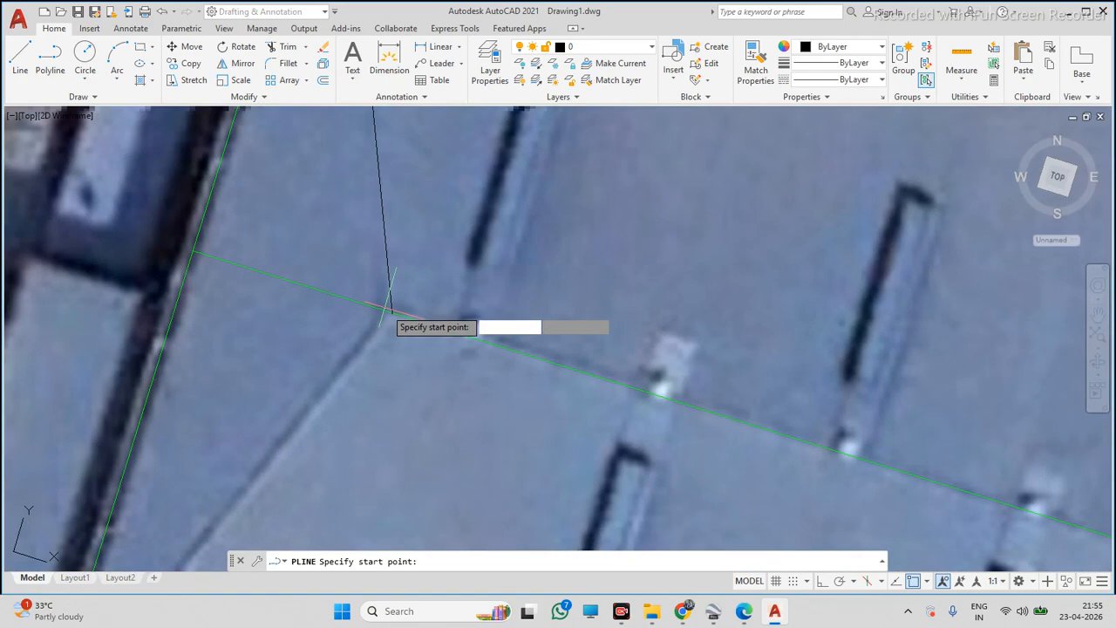
{"action": "left_click", "coordinate": [384, 314]}
{"action": "scroll", "coordinate": [382, 321], "scroll_direction": "down", "scroll_amount": 3}
{"action": "scroll", "coordinate": [376, 323], "scroll_direction": "up", "scroll_amount": 3}
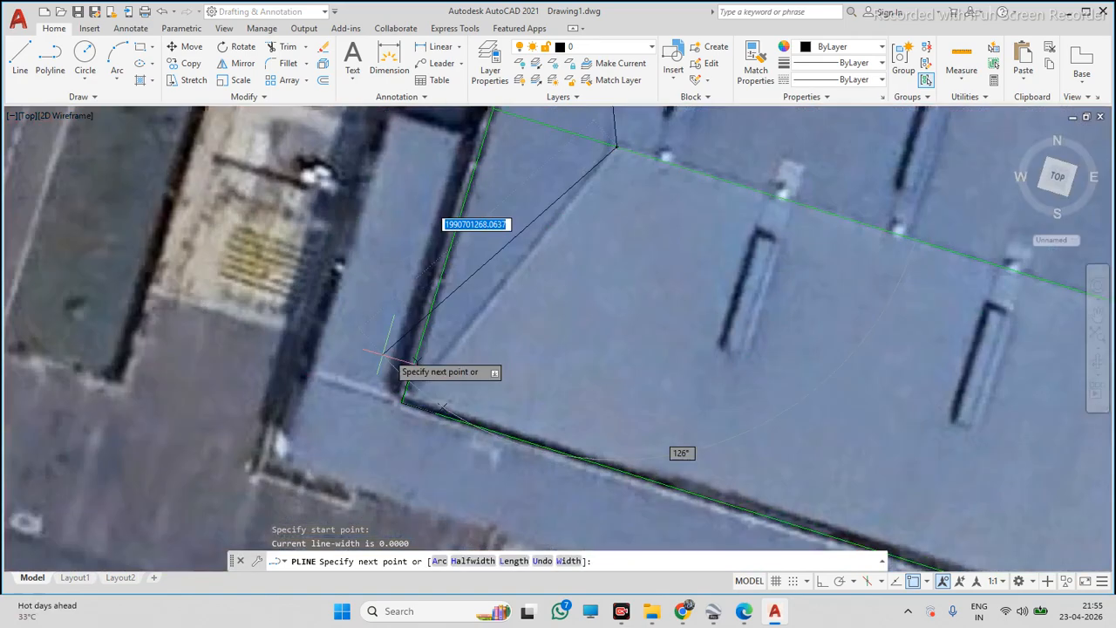
{"action": "scroll", "coordinate": [434, 376], "scroll_direction": "up", "scroll_amount": 2}
{"action": "left_click", "coordinate": [385, 415]}
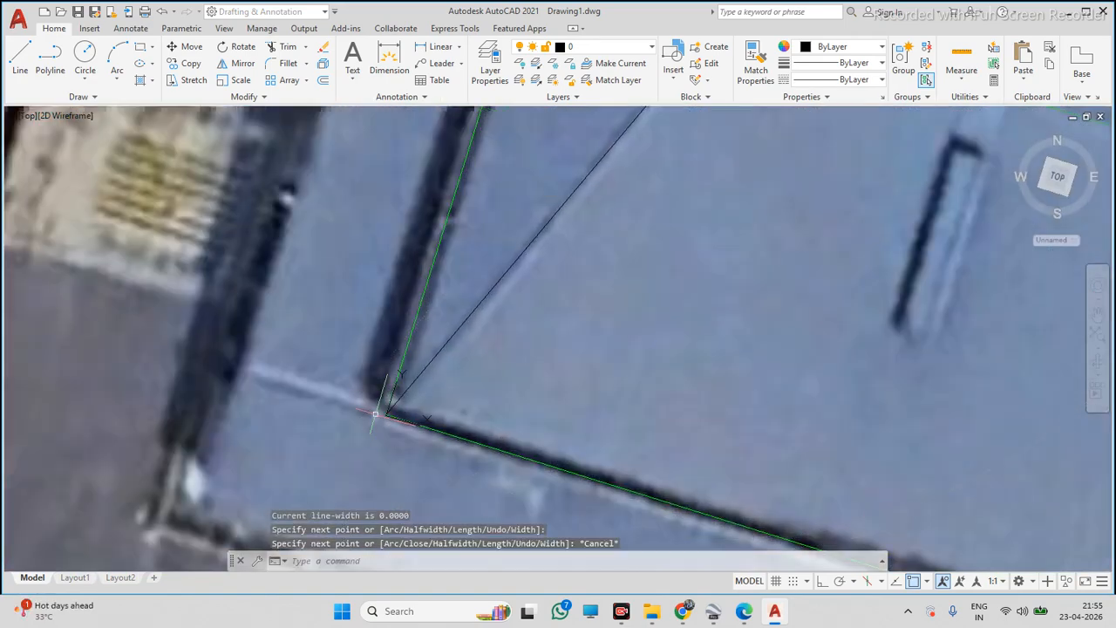
{"action": "key", "text": "Escape"}
Apply the green ridge line's properties to the two new left-end hip lines with Match Properties
{"action": "scroll", "coordinate": [385, 415], "scroll_direction": "down", "scroll_amount": 4}
{"action": "scroll", "coordinate": [348, 477], "scroll_direction": "up", "scroll_amount": 3}
{"action": "left_click", "coordinate": [381, 369]}
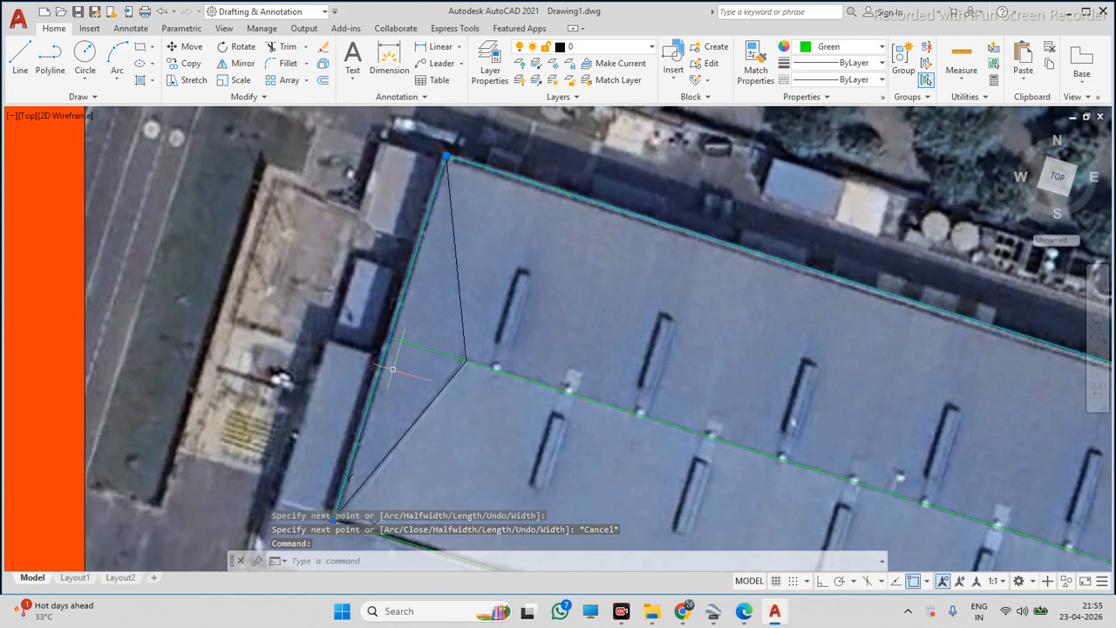
{"action": "left_click", "coordinate": [393, 376]}
{"action": "type", "text": "ma"}
{"action": "key", "text": "space"}
{"action": "left_click", "coordinate": [469, 303]}
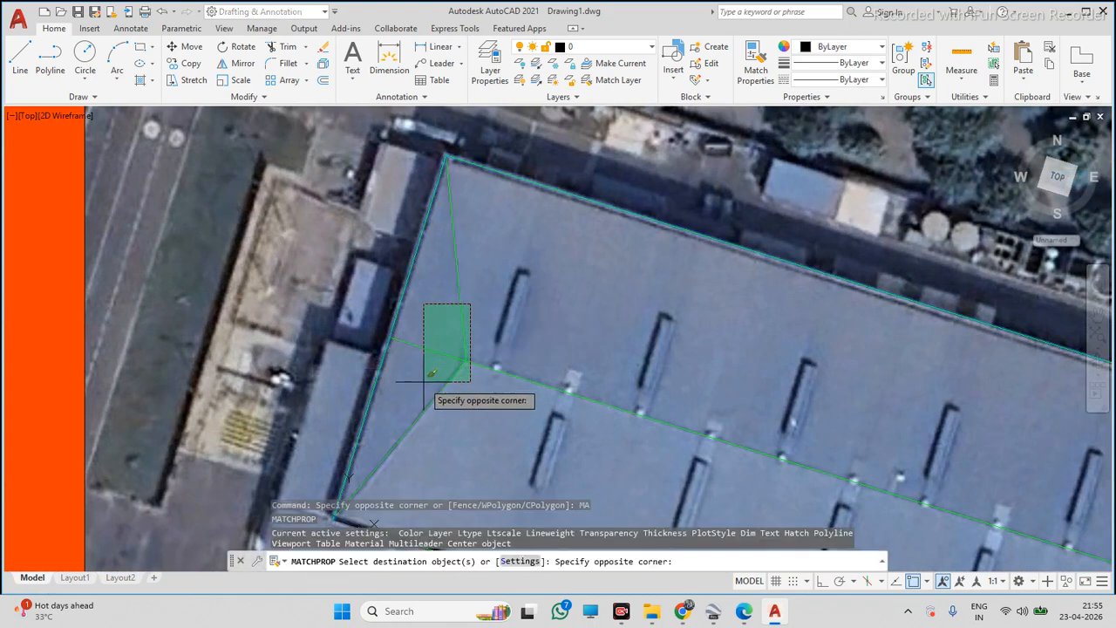
{"action": "left_click", "coordinate": [426, 378]}
{"action": "key", "text": "Escape"}
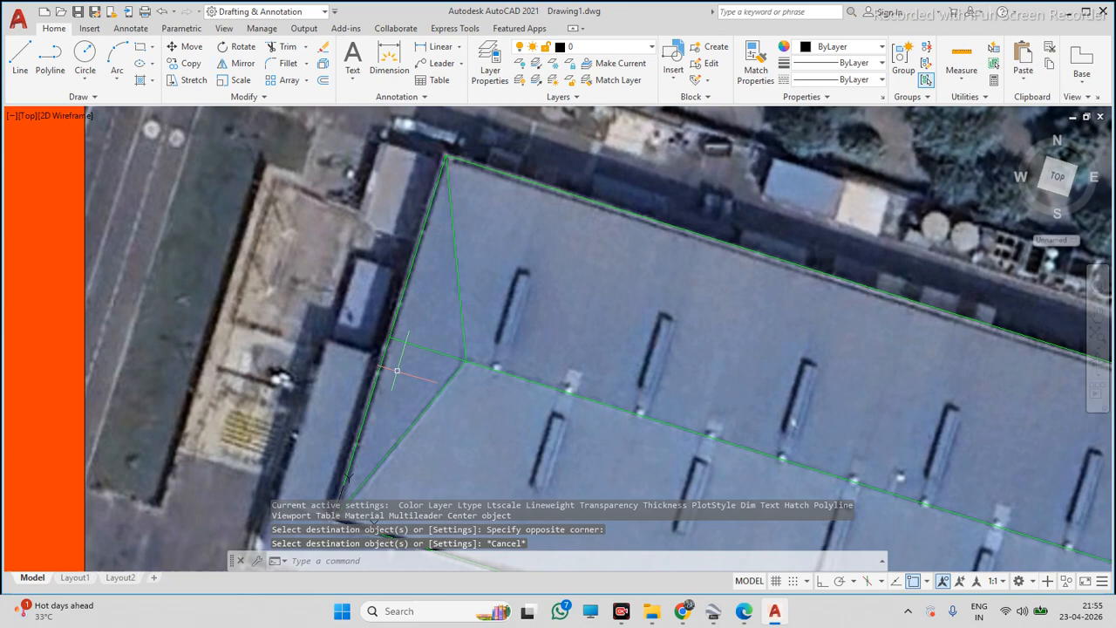
Draw a rectangle around the first skylight on the upper roof slope near the left end
{"action": "scroll", "coordinate": [397, 371], "scroll_direction": "down", "scroll_amount": 4}
{"action": "scroll", "coordinate": [449, 355], "scroll_direction": "up", "scroll_amount": 3}
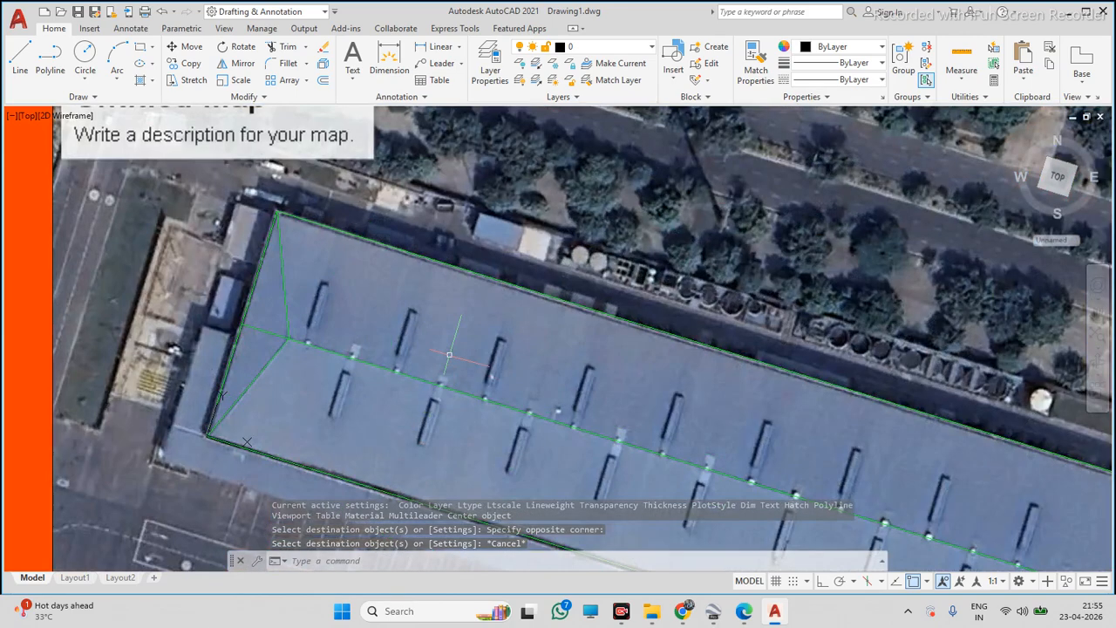
{"action": "left_click", "coordinate": [141, 54]}
{"action": "scroll", "coordinate": [304, 292], "scroll_direction": "up", "scroll_amount": 2}
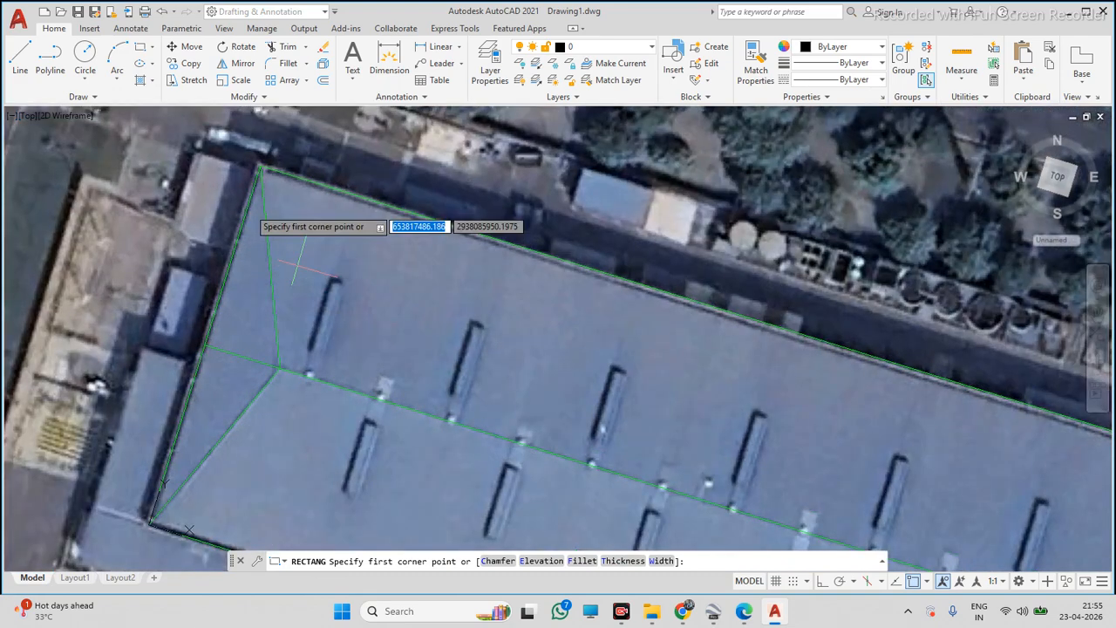
{"action": "left_click", "coordinate": [141, 54]}
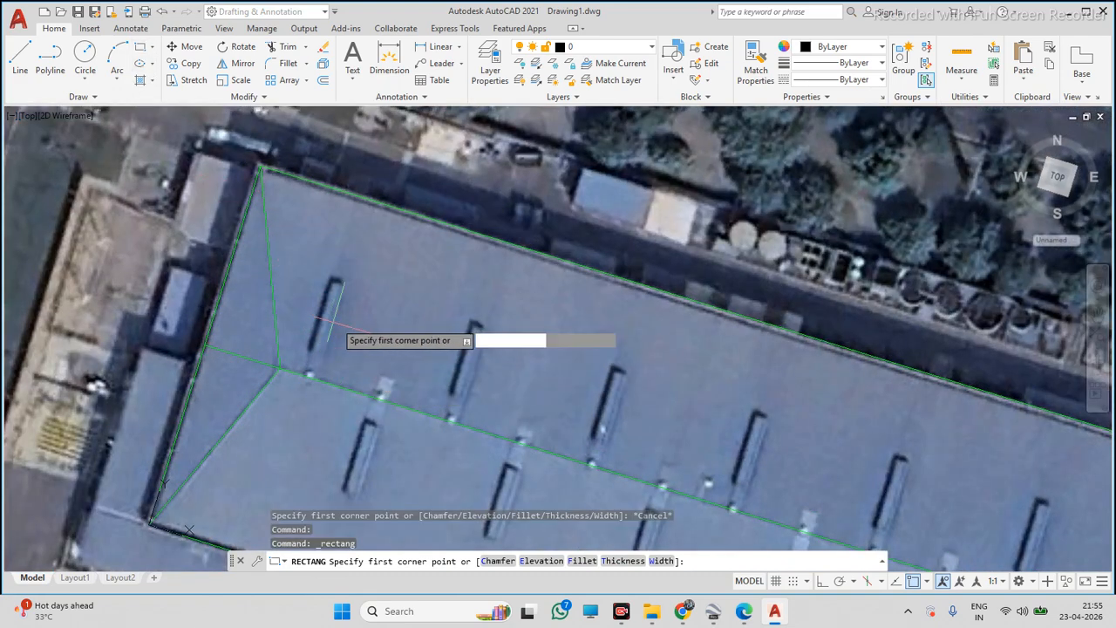
{"action": "scroll", "coordinate": [334, 321], "scroll_direction": "up", "scroll_amount": 2}
{"action": "scroll", "coordinate": [323, 272], "scroll_direction": "up", "scroll_amount": 1}
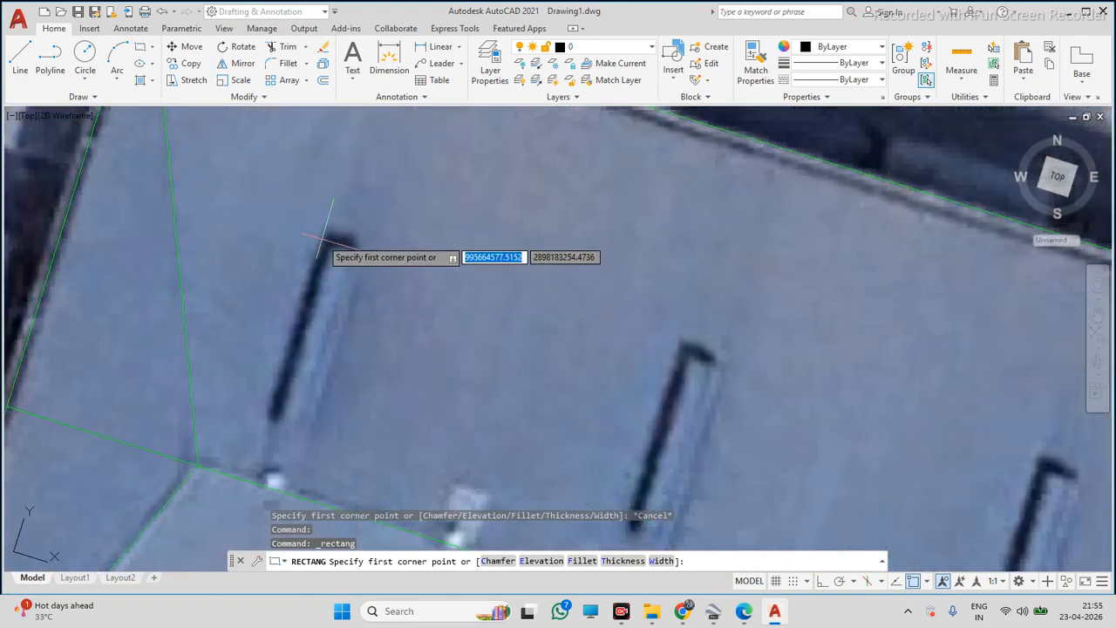
{"action": "left_click", "coordinate": [323, 237]}
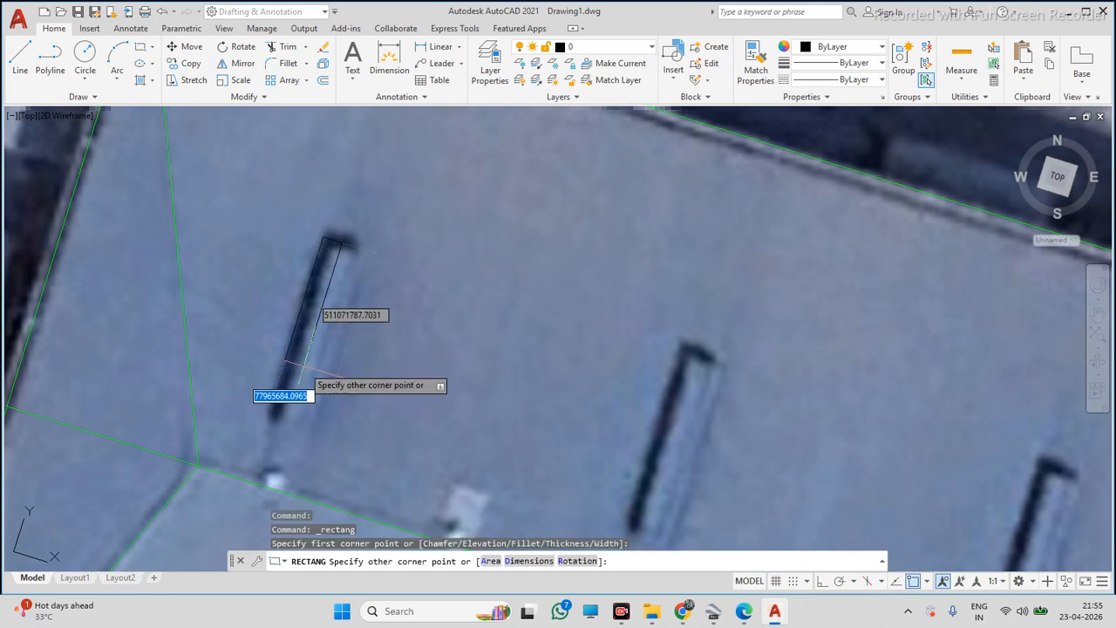
{"action": "left_click", "coordinate": [302, 430]}
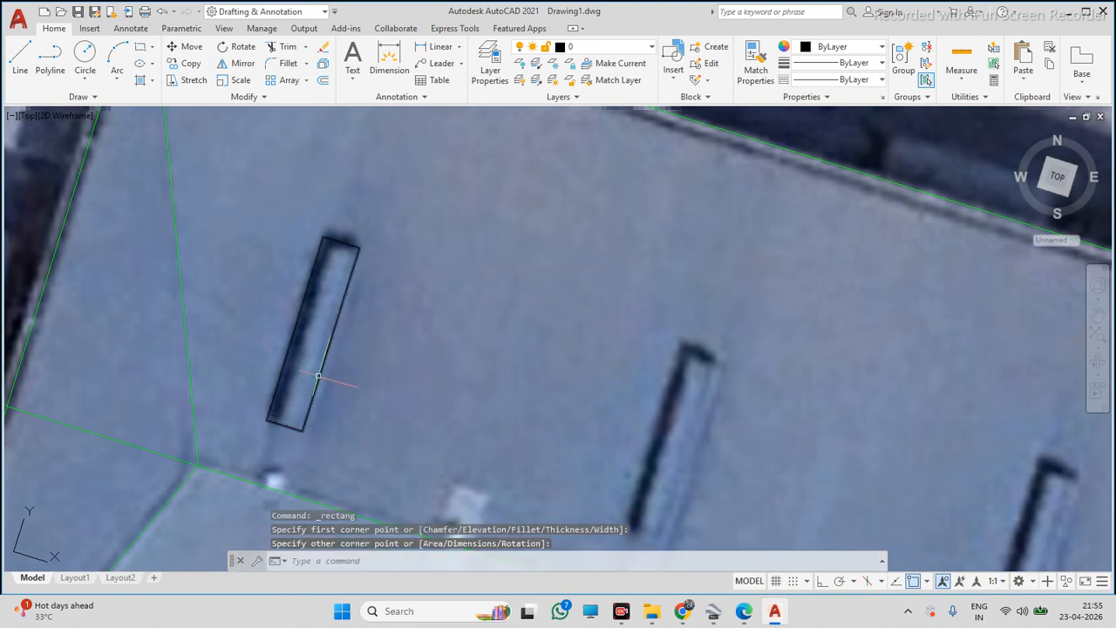
Set the skylight rectangle's colour to Green
{"action": "left_click", "coordinate": [319, 377]}
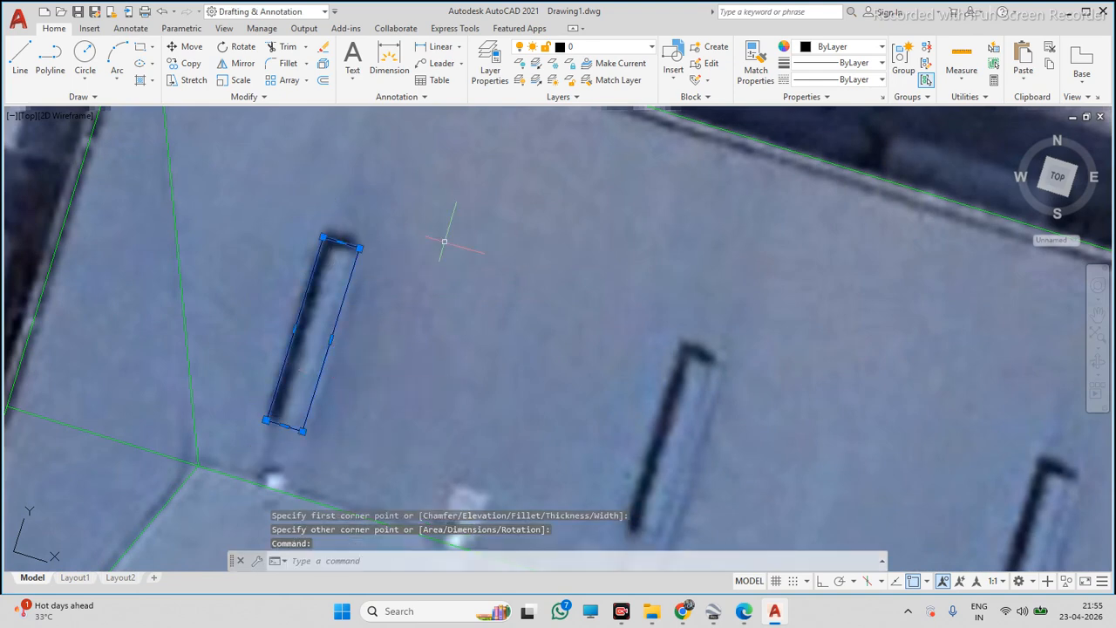
{"action": "left_click", "coordinate": [845, 49]}
{"action": "left_click", "coordinate": [829, 188]}
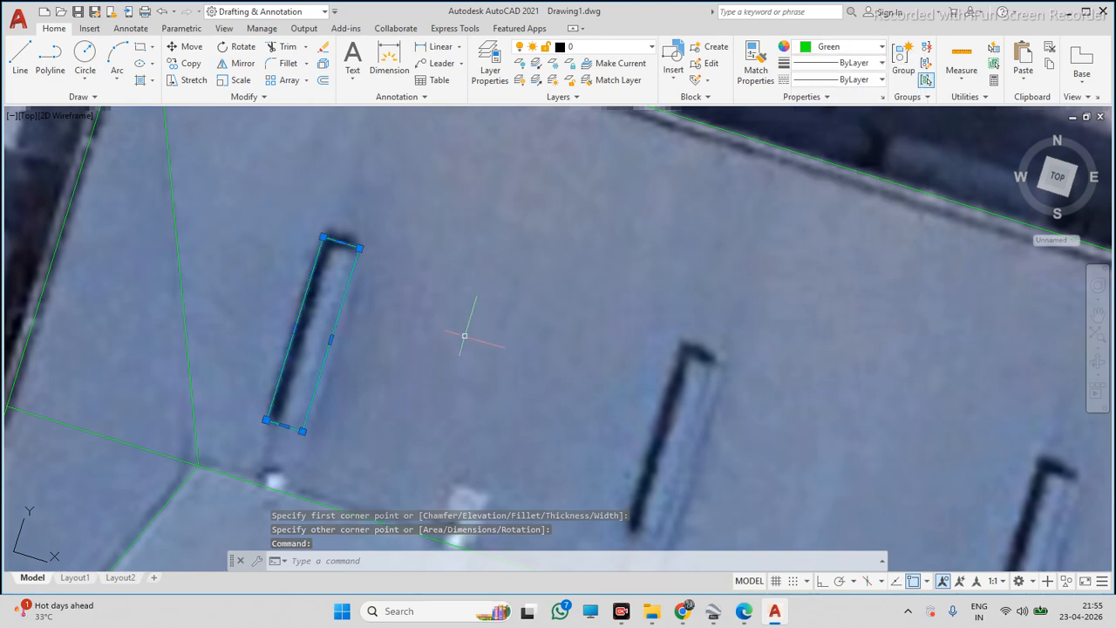
Copy the skylight rectangle onto the next four skylights along the upper roof slope
{"action": "type", "text": "co"}
{"action": "key", "text": "Return"}
{"action": "left_click", "coordinate": [408, 346]}
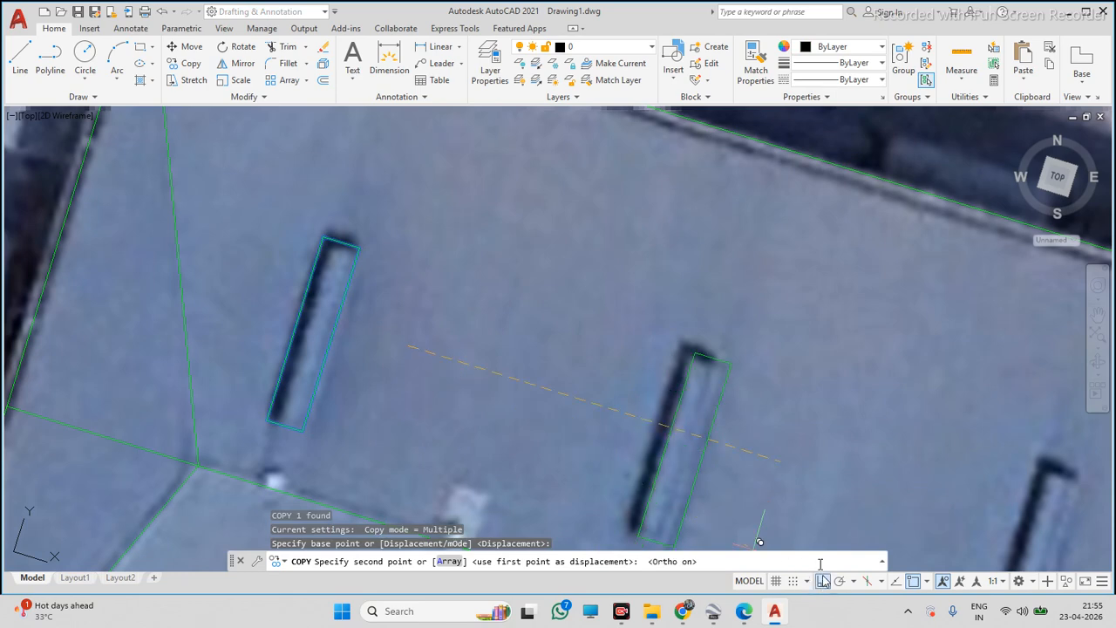
{"action": "scroll", "coordinate": [650, 431], "scroll_direction": "down", "scroll_amount": 3}
{"action": "scroll", "coordinate": [654, 432], "scroll_direction": "up", "scroll_amount": 2}
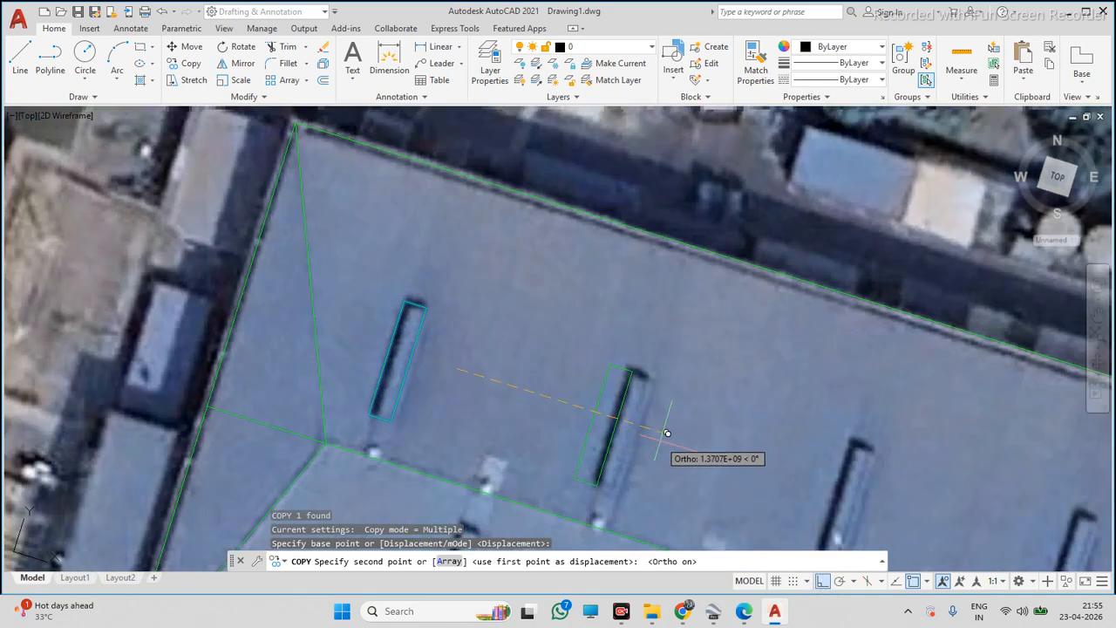
{"action": "scroll", "coordinate": [667, 433], "scroll_direction": "up", "scroll_amount": 4}
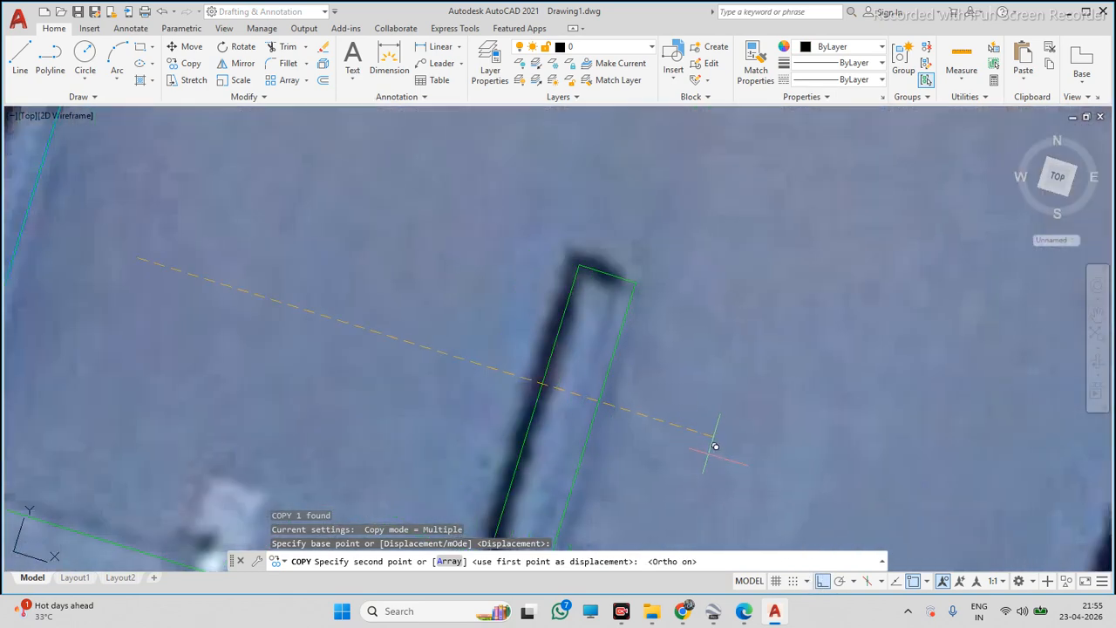
{"action": "left_click", "coordinate": [708, 454]}
{"action": "scroll", "coordinate": [535, 376], "scroll_direction": "down", "scroll_amount": 4}
{"action": "scroll", "coordinate": [731, 419], "scroll_direction": "up", "scroll_amount": 3}
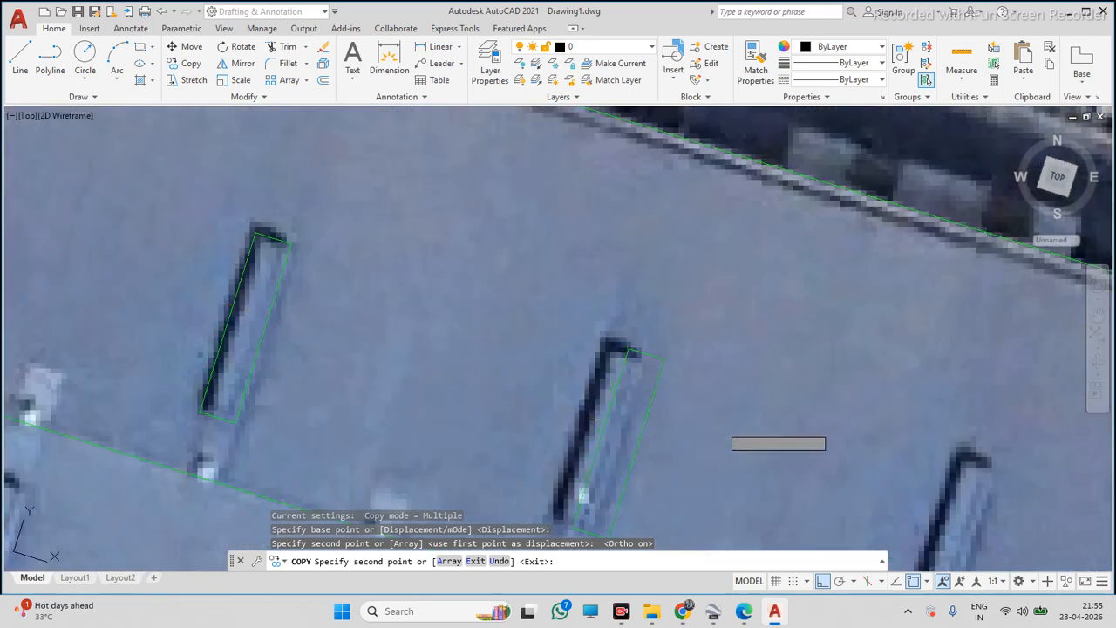
{"action": "left_click", "coordinate": [702, 449]}
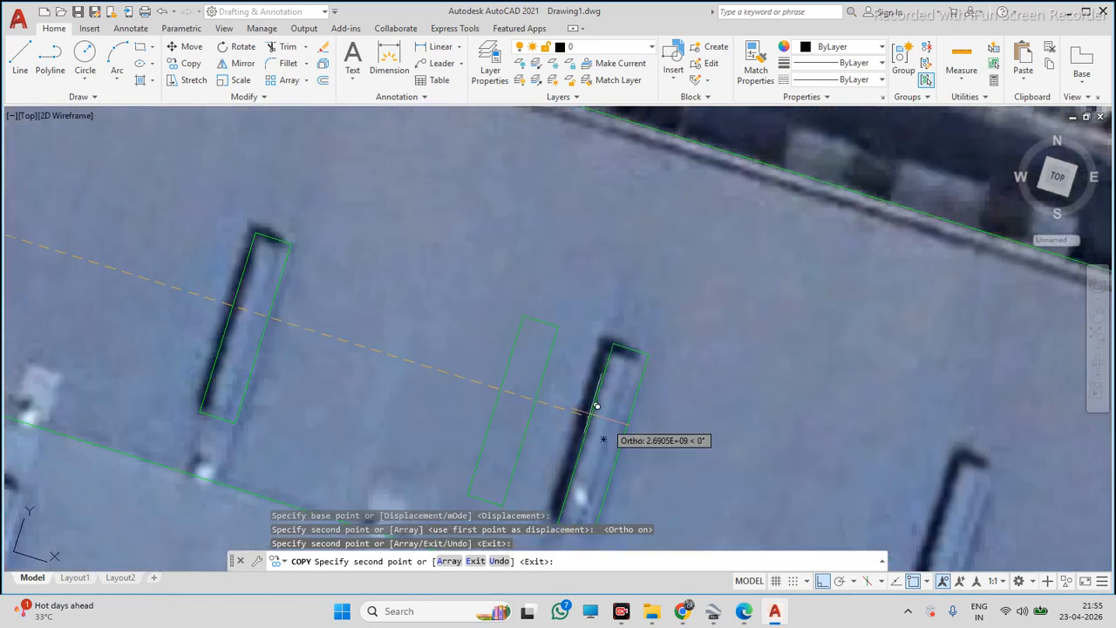
{"action": "scroll", "coordinate": [646, 428], "scroll_direction": "down", "scroll_amount": 4}
{"action": "scroll", "coordinate": [659, 436], "scroll_direction": "up", "scroll_amount": 4}
{"action": "scroll", "coordinate": [676, 434], "scroll_direction": "down", "scroll_amount": 4}
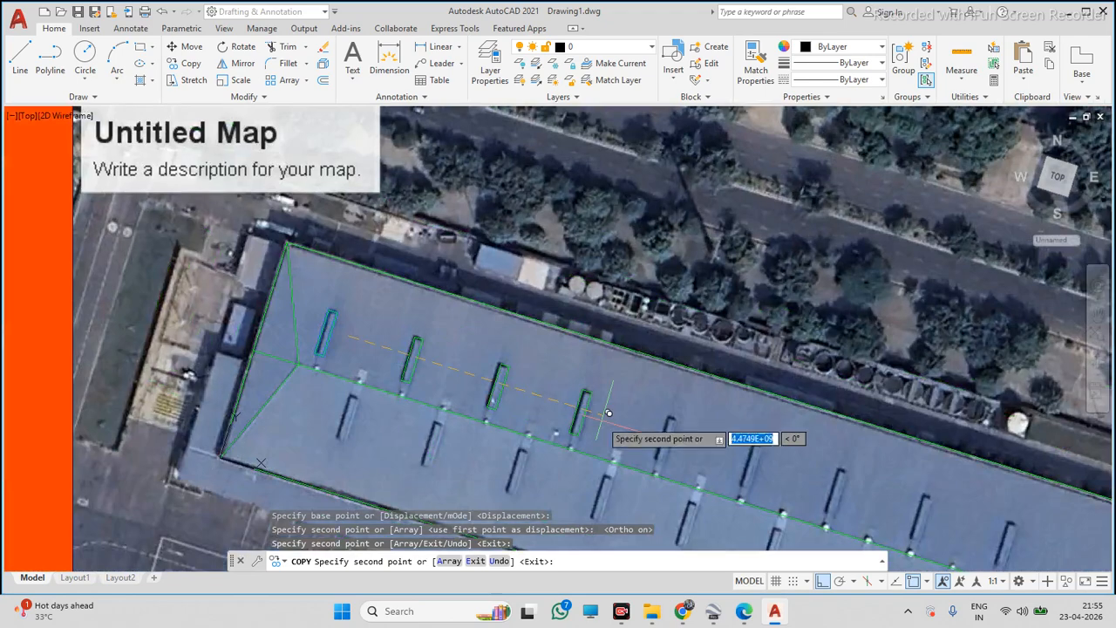
{"action": "scroll", "coordinate": [606, 413], "scroll_direction": "up", "scroll_amount": 3}
{"action": "scroll", "coordinate": [606, 418], "scroll_direction": "up", "scroll_amount": 4}
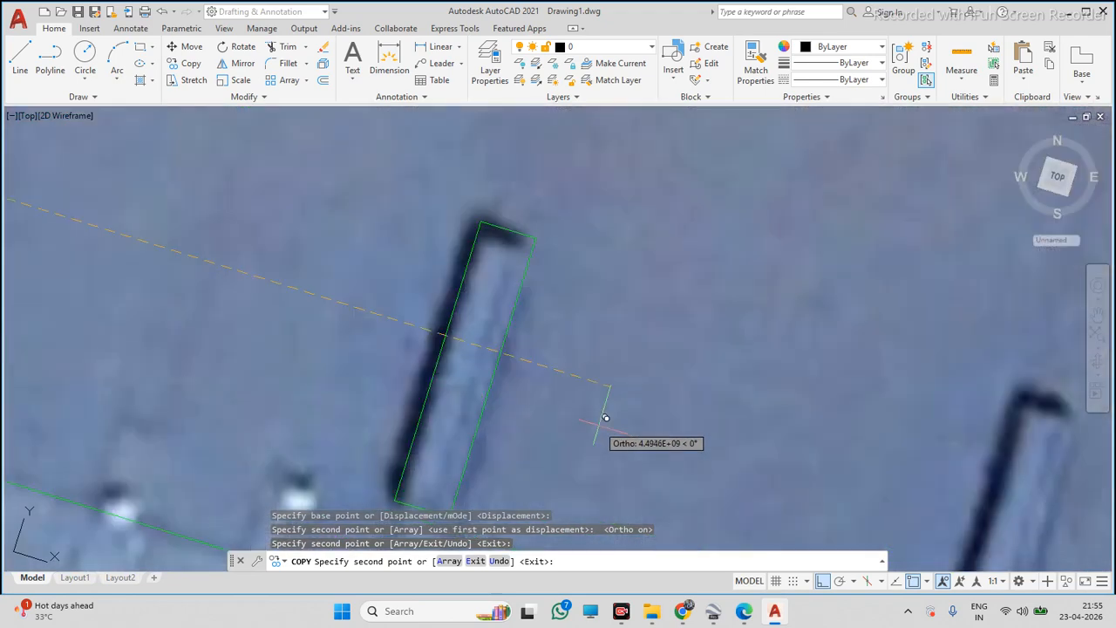
{"action": "left_click", "coordinate": [605, 418]}
{"action": "scroll", "coordinate": [549, 400], "scroll_direction": "down", "scroll_amount": 4}
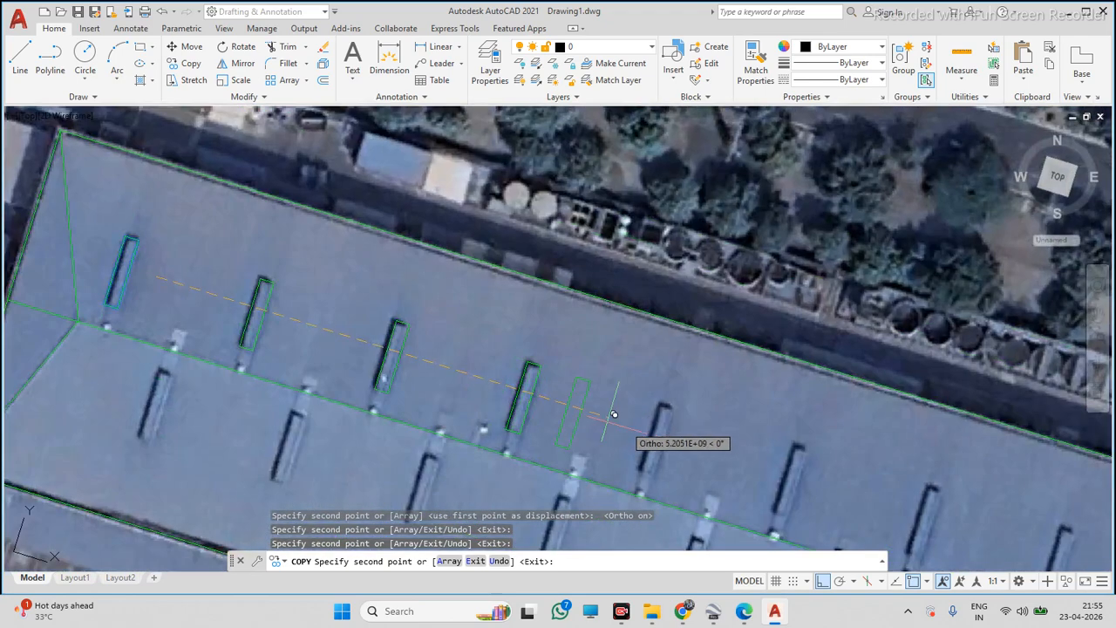
{"action": "scroll", "coordinate": [656, 428], "scroll_direction": "up", "scroll_amount": 5}
{"action": "left_click", "coordinate": [712, 446]}
{"action": "scroll", "coordinate": [549, 395], "scroll_direction": "down", "scroll_amount": 7}
{"action": "scroll", "coordinate": [613, 412], "scroll_direction": "up", "scroll_amount": 7}
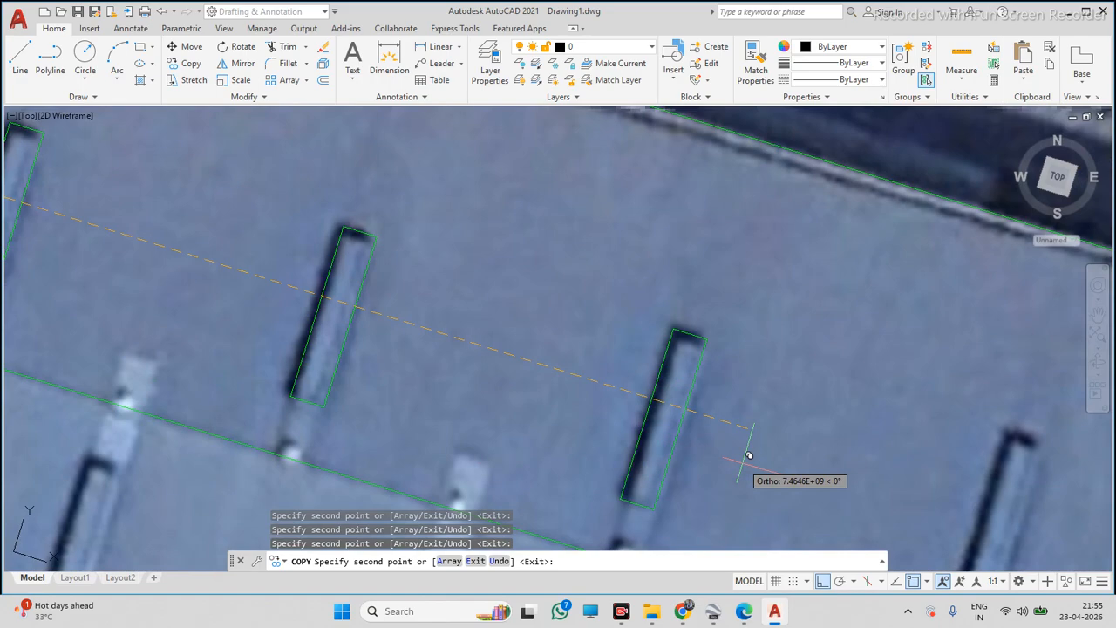
{"action": "scroll", "coordinate": [650, 423], "scroll_direction": "down", "scroll_amount": 7}
{"action": "scroll", "coordinate": [488, 344], "scroll_direction": "up", "scroll_amount": 10}
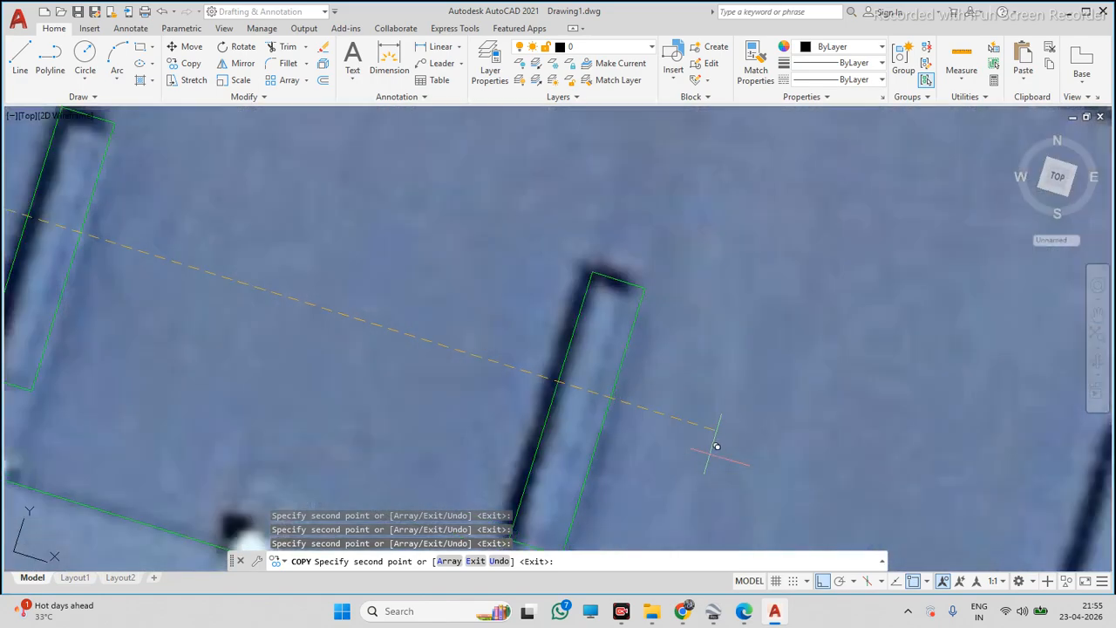
{"action": "scroll", "coordinate": [574, 436], "scroll_direction": "down", "scroll_amount": 7}
{"action": "scroll", "coordinate": [576, 436], "scroll_direction": "up", "scroll_amount": 6}
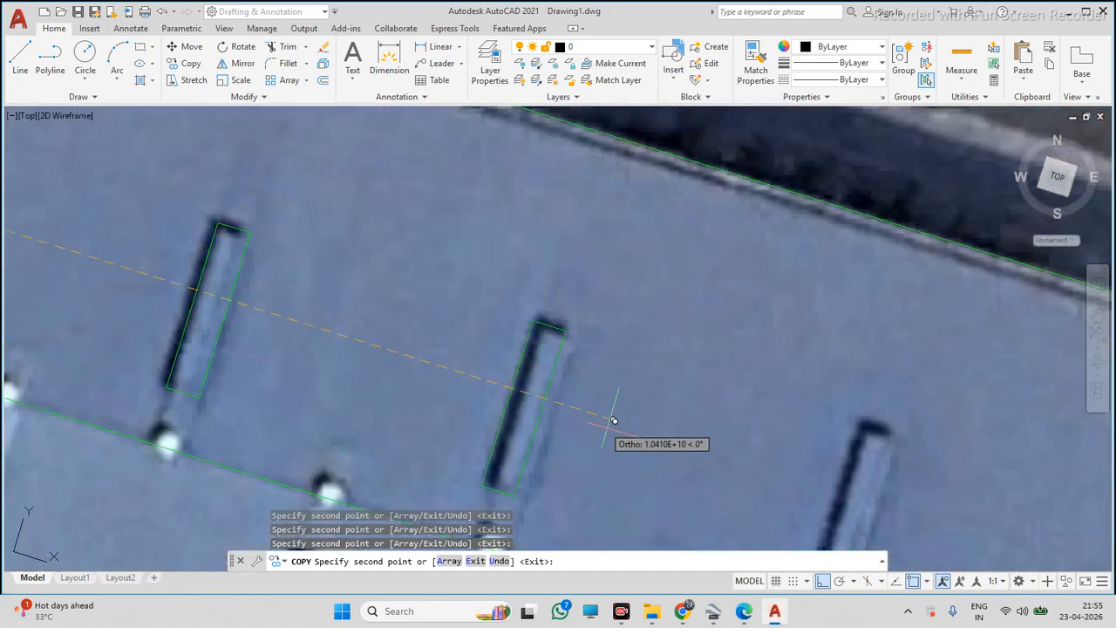
{"action": "scroll", "coordinate": [621, 431], "scroll_direction": "down", "scroll_amount": 6}
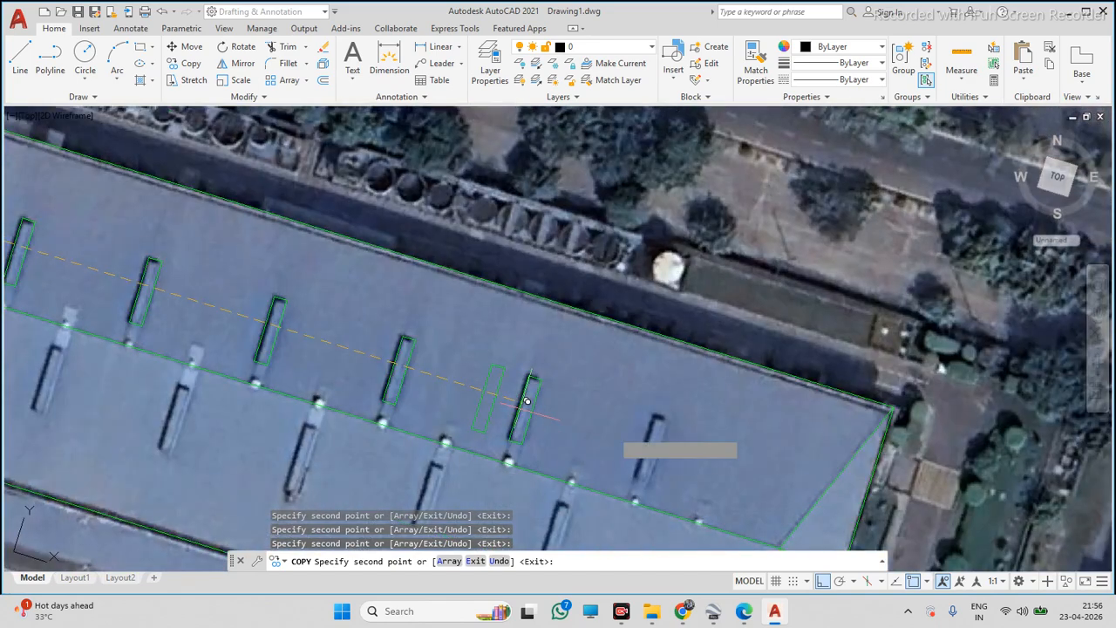
{"action": "scroll", "coordinate": [660, 444], "scroll_direction": "up", "scroll_amount": 8}
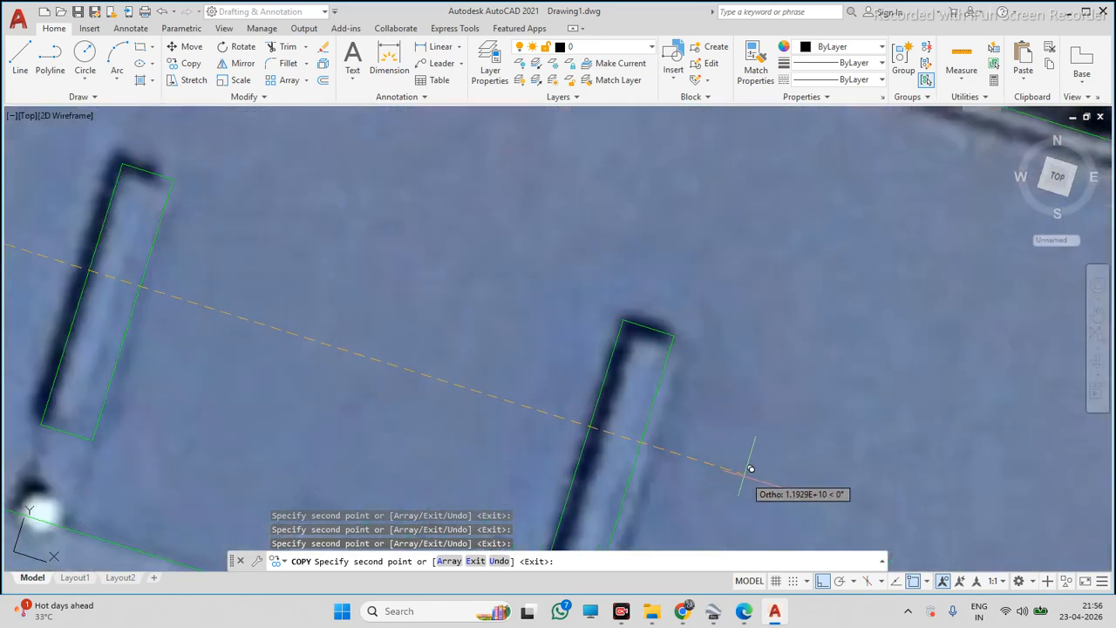
{"action": "key", "text": "Escape"}
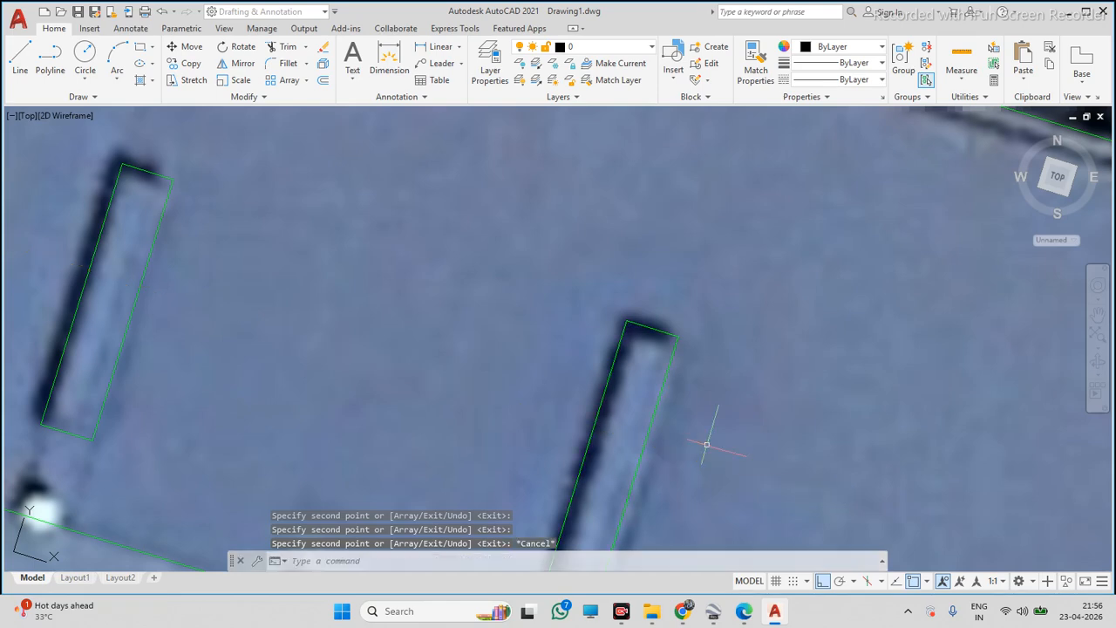
Examine the skylight rectangles along the upper roof slope against the satellite image
{"action": "scroll", "coordinate": [622, 378], "scroll_direction": "down", "scroll_amount": 5}
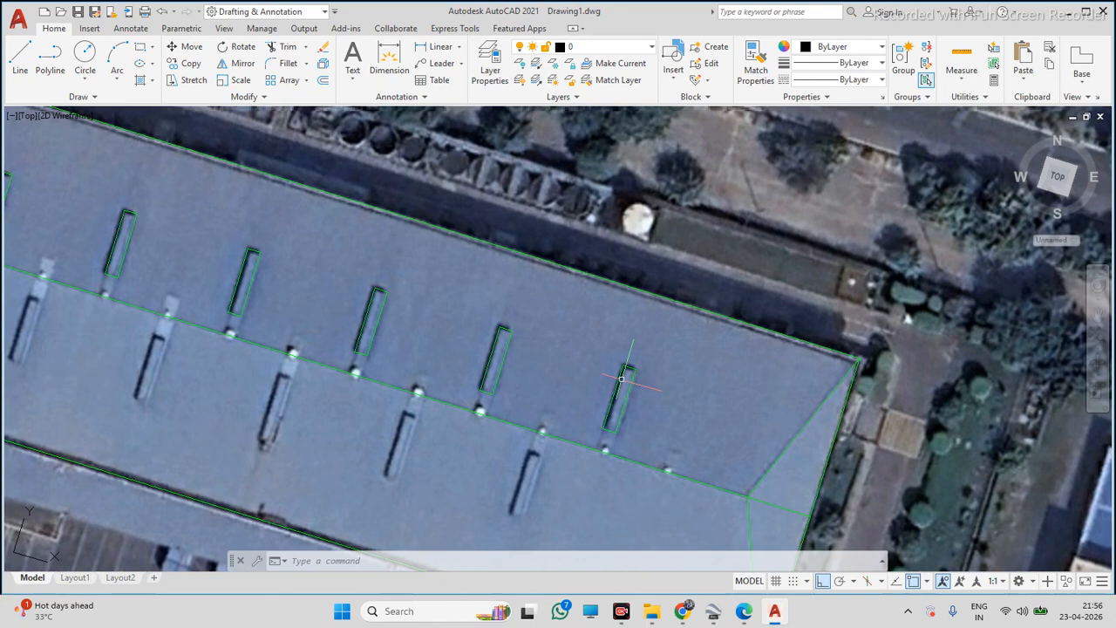
{"action": "scroll", "coordinate": [621, 378], "scroll_direction": "up", "scroll_amount": 3}
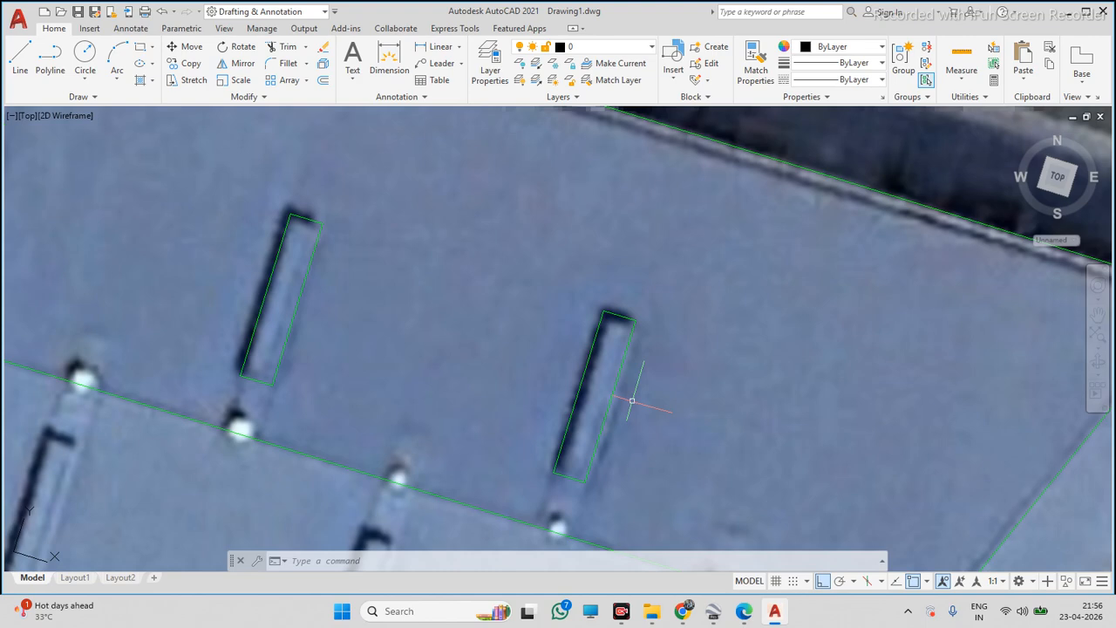
{"action": "scroll", "coordinate": [595, 328], "scroll_direction": "down", "scroll_amount": 3}
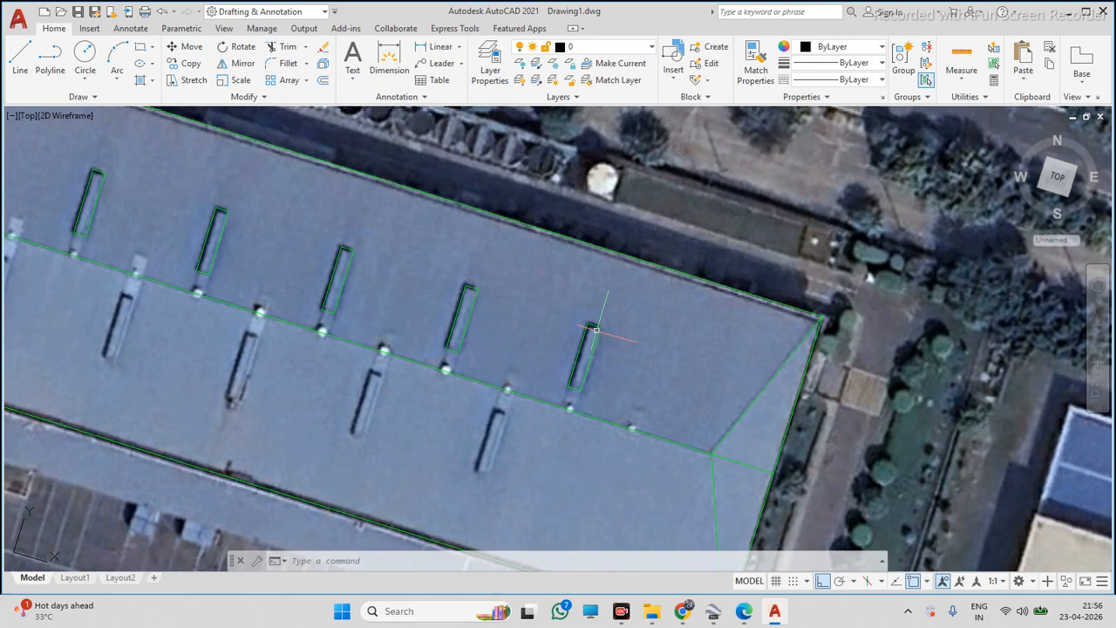
{"action": "scroll", "coordinate": [596, 329], "scroll_direction": "down", "scroll_amount": 4}
{"action": "scroll", "coordinate": [287, 262], "scroll_direction": "up", "scroll_amount": 2}
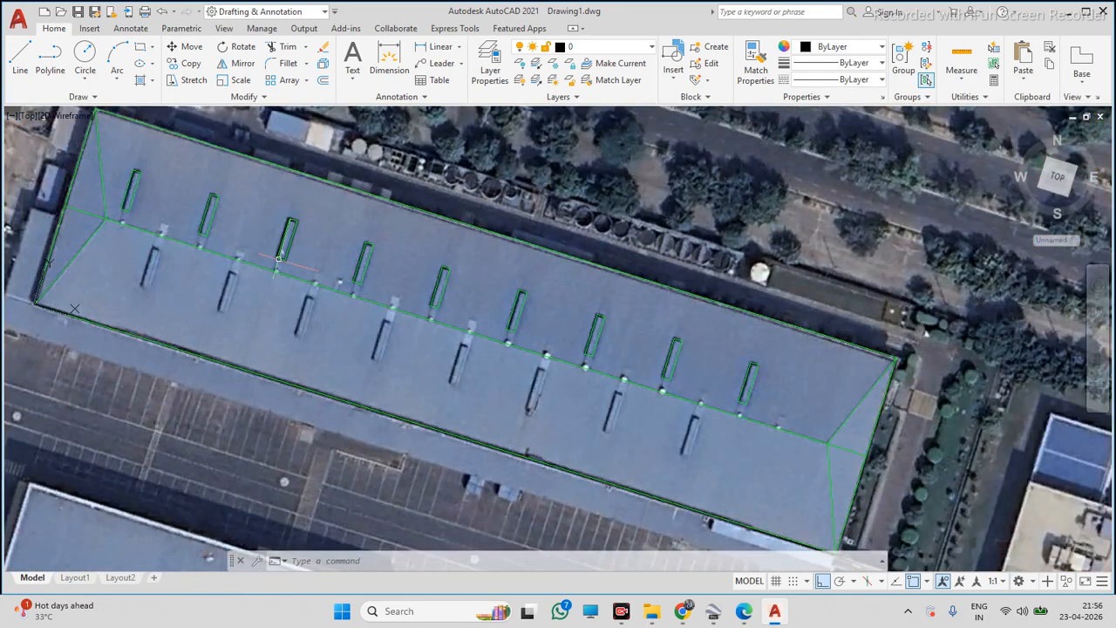
{"action": "scroll", "coordinate": [279, 258], "scroll_direction": "up", "scroll_amount": 5}
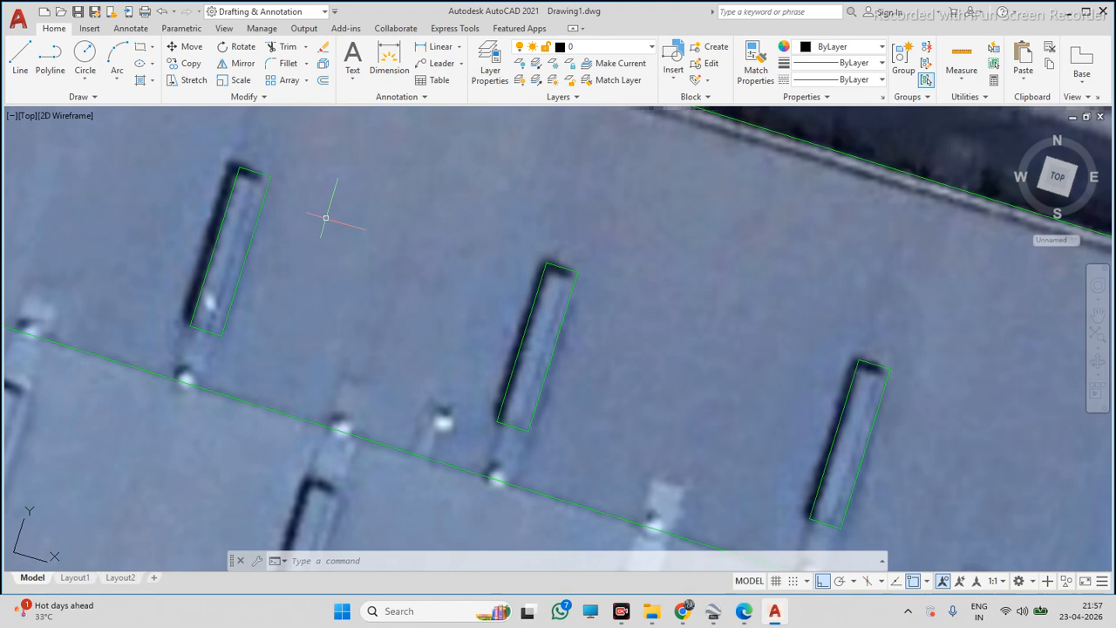
{"action": "scroll", "coordinate": [511, 337], "scroll_direction": "down", "scroll_amount": 6}
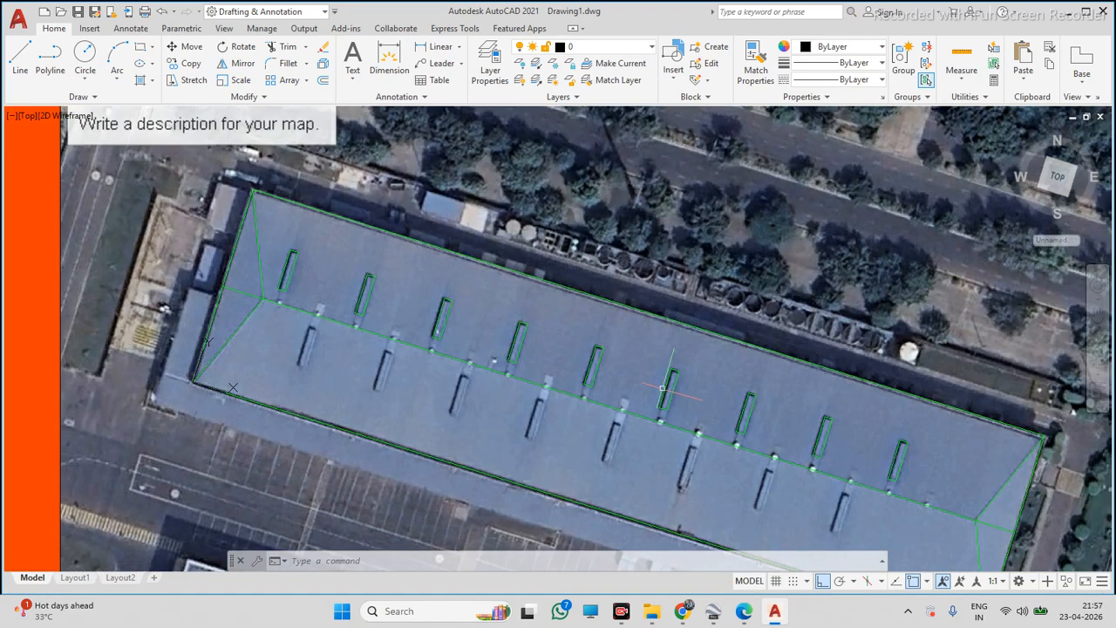
{"action": "scroll", "coordinate": [747, 406], "scroll_direction": "up", "scroll_amount": 5}
{"action": "scroll", "coordinate": [750, 388], "scroll_direction": "down", "scroll_amount": 5}
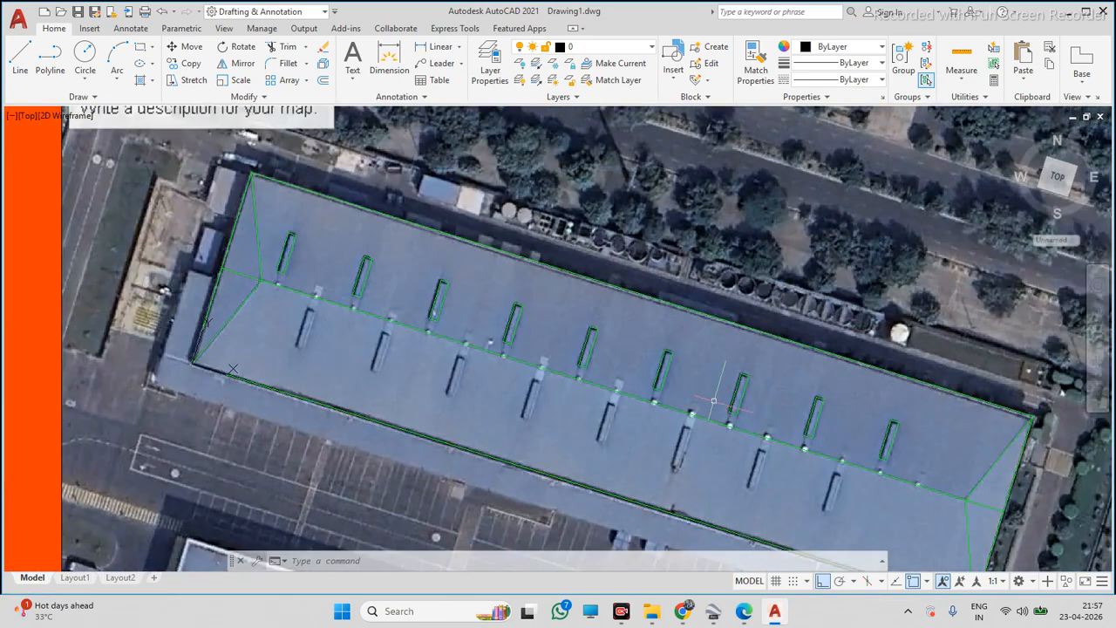
{"action": "scroll", "coordinate": [645, 388], "scroll_direction": "up", "scroll_amount": 2}
{"action": "scroll", "coordinate": [618, 383], "scroll_direction": "up", "scroll_amount": 5}
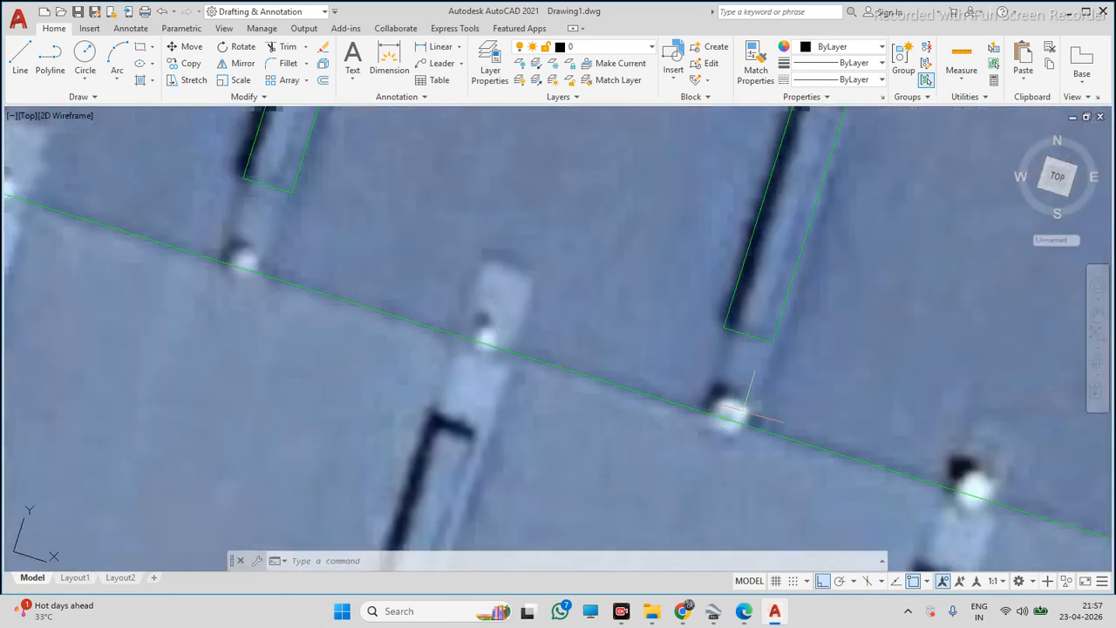
{"action": "scroll", "coordinate": [748, 406], "scroll_direction": "down", "scroll_amount": 5}
{"action": "scroll", "coordinate": [545, 355], "scroll_direction": "up", "scroll_amount": 5}
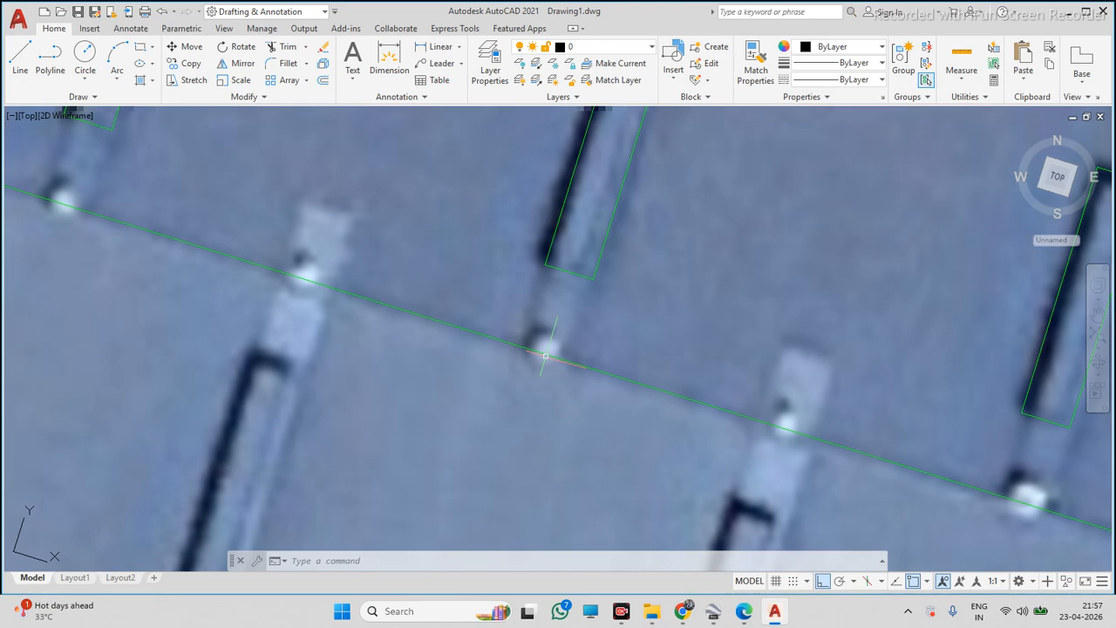
{"action": "scroll", "coordinate": [545, 355], "scroll_direction": "down", "scroll_amount": 6}
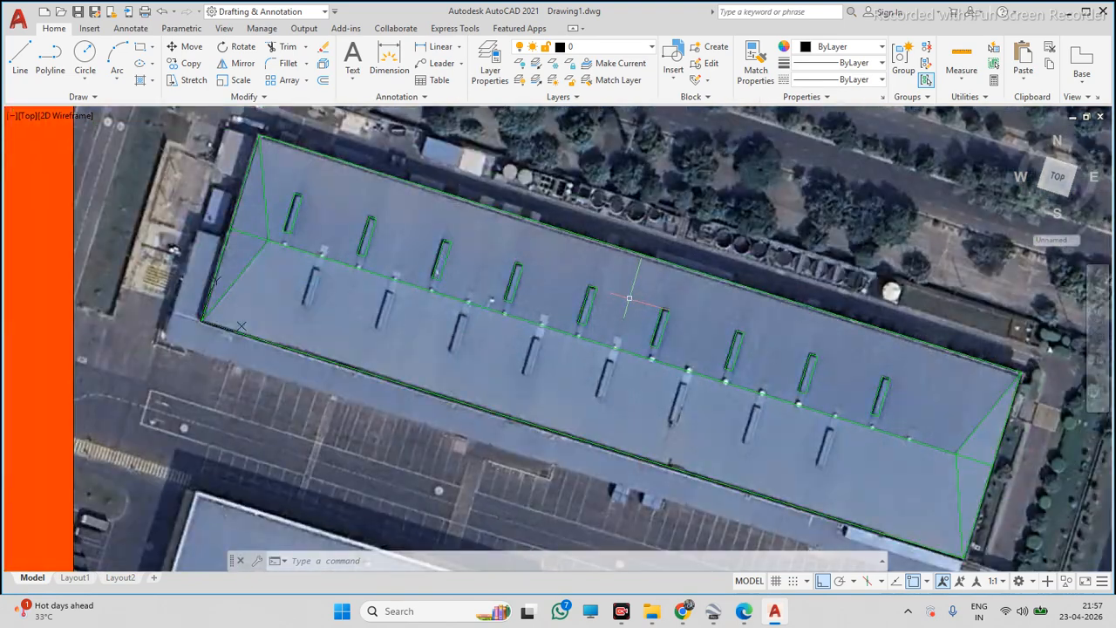
Draw a rectangle around the first skylight on the lower roof slope near the left end
{"action": "left_click", "coordinate": [140, 47]}
{"action": "scroll", "coordinate": [248, 246], "scroll_direction": "up", "scroll_amount": 2}
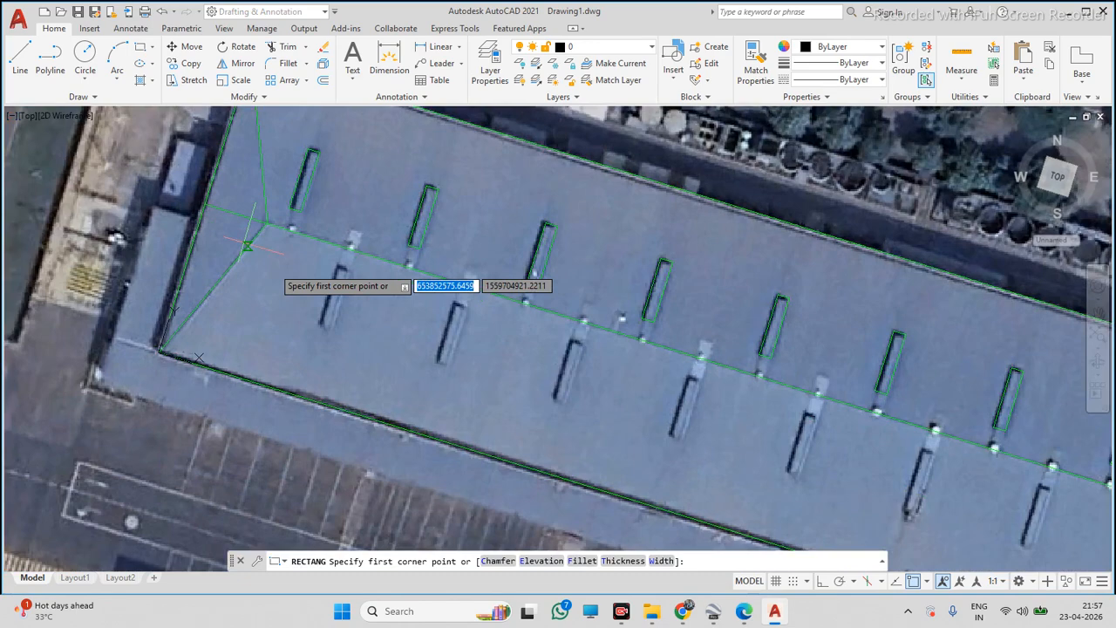
{"action": "scroll", "coordinate": [248, 245], "scroll_direction": "up", "scroll_amount": 2}
{"action": "left_click", "coordinate": [336, 247]}
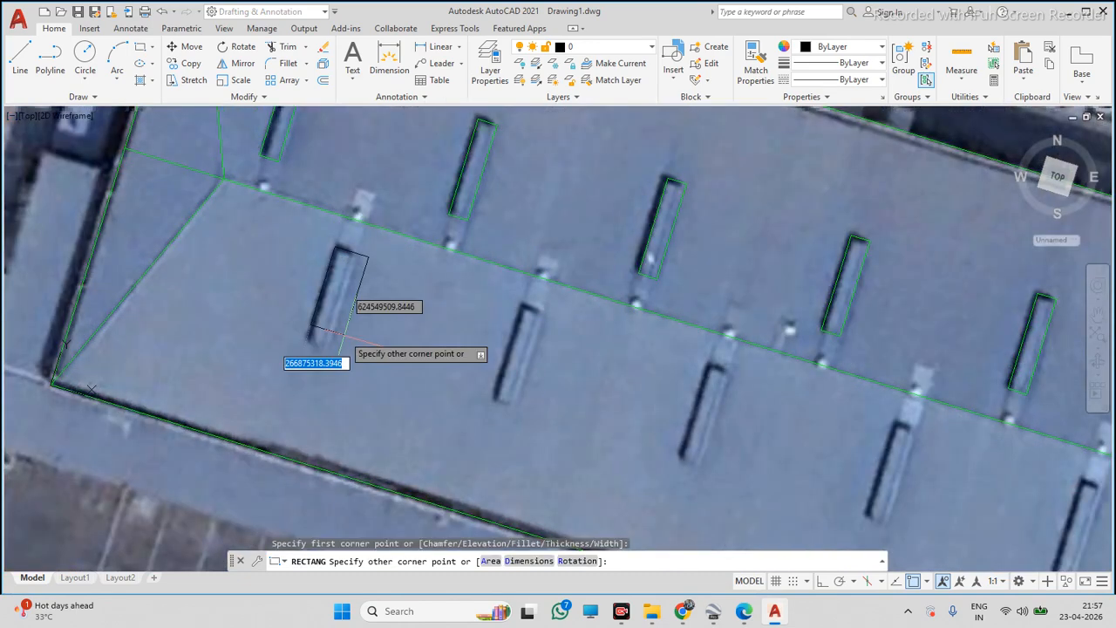
{"action": "left_click", "coordinate": [328, 351]}
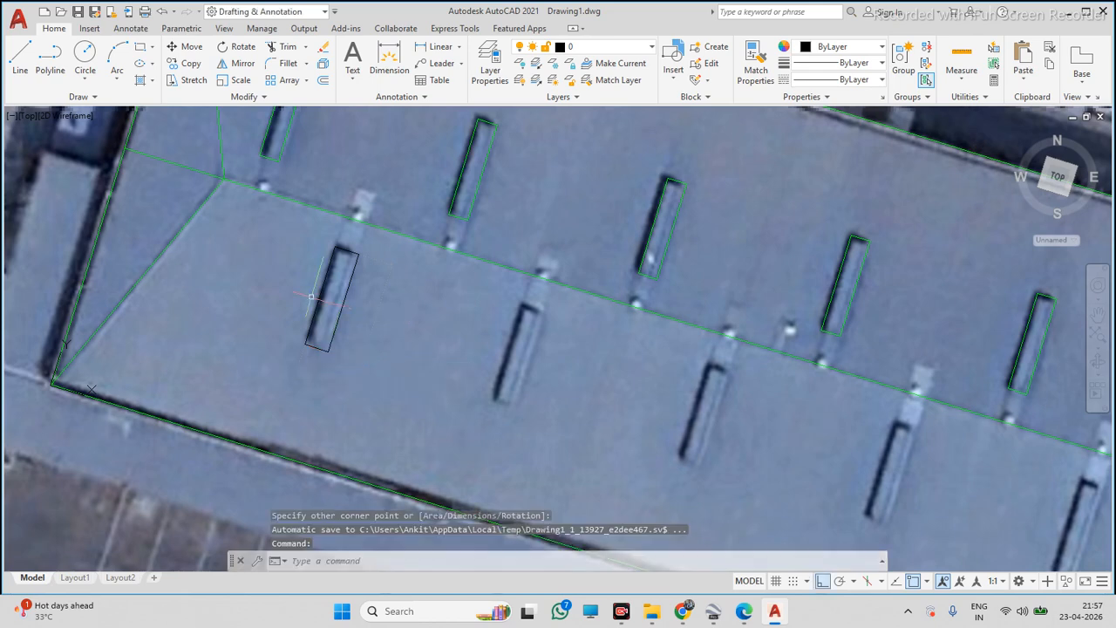
Set the new skylight rectangle's colour to Green
{"action": "scroll", "coordinate": [335, 290], "scroll_direction": "up", "scroll_amount": 3}
{"action": "left_click", "coordinate": [369, 279]}
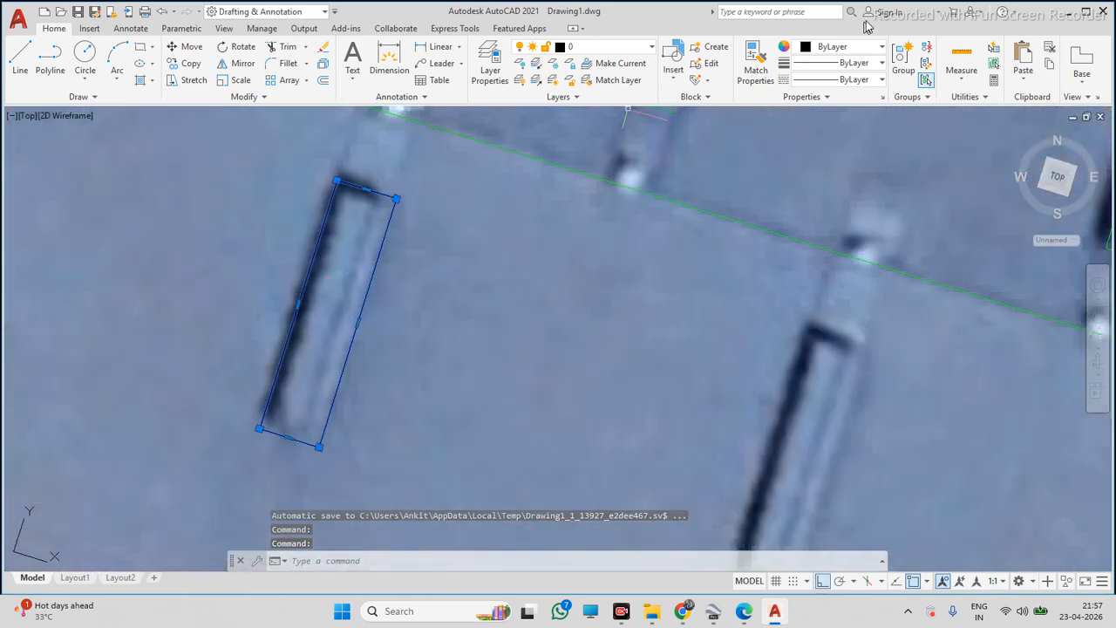
{"action": "left_click", "coordinate": [855, 49]}
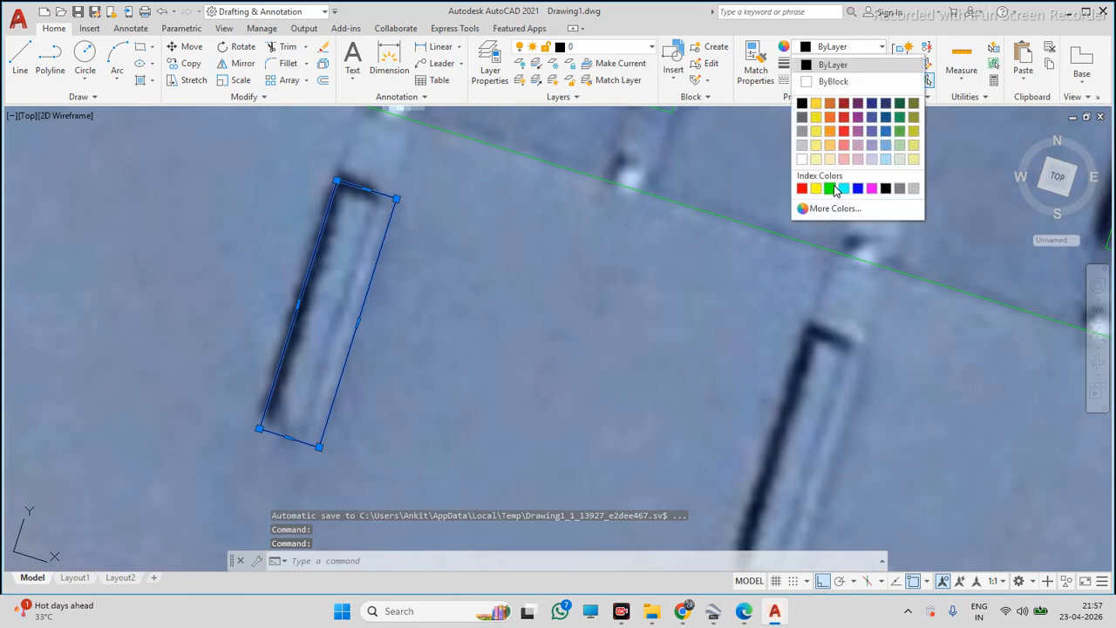
{"action": "left_click", "coordinate": [833, 192]}
{"action": "key", "text": "Escape"}
Copy the skylight rectangle onto the next four skylights along the lower roof slope
{"action": "left_click", "coordinate": [299, 301]}
{"action": "type", "text": "CO"}
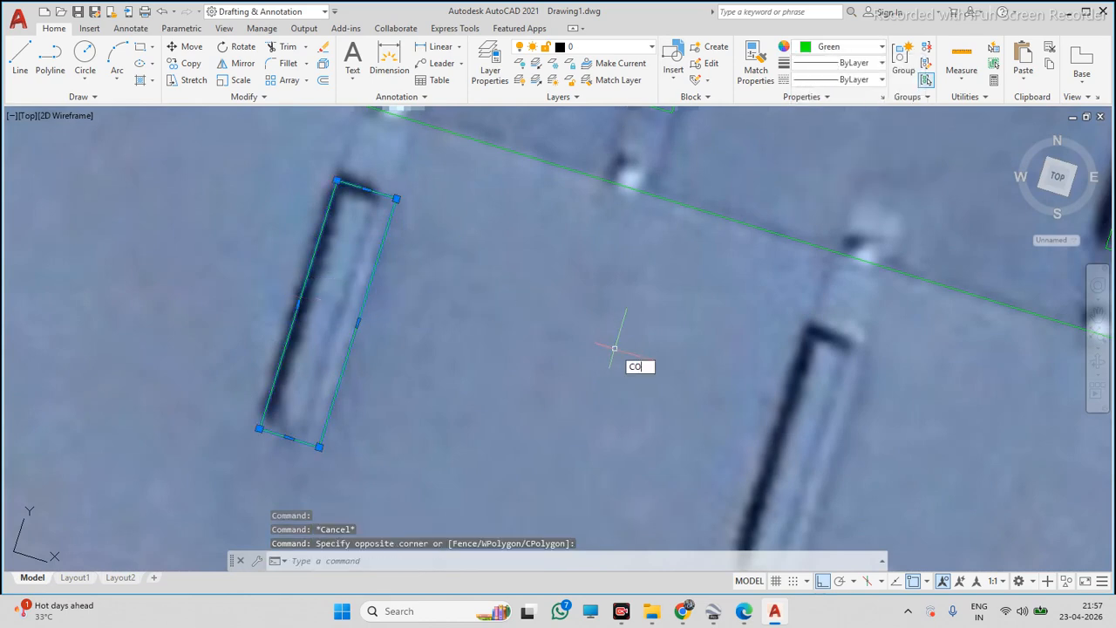
{"action": "key", "text": "Return"}
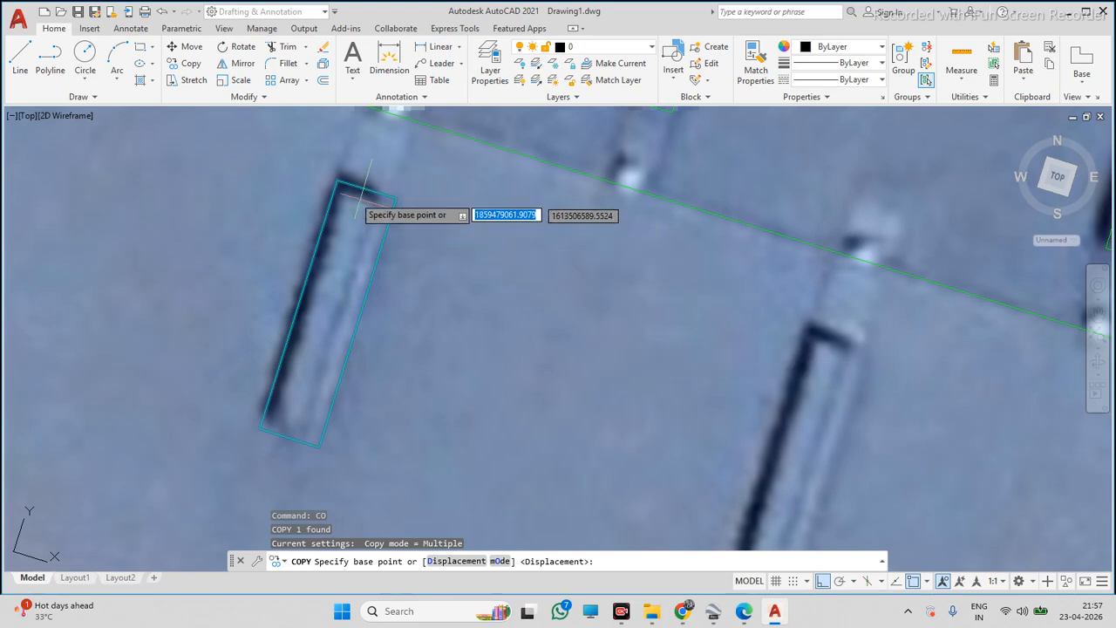
{"action": "left_click", "coordinate": [339, 180]}
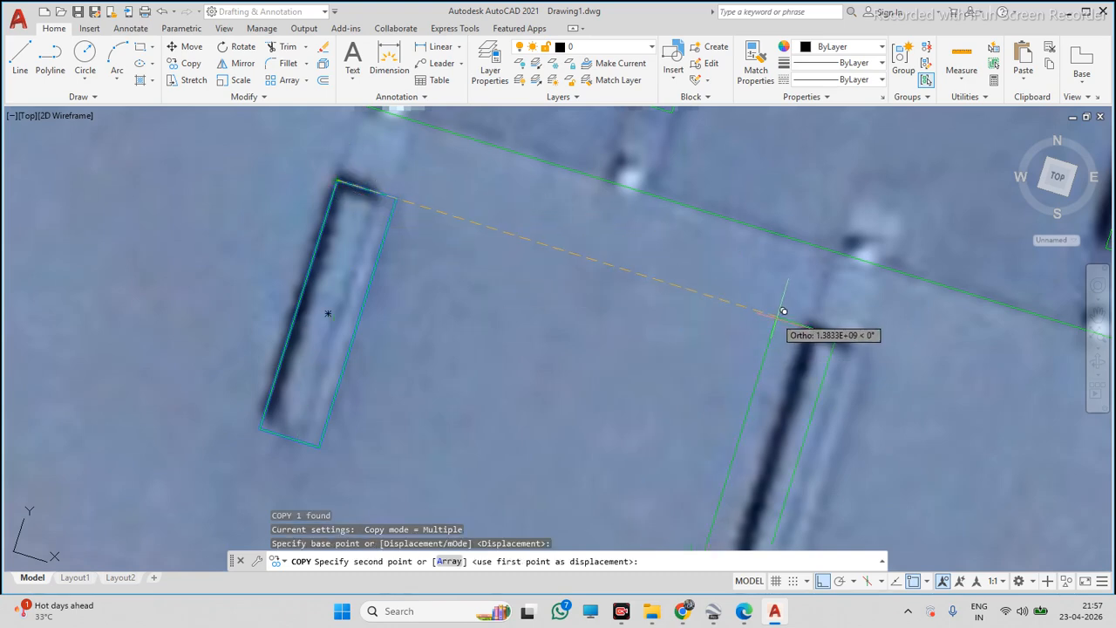
{"action": "scroll", "coordinate": [837, 327], "scroll_direction": "up", "scroll_amount": 2}
{"action": "left_click", "coordinate": [831, 332]}
{"action": "scroll", "coordinate": [645, 304], "scroll_direction": "down", "scroll_amount": 8}
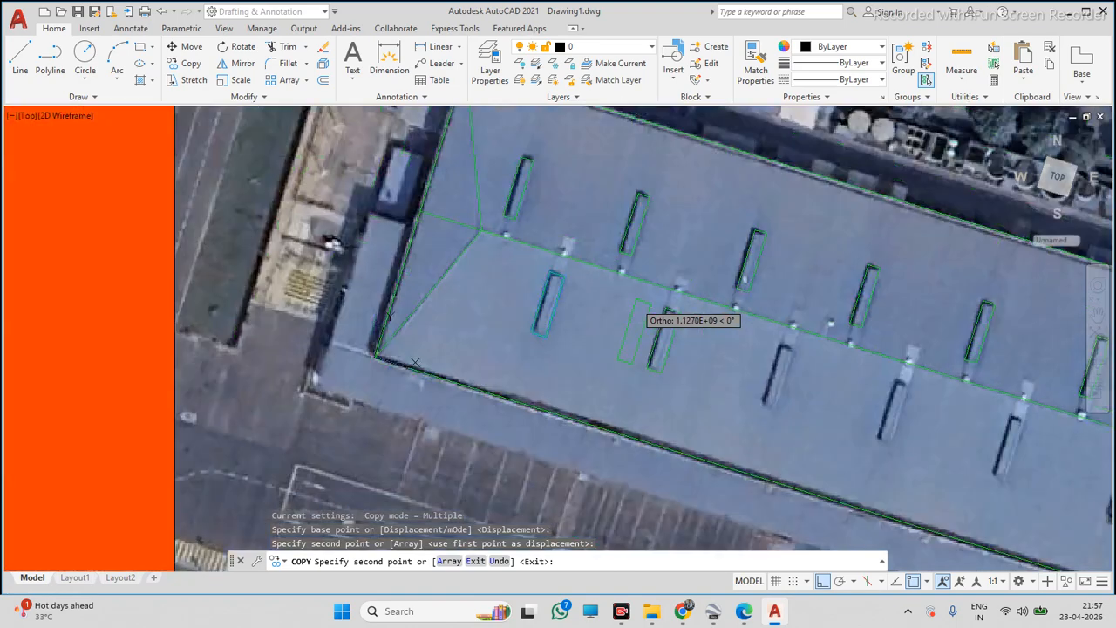
{"action": "scroll", "coordinate": [785, 340], "scroll_direction": "up", "scroll_amount": 6}
{"action": "left_click", "coordinate": [778, 345]}
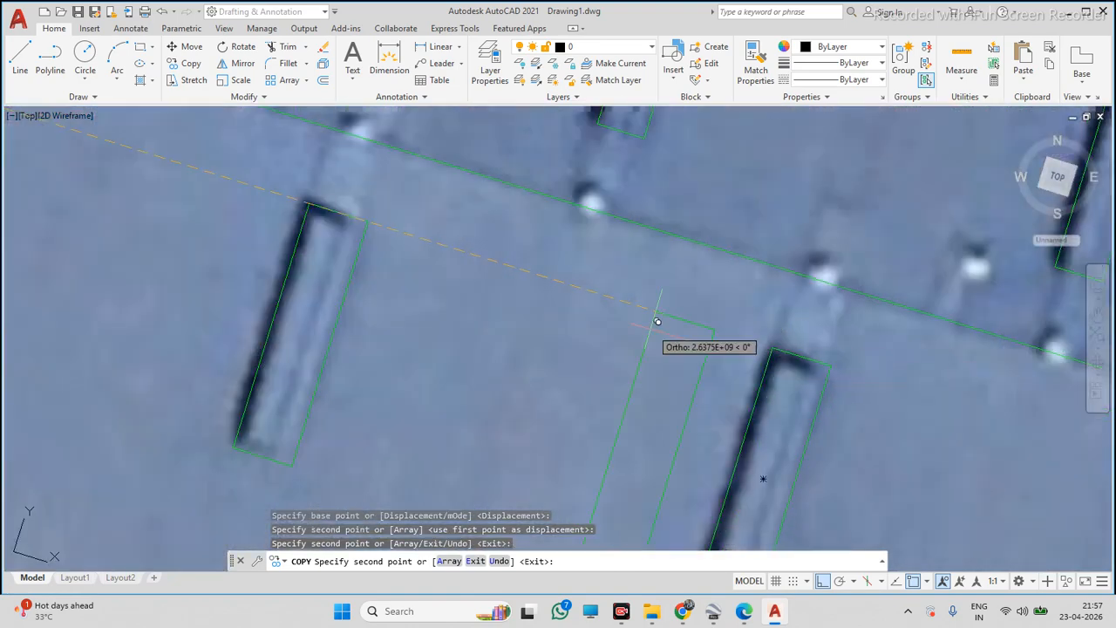
{"action": "scroll", "coordinate": [778, 346], "scroll_direction": "down", "scroll_amount": 5}
{"action": "scroll", "coordinate": [750, 371], "scroll_direction": "up", "scroll_amount": 4}
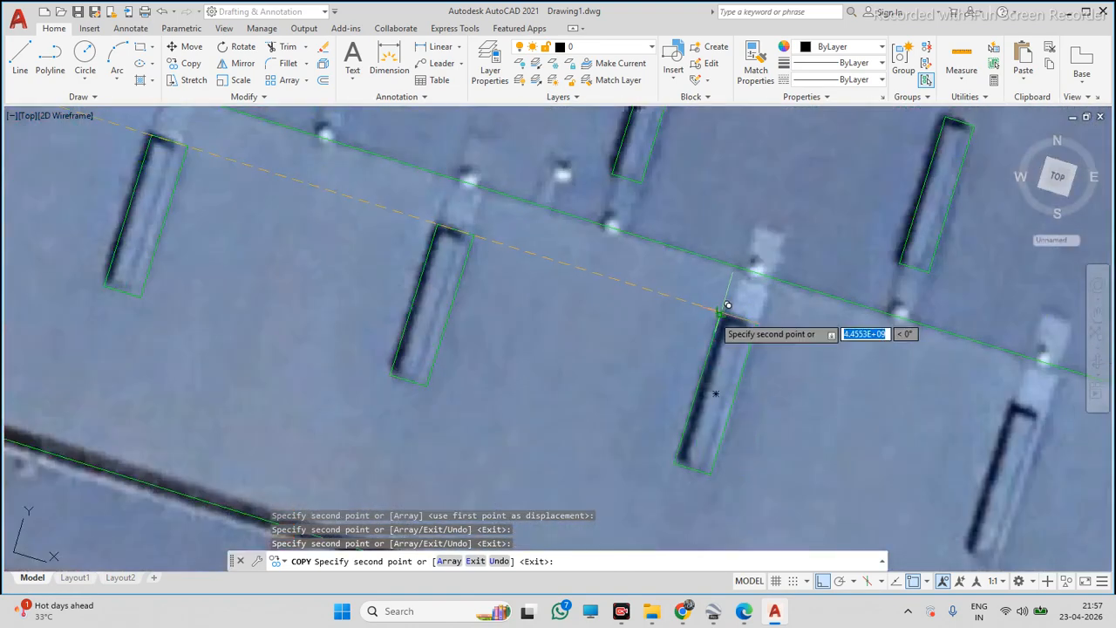
{"action": "left_click", "coordinate": [719, 314]}
{"action": "scroll", "coordinate": [721, 314], "scroll_direction": "down", "scroll_amount": 6}
{"action": "scroll", "coordinate": [790, 348], "scroll_direction": "up", "scroll_amount": 4}
{"action": "left_click", "coordinate": [775, 314]}
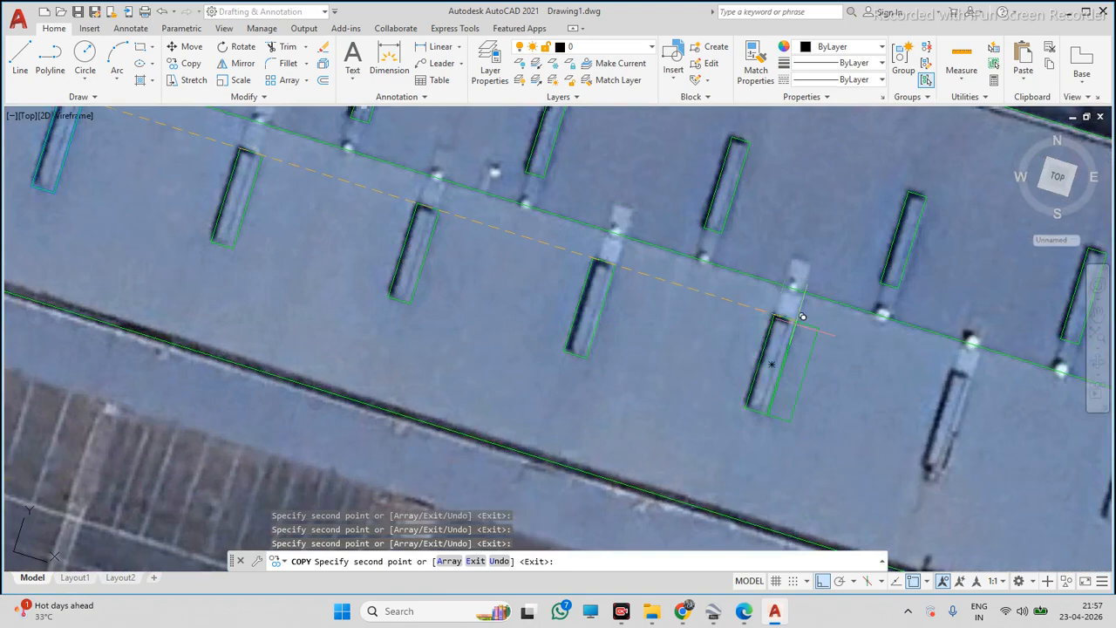
{"action": "scroll", "coordinate": [817, 339], "scroll_direction": "down", "scroll_amount": 4}
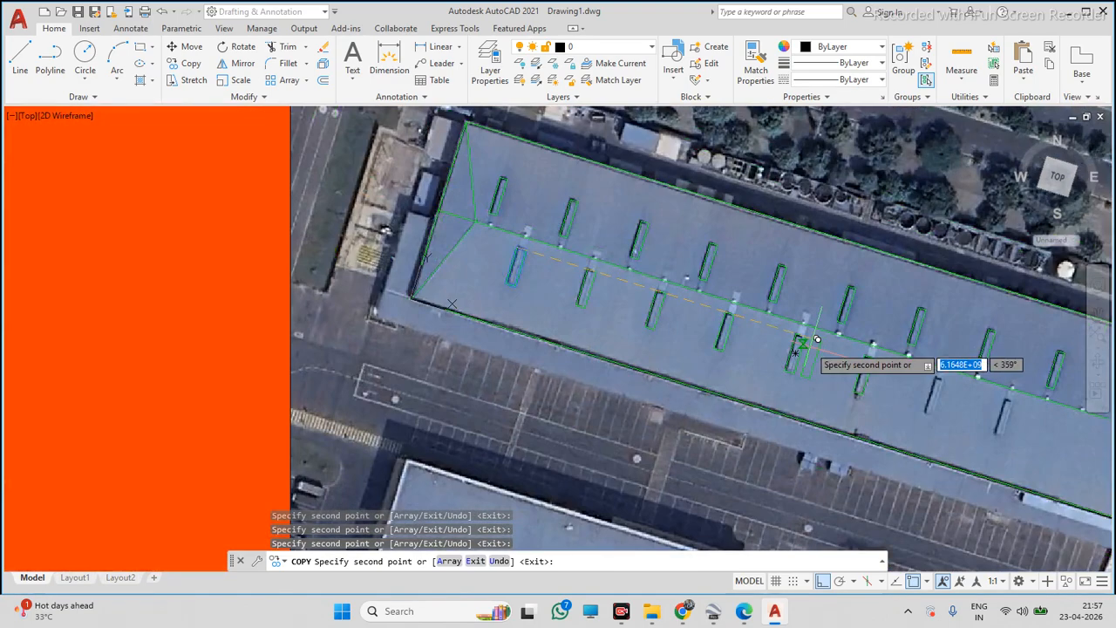
{"action": "scroll", "coordinate": [837, 358], "scroll_direction": "down", "scroll_amount": 3}
{"action": "scroll", "coordinate": [875, 349], "scroll_direction": "up", "scroll_amount": 6}
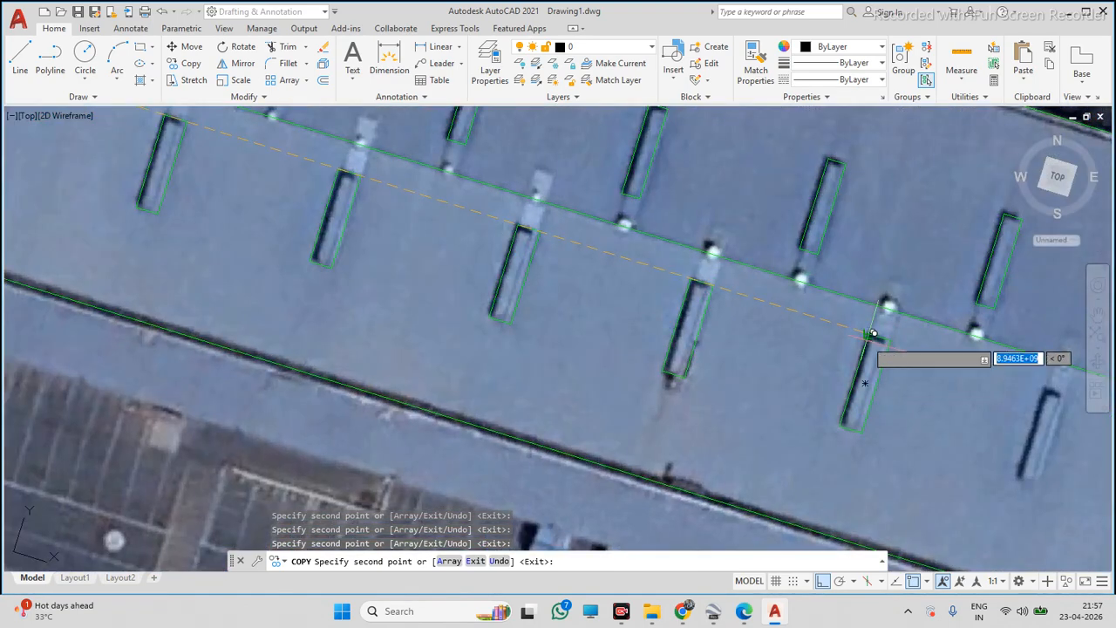
{"action": "scroll", "coordinate": [872, 334], "scroll_direction": "down", "scroll_amount": 4}
{"action": "scroll", "coordinate": [889, 353], "scroll_direction": "up", "scroll_amount": 5}
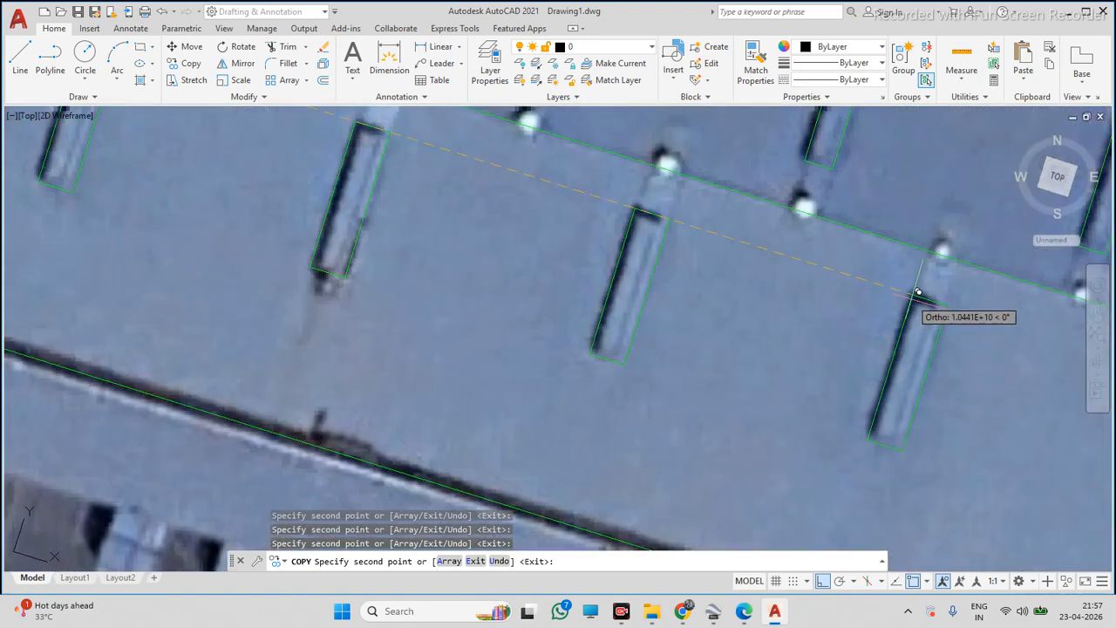
{"action": "scroll", "coordinate": [907, 300], "scroll_direction": "down", "scroll_amount": 5}
{"action": "key", "text": "Escape"}
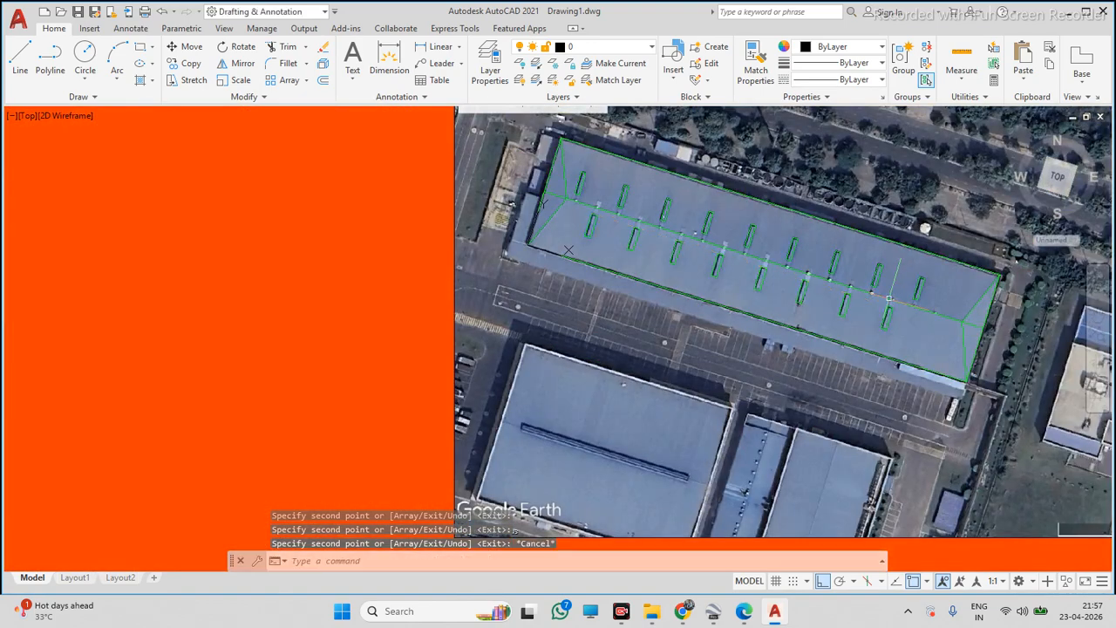
{"action": "scroll", "coordinate": [887, 299], "scroll_direction": "up", "scroll_amount": 6}
{"action": "scroll", "coordinate": [887, 312], "scroll_direction": "down", "scroll_amount": 4}
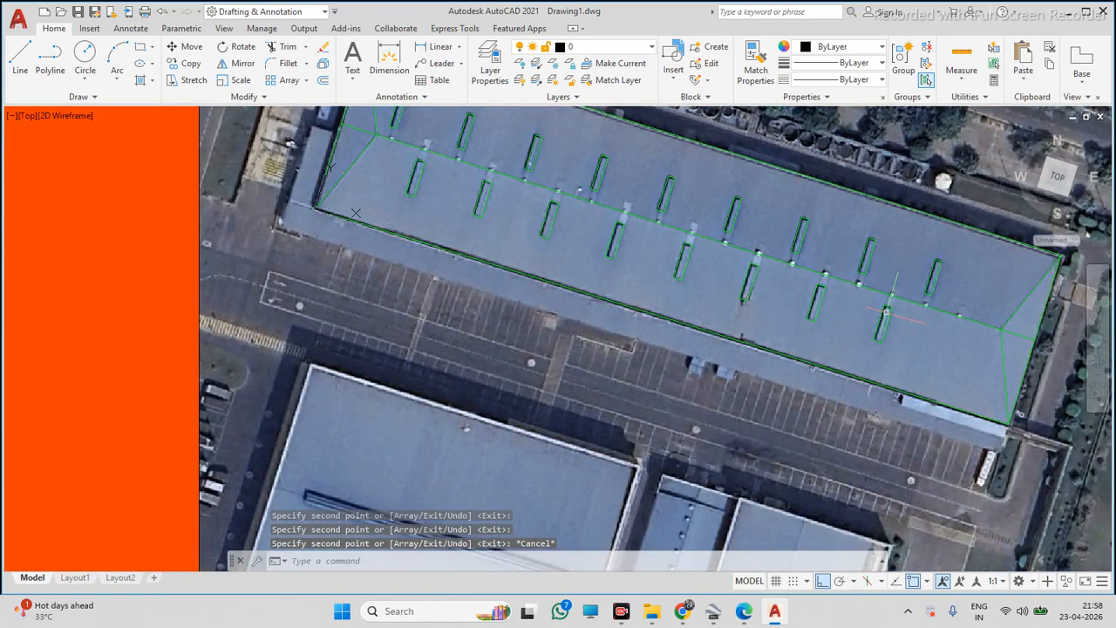
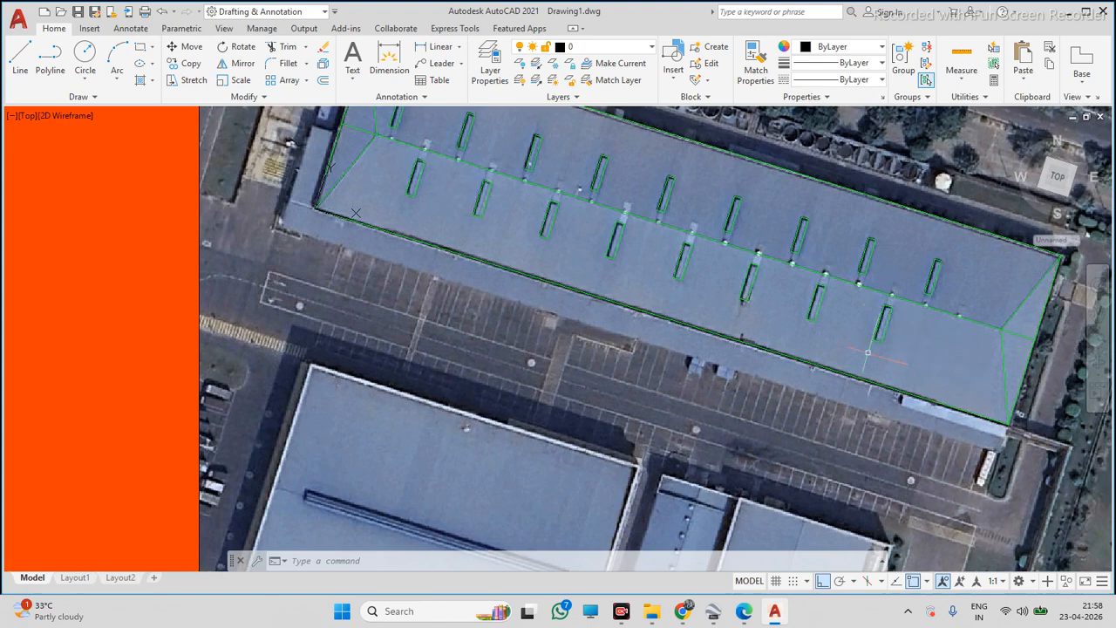
{"action": "scroll", "coordinate": [881, 307], "scroll_direction": "down", "scroll_amount": 6}
{"action": "scroll", "coordinate": [844, 288], "scroll_direction": "up", "scroll_amount": 2}
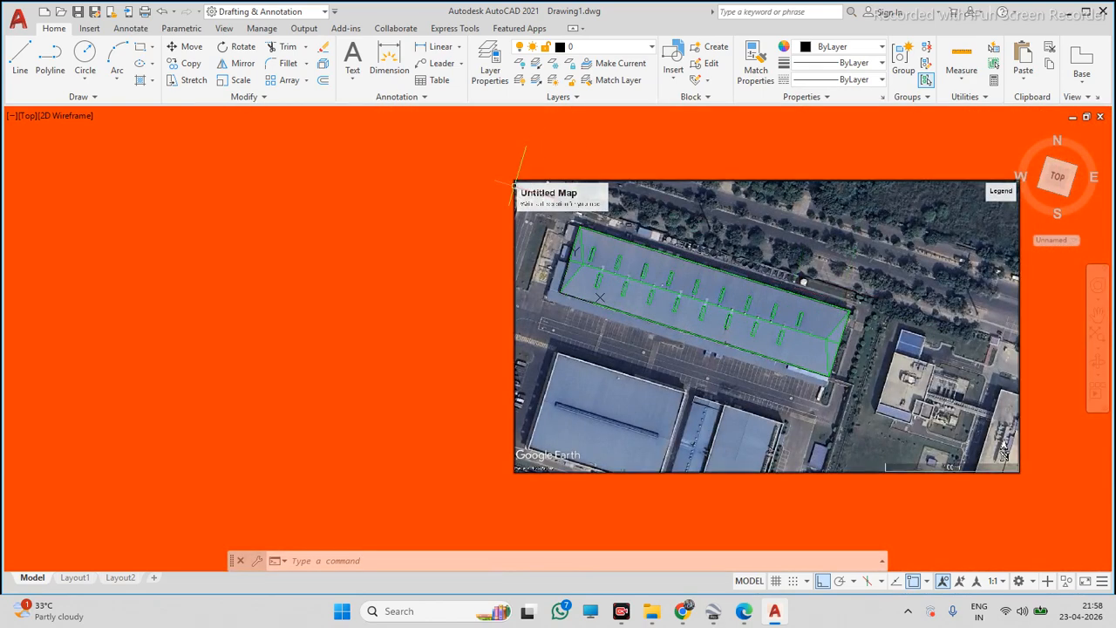
{"action": "scroll", "coordinate": [516, 184], "scroll_direction": "up", "scroll_amount": 2}
{"action": "key", "text": "Escape"}
{"action": "key", "text": "Escape"}
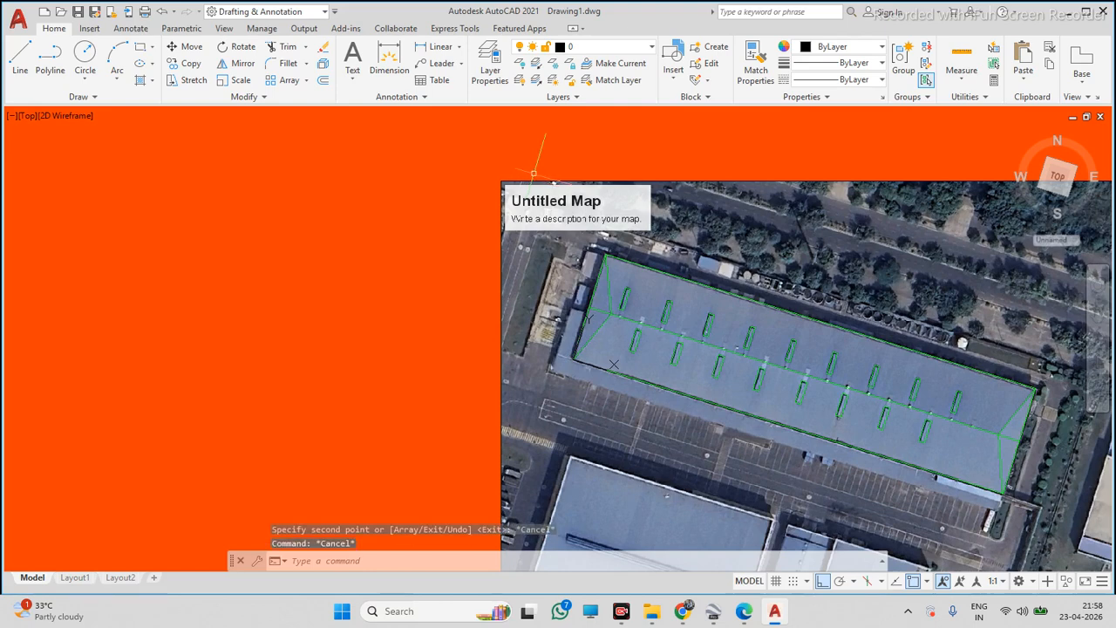
Try to align the UCS with the lower edge of the map image
{"action": "type", "text": "cs"}
{"action": "key", "text": "Return"}
{"action": "scroll", "coordinate": [493, 223], "scroll_direction": "down", "scroll_amount": 3}
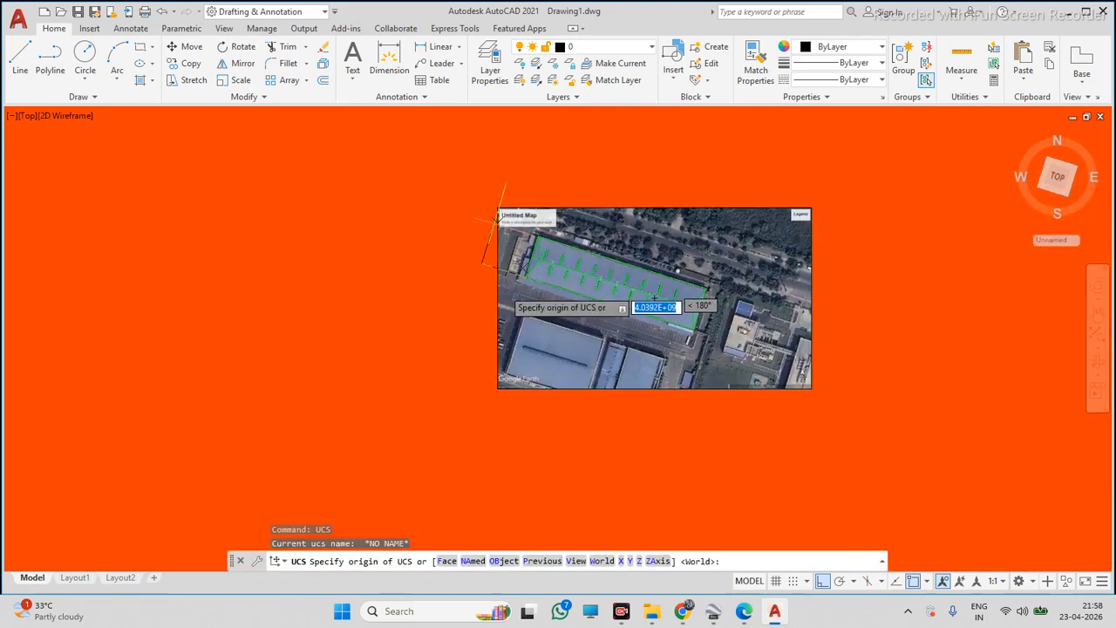
{"action": "left_click", "coordinate": [498, 388]}
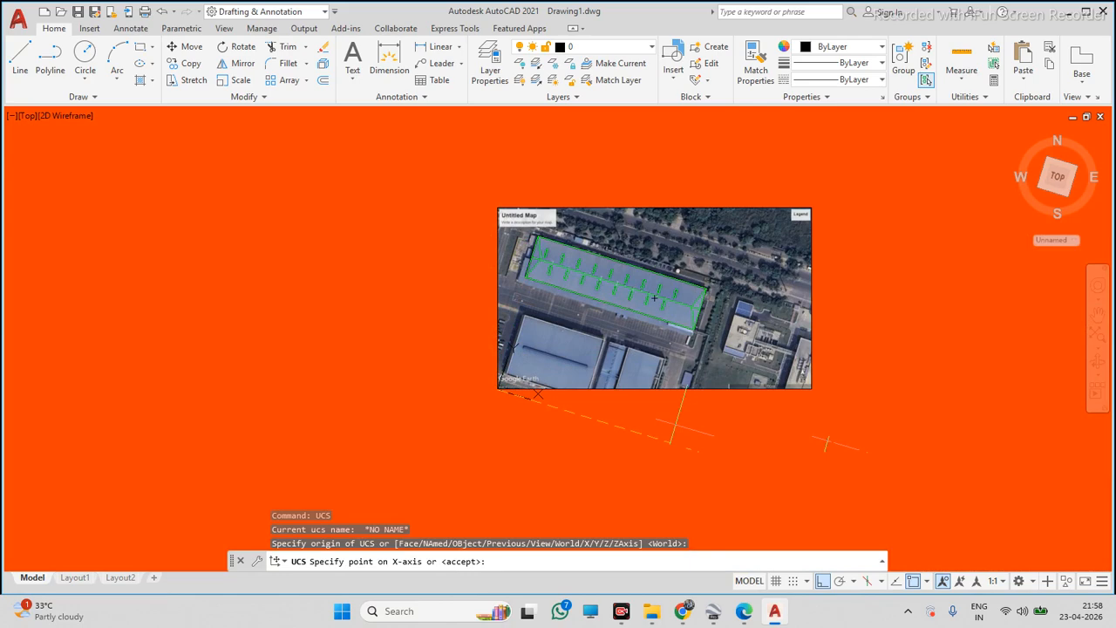
{"action": "left_click", "coordinate": [811, 388]}
{"action": "scroll", "coordinate": [811, 389], "scroll_direction": "down", "scroll_amount": 5}
{"action": "key", "text": "Escape"}
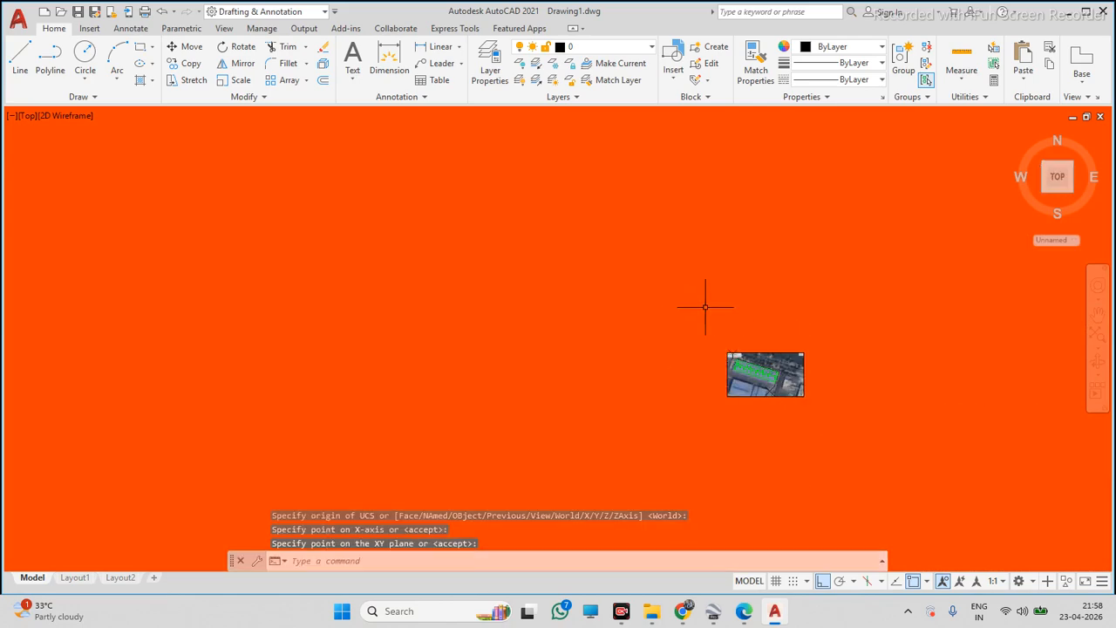
{"action": "scroll", "coordinate": [780, 361], "scroll_direction": "up", "scroll_amount": 4}
{"action": "scroll", "coordinate": [766, 380], "scroll_direction": "up", "scroll_amount": 6}
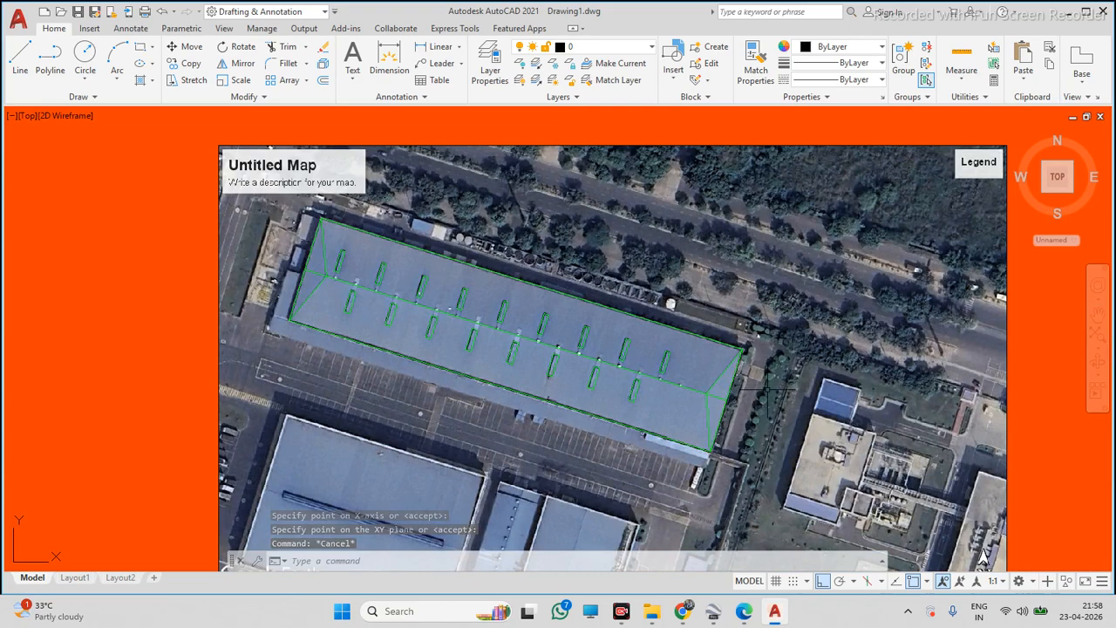
{"action": "scroll", "coordinate": [710, 344], "scroll_direction": "down", "scroll_amount": 4}
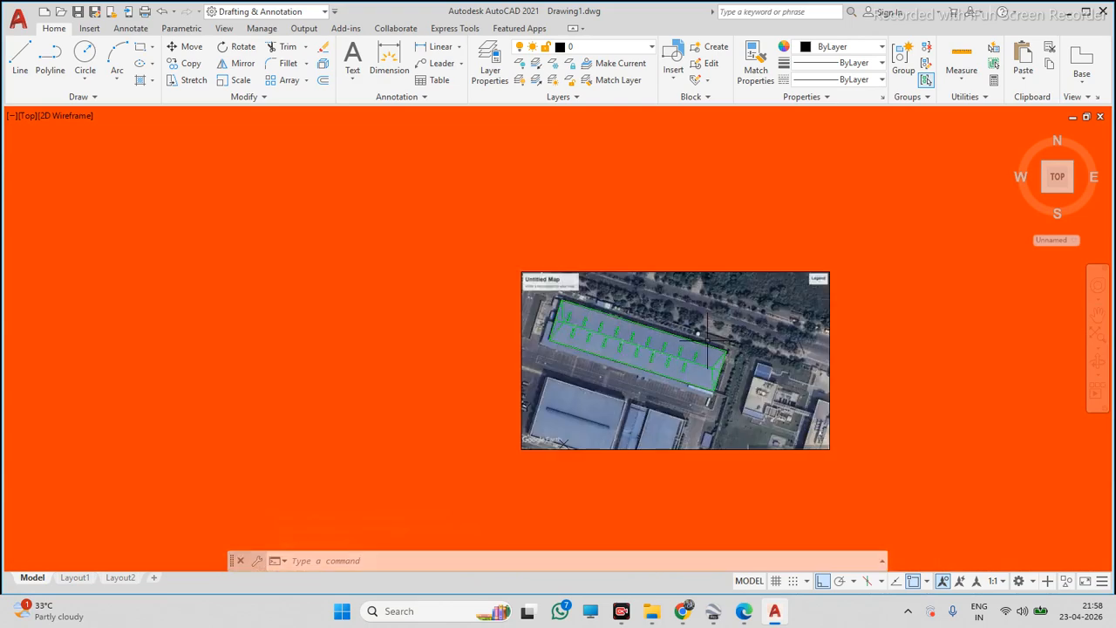
{"action": "scroll", "coordinate": [707, 335], "scroll_direction": "up", "scroll_amount": 4}
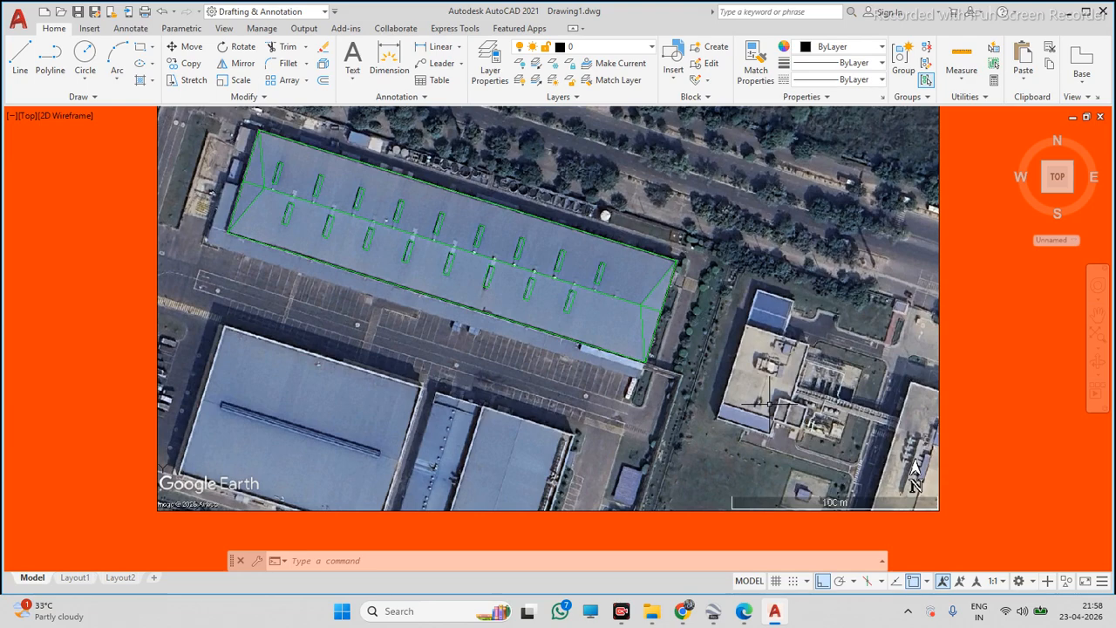
{"action": "scroll", "coordinate": [743, 348], "scroll_direction": "down", "scroll_amount": 4}
{"action": "scroll", "coordinate": [676, 303], "scroll_direction": "up", "scroll_amount": 4}
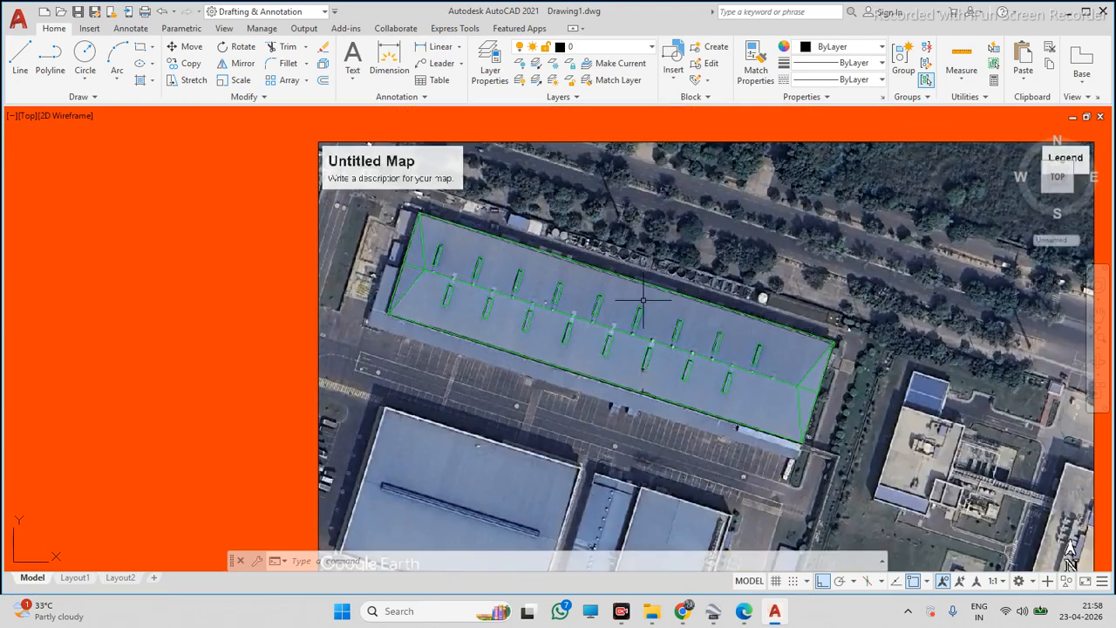
{"action": "scroll", "coordinate": [676, 303], "scroll_direction": "down", "scroll_amount": 5}
{"action": "scroll", "coordinate": [676, 303], "scroll_direction": "up", "scroll_amount": 8}
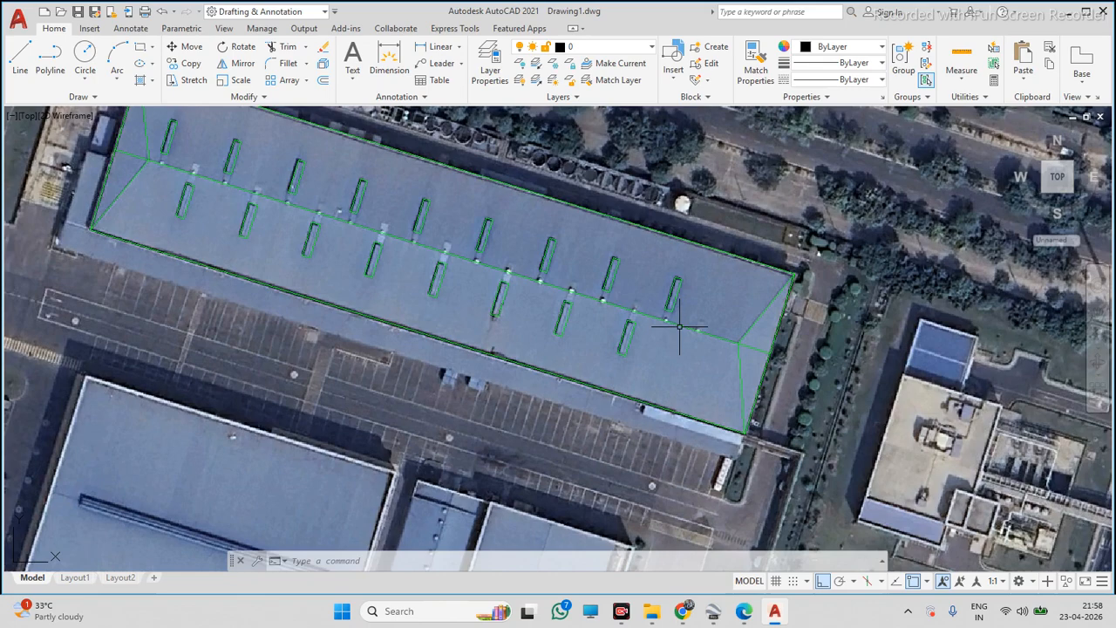
{"action": "scroll", "coordinate": [601, 292], "scroll_direction": "down", "scroll_amount": 5}
{"action": "scroll", "coordinate": [598, 291], "scroll_direction": "up", "scroll_amount": 5}
{"action": "scroll", "coordinate": [578, 293], "scroll_direction": "down", "scroll_amount": 3}
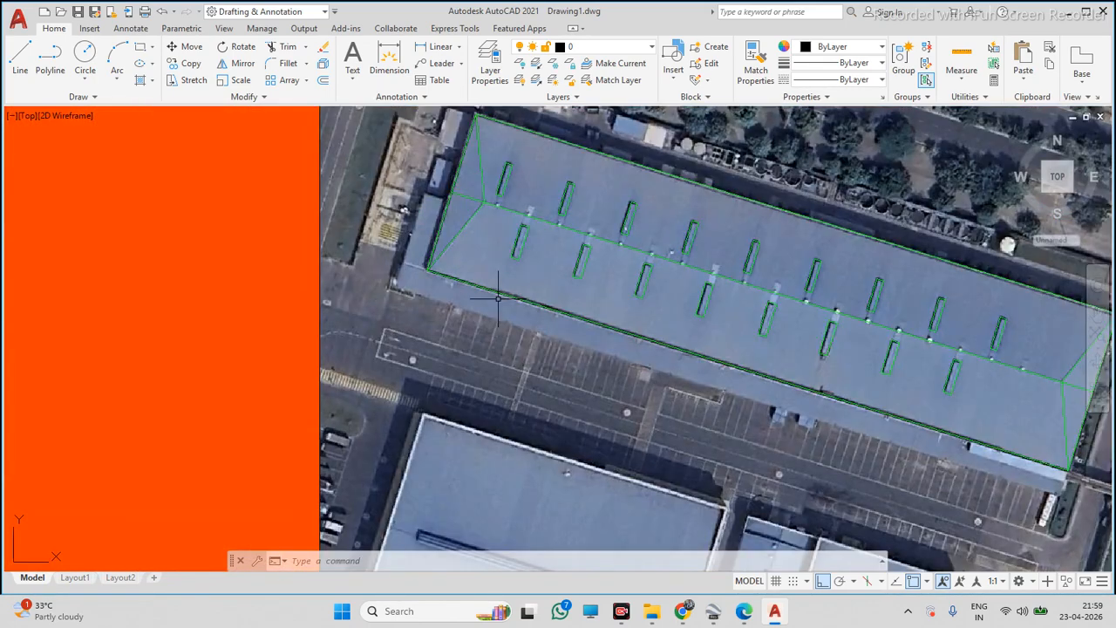
{"action": "scroll", "coordinate": [468, 310], "scroll_direction": "up", "scroll_amount": 4}
{"action": "left_click", "coordinate": [488, 292]}
{"action": "key", "text": "Escape"}
{"action": "key", "text": "Escape"}
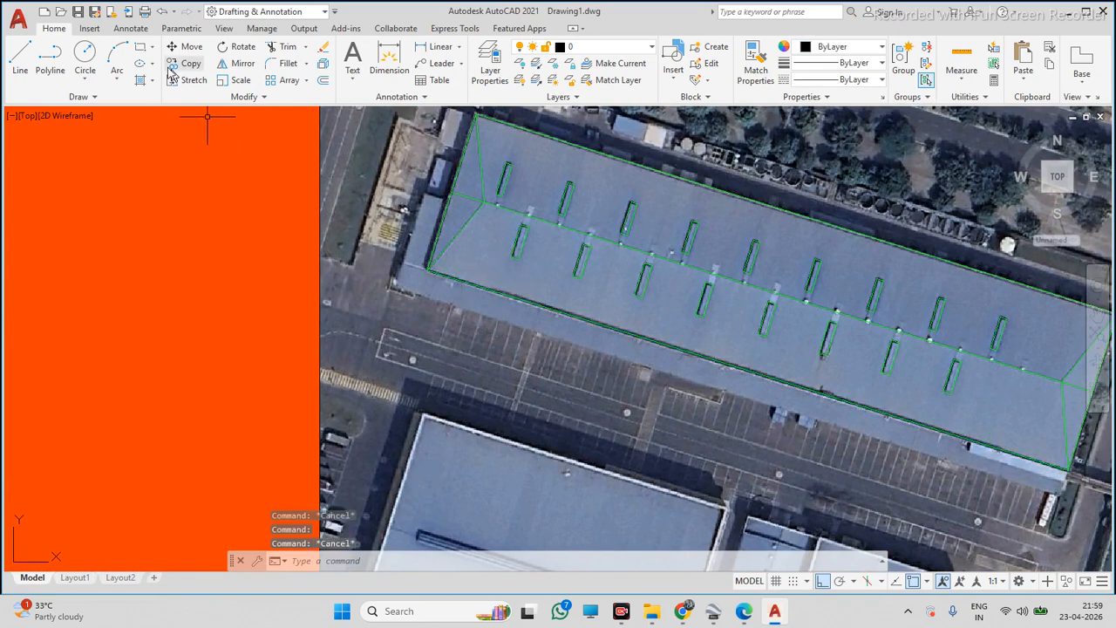
{"action": "left_click", "coordinate": [51, 61]}
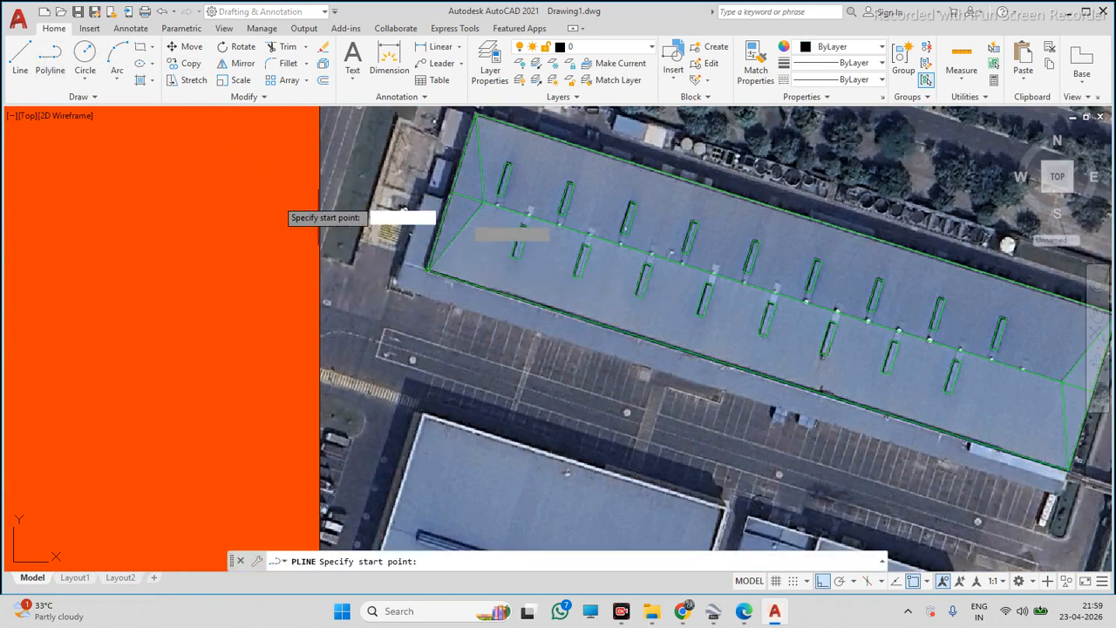
{"action": "key", "text": "Escape"}
{"action": "scroll", "coordinate": [427, 287], "scroll_direction": "down", "scroll_amount": 4}
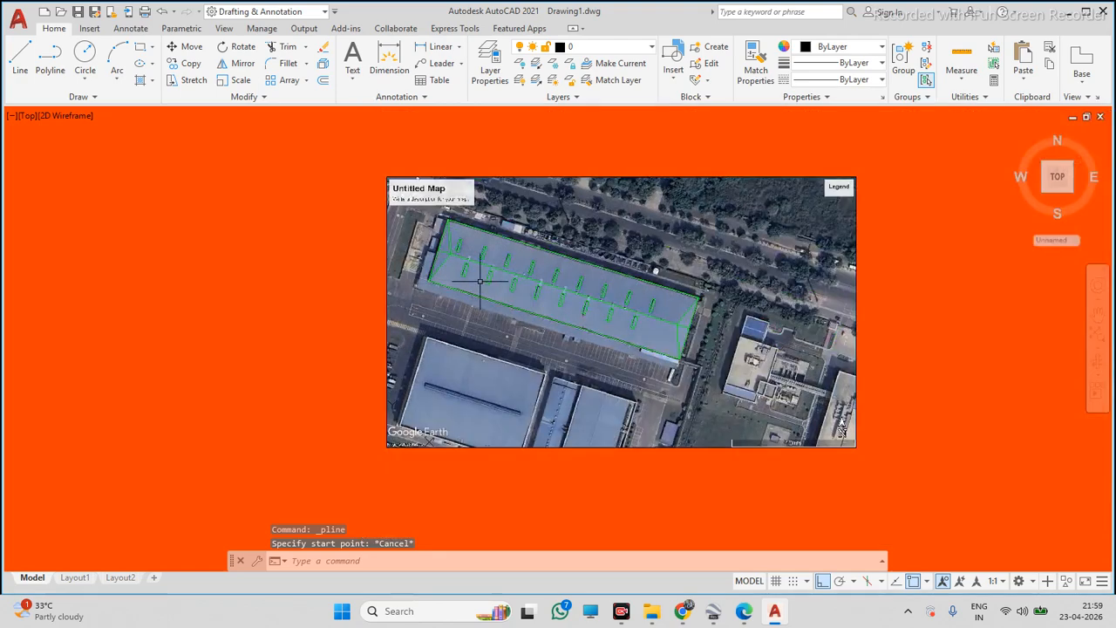
{"action": "scroll", "coordinate": [478, 280], "scroll_direction": "up", "scroll_amount": 2}
{"action": "left_click", "coordinate": [50, 61]}
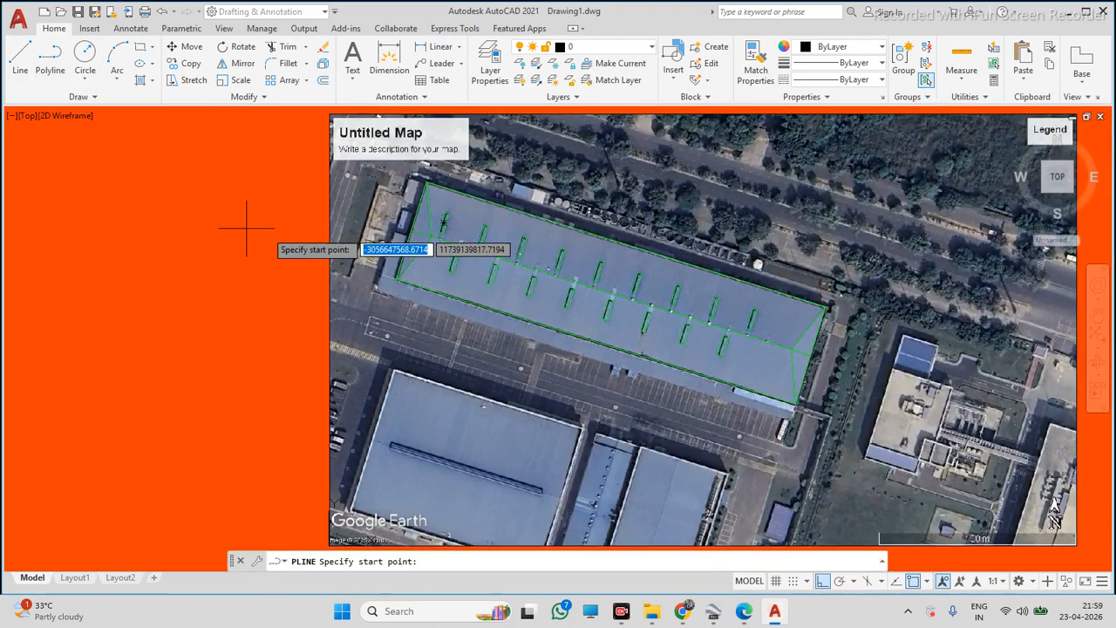
{"action": "scroll", "coordinate": [375, 277], "scroll_direction": "up", "scroll_amount": 2}
{"action": "left_click", "coordinate": [416, 280]}
{"action": "scroll", "coordinate": [422, 284], "scroll_direction": "down", "scroll_amount": 3}
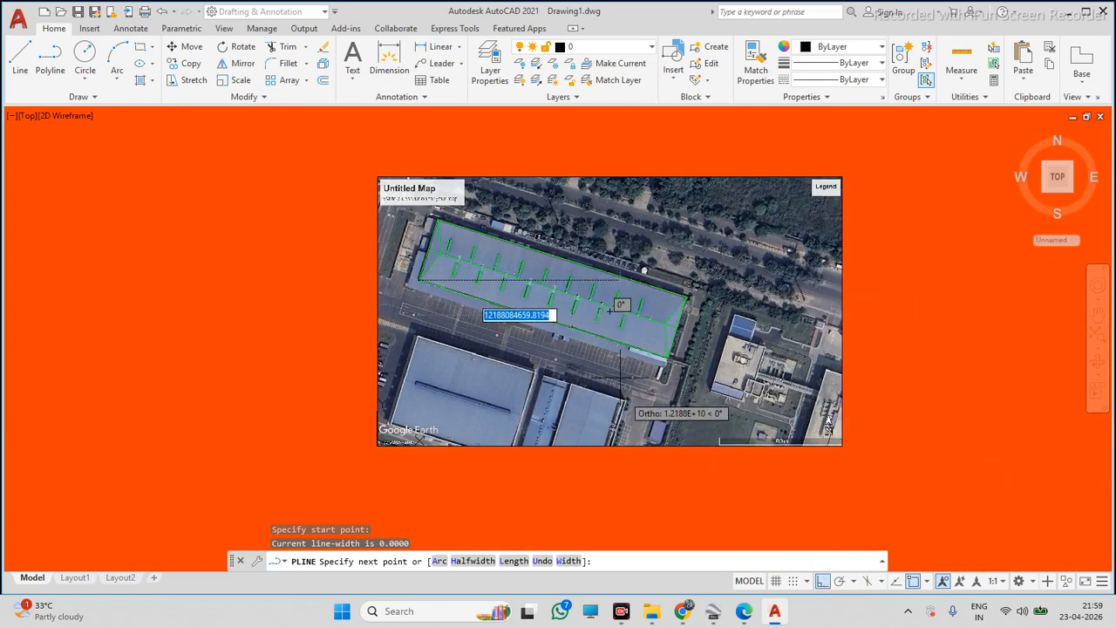
{"action": "key", "text": "Escape"}
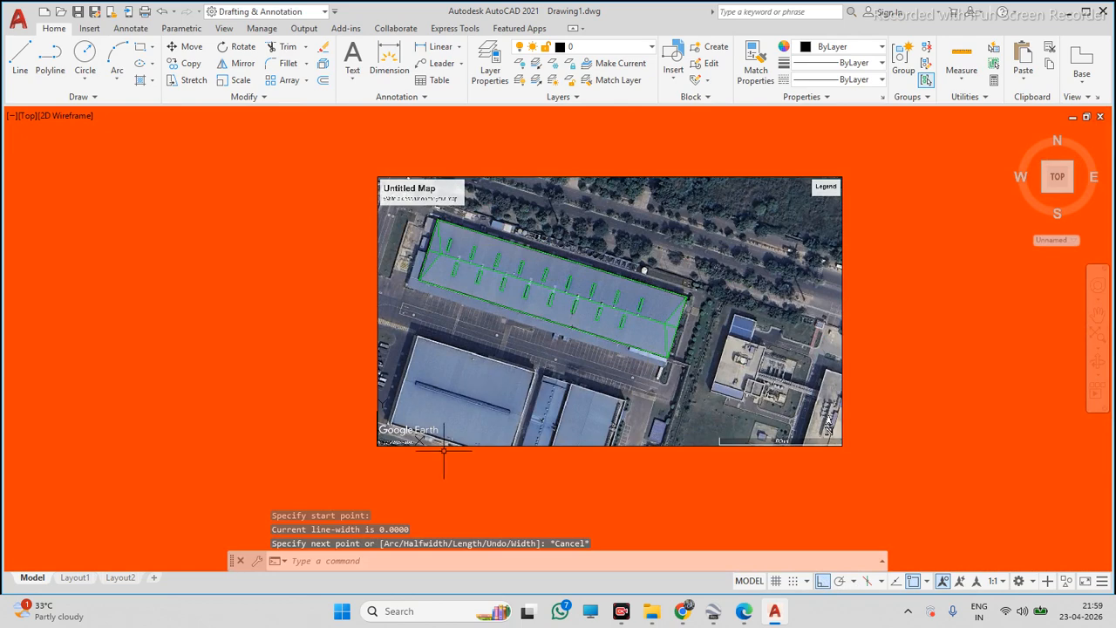
Align the UCS with the roof's lower eave, origin at its left corner and X-axis toward its right corner, with Ortho off
{"action": "scroll", "coordinate": [386, 440], "scroll_direction": "up", "scroll_amount": 3}
{"action": "scroll", "coordinate": [387, 441], "scroll_direction": "up", "scroll_amount": 10}
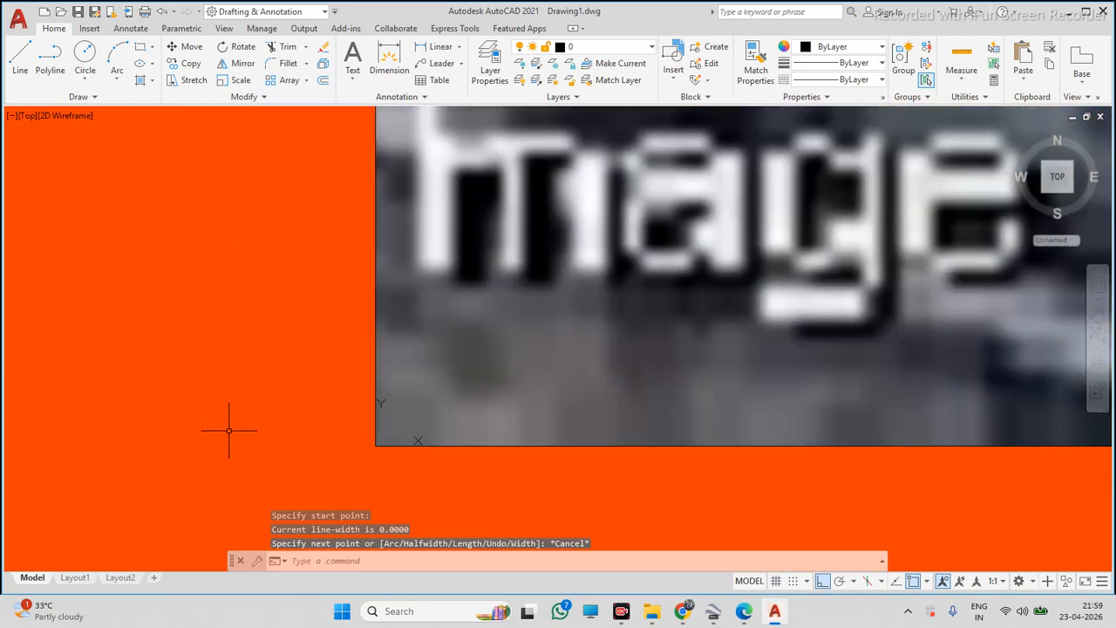
{"action": "scroll", "coordinate": [349, 445], "scroll_direction": "up", "scroll_amount": 8}
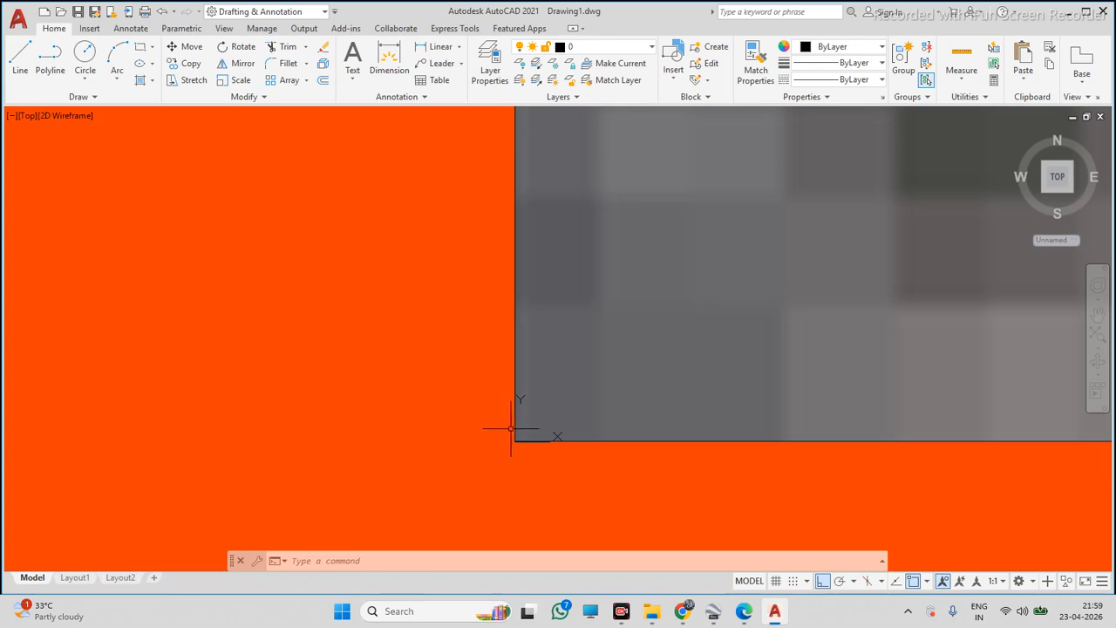
{"action": "scroll", "coordinate": [545, 438], "scroll_direction": "down", "scroll_amount": 10}
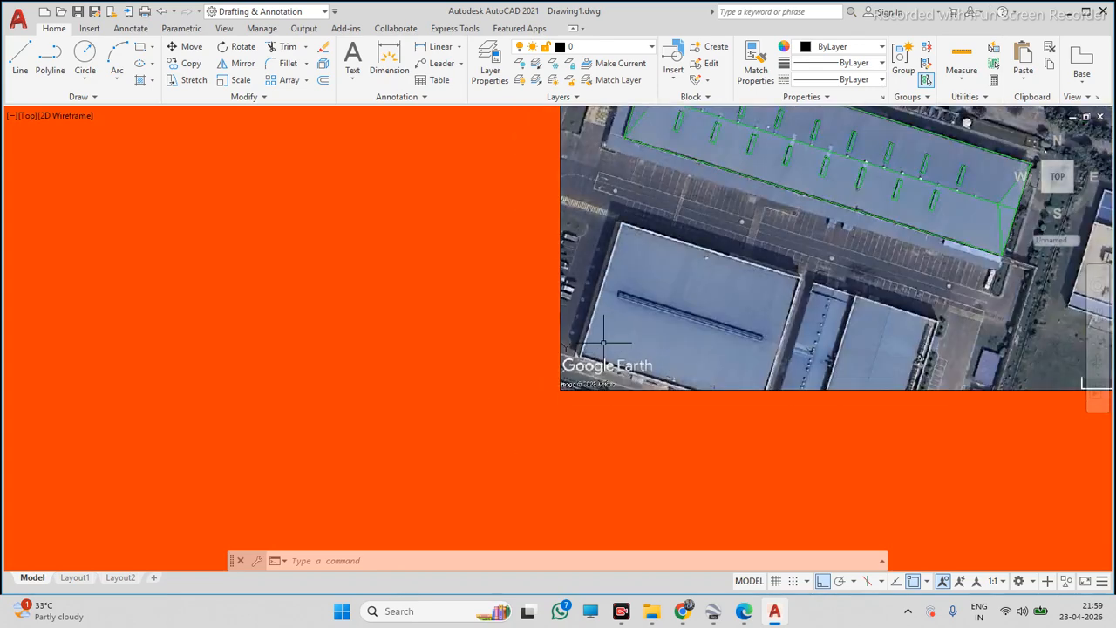
{"action": "type", "text": "UCS"}
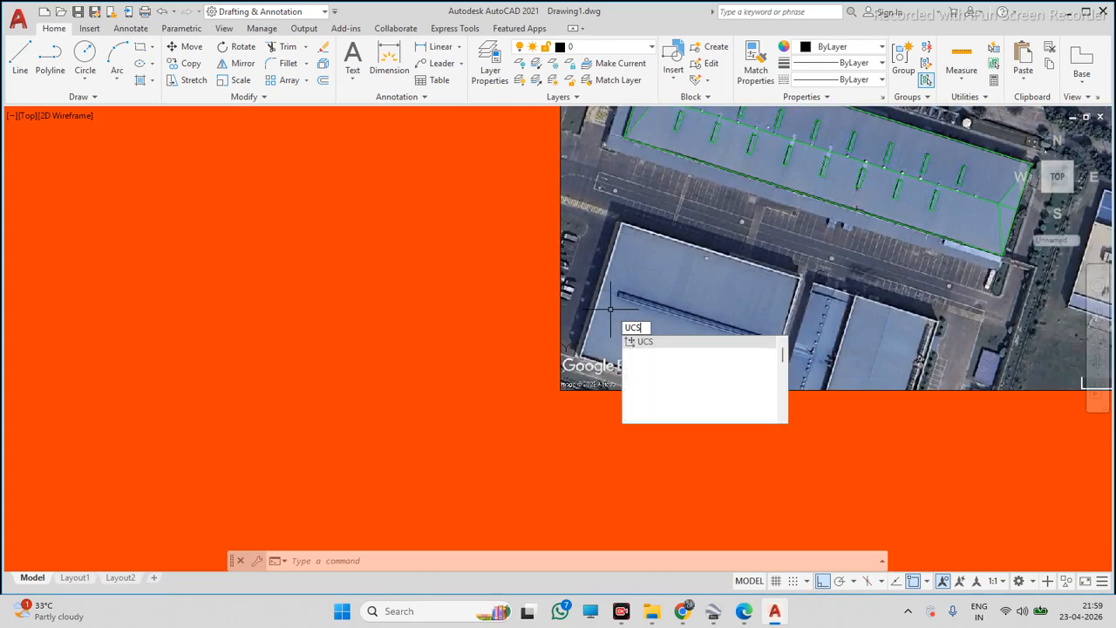
{"action": "key", "text": "Return"}
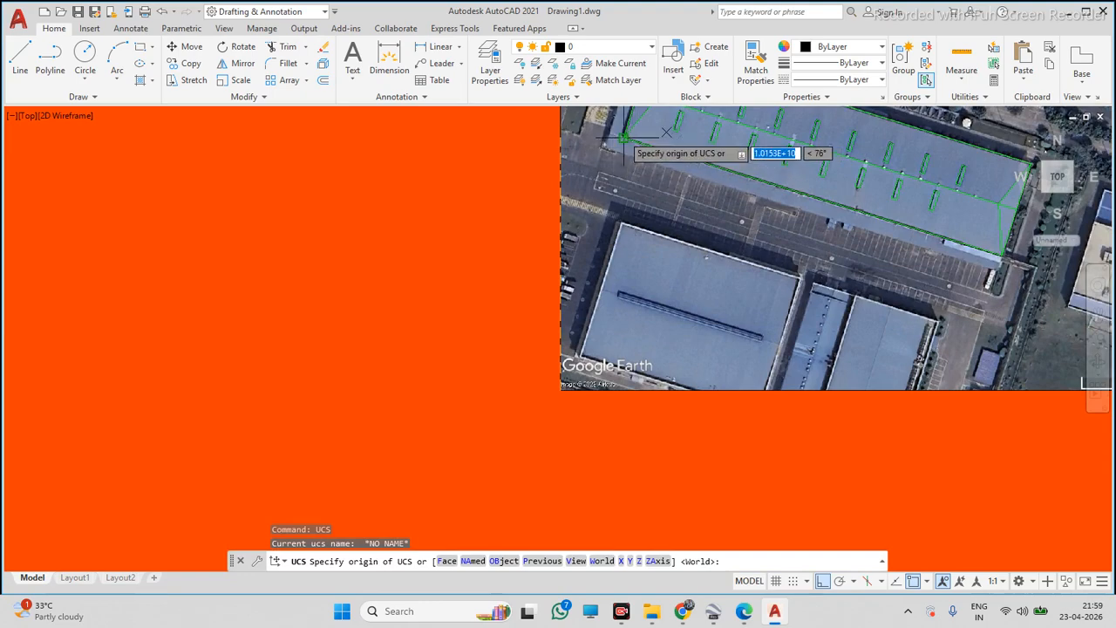
{"action": "scroll", "coordinate": [635, 140], "scroll_direction": "up", "scroll_amount": 10}
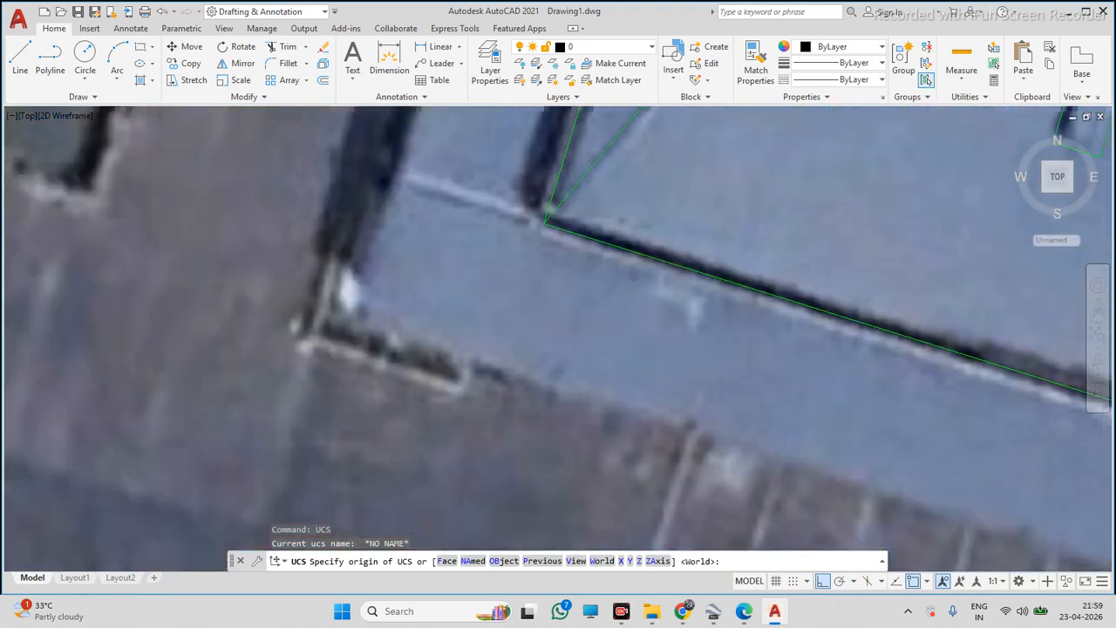
{"action": "left_click", "coordinate": [546, 221]}
{"action": "scroll", "coordinate": [547, 226], "scroll_direction": "down", "scroll_amount": 10}
{"action": "scroll", "coordinate": [741, 294], "scroll_direction": "up", "scroll_amount": 10}
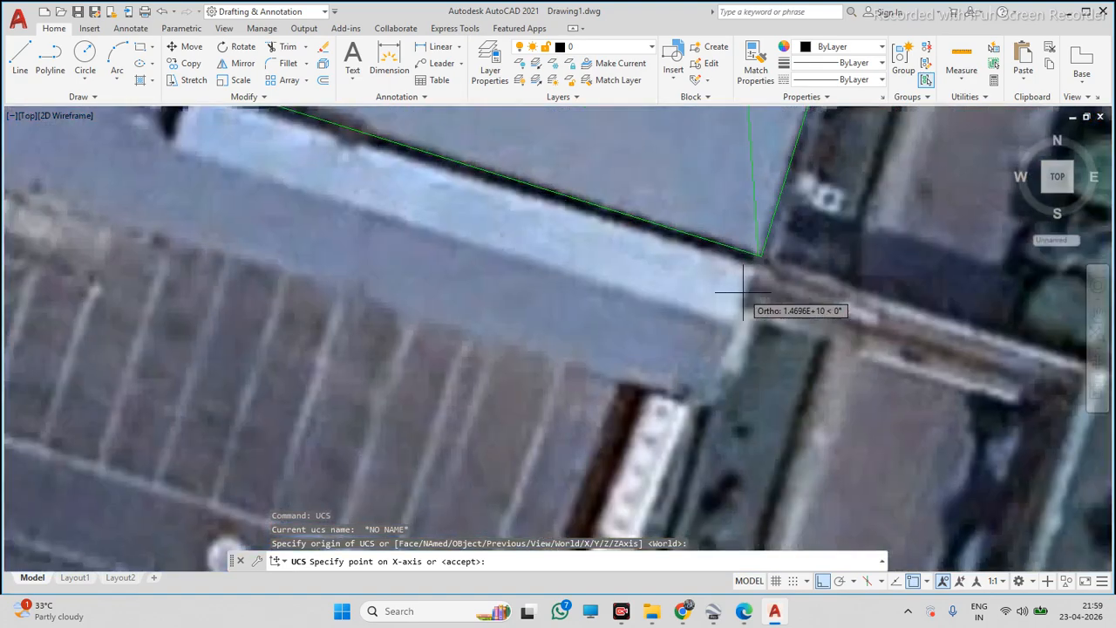
{"action": "left_click", "coordinate": [824, 580]}
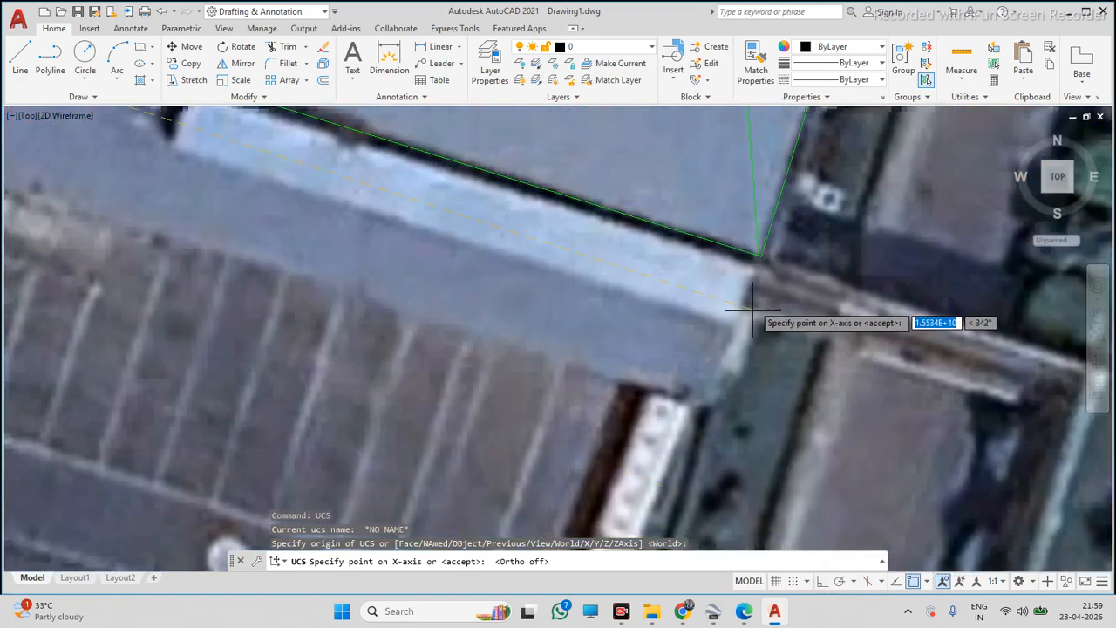
{"action": "scroll", "coordinate": [752, 253], "scroll_direction": "up", "scroll_amount": 4}
{"action": "left_click", "coordinate": [744, 247]}
{"action": "scroll", "coordinate": [746, 248], "scroll_direction": "down", "scroll_amount": 12}
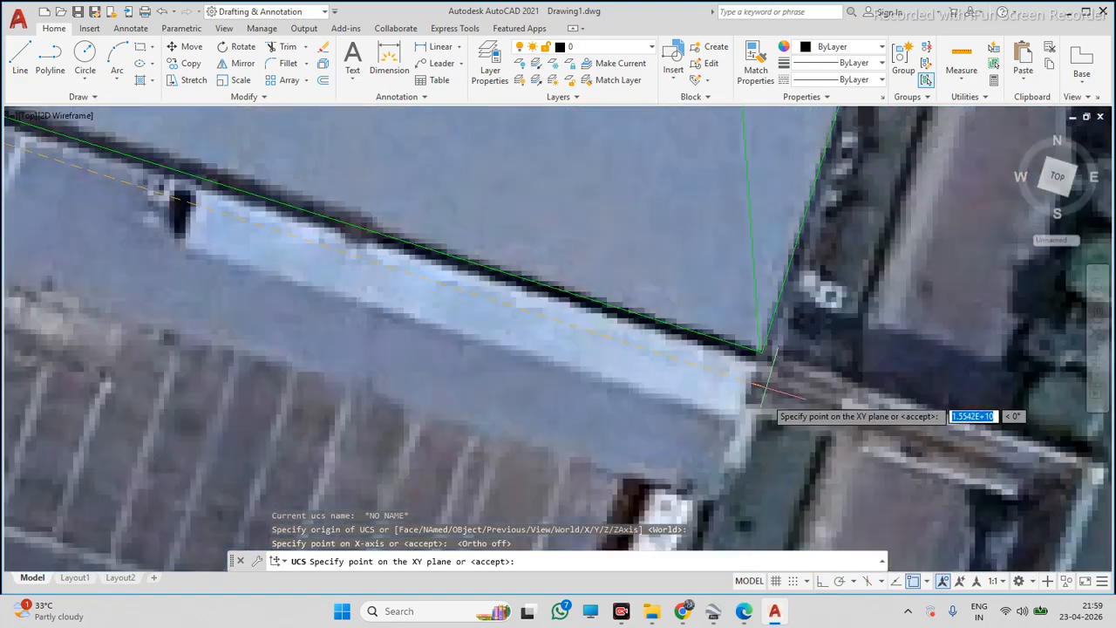
{"action": "key", "text": "Return"}
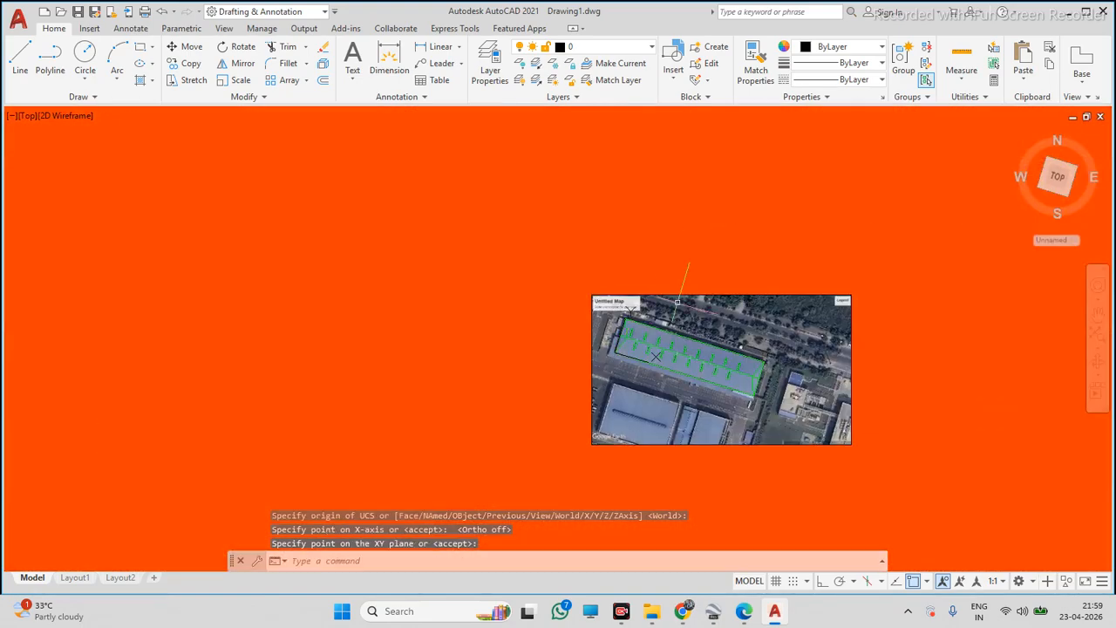
Draw a closed four-sided polyline with Ortho on in the empty area beside the map
{"action": "scroll", "coordinate": [548, 350], "scroll_direction": "up", "scroll_amount": 8}
{"action": "scroll", "coordinate": [410, 479], "scroll_direction": "up", "scroll_amount": 8}
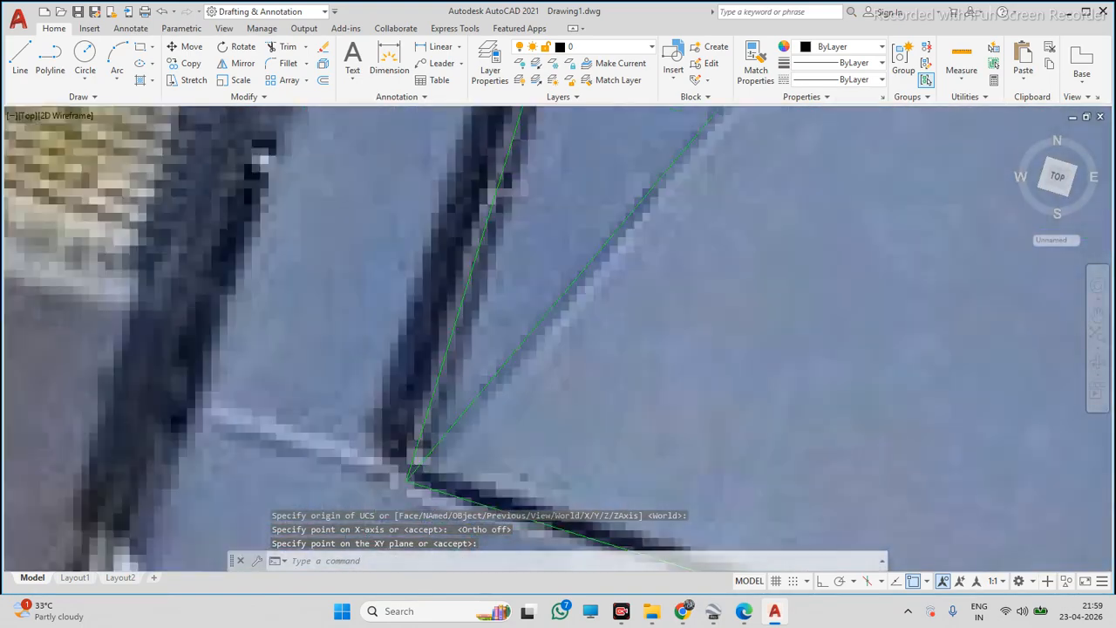
{"action": "scroll", "coordinate": [449, 383], "scroll_direction": "up", "scroll_amount": 10}
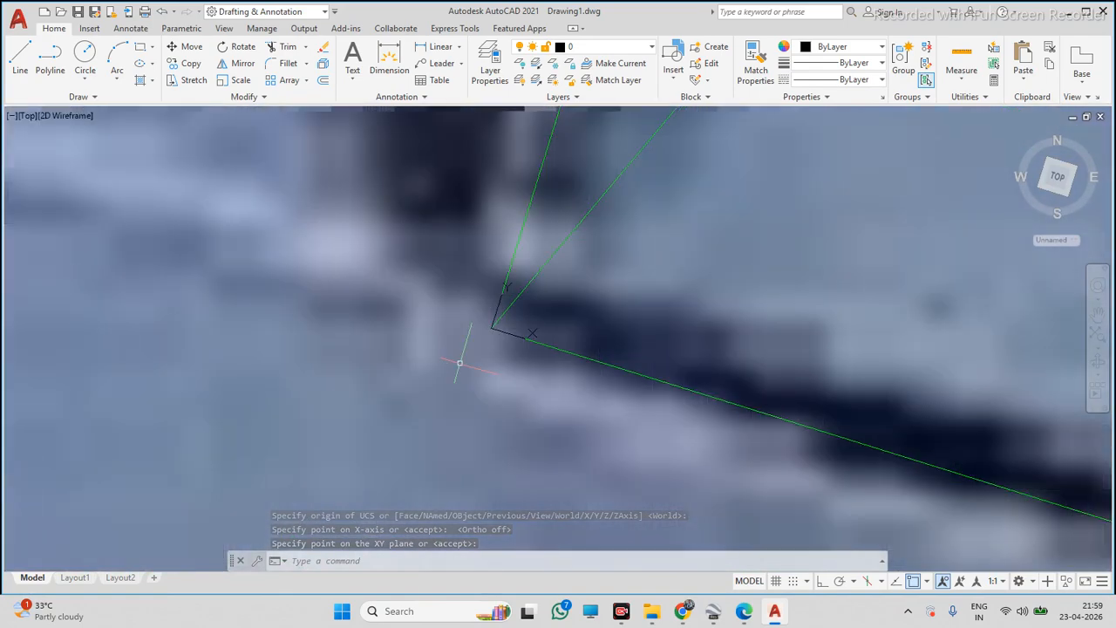
{"action": "scroll", "coordinate": [529, 307], "scroll_direction": "down", "scroll_amount": 10}
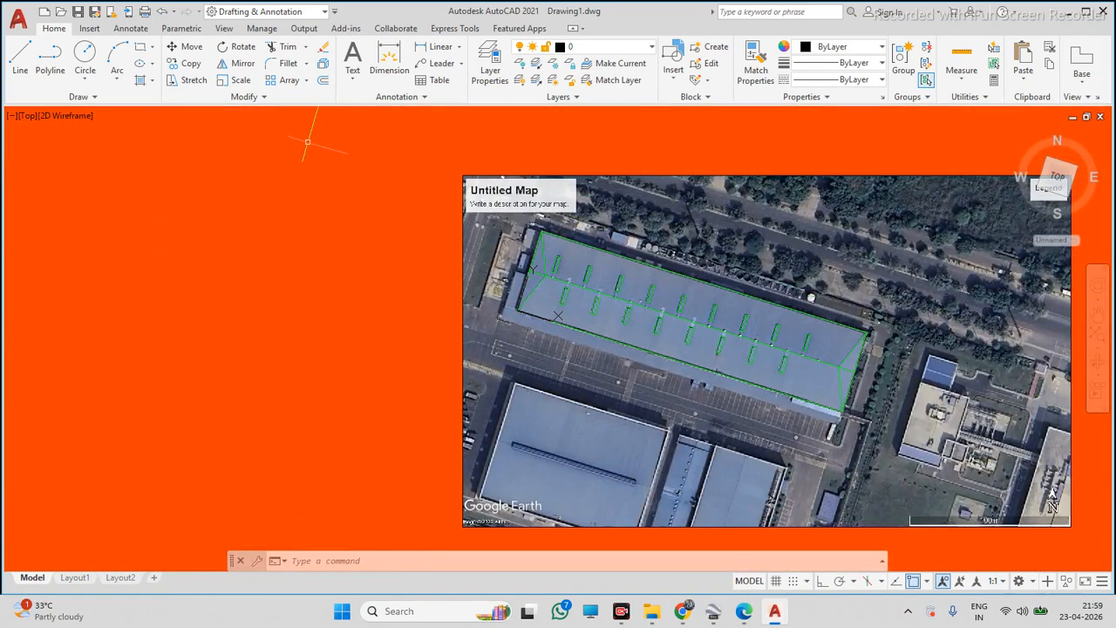
{"action": "left_click", "coordinate": [49, 61]}
{"action": "left_click", "coordinate": [198, 271]}
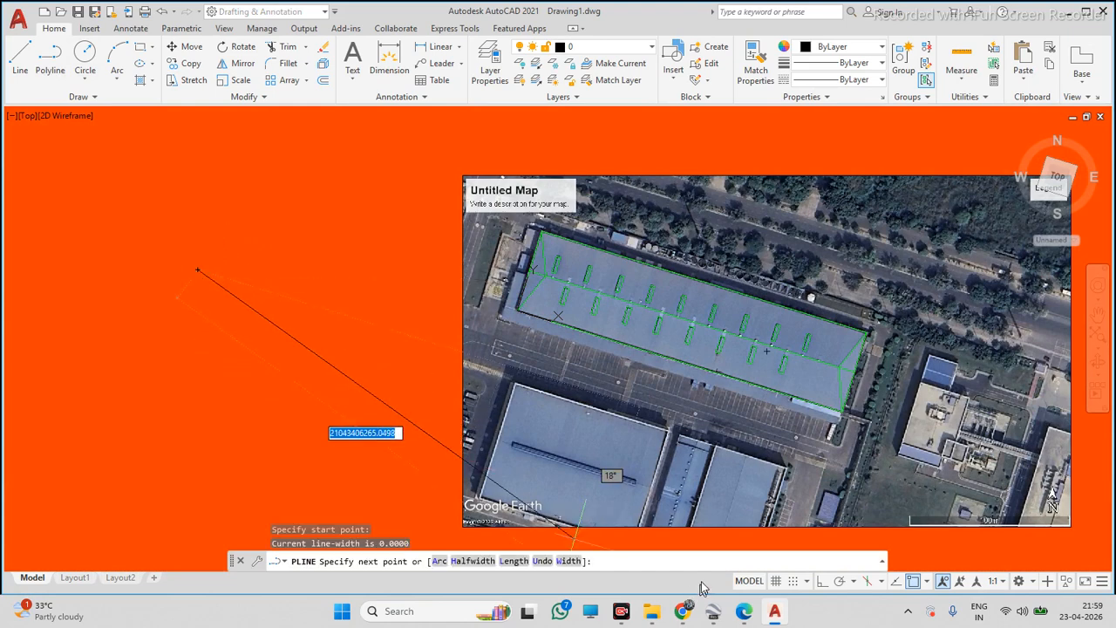
{"action": "left_click", "coordinate": [822, 581]}
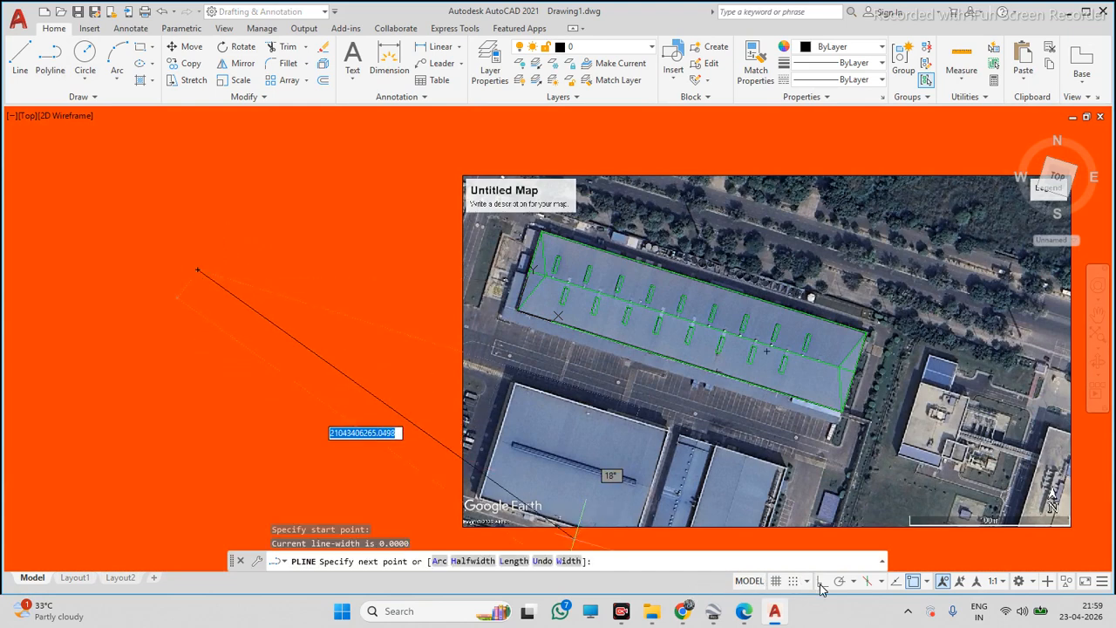
{"action": "left_click", "coordinate": [319, 314]}
{"action": "left_click", "coordinate": [281, 411]}
{"action": "left_click", "coordinate": [120, 355]}
{"action": "left_click", "coordinate": [165, 207]}
{"action": "left_click", "coordinate": [198, 271]}
{"action": "key", "text": "Escape"}
Delete the test polyline beside the map
{"action": "left_click", "coordinate": [234, 237]}
{"action": "left_click", "coordinate": [186, 290]}
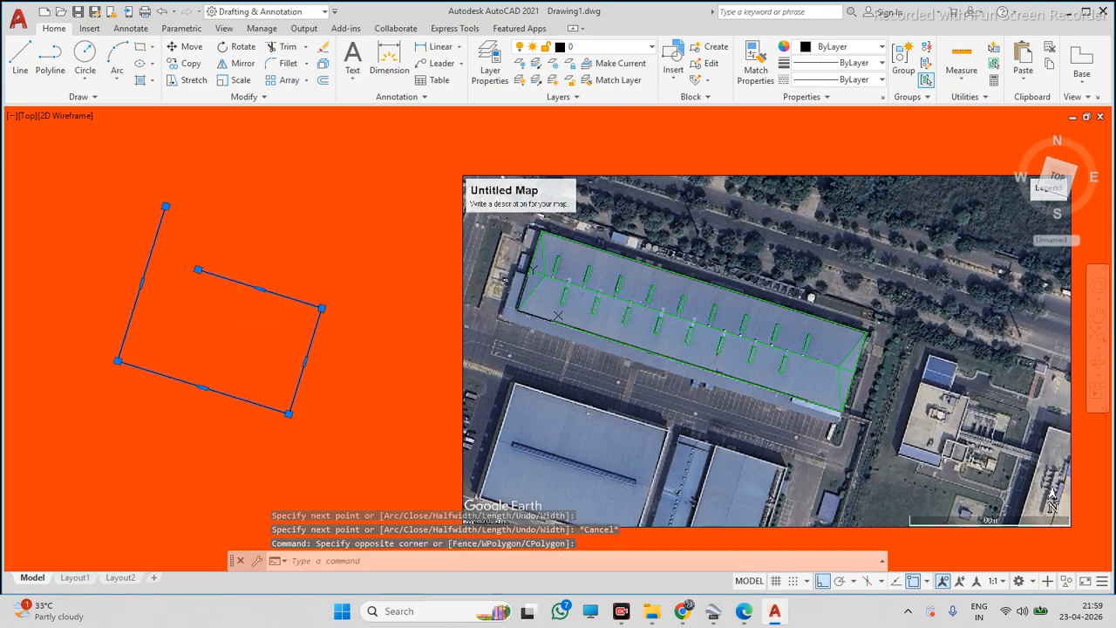
{"action": "key", "text": "Delete"}
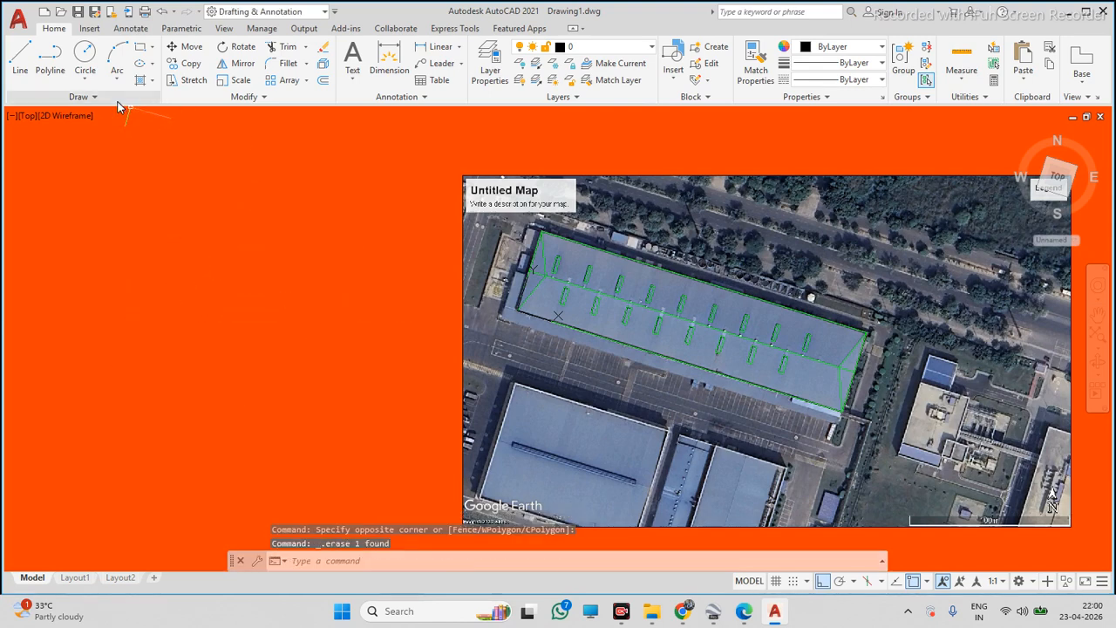
{"action": "left_click", "coordinate": [50, 61]}
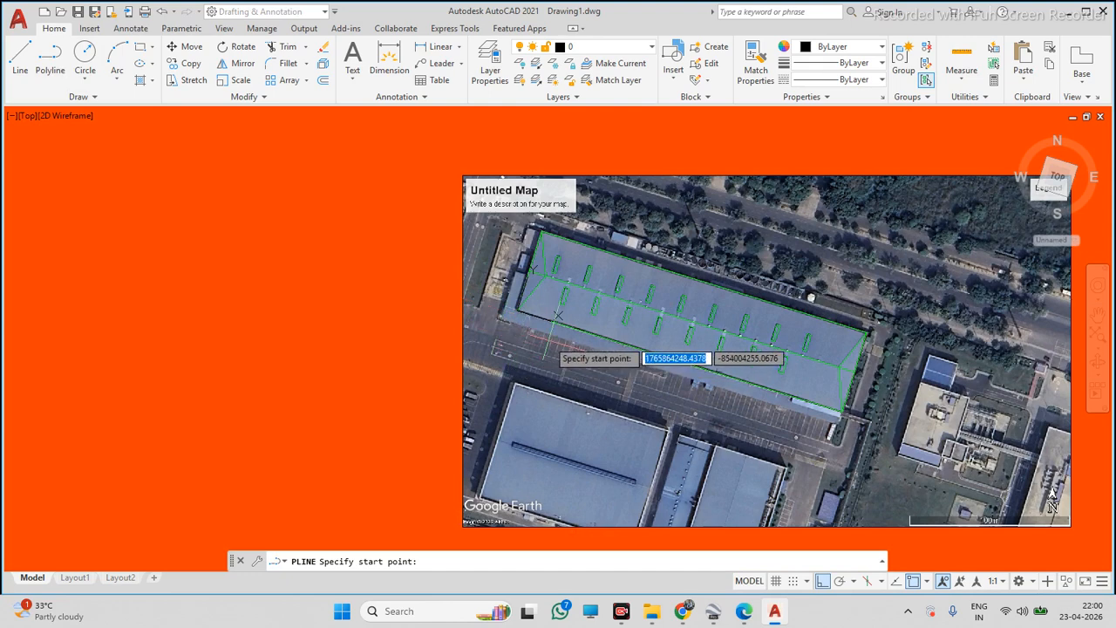
{"action": "scroll", "coordinate": [562, 336], "scroll_direction": "up", "scroll_amount": 2}
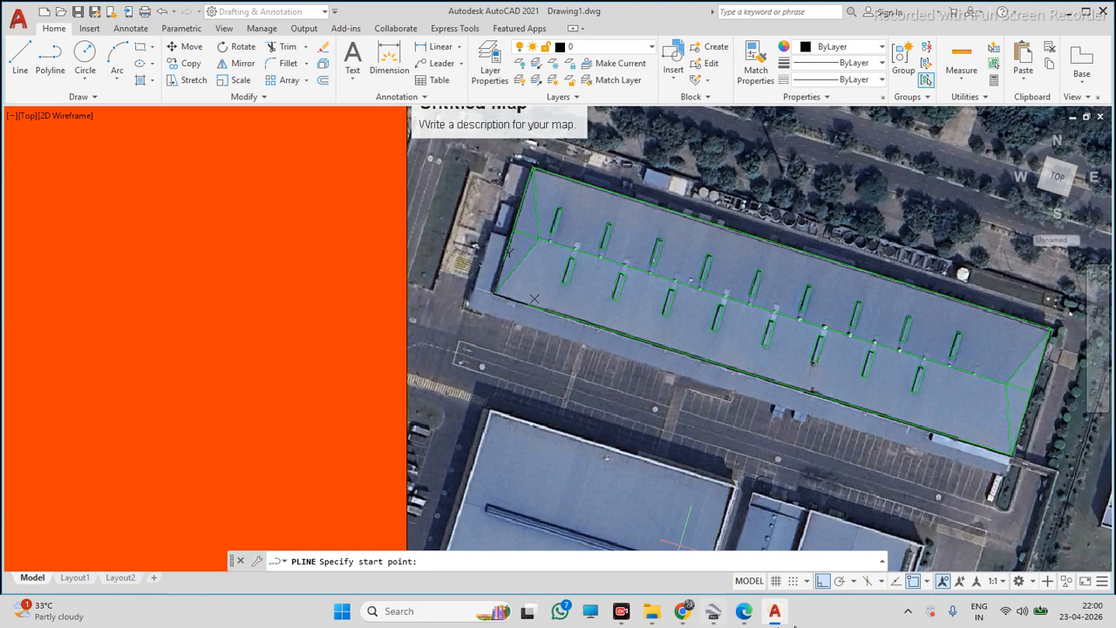
{"action": "left_click", "coordinate": [118, 260]}
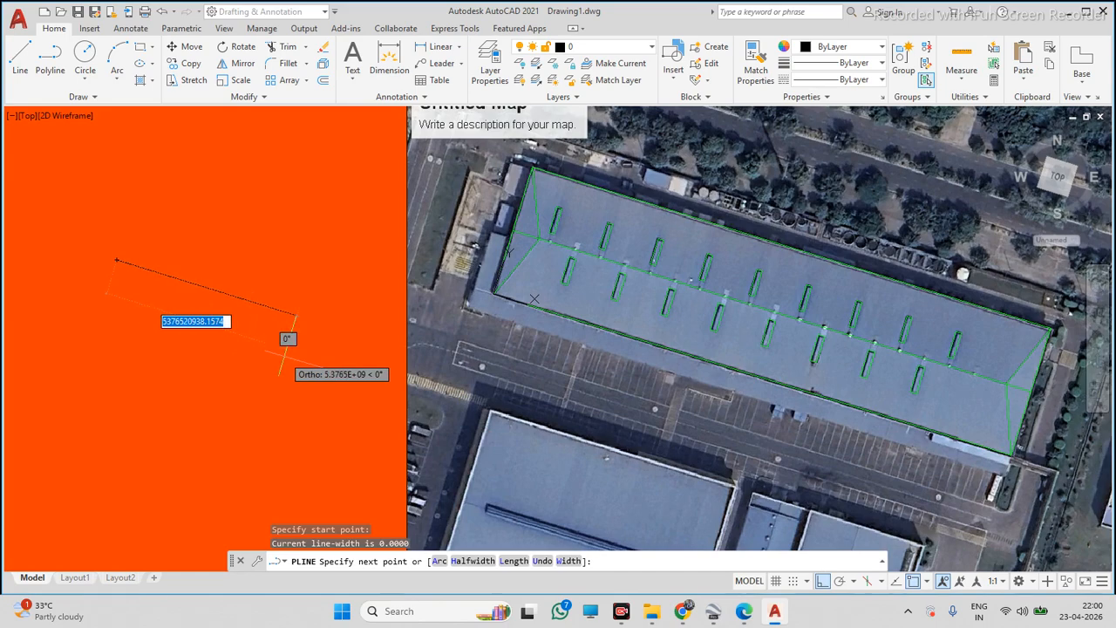
{"action": "key", "text": "Escape"}
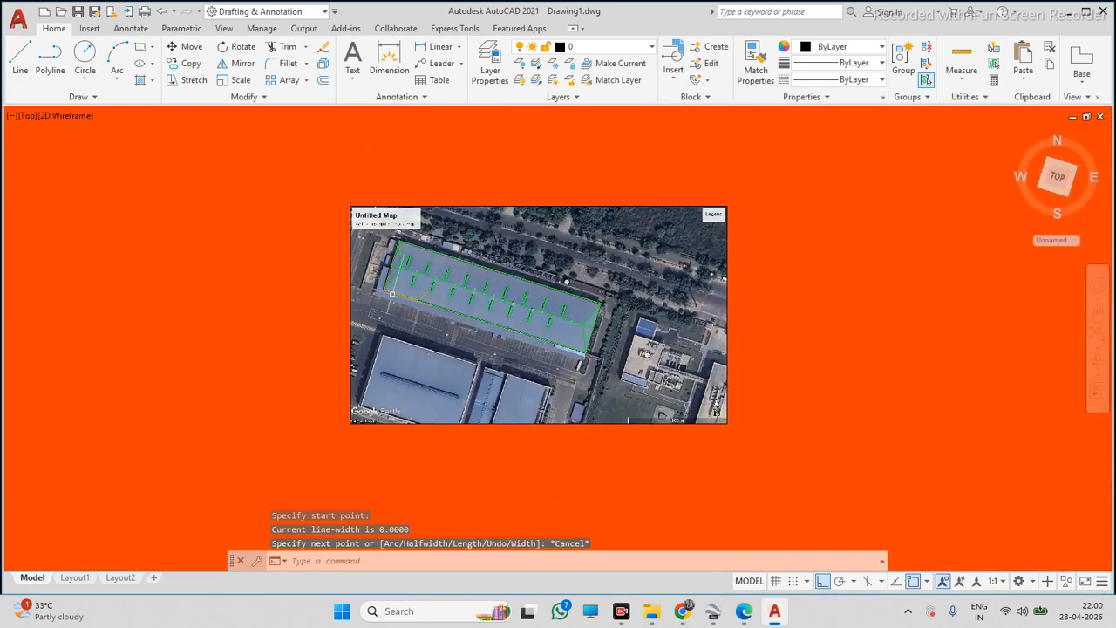
Try to draw a polyline from the roof's left eave corner, entering a segment length
{"action": "left_click", "coordinate": [50, 59]}
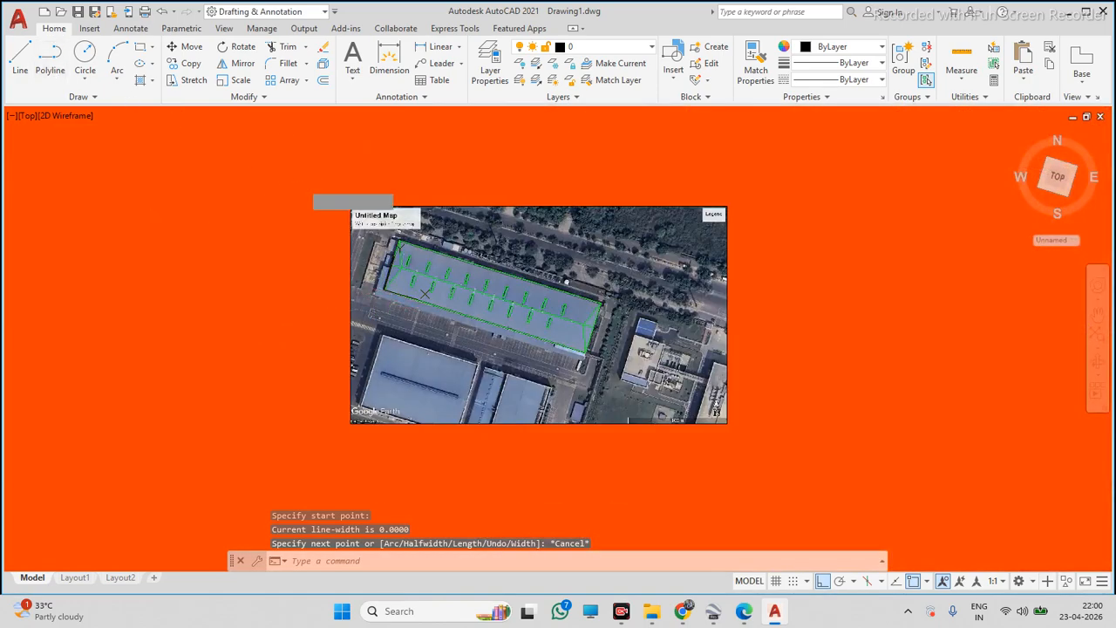
{"action": "scroll", "coordinate": [406, 251], "scroll_direction": "up", "scroll_amount": 2}
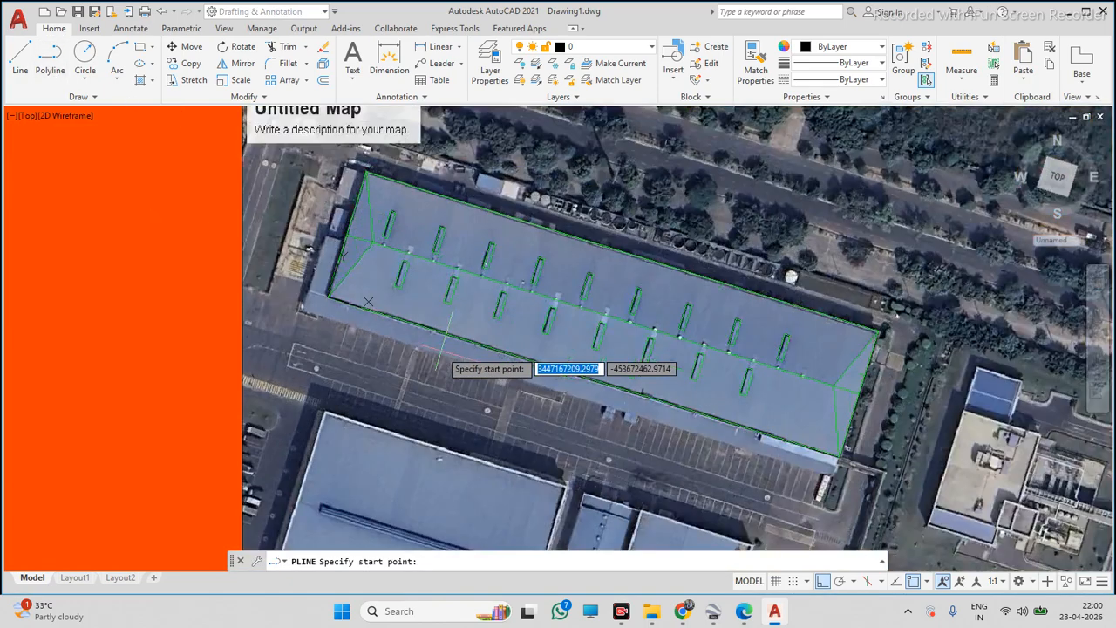
{"action": "scroll", "coordinate": [445, 352], "scroll_direction": "up", "scroll_amount": 2}
{"action": "left_click", "coordinate": [328, 297]}
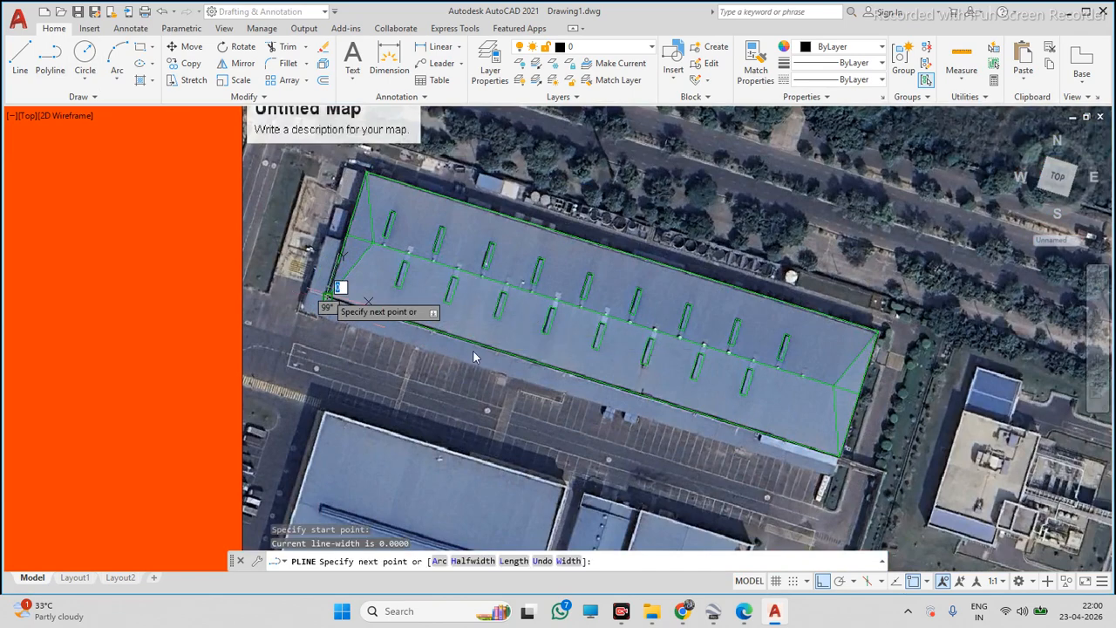
{"action": "scroll", "coordinate": [741, 436], "scroll_direction": "down", "scroll_amount": 5}
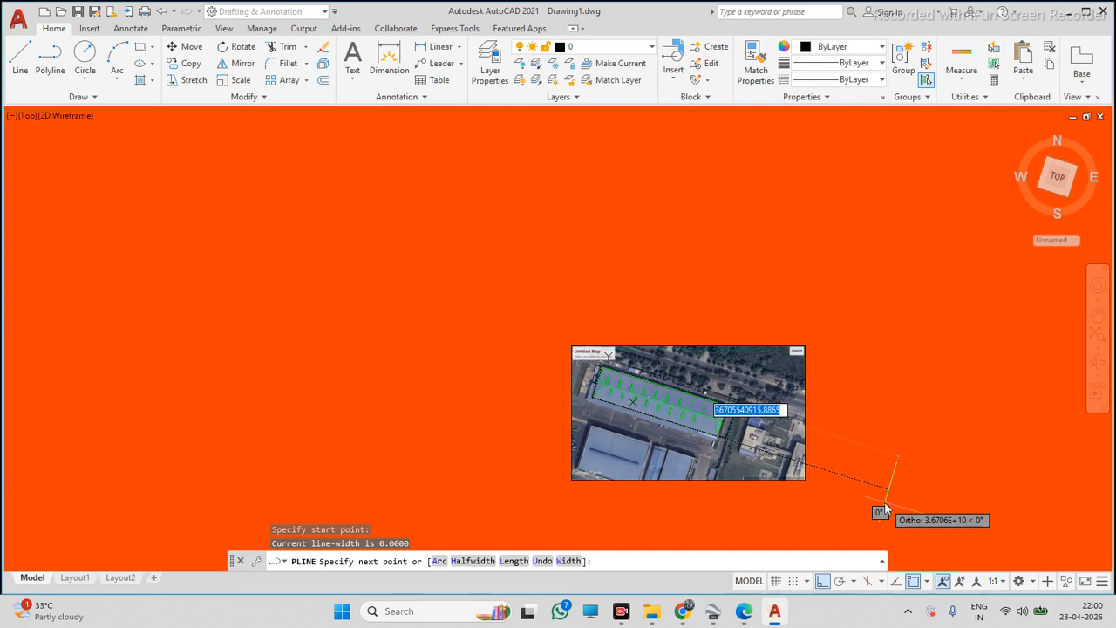
{"action": "type", "text": "231"}
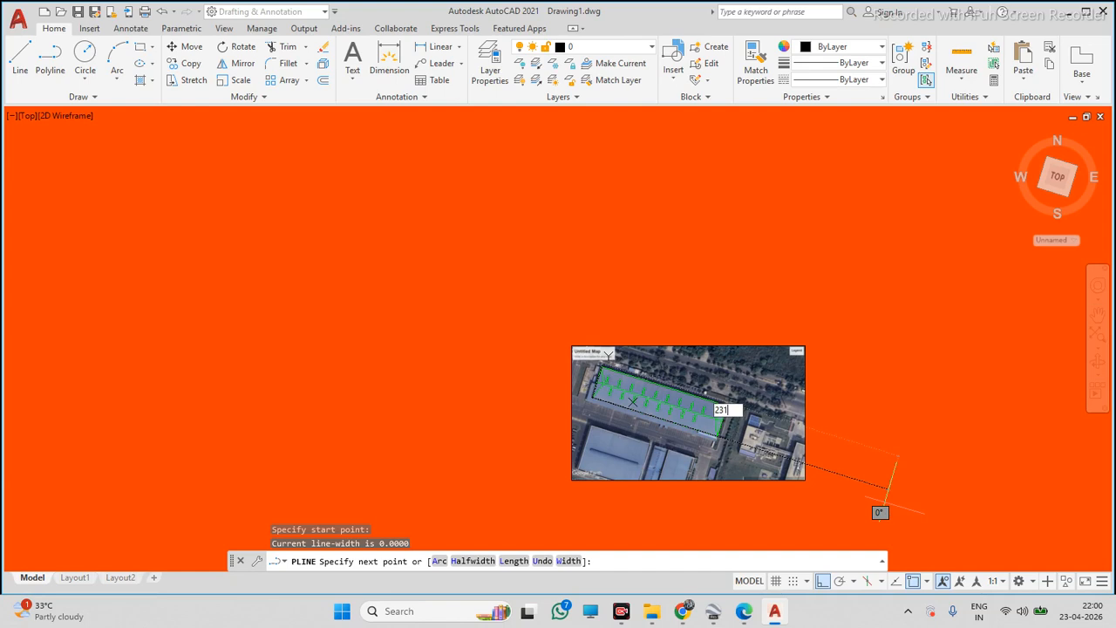
{"action": "type", "text": "000"}
{"action": "key", "text": "BackSpace"}
{"action": "key", "text": "BackSpace"}
{"action": "key", "text": "BackSpace"}
{"action": "key", "text": "BackSpace"}
{"action": "key", "text": "BackSpace"}
{"action": "type", "text": "13000"}
{"action": "key", "text": "Escape"}
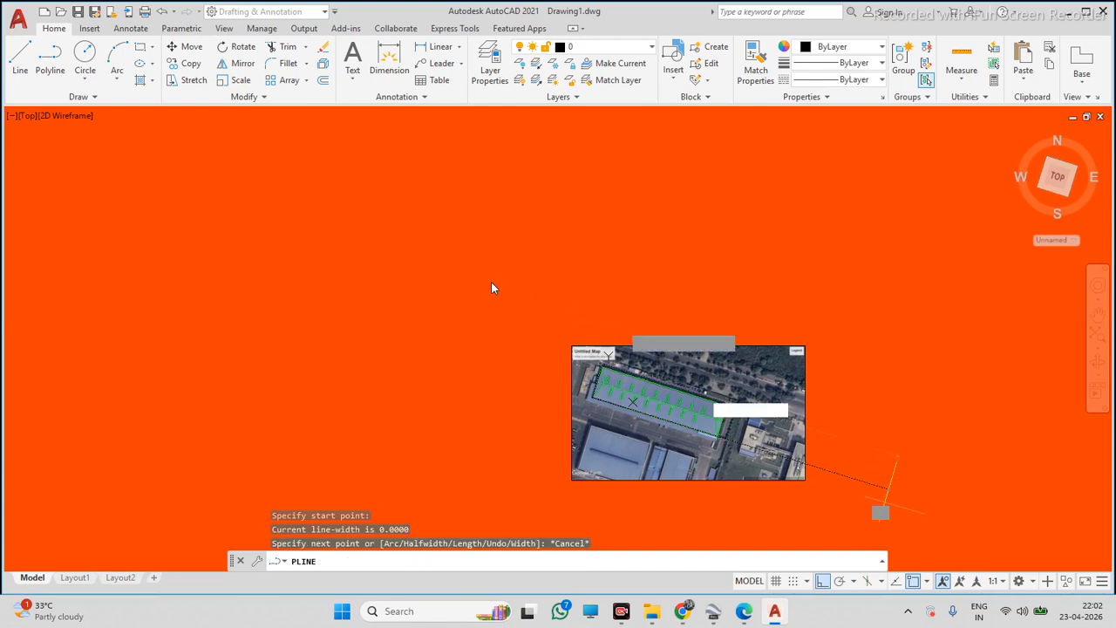
{"action": "key", "text": "Escape"}
{"action": "key", "text": "Escape"}
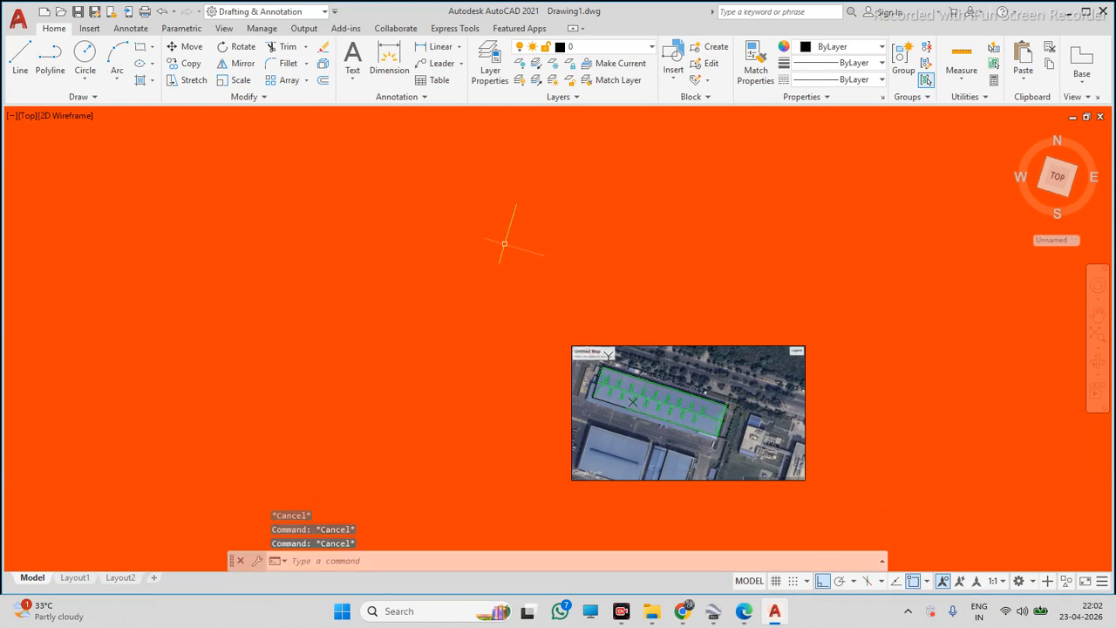
Copy the map image and its traced roof lines to the clipboard
{"action": "scroll", "coordinate": [504, 244], "scroll_direction": "down", "scroll_amount": 4}
{"action": "left_click", "coordinate": [487, 231]}
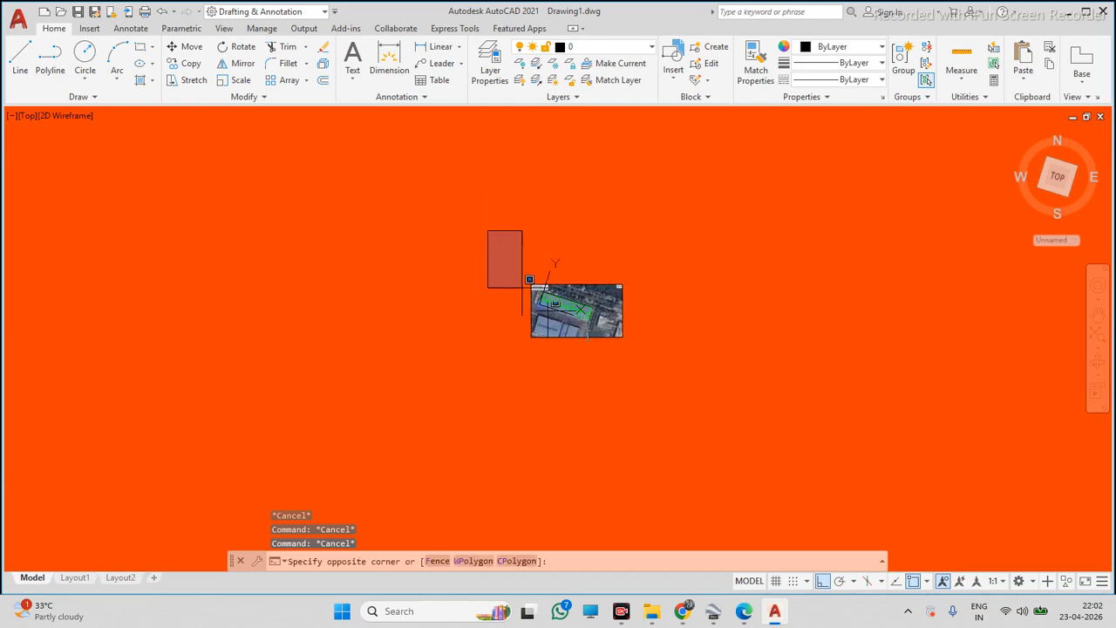
{"action": "left_click", "coordinate": [668, 368]}
{"action": "type", "text": "co"}
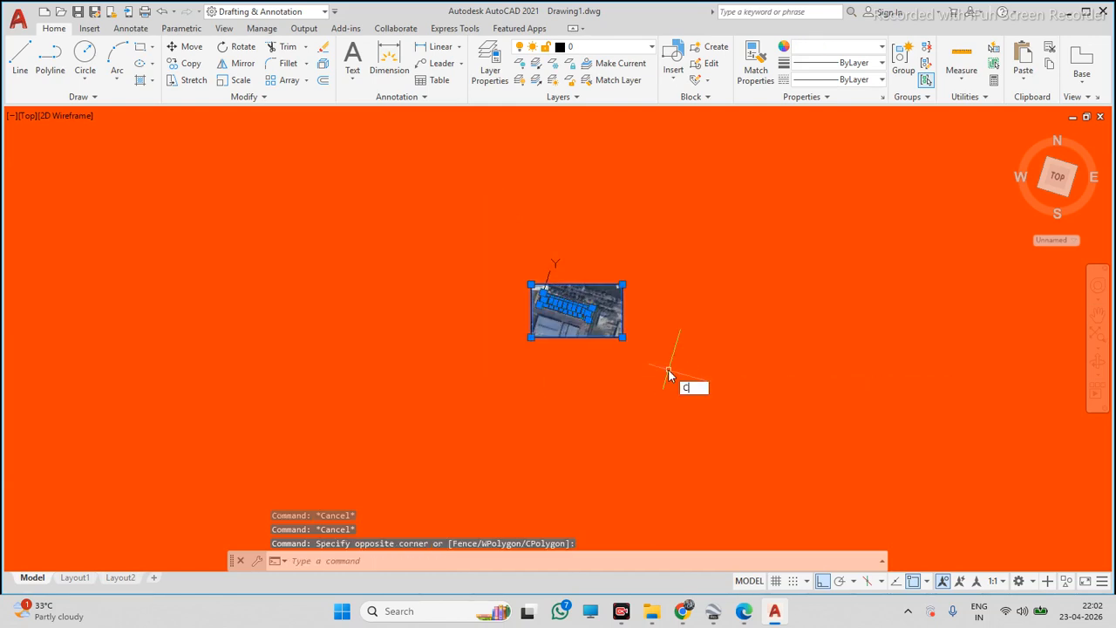
{"action": "key", "text": "Return"}
{"action": "left_click", "coordinate": [578, 337]}
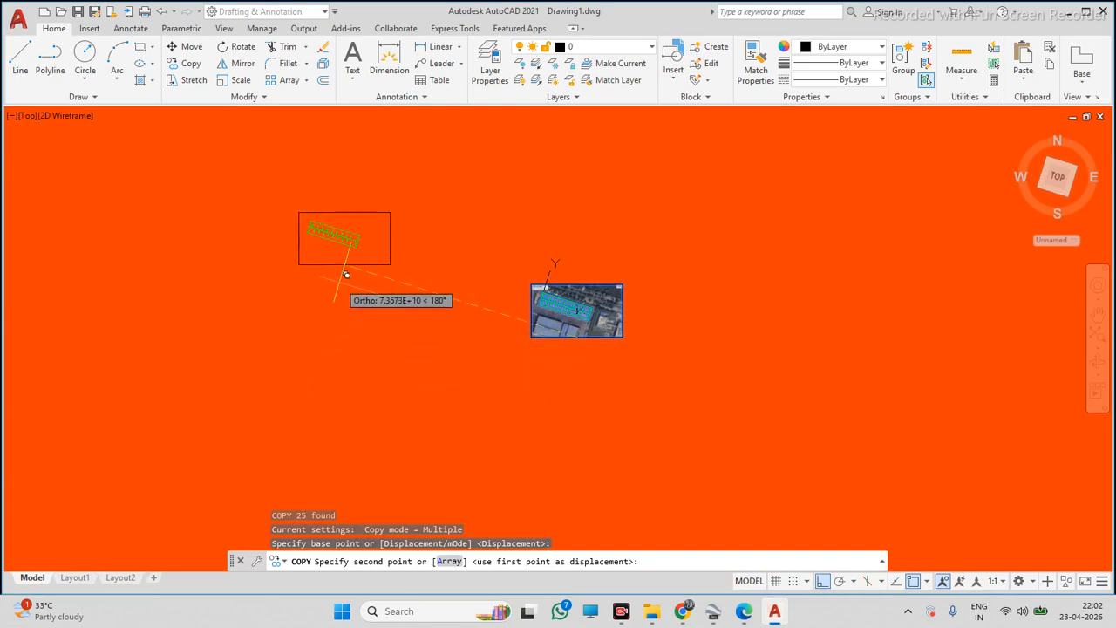
{"action": "key", "text": "Escape"}
{"action": "left_click", "coordinate": [435, 211]}
{"action": "left_click", "coordinate": [702, 381]}
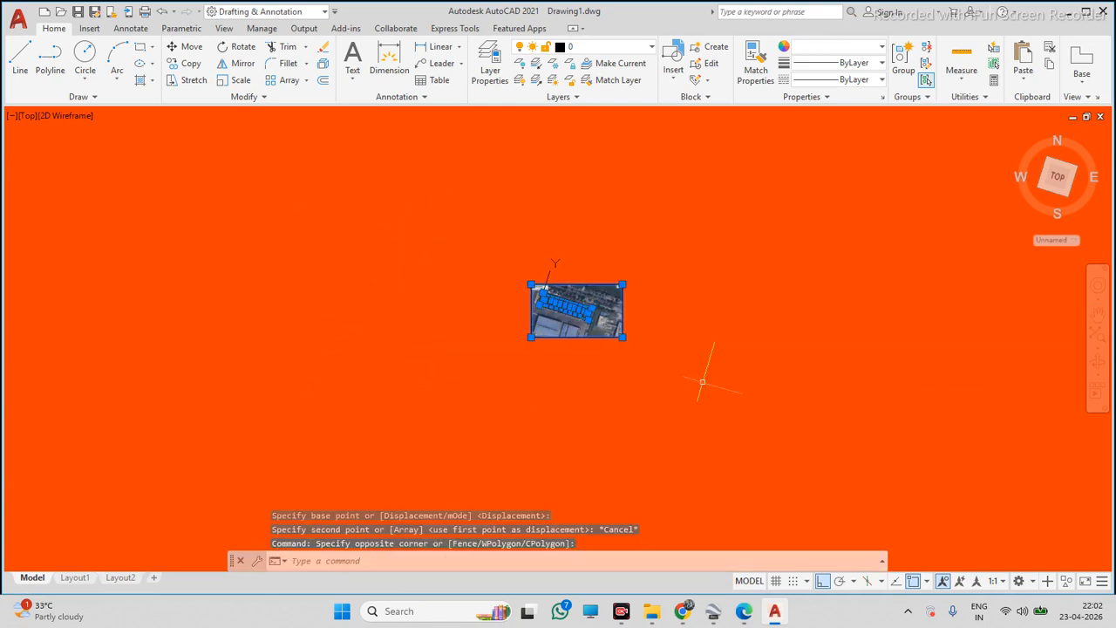
{"action": "key", "text": "ctrl+c"}
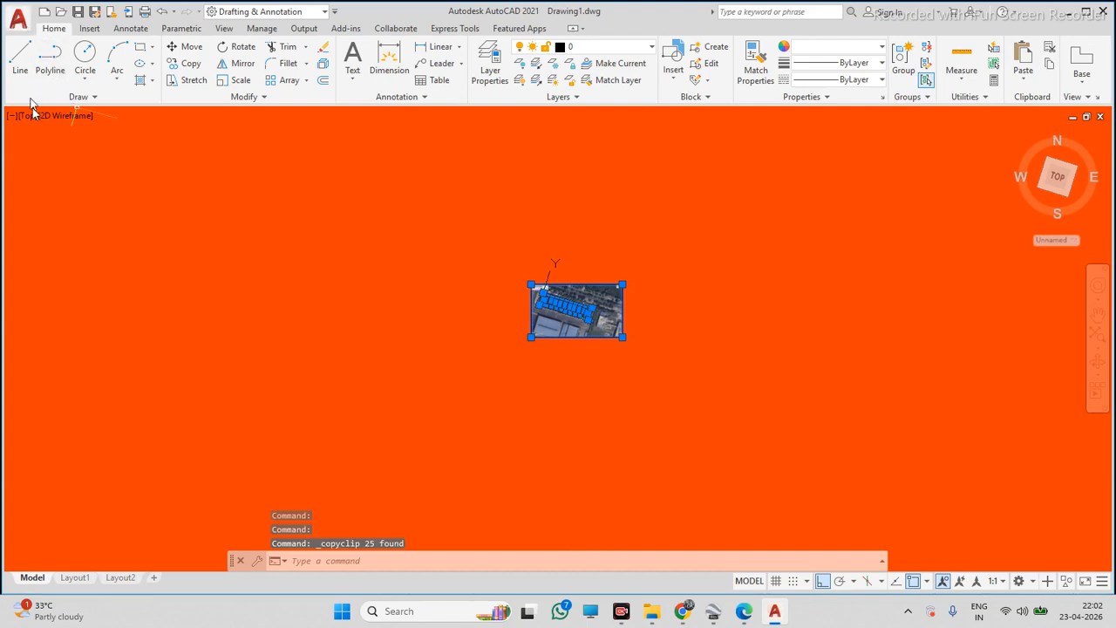
{"action": "left_click", "coordinate": [19, 21]}
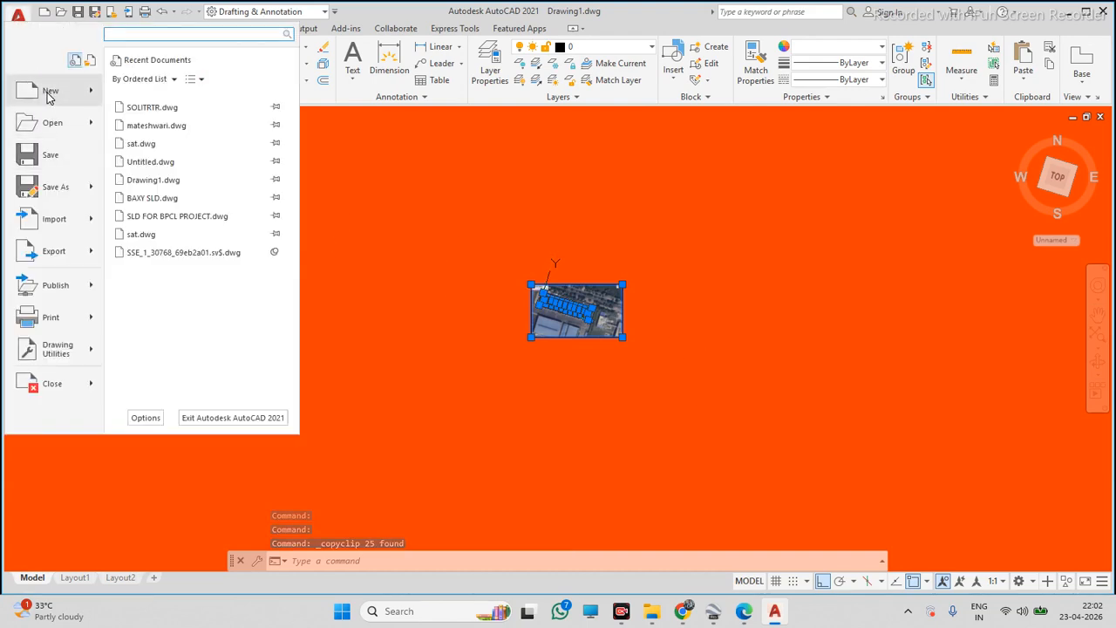
{"action": "left_click", "coordinate": [47, 96]}
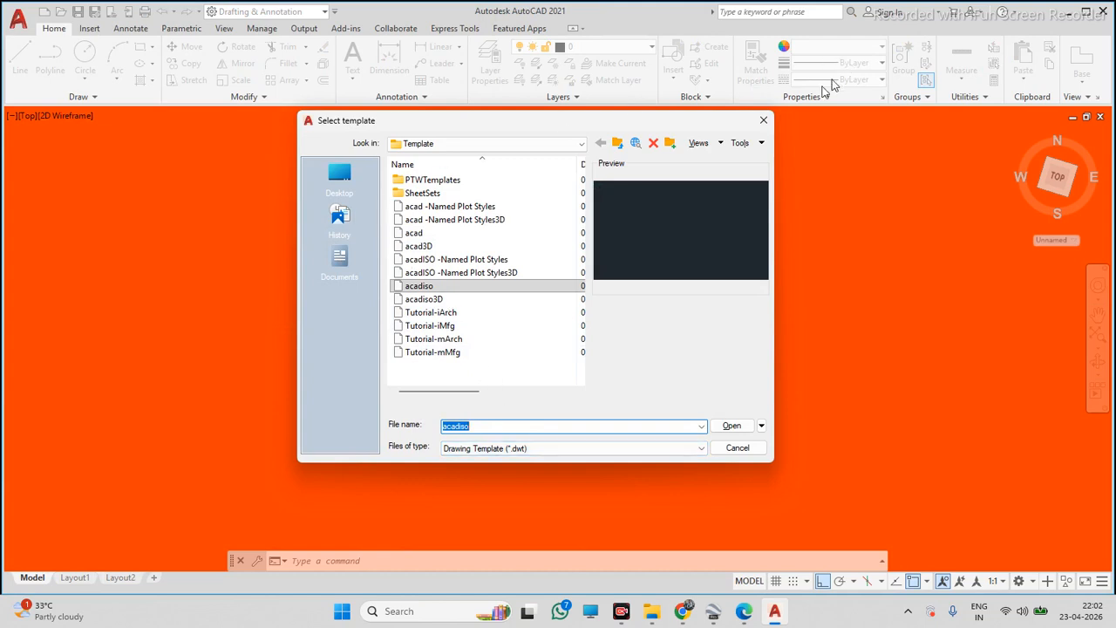
{"action": "left_click", "coordinate": [768, 126]}
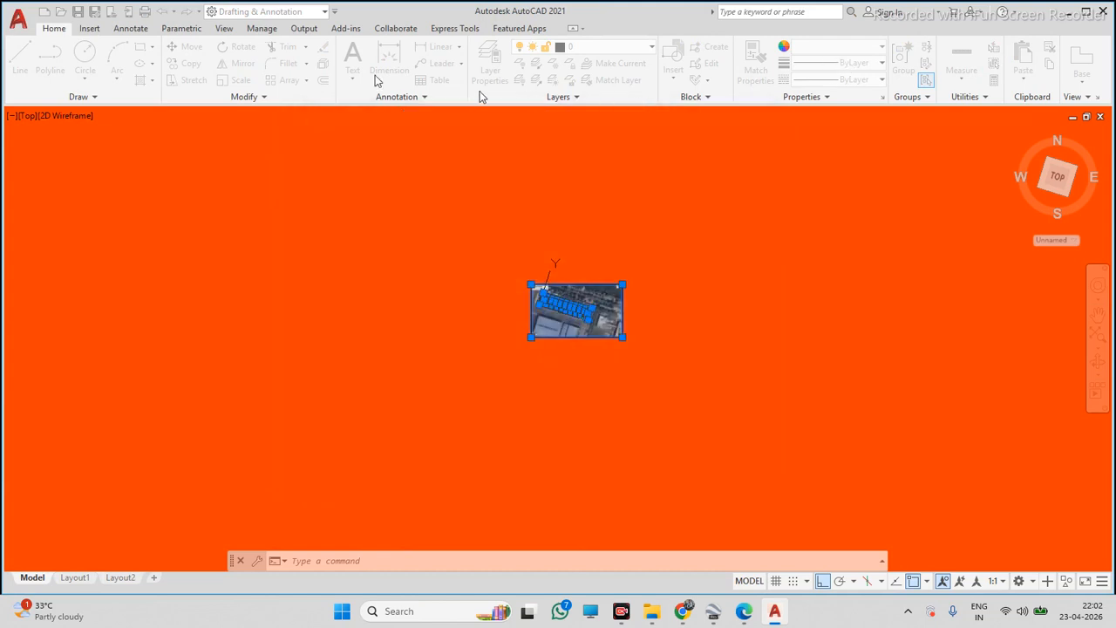
{"action": "left_click", "coordinate": [19, 16]}
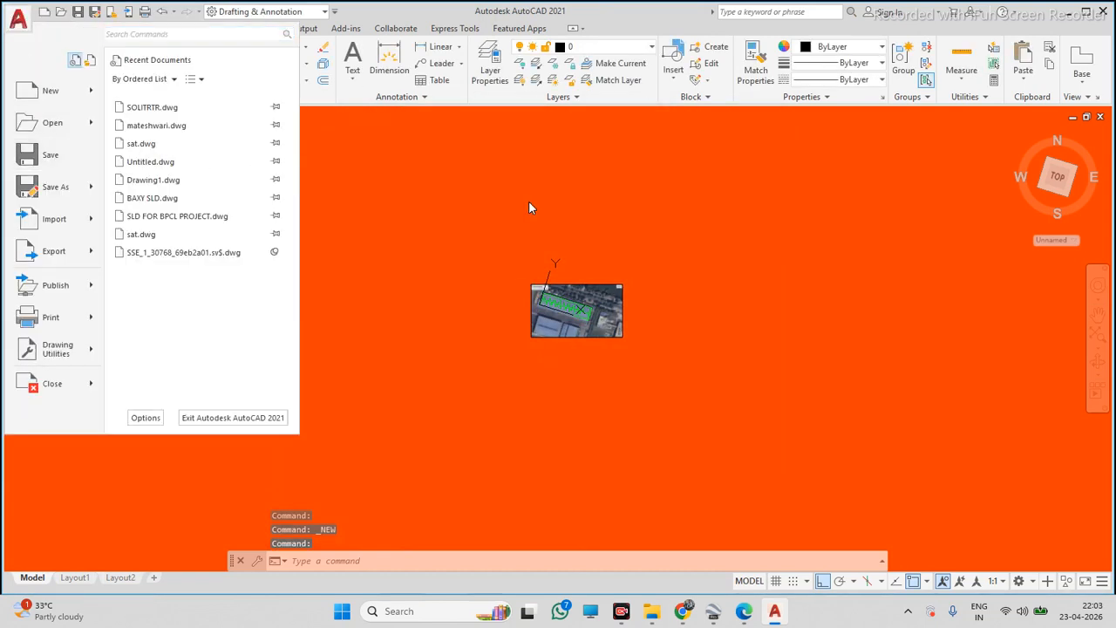
{"action": "key", "text": "Escape"}
Copy the map and traced lines again and paste them to the right of the original
{"action": "scroll", "coordinate": [562, 279], "scroll_direction": "up", "scroll_amount": 6}
{"action": "left_click", "coordinate": [402, 221]}
{"action": "scroll", "coordinate": [402, 220], "scroll_direction": "down", "scroll_amount": 4}
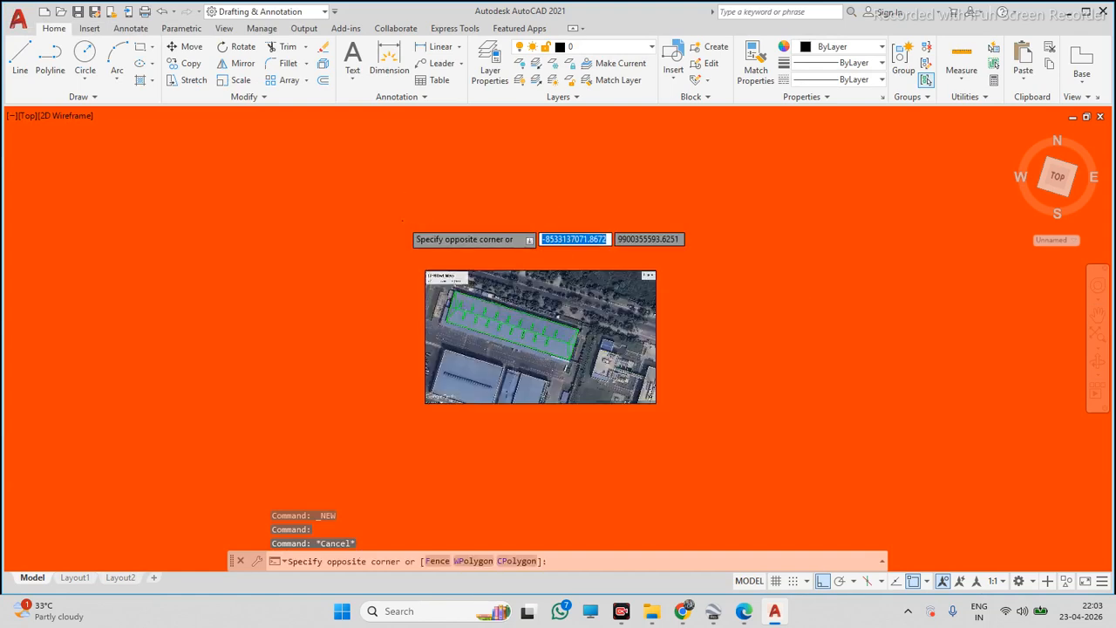
{"action": "key", "text": "Escape"}
{"action": "left_click", "coordinate": [384, 221]}
{"action": "left_click", "coordinate": [597, 354]}
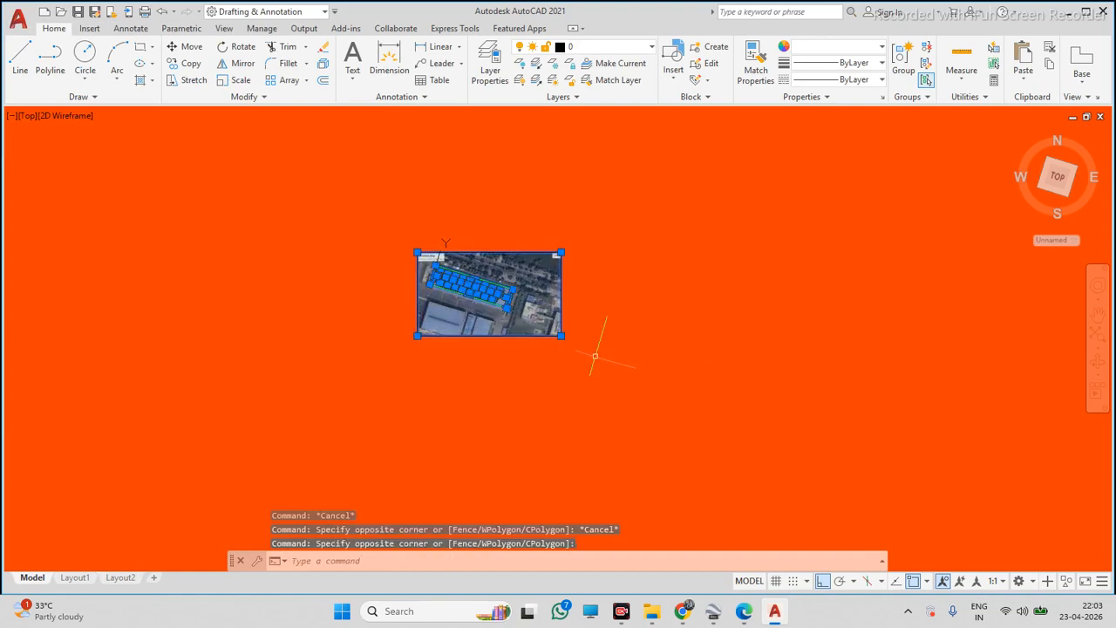
{"action": "key", "text": "ctrl+c"}
{"action": "key", "text": "ctrl+v"}
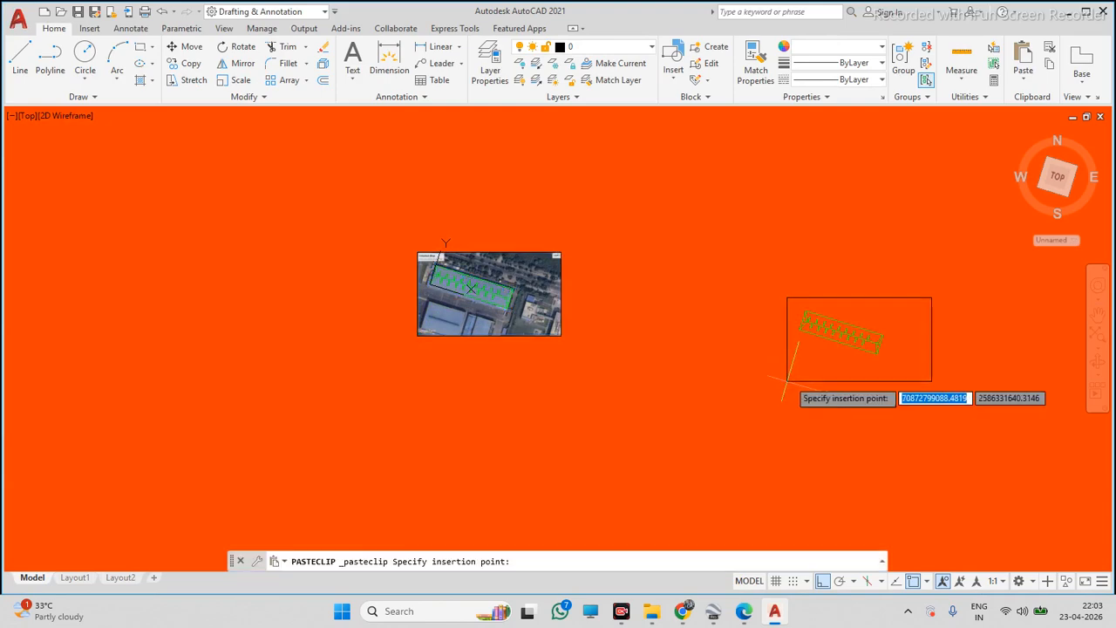
{"action": "left_click", "coordinate": [843, 360]}
Delete the map image from the pasted copy, keeping its traced lines
{"action": "left_click", "coordinate": [967, 258]}
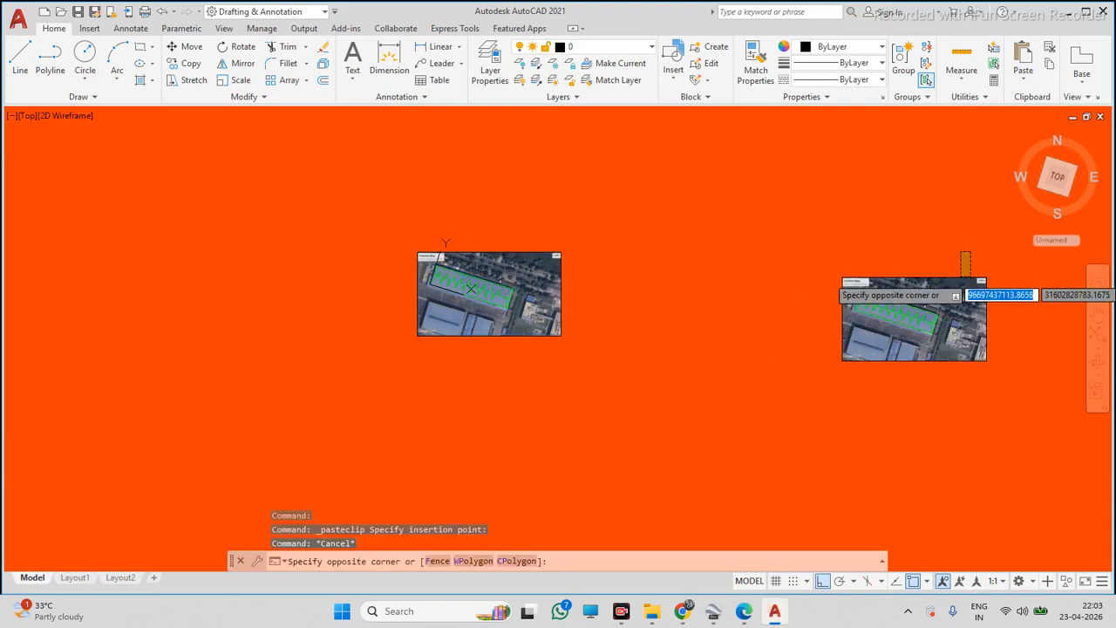
{"action": "left_click", "coordinate": [966, 265]}
{"action": "left_click", "coordinate": [968, 244]}
{"action": "left_click", "coordinate": [949, 284]}
{"action": "key", "text": "Delete"}
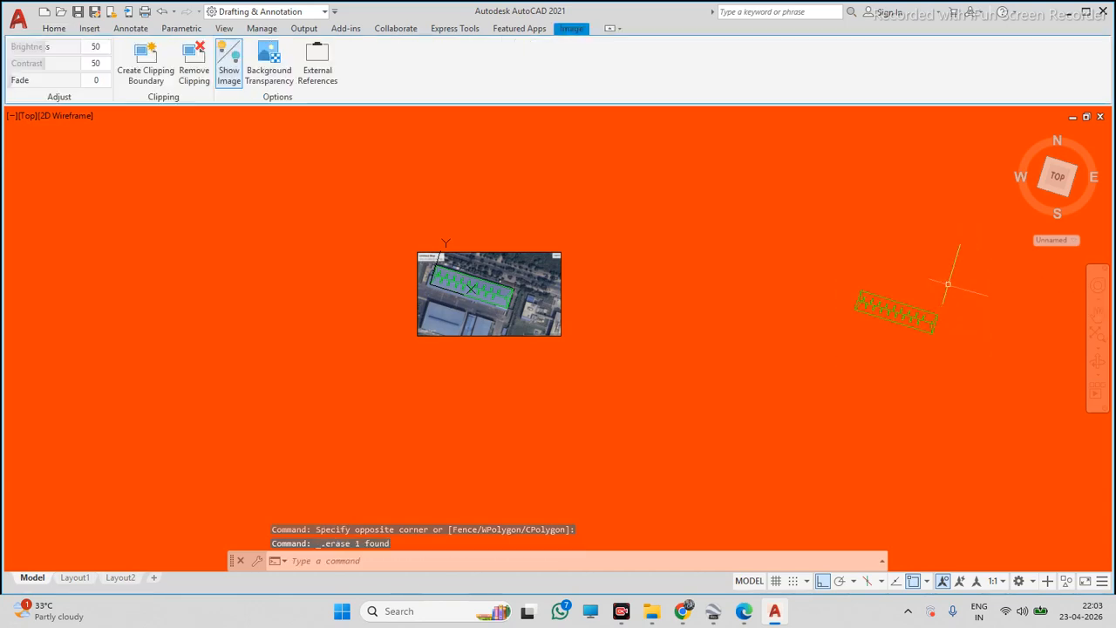
Examine the pasted roof lines and the original map at different zoom levels
{"action": "scroll", "coordinate": [872, 279], "scroll_direction": "up", "scroll_amount": 10}
{"action": "scroll", "coordinate": [791, 271], "scroll_direction": "down", "scroll_amount": 8}
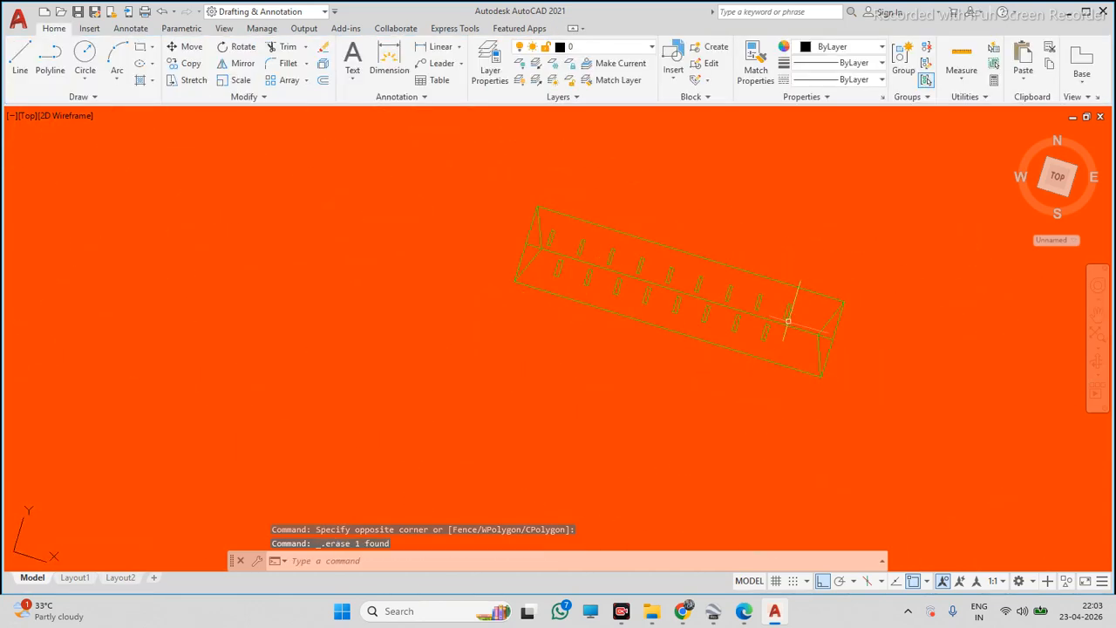
{"action": "scroll", "coordinate": [788, 320], "scroll_direction": "up", "scroll_amount": 3}
{"action": "scroll", "coordinate": [784, 279], "scroll_direction": "down", "scroll_amount": 5}
{"action": "scroll", "coordinate": [744, 264], "scroll_direction": "up", "scroll_amount": 3}
{"action": "scroll", "coordinate": [702, 235], "scroll_direction": "down", "scroll_amount": 4}
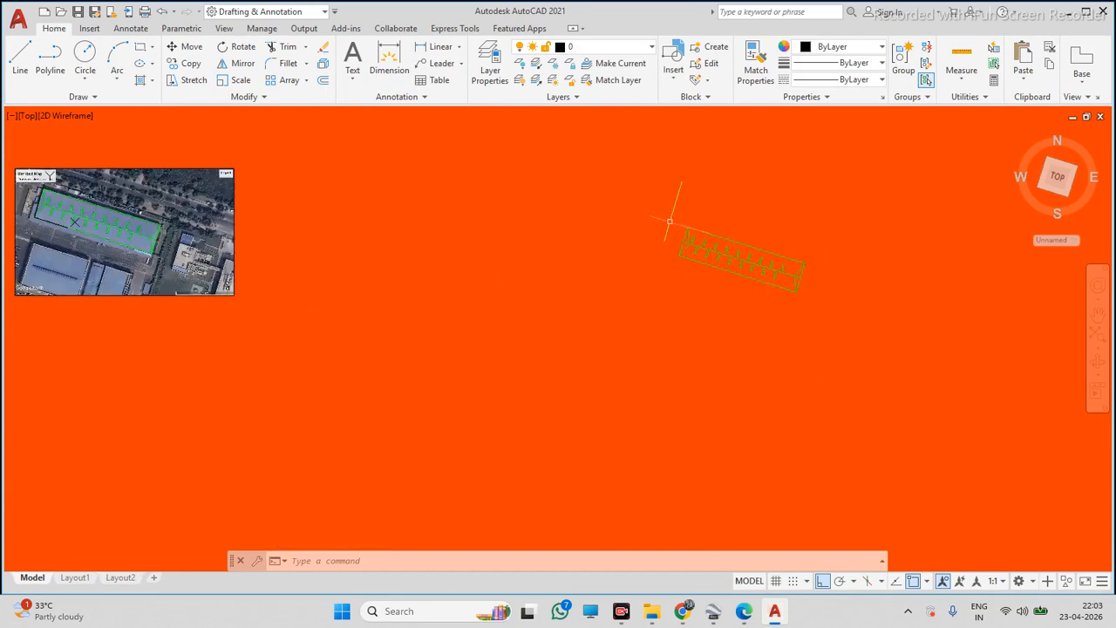
{"action": "scroll", "coordinate": [665, 200], "scroll_direction": "up", "scroll_amount": 2}
{"action": "scroll", "coordinate": [647, 258], "scroll_direction": "down", "scroll_amount": 3}
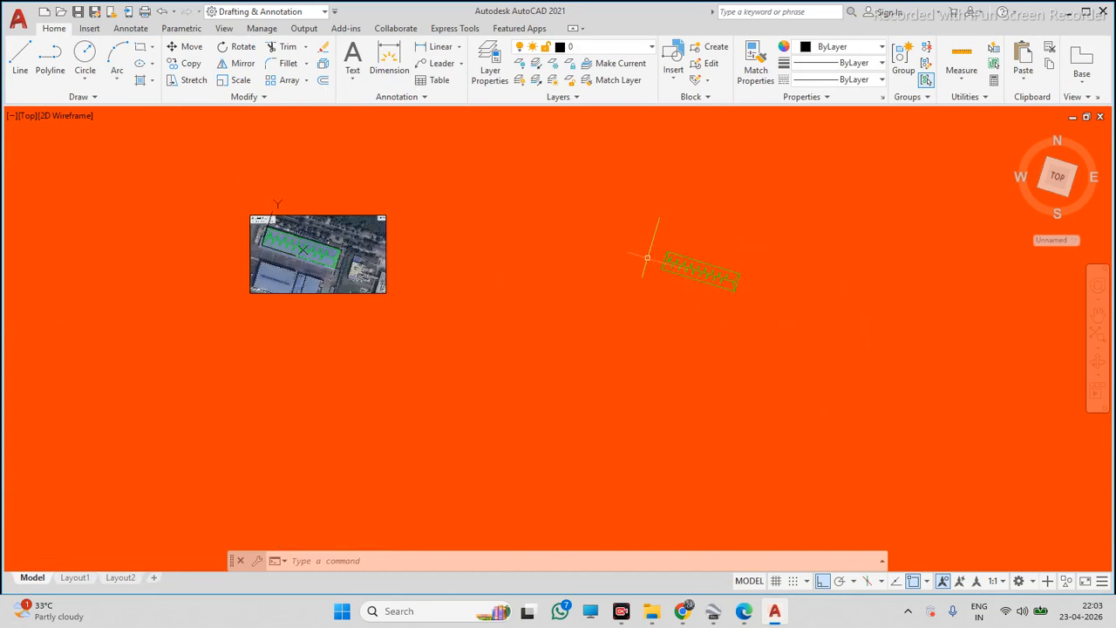
Delete the pasted roof lines
{"action": "left_click", "coordinate": [637, 209]}
{"action": "left_click", "coordinate": [780, 318]}
{"action": "key", "text": "Delete"}
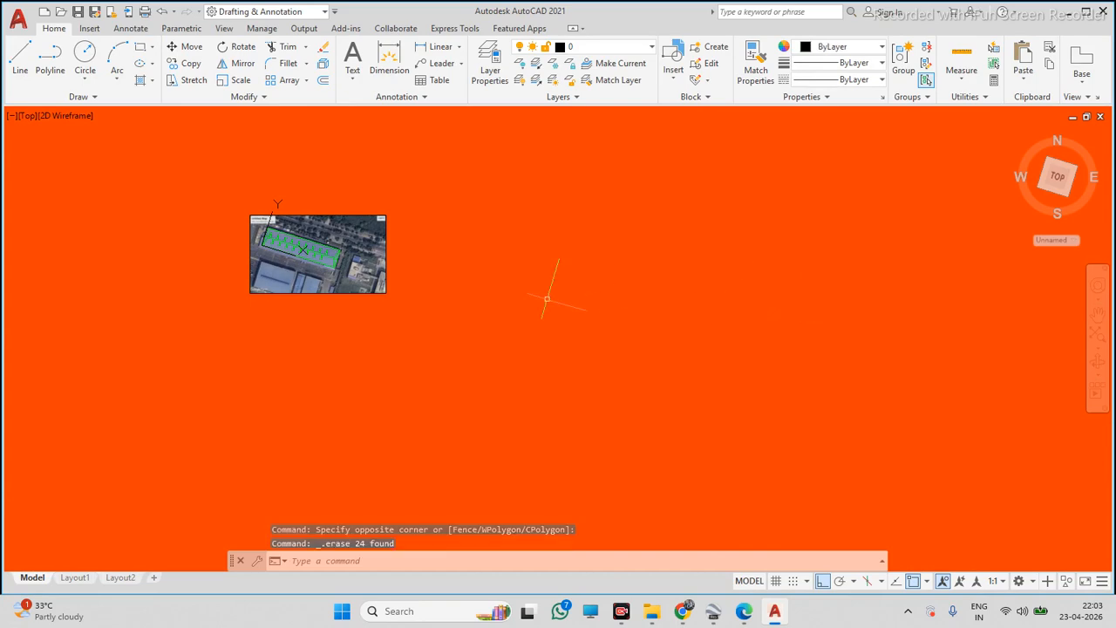
{"action": "scroll", "coordinate": [340, 261], "scroll_direction": "up", "scroll_amount": 4}
{"action": "scroll", "coordinate": [471, 321], "scroll_direction": "down", "scroll_amount": 4}
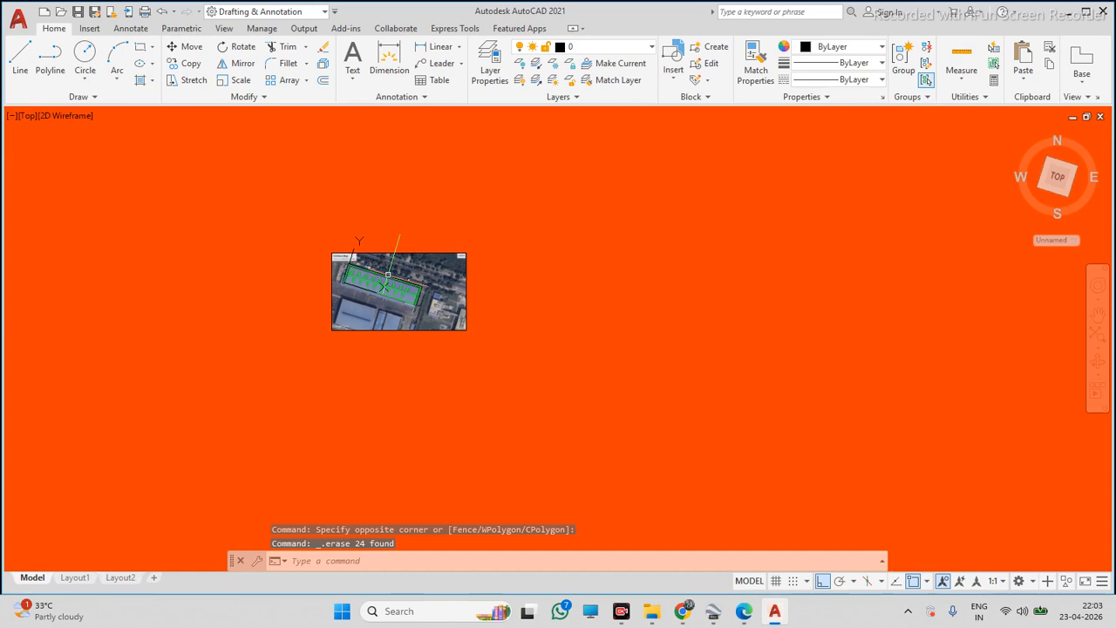
{"action": "key", "text": "Escape"}
{"action": "type", "text": "UCS"}
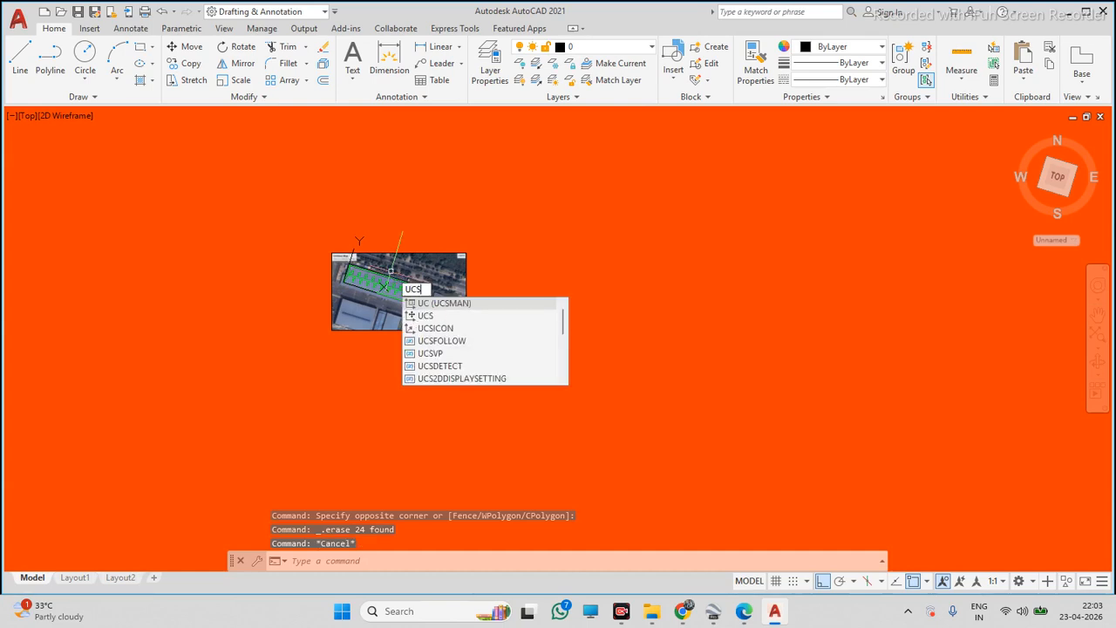
{"action": "key", "text": "Return"}
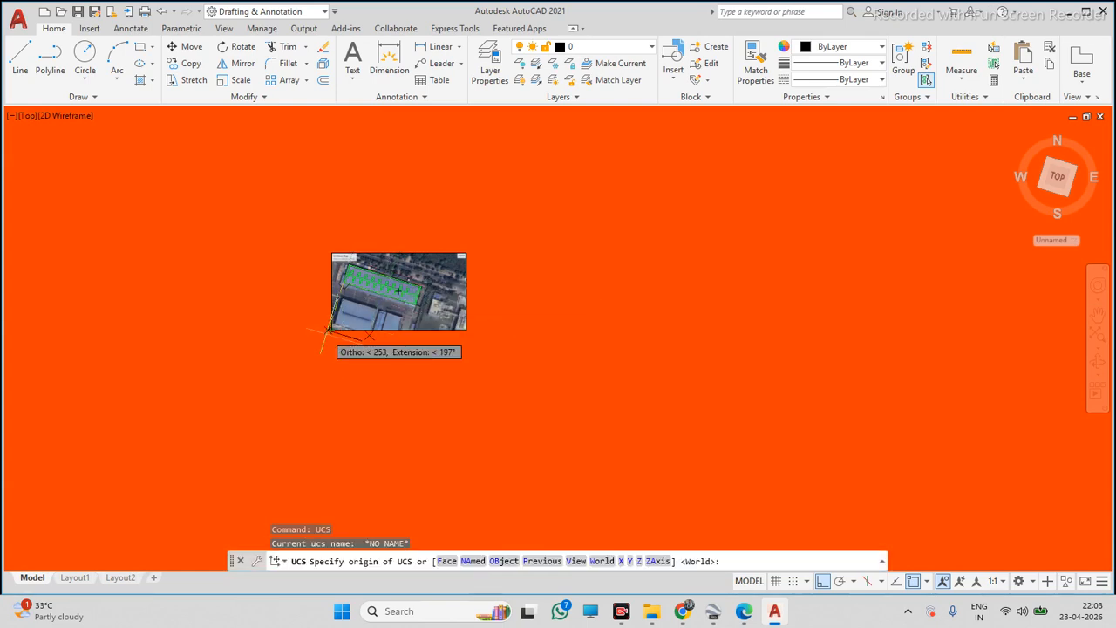
{"action": "scroll", "coordinate": [354, 288], "scroll_direction": "up", "scroll_amount": 3}
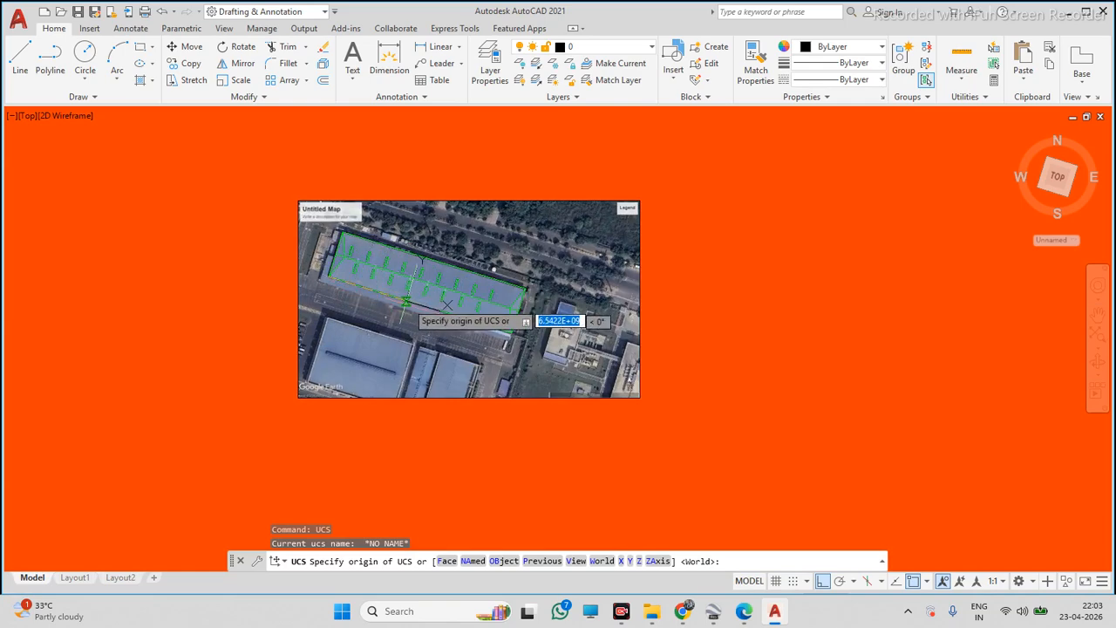
{"action": "key", "text": "Escape"}
Copy the traced roof lines to an empty spot right of the map
{"action": "scroll", "coordinate": [405, 297], "scroll_direction": "down", "scroll_amount": 3}
{"action": "scroll", "coordinate": [372, 276], "scroll_direction": "up", "scroll_amount": 5}
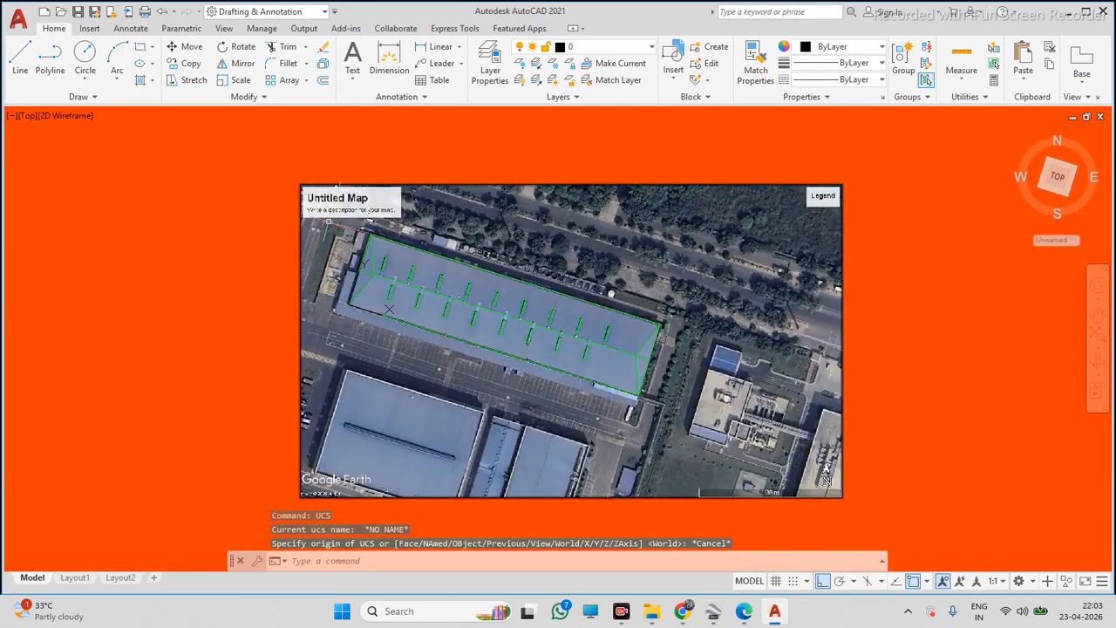
{"action": "scroll", "coordinate": [336, 199], "scroll_direction": "down", "scroll_amount": 3}
{"action": "left_click", "coordinate": [323, 195]}
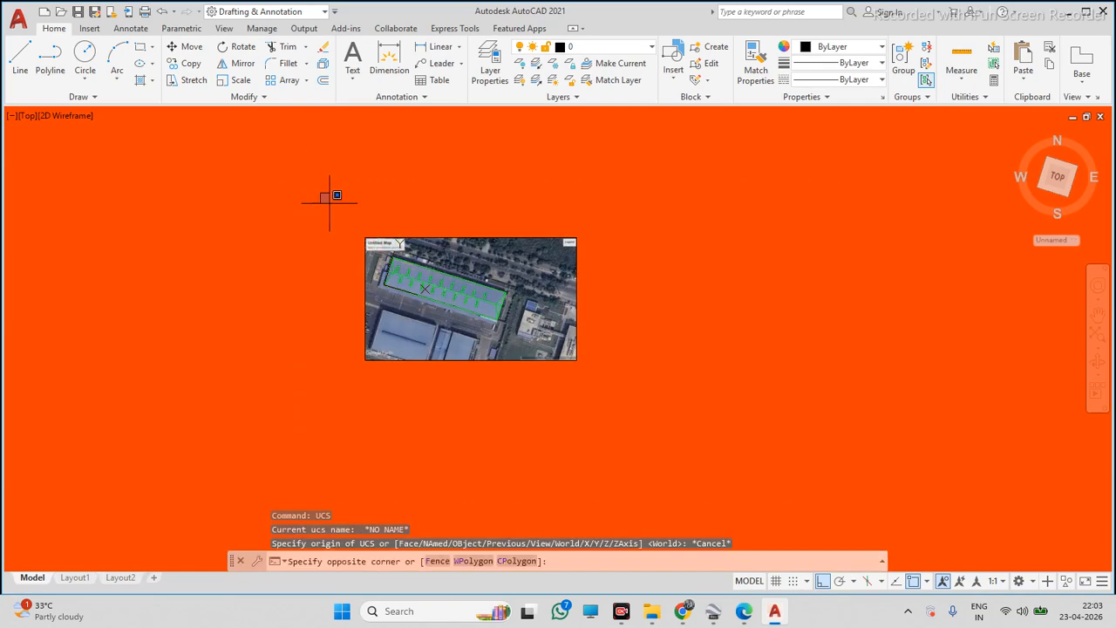
{"action": "left_click", "coordinate": [539, 405]}
{"action": "type", "text": "co"}
{"action": "key", "text": "Return"}
{"action": "left_click", "coordinate": [523, 401]}
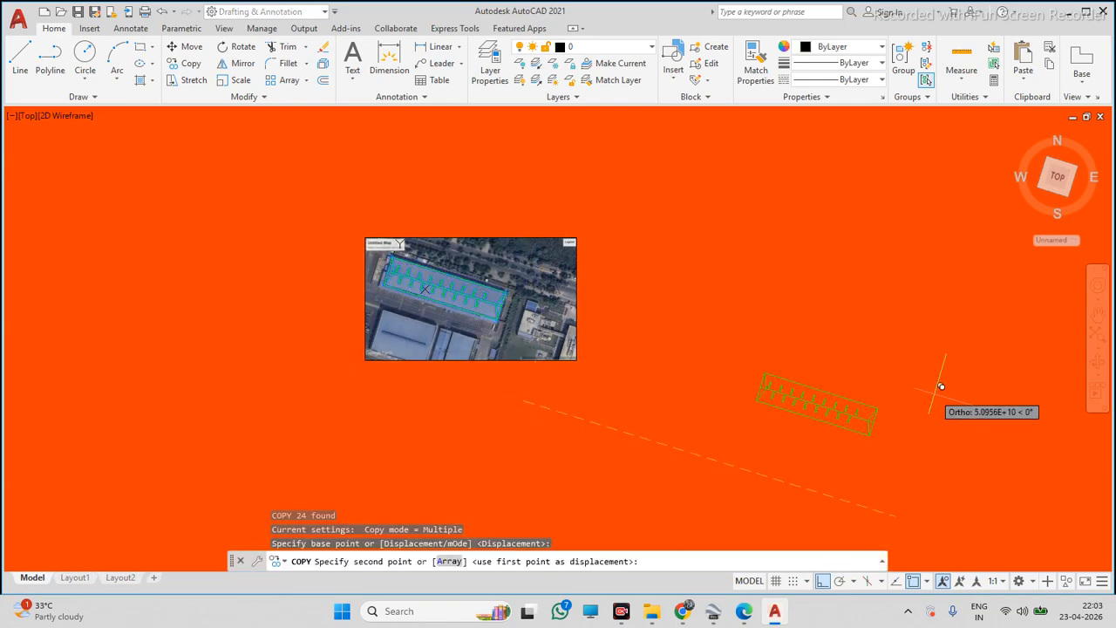
{"action": "left_click", "coordinate": [934, 394]}
{"action": "key", "text": "Escape"}
Delete the copied roof lines
{"action": "scroll", "coordinate": [924, 459], "scroll_direction": "up", "scroll_amount": 2}
{"action": "scroll", "coordinate": [876, 453], "scroll_direction": "down", "scroll_amount": 2}
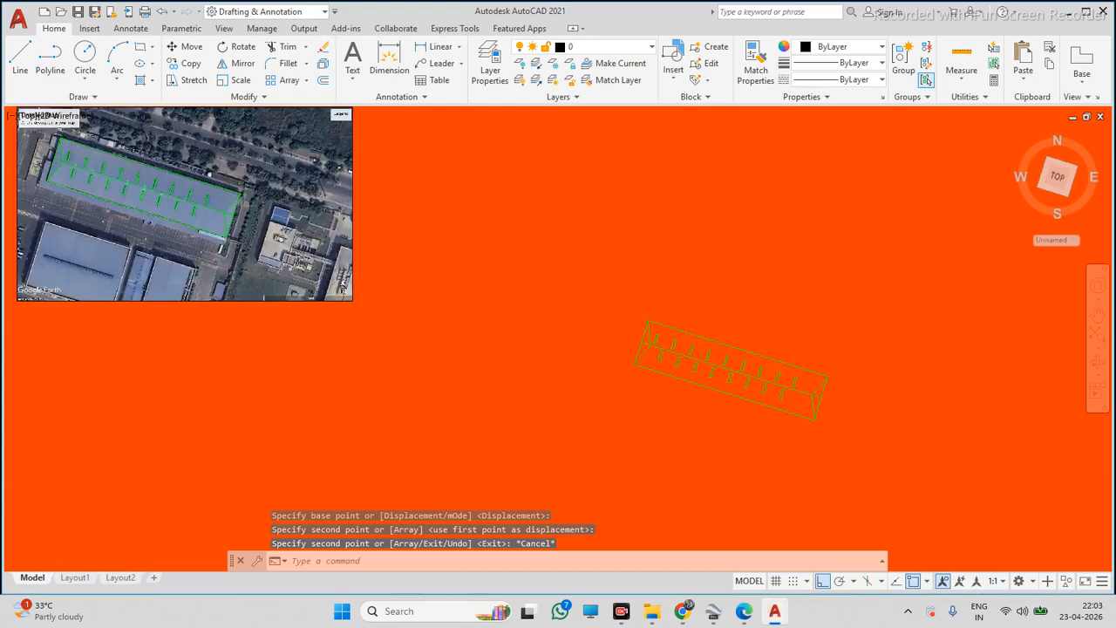
{"action": "left_click", "coordinate": [880, 480]}
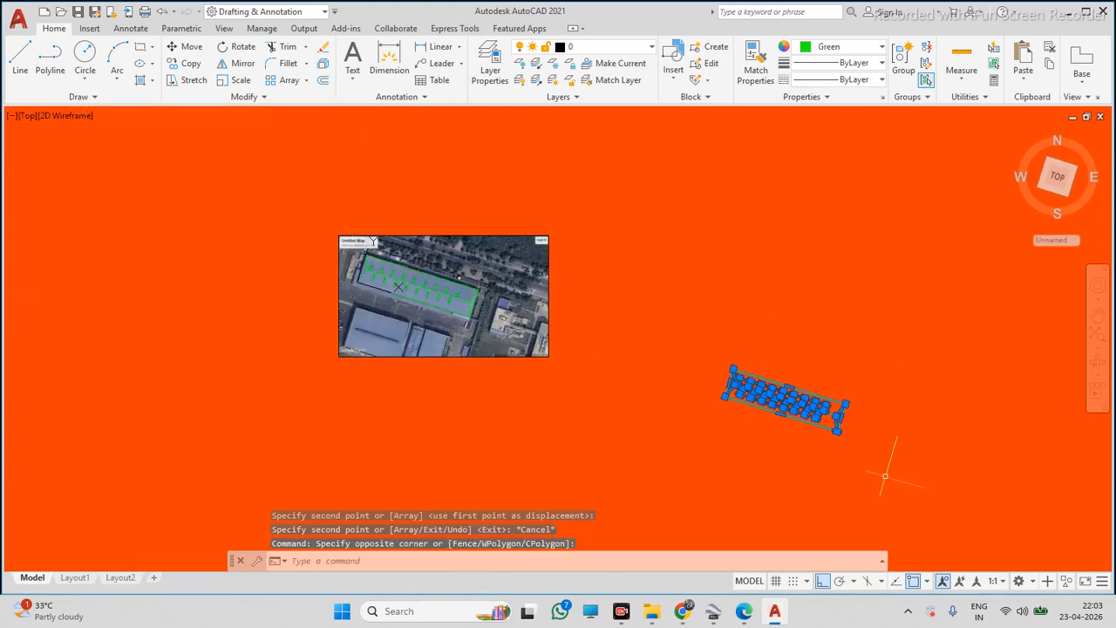
{"action": "key", "text": "Delete"}
{"action": "scroll", "coordinate": [375, 278], "scroll_direction": "up", "scroll_amount": 2}
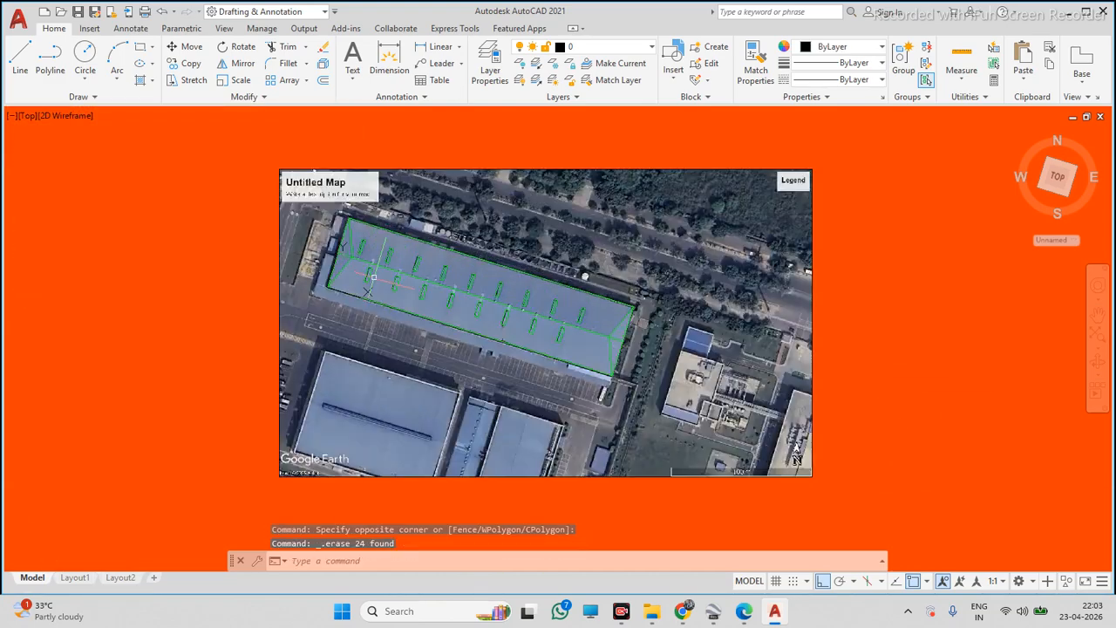
{"action": "left_click", "coordinate": [57, 70]}
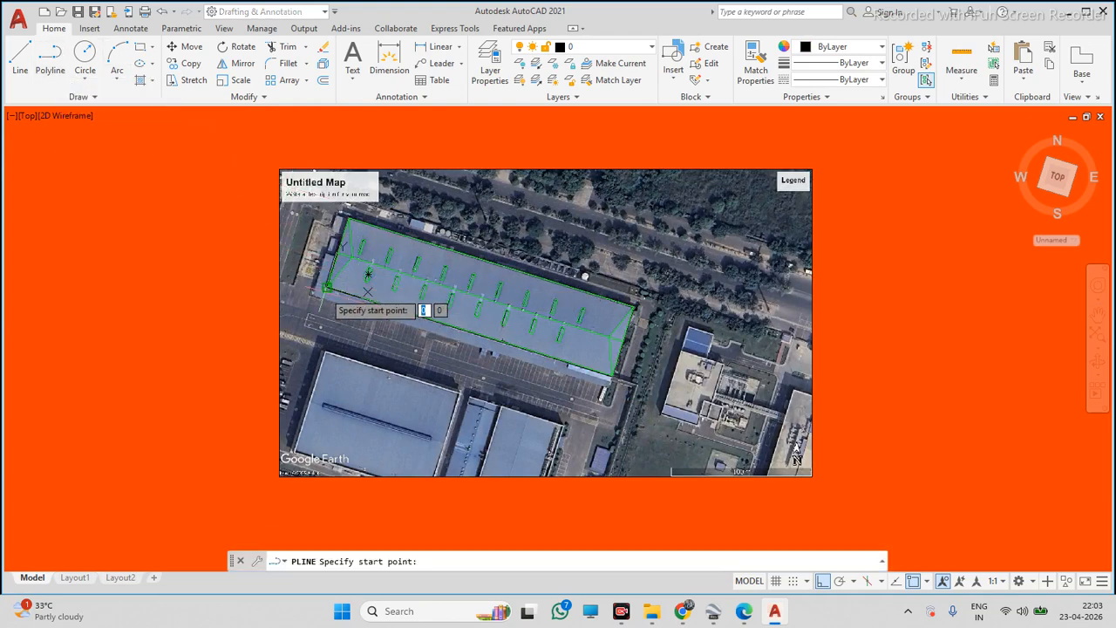
{"action": "scroll", "coordinate": [328, 286], "scroll_direction": "up", "scroll_amount": 2}
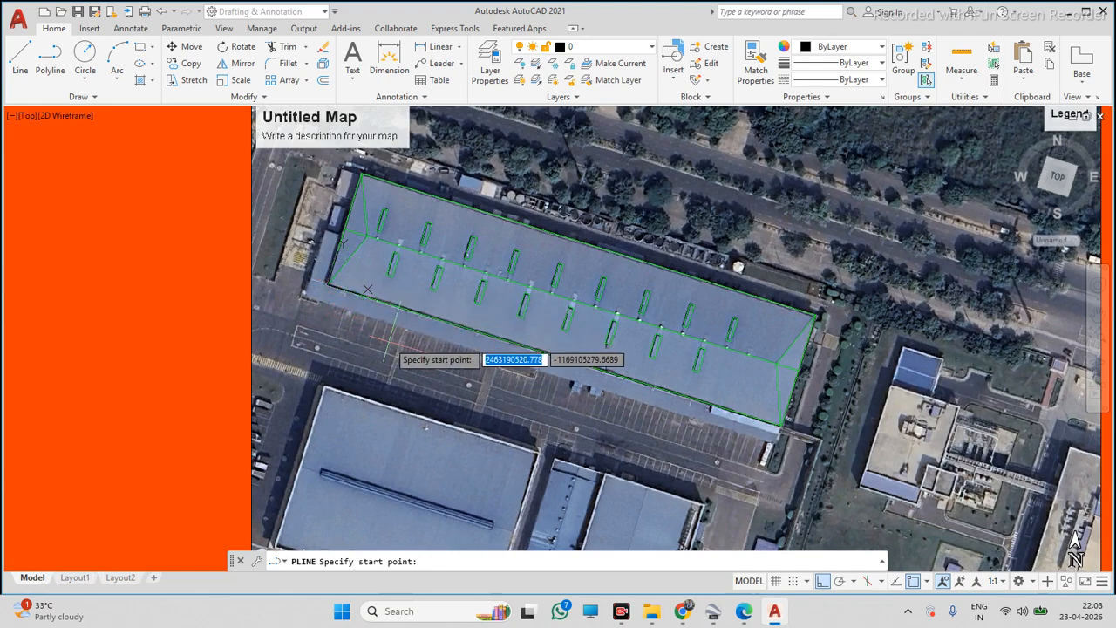
{"action": "scroll", "coordinate": [546, 324], "scroll_direction": "down", "scroll_amount": 5}
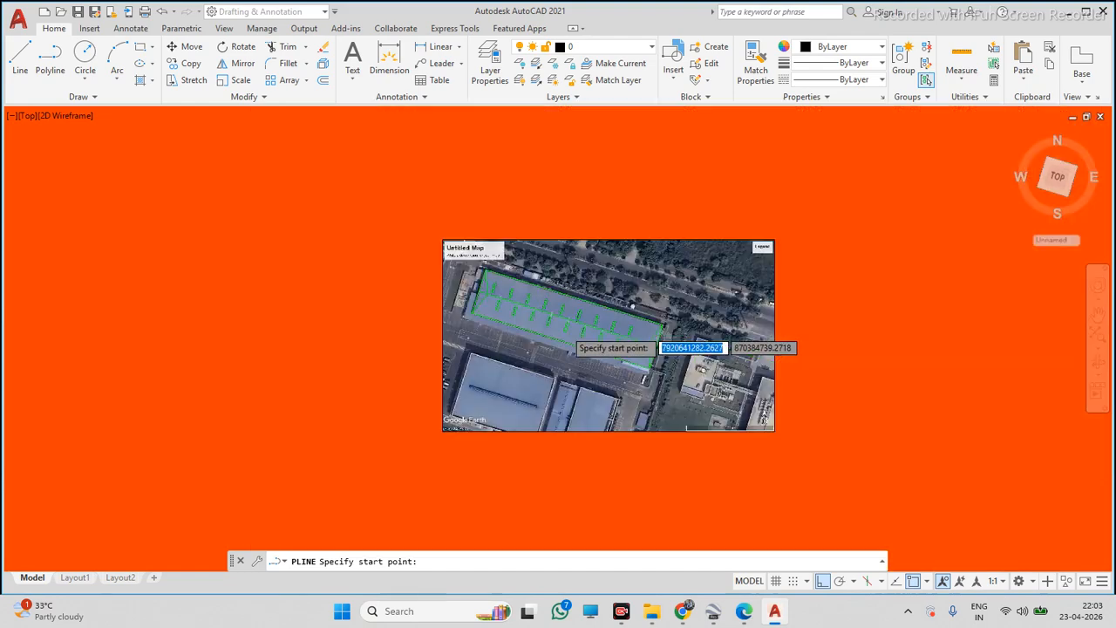
{"action": "key", "text": "Escape"}
Draw a 213-unit polyline starting at the roof's western corner as a reference length
{"action": "left_click", "coordinate": [52, 60]}
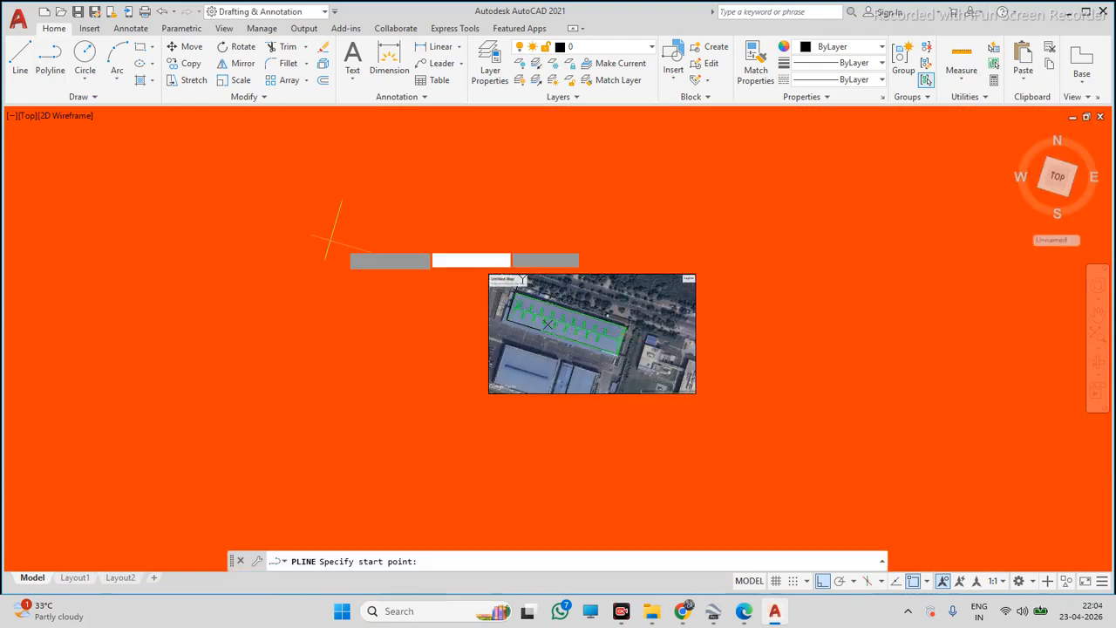
{"action": "scroll", "coordinate": [515, 301], "scroll_direction": "up", "scroll_amount": 5}
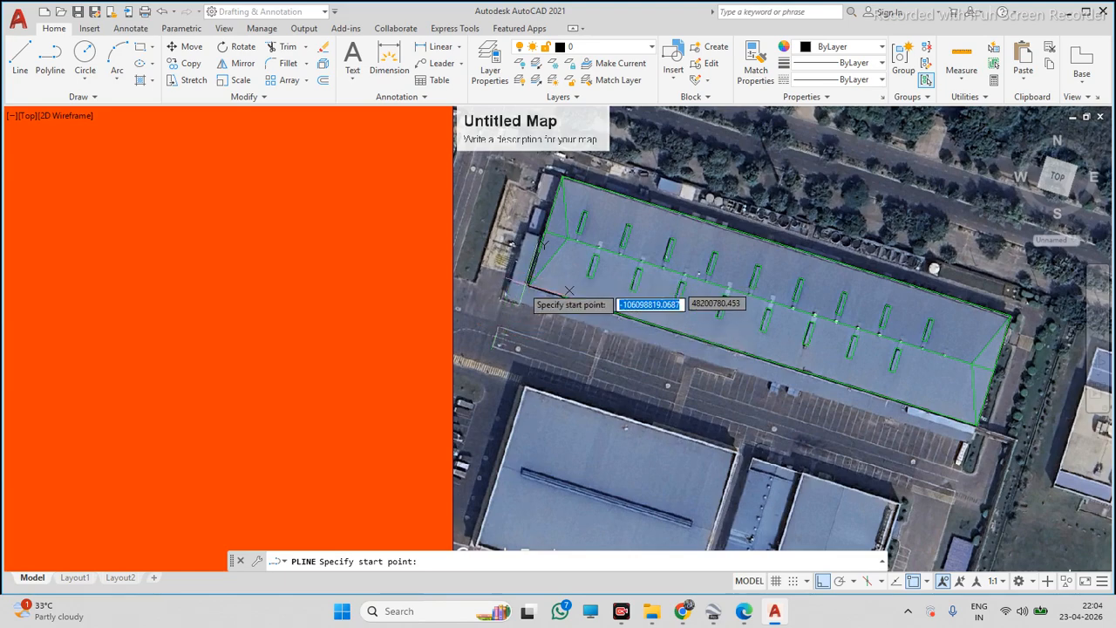
{"action": "scroll", "coordinate": [533, 284], "scroll_direction": "up", "scroll_amount": 8}
{"action": "scroll", "coordinate": [539, 288], "scroll_direction": "up", "scroll_amount": 3}
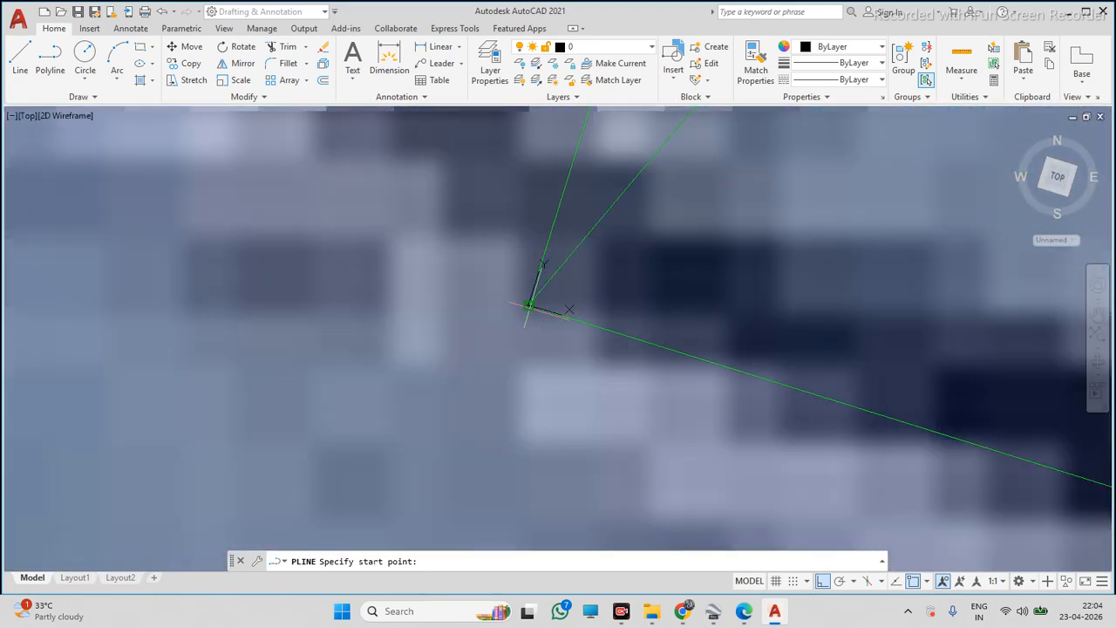
{"action": "left_click", "coordinate": [529, 305]}
{"action": "scroll", "coordinate": [543, 304], "scroll_direction": "down", "scroll_amount": 15}
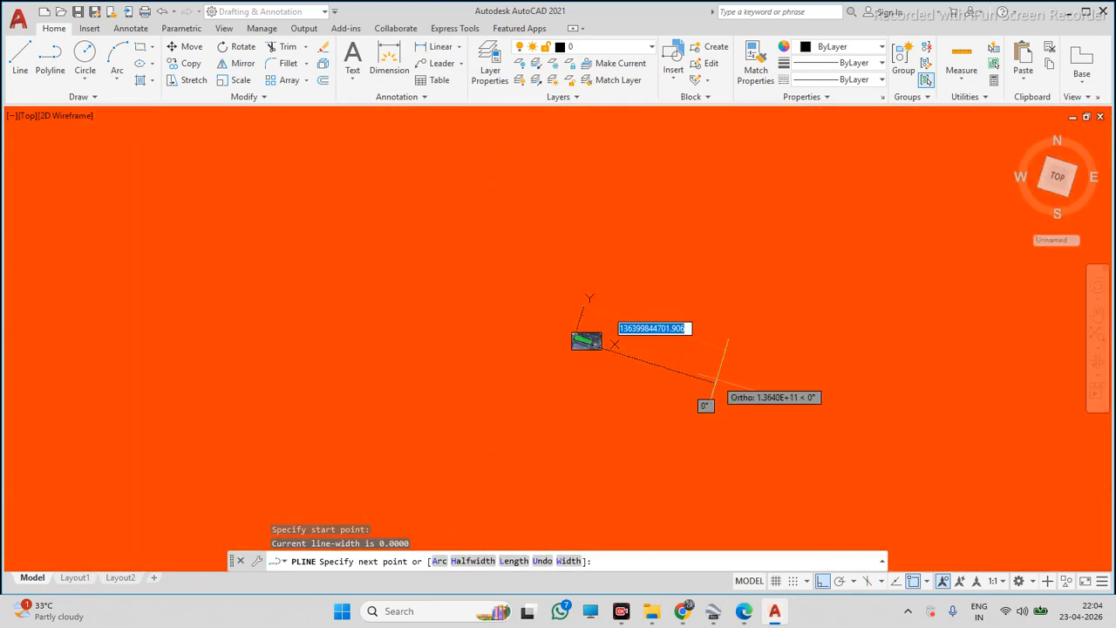
{"action": "type", "text": "23"}
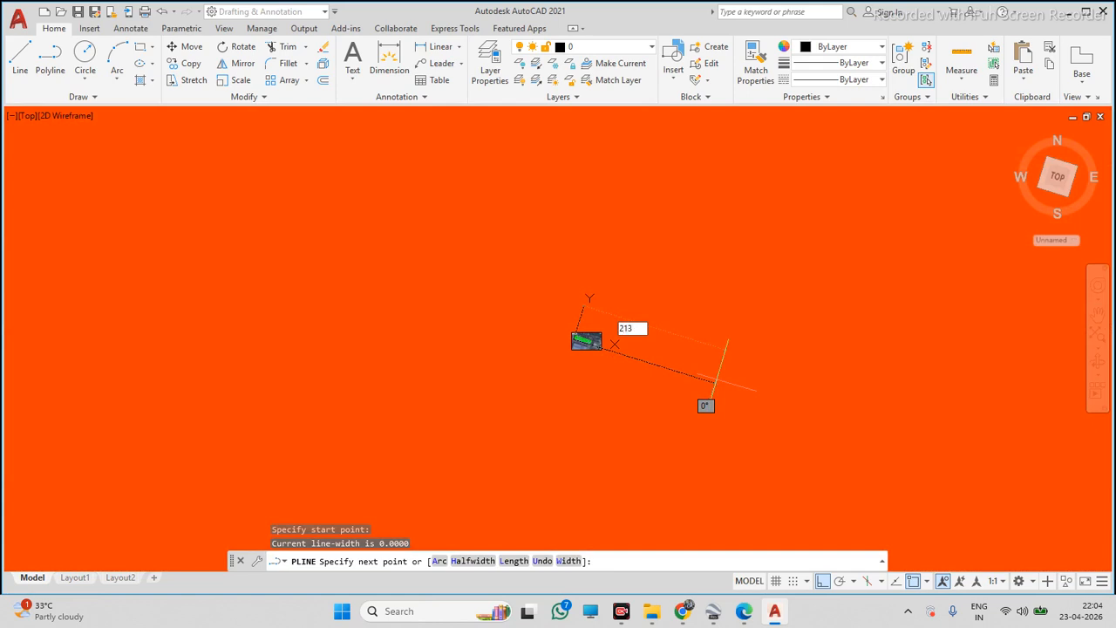
{"action": "key", "text": "Return"}
{"action": "scroll", "coordinate": [643, 321], "scroll_direction": "up", "scroll_amount": 5}
{"action": "scroll", "coordinate": [643, 321], "scroll_direction": "up", "scroll_amount": 10}
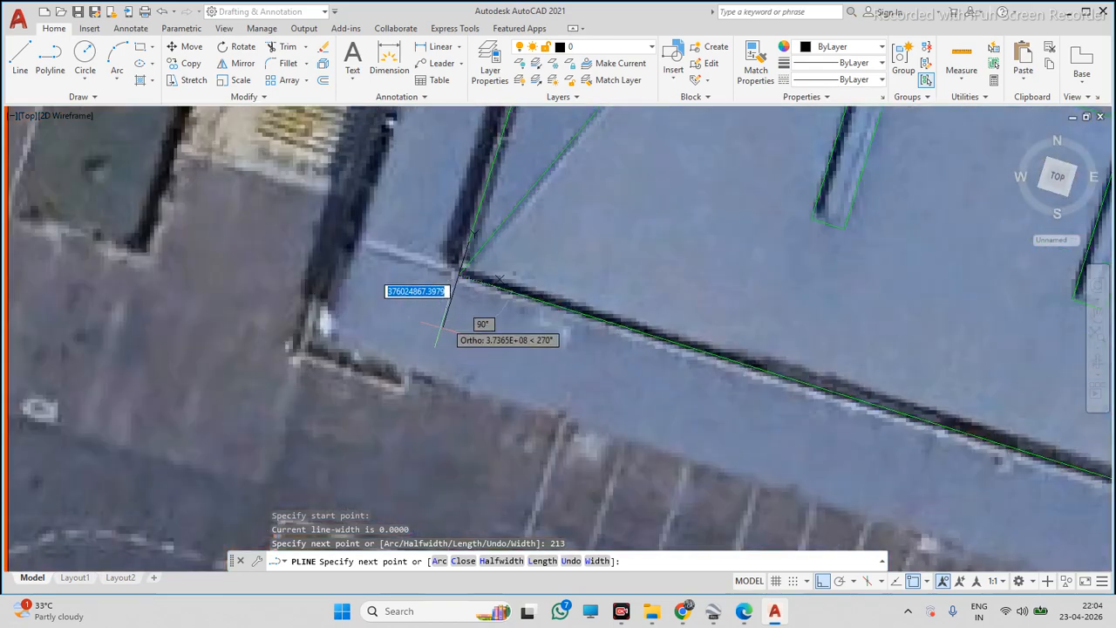
{"action": "scroll", "coordinate": [515, 280], "scroll_direction": "up", "scroll_amount": 8}
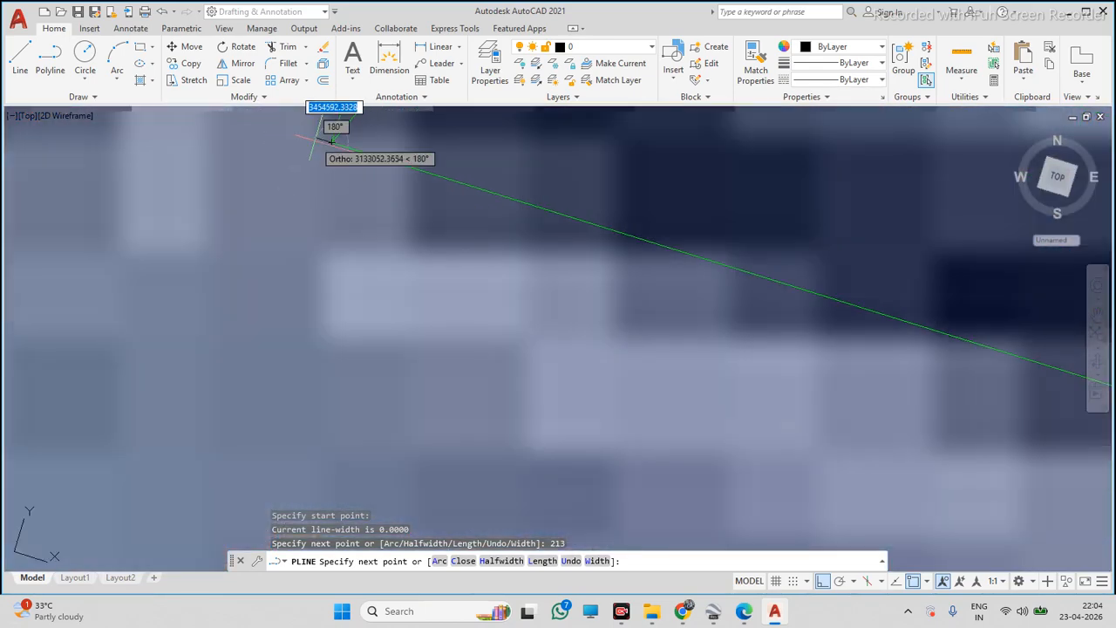
{"action": "scroll", "coordinate": [732, 240], "scroll_direction": "up", "scroll_amount": 2}
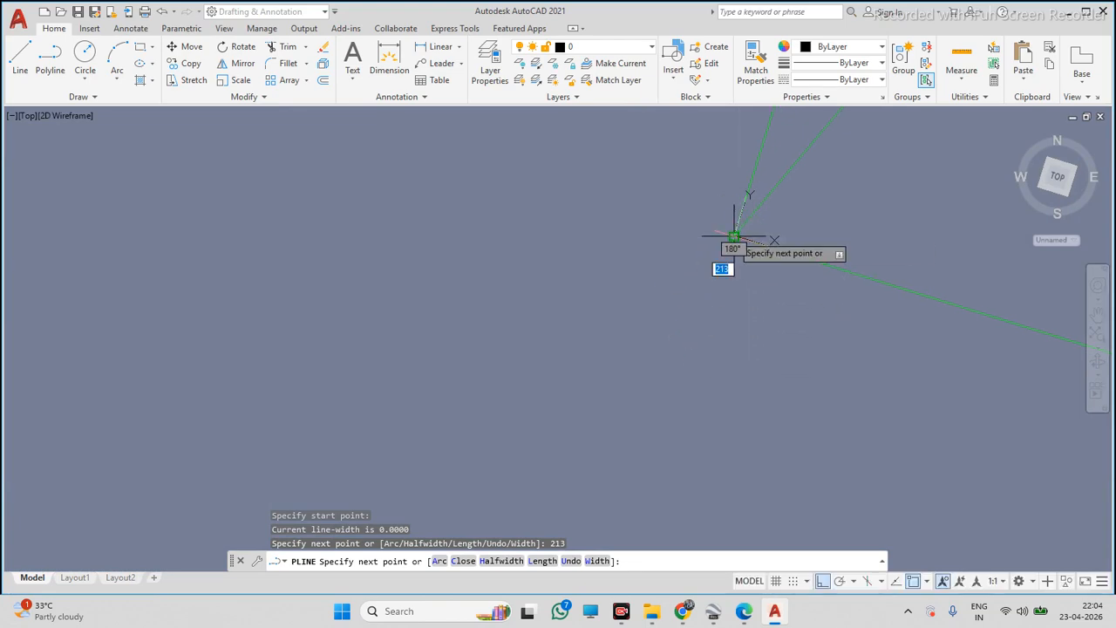
{"action": "scroll", "coordinate": [730, 236], "scroll_direction": "down", "scroll_amount": 10}
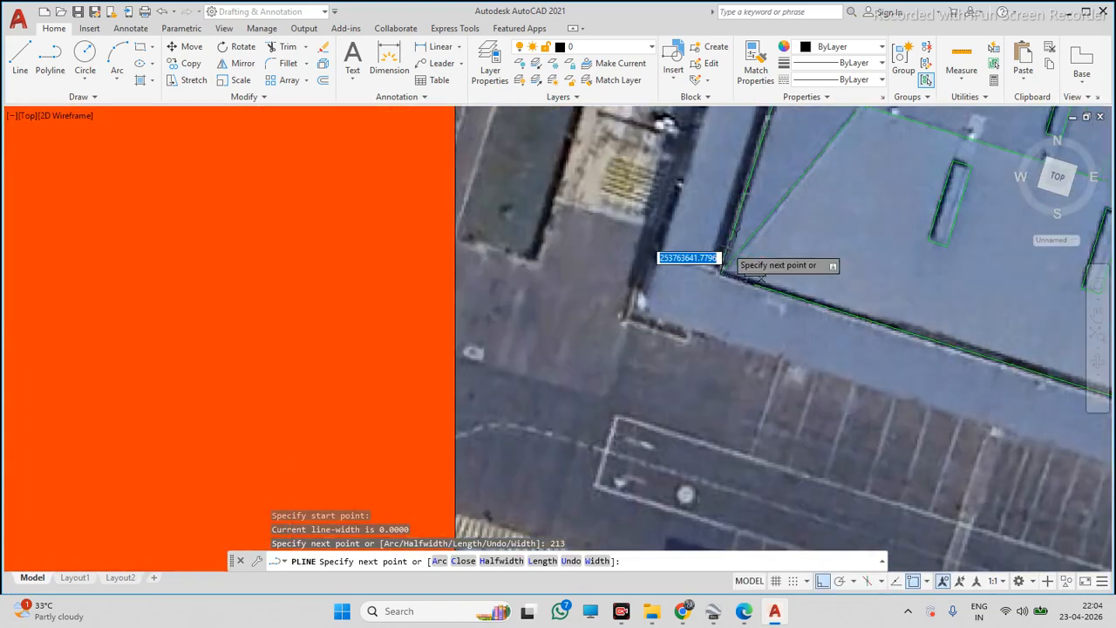
{"action": "scroll", "coordinate": [723, 266], "scroll_direction": "down", "scroll_amount": 5}
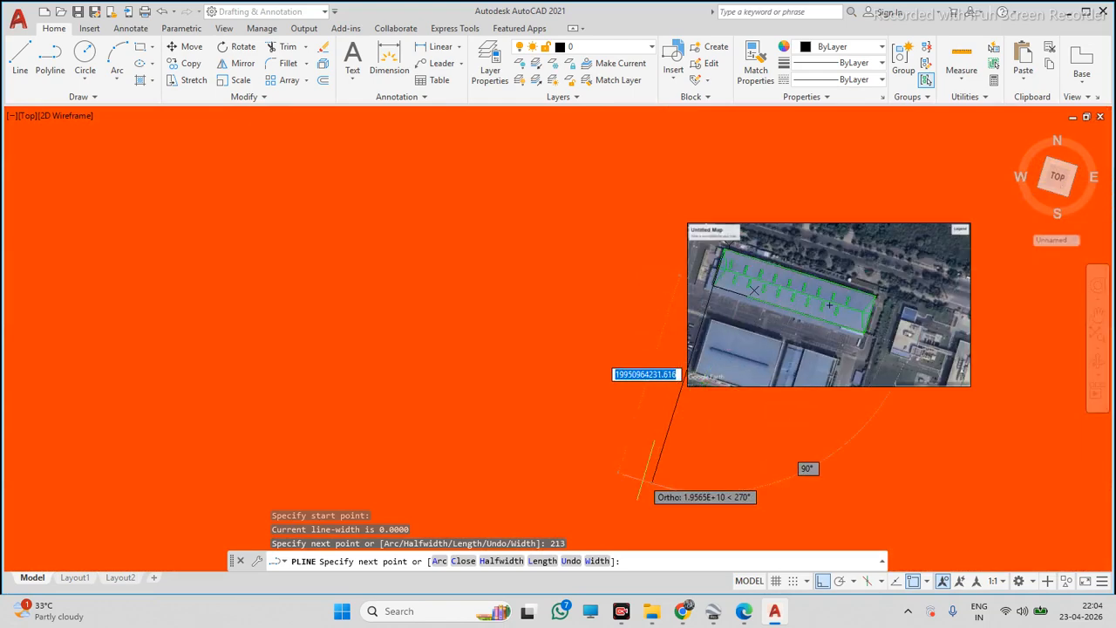
{"action": "key", "text": "Escape"}
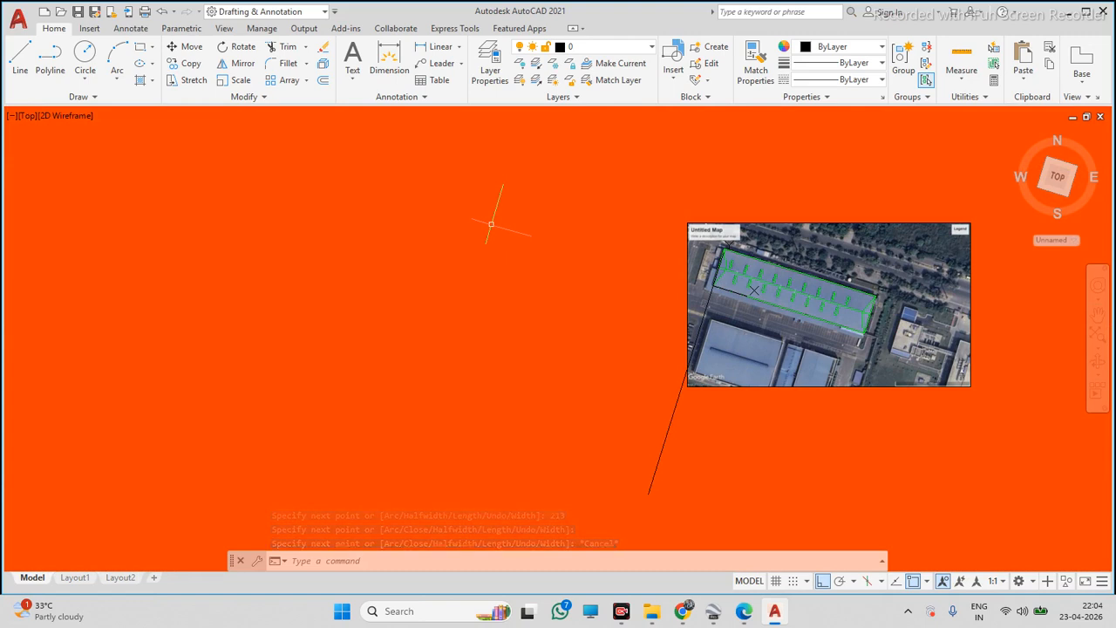
{"action": "key", "text": "Escape"}
{"action": "key", "text": "Up"}
{"action": "key", "text": "Escape"}
{"action": "scroll", "coordinate": [442, 233], "scroll_direction": "down", "scroll_amount": 2}
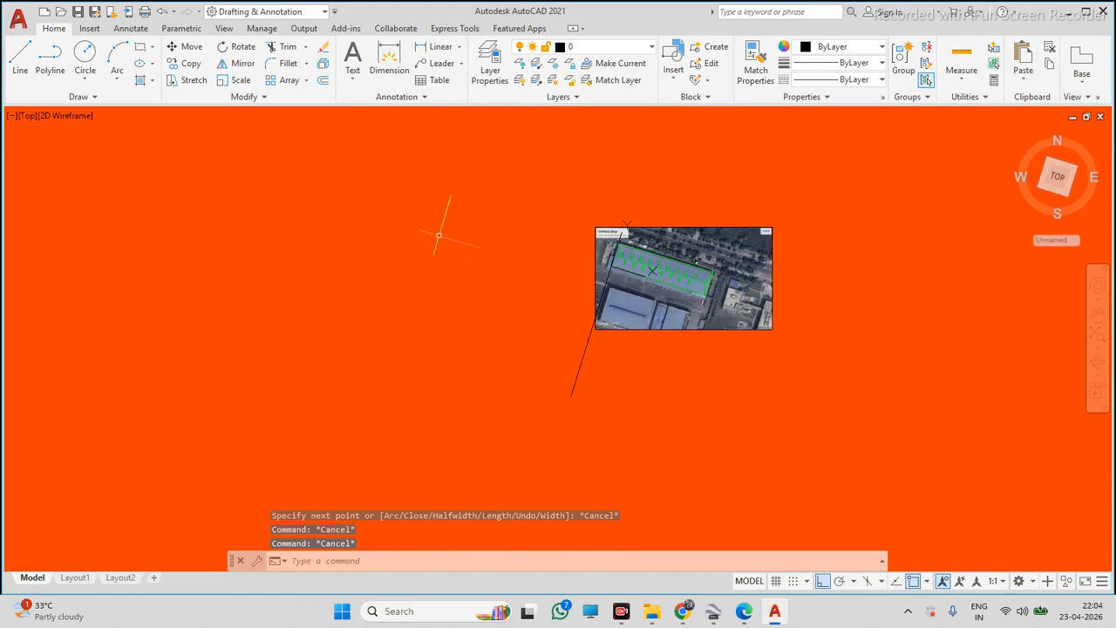
{"action": "key", "text": "Return"}
{"action": "left_click", "coordinate": [554, 192]}
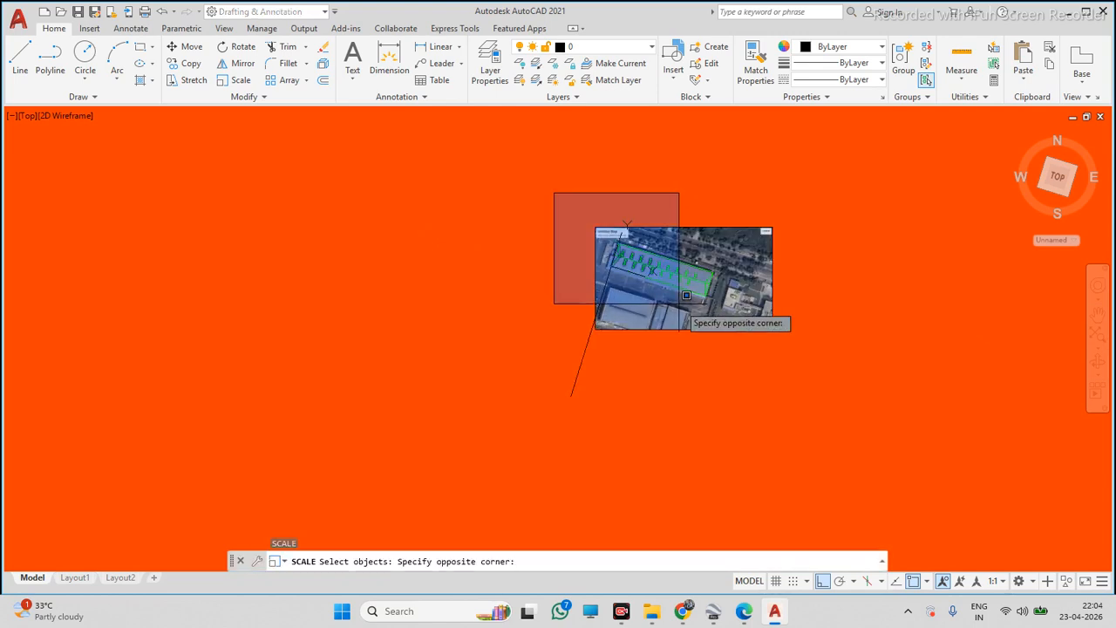
{"action": "left_click", "coordinate": [817, 331]}
{"action": "key", "text": "Escape"}
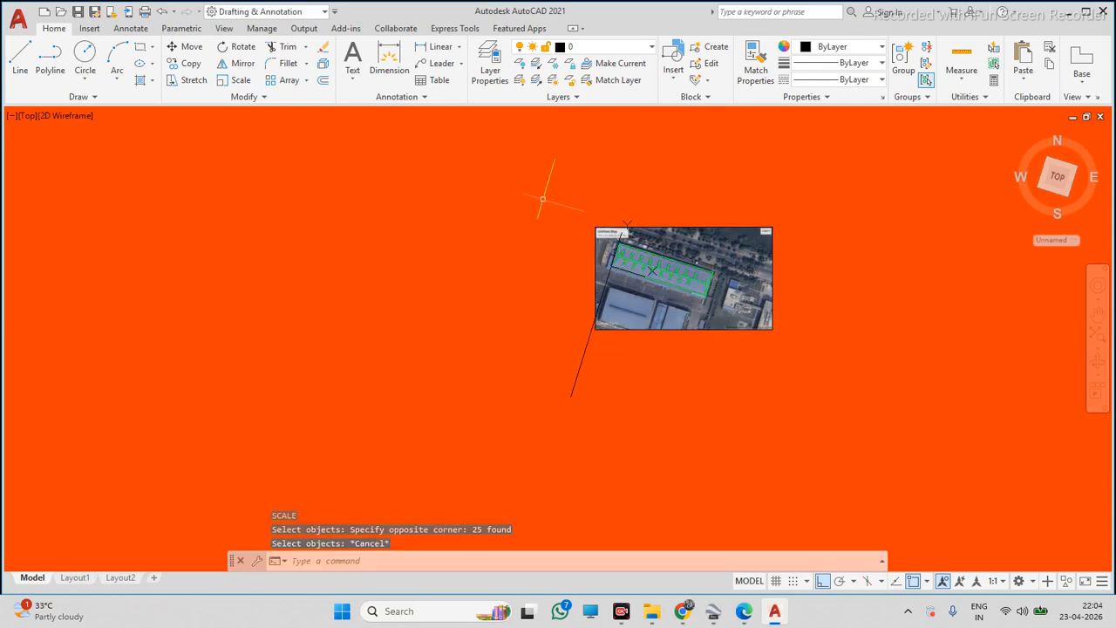
{"action": "key", "text": "Escape"}
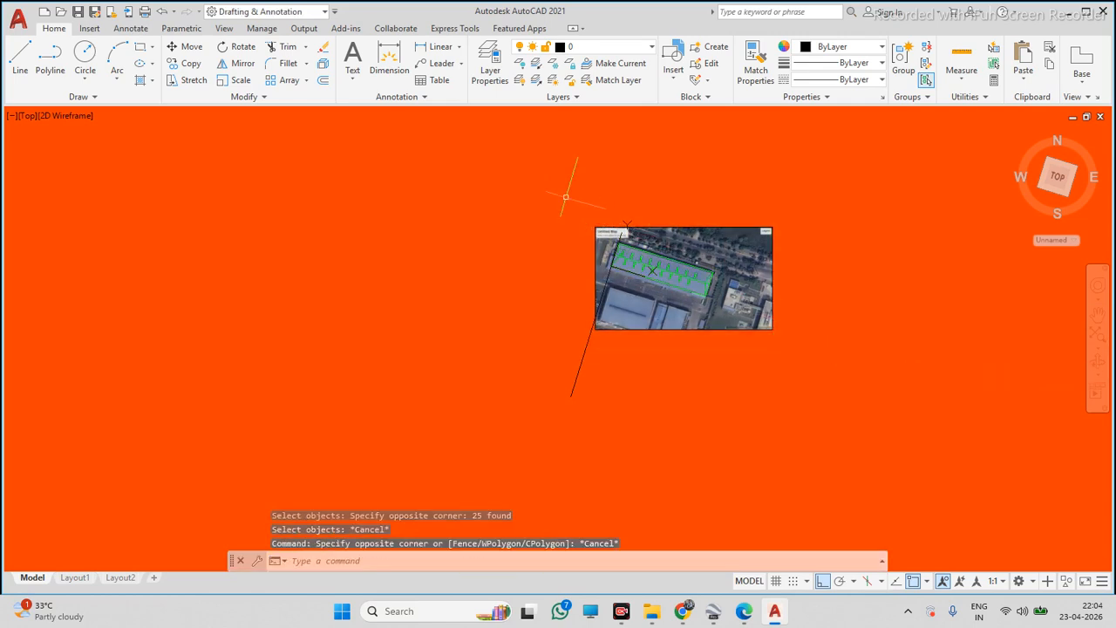
Select the map image and traced roof lines and start scaling them about the roof's western corner
{"action": "left_click", "coordinate": [549, 191]}
{"action": "key", "text": "Escape"}
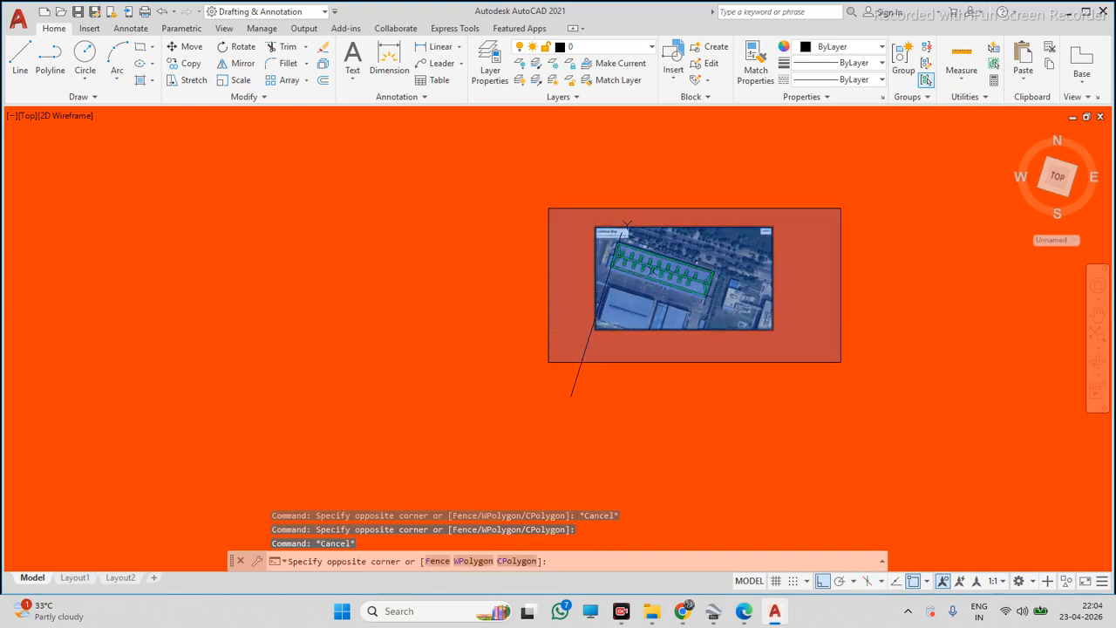
{"action": "left_click", "coordinate": [847, 357]}
{"action": "scroll", "coordinate": [614, 356], "scroll_direction": "up", "scroll_amount": 2}
{"action": "left_click", "coordinate": [581, 366]}
{"action": "left_click", "coordinate": [475, 367]}
{"action": "left_click", "coordinate": [590, 365], "text": "shift"}
{"action": "left_click", "coordinate": [517, 368], "text": "shift"}
{"action": "scroll", "coordinate": [635, 219], "scroll_direction": "up", "scroll_amount": 2}
{"action": "scroll", "coordinate": [567, 253], "scroll_direction": "down", "scroll_amount": 4}
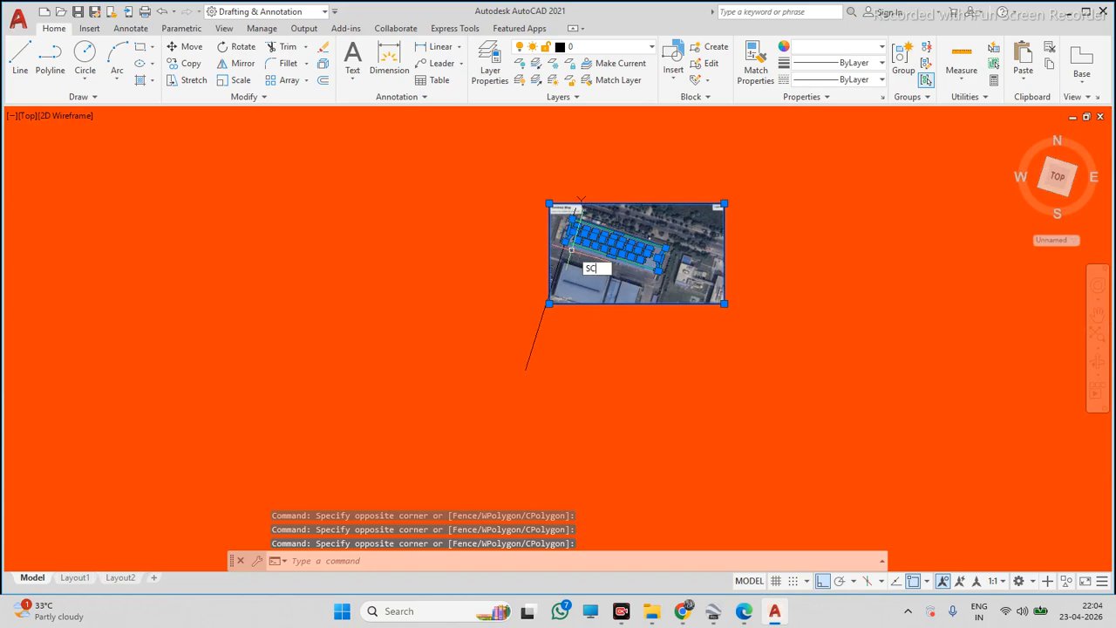
{"action": "key", "text": "Return"}
{"action": "scroll", "coordinate": [572, 240], "scroll_direction": "up", "scroll_amount": 4}
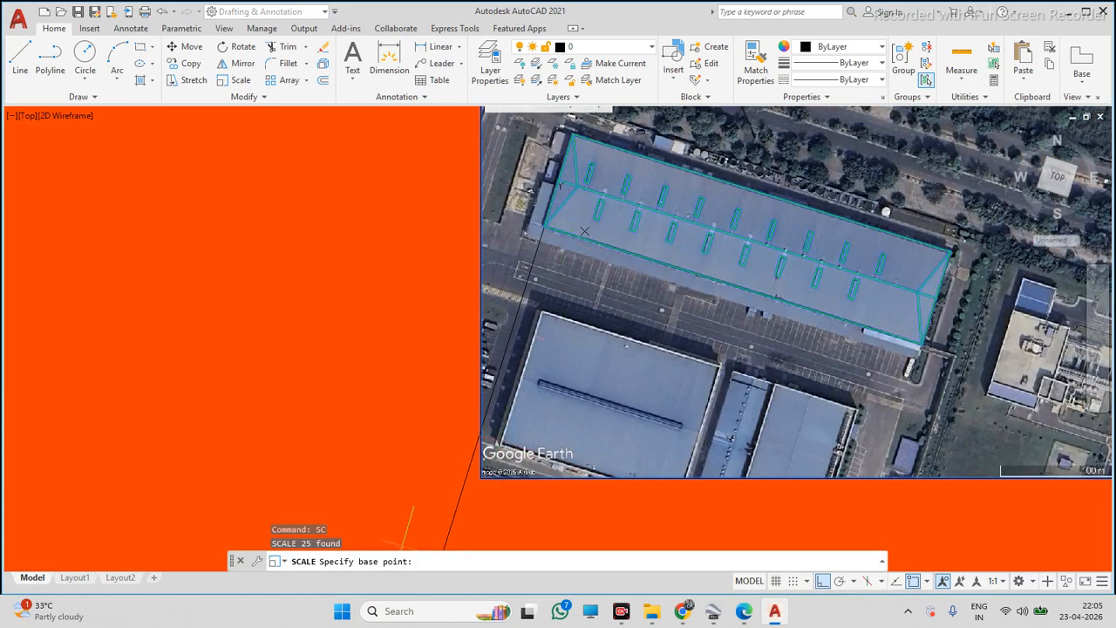
{"action": "scroll", "coordinate": [524, 248], "scroll_direction": "up", "scroll_amount": 5}
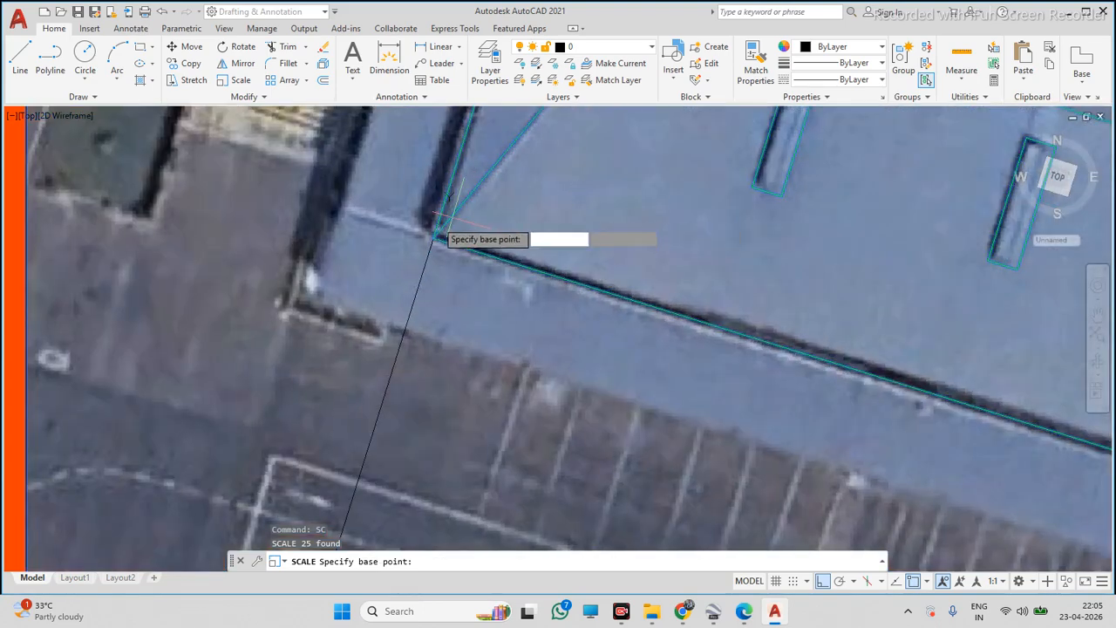
{"action": "scroll", "coordinate": [443, 267], "scroll_direction": "up", "scroll_amount": 4}
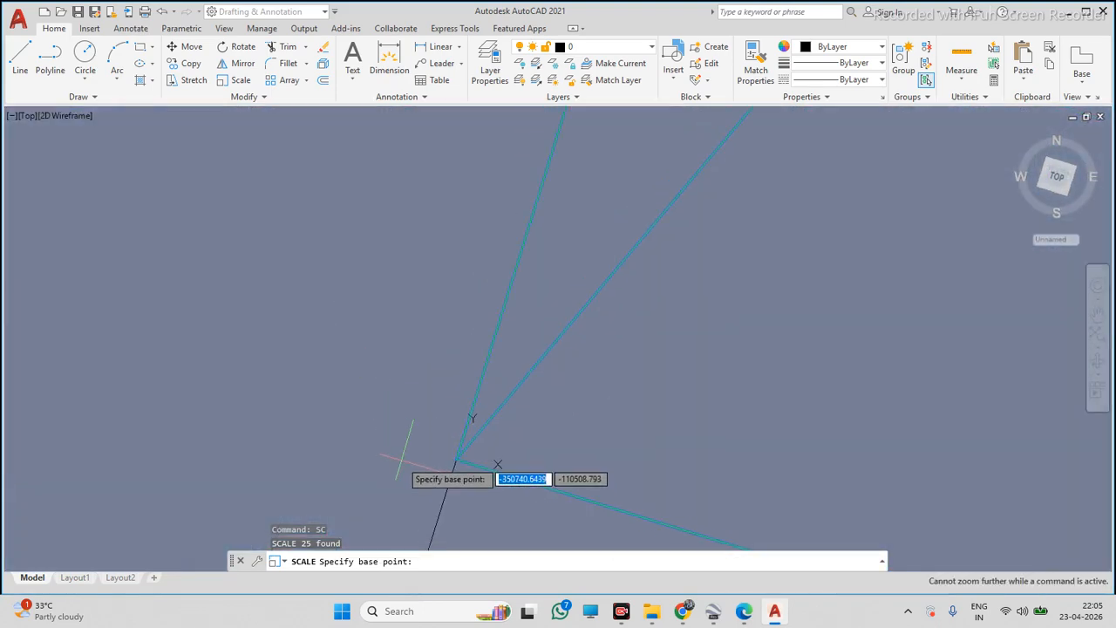
{"action": "left_click", "coordinate": [456, 458]}
{"action": "scroll", "coordinate": [463, 449], "scroll_direction": "down", "scroll_amount": 6}
{"action": "scroll", "coordinate": [471, 401], "scroll_direction": "up", "scroll_amount": 3}
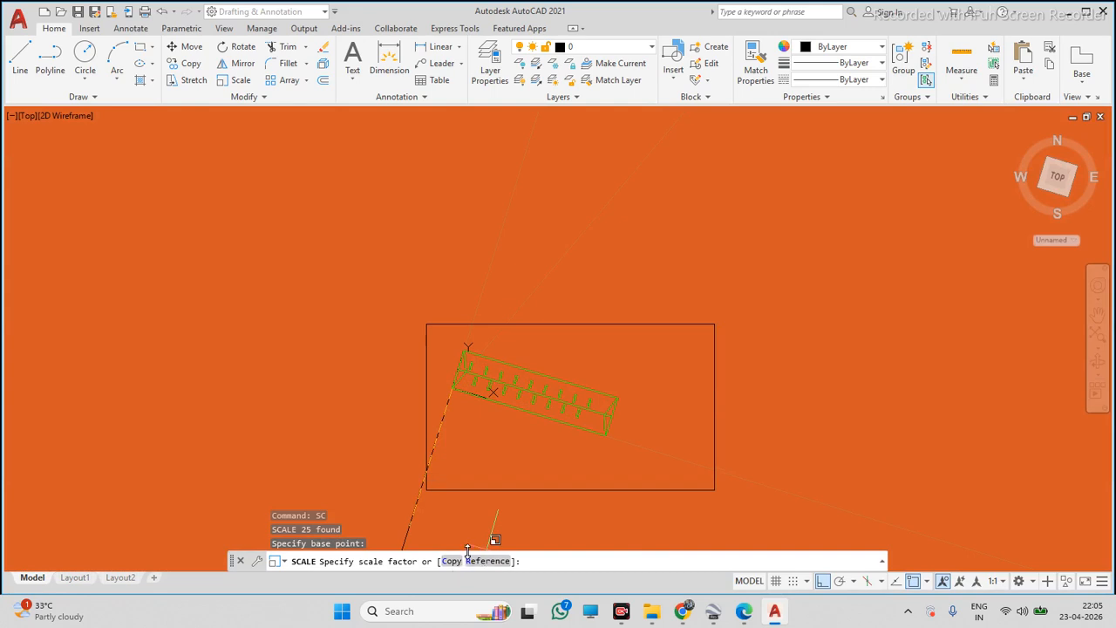
Use the Reference option, picking the ends of the 213-unit reference line, and pick the new length on screen
{"action": "key", "text": "Return"}
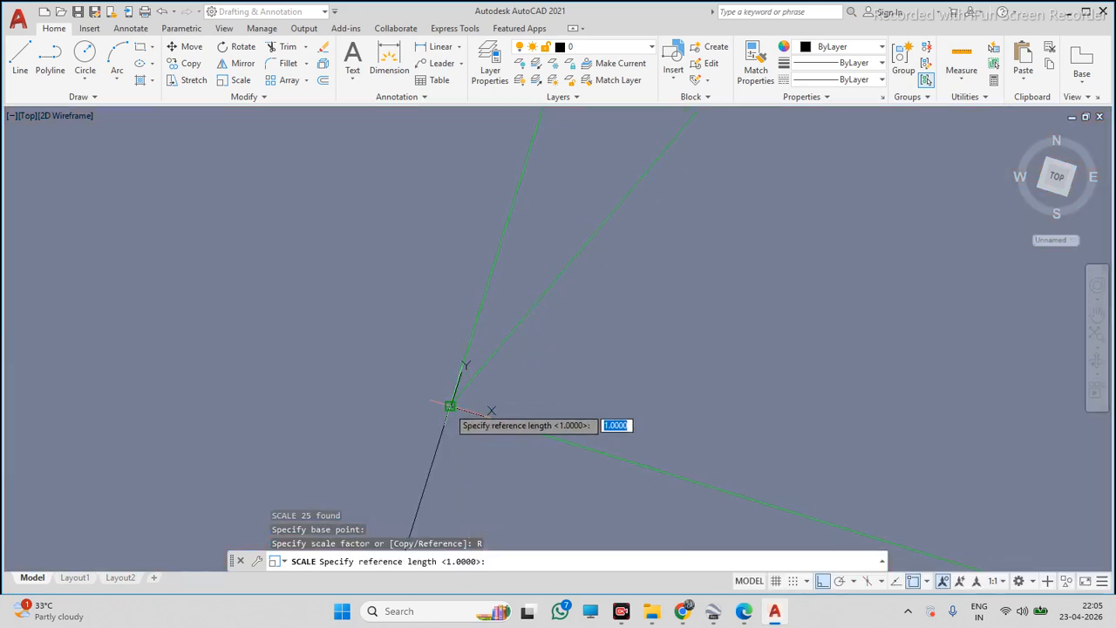
{"action": "scroll", "coordinate": [458, 400], "scroll_direction": "up", "scroll_amount": 1}
{"action": "left_click", "coordinate": [450, 405]}
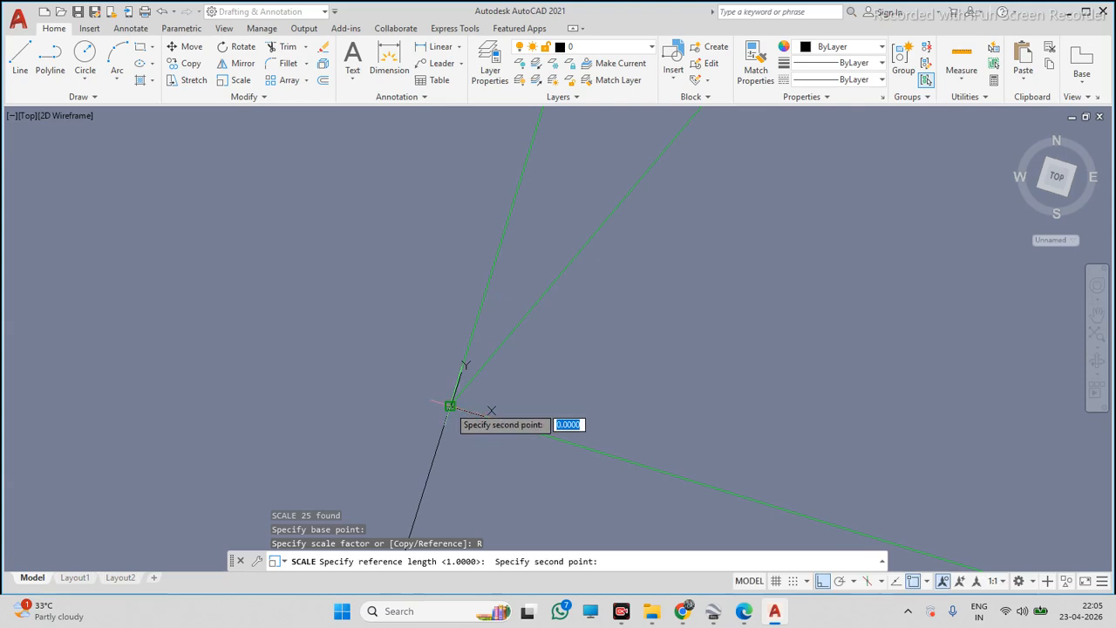
{"action": "scroll", "coordinate": [451, 406], "scroll_direction": "up", "scroll_amount": 1}
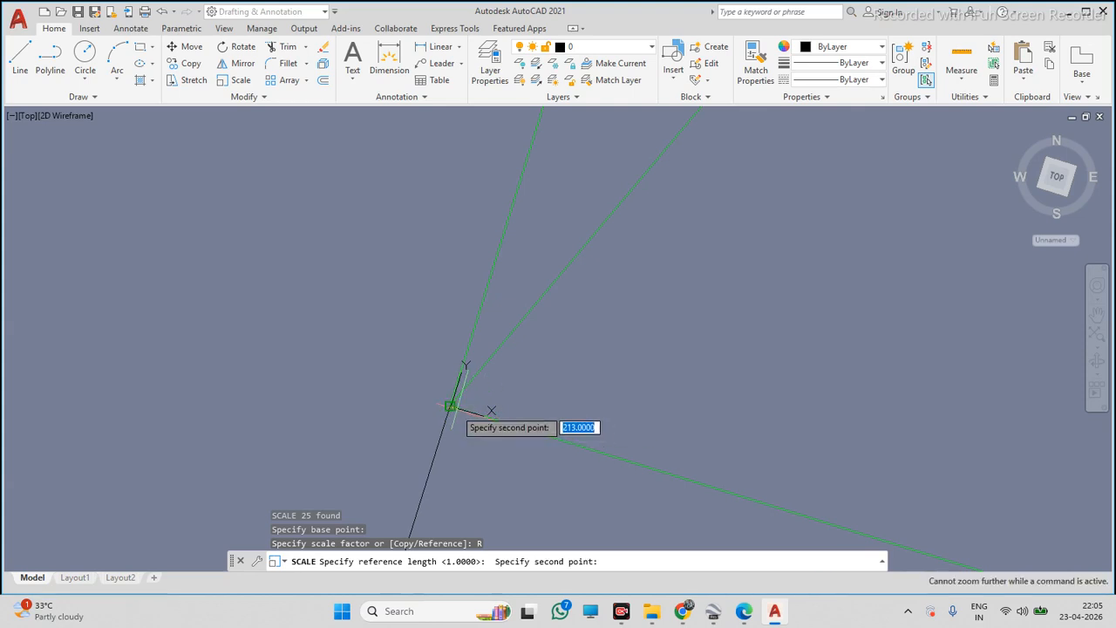
{"action": "left_click", "coordinate": [450, 405]}
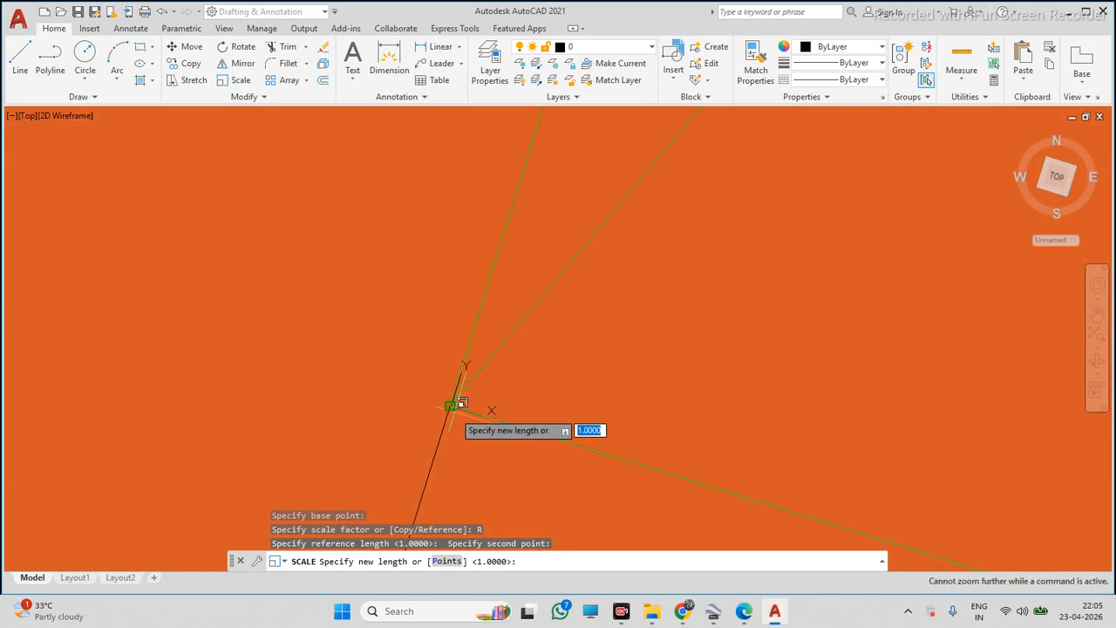
{"action": "scroll", "coordinate": [468, 409], "scroll_direction": "down", "scroll_amount": 10}
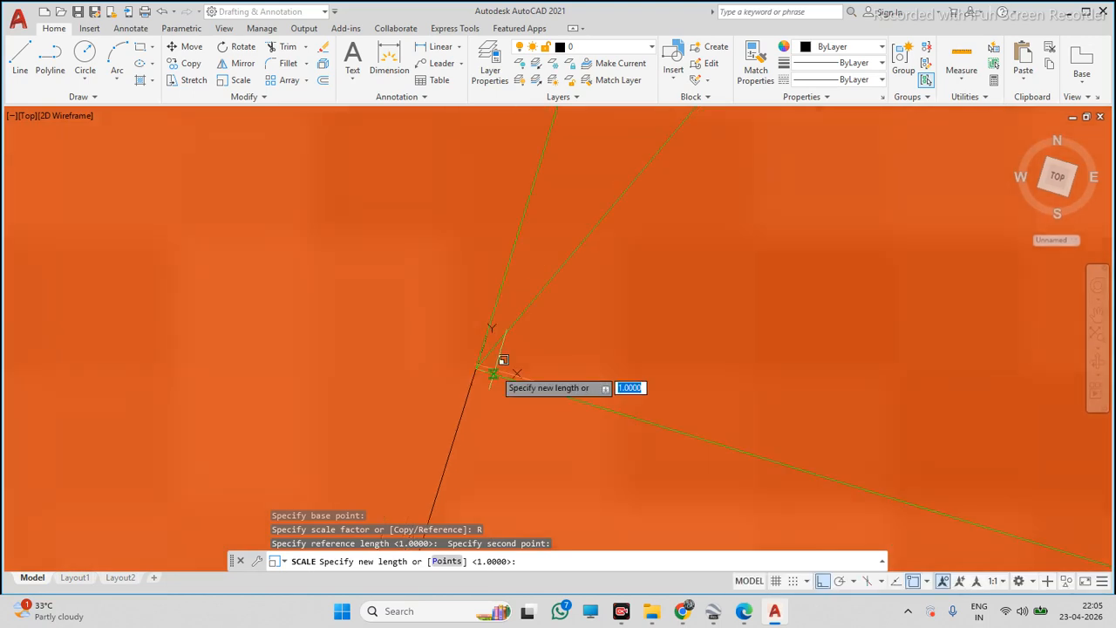
{"action": "scroll", "coordinate": [521, 375], "scroll_direction": "down", "scroll_amount": 4}
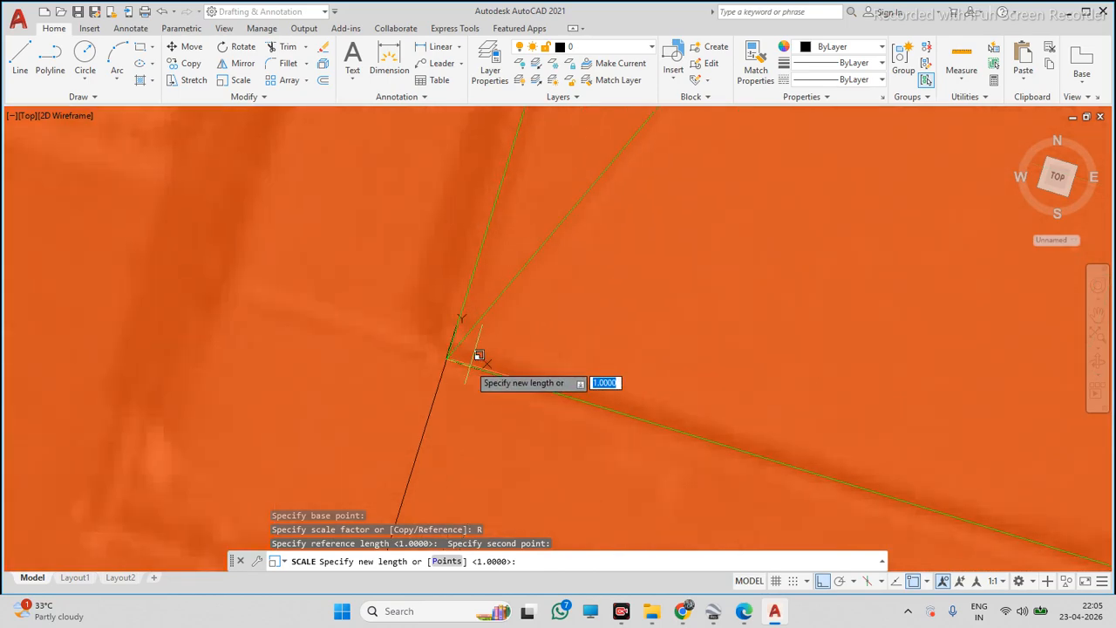
{"action": "left_click", "coordinate": [469, 364]}
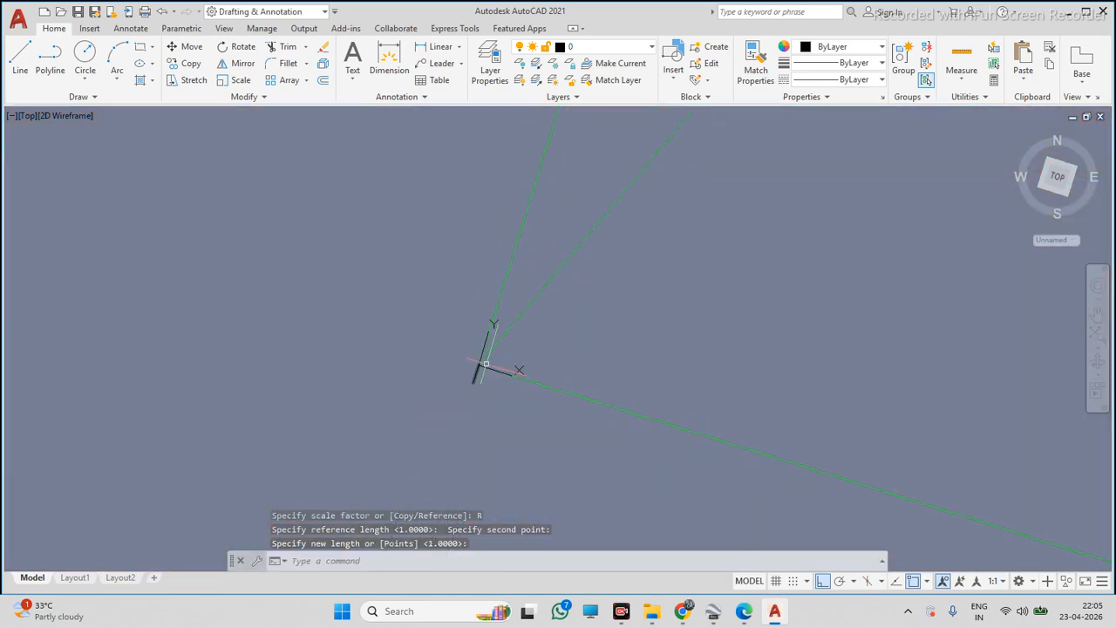
Try to scale the map and tracing again with the base point at the map's lower-left corner
{"action": "scroll", "coordinate": [479, 368], "scroll_direction": "up", "scroll_amount": 1}
{"action": "scroll", "coordinate": [667, 313], "scroll_direction": "down", "scroll_amount": 8}
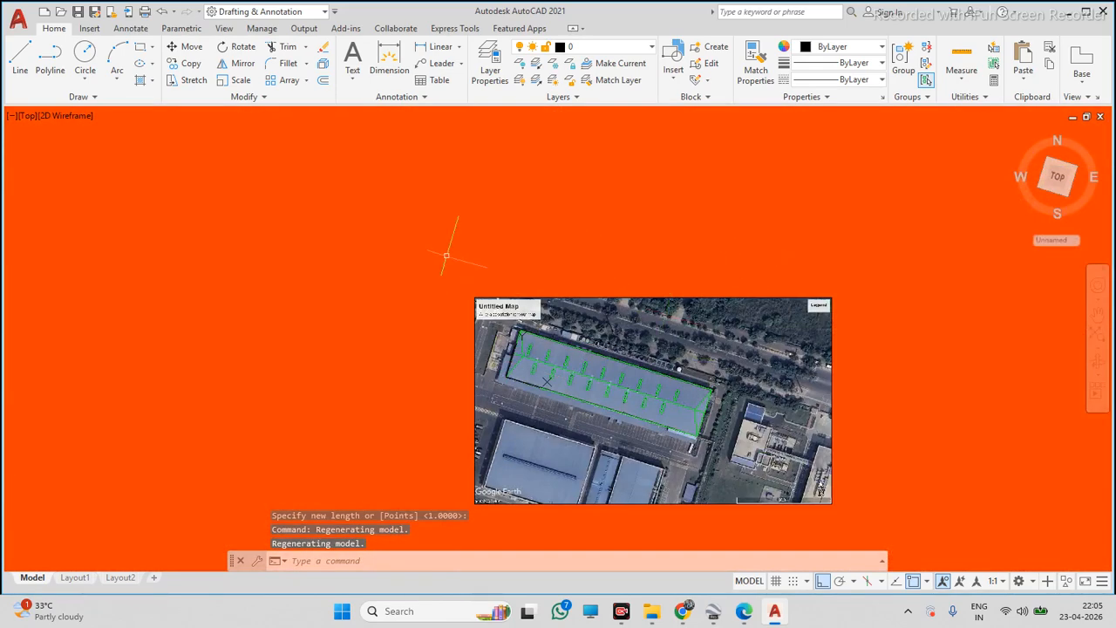
{"action": "left_click", "coordinate": [446, 255]}
{"action": "key", "text": "Escape"}
{"action": "scroll", "coordinate": [443, 270], "scroll_direction": "down", "scroll_amount": 2}
{"action": "left_click", "coordinate": [443, 268]}
{"action": "left_click", "coordinate": [765, 447]}
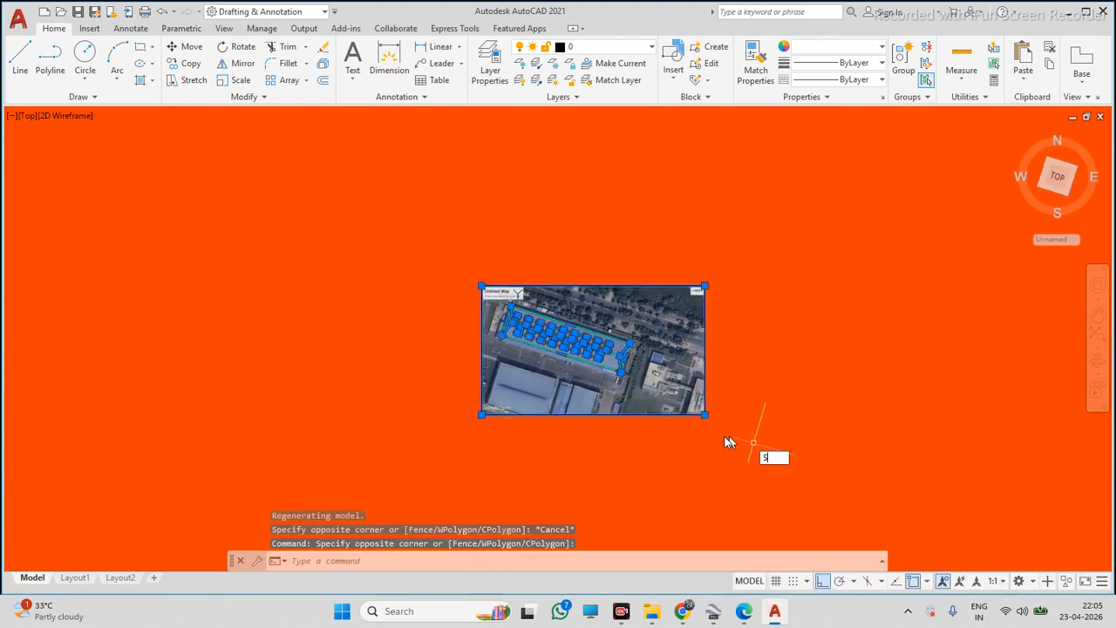
{"action": "key", "text": "Return"}
{"action": "left_click", "coordinate": [481, 414]}
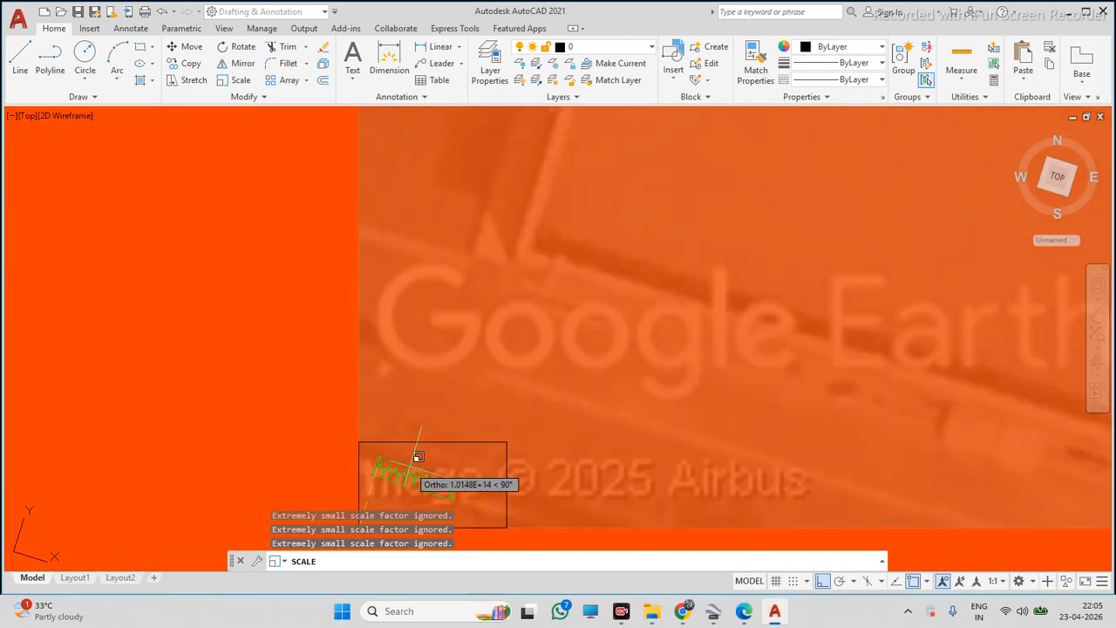
{"action": "left_click", "coordinate": [447, 410]}
{"action": "scroll", "coordinate": [493, 362], "scroll_direction": "down", "scroll_amount": 8}
{"action": "scroll", "coordinate": [480, 379], "scroll_direction": "up", "scroll_amount": 10}
{"action": "scroll", "coordinate": [519, 295], "scroll_direction": "up", "scroll_amount": 4}
Draw a polyline from the roof's western corner out to a point right of the map
{"action": "left_click", "coordinate": [61, 66]}
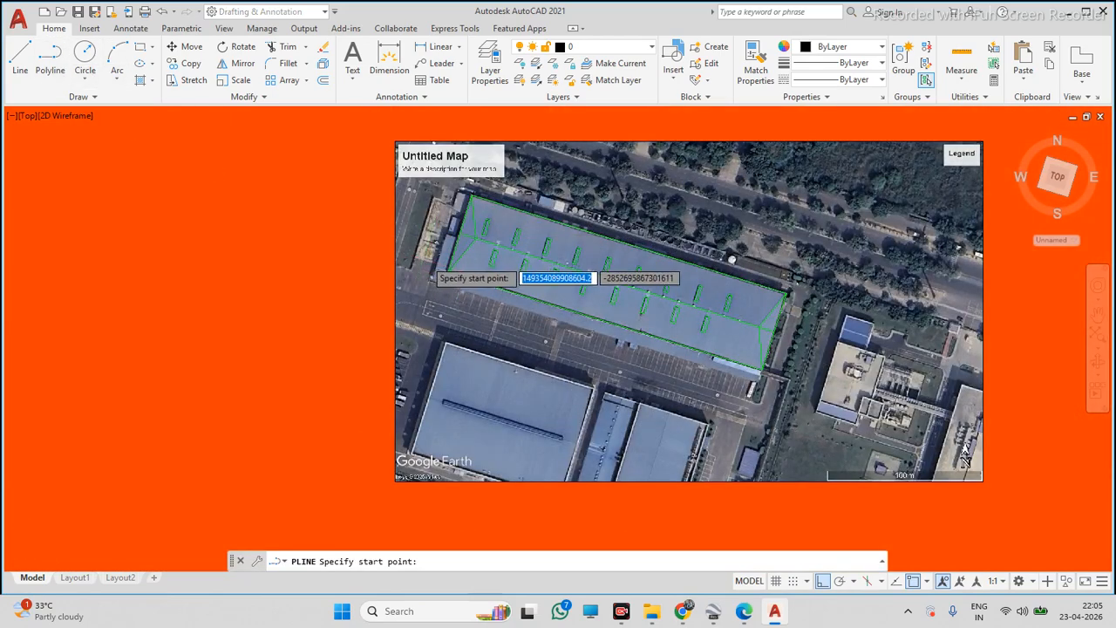
{"action": "scroll", "coordinate": [523, 314], "scroll_direction": "up", "scroll_amount": 6}
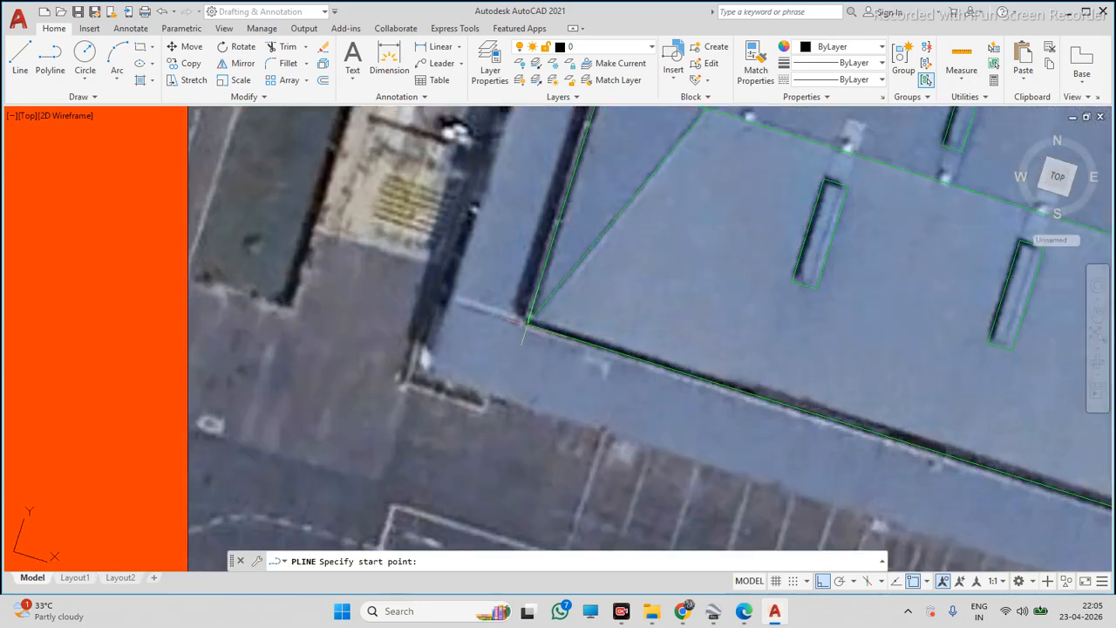
{"action": "left_click", "coordinate": [526, 317]}
{"action": "scroll", "coordinate": [523, 316], "scroll_direction": "down", "scroll_amount": 10}
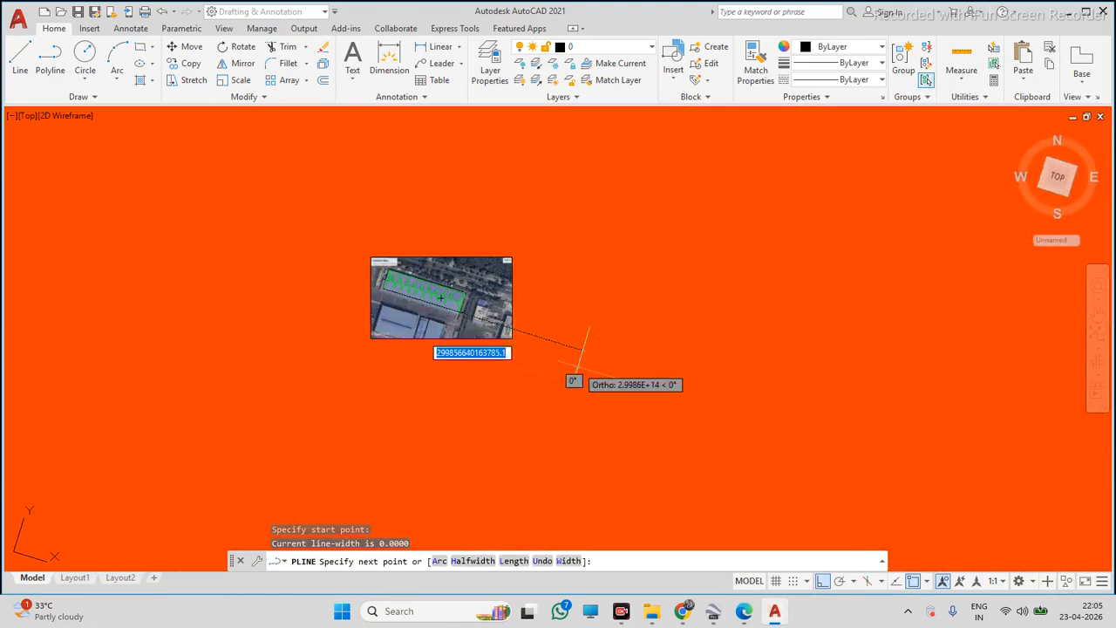
{"action": "left_click", "coordinate": [621, 359]}
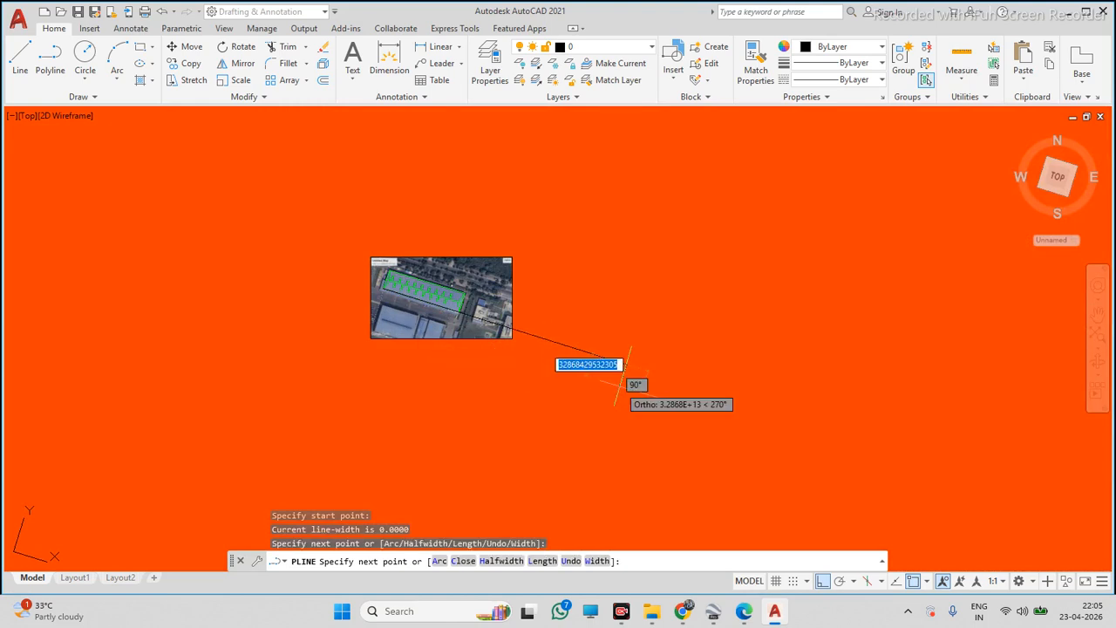
{"action": "key", "text": "Escape"}
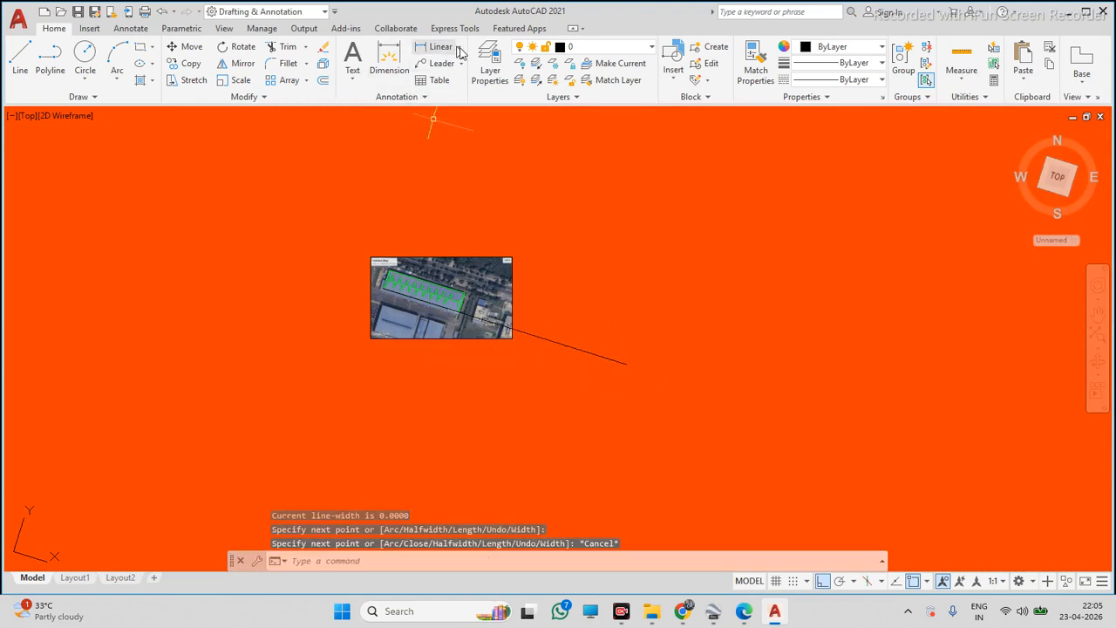
Add a linear dimension between the new polyline's two ends
{"action": "left_click", "coordinate": [462, 54]}
{"action": "left_click", "coordinate": [445, 93]}
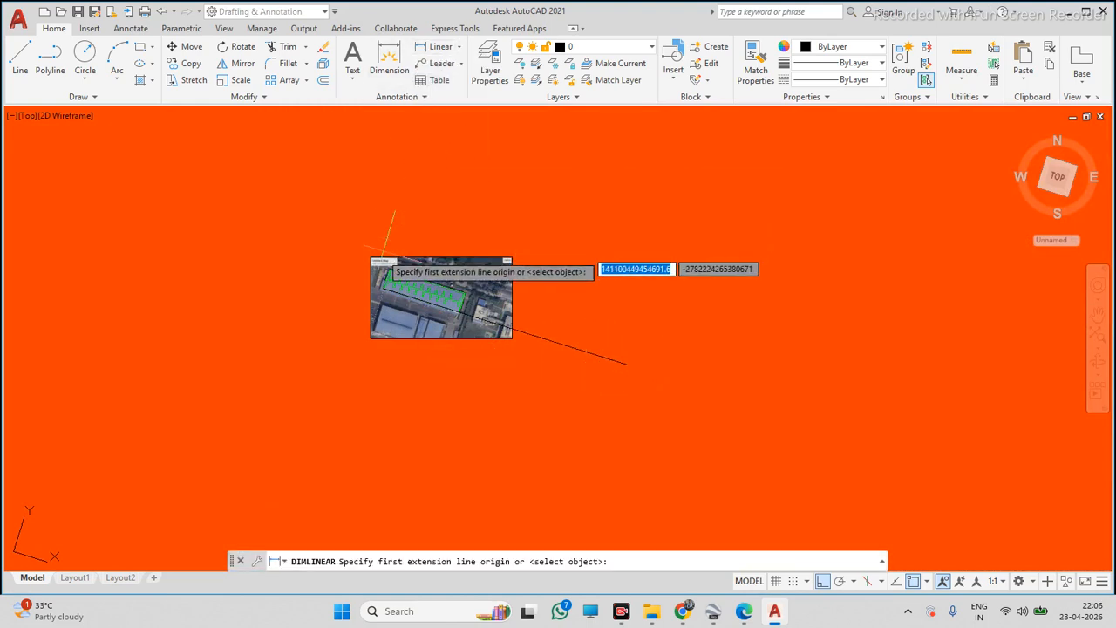
{"action": "left_click", "coordinate": [377, 292]}
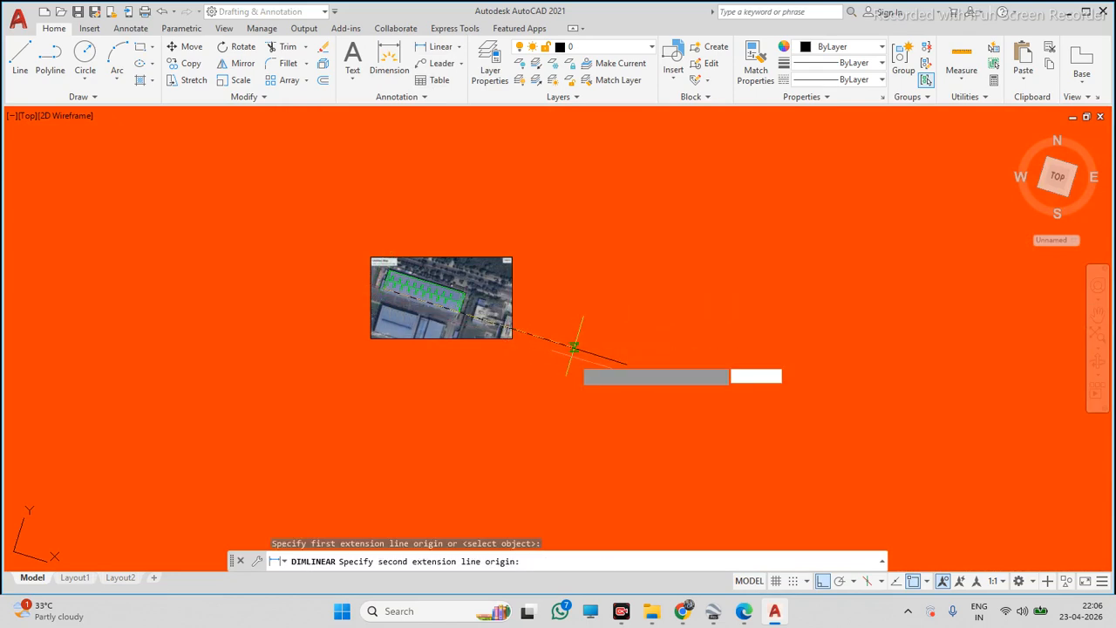
{"action": "left_click", "coordinate": [624, 363]}
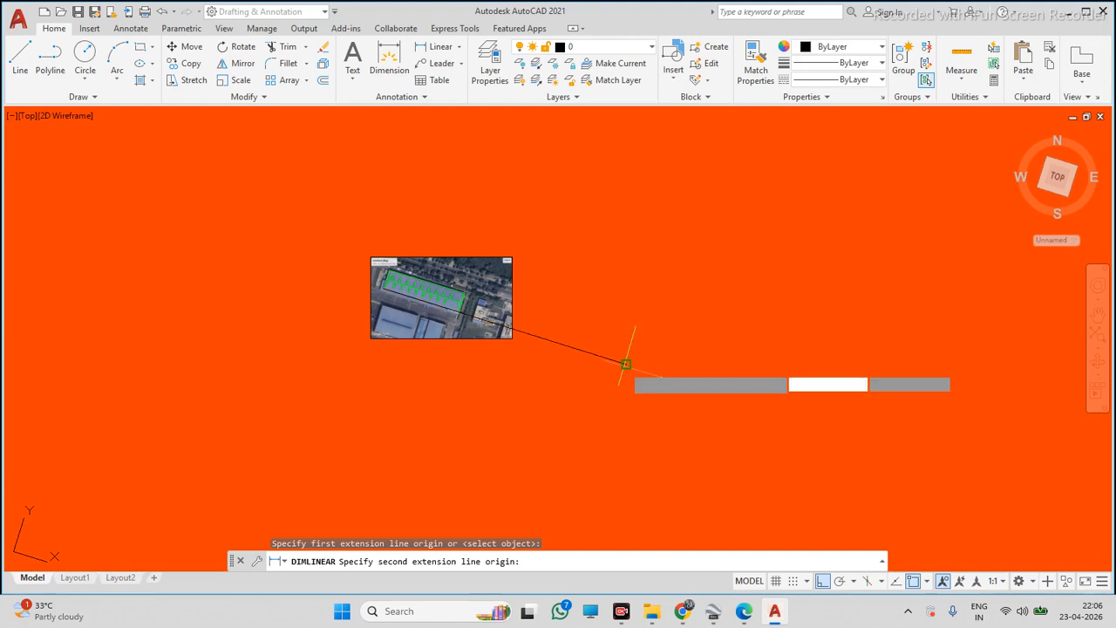
{"action": "left_click", "coordinate": [581, 403]}
Delete the linear dimension and the polyline drawn beside the map
{"action": "scroll", "coordinate": [486, 409], "scroll_direction": "up", "scroll_amount": 5}
{"action": "left_click", "coordinate": [493, 303]}
{"action": "left_click", "coordinate": [393, 372]}
{"action": "scroll", "coordinate": [438, 360], "scroll_direction": "up", "scroll_amount": 4}
{"action": "scroll", "coordinate": [451, 273], "scroll_direction": "up", "scroll_amount": 4}
{"action": "scroll", "coordinate": [496, 256], "scroll_direction": "up", "scroll_amount": 10}
{"action": "scroll", "coordinate": [446, 384], "scroll_direction": "down", "scroll_amount": 5}
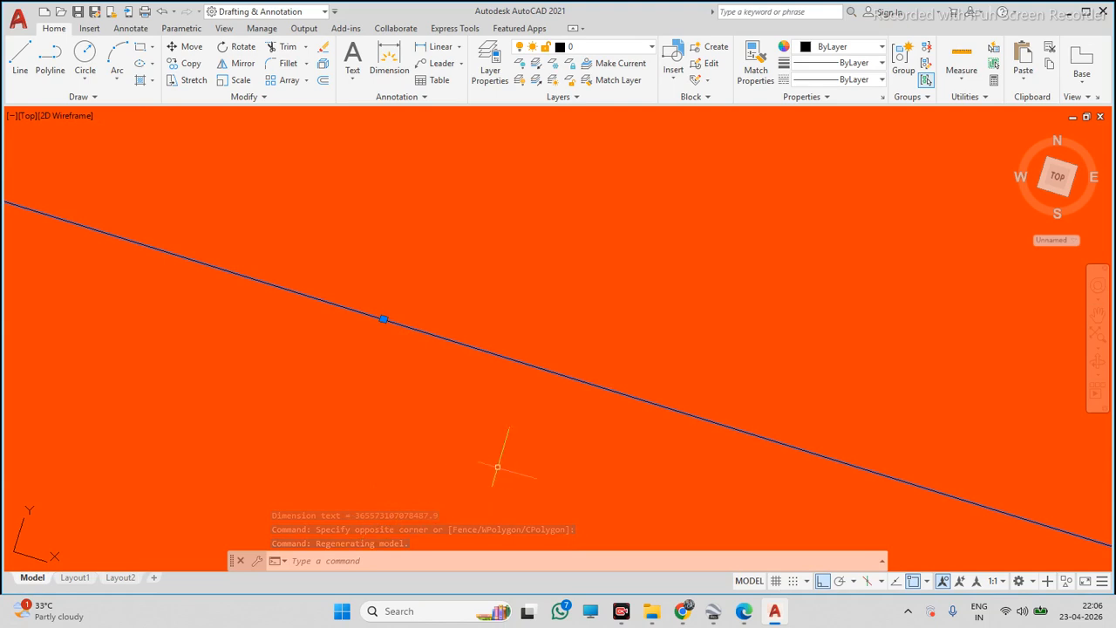
{"action": "scroll", "coordinate": [531, 449], "scroll_direction": "down", "scroll_amount": 5}
{"action": "key", "text": "Escape"}
{"action": "left_click", "coordinate": [570, 389]}
{"action": "left_click", "coordinate": [529, 432]}
{"action": "key", "text": "Delete"}
{"action": "scroll", "coordinate": [502, 434], "scroll_direction": "down", "scroll_amount": 5}
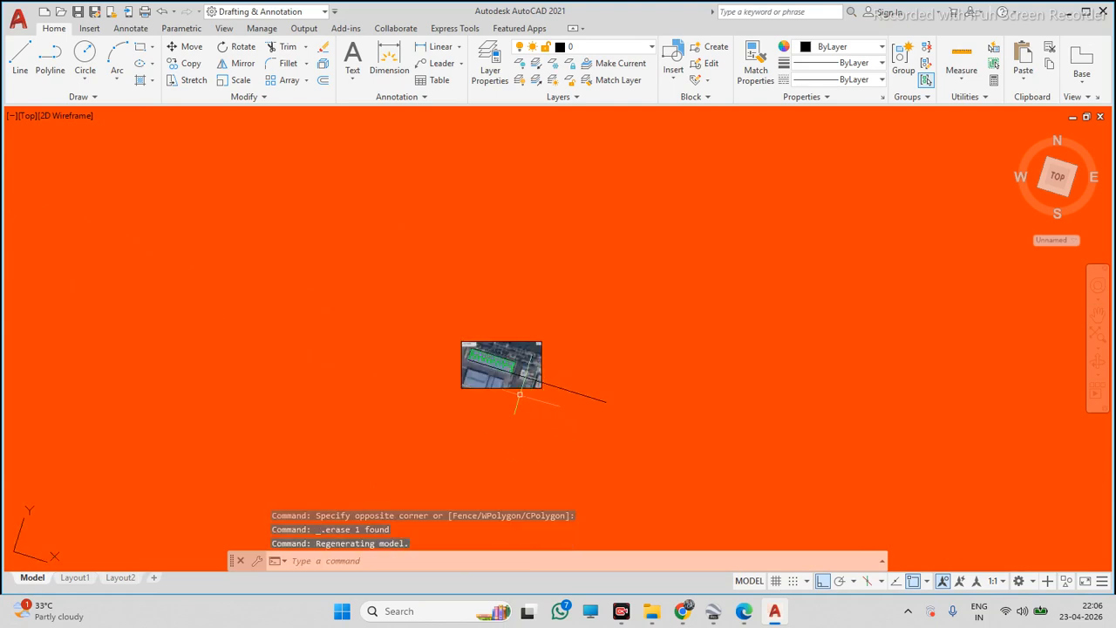
{"action": "left_click", "coordinate": [561, 406]}
{"action": "key", "text": "Delete"}
Select the map and tracing once more and attempt a Scale from the image's lower-left corner
{"action": "left_click", "coordinate": [451, 330]}
{"action": "left_click", "coordinate": [571, 398]}
{"action": "type", "text": "sc"}
{"action": "key", "text": "Return"}
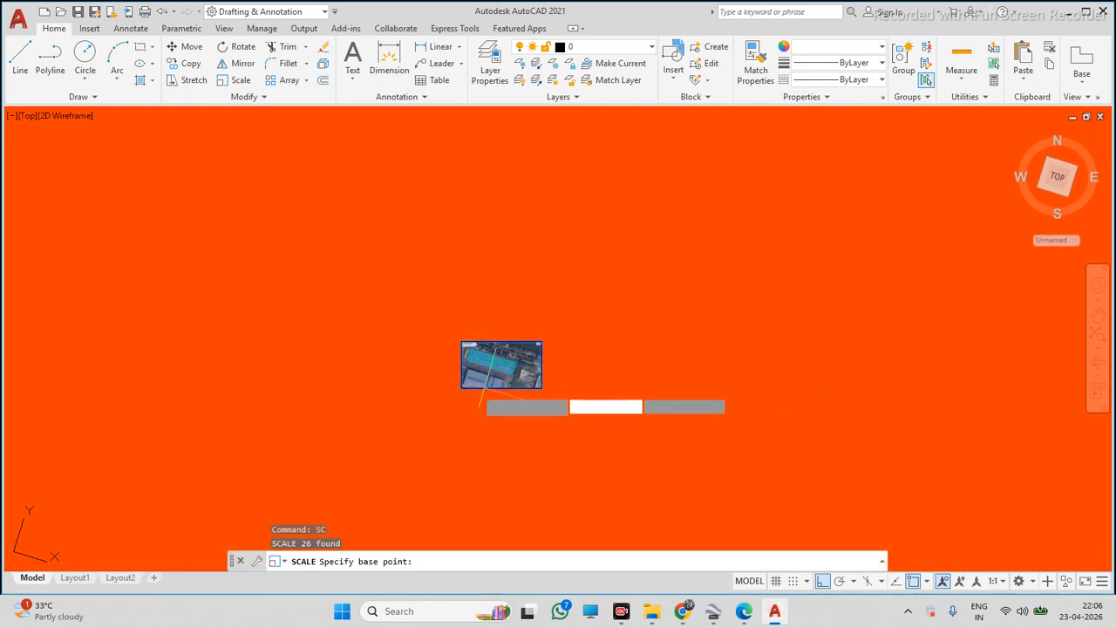
{"action": "left_click", "coordinate": [461, 388]}
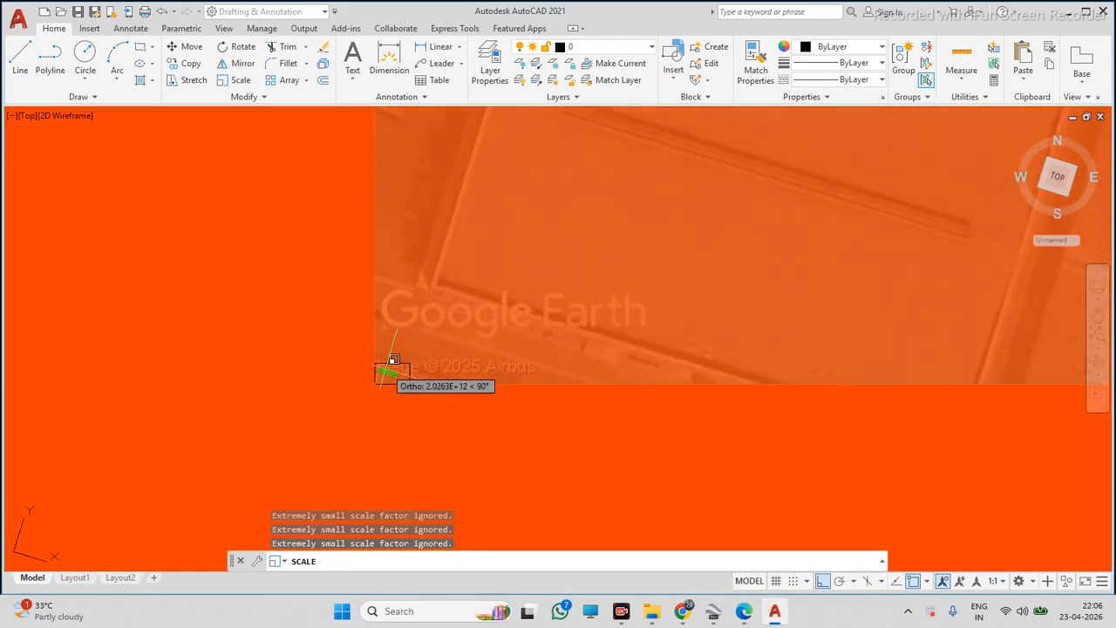
{"action": "scroll", "coordinate": [386, 371], "scroll_direction": "up", "scroll_amount": 5}
{"action": "scroll", "coordinate": [356, 410], "scroll_direction": "down", "scroll_amount": 5}
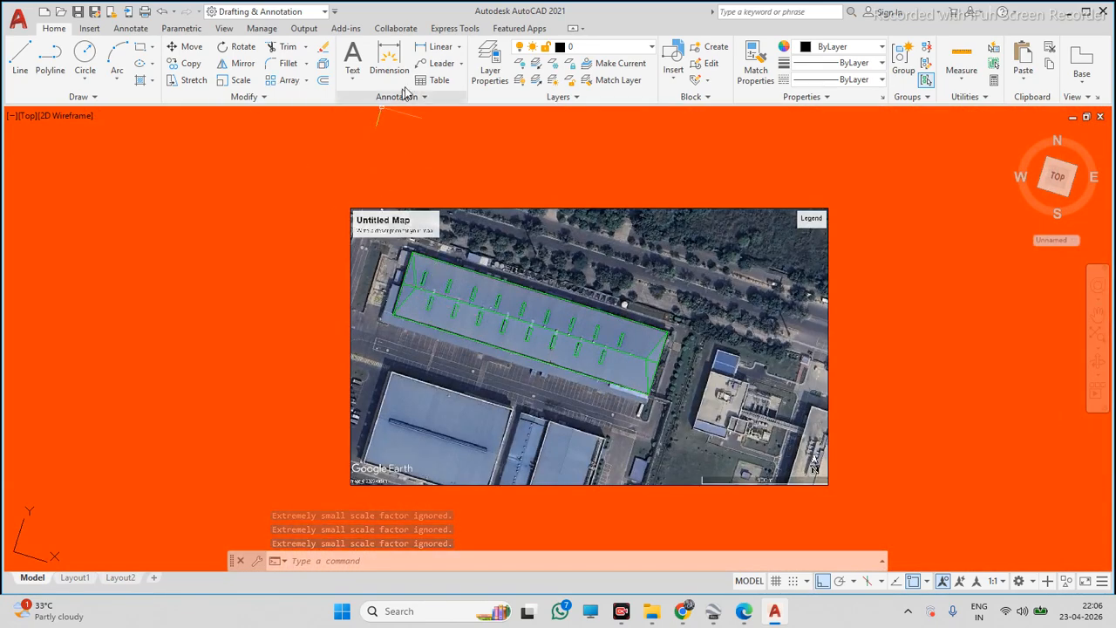
Add an aligned dimension along the roof's northern edge between its western and eastern corners
{"action": "left_click", "coordinate": [454, 47]}
{"action": "left_click", "coordinate": [460, 47]}
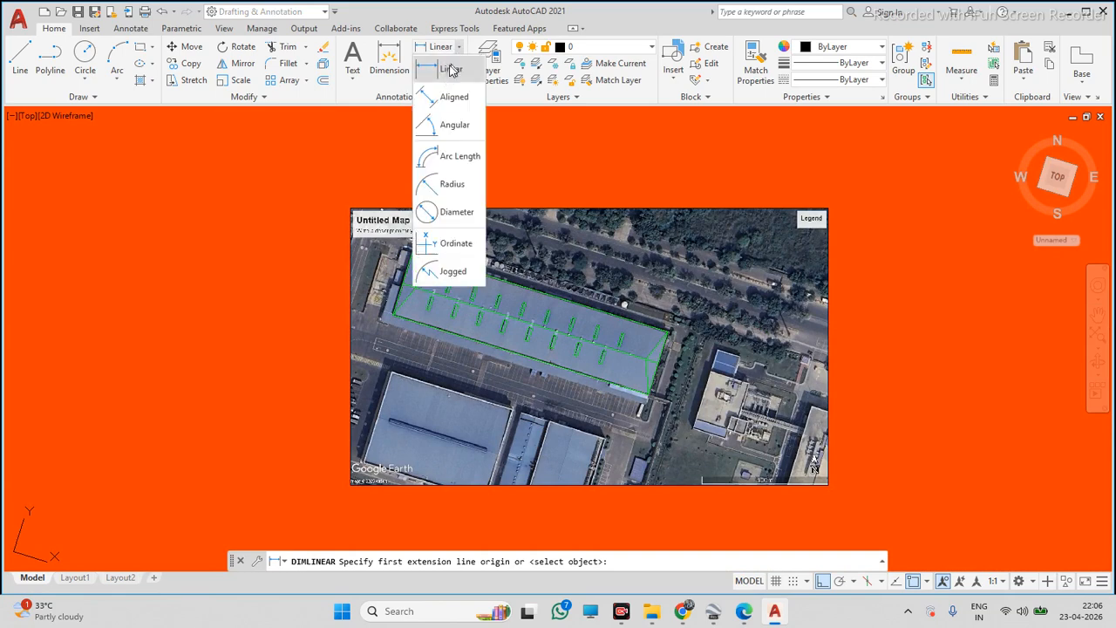
{"action": "left_click", "coordinate": [447, 65]}
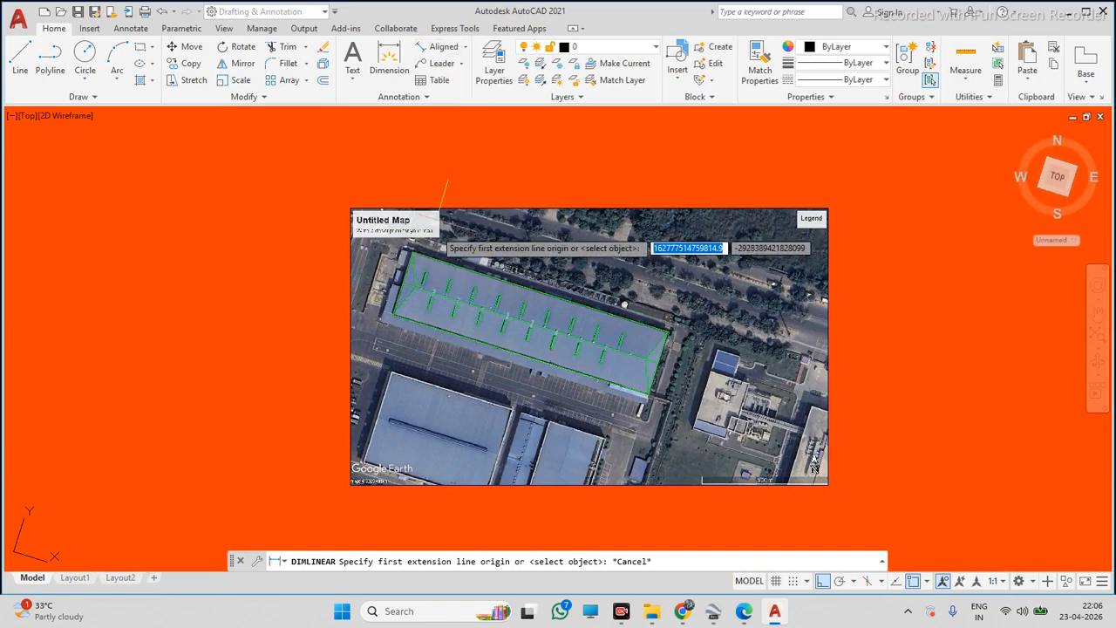
{"action": "left_click", "coordinate": [467, 47]}
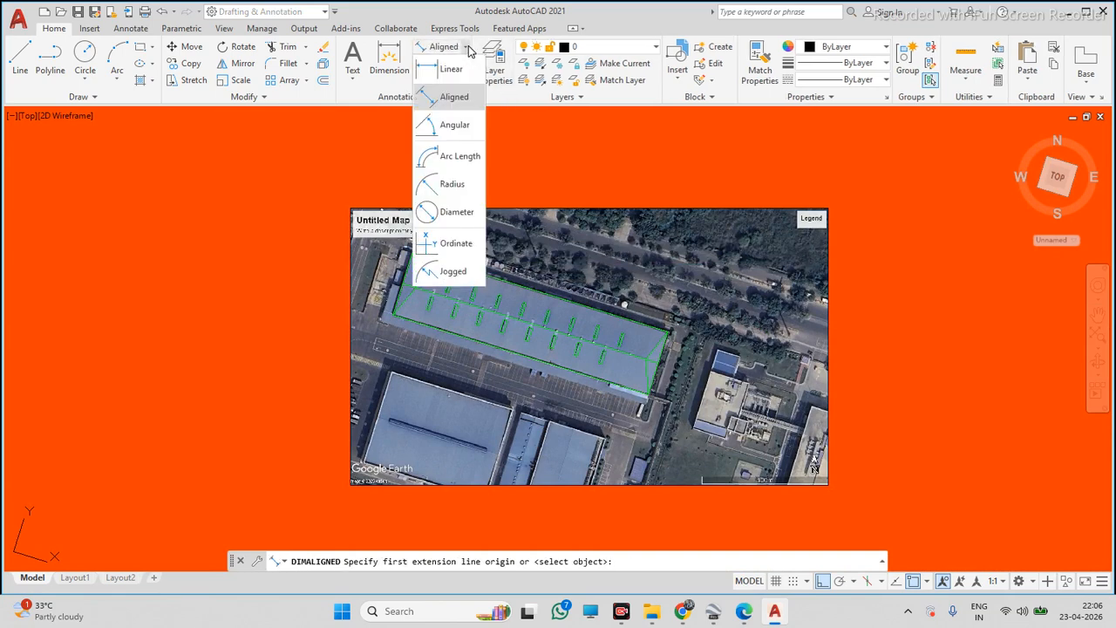
{"action": "left_click", "coordinate": [467, 97]}
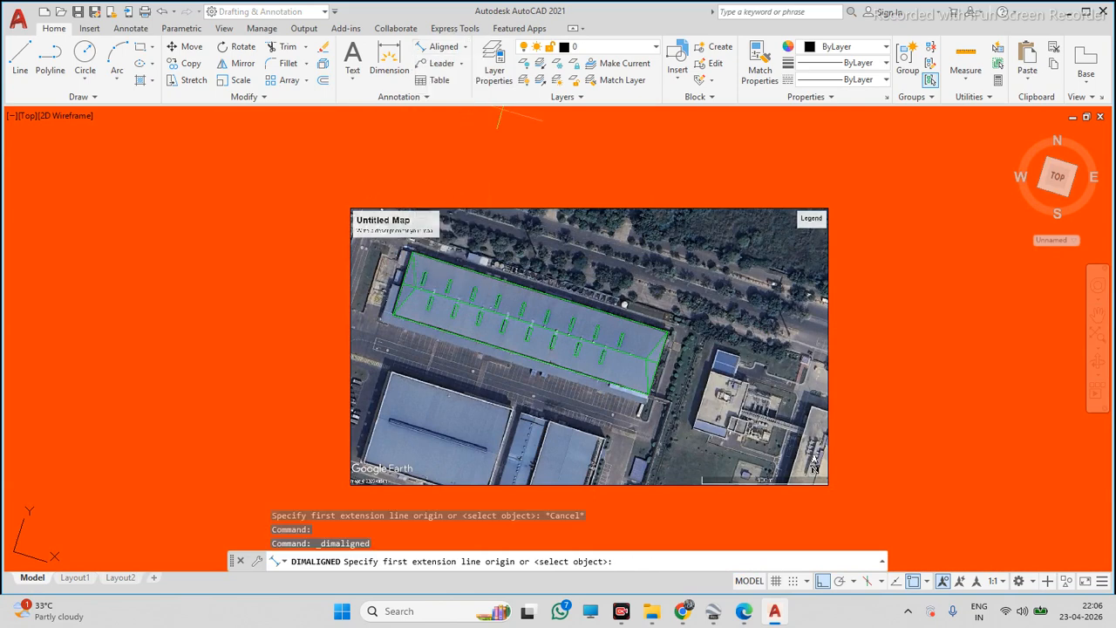
{"action": "left_click", "coordinate": [411, 252]}
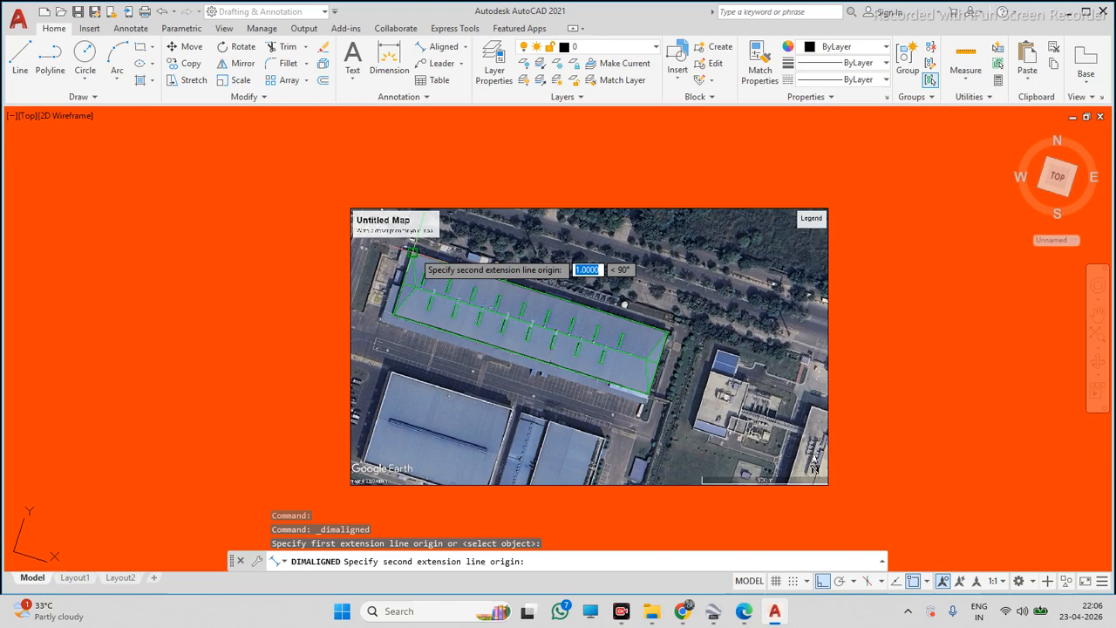
{"action": "left_click", "coordinate": [667, 333]}
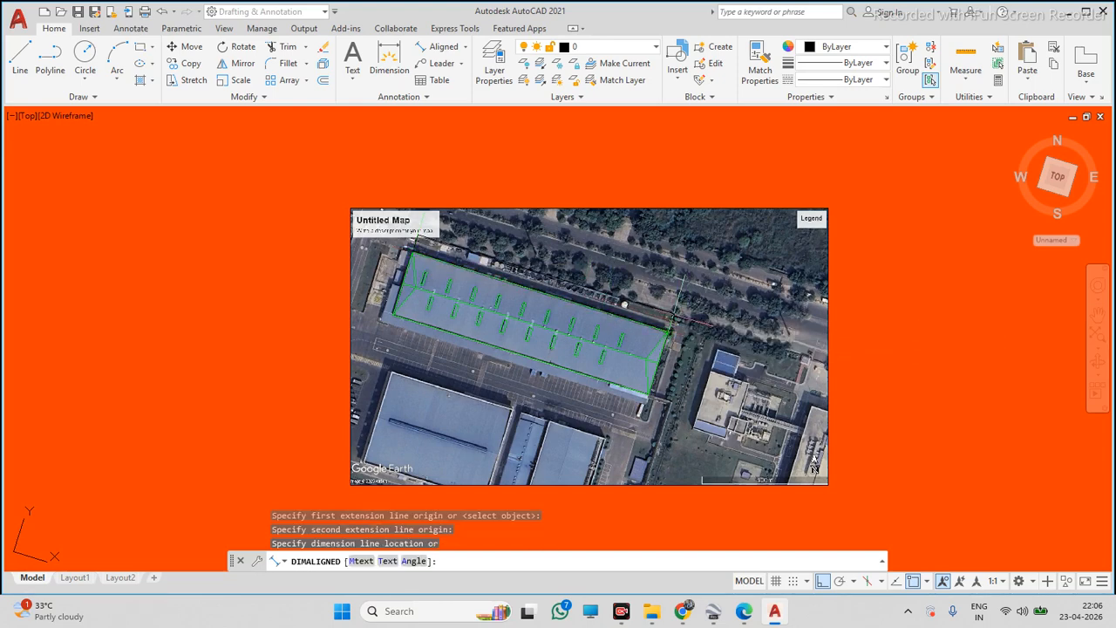
{"action": "left_click", "coordinate": [639, 138]}
Delete the aligned dimension
{"action": "scroll", "coordinate": [632, 144], "scroll_direction": "up", "scroll_amount": 6}
{"action": "left_click", "coordinate": [630, 162]}
{"action": "left_click", "coordinate": [615, 187]}
{"action": "scroll", "coordinate": [491, 139], "scroll_direction": "down", "scroll_amount": 3}
{"action": "key", "text": "Escape"}
{"action": "left_click", "coordinate": [454, 297]}
{"action": "key", "text": "Delete"}
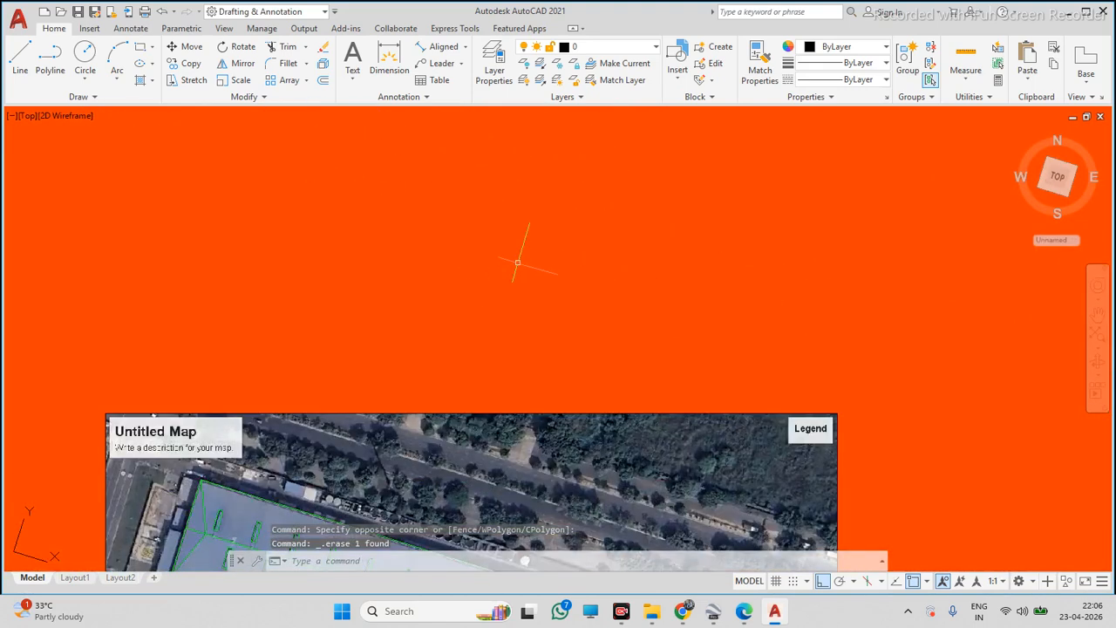
Scale the map and tracing by 0.001 about the image's lower-left corner
{"action": "left_click", "coordinate": [460, 255]}
{"action": "left_click", "coordinate": [593, 337]}
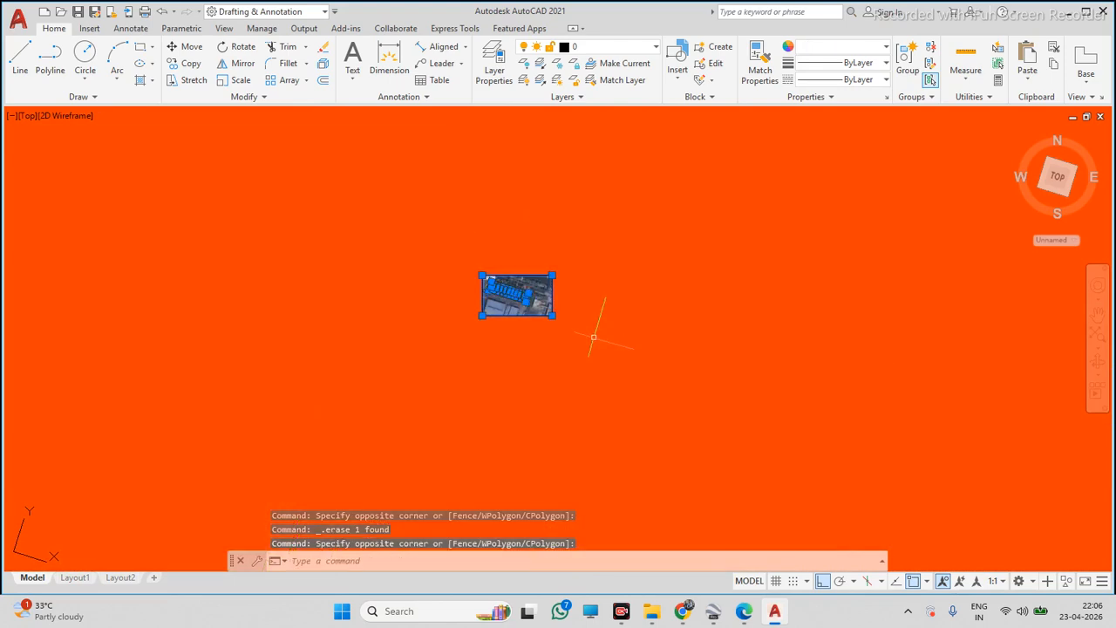
{"action": "type", "text": "sc"}
{"action": "key", "text": "space"}
{"action": "left_click", "coordinate": [482, 315]}
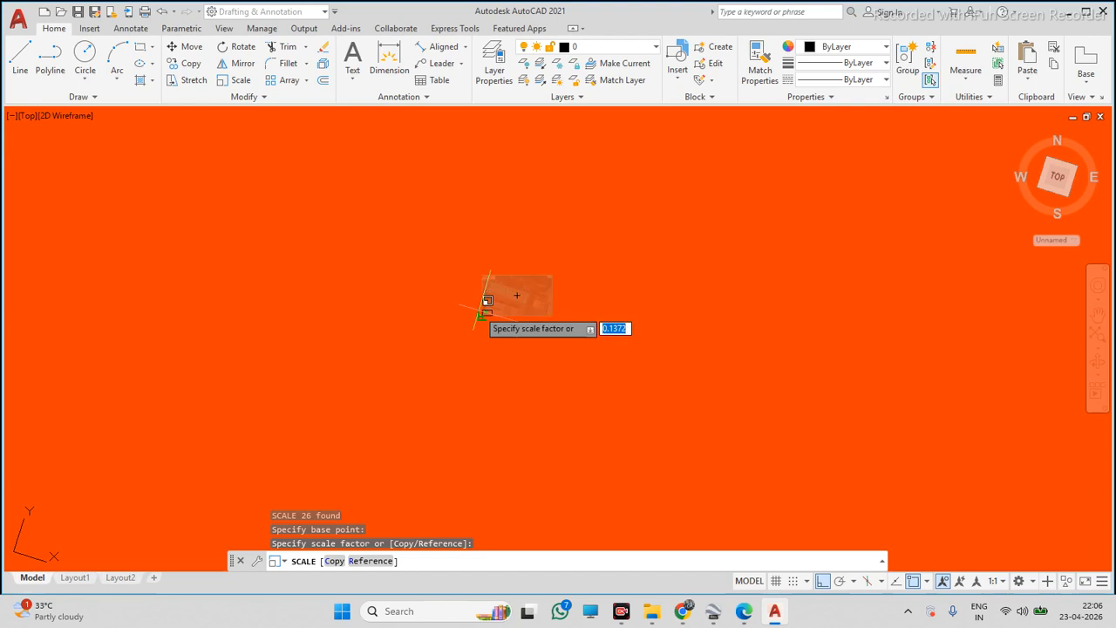
{"action": "scroll", "coordinate": [494, 315], "scroll_direction": "up", "scroll_amount": 8}
{"action": "scroll", "coordinate": [441, 306], "scroll_direction": "up", "scroll_amount": 10}
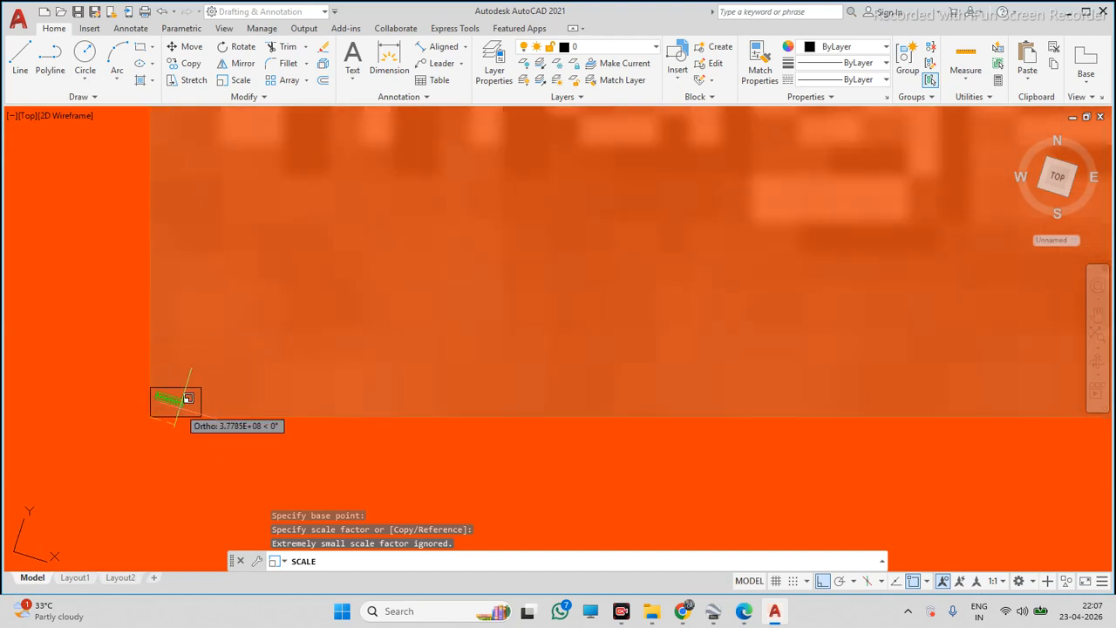
{"action": "type", "text": "1"}
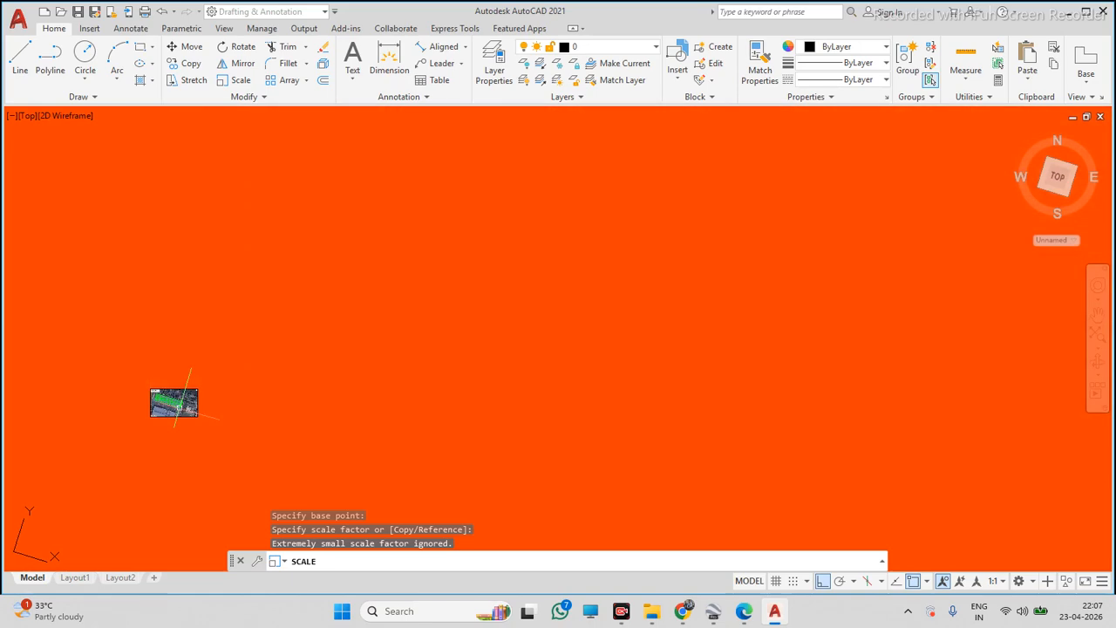
{"action": "key", "text": "Return"}
{"action": "scroll", "coordinate": [165, 408], "scroll_direction": "up", "scroll_amount": 8}
{"action": "scroll", "coordinate": [149, 413], "scroll_direction": "up", "scroll_amount": 2}
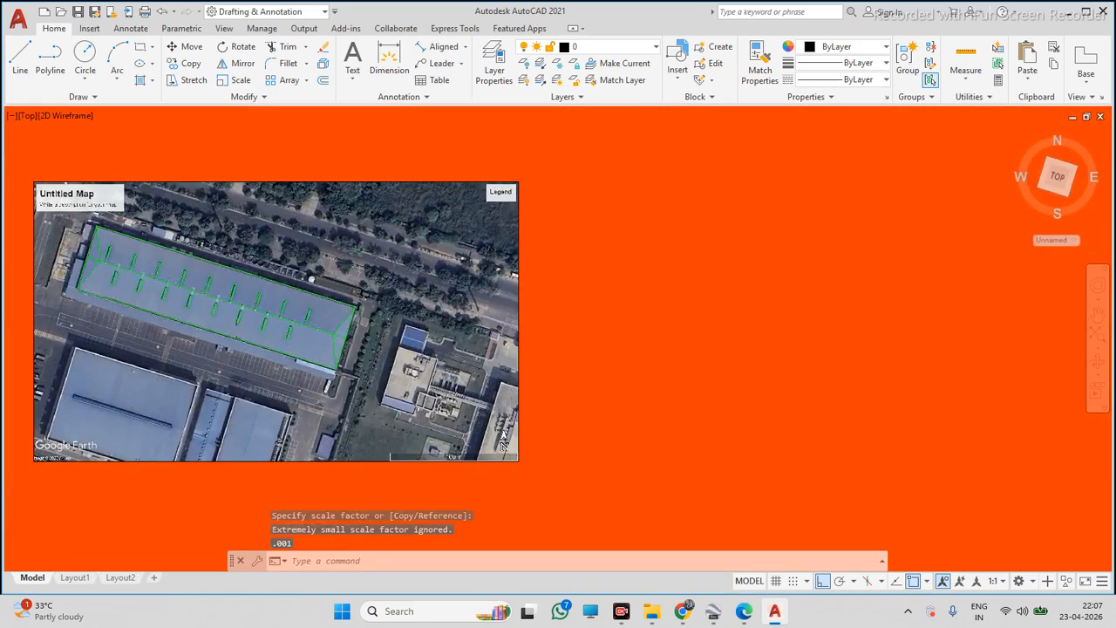
{"action": "scroll", "coordinate": [354, 341], "scroll_direction": "down", "scroll_amount": 4}
{"action": "left_click", "coordinate": [418, 50]}
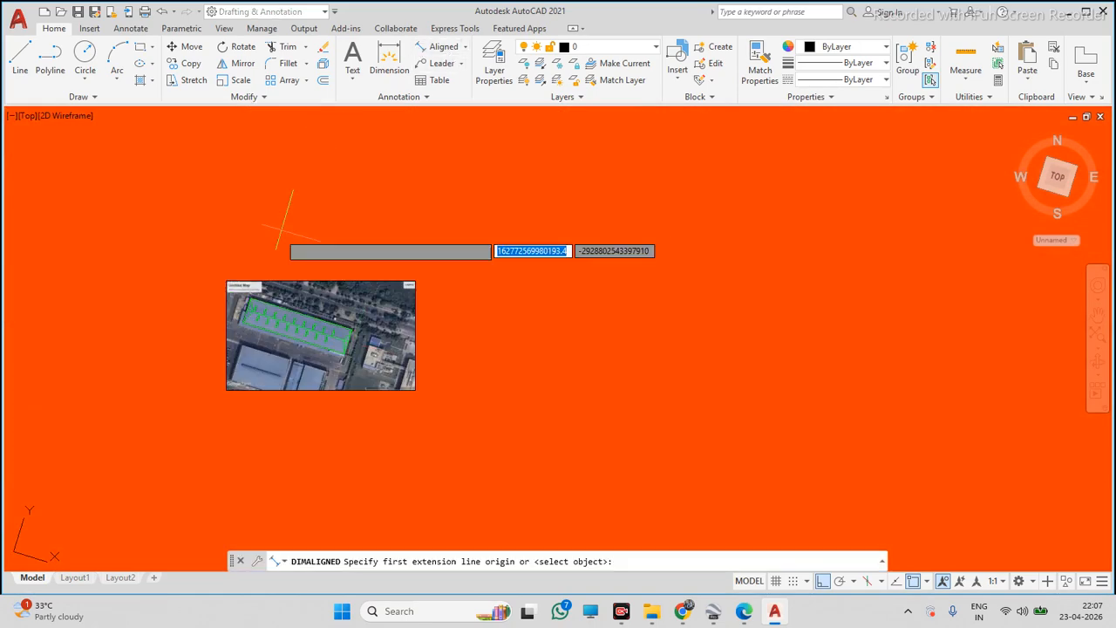
{"action": "left_click", "coordinate": [356, 255]}
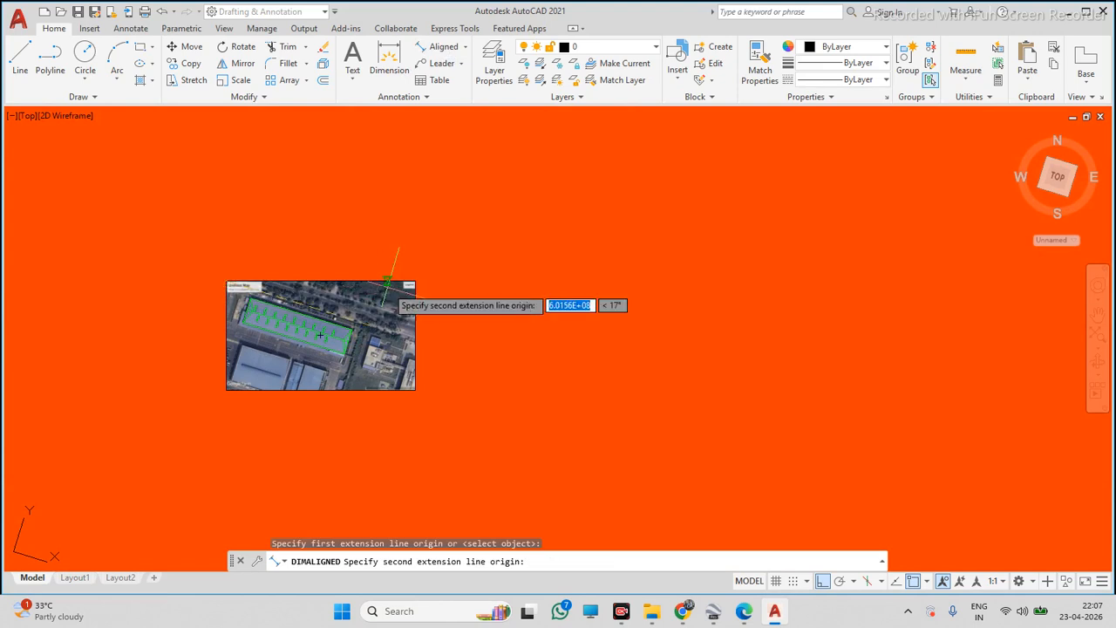
{"action": "key", "text": "Escape"}
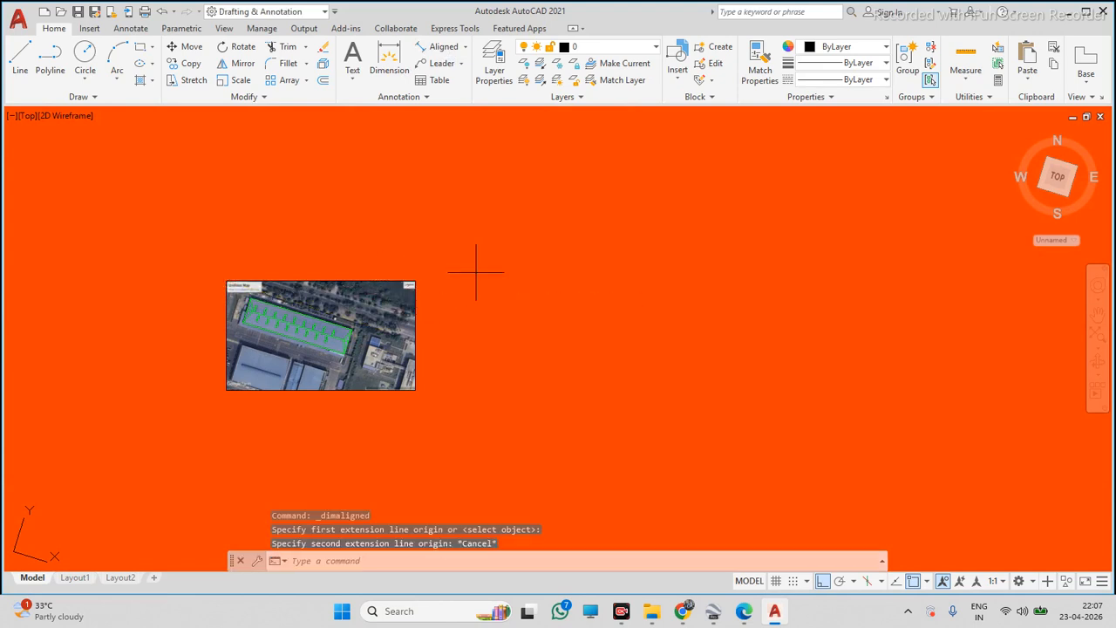
Scale the map and tracing again from the image's lower-left corner, setting the factor by picking a point
{"action": "left_click", "coordinate": [475, 273]}
{"action": "left_click", "coordinate": [194, 421]}
{"action": "type", "text": "S"}
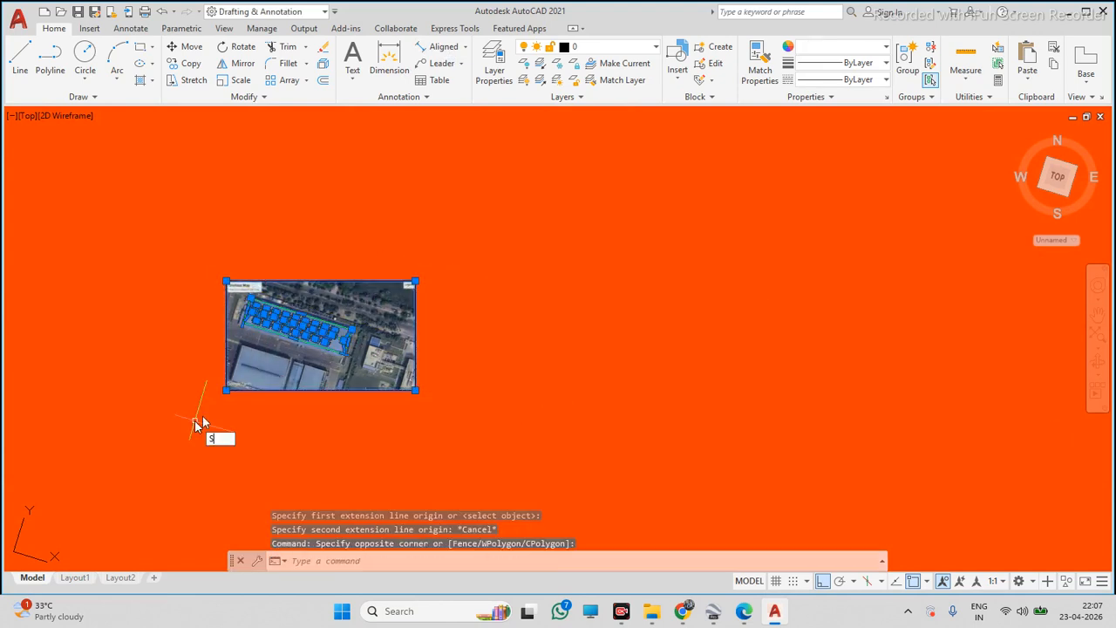
{"action": "type", "text": "C"}
{"action": "key", "text": "Return"}
{"action": "left_click", "coordinate": [209, 406]}
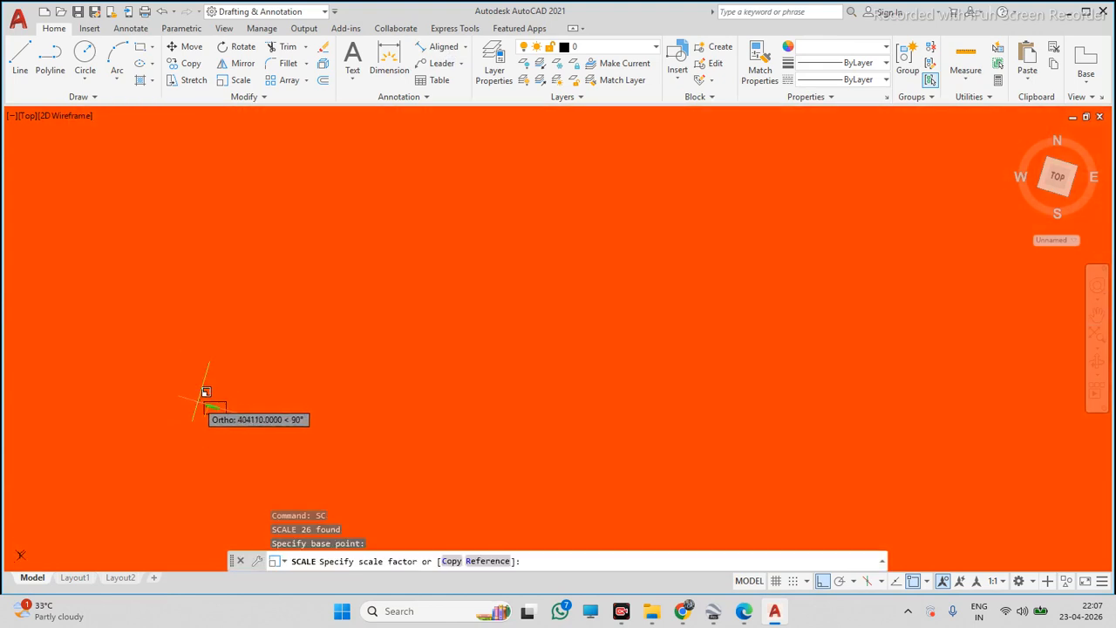
{"action": "scroll", "coordinate": [199, 402], "scroll_direction": "down", "scroll_amount": 2}
{"action": "scroll", "coordinate": [212, 412], "scroll_direction": "down", "scroll_amount": 1}
{"action": "left_click", "coordinate": [229, 411]}
{"action": "scroll", "coordinate": [218, 404], "scroll_direction": "up", "scroll_amount": 8}
{"action": "scroll", "coordinate": [325, 341], "scroll_direction": "down", "scroll_amount": 4}
{"action": "scroll", "coordinate": [325, 340], "scroll_direction": "up", "scroll_amount": 4}
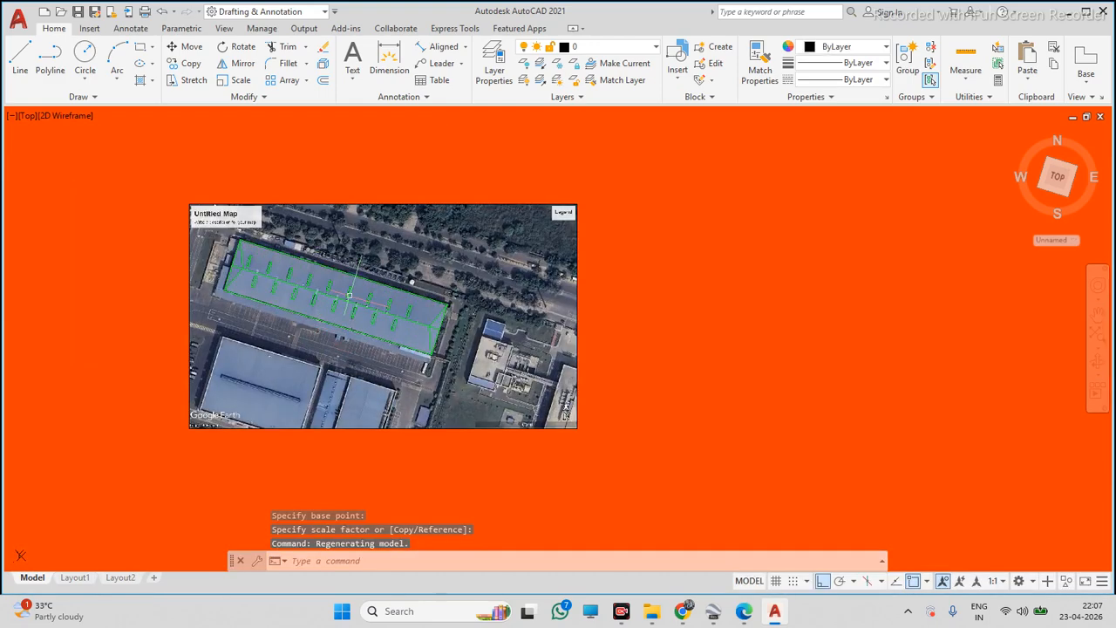
Scale the map and tracing once more from the lower-left corner with an on-screen picked factor
{"action": "left_click", "coordinate": [744, 155]}
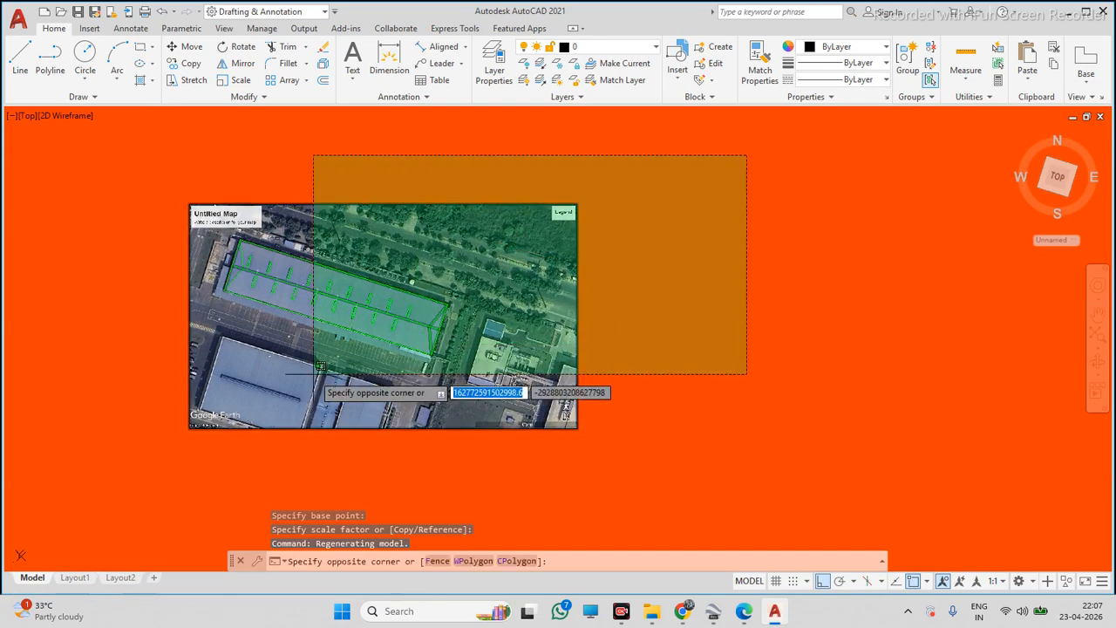
{"action": "left_click", "coordinate": [172, 451]}
{"action": "type", "text": "SC"}
{"action": "key", "text": "Return"}
{"action": "left_click", "coordinate": [192, 427]}
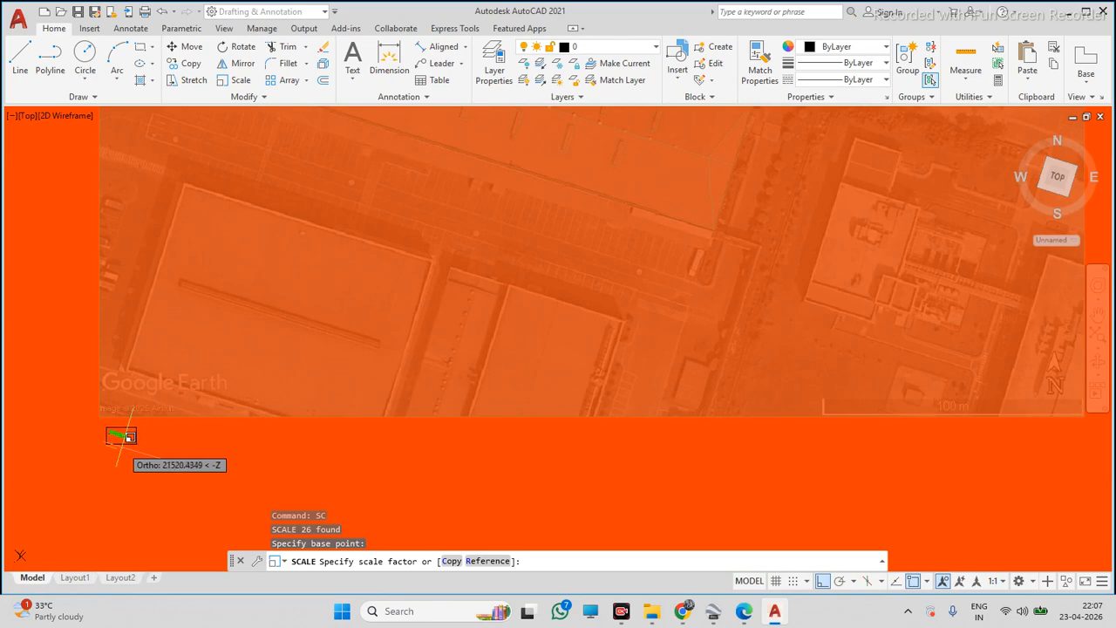
{"action": "scroll", "coordinate": [105, 446], "scroll_direction": "up", "scroll_amount": 10}
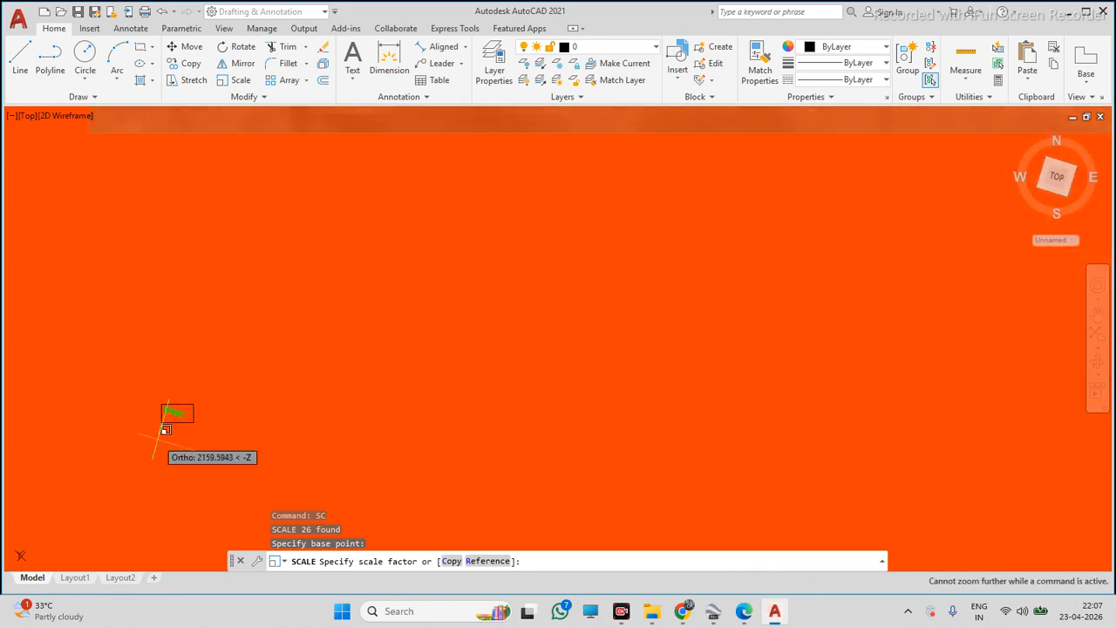
{"action": "left_click", "coordinate": [157, 438]}
{"action": "scroll", "coordinate": [129, 439], "scroll_direction": "up", "scroll_amount": 5}
{"action": "middle_click_drag", "start_coordinate": [3, 437], "coordinate": [261, 392]}
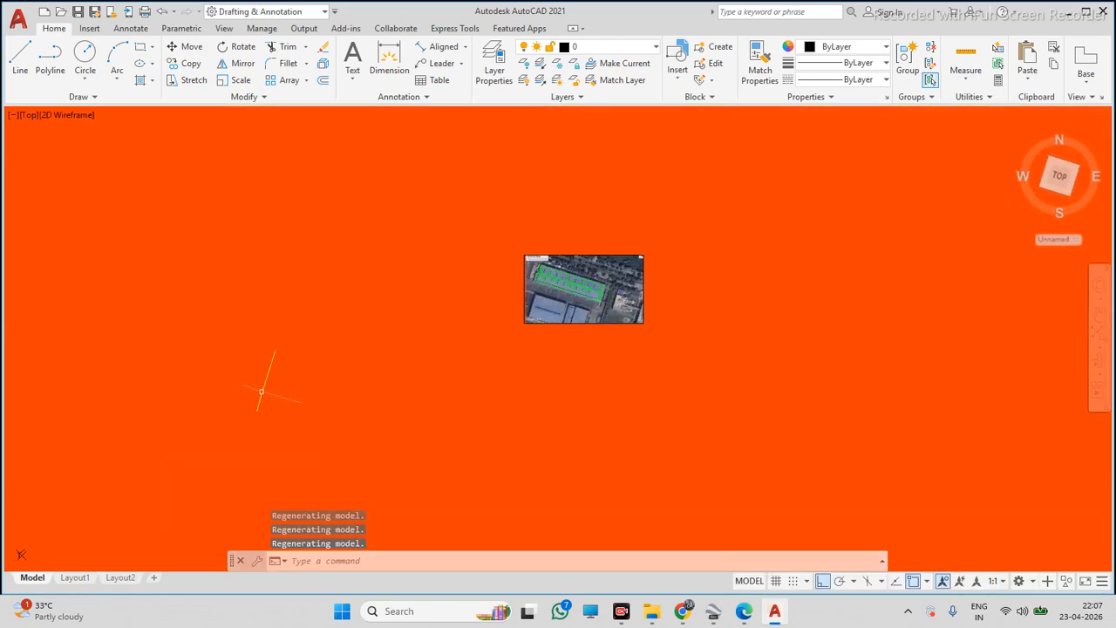
Scale the map and tracing by 0.0001 about the image's lower-left corner
{"action": "left_click", "coordinate": [488, 219]}
{"action": "left_click", "coordinate": [684, 356]}
{"action": "type", "text": "S"}
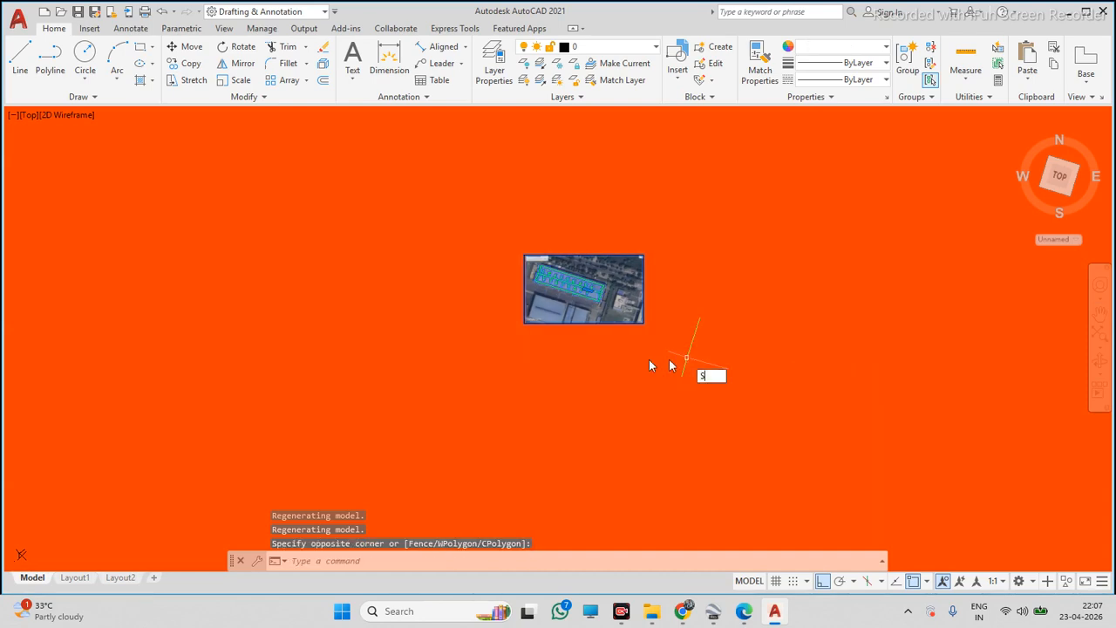
{"action": "type", "text": "C"}
{"action": "key", "text": "Return"}
{"action": "left_click", "coordinate": [572, 358]}
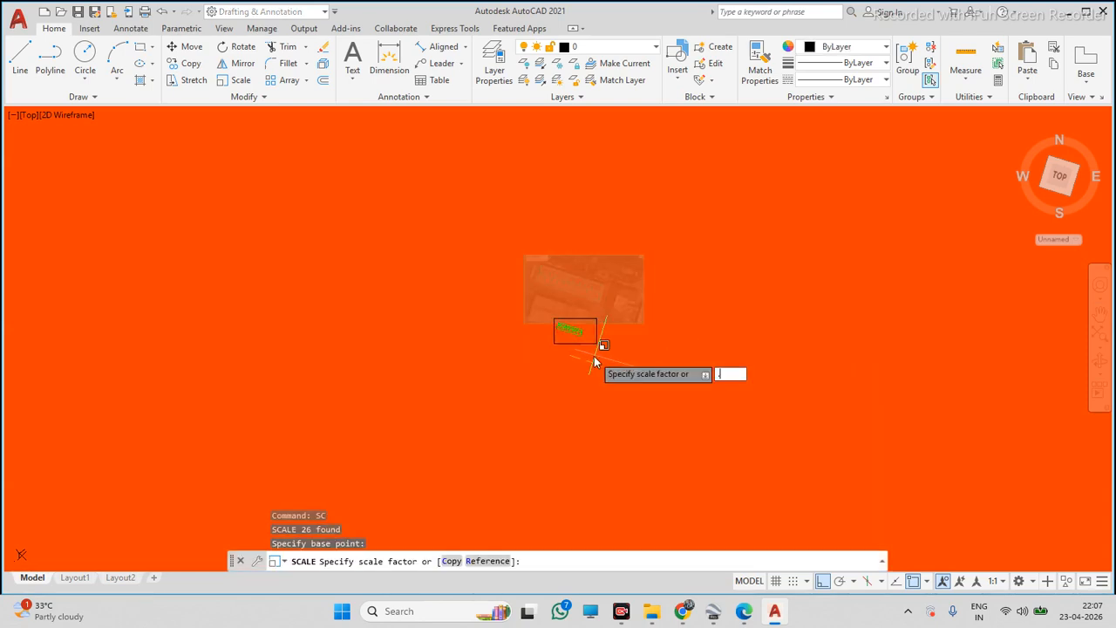
{"action": "key", "text": "Return"}
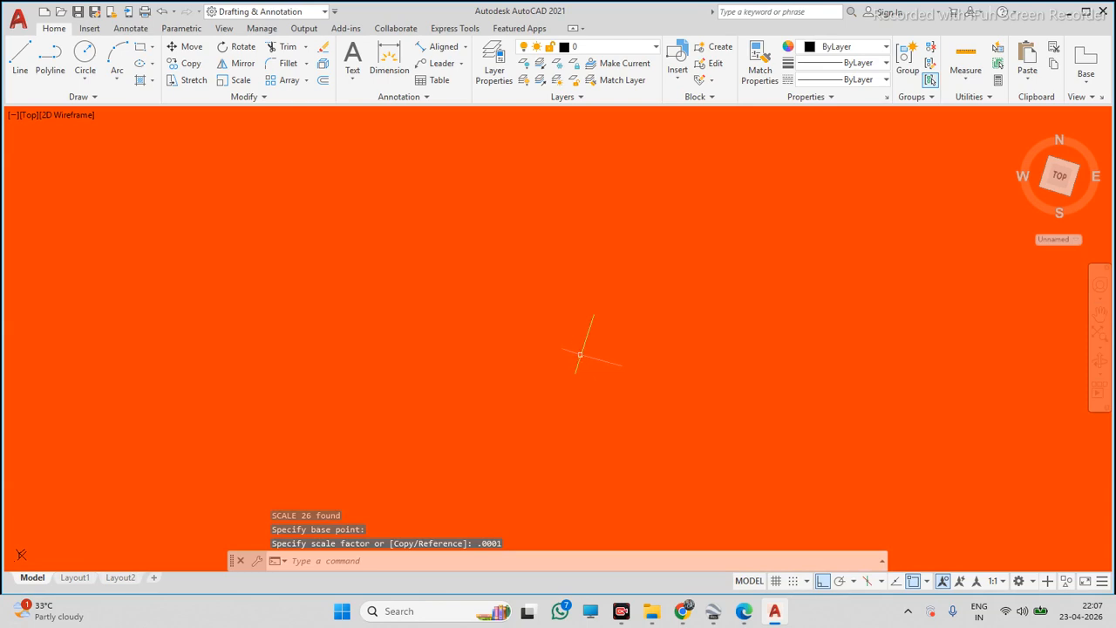
Undo the recent scale operations on the map and tracing
{"action": "middle_click", "coordinate": [521, 353]}
{"action": "middle_click", "coordinate": [521, 353]}
{"action": "scroll", "coordinate": [563, 341], "scroll_direction": "up", "scroll_amount": 2}
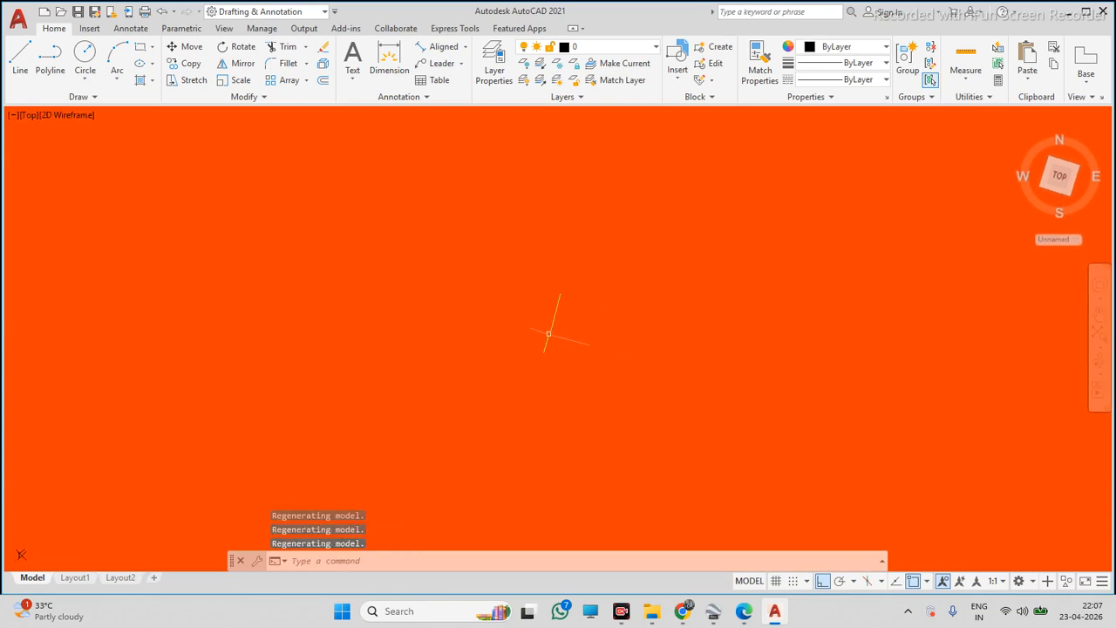
{"action": "left_click", "coordinate": [605, 376]}
{"action": "scroll", "coordinate": [571, 340], "scroll_direction": "up", "scroll_amount": 2}
{"action": "middle_click", "coordinate": [549, 339]}
{"action": "middle_click", "coordinate": [548, 340]}
{"action": "scroll", "coordinate": [560, 352], "scroll_direction": "up", "scroll_amount": 3}
{"action": "left_click", "coordinate": [615, 381]}
{"action": "scroll", "coordinate": [544, 343], "scroll_direction": "up", "scroll_amount": 10}
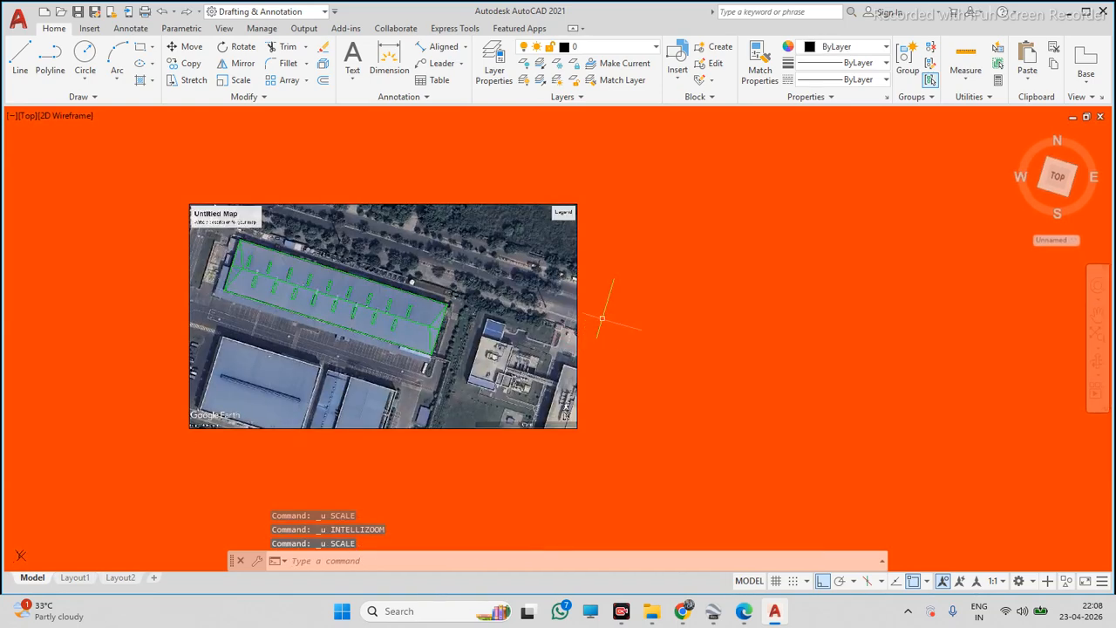
Add an aligned dimension along the roof's southern long edge from its western to eastern corner
{"action": "scroll", "coordinate": [602, 318], "scroll_direction": "down", "scroll_amount": 2}
{"action": "scroll", "coordinate": [501, 299], "scroll_direction": "up", "scroll_amount": 5}
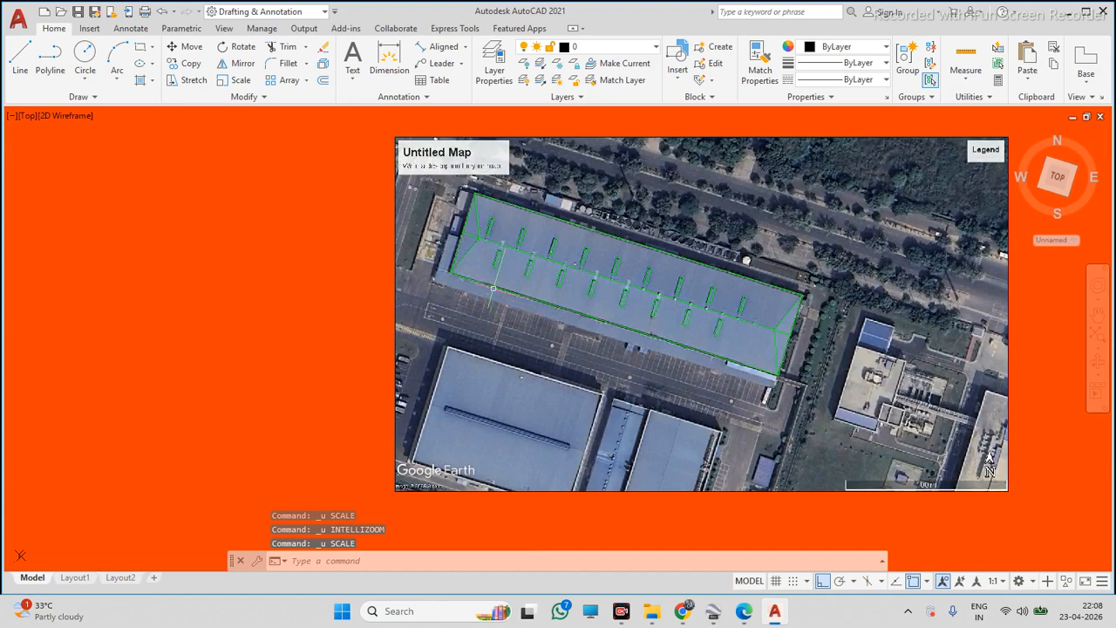
{"action": "left_click", "coordinate": [437, 47]}
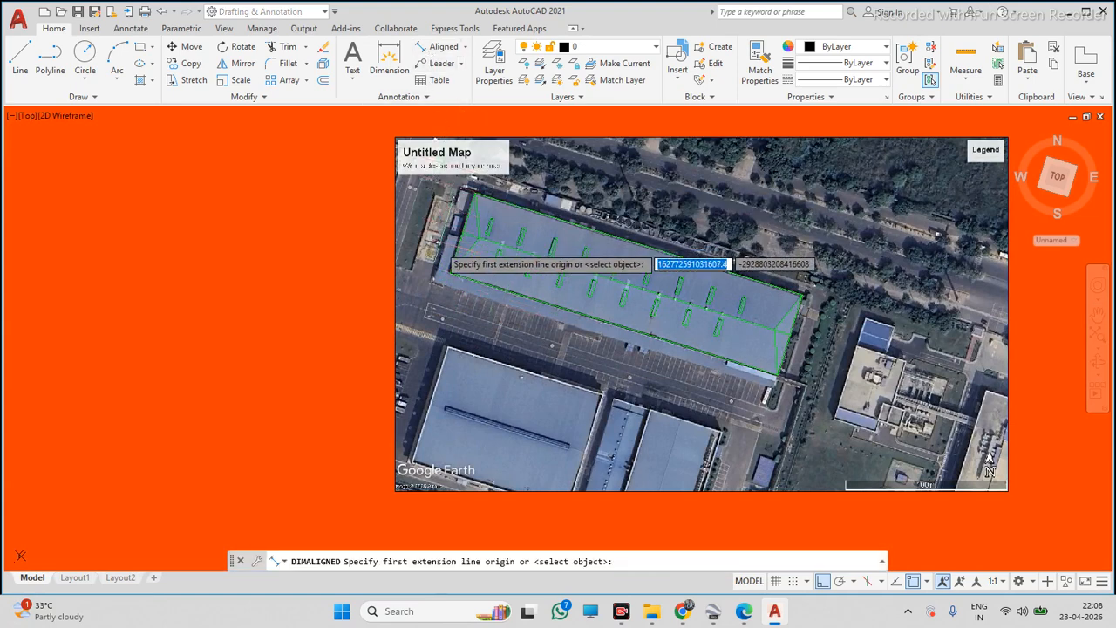
{"action": "left_click", "coordinate": [450, 273]}
{"action": "left_click", "coordinate": [779, 377]}
{"action": "left_click", "coordinate": [621, 399]}
Delete the aligned dimension
{"action": "scroll", "coordinate": [620, 401], "scroll_direction": "up", "scroll_amount": 4}
{"action": "left_click", "coordinate": [595, 361]}
{"action": "left_click", "coordinate": [571, 329]}
{"action": "scroll", "coordinate": [570, 329], "scroll_direction": "up", "scroll_amount": 6}
{"action": "scroll", "coordinate": [567, 356], "scroll_direction": "up", "scroll_amount": 5}
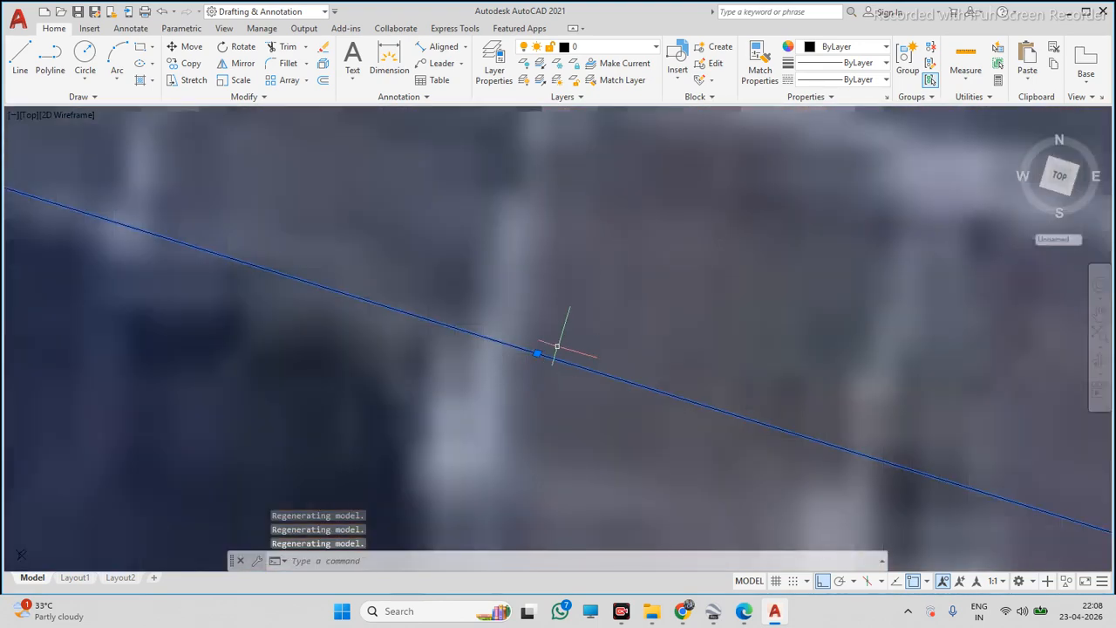
{"action": "left_click", "coordinate": [567, 341]}
{"action": "left_click", "coordinate": [523, 378]}
{"action": "key", "text": "Delete"}
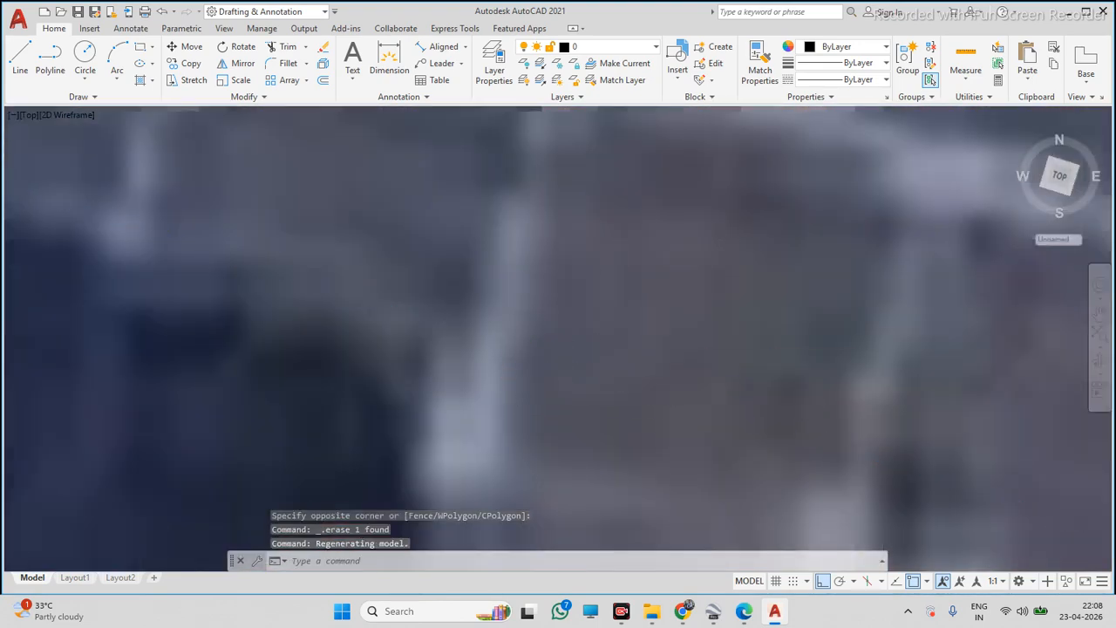
Delete the map image together with the whole roof tracing
{"action": "scroll", "coordinate": [603, 311], "scroll_direction": "down", "scroll_amount": 10}
{"action": "left_click", "coordinate": [679, 248]}
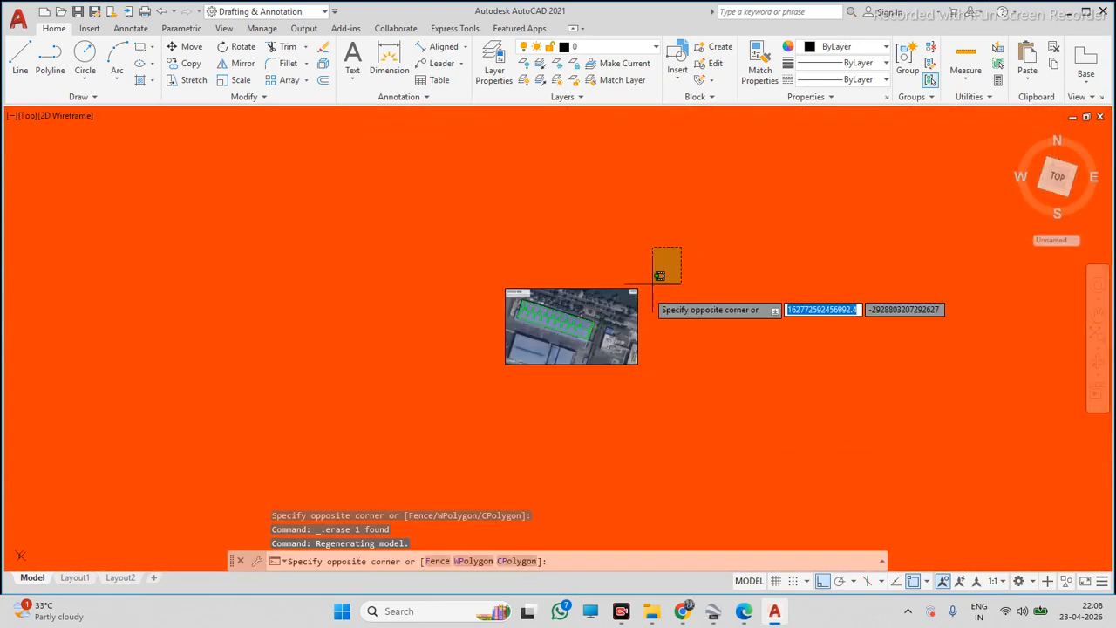
{"action": "left_click", "coordinate": [462, 395]}
{"action": "key", "text": "Delete"}
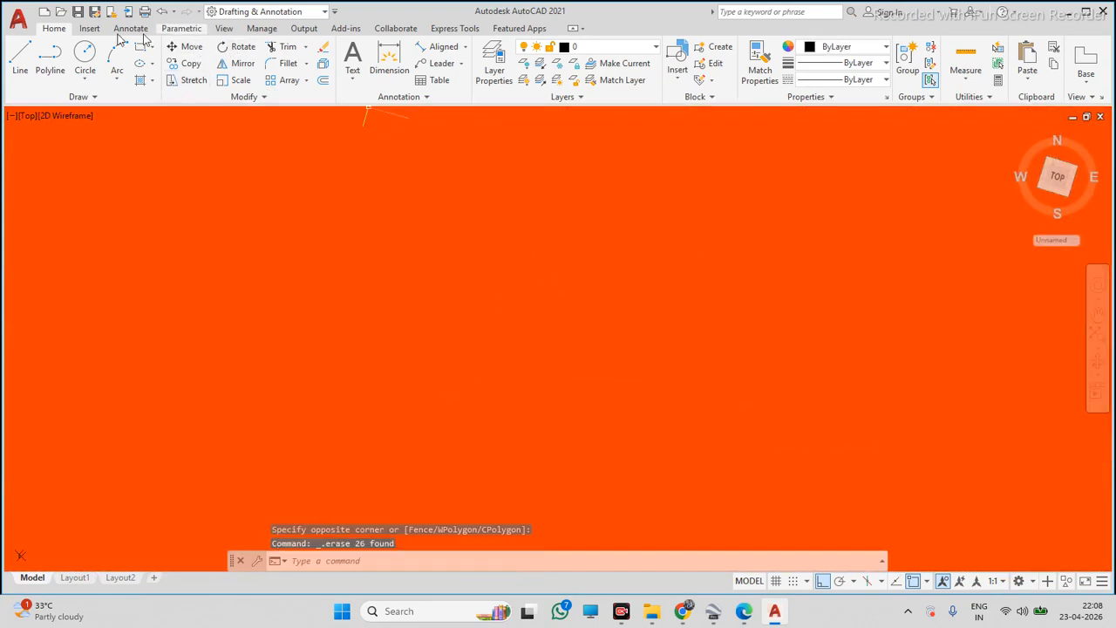
Attach the PROJECT -01 image into the drawing at a scale factor of 1
{"action": "left_click", "coordinate": [89, 29]}
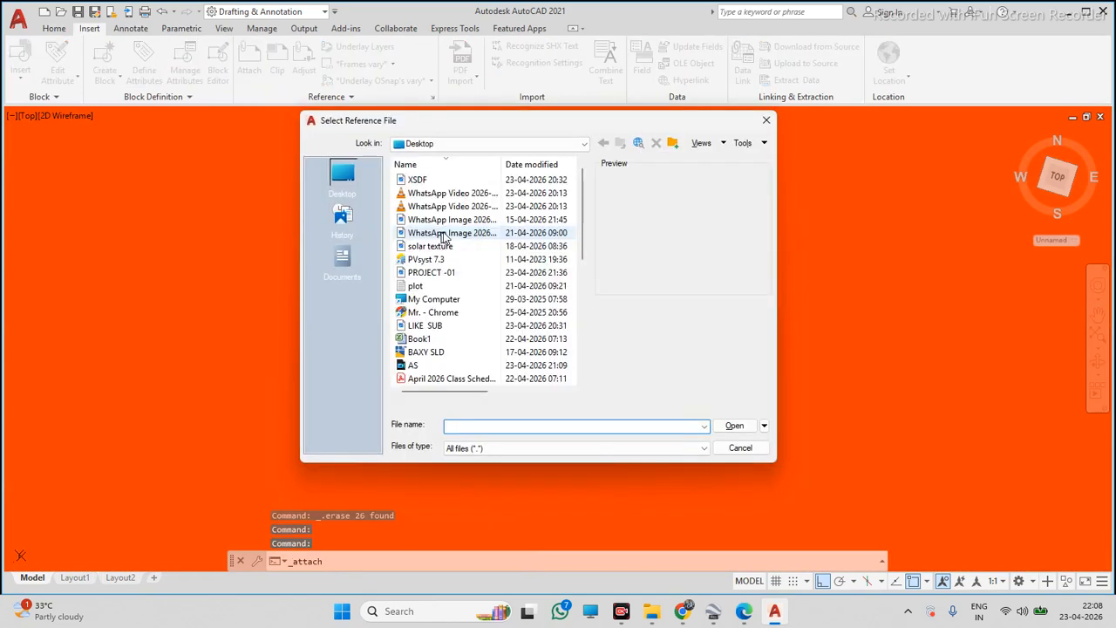
{"action": "scroll", "coordinate": [419, 373], "scroll_direction": "down", "scroll_amount": 1}
{"action": "scroll", "coordinate": [443, 341], "scroll_direction": "down", "scroll_amount": 4}
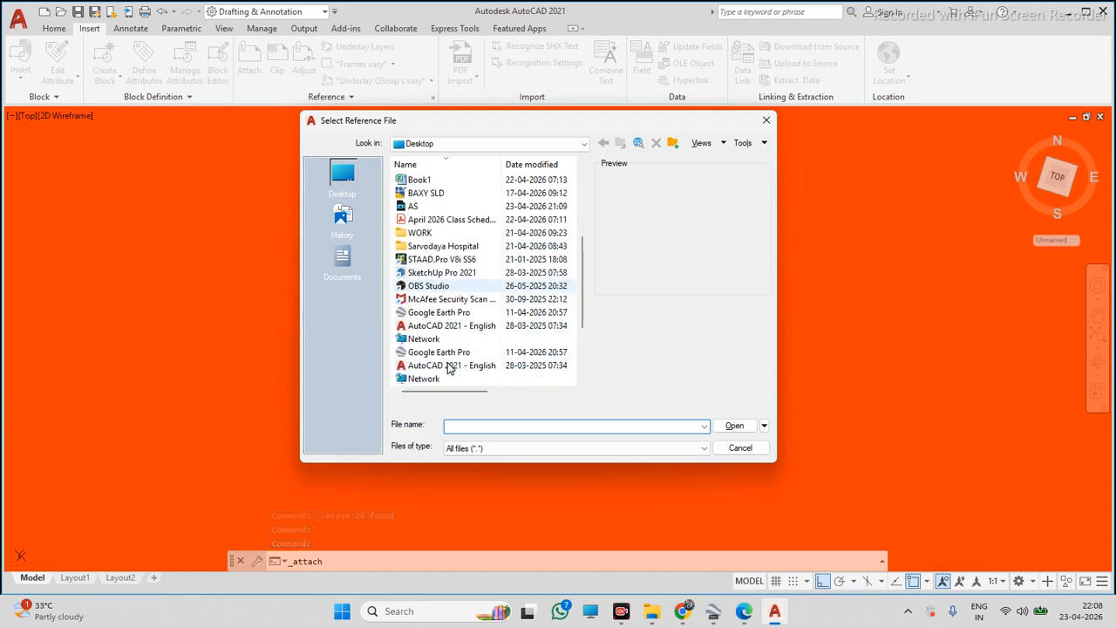
{"action": "scroll", "coordinate": [453, 347], "scroll_direction": "up", "scroll_amount": 5}
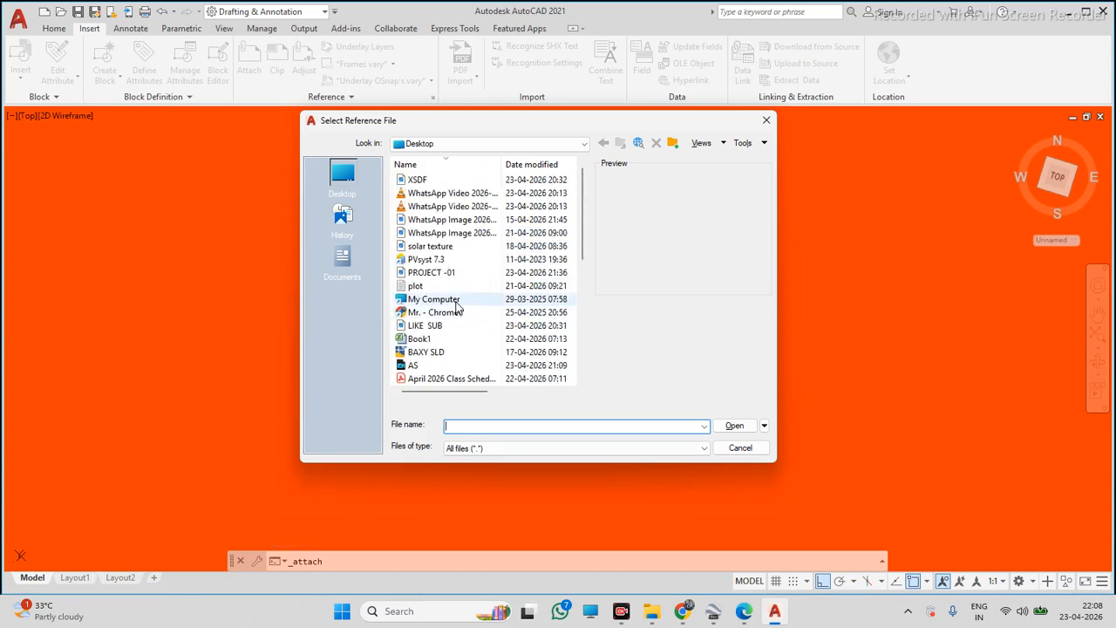
{"action": "left_click", "coordinate": [459, 274]}
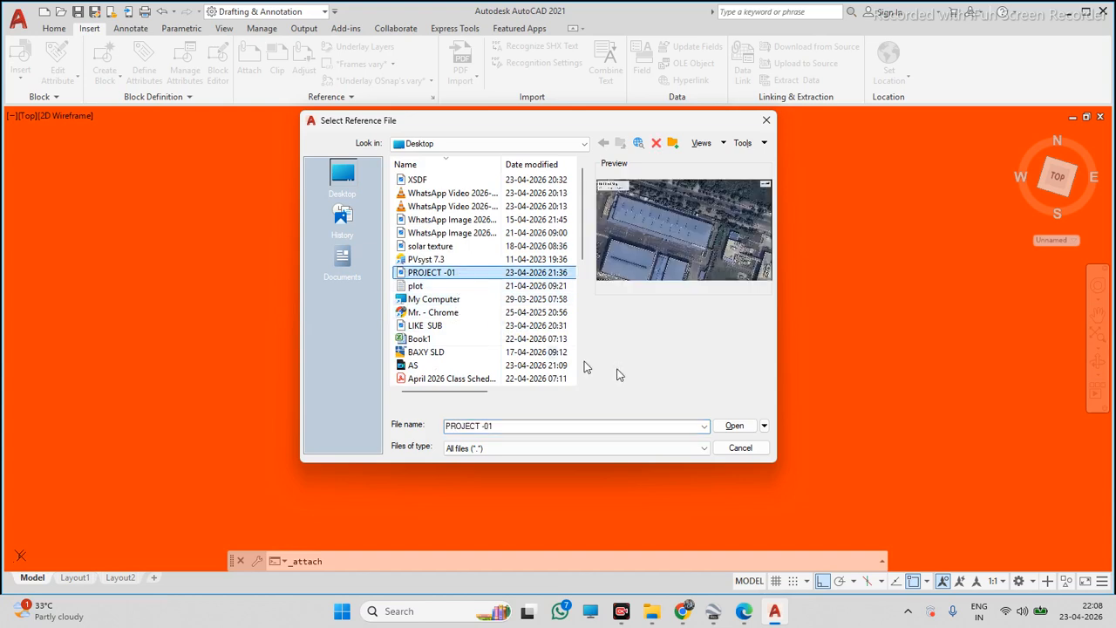
{"action": "left_click", "coordinate": [718, 427]}
{"action": "left_click", "coordinate": [570, 406]}
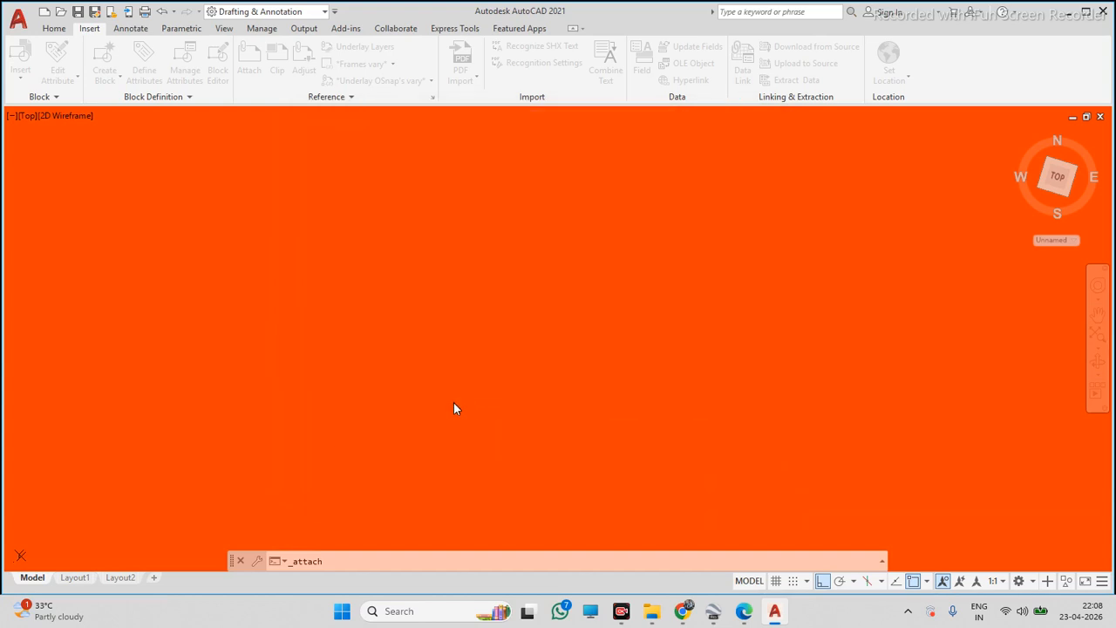
{"action": "left_click", "coordinate": [456, 402]}
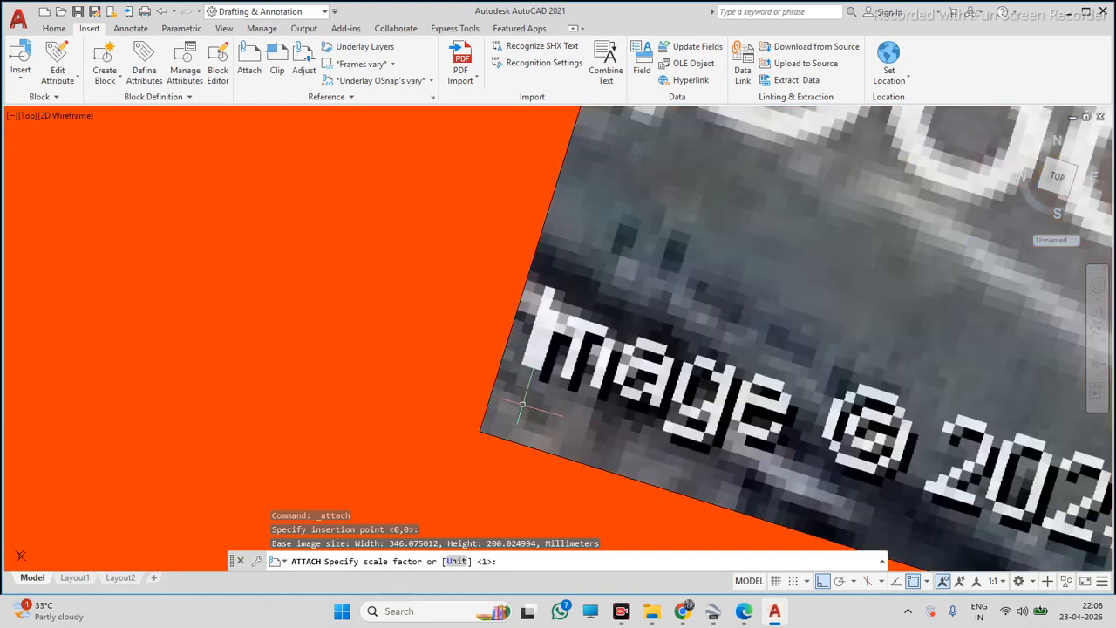
{"action": "scroll", "coordinate": [523, 404], "scroll_direction": "down", "scroll_amount": 10}
{"action": "scroll", "coordinate": [575, 314], "scroll_direction": "down", "scroll_amount": 5}
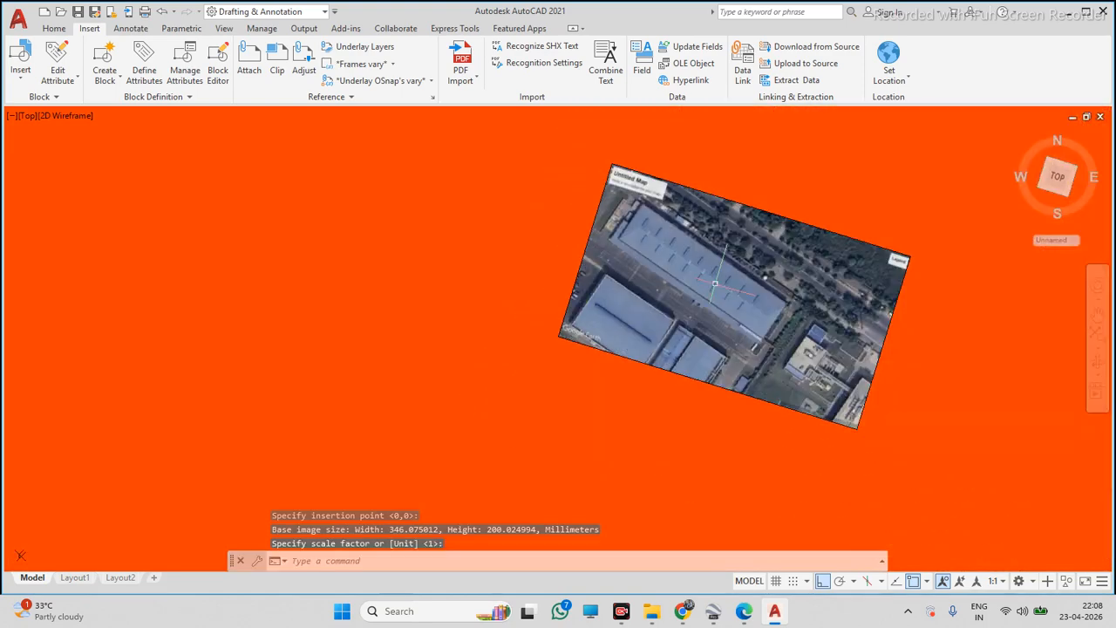
Scale the attached map image about a picked base point on the warehouse
{"action": "left_click", "coordinate": [893, 219]}
{"action": "left_click", "coordinate": [748, 307]}
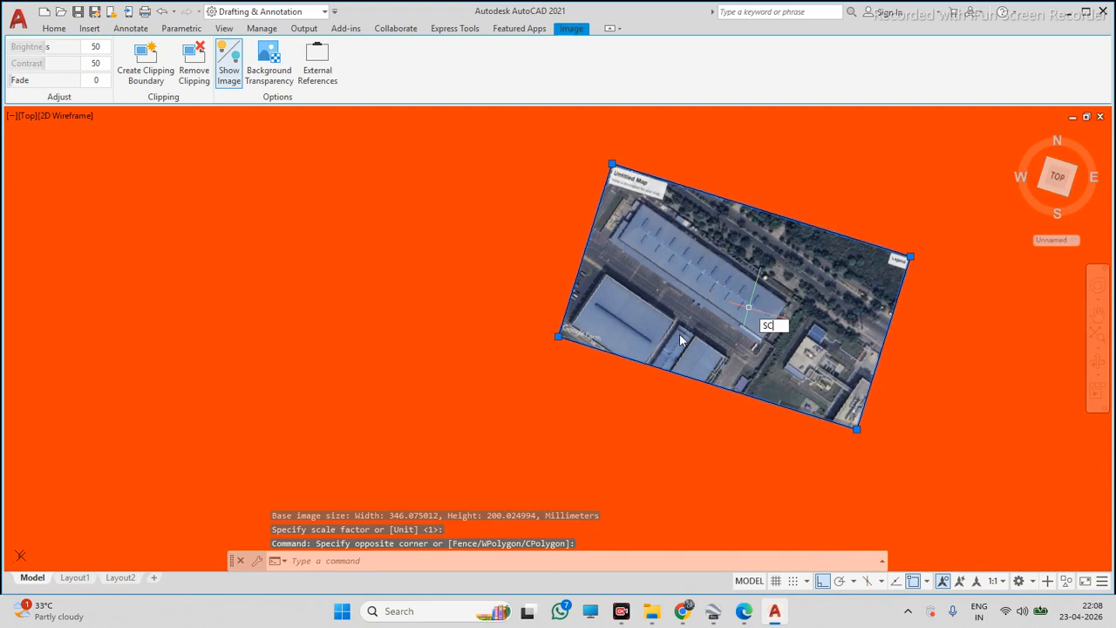
{"action": "key", "text": "Return"}
{"action": "left_click", "coordinate": [604, 350]}
{"action": "scroll", "coordinate": [628, 356], "scroll_direction": "up", "scroll_amount": 4}
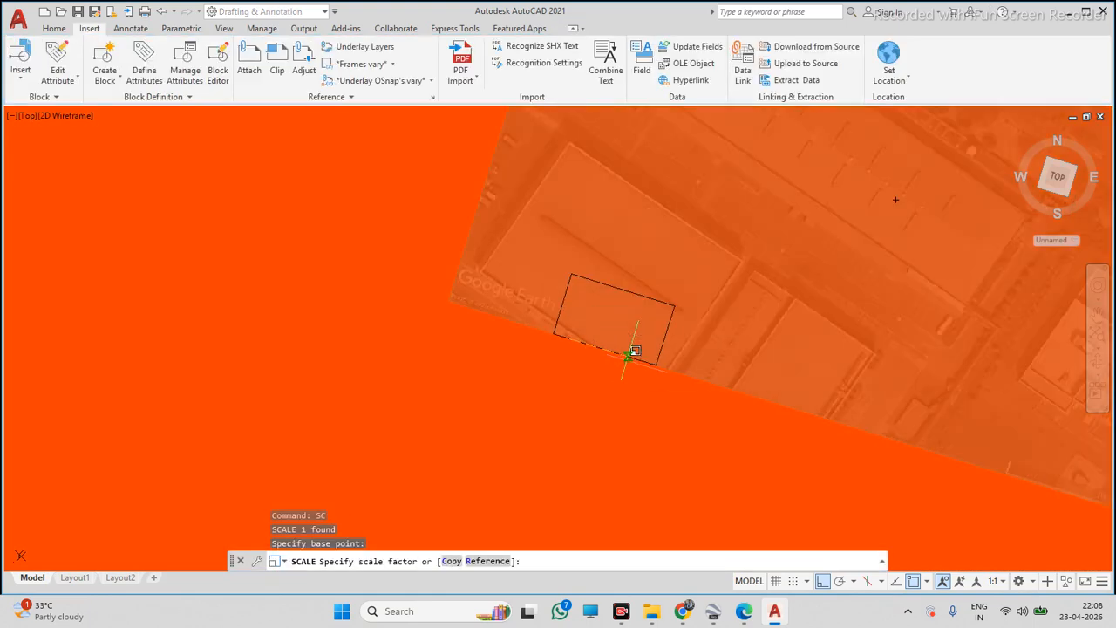
{"action": "left_click", "coordinate": [652, 331]}
{"action": "scroll", "coordinate": [503, 404], "scroll_direction": "down", "scroll_amount": 4}
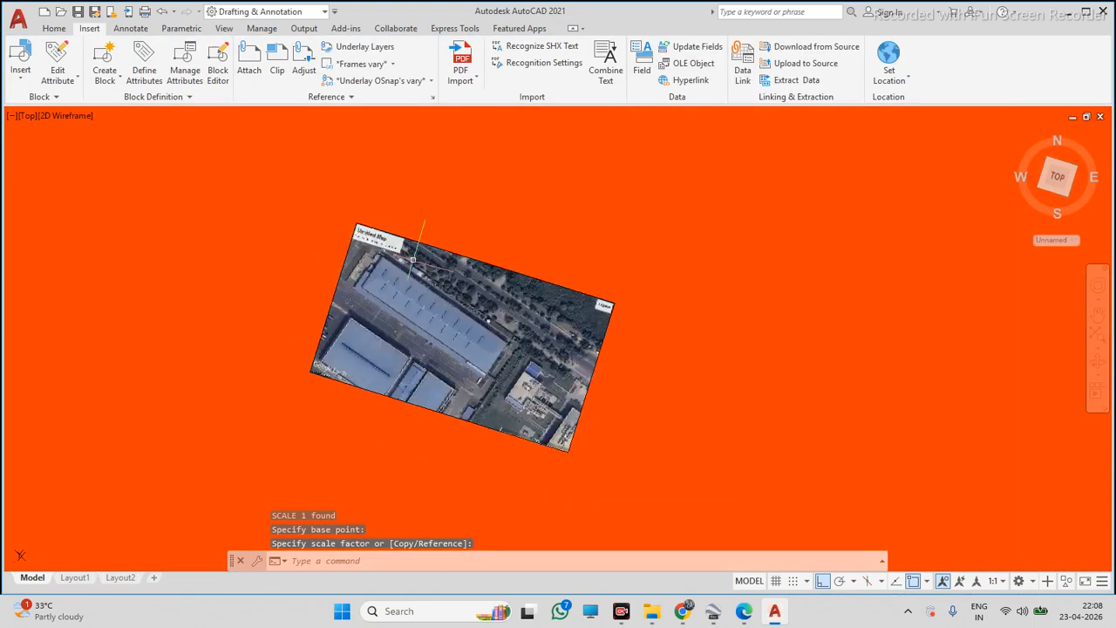
{"action": "scroll", "coordinate": [352, 227], "scroll_direction": "up", "scroll_amount": 2}
Trace the warehouse roof's northern long edge with a polyline, with Ortho switched off
{"action": "left_click", "coordinate": [54, 29]}
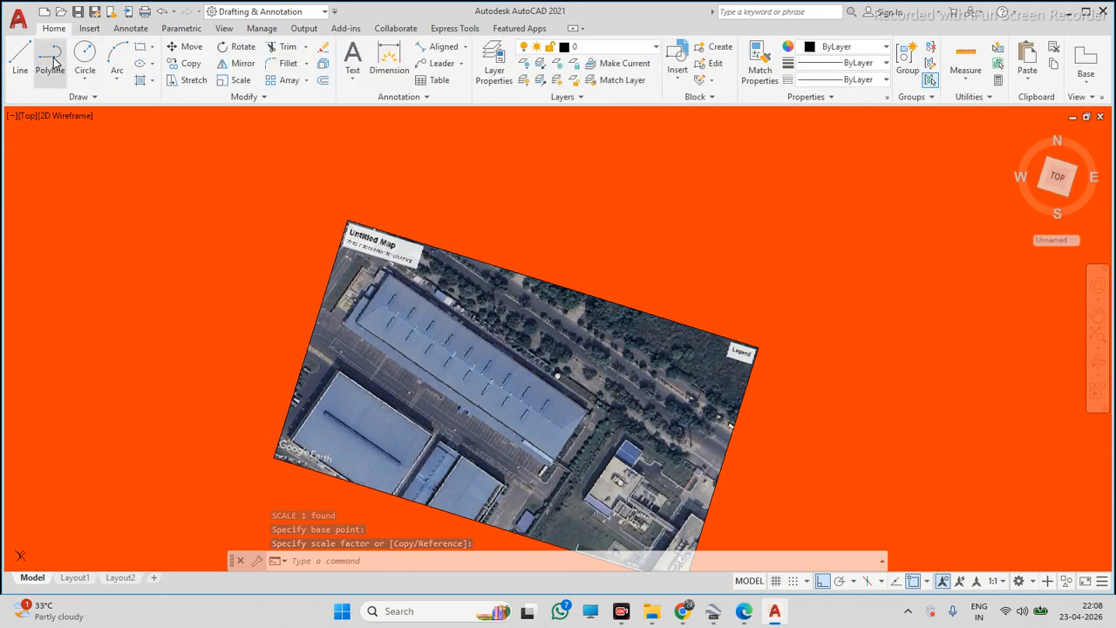
{"action": "left_click", "coordinate": [51, 61]}
{"action": "left_click", "coordinate": [475, 365]}
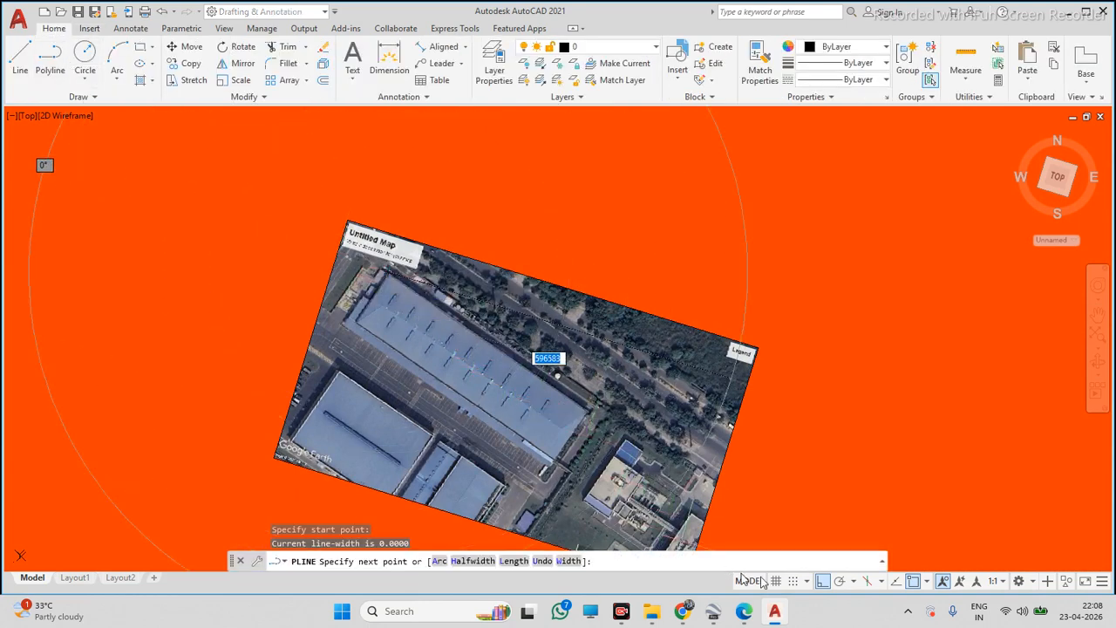
{"action": "left_click", "coordinate": [823, 580]}
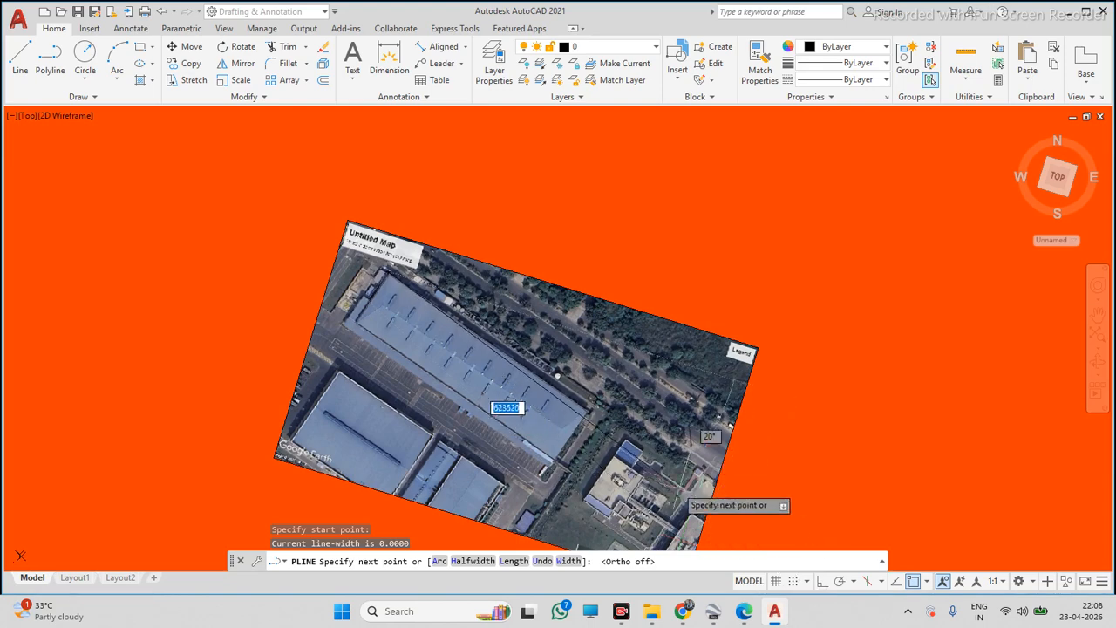
{"action": "scroll", "coordinate": [606, 431], "scroll_direction": "up", "scroll_amount": 4}
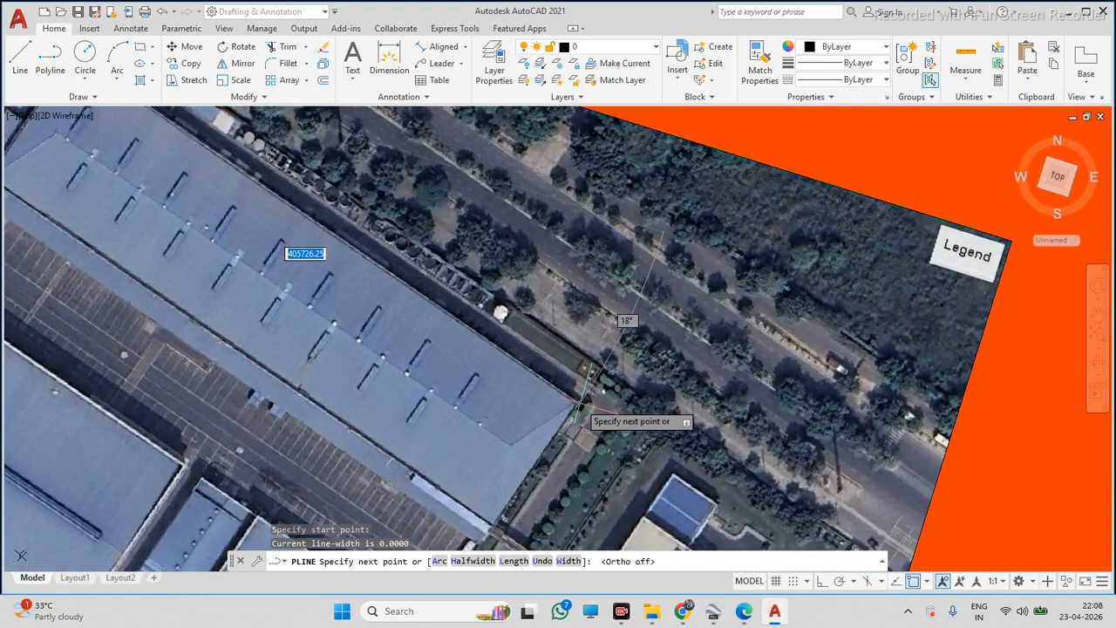
{"action": "key", "text": "Escape"}
{"action": "left_click", "coordinate": [572, 398]}
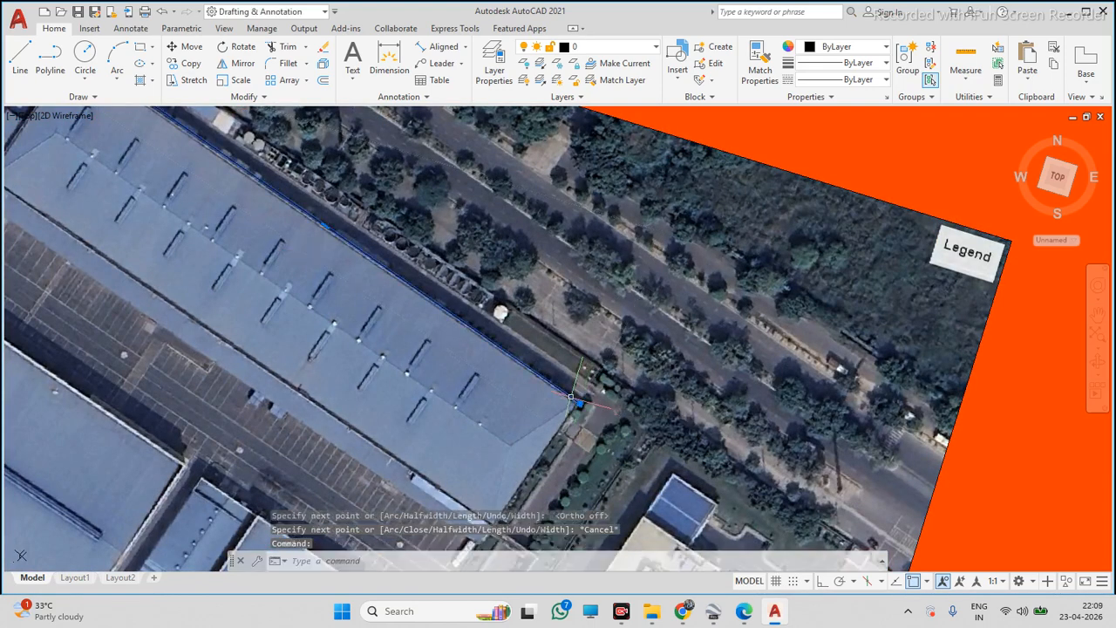
Set the traced edge polyline's colour to green
{"action": "left_click", "coordinate": [837, 52]}
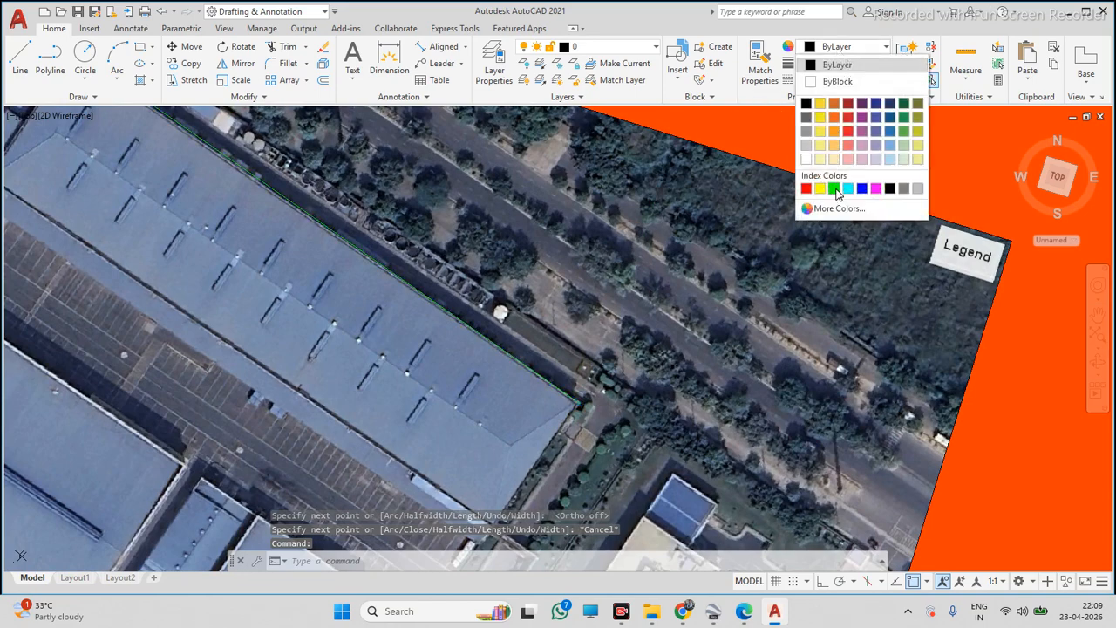
{"action": "left_click", "coordinate": [828, 187]}
{"action": "key", "text": "Escape"}
Try to align the UCS with the roof's northern edge from its western corner
{"action": "scroll", "coordinate": [746, 353], "scroll_direction": "down", "scroll_amount": 2}
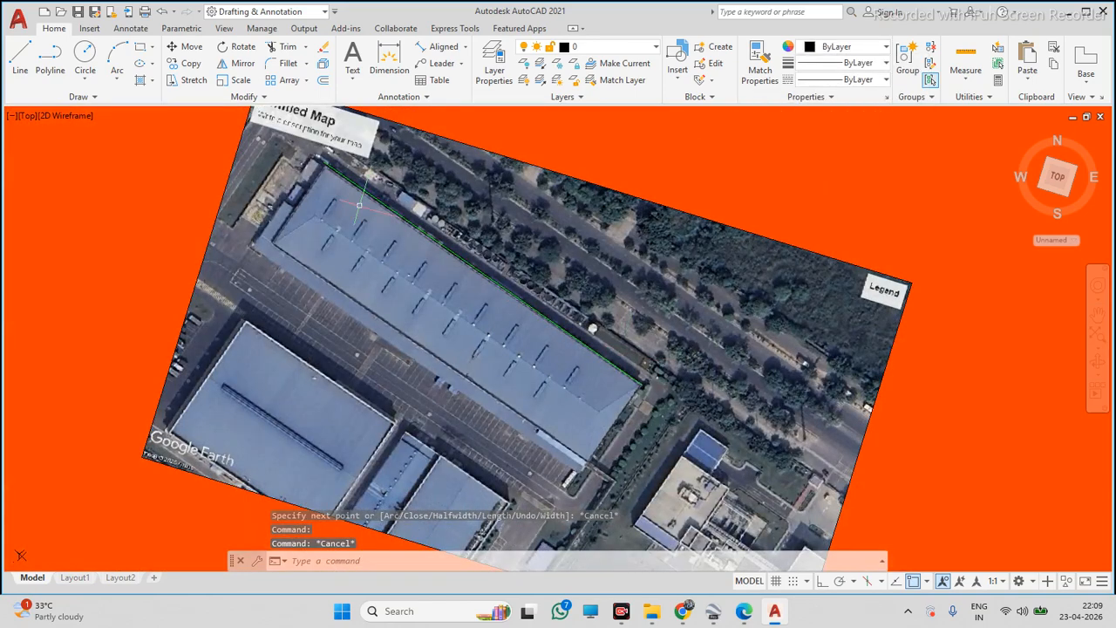
{"action": "scroll", "coordinate": [340, 183], "scroll_direction": "up", "scroll_amount": 2}
{"action": "type", "text": "UCS"}
{"action": "key", "text": "Return"}
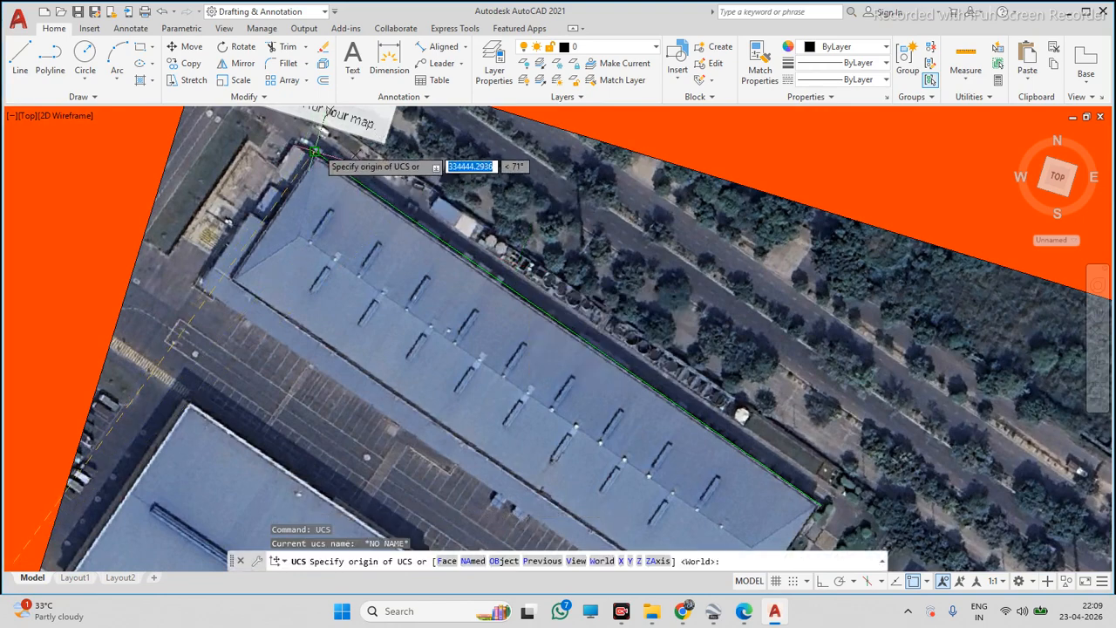
{"action": "left_click", "coordinate": [315, 151]}
{"action": "left_click", "coordinate": [821, 505]}
{"action": "scroll", "coordinate": [802, 496], "scroll_direction": "down", "scroll_amount": 2}
{"action": "left_click", "coordinate": [752, 243]}
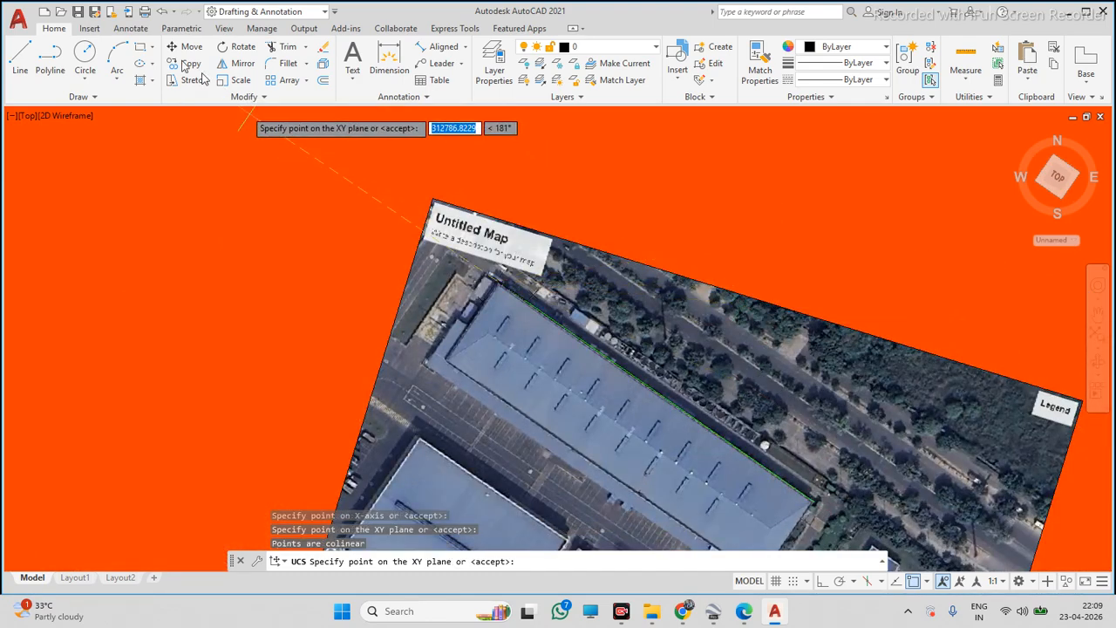
{"action": "left_click", "coordinate": [140, 50]}
{"action": "scroll", "coordinate": [418, 292], "scroll_direction": "up", "scroll_amount": 2}
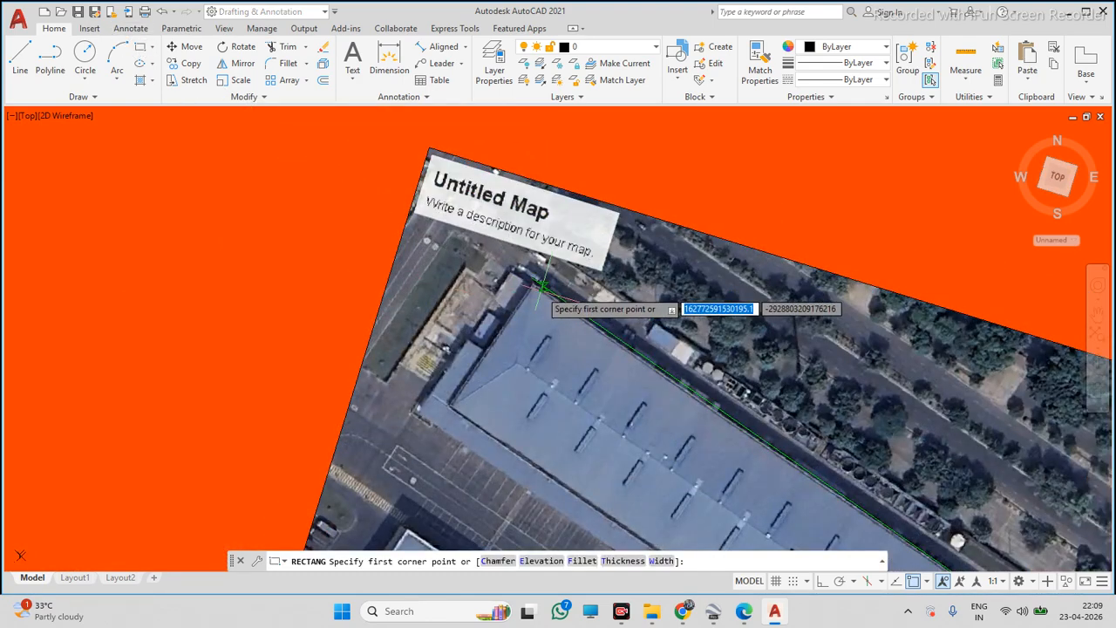
{"action": "left_click", "coordinate": [532, 279]}
{"action": "scroll", "coordinate": [532, 279], "scroll_direction": "down", "scroll_amount": 3}
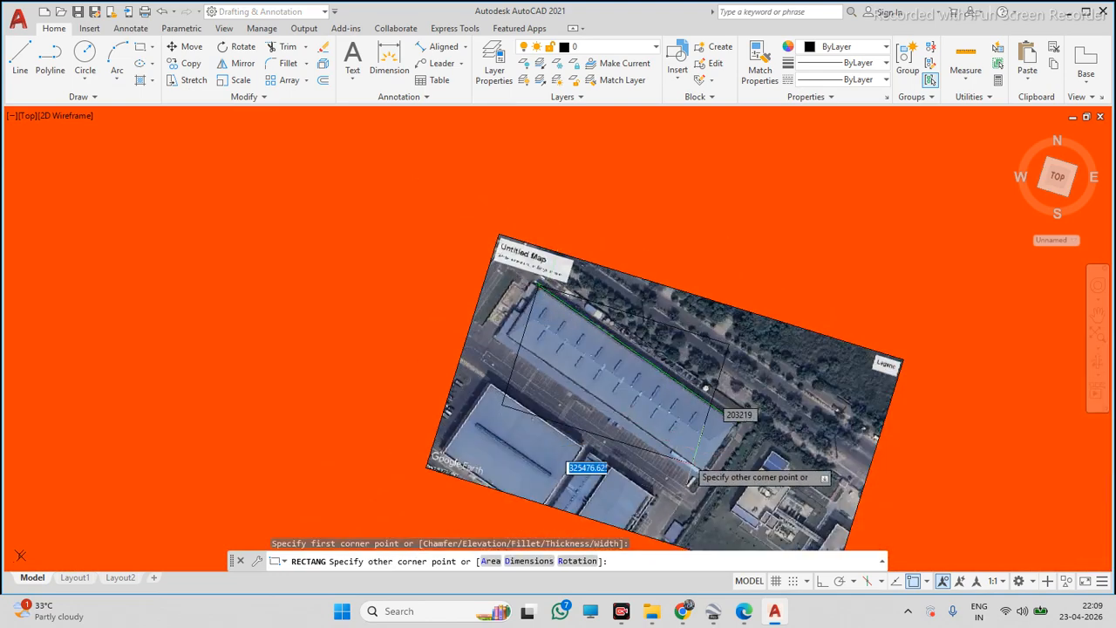
{"action": "key", "text": "Escape"}
Align the UCS with origin at the roof's western corner and X-axis along its northern edge
{"action": "type", "text": "CS"}
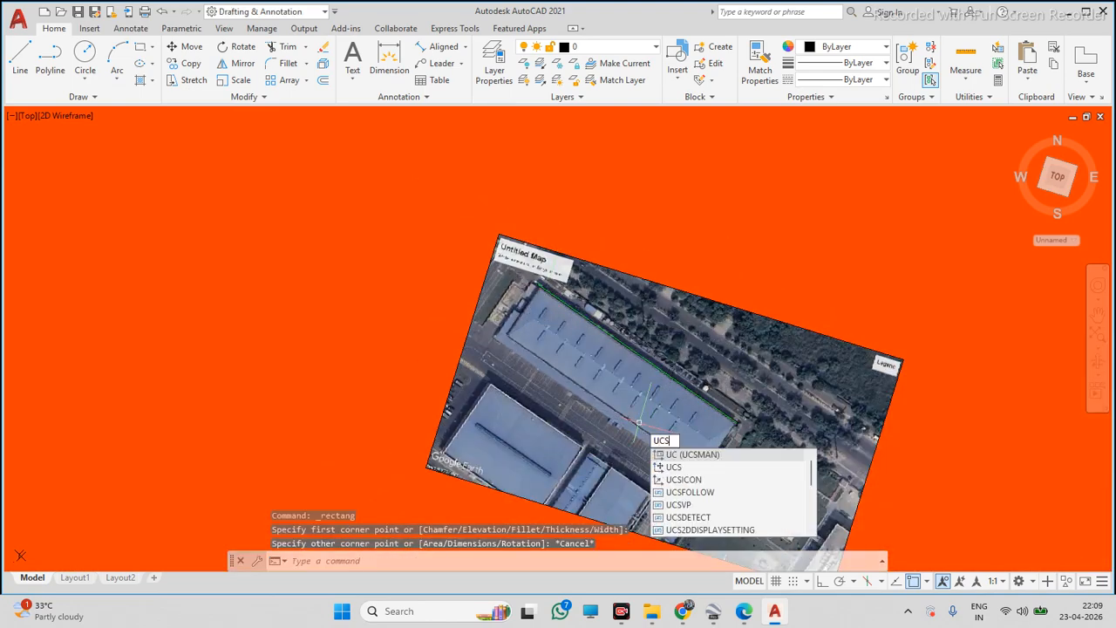
{"action": "key", "text": "Return"}
{"action": "scroll", "coordinate": [531, 285], "scroll_direction": "up", "scroll_amount": 2}
{"action": "left_click", "coordinate": [531, 285]}
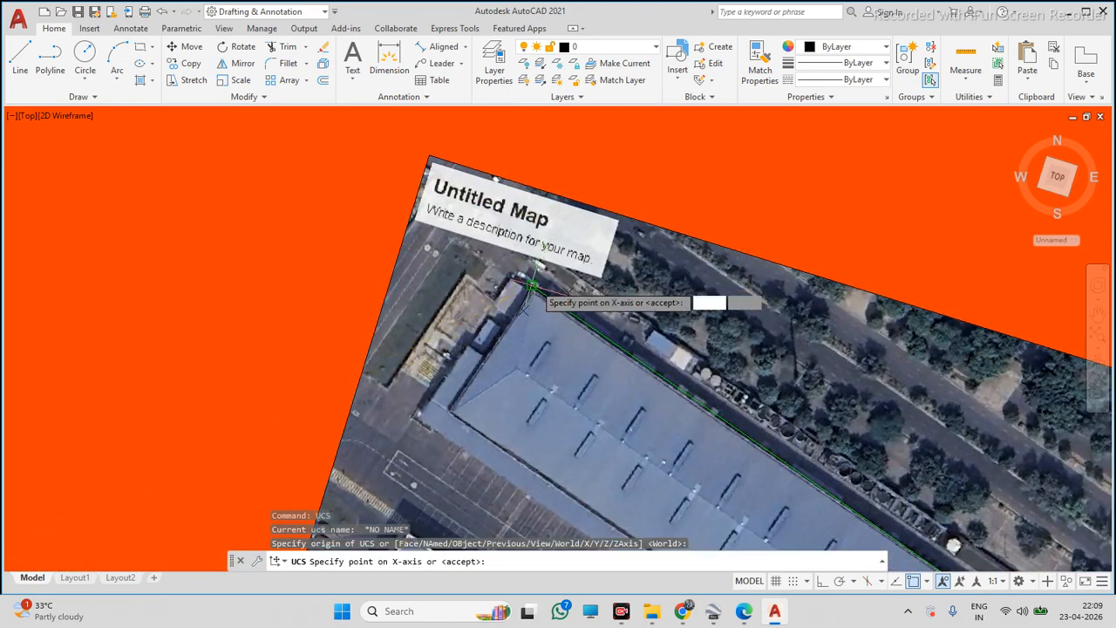
{"action": "scroll", "coordinate": [536, 292], "scroll_direction": "down", "scroll_amount": 4}
{"action": "scroll", "coordinate": [683, 388], "scroll_direction": "up", "scroll_amount": 5}
{"action": "left_click", "coordinate": [683, 404]}
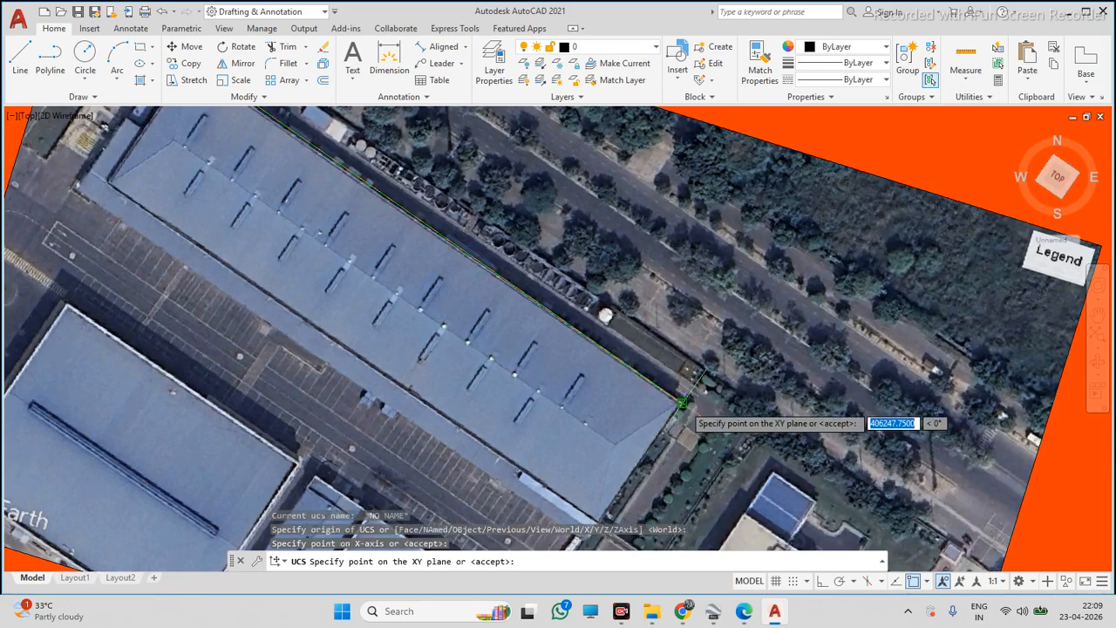
{"action": "scroll", "coordinate": [683, 393], "scroll_direction": "down", "scroll_amount": 5}
{"action": "key", "text": "Return"}
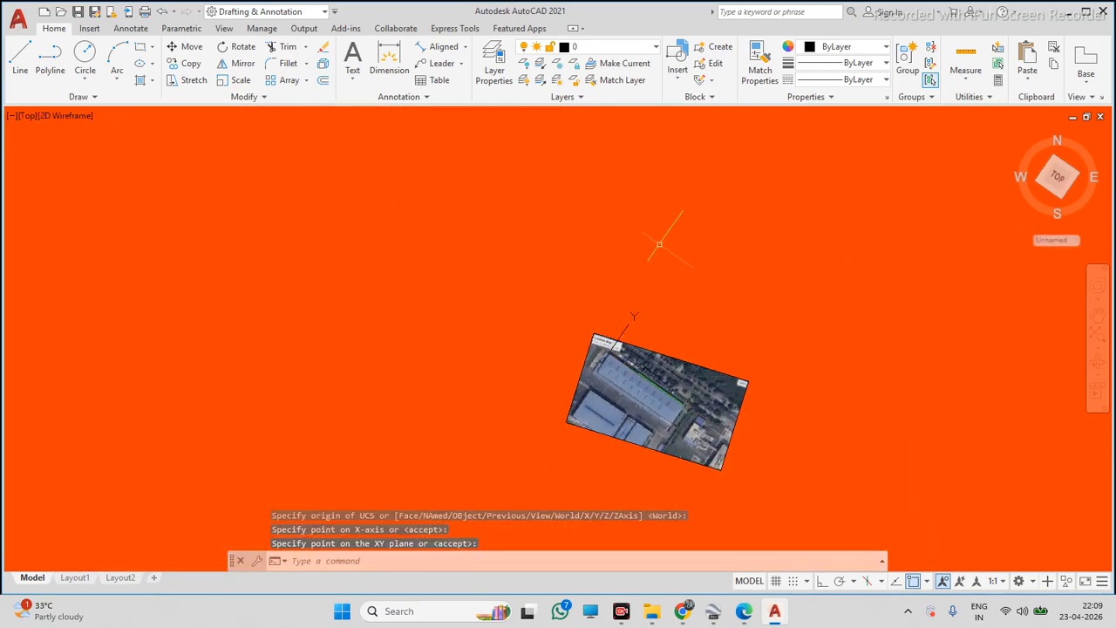
Draw a rectangle tracing the roof outline and set its colour to green
{"action": "left_click", "coordinate": [140, 50]}
{"action": "scroll", "coordinate": [625, 379], "scroll_direction": "up", "scroll_amount": 6}
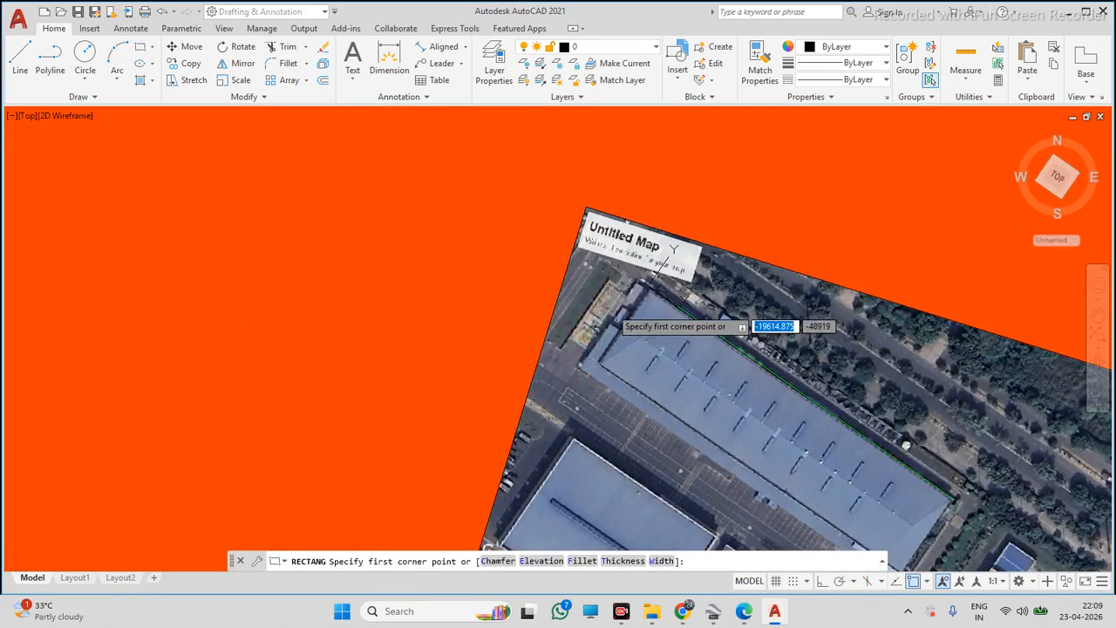
{"action": "left_click", "coordinate": [648, 285]}
{"action": "scroll", "coordinate": [838, 466], "scroll_direction": "down", "scroll_amount": 2}
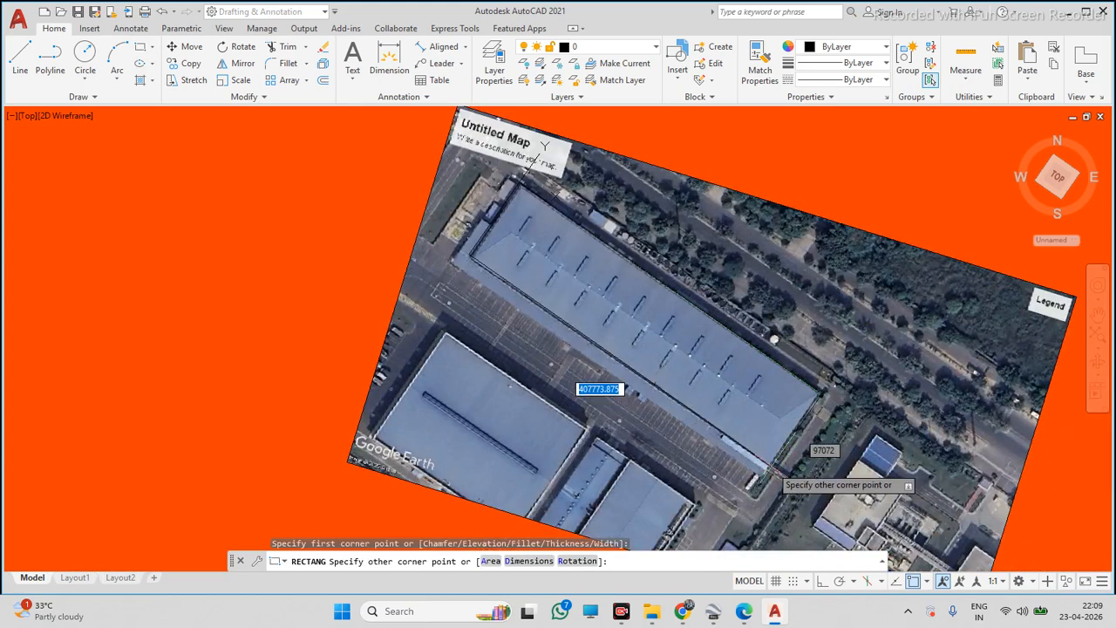
{"action": "left_click", "coordinate": [772, 466]}
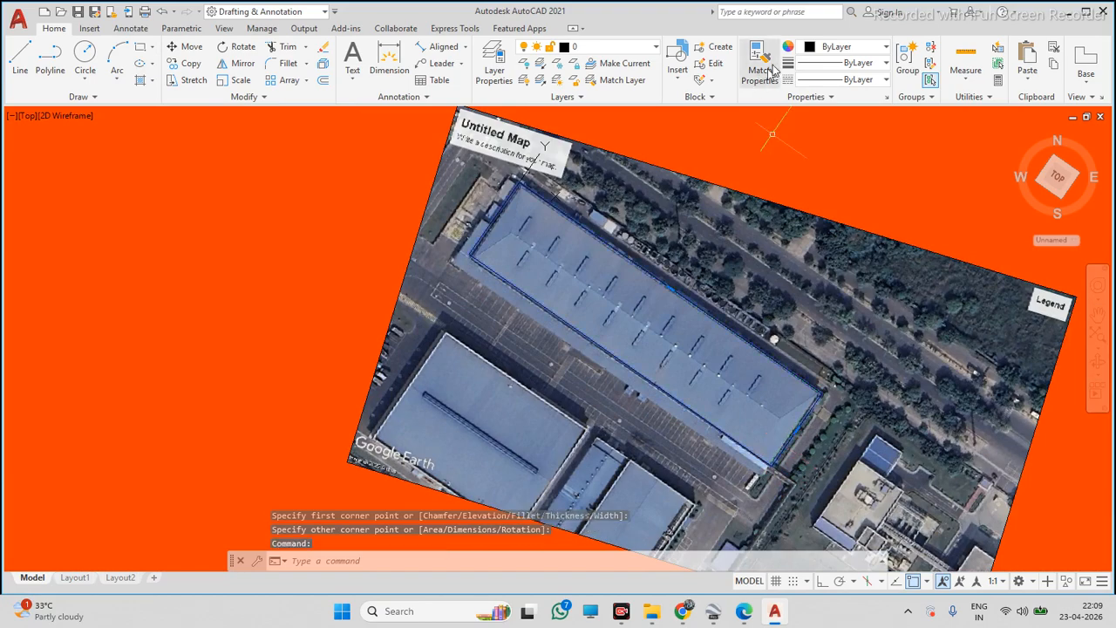
{"action": "left_click", "coordinate": [857, 47]}
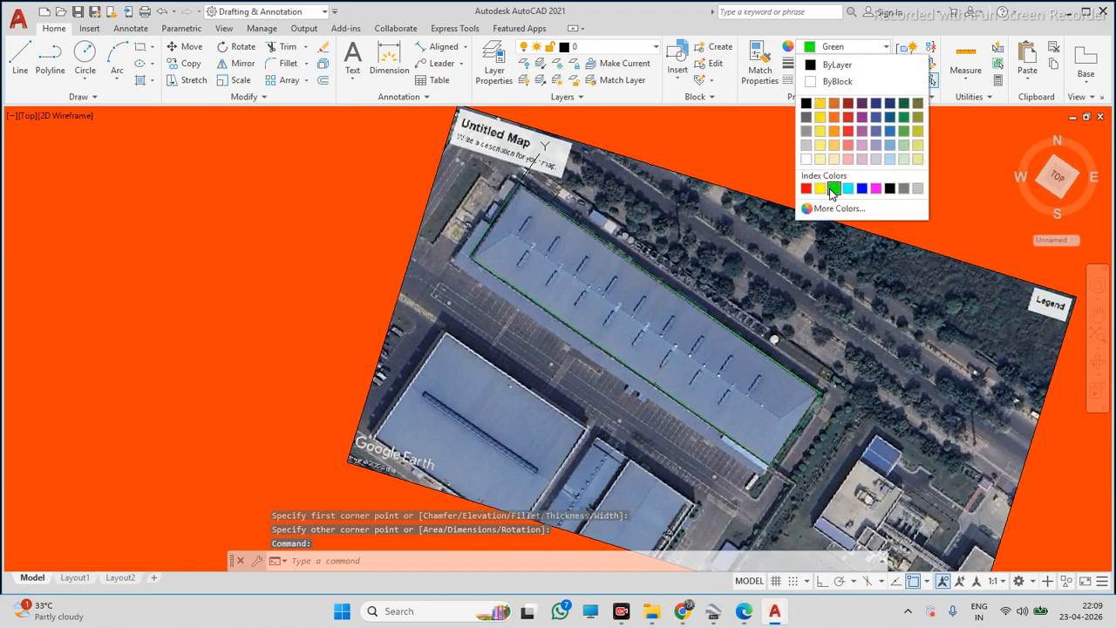
{"action": "left_click", "coordinate": [840, 188]}
{"action": "key", "text": "Escape"}
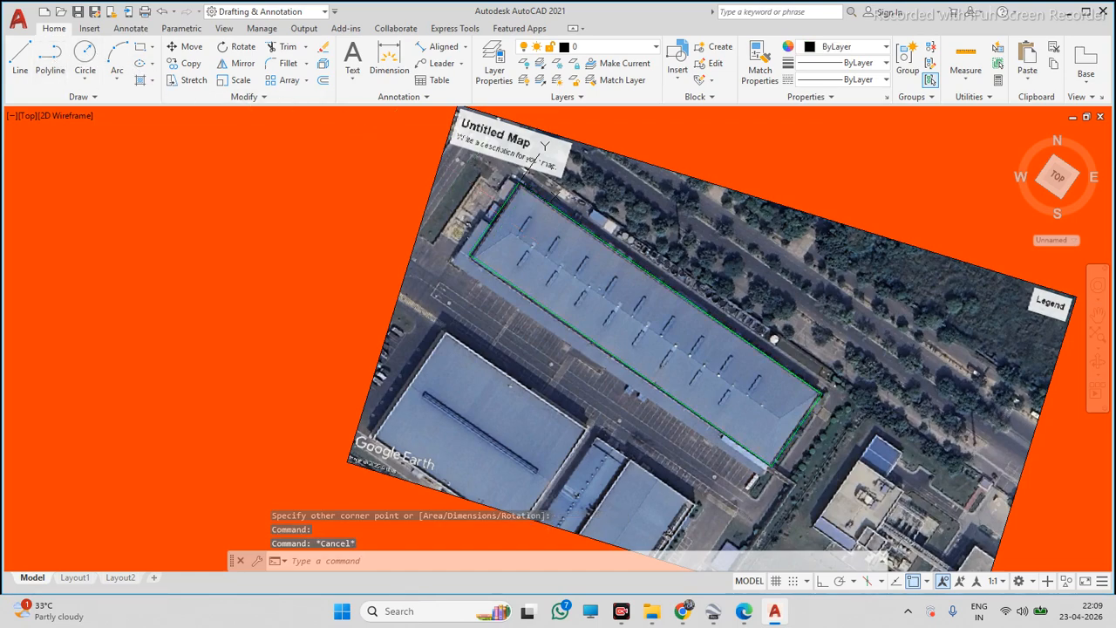
Draw a polyline along the roof ridge from its western end to its eastern end
{"action": "type", "text": "pl"}
{"action": "key", "text": "Return"}
{"action": "scroll", "coordinate": [510, 229], "scroll_direction": "up", "scroll_amount": 3}
{"action": "left_click", "coordinate": [469, 203]}
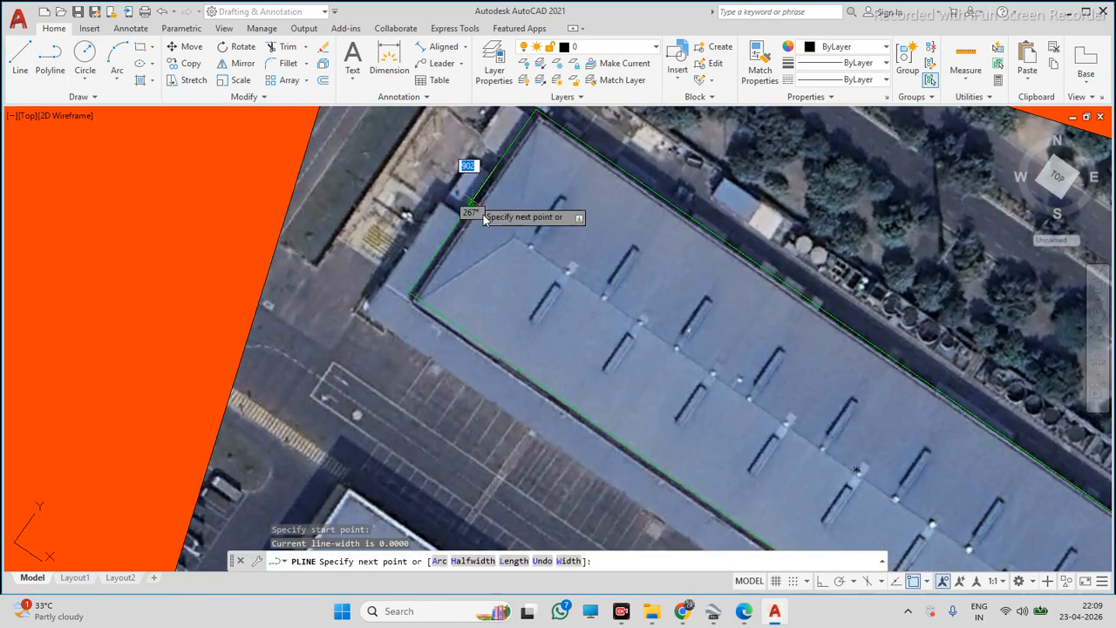
{"action": "scroll", "coordinate": [492, 236], "scroll_direction": "down", "scroll_amount": 4}
{"action": "scroll", "coordinate": [593, 361], "scroll_direction": "up", "scroll_amount": 2}
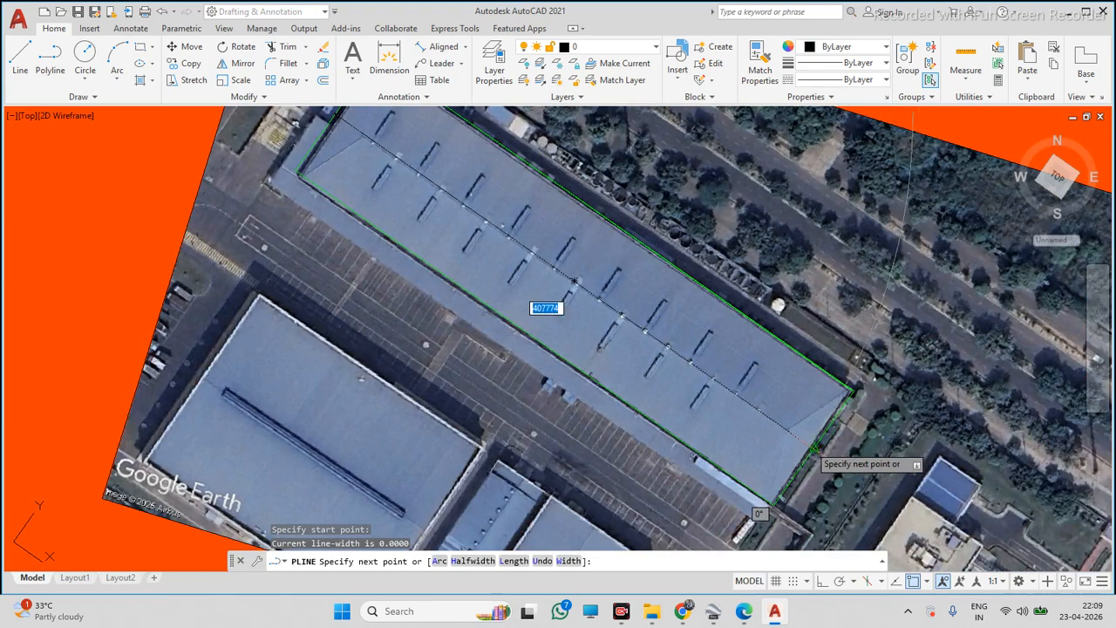
{"action": "left_click", "coordinate": [814, 447]}
{"action": "key", "text": "Escape"}
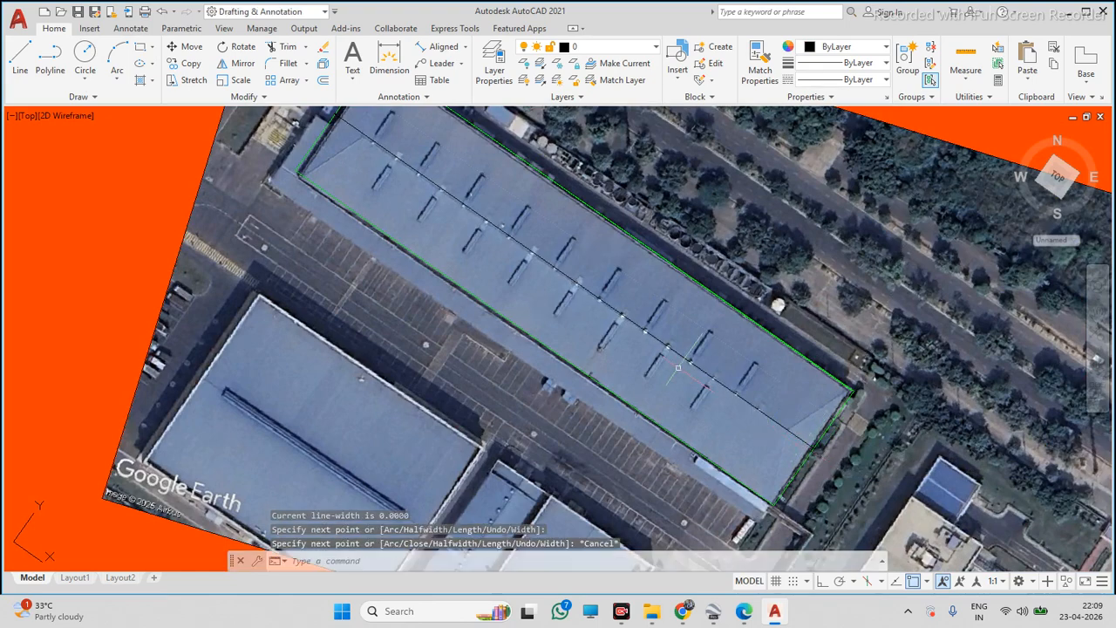
Draw a rectangle tracing the first skylight south of the ridge near the roof's western end and set its colour to cyan
{"action": "scroll", "coordinate": [678, 368], "scroll_direction": "down", "scroll_amount": 4}
{"action": "scroll", "coordinate": [631, 301], "scroll_direction": "up", "scroll_amount": 6}
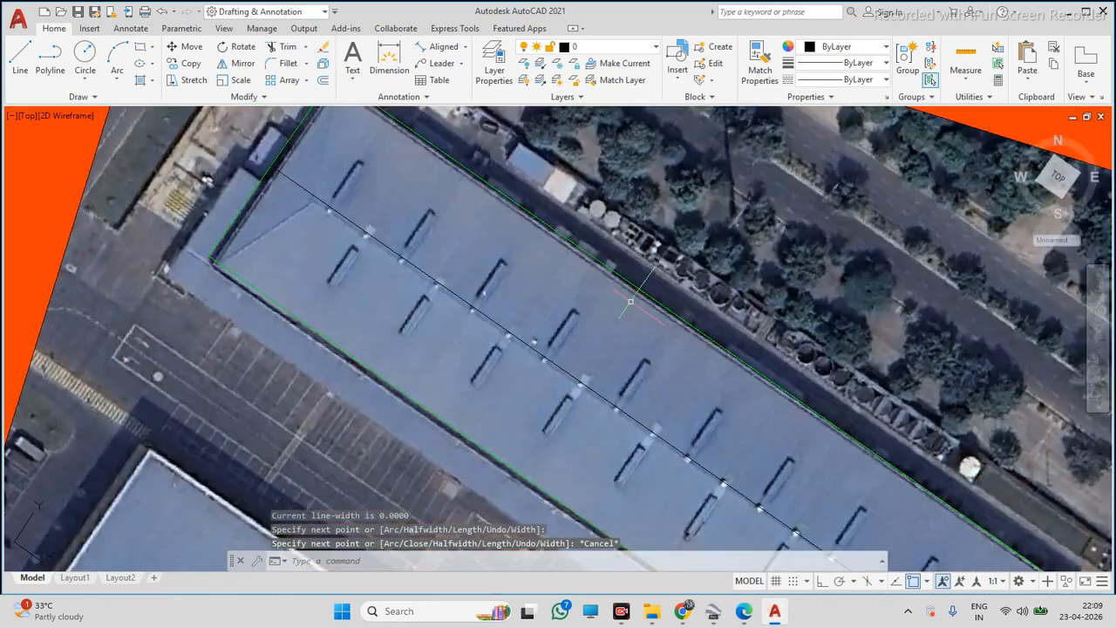
{"action": "left_click", "coordinate": [138, 49]}
{"action": "scroll", "coordinate": [324, 253], "scroll_direction": "up", "scroll_amount": 5}
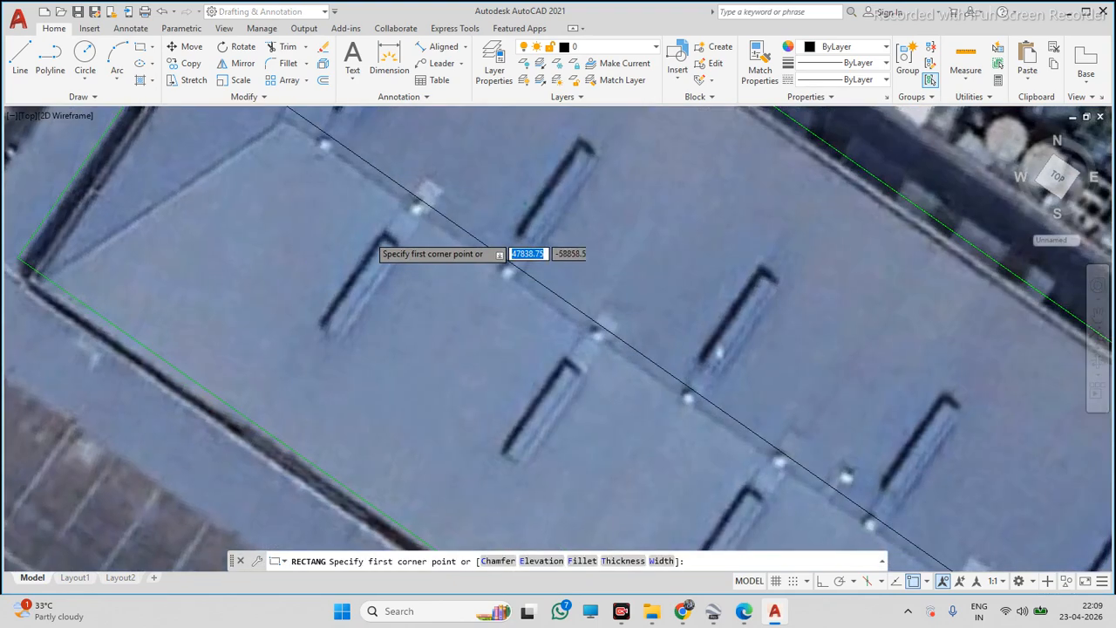
{"action": "left_click", "coordinate": [393, 229]}
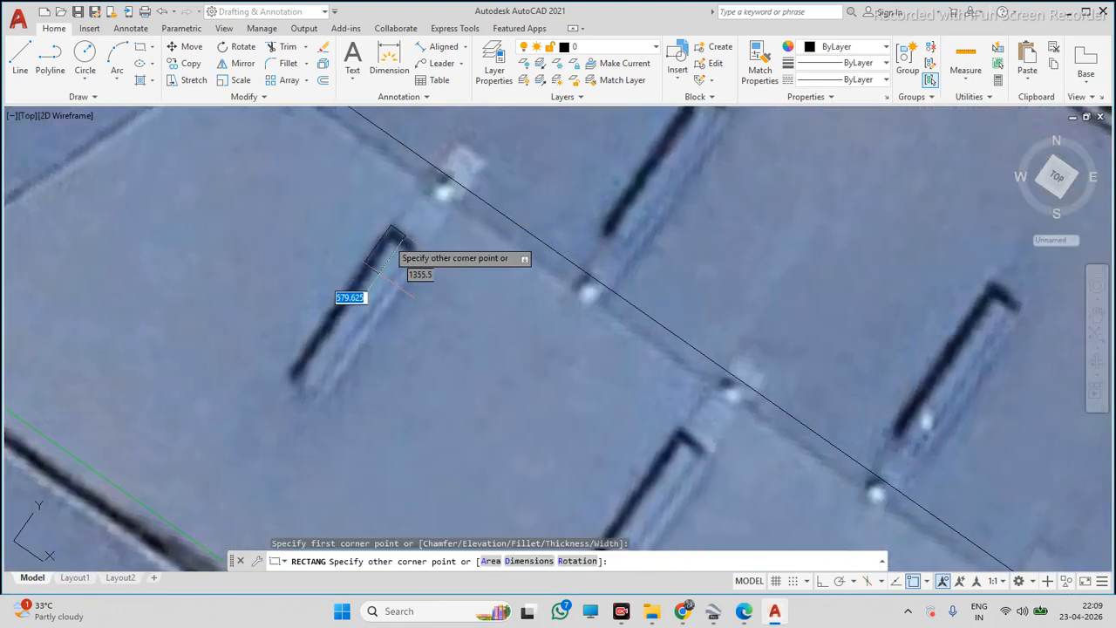
{"action": "left_click", "coordinate": [319, 390]}
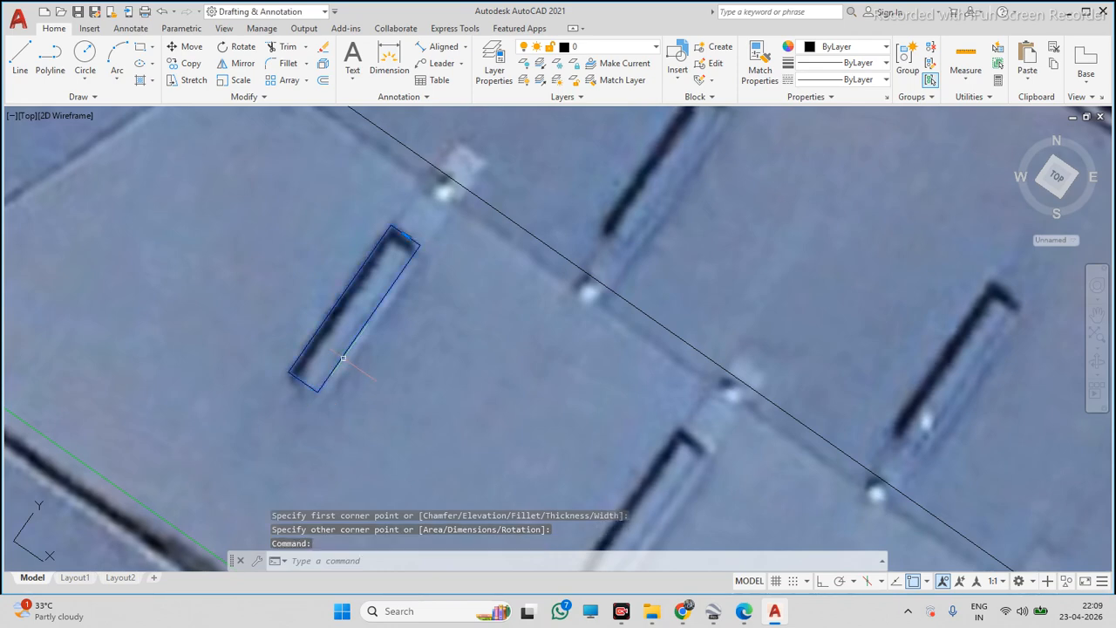
{"action": "left_click", "coordinate": [825, 50]}
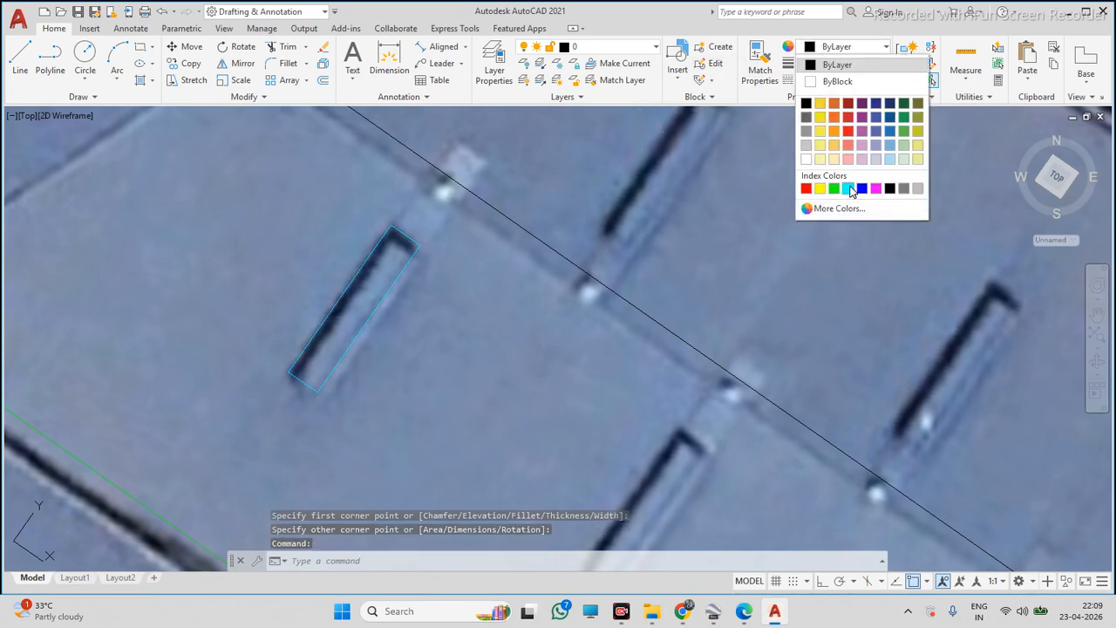
{"action": "left_click", "coordinate": [849, 190]}
Copy the skylight rectangle onto each of the following skylights in the row south of the ridge
{"action": "key", "text": "Return"}
{"action": "left_click", "coordinate": [494, 298]}
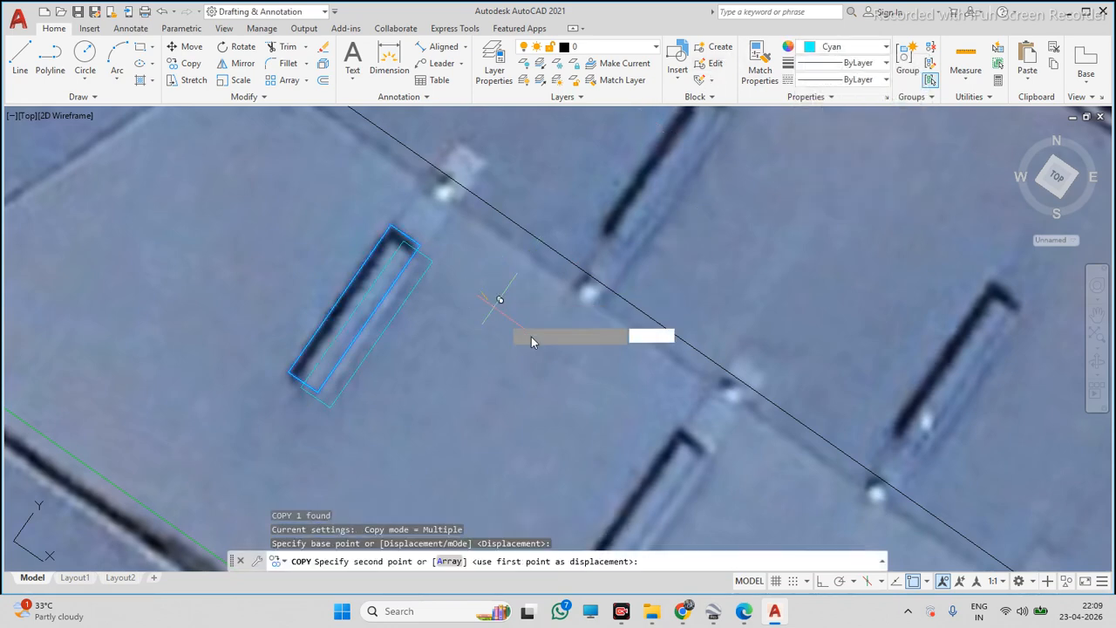
{"action": "scroll", "coordinate": [498, 299], "scroll_direction": "down", "scroll_amount": 3}
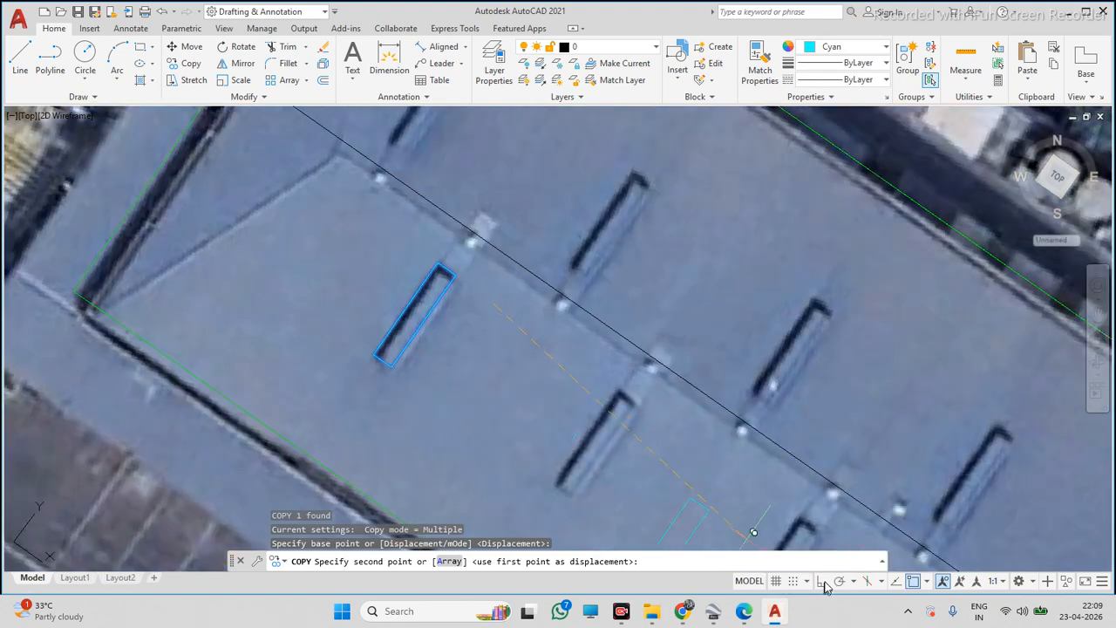
{"action": "scroll", "coordinate": [698, 479], "scroll_direction": "down", "scroll_amount": 2}
{"action": "left_click", "coordinate": [668, 450]}
{"action": "scroll", "coordinate": [669, 454], "scroll_direction": "down", "scroll_amount": 3}
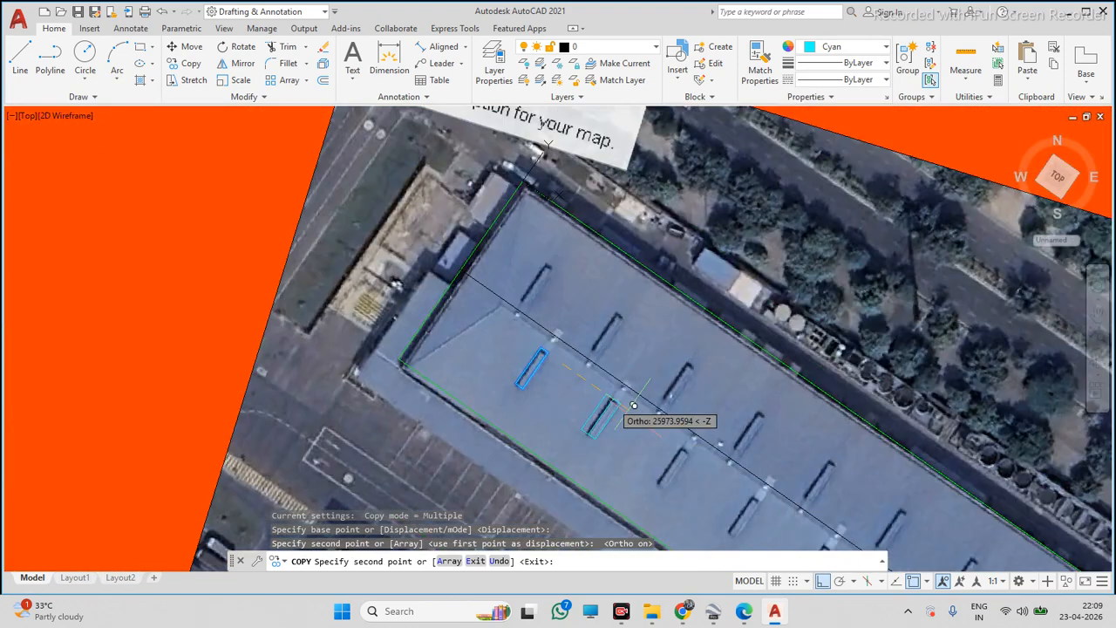
{"action": "scroll", "coordinate": [698, 458], "scroll_direction": "up", "scroll_amount": 2}
{"action": "left_click", "coordinate": [685, 444]}
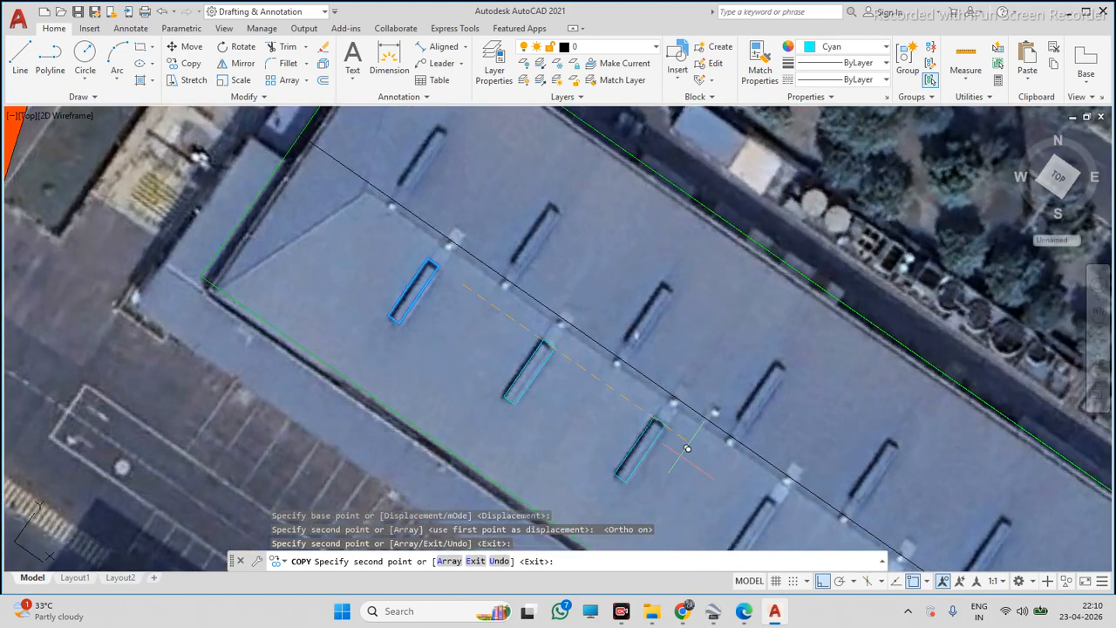
{"action": "scroll", "coordinate": [684, 447], "scroll_direction": "down", "scroll_amount": 4}
{"action": "scroll", "coordinate": [660, 438], "scroll_direction": "up", "scroll_amount": 4}
{"action": "left_click", "coordinate": [567, 365]}
{"action": "scroll", "coordinate": [567, 364], "scroll_direction": "down", "scroll_amount": 5}
{"action": "scroll", "coordinate": [566, 401], "scroll_direction": "up", "scroll_amount": 7}
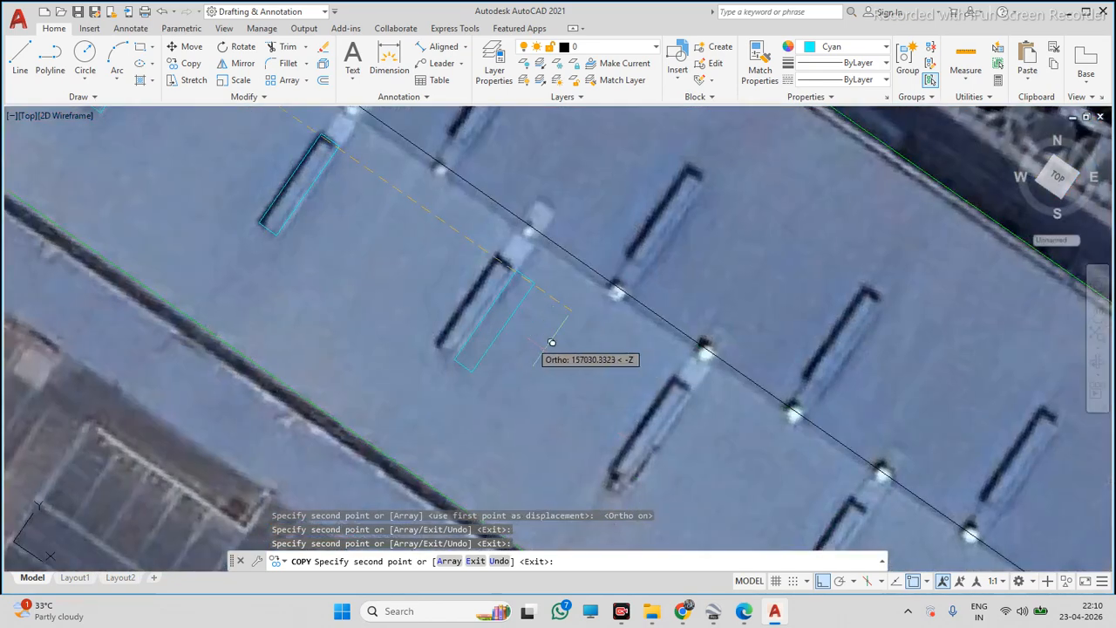
{"action": "left_click", "coordinate": [532, 331]}
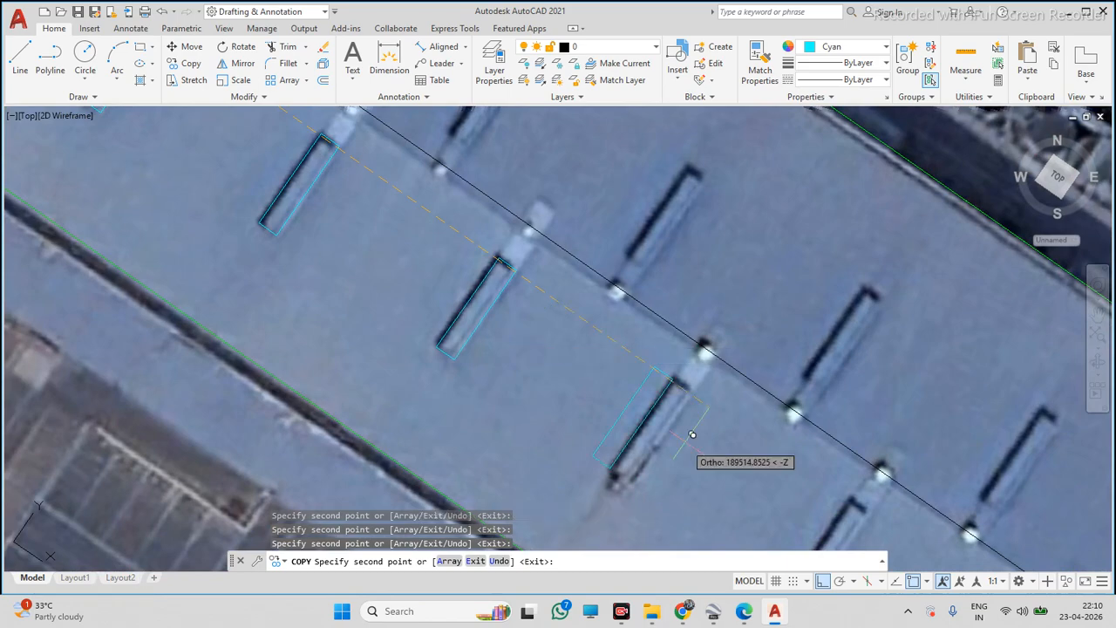
{"action": "left_click", "coordinate": [712, 444]}
{"action": "scroll", "coordinate": [627, 392], "scroll_direction": "down", "scroll_amount": 4}
{"action": "scroll", "coordinate": [748, 457], "scroll_direction": "up", "scroll_amount": 3}
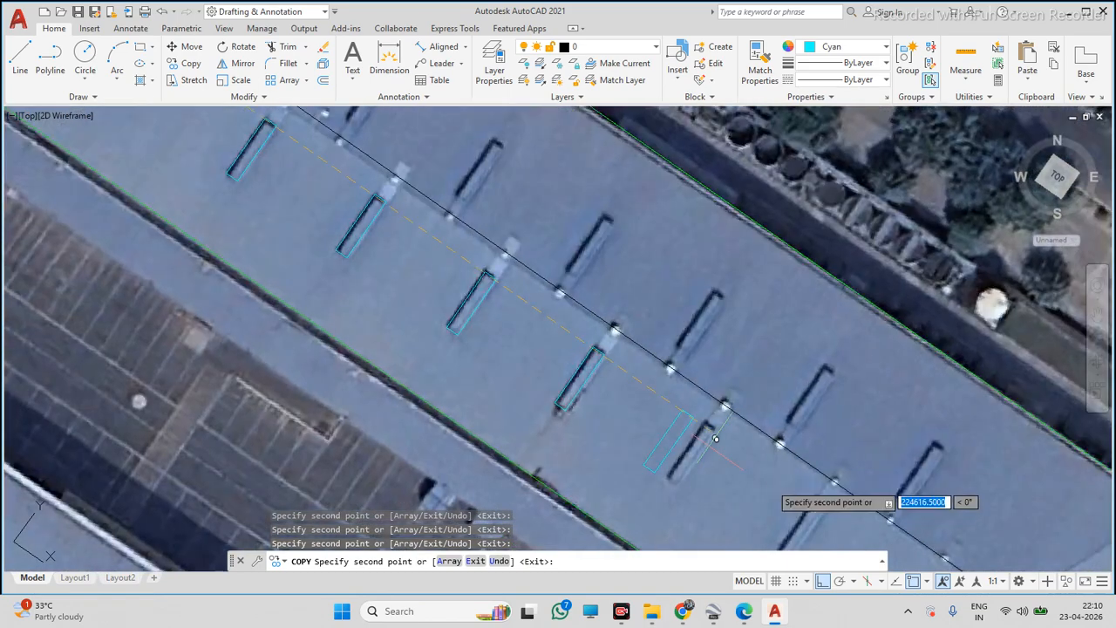
{"action": "scroll", "coordinate": [750, 449], "scroll_direction": "down", "scroll_amount": 5}
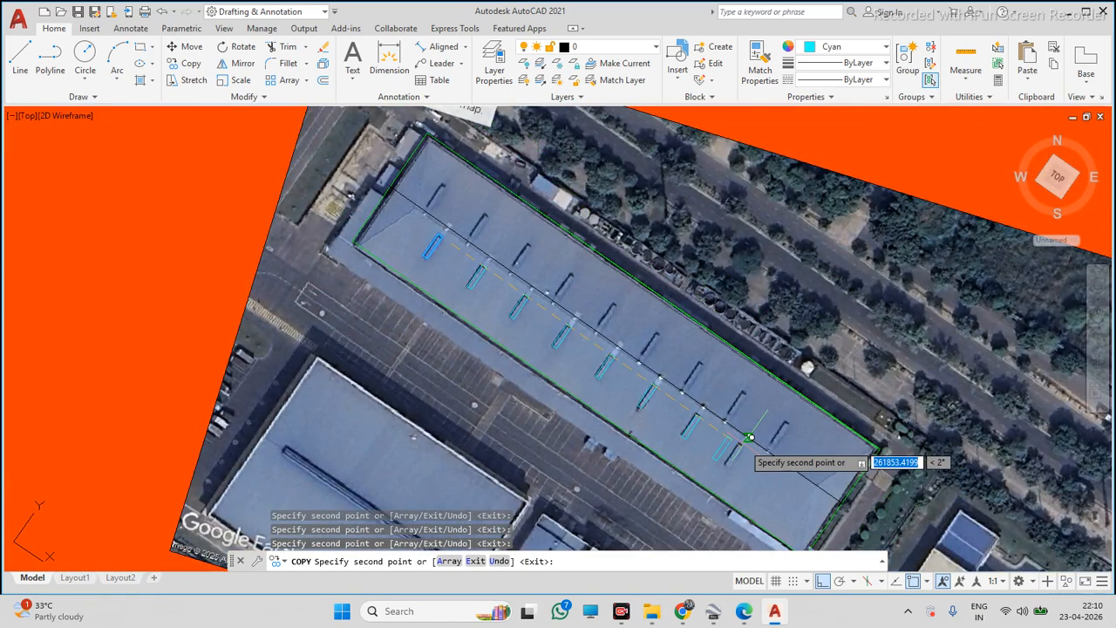
{"action": "scroll", "coordinate": [768, 459], "scroll_direction": "up", "scroll_amount": 3}
{"action": "scroll", "coordinate": [772, 474], "scroll_direction": "up", "scroll_amount": 2}
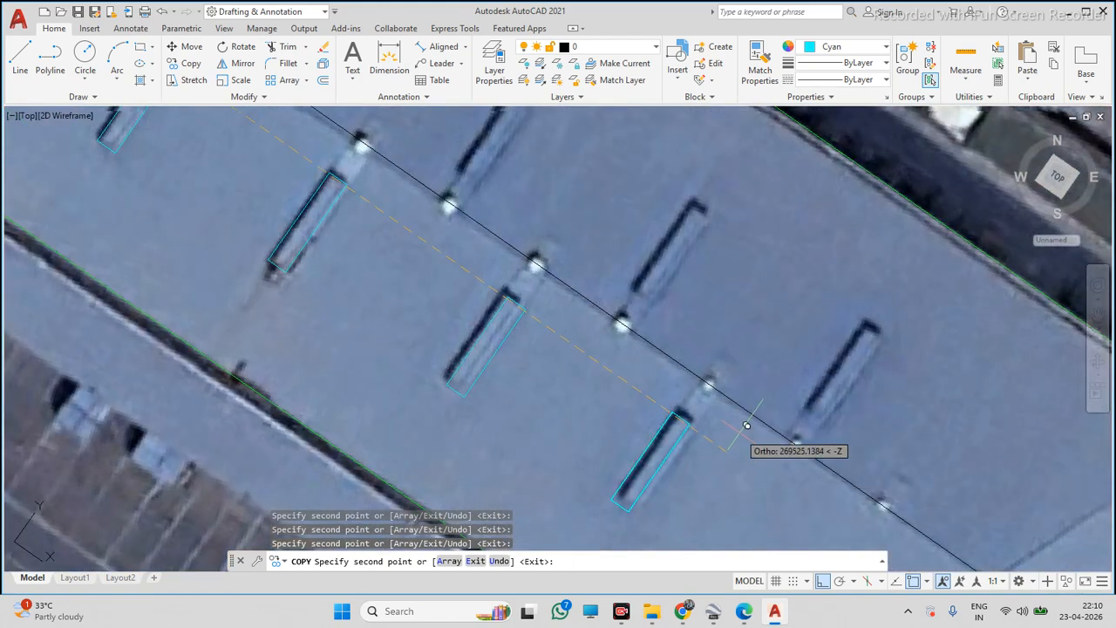
{"action": "key", "text": "Escape"}
Copy the first skylight rectangle onto the first skylight north of the ridge
{"action": "scroll", "coordinate": [750, 409], "scroll_direction": "down", "scroll_amount": 6}
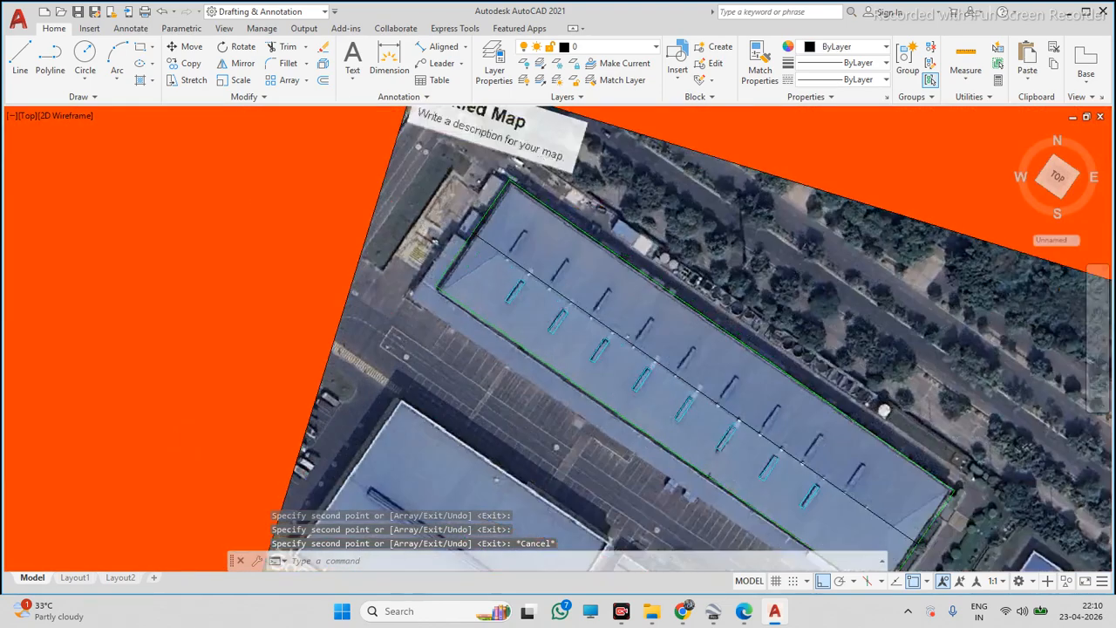
{"action": "scroll", "coordinate": [541, 293], "scroll_direction": "up", "scroll_amount": 6}
{"action": "left_click", "coordinate": [500, 292]}
{"action": "left_click", "coordinate": [454, 312]}
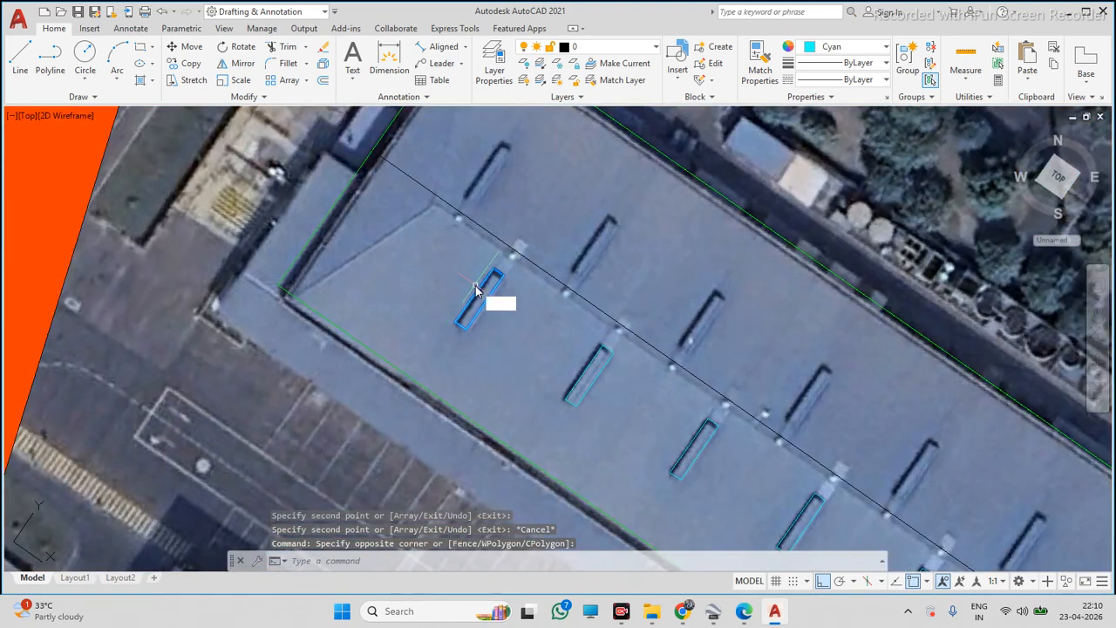
{"action": "key", "text": "space"}
{"action": "left_click", "coordinate": [482, 284]}
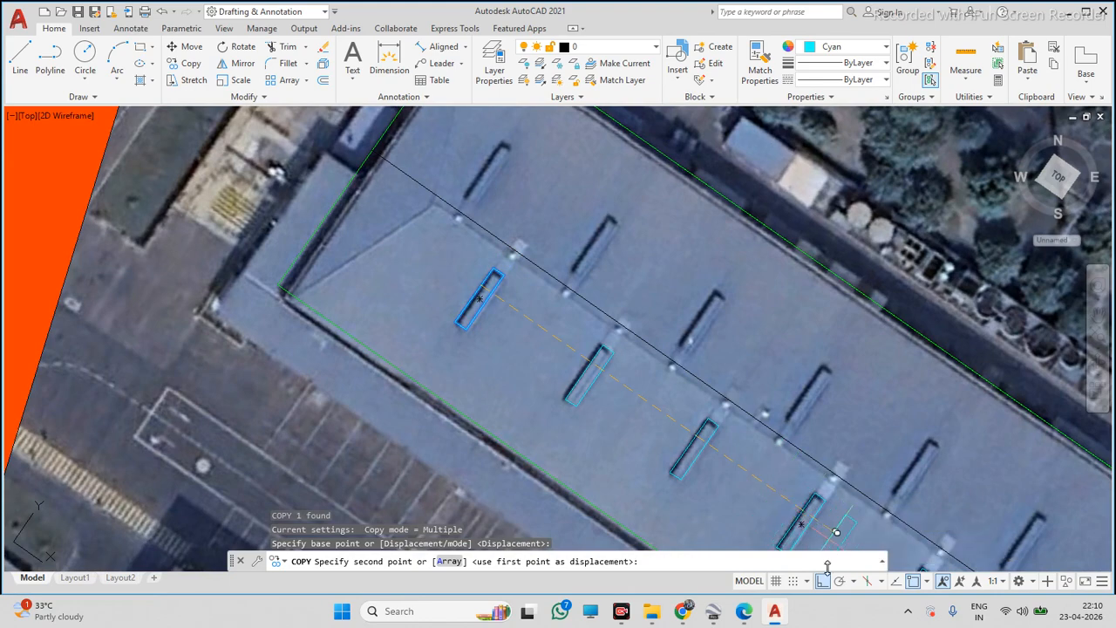
{"action": "scroll", "coordinate": [575, 175], "scroll_direction": "up", "scroll_amount": 5}
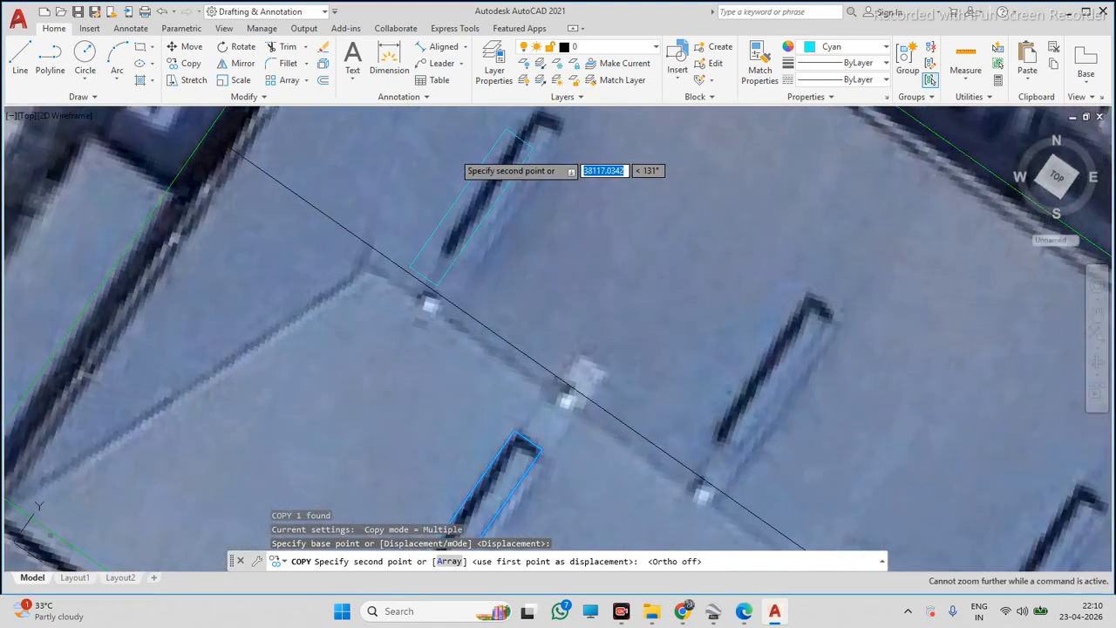
{"action": "left_click", "coordinate": [510, 153]}
{"action": "key", "text": "Escape"}
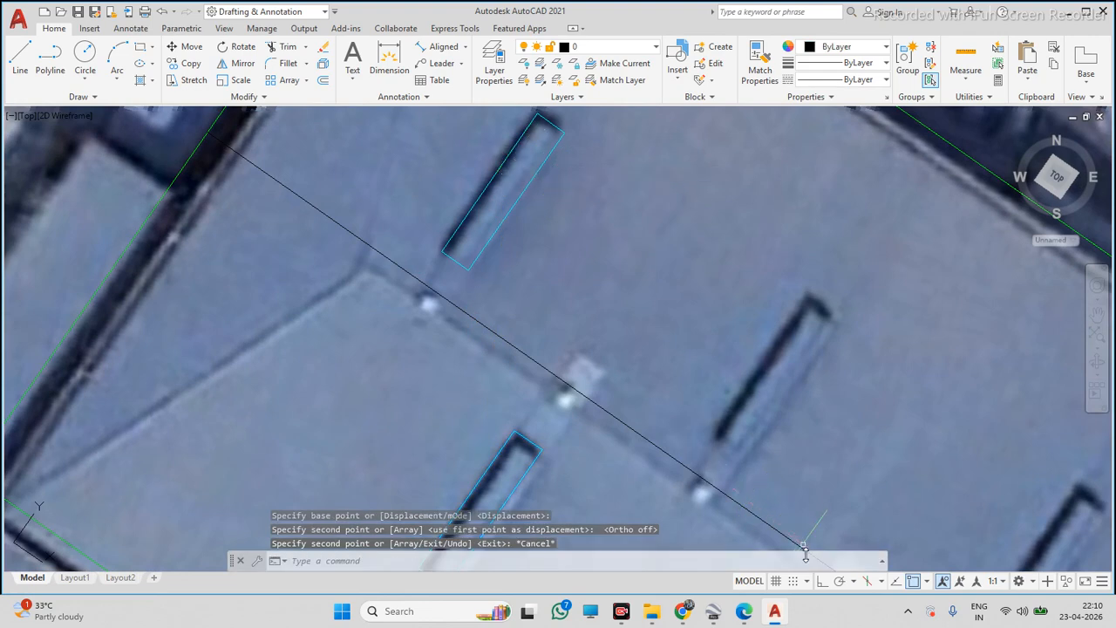
Turn on Ortho and copy the northern skylight rectangle onto the other skylights along the row north of the ridge
{"action": "left_click", "coordinate": [820, 582]}
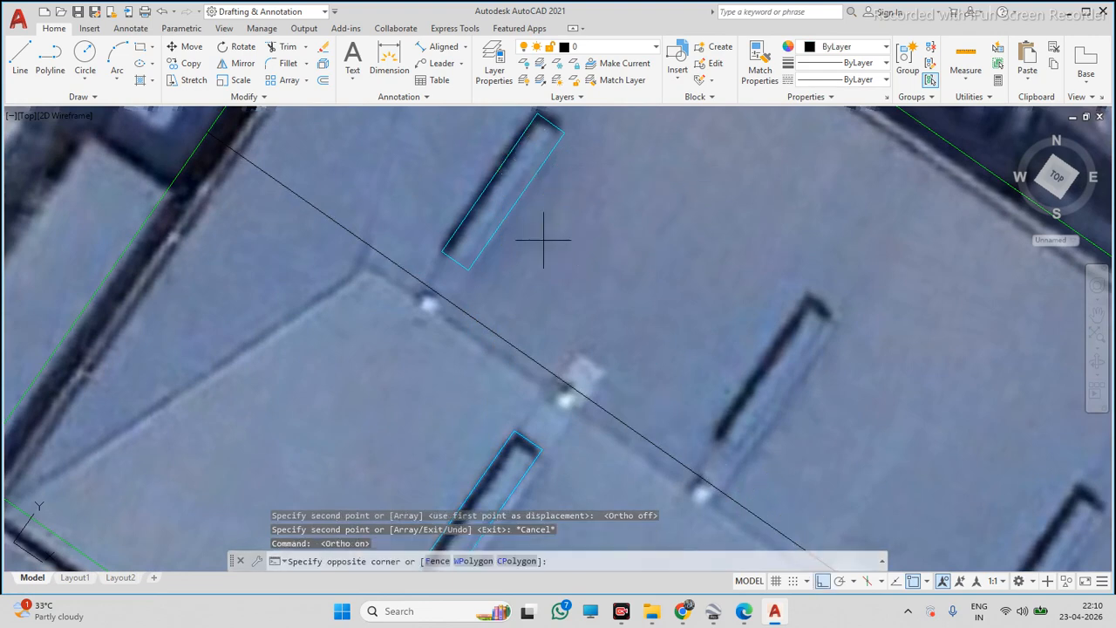
{"action": "left_click", "coordinate": [453, 218]}
{"action": "left_click", "coordinate": [475, 235]}
{"action": "type", "text": "co"}
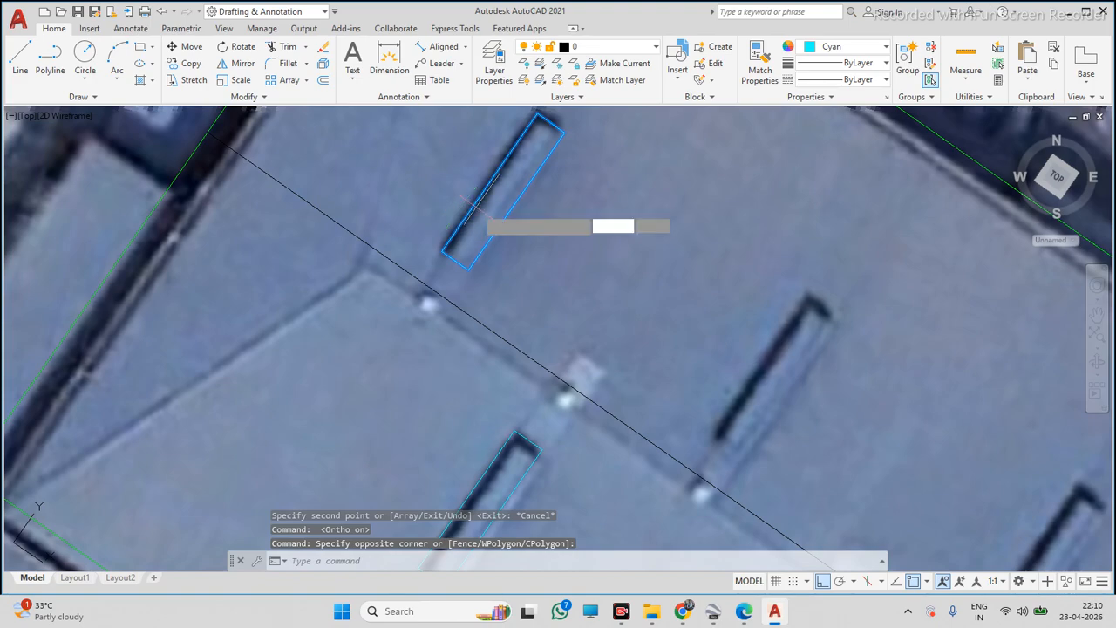
{"action": "key", "text": "Return"}
{"action": "left_click", "coordinate": [478, 209]}
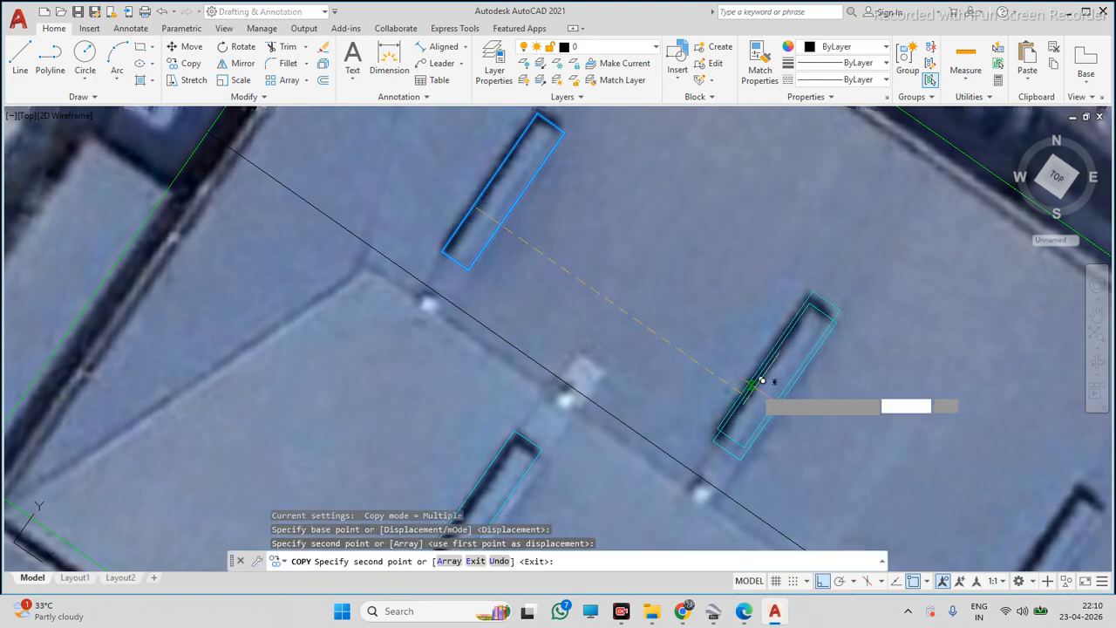
{"action": "left_click", "coordinate": [762, 380]}
{"action": "scroll", "coordinate": [768, 390], "scroll_direction": "down", "scroll_amount": 5}
{"action": "scroll", "coordinate": [769, 403], "scroll_direction": "up", "scroll_amount": 4}
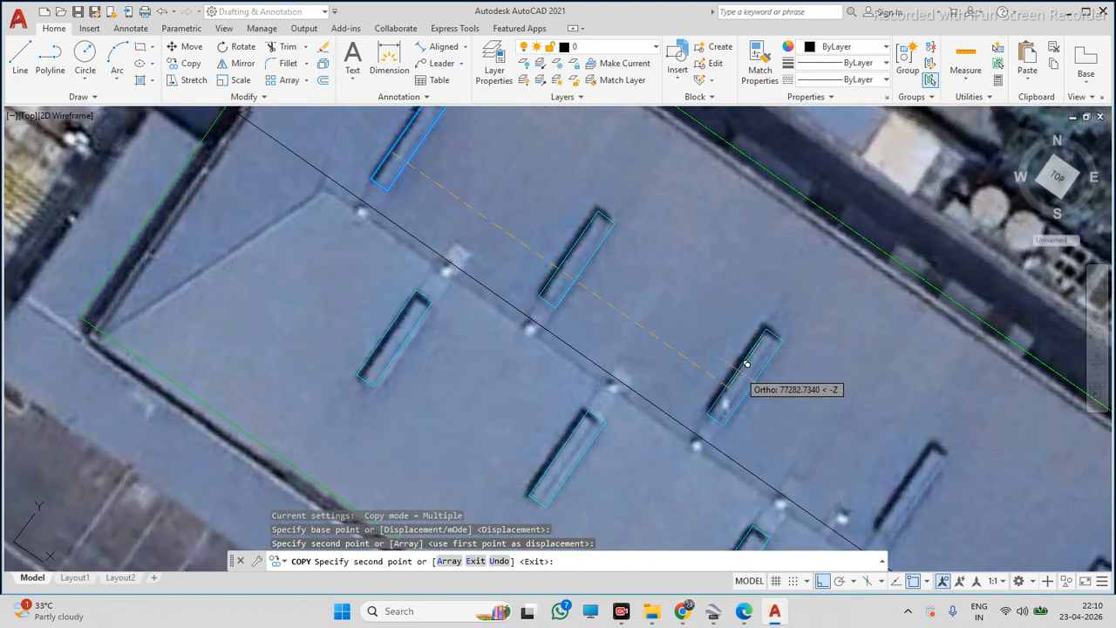
{"action": "scroll", "coordinate": [869, 448], "scroll_direction": "down", "scroll_amount": 3}
{"action": "scroll", "coordinate": [787, 366], "scroll_direction": "up", "scroll_amount": 4}
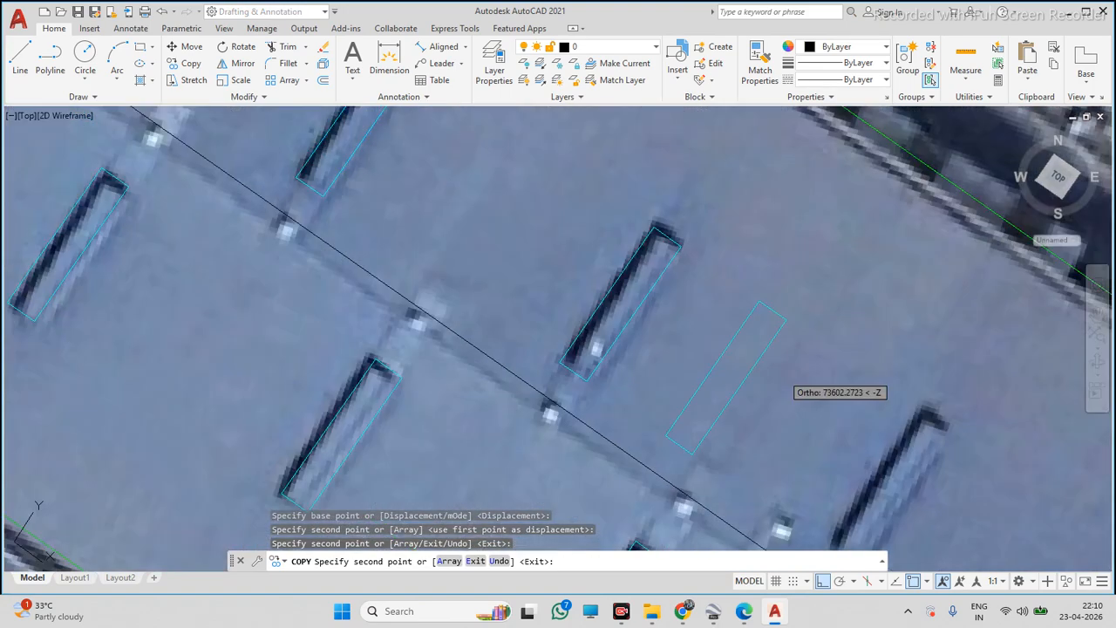
{"action": "left_click", "coordinate": [895, 458]}
{"action": "scroll", "coordinate": [680, 320], "scroll_direction": "down", "scroll_amount": 6}
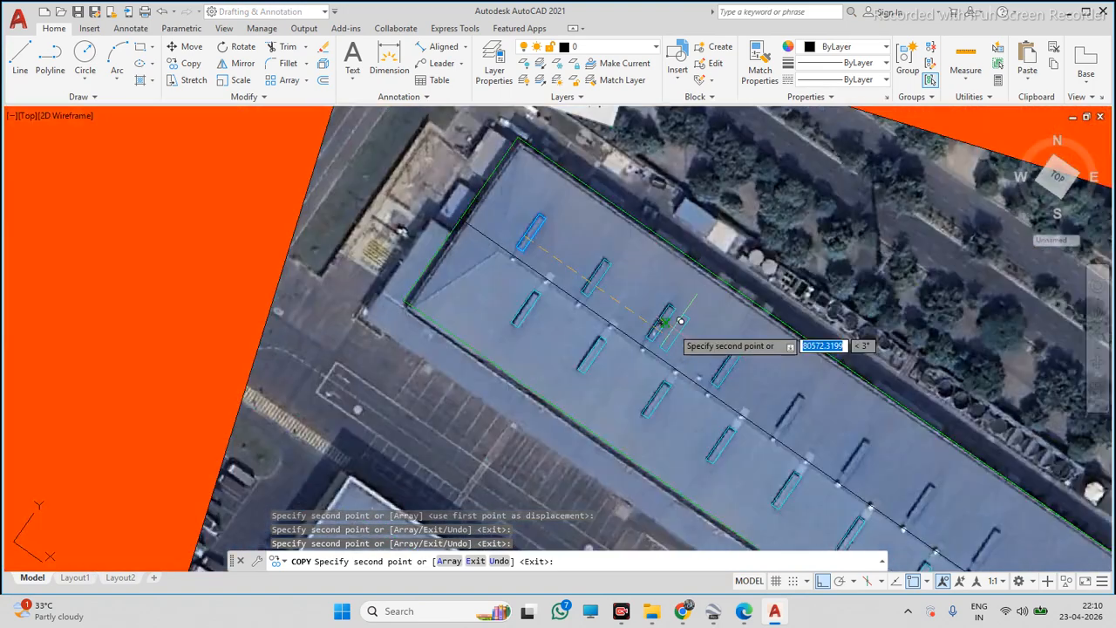
{"action": "scroll", "coordinate": [774, 400], "scroll_direction": "up", "scroll_amount": 4}
{"action": "scroll", "coordinate": [785, 420], "scroll_direction": "up", "scroll_amount": 3}
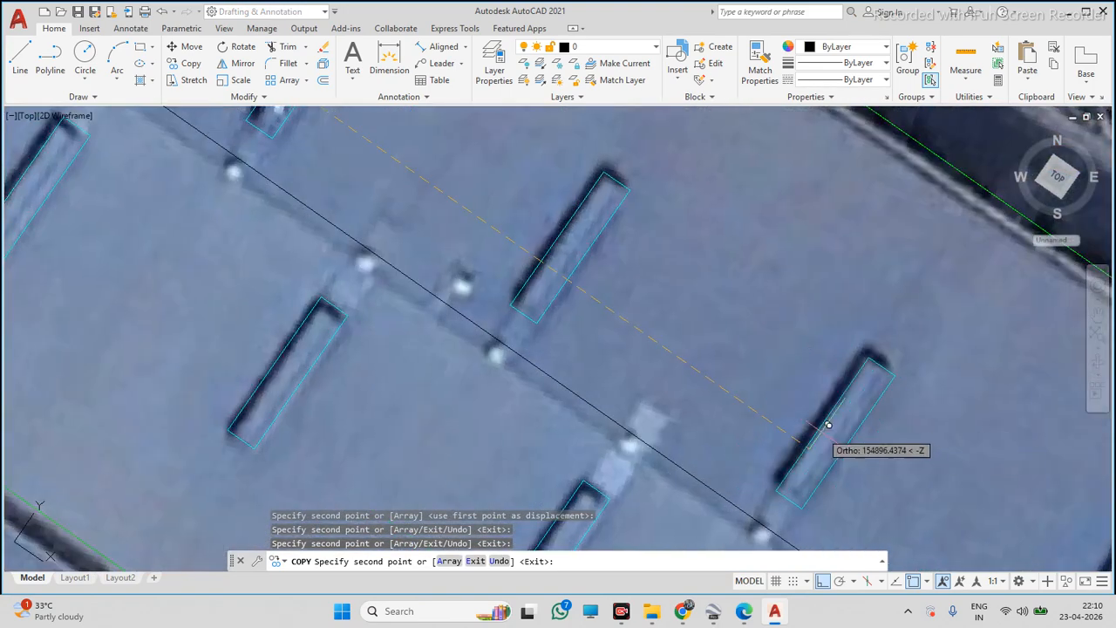
{"action": "scroll", "coordinate": [648, 351], "scroll_direction": "down", "scroll_amount": 3}
{"action": "scroll", "coordinate": [649, 350], "scroll_direction": "down", "scroll_amount": 5}
{"action": "scroll", "coordinate": [740, 418], "scroll_direction": "up", "scroll_amount": 7}
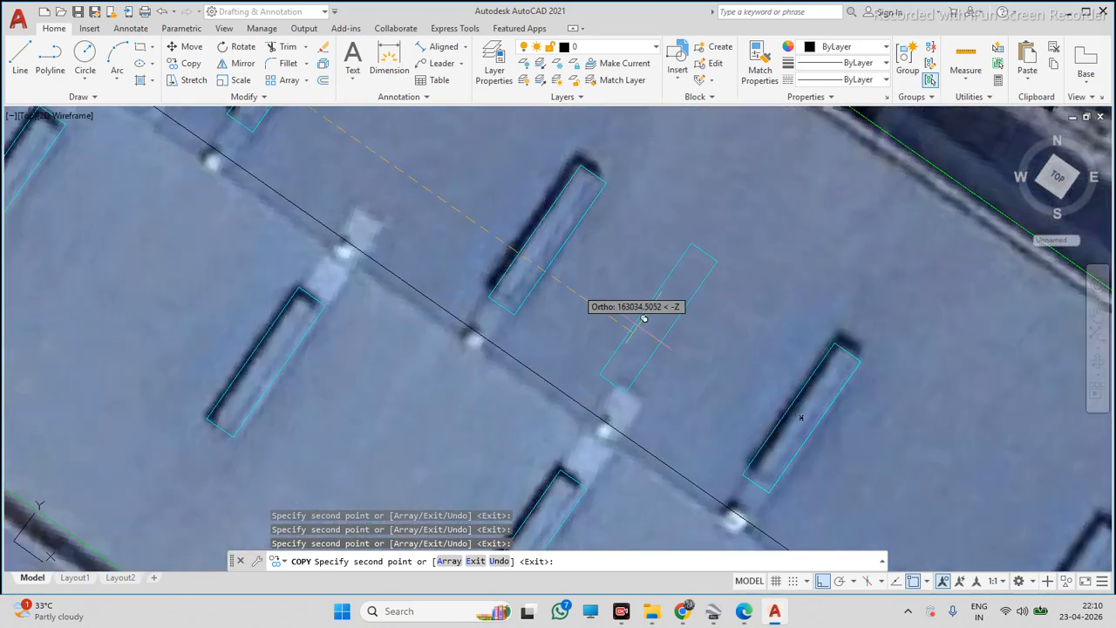
{"action": "scroll", "coordinate": [643, 308], "scroll_direction": "down", "scroll_amount": 5}
{"action": "scroll", "coordinate": [605, 289], "scroll_direction": "up", "scroll_amount": 6}
{"action": "left_click", "coordinate": [604, 290]}
{"action": "scroll", "coordinate": [755, 397], "scroll_direction": "down", "scroll_amount": 5}
{"action": "scroll", "coordinate": [822, 447], "scroll_direction": "up", "scroll_amount": 5}
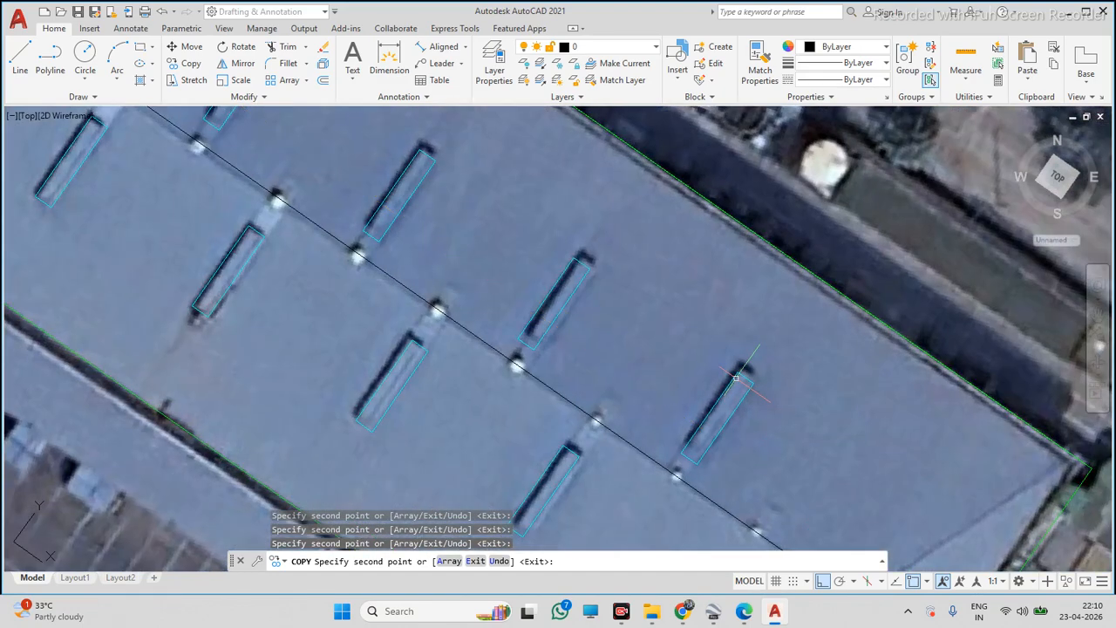
{"action": "key", "text": "Escape"}
Draw a polyline 213 units long from the roof's western corner as a reference line
{"action": "scroll", "coordinate": [732, 349], "scroll_direction": "down", "scroll_amount": 3}
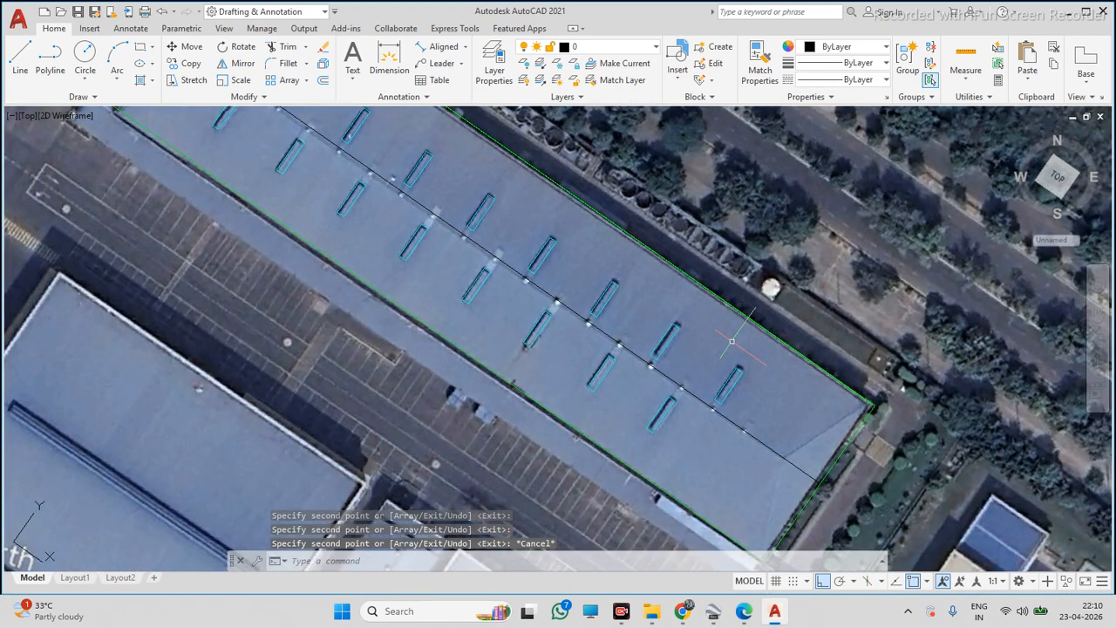
{"action": "scroll", "coordinate": [739, 357], "scroll_direction": "down", "scroll_amount": 4}
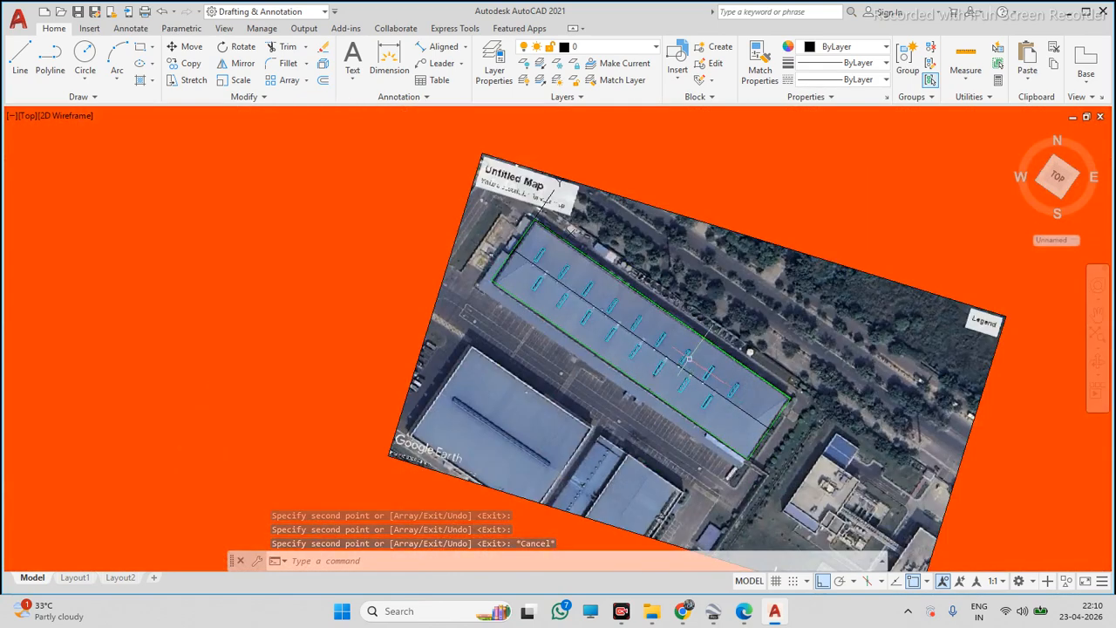
{"action": "left_click", "coordinate": [50, 59]}
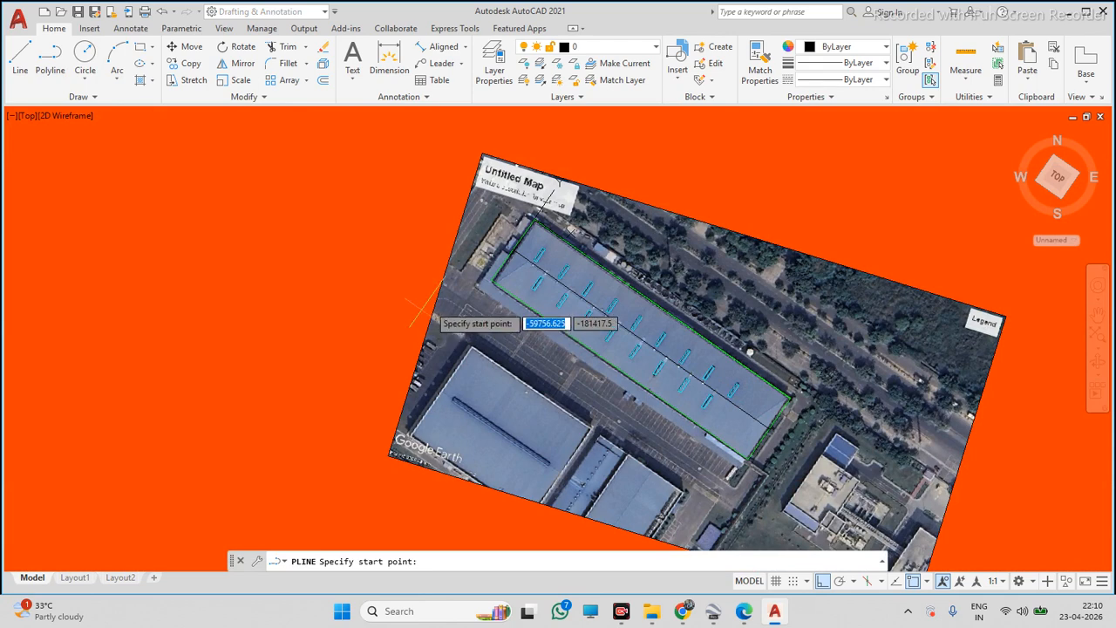
{"action": "key", "text": "Escape"}
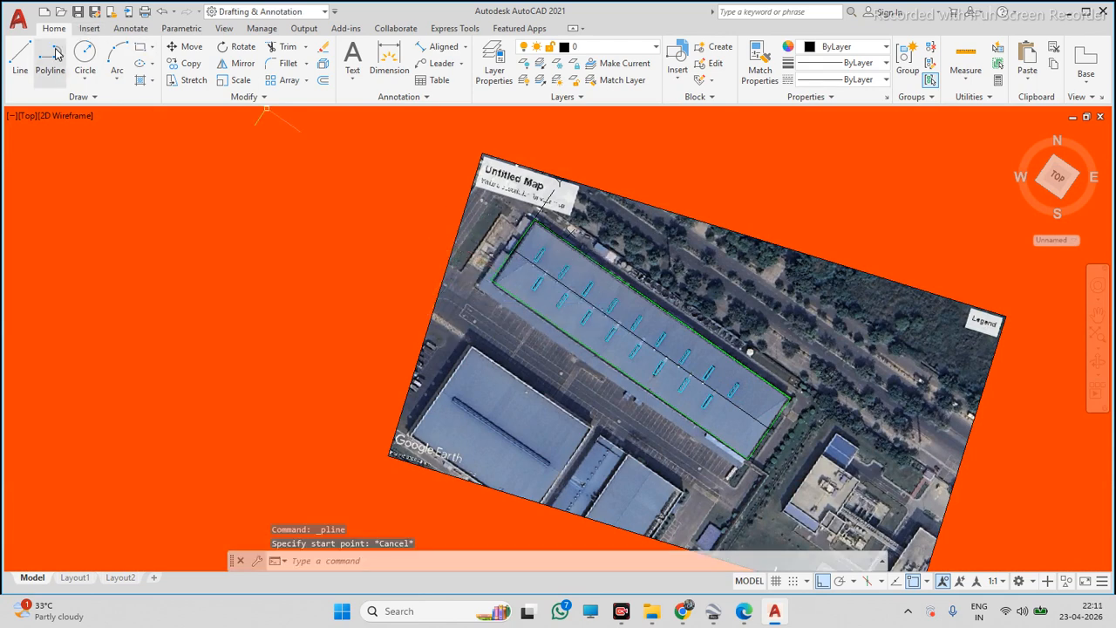
{"action": "key", "text": "space"}
{"action": "scroll", "coordinate": [473, 282], "scroll_direction": "up", "scroll_amount": 2}
{"action": "scroll", "coordinate": [473, 282], "scroll_direction": "up", "scroll_amount": 2}
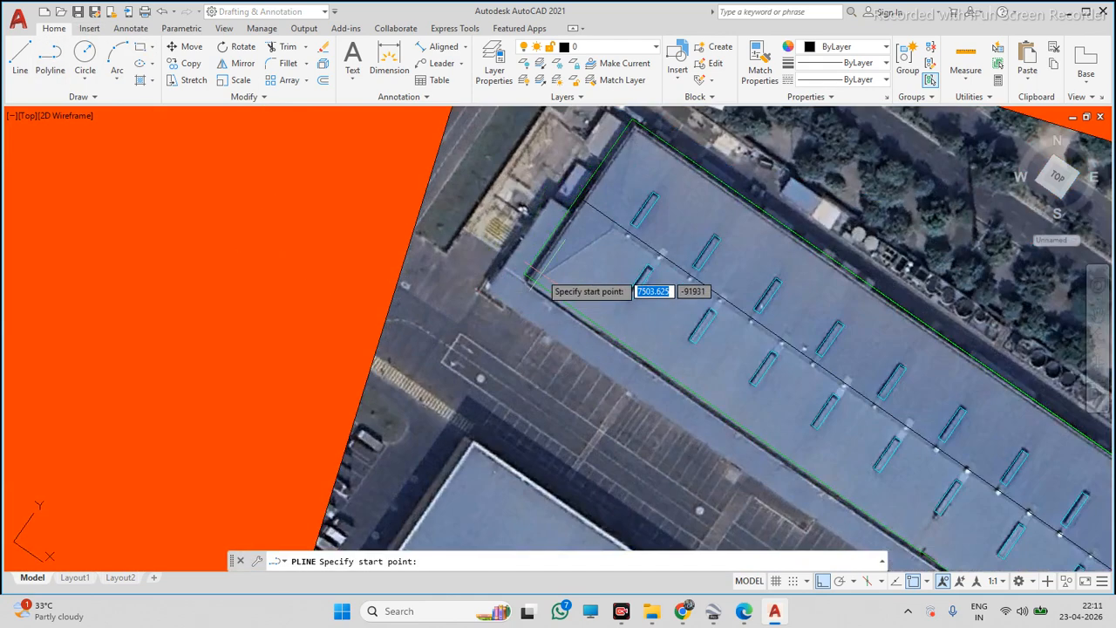
{"action": "left_click", "coordinate": [521, 263]}
{"action": "scroll", "coordinate": [523, 266], "scroll_direction": "down", "scroll_amount": 5}
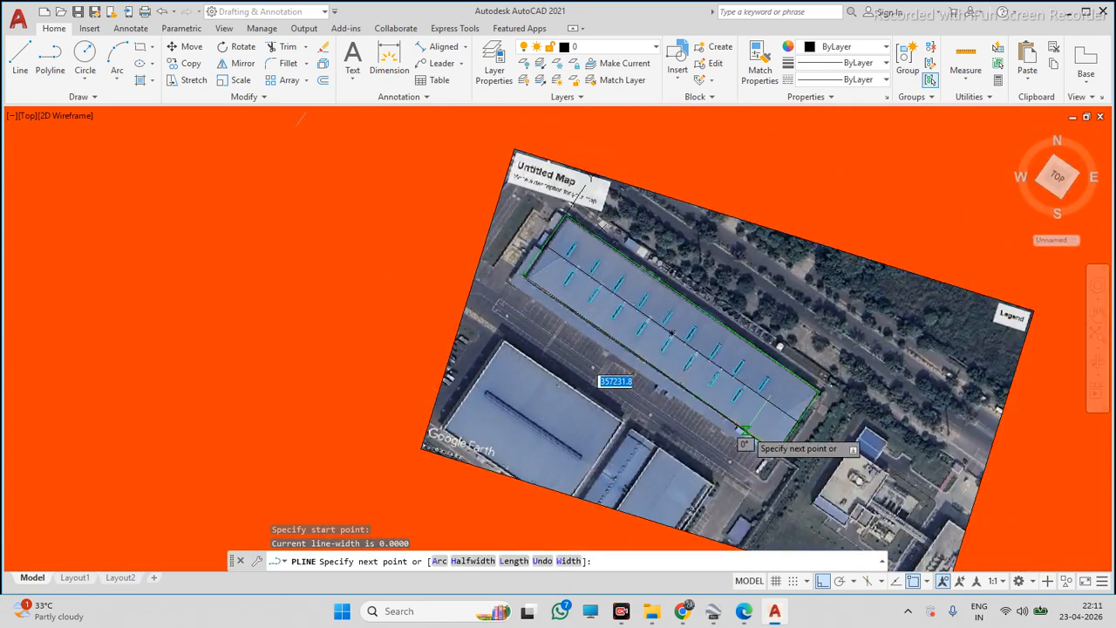
{"action": "scroll", "coordinate": [723, 377], "scroll_direction": "down", "scroll_amount": 2}
{"action": "scroll", "coordinate": [785, 402], "scroll_direction": "down", "scroll_amount": 4}
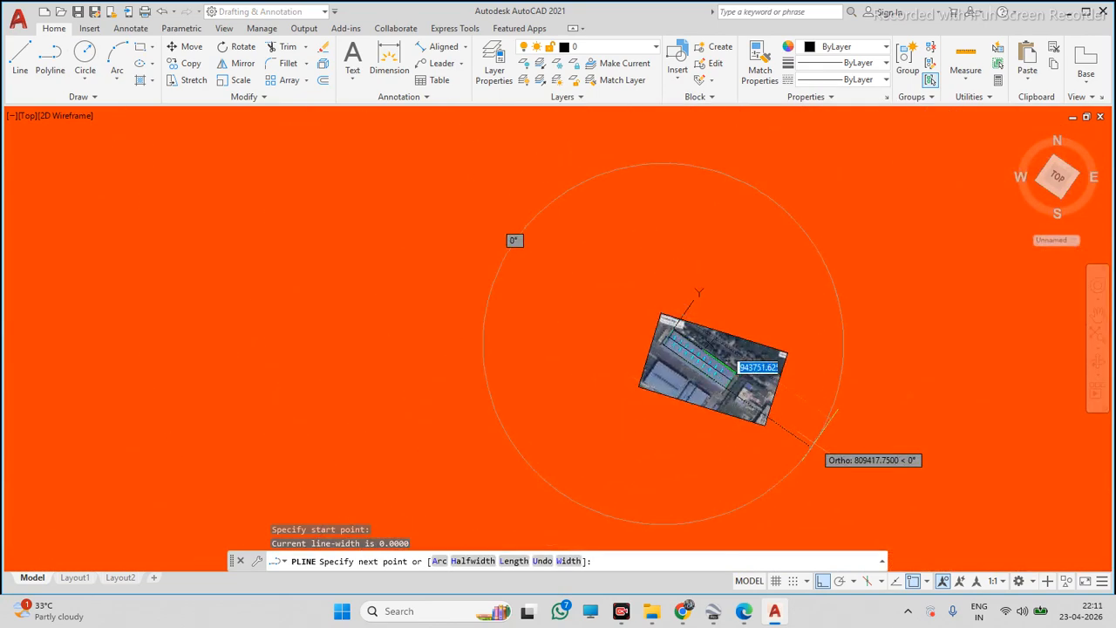
{"action": "type", "text": "2"}
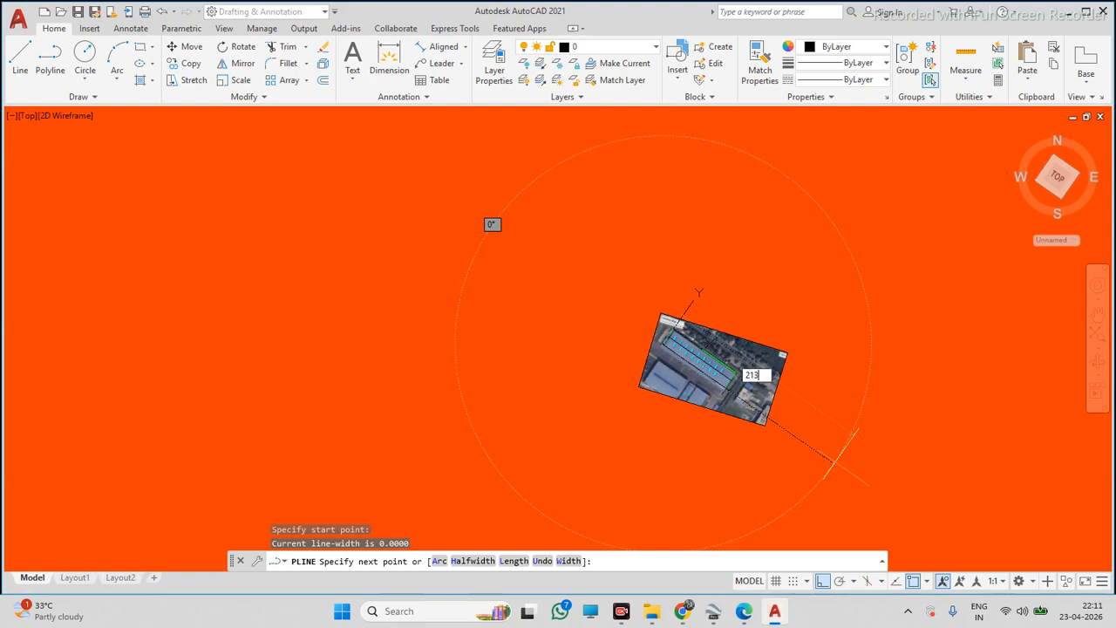
{"action": "type", "text": "13"}
{"action": "key", "text": "Return"}
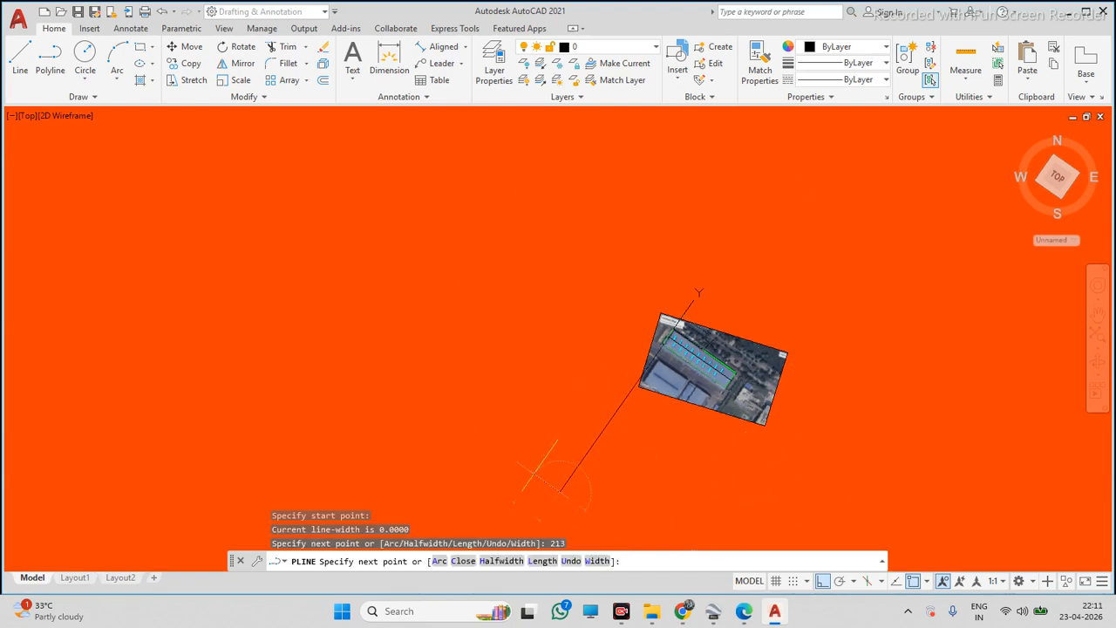
{"action": "key", "text": "Escape"}
Try to scale the selected image and roof traces about the roof's western corner
{"action": "left_click", "coordinate": [605, 286]}
{"action": "left_click", "coordinate": [789, 469]}
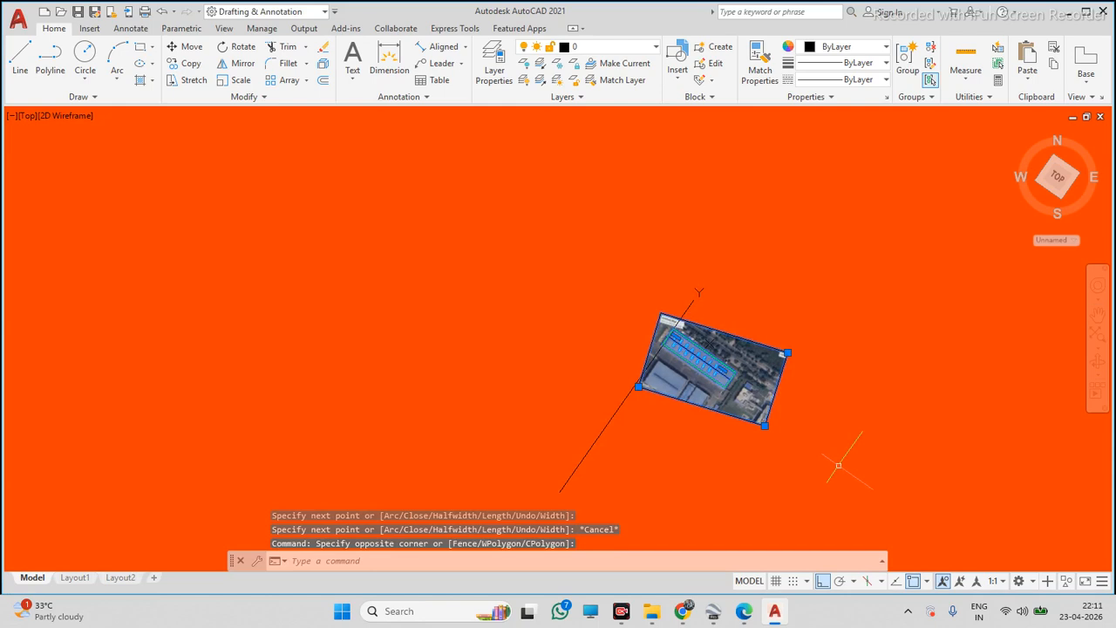
{"action": "key", "text": "Escape"}
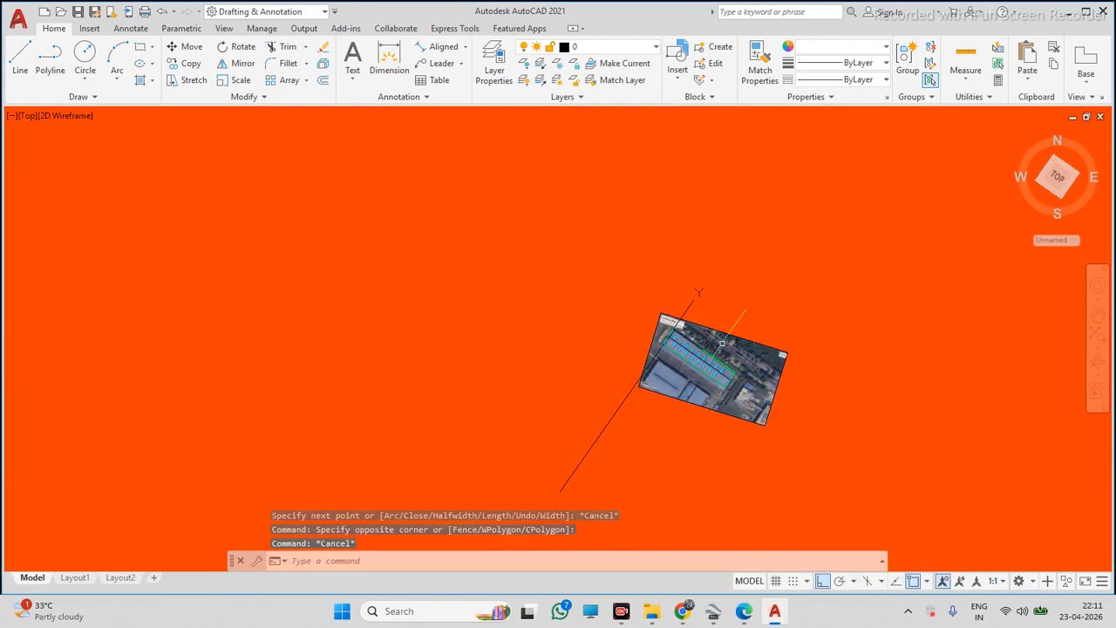
{"action": "left_click", "coordinate": [593, 244]}
{"action": "left_click", "coordinate": [888, 469]}
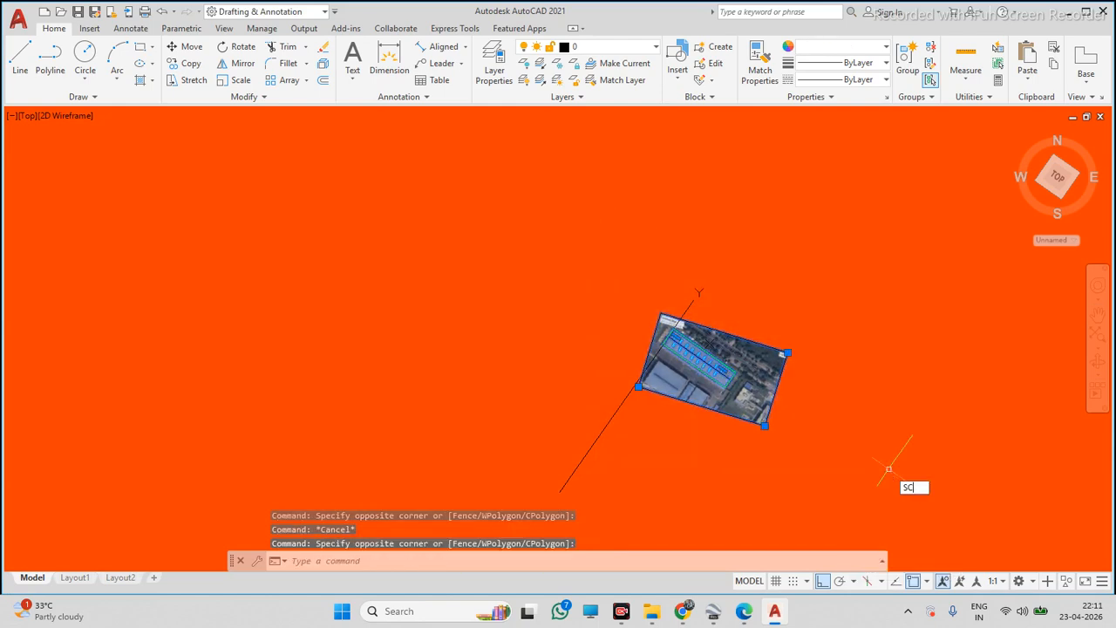
{"action": "key", "text": "Return"}
{"action": "scroll", "coordinate": [646, 353], "scroll_direction": "up", "scroll_amount": 8}
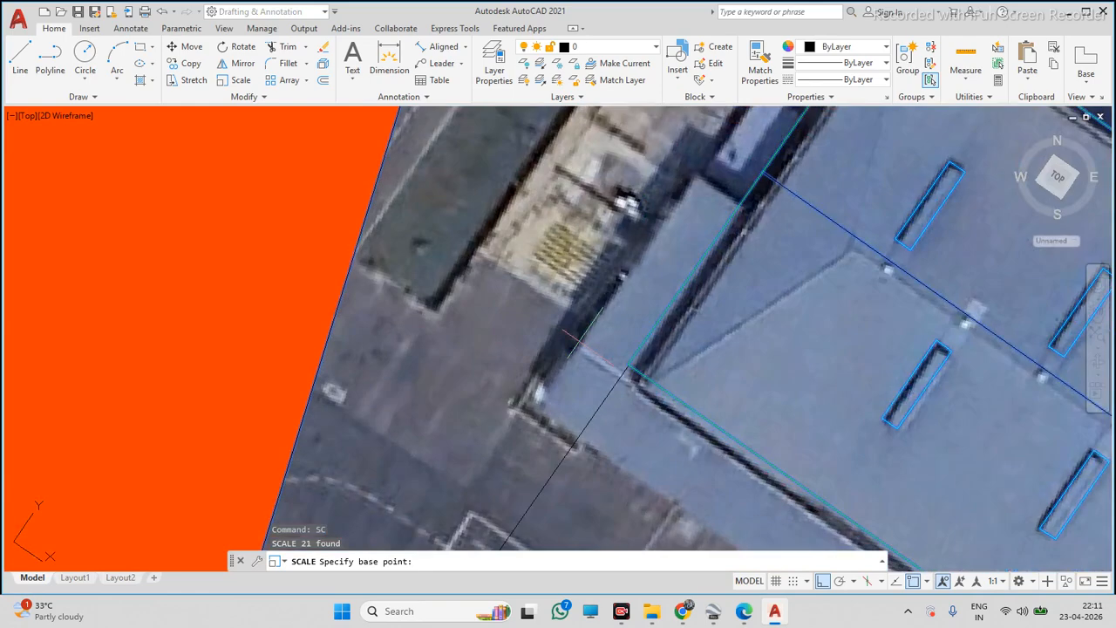
{"action": "scroll", "coordinate": [589, 361], "scroll_direction": "up", "scroll_amount": 4}
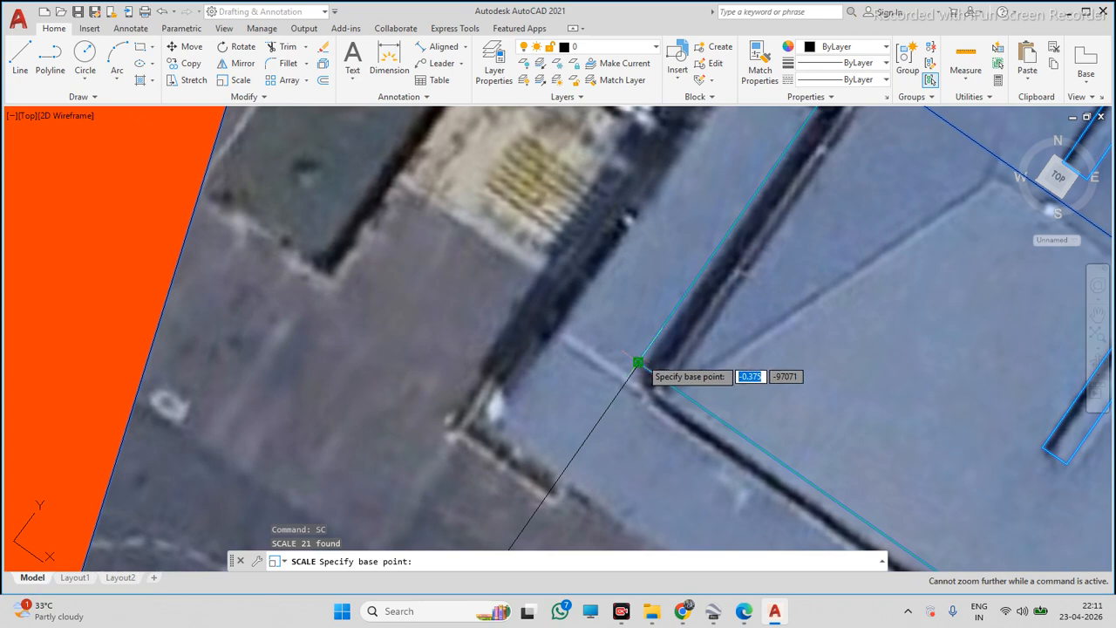
{"action": "left_click", "coordinate": [638, 361]}
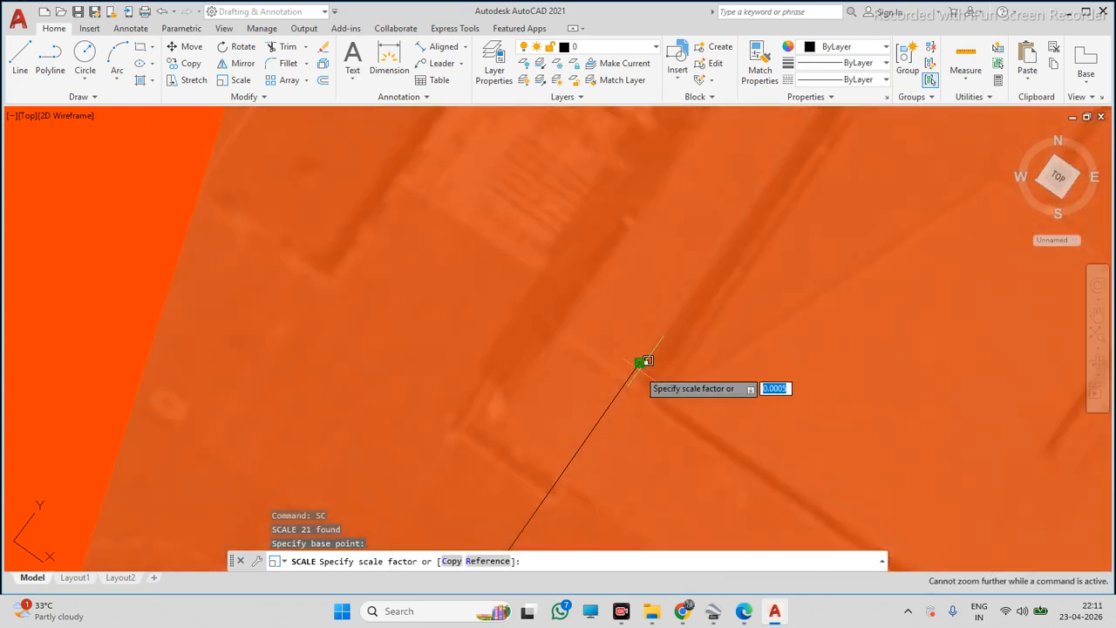
{"action": "key", "text": "Return"}
Try to rescale the image and traces by reference, picking the reference and new lengths on screen
{"action": "scroll", "coordinate": [669, 381], "scroll_direction": "up", "scroll_amount": 3}
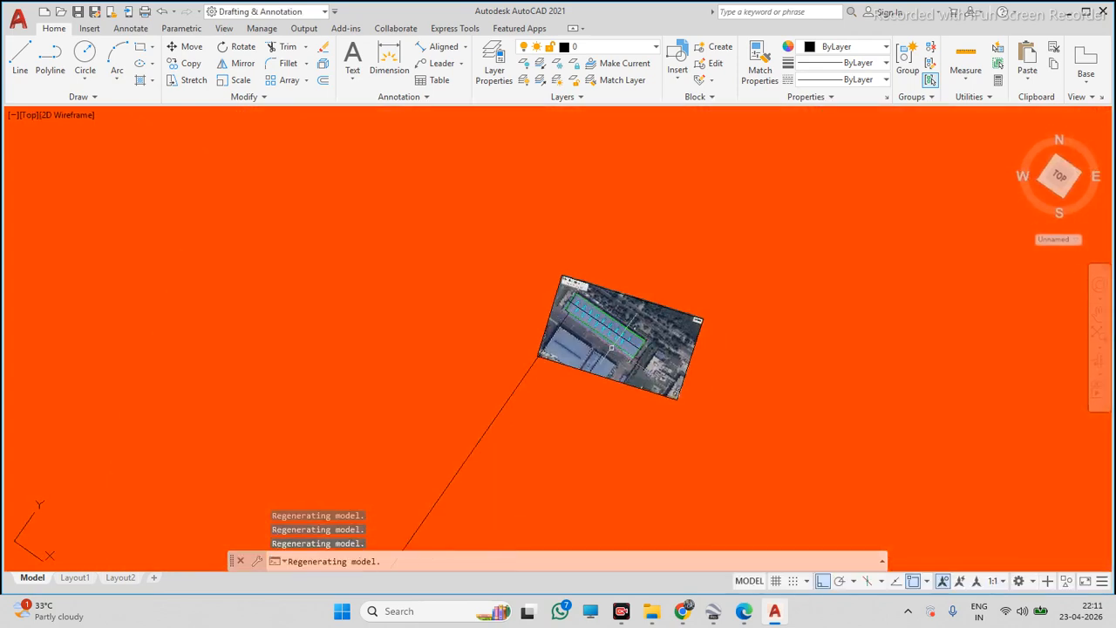
{"action": "left_click", "coordinate": [483, 241]}
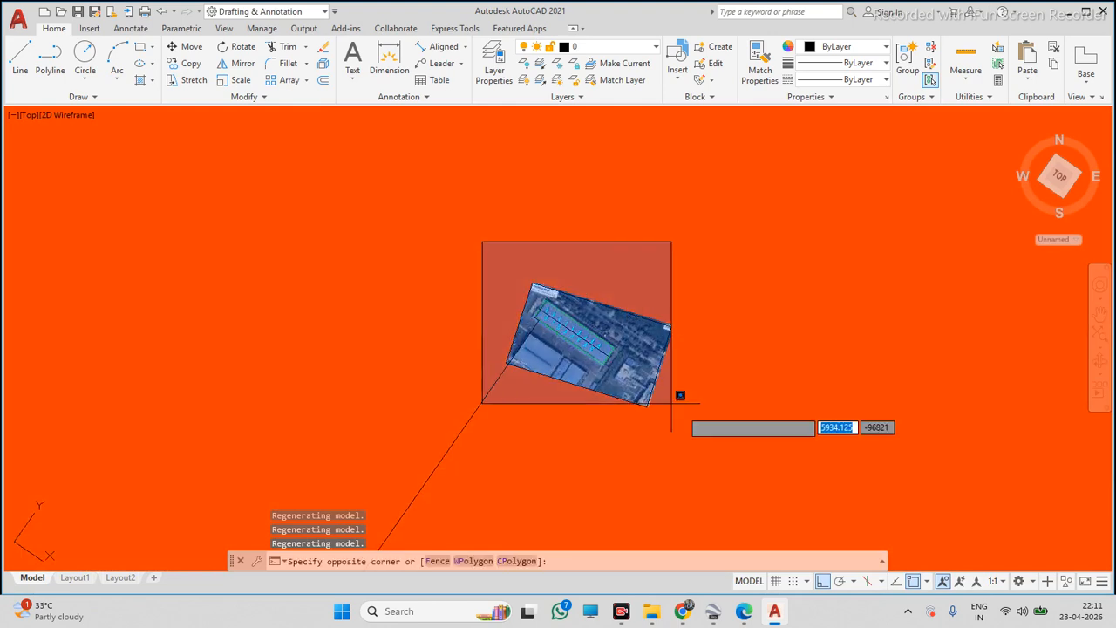
{"action": "left_click", "coordinate": [738, 459]}
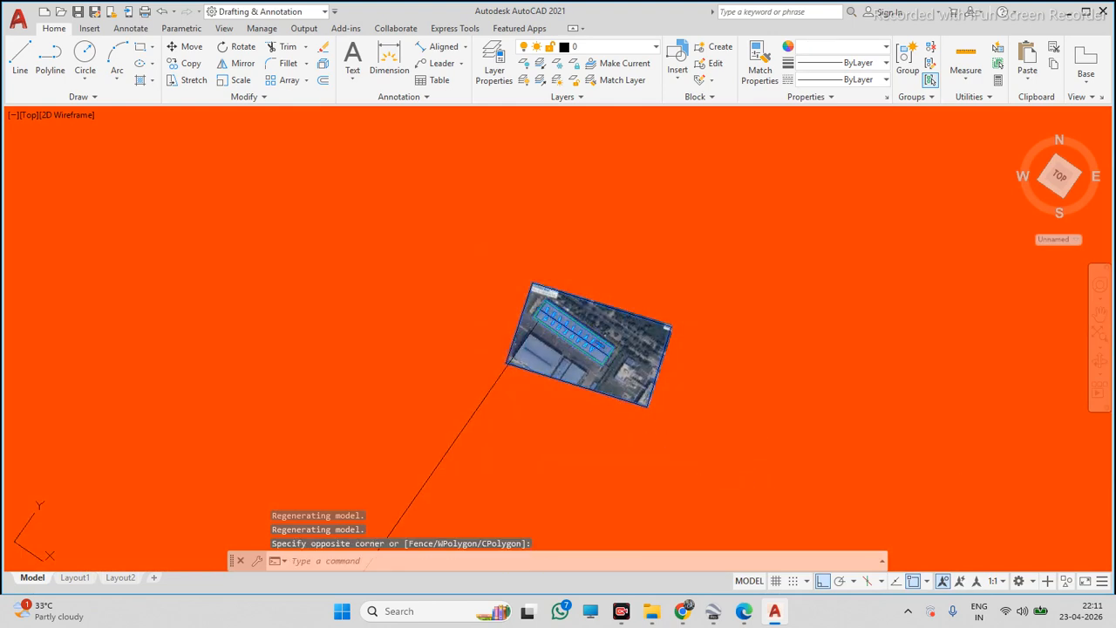
{"action": "type", "text": "sc"}
{"action": "key", "text": "Return"}
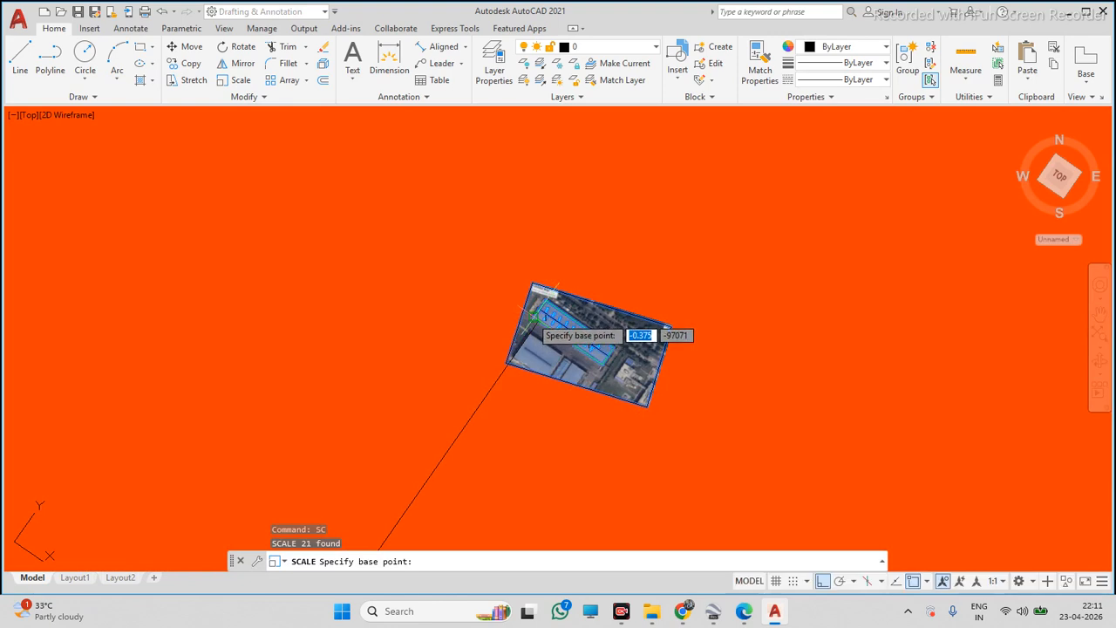
{"action": "left_click", "coordinate": [533, 315]}
{"action": "type", "text": "r"}
{"action": "key", "text": "Return"}
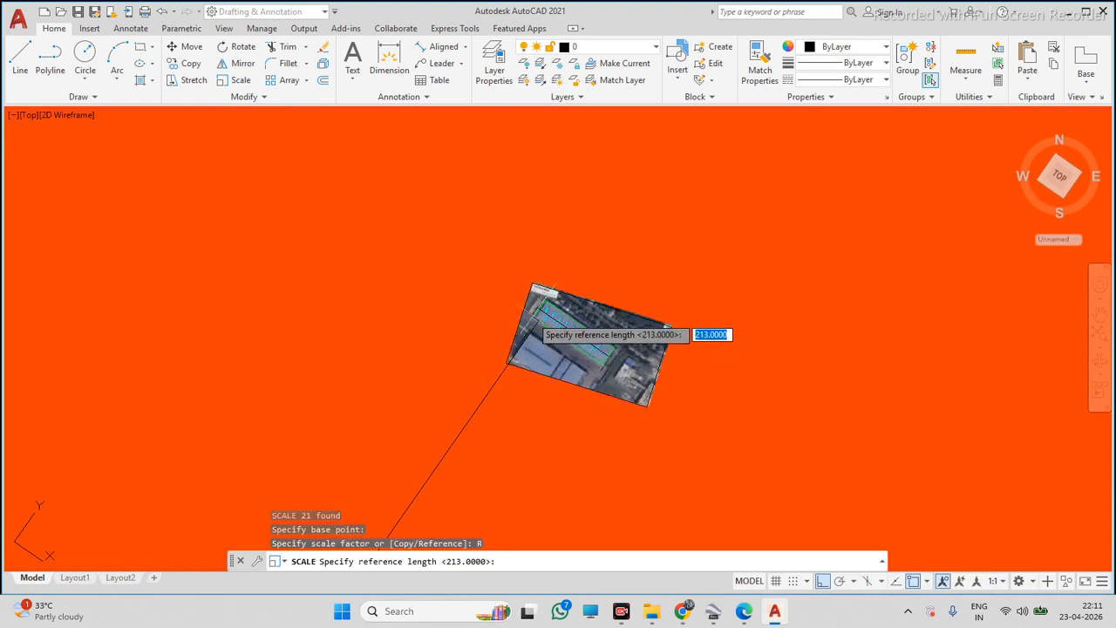
{"action": "left_click", "coordinate": [610, 360]}
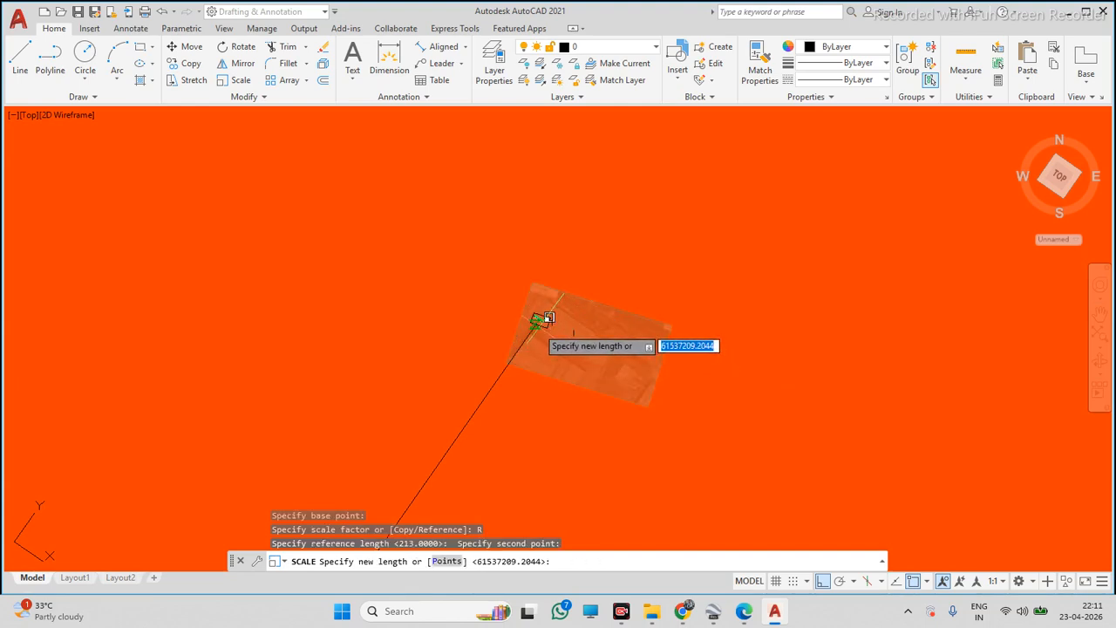
{"action": "scroll", "coordinate": [547, 316], "scroll_direction": "down", "scroll_amount": 2}
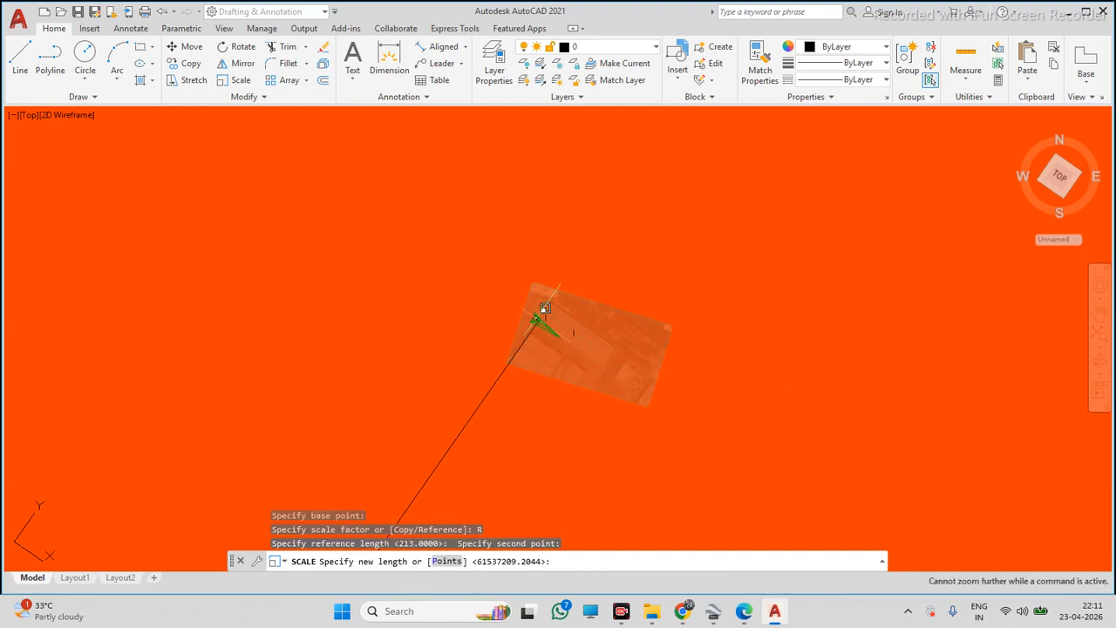
{"action": "left_click", "coordinate": [536, 320]}
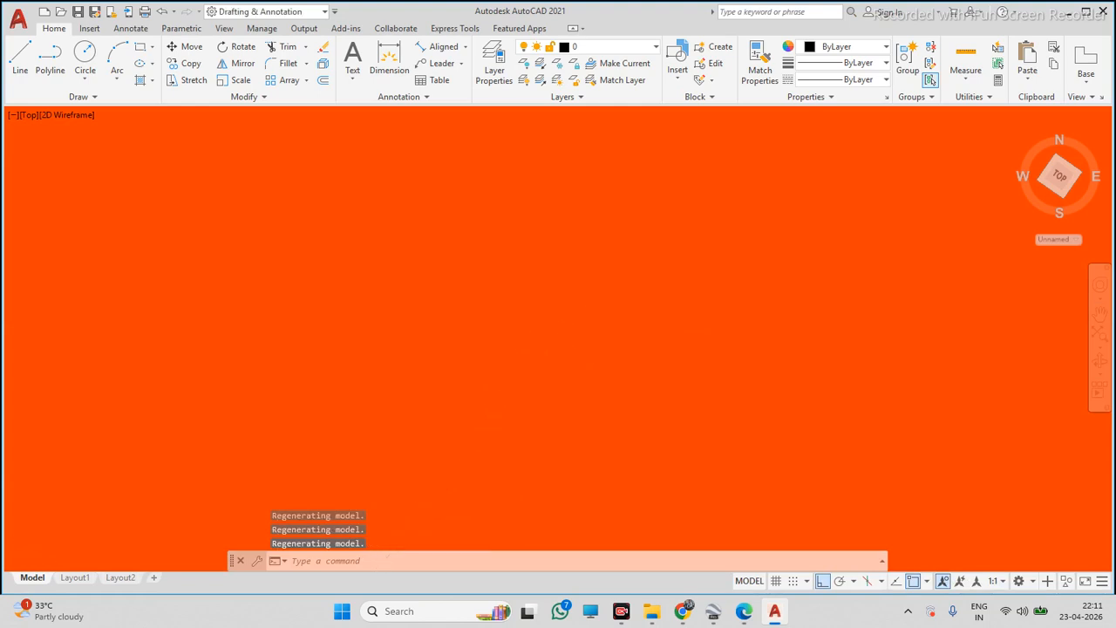
Delete the 213-unit reference polyline
{"action": "scroll", "coordinate": [592, 363], "scroll_direction": "up", "scroll_amount": 2}
{"action": "scroll", "coordinate": [558, 352], "scroll_direction": "up", "scroll_amount": 1}
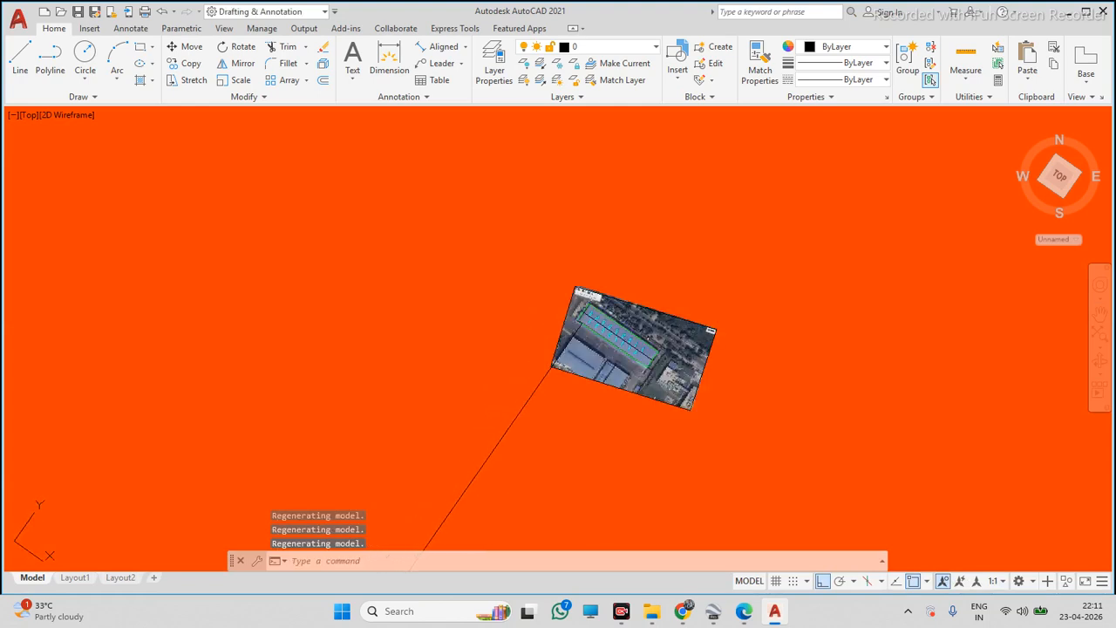
{"action": "left_click", "coordinate": [580, 361]}
{"action": "left_click", "coordinate": [522, 403]}
{"action": "key", "text": "Delete"}
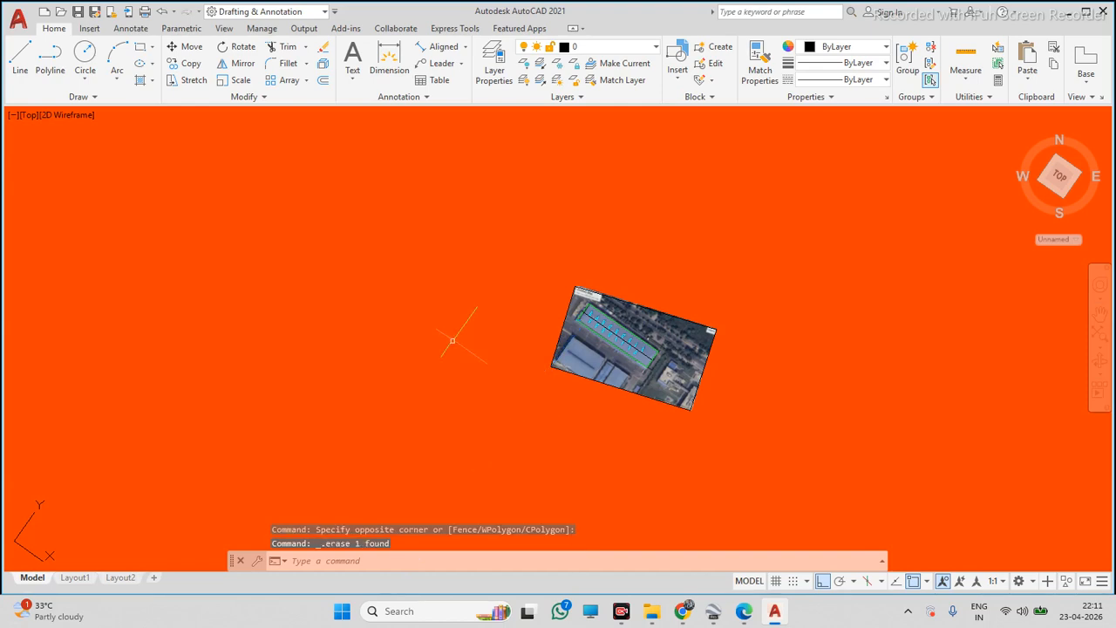
Draw a reference polyline 21300 units long from the image's lower corner
{"action": "left_click", "coordinate": [50, 58]}
{"action": "scroll", "coordinate": [558, 331], "scroll_direction": "up", "scroll_amount": 1}
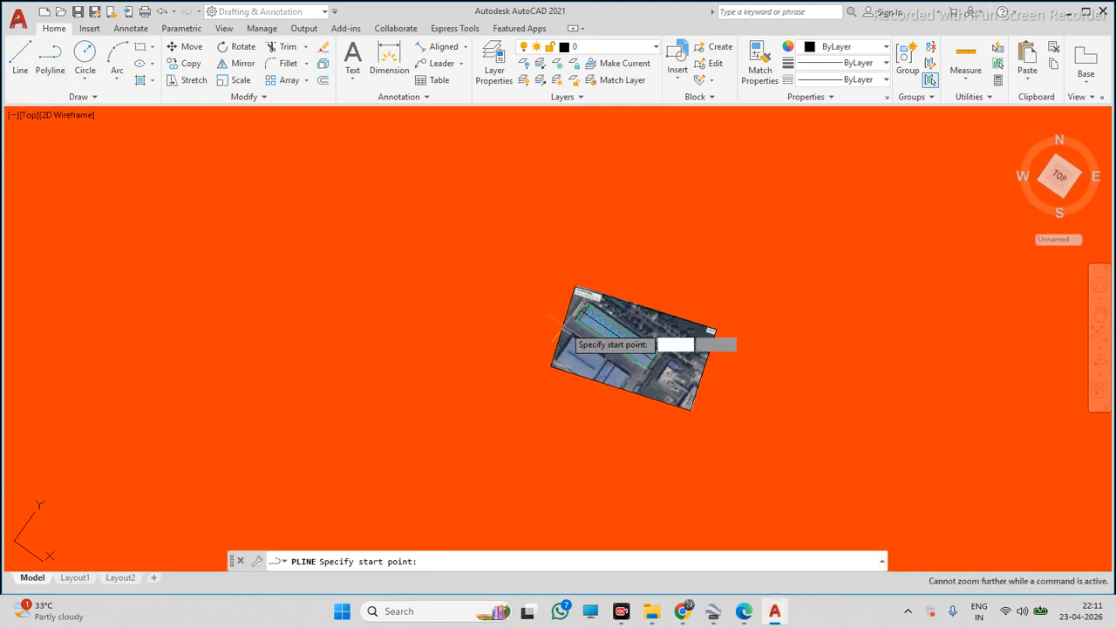
{"action": "left_click", "coordinate": [693, 405]}
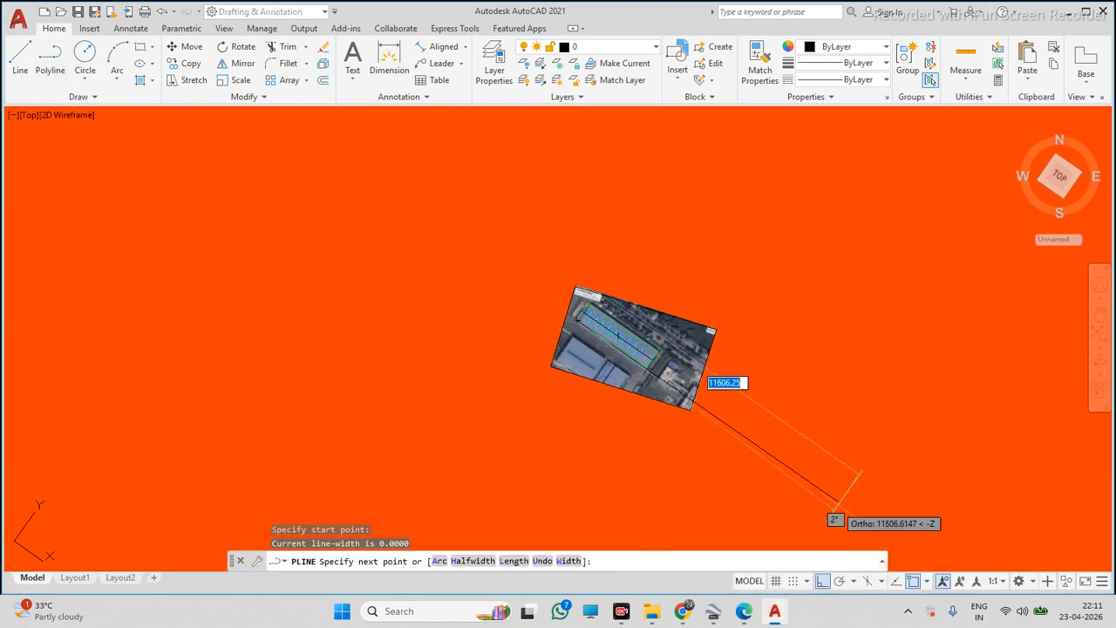
{"action": "type", "text": "213"}
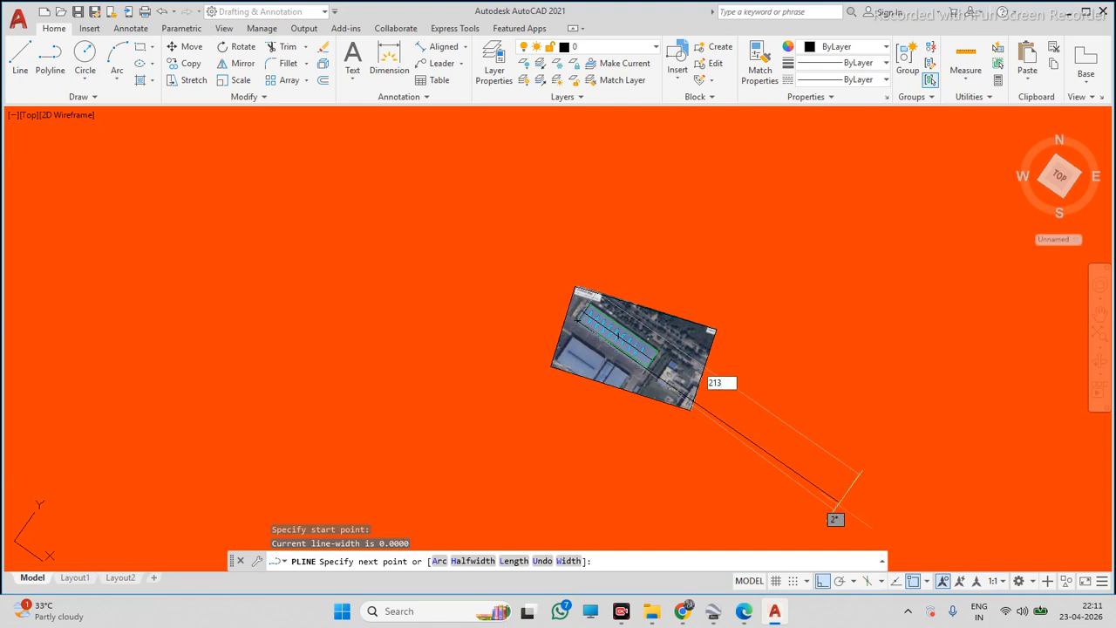
{"action": "type", "text": "00"}
{"action": "key", "text": "Return"}
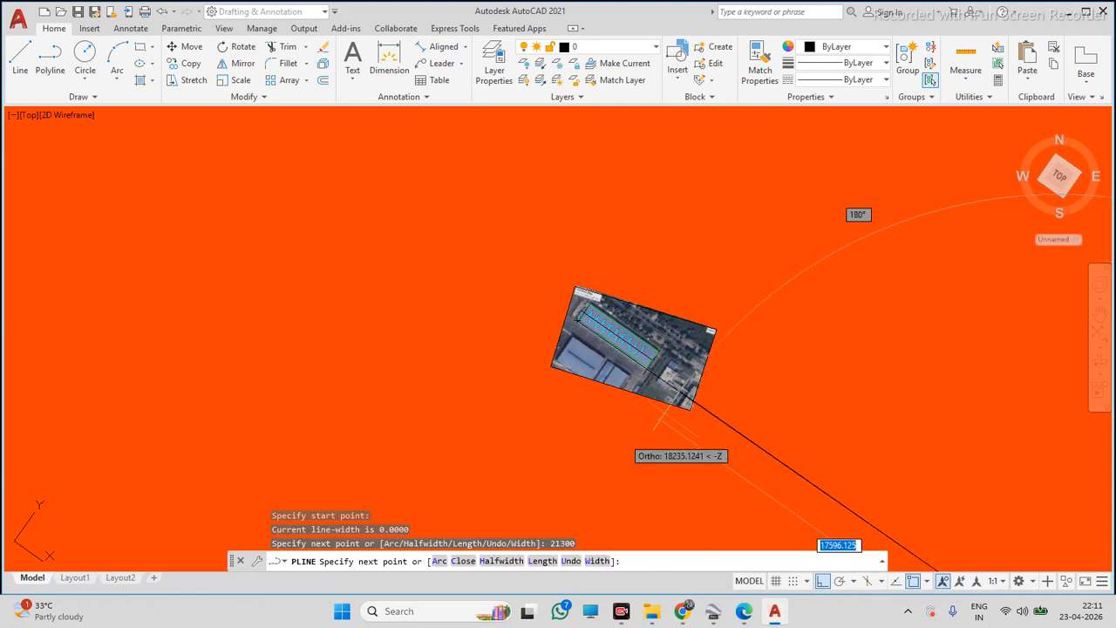
{"action": "key", "text": "Escape"}
Scale the image and roof traces by reference, matching the roof's length to the 21300-unit line
{"action": "scroll", "coordinate": [872, 279], "scroll_direction": "down", "scroll_amount": 4}
{"action": "scroll", "coordinate": [676, 305], "scroll_direction": "down", "scroll_amount": 1}
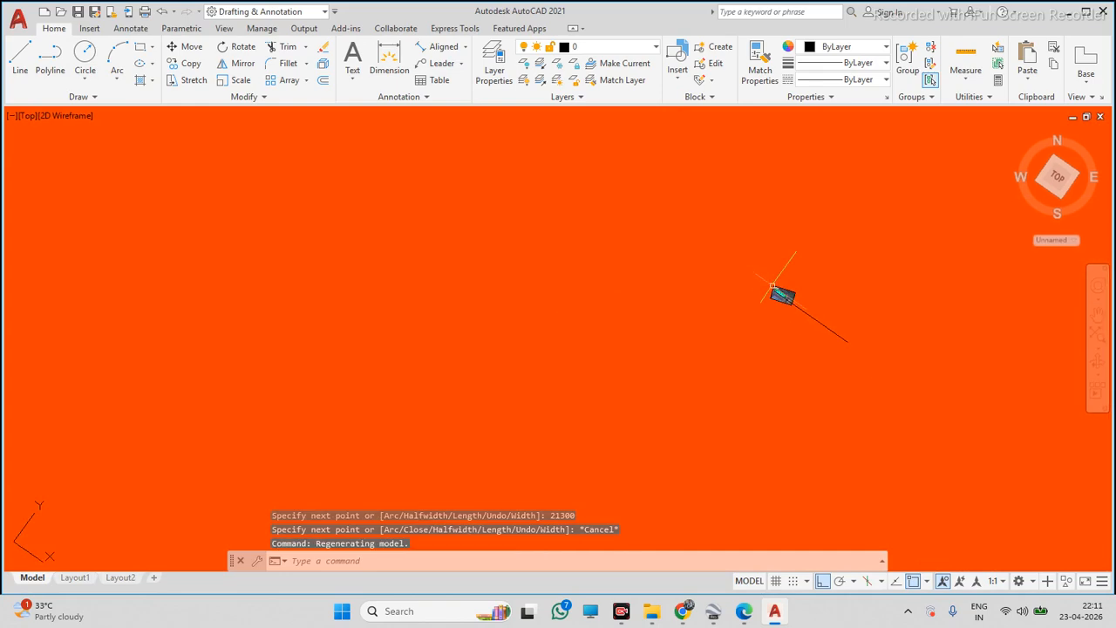
{"action": "scroll", "coordinate": [675, 305], "scroll_direction": "up", "scroll_amount": 3}
{"action": "left_click", "coordinate": [696, 248]}
{"action": "left_click", "coordinate": [848, 378]}
{"action": "type", "text": "SC"}
{"action": "key", "text": "Return"}
{"action": "scroll", "coordinate": [822, 337], "scroll_direction": "up", "scroll_amount": 1}
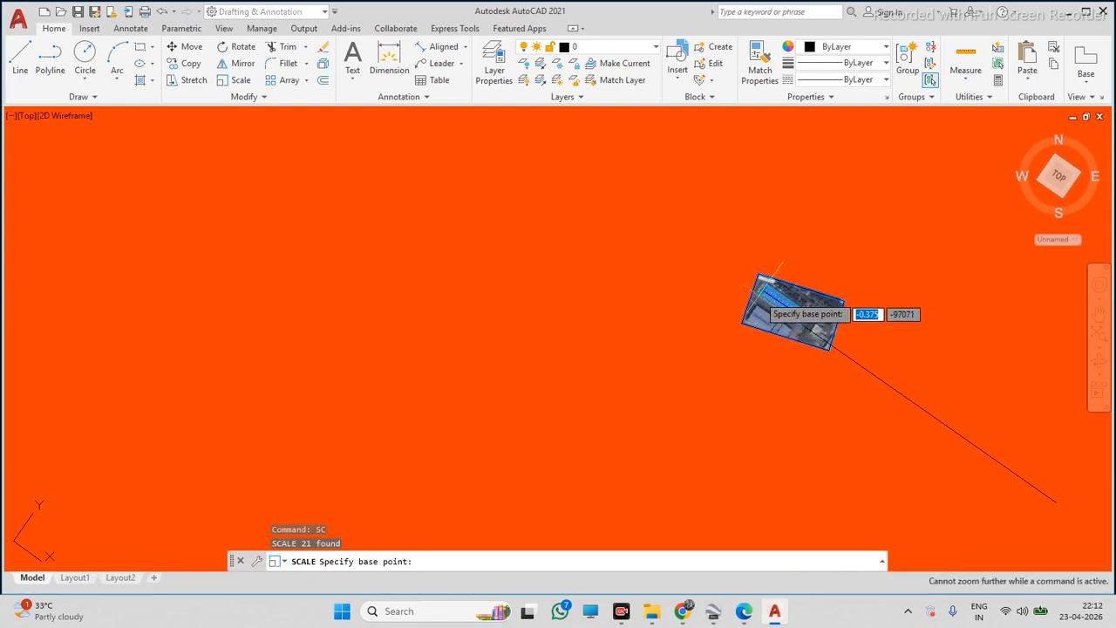
{"action": "left_click", "coordinate": [763, 293]}
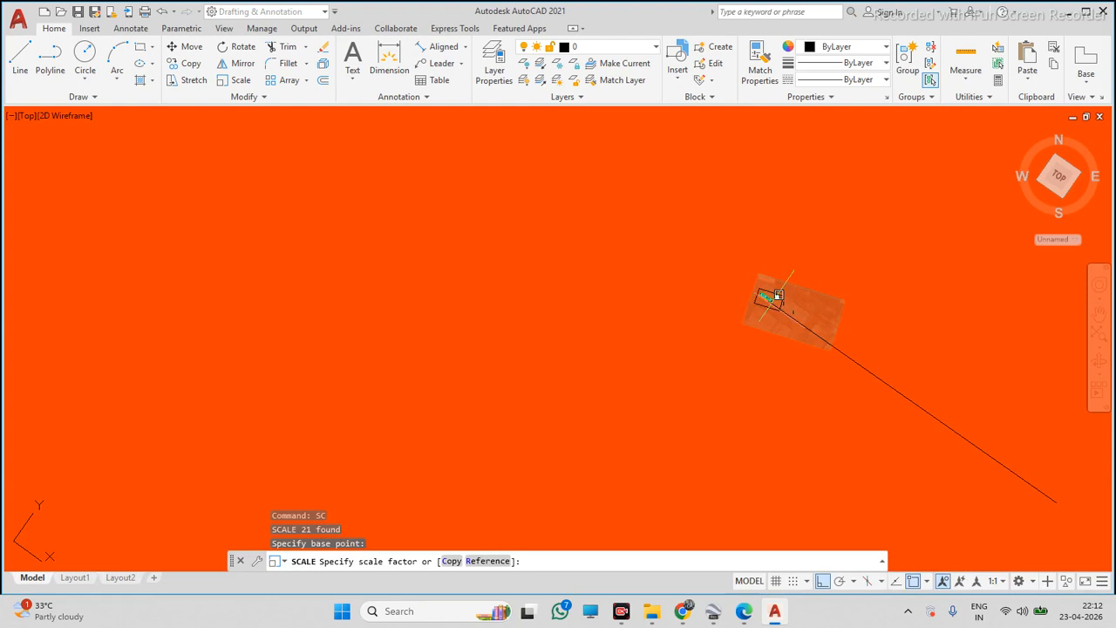
{"action": "type", "text": "R"}
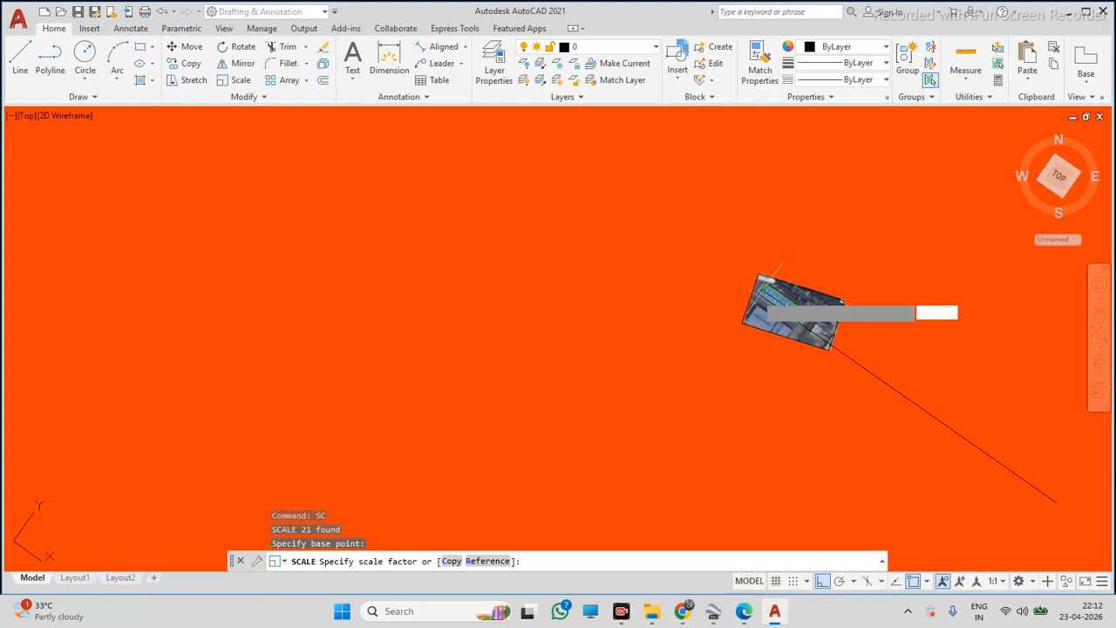
{"action": "key", "text": "Return"}
{"action": "left_click", "coordinate": [761, 280]}
{"action": "left_click", "coordinate": [824, 341]}
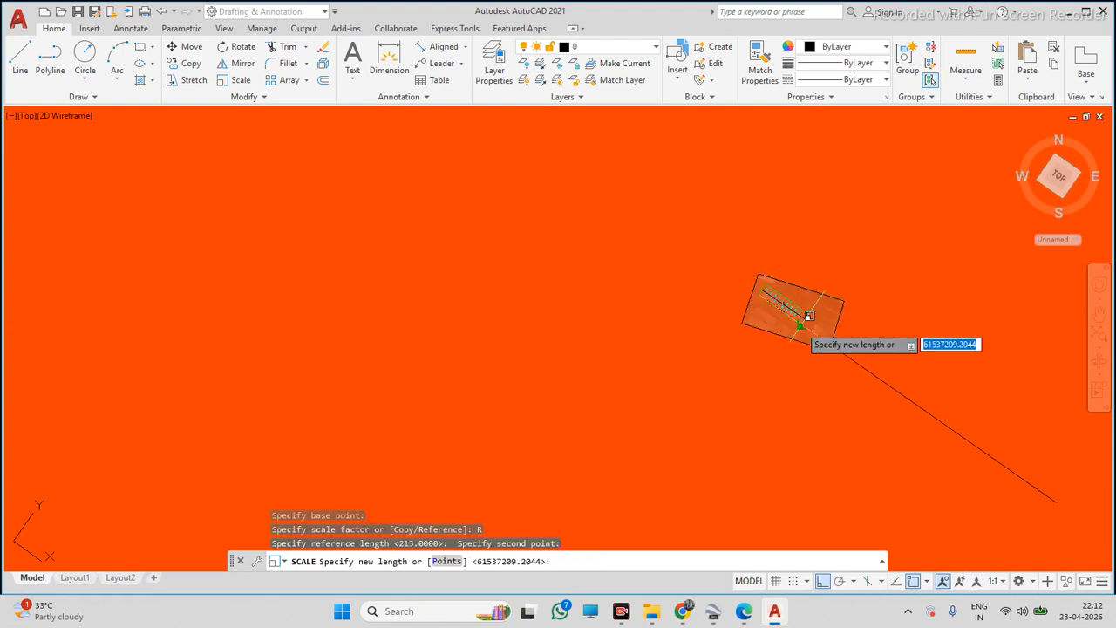
{"action": "left_click", "coordinate": [920, 418]}
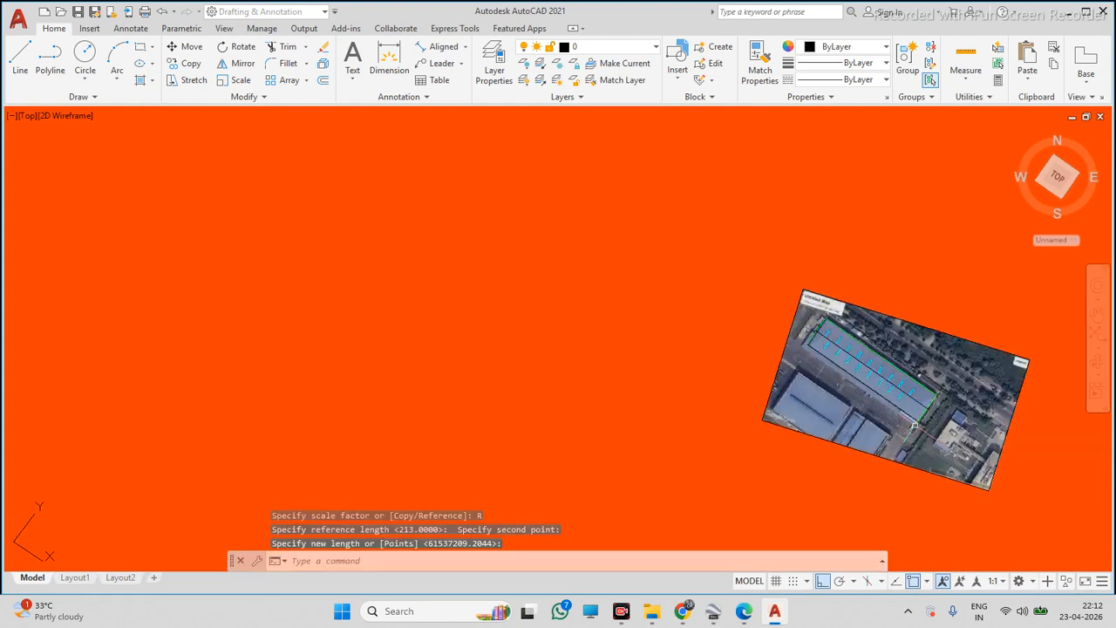
Add an aligned dimension along the roof's long edge
{"action": "scroll", "coordinate": [924, 424], "scroll_direction": "up", "scroll_amount": 5}
{"action": "middle_click_drag", "start_coordinate": [1112, 462], "coordinate": [883, 410]}
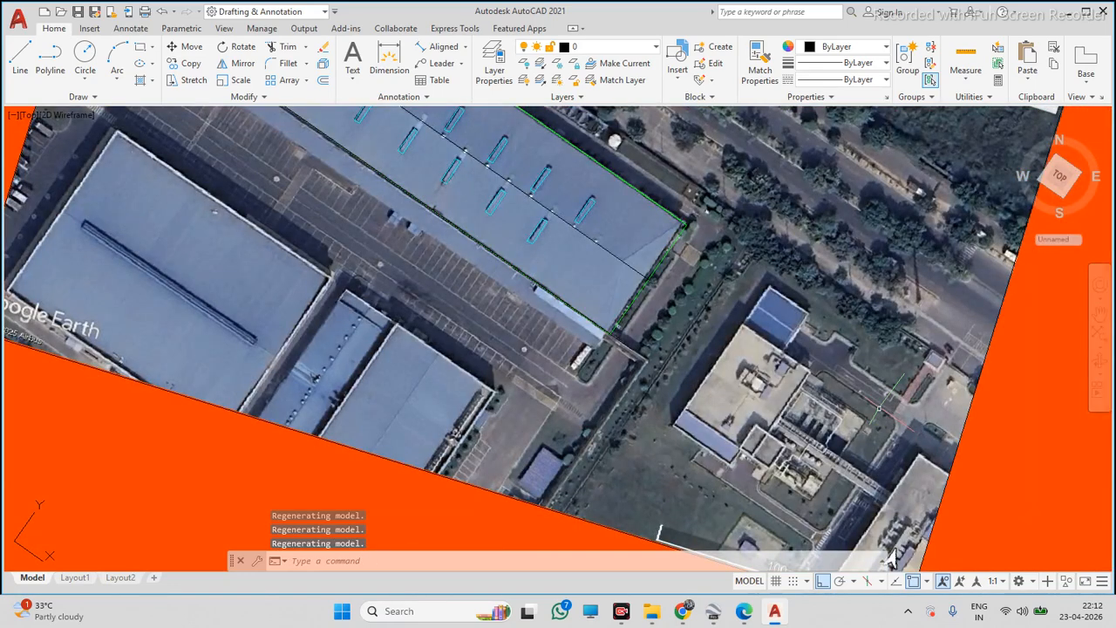
{"action": "left_click", "coordinate": [641, 350]}
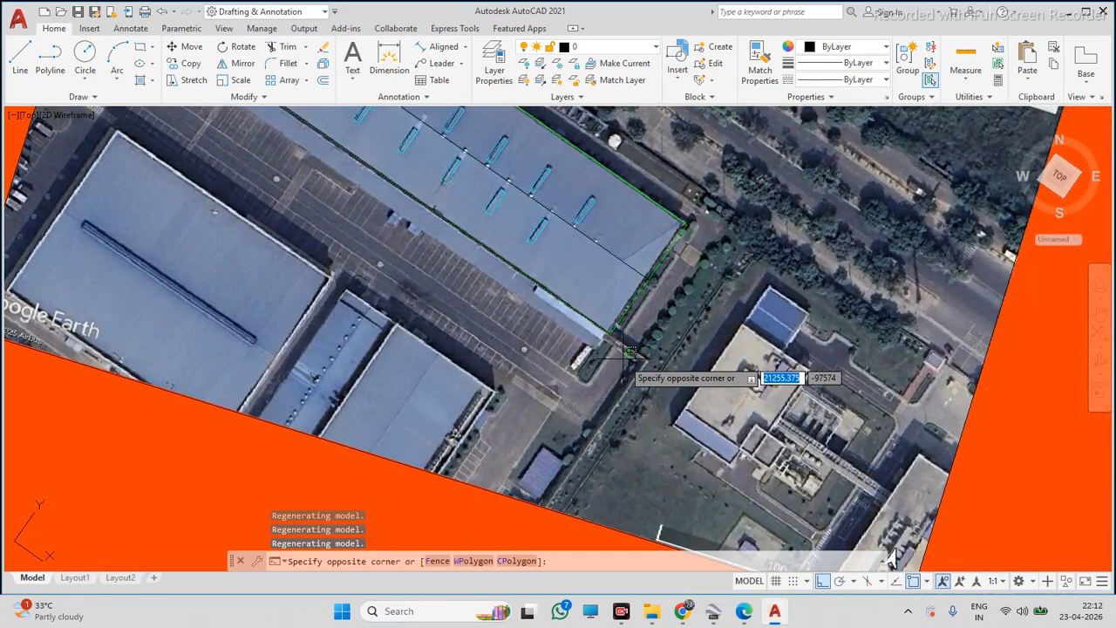
{"action": "left_click", "coordinate": [622, 356]}
{"action": "scroll", "coordinate": [697, 389], "scroll_direction": "down", "scroll_amount": 2}
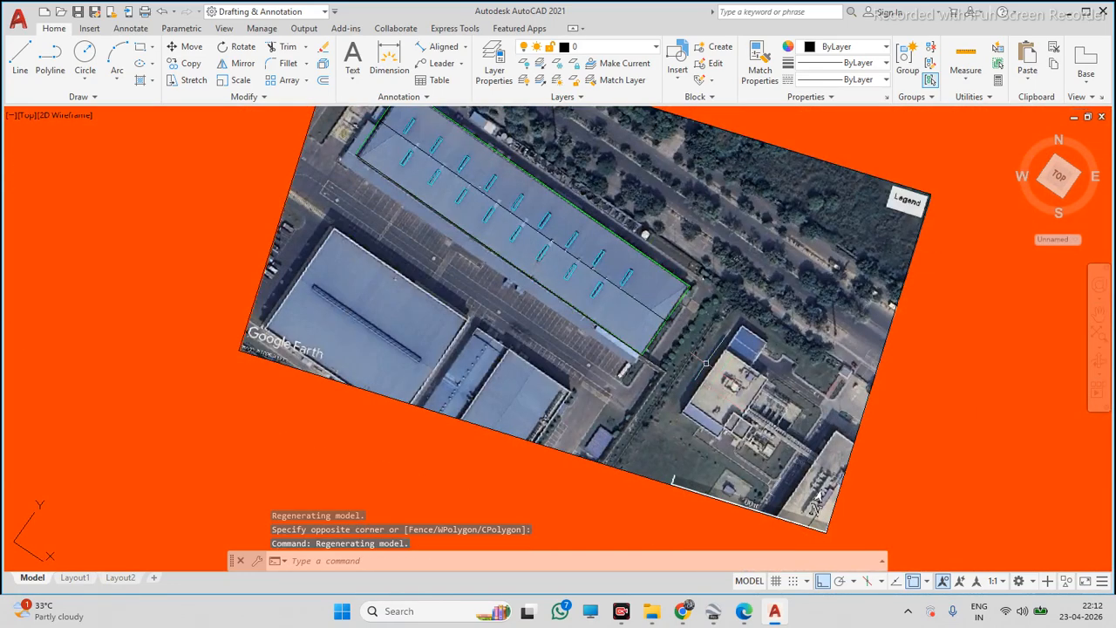
{"action": "left_click", "coordinate": [421, 50]}
{"action": "left_click", "coordinate": [359, 155]}
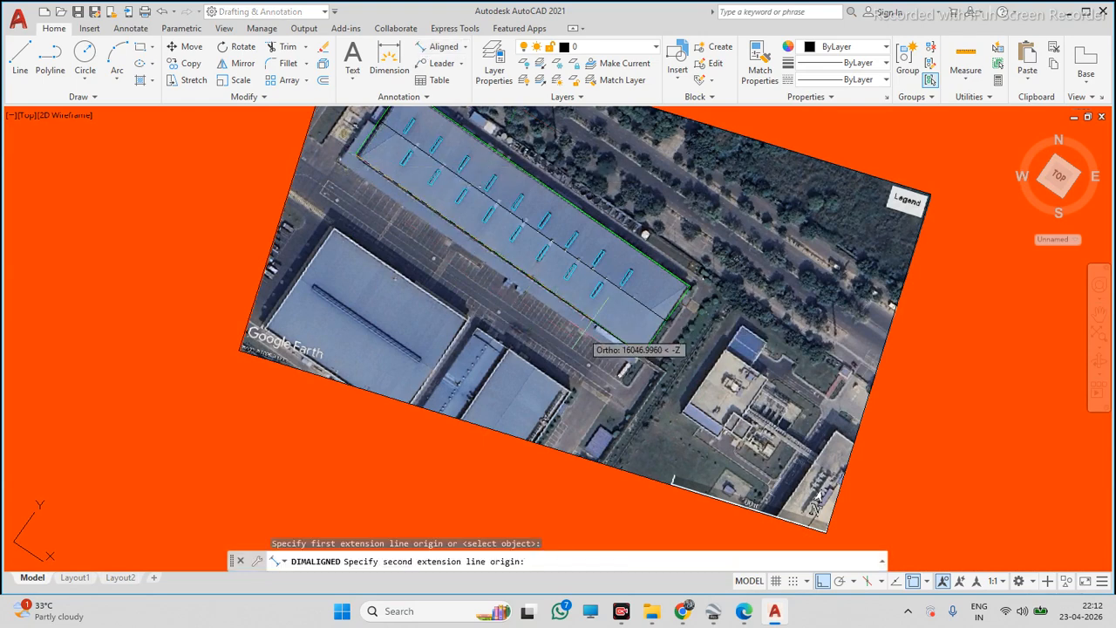
{"action": "left_click", "coordinate": [644, 355]}
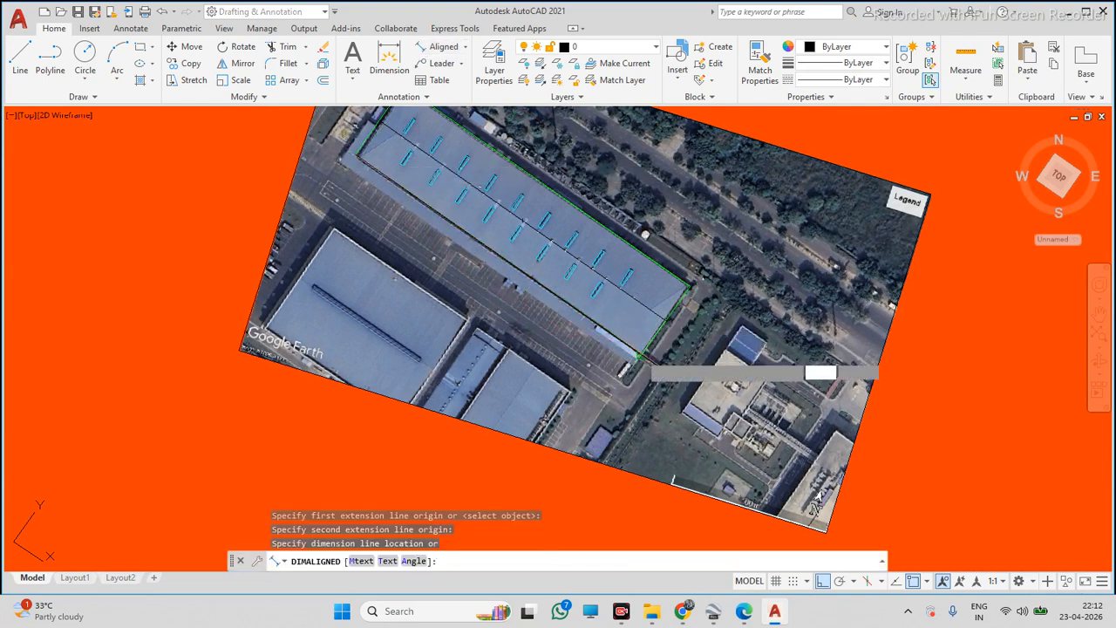
{"action": "left_click", "coordinate": [556, 408]}
{"action": "left_click", "coordinate": [415, 355]}
{"action": "left_click", "coordinate": [415, 356]}
{"action": "middle_click_drag", "start_coordinate": [441, 347], "coordinate": [468, 351]}
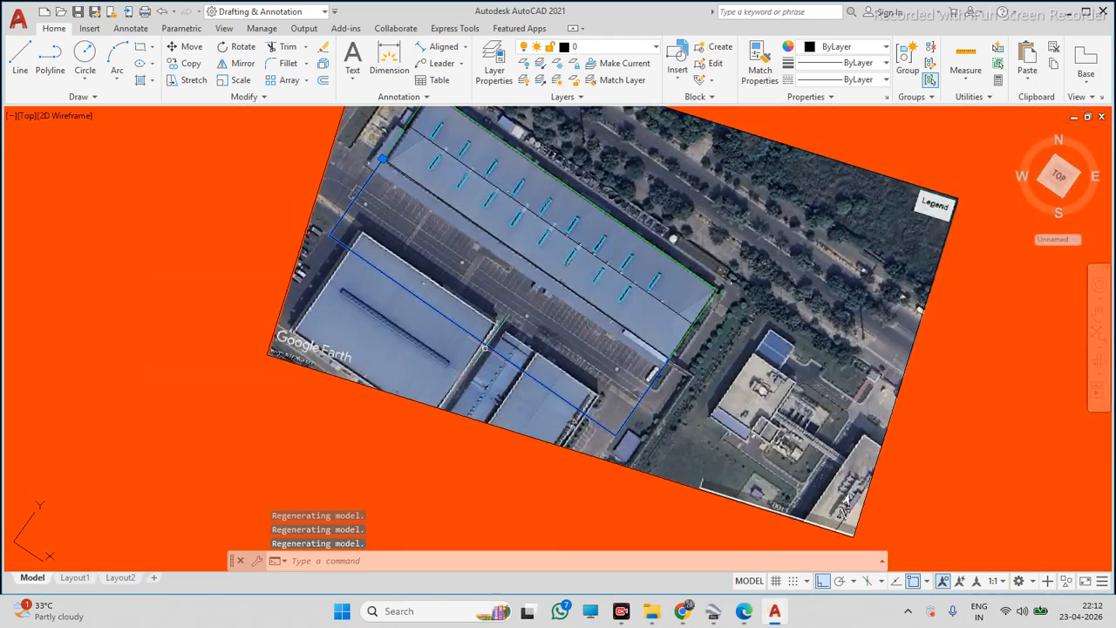
Set the ISO-25 dimension style's text height to 500 and arrow size to 15
{"action": "type", "text": "DIMSTY"}
{"action": "key", "text": "Return"}
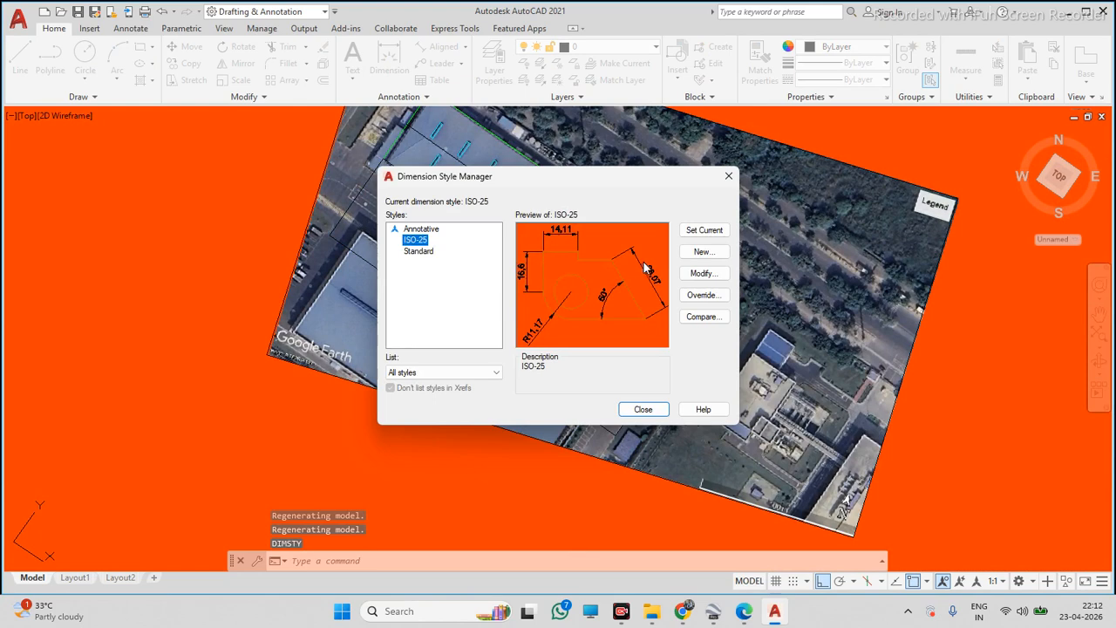
{"action": "left_click", "coordinate": [693, 274]}
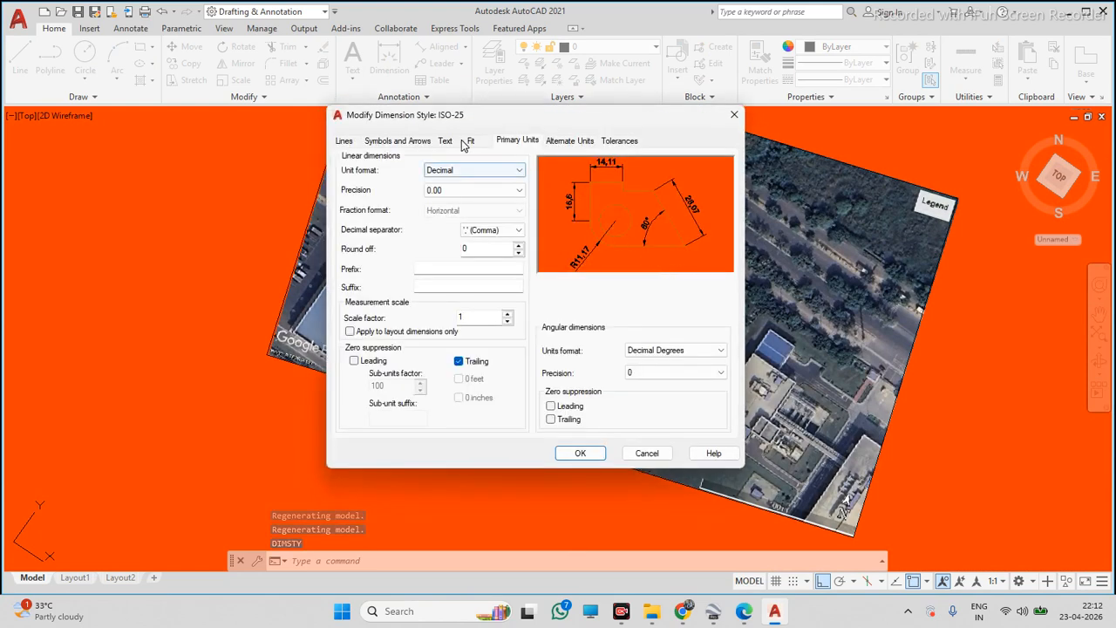
{"action": "left_click", "coordinate": [457, 142]}
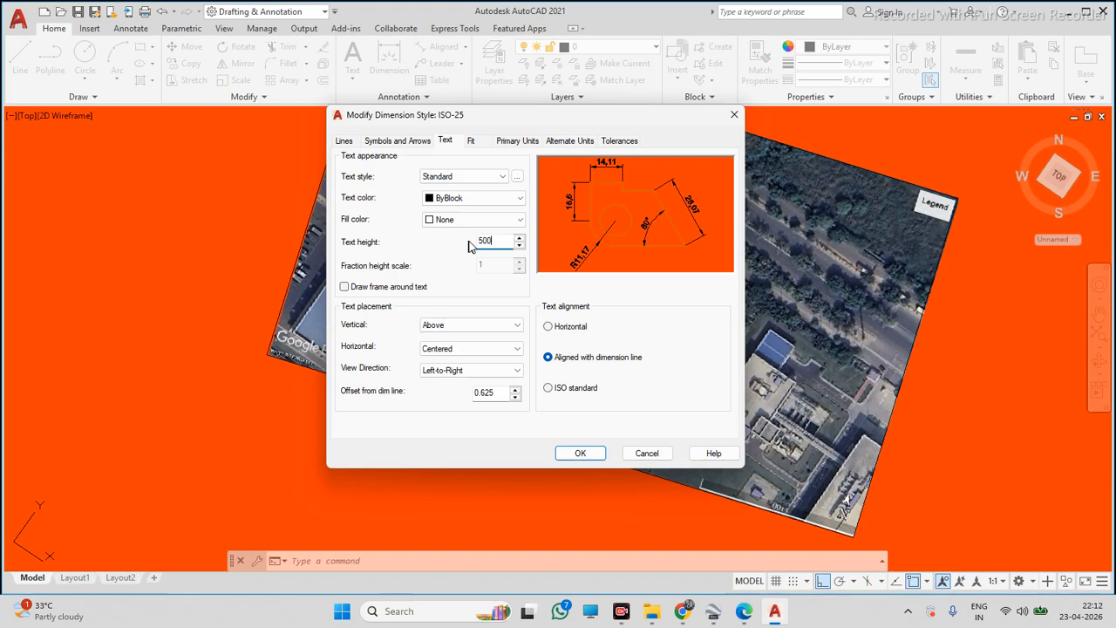
{"action": "left_click", "coordinate": [417, 143]}
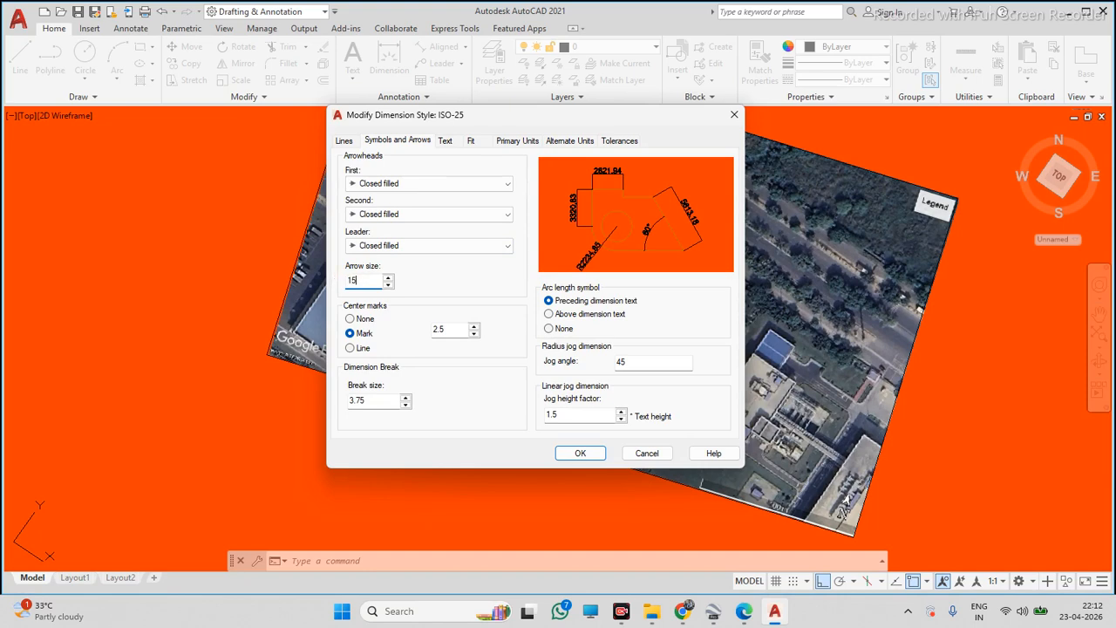
{"action": "left_click", "coordinate": [580, 454]}
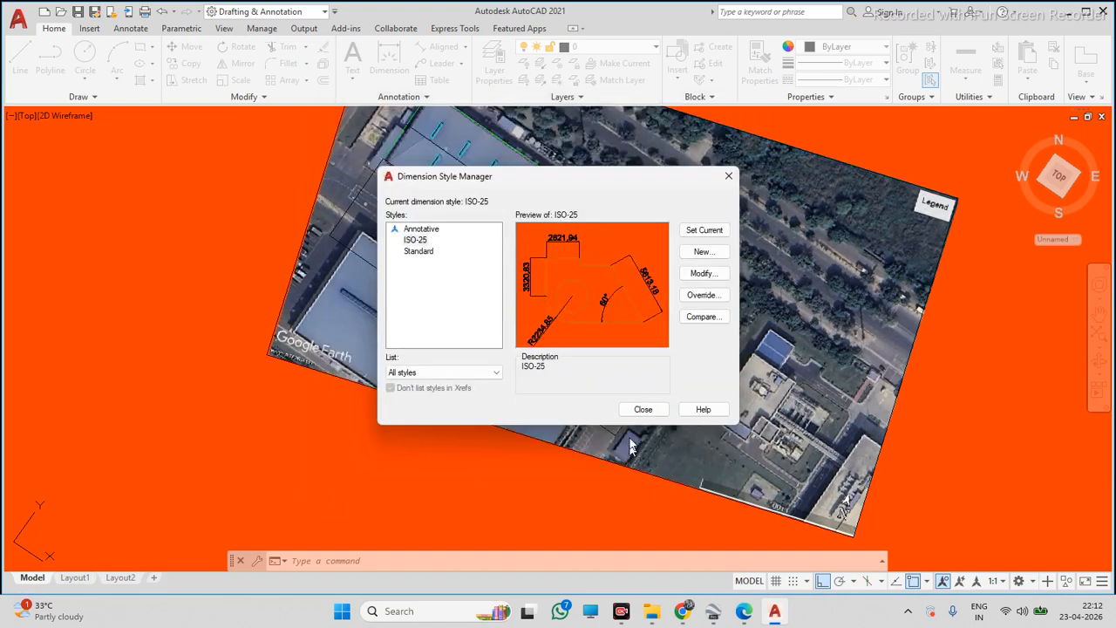
{"action": "left_click", "coordinate": [643, 409]}
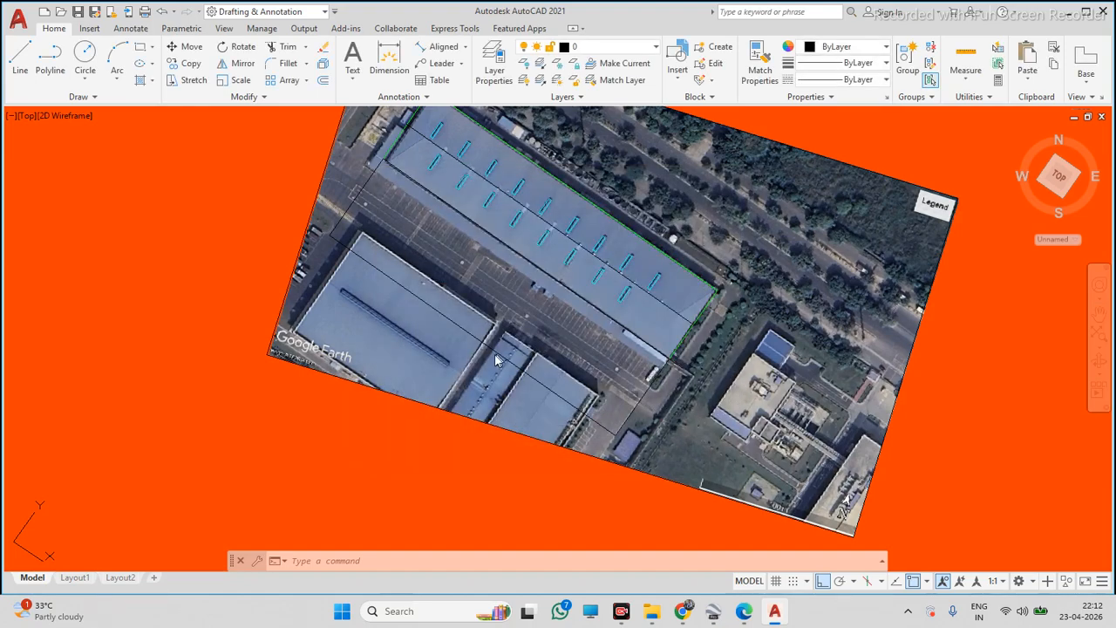
Delete the aligned dimension along the roof
{"action": "scroll", "coordinate": [367, 335], "scroll_direction": "up", "scroll_amount": 3}
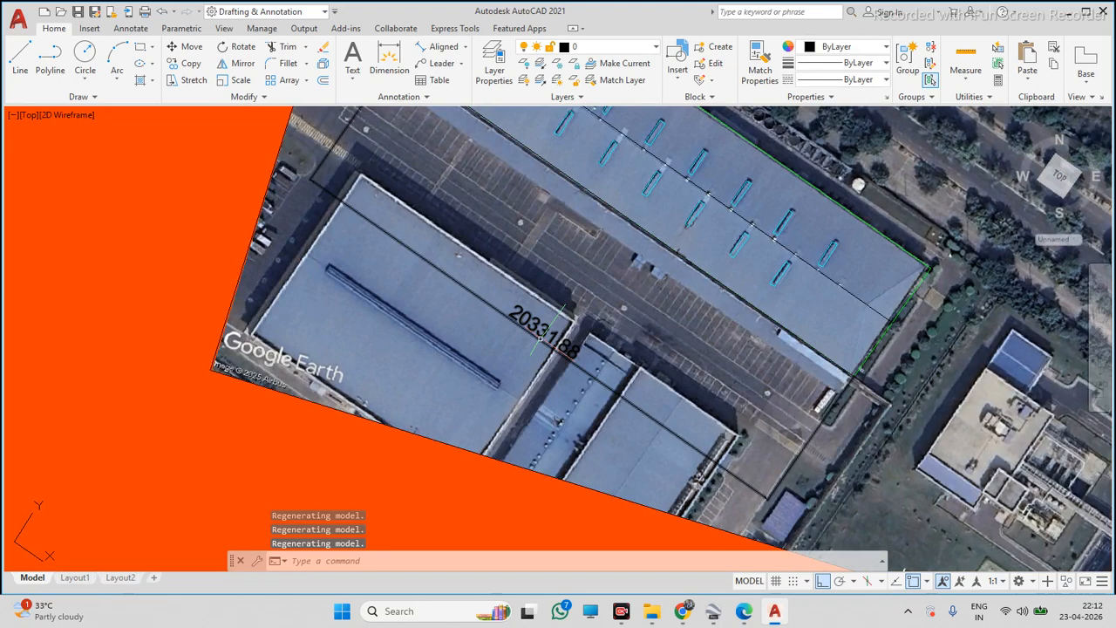
{"action": "left_click", "coordinate": [546, 480]}
{"action": "left_click", "coordinate": [512, 283]}
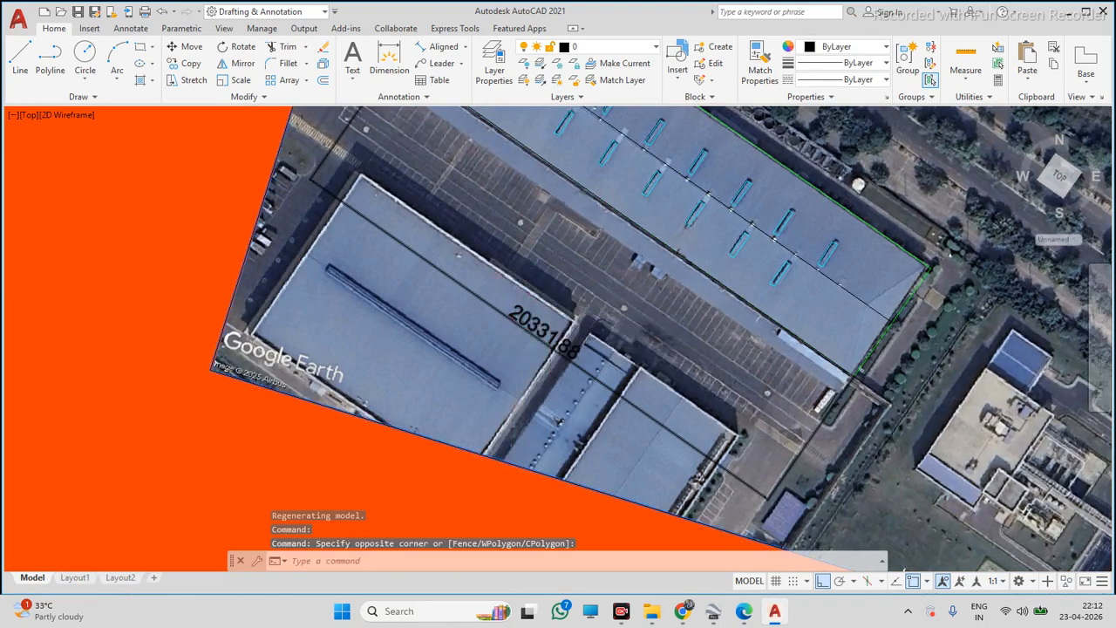
{"action": "scroll", "coordinate": [516, 296], "scroll_direction": "down", "scroll_amount": 5}
{"action": "key", "text": "Escape"}
{"action": "left_click", "coordinate": [526, 307]}
{"action": "key", "text": "Delete"}
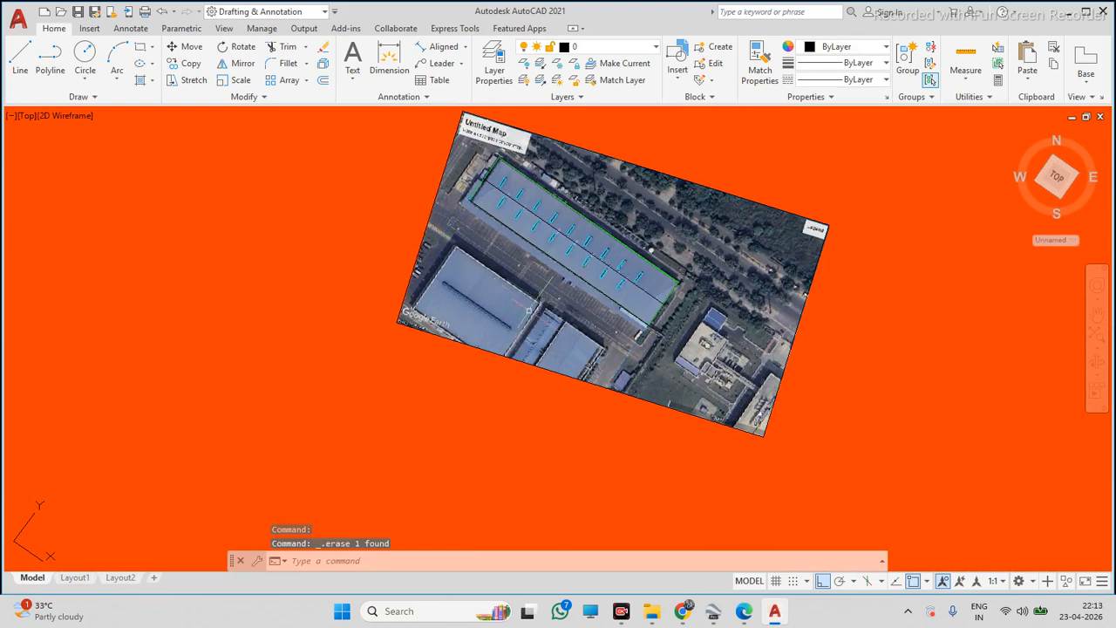
{"action": "left_click", "coordinate": [54, 61]}
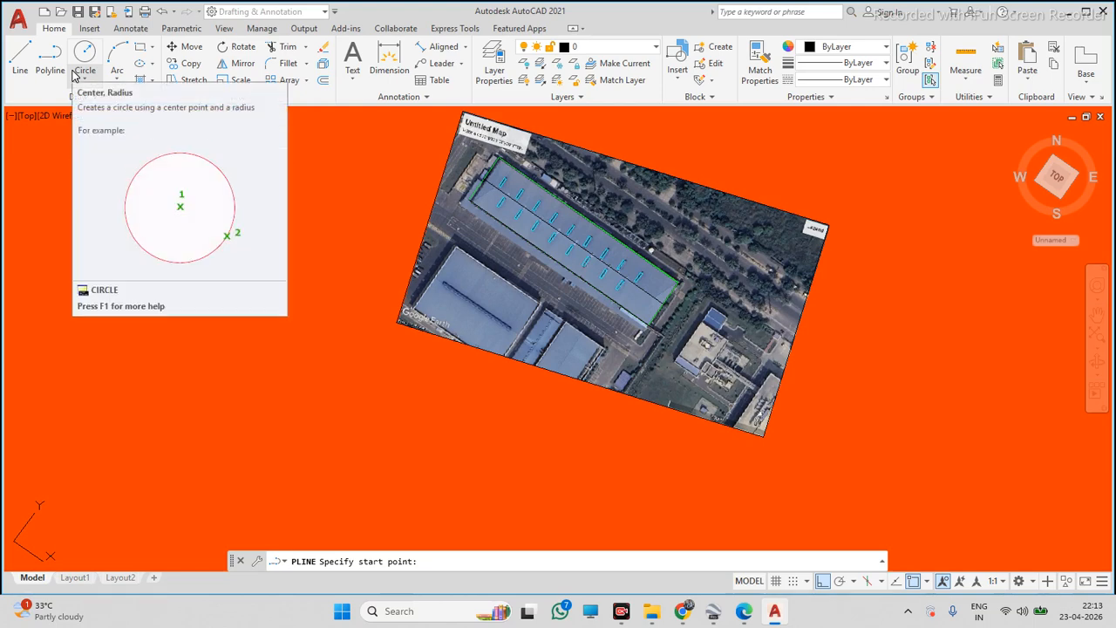
{"action": "key", "text": "Escape"}
{"action": "scroll", "coordinate": [532, 222], "scroll_direction": "down", "scroll_amount": 7}
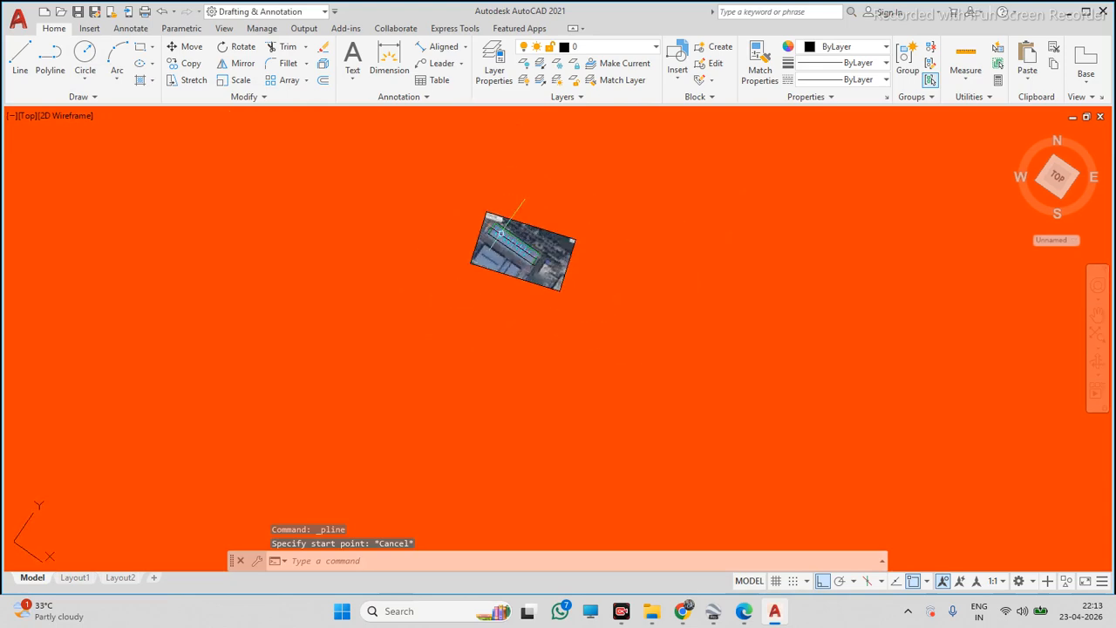
{"action": "scroll", "coordinate": [532, 222], "scroll_direction": "up", "scroll_amount": 5}
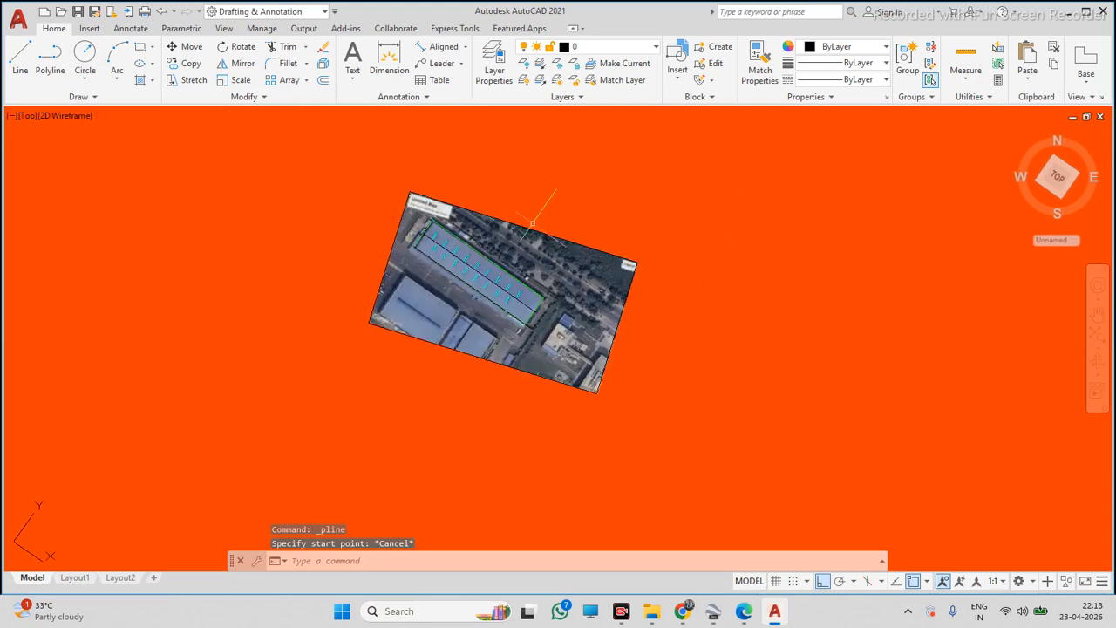
Attach the PROJECT -01 image at the origin, picking its scale on screen
{"action": "left_click", "coordinate": [87, 30]}
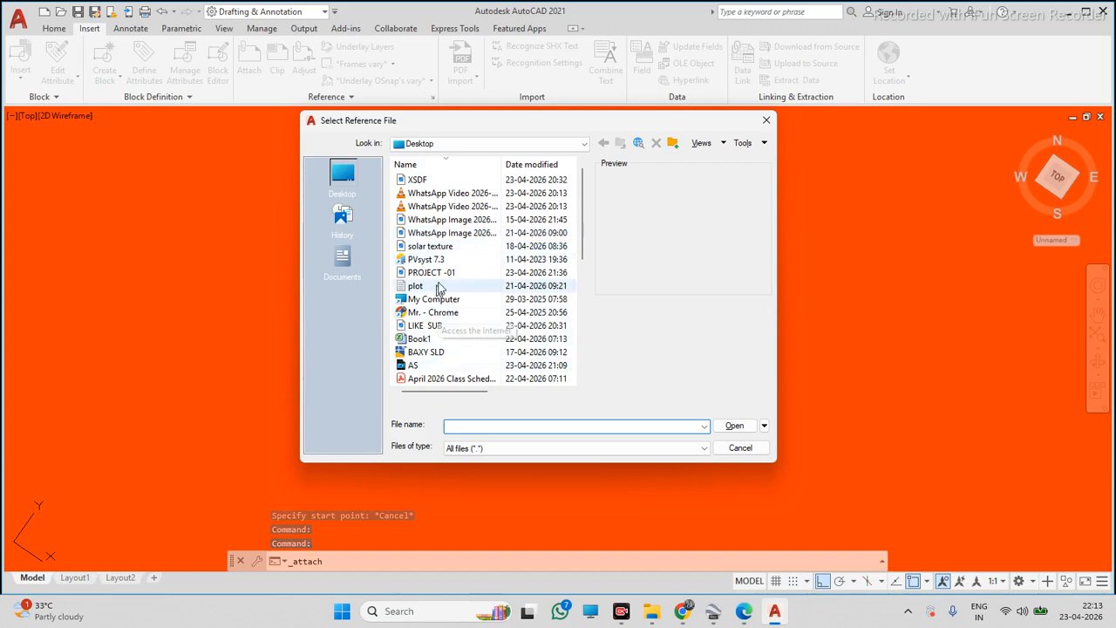
{"action": "left_click", "coordinate": [453, 273]}
{"action": "left_click", "coordinate": [734, 426]}
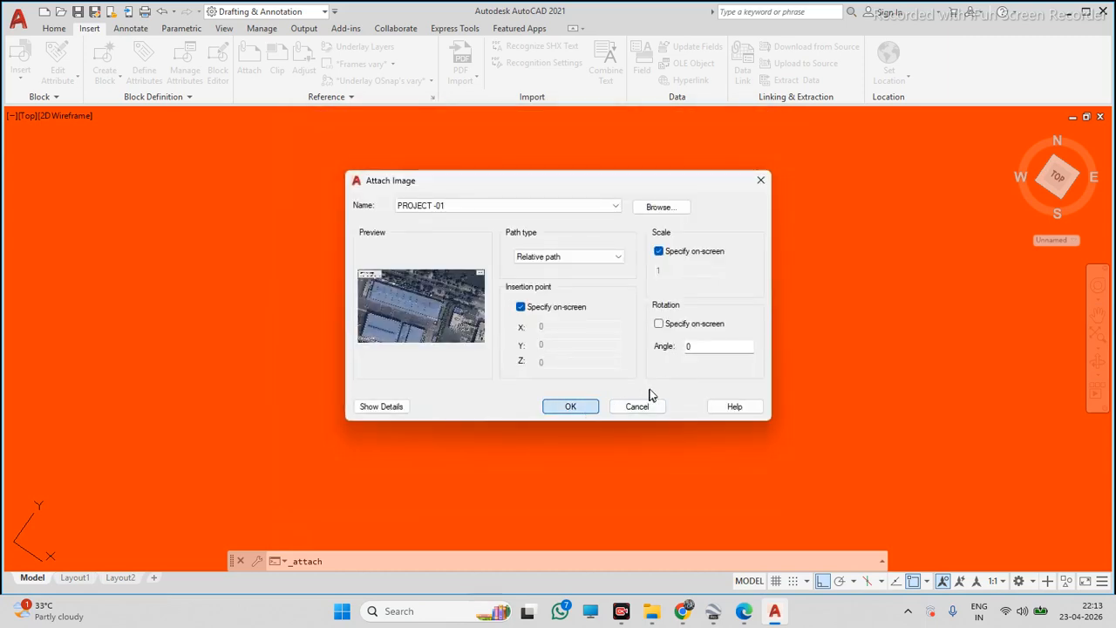
{"action": "left_click", "coordinate": [571, 407]}
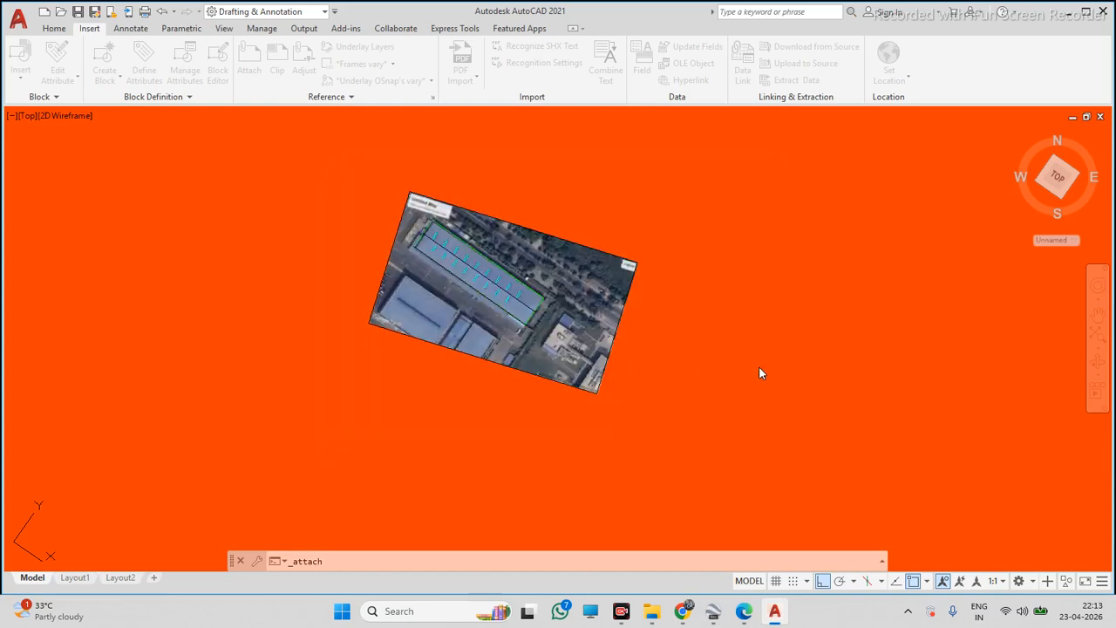
{"action": "key", "text": "Return"}
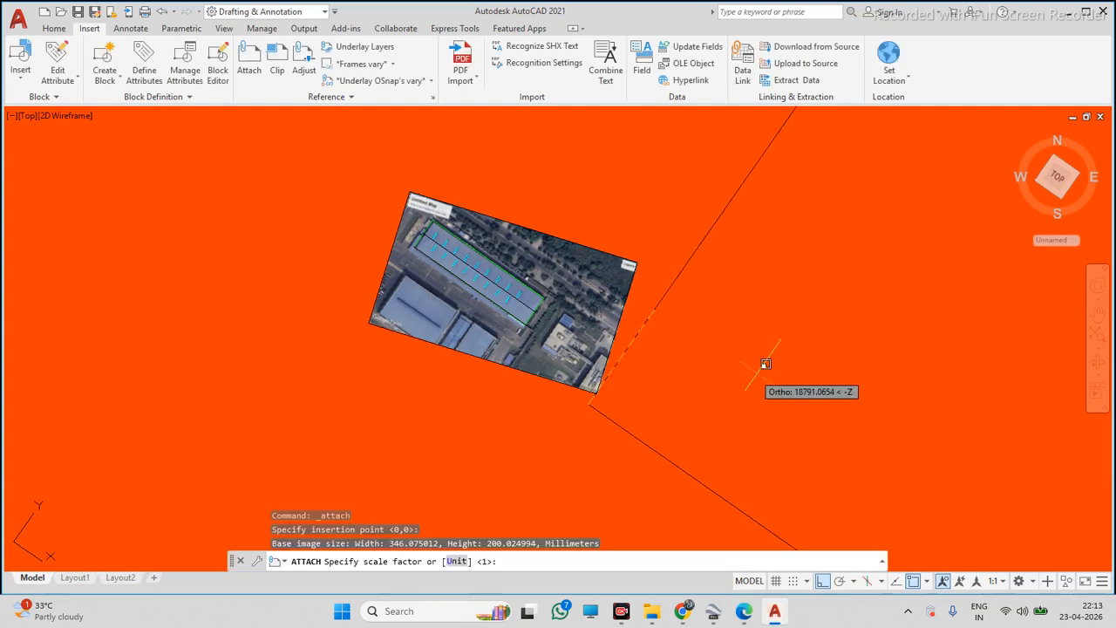
{"action": "scroll", "coordinate": [613, 396], "scroll_direction": "up", "scroll_amount": 2}
{"action": "left_click", "coordinate": [607, 392]}
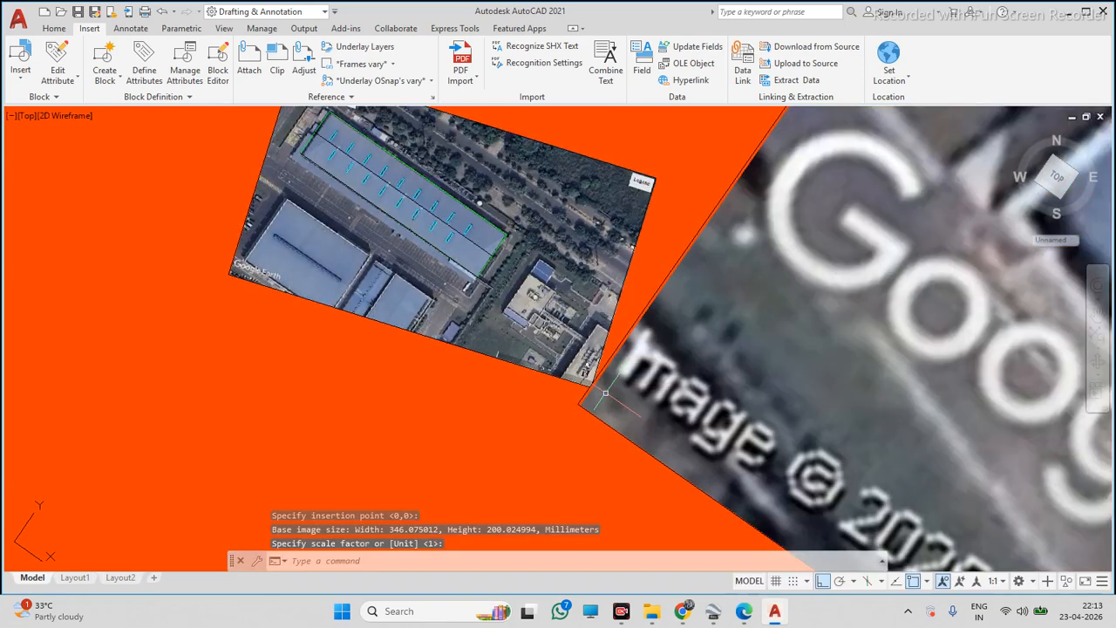
{"action": "scroll", "coordinate": [646, 319], "scroll_direction": "down", "scroll_amount": 5}
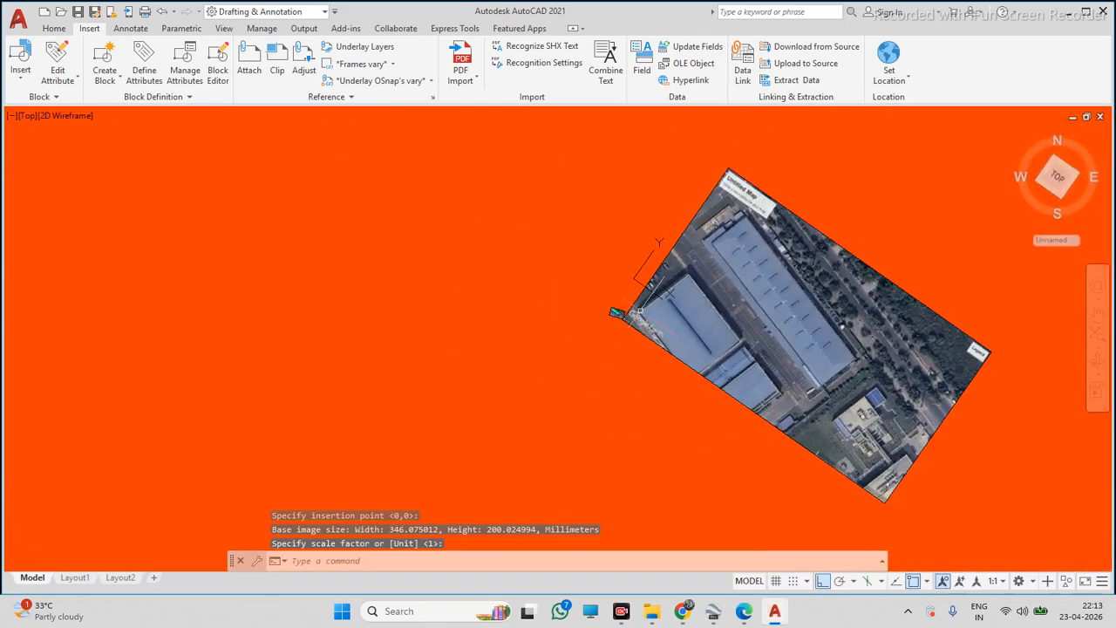
{"action": "scroll", "coordinate": [672, 391], "scroll_direction": "down", "scroll_amount": 2}
{"action": "scroll", "coordinate": [666, 382], "scroll_direction": "down", "scroll_amount": 4}
Select the newly attached image and start scaling it
{"action": "left_click", "coordinate": [900, 218]}
{"action": "left_click", "coordinate": [795, 301]}
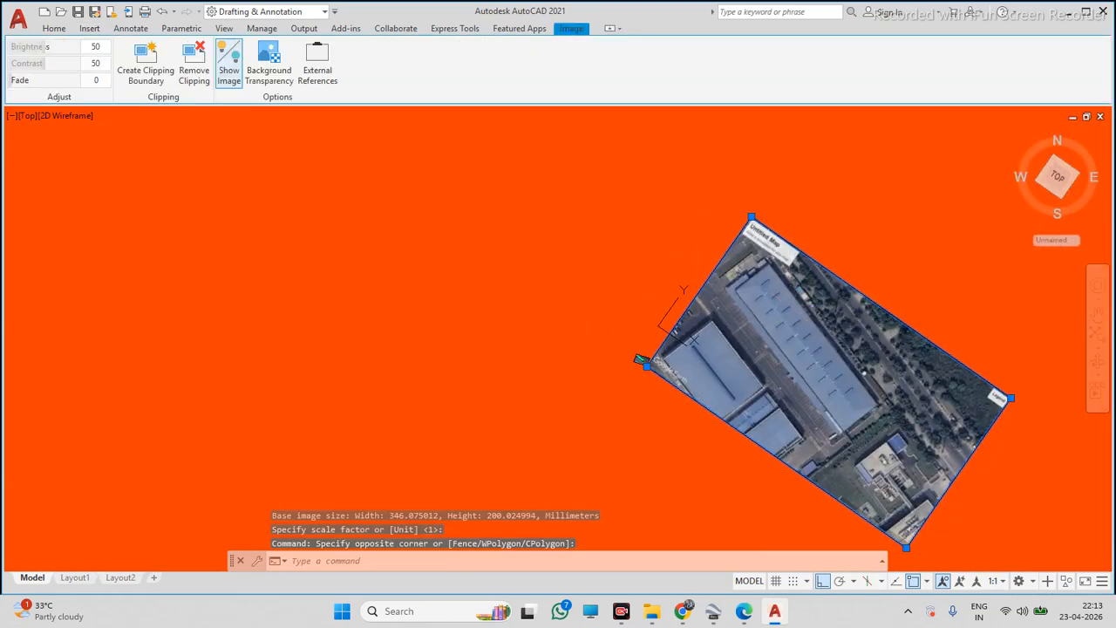
{"action": "type", "text": "sc"}
{"action": "key", "text": "Return"}
{"action": "scroll", "coordinate": [693, 367], "scroll_direction": "up", "scroll_amount": 5}
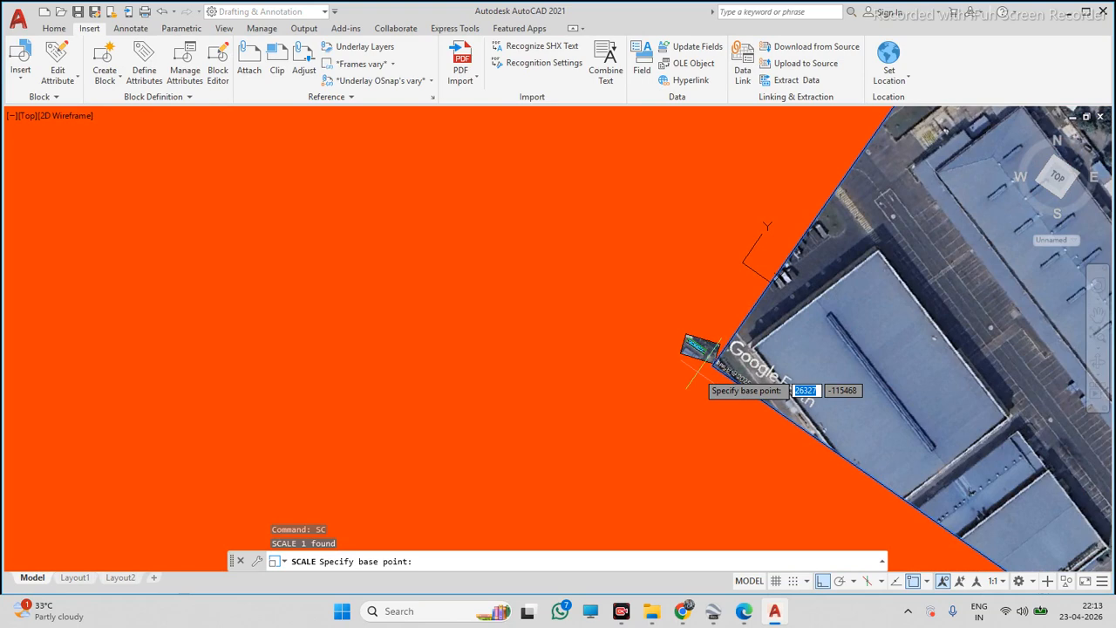
Try to scale the attached image, picking the base point and scale factor on screen
{"action": "left_click", "coordinate": [699, 368]}
{"action": "key", "text": "Escape"}
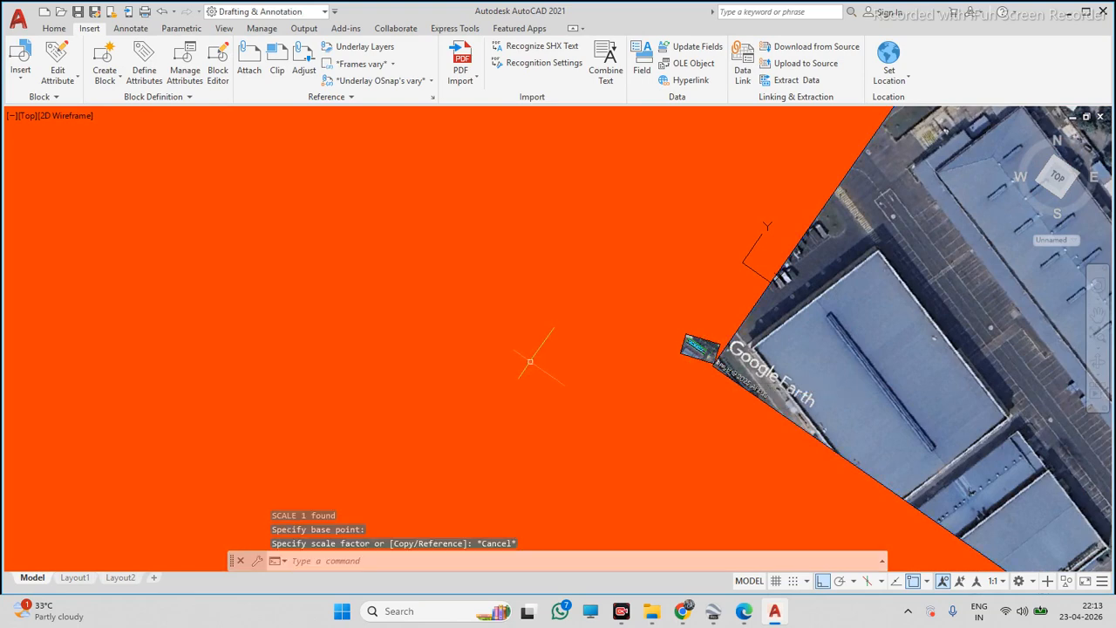
{"action": "scroll", "coordinate": [530, 361], "scroll_direction": "down", "scroll_amount": 6}
{"action": "scroll", "coordinate": [647, 306], "scroll_direction": "up", "scroll_amount": 4}
{"action": "left_click", "coordinate": [705, 269]}
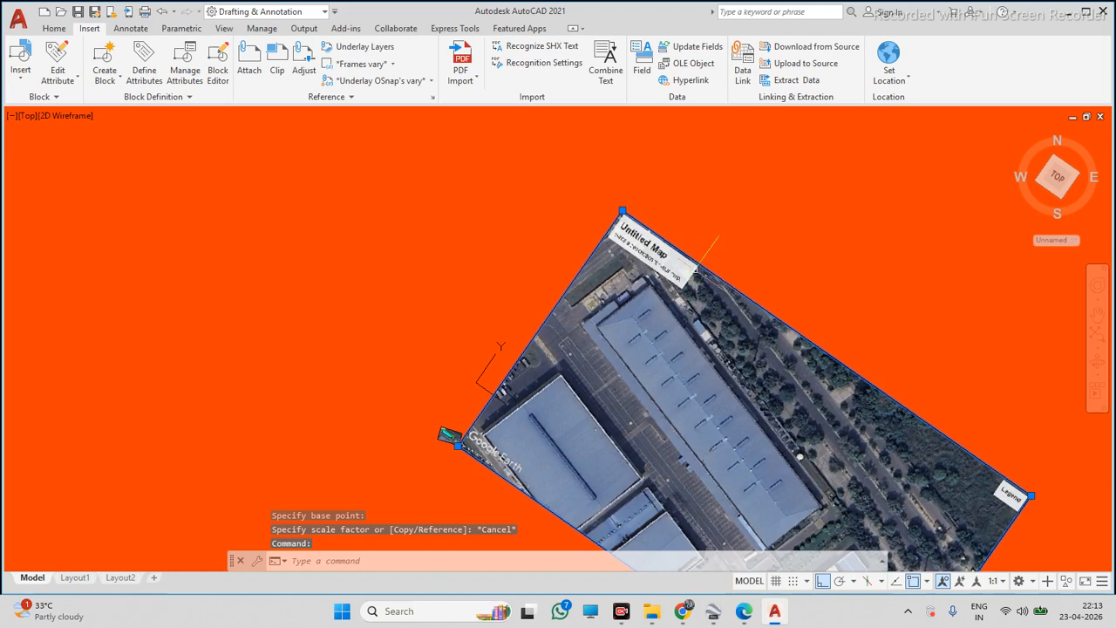
{"action": "type", "text": "sc"}
{"action": "key", "text": "Return"}
{"action": "left_click", "coordinate": [544, 397]}
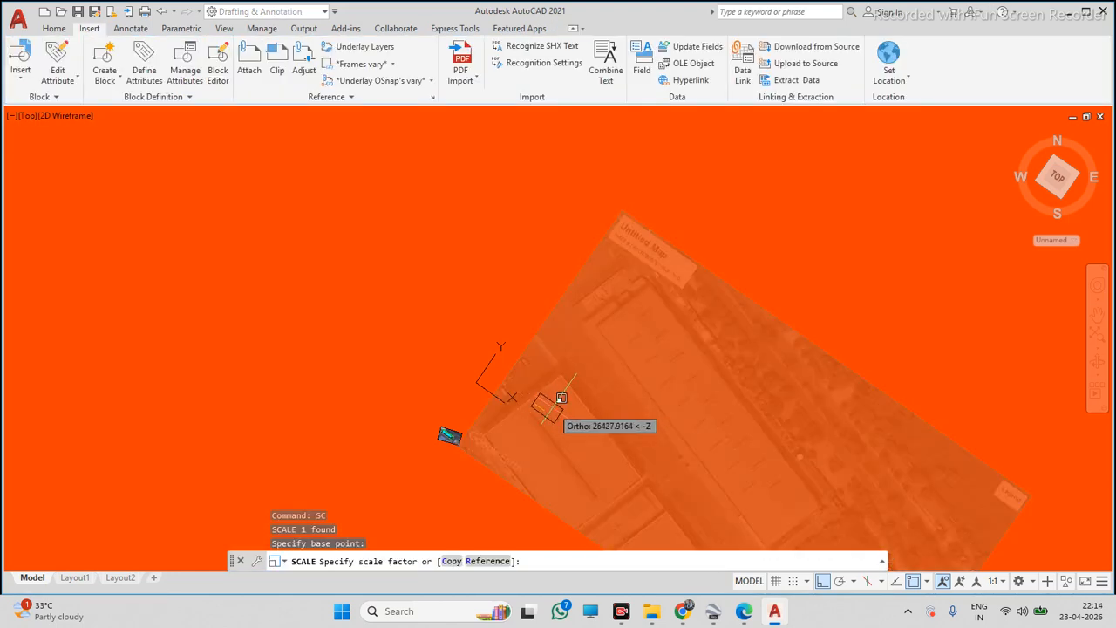
{"action": "scroll", "coordinate": [561, 398], "scroll_direction": "up", "scroll_amount": 2}
{"action": "scroll", "coordinate": [541, 397], "scroll_direction": "up", "scroll_amount": 2}
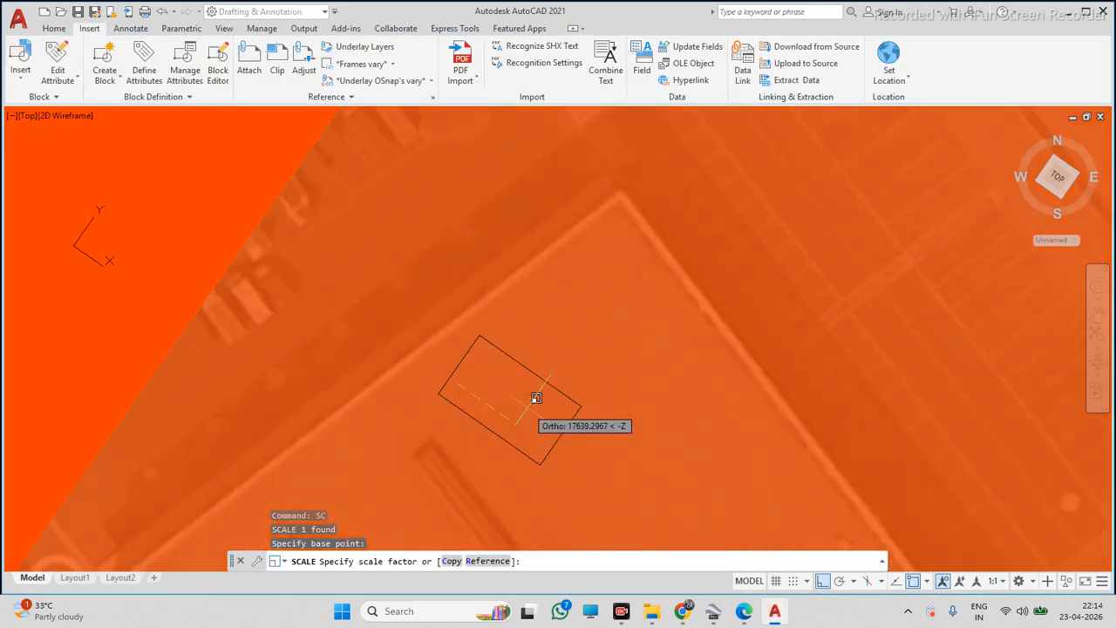
{"action": "scroll", "coordinate": [491, 383], "scroll_direction": "down", "scroll_amount": 2}
{"action": "left_click", "coordinate": [486, 401]}
Select the attached image and delete it
{"action": "scroll", "coordinate": [562, 353], "scroll_direction": "down", "scroll_amount": 6}
{"action": "scroll", "coordinate": [541, 373], "scroll_direction": "up", "scroll_amount": 10}
{"action": "left_click", "coordinate": [654, 256]}
{"action": "left_click", "coordinate": [592, 294]}
{"action": "key", "text": "Delete"}
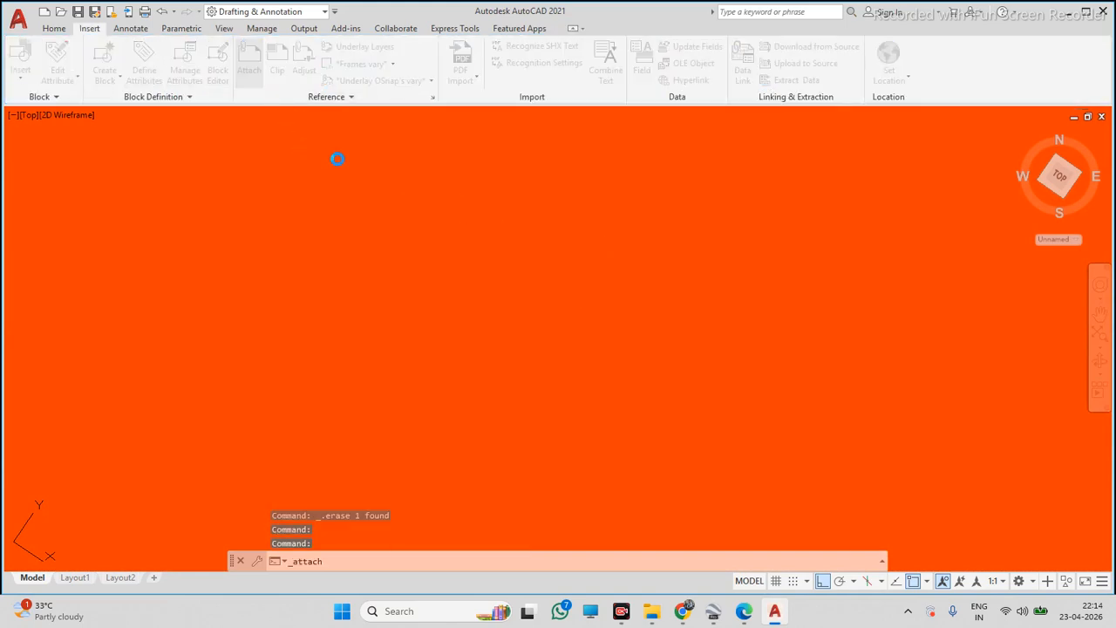
Attach the PROJECT -01 image again, picking its insertion point on screen
{"action": "left_click", "coordinate": [436, 272]}
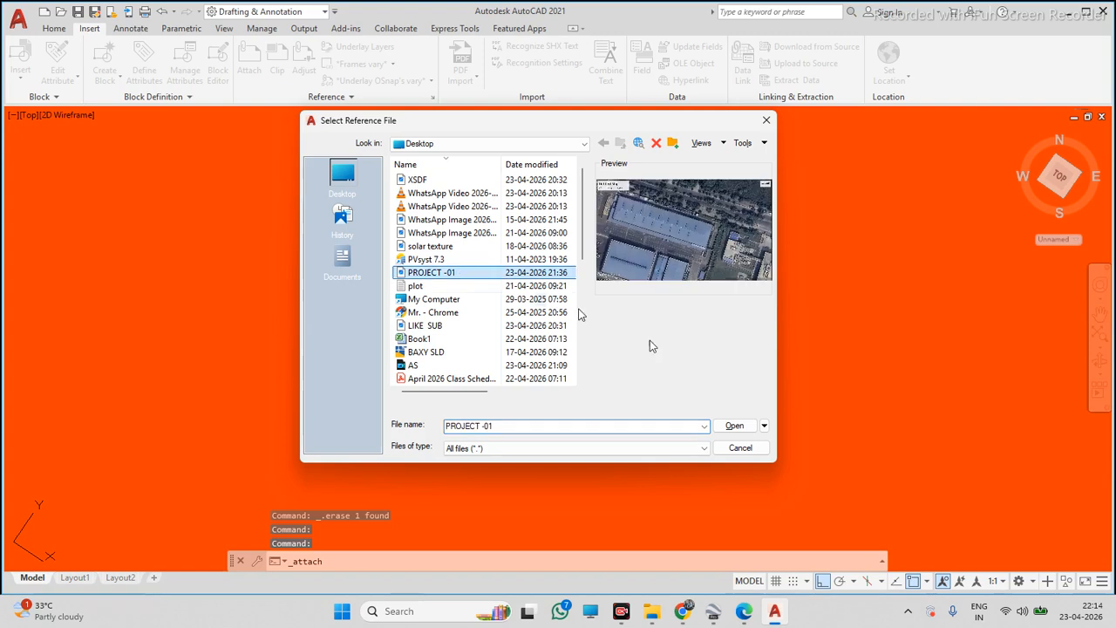
{"action": "left_click", "coordinate": [735, 425]}
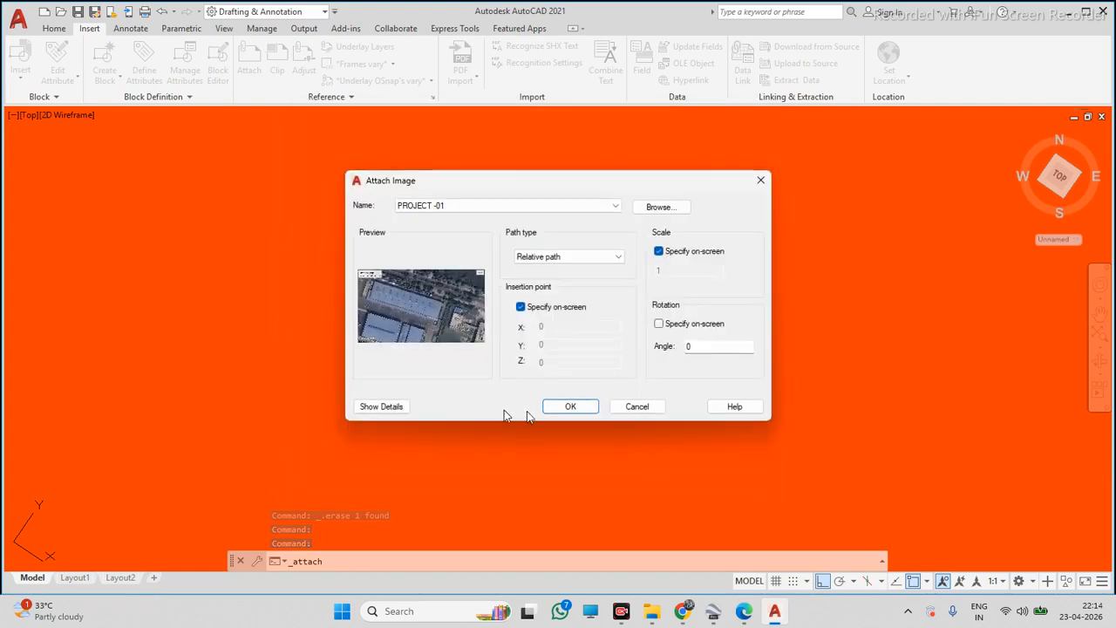
{"action": "left_click", "coordinate": [568, 407]}
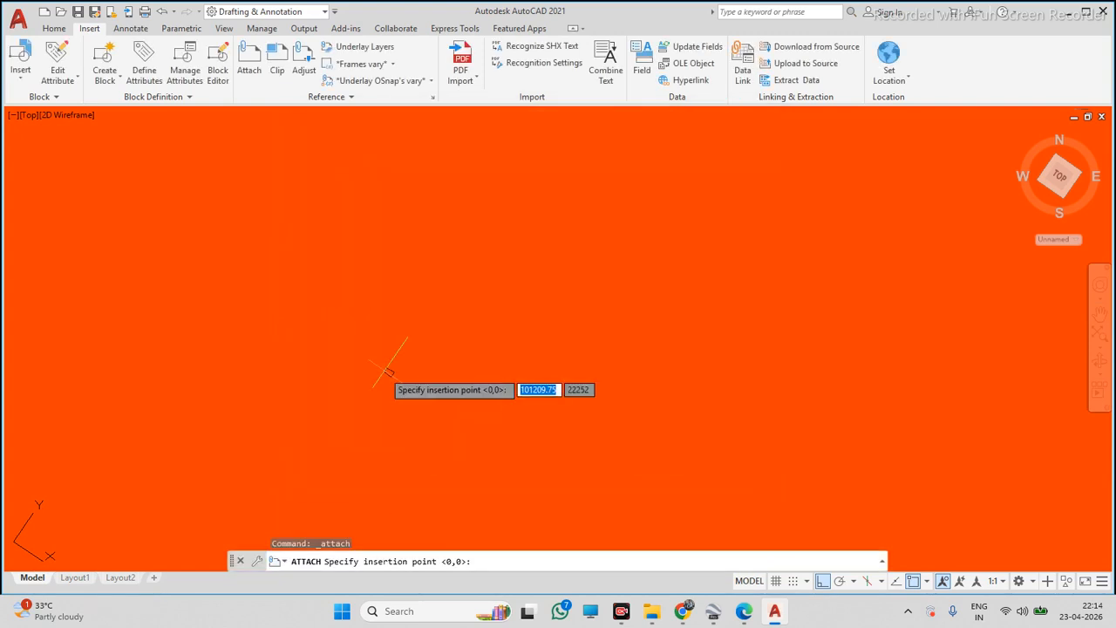
{"action": "left_click", "coordinate": [365, 394]}
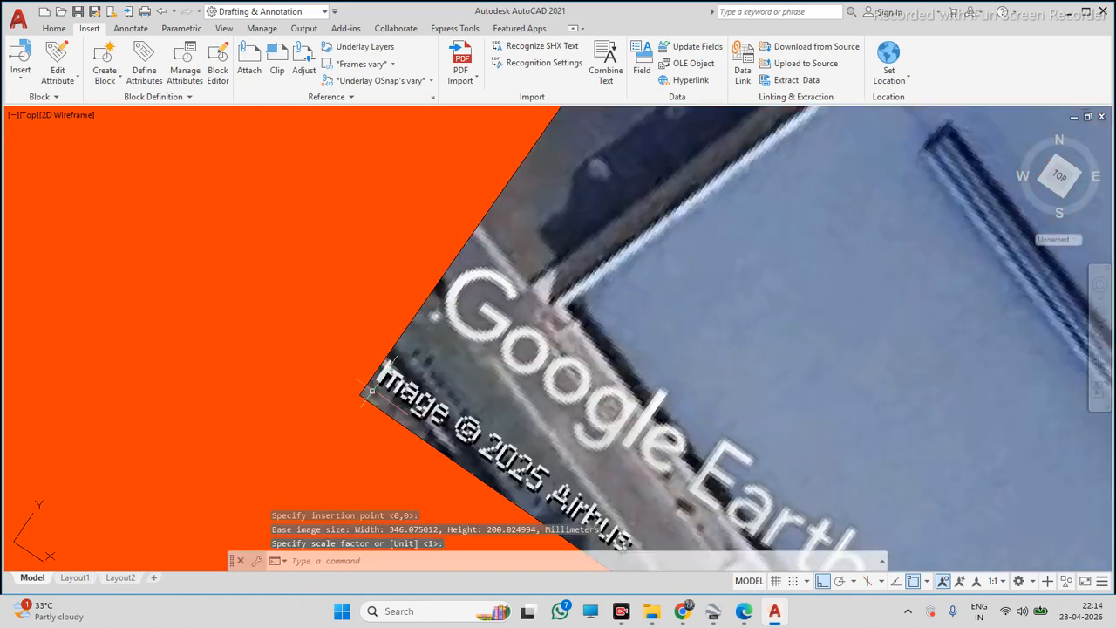
{"action": "scroll", "coordinate": [417, 362], "scroll_direction": "down", "scroll_amount": 6}
{"action": "scroll", "coordinate": [441, 376], "scroll_direction": "down", "scroll_amount": 4}
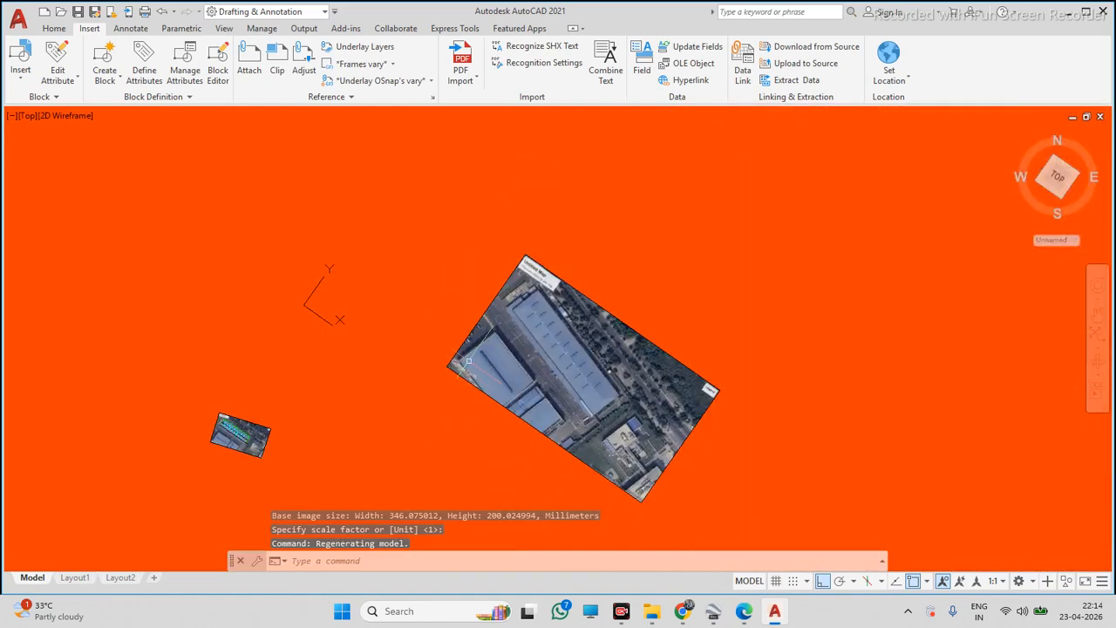
Scale the larger image about a base point, picking the scale factor on screen
{"action": "left_click", "coordinate": [626, 227]}
{"action": "left_click", "coordinate": [506, 320]}
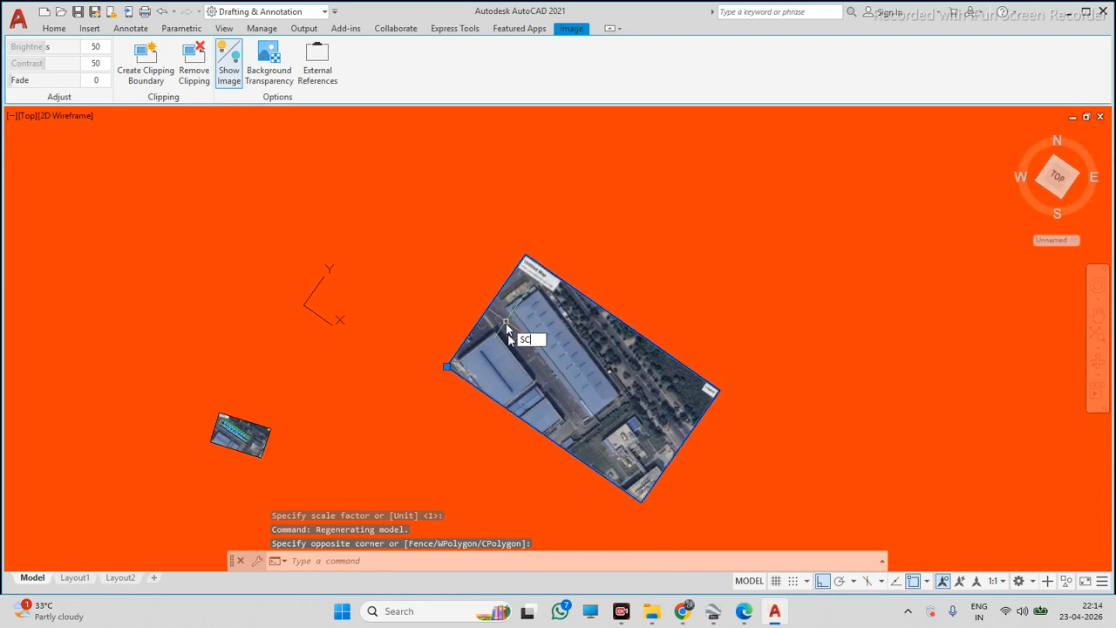
{"action": "key", "text": "Return"}
{"action": "left_click", "coordinate": [510, 359]}
{"action": "scroll", "coordinate": [530, 360], "scroll_direction": "up", "scroll_amount": 7}
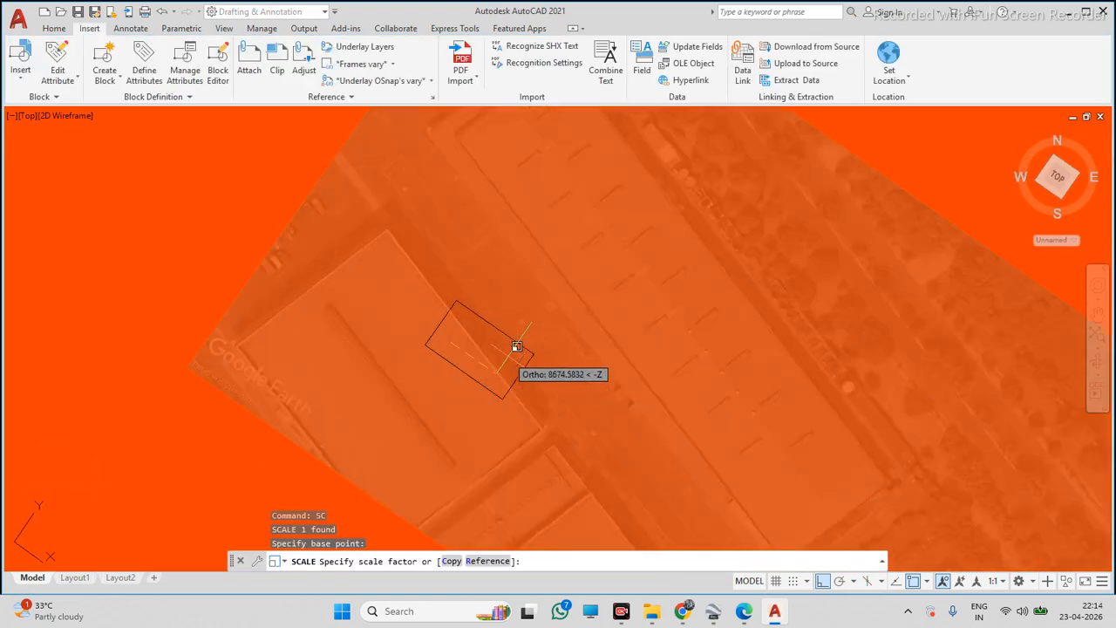
{"action": "left_click", "coordinate": [451, 359]}
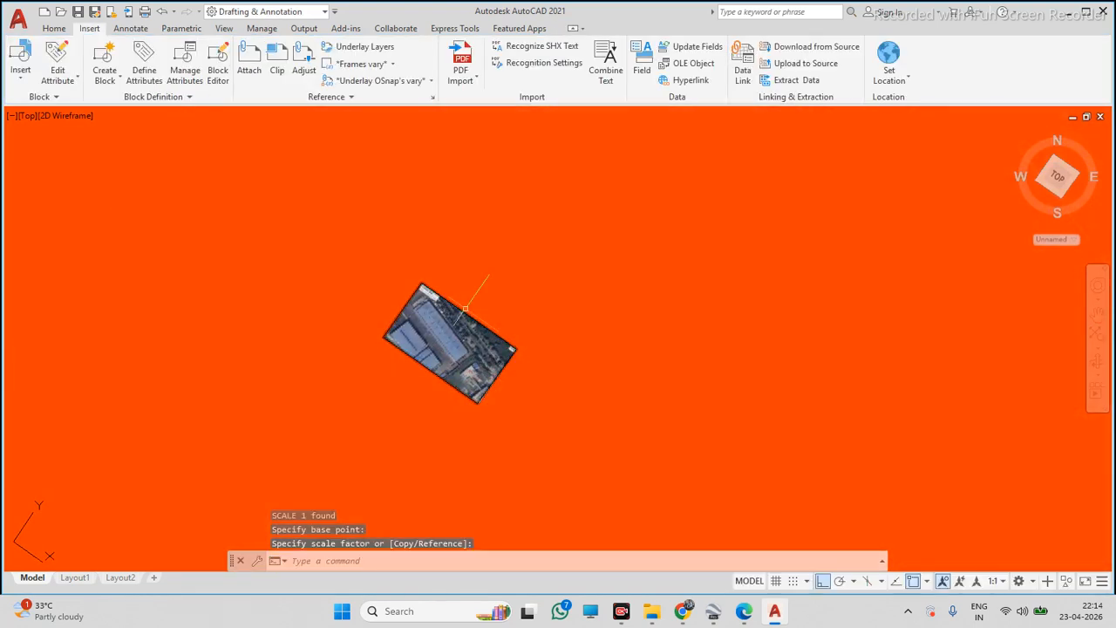
Zoom in and out to compare the images with the traced roof outline
{"action": "scroll", "coordinate": [550, 302], "scroll_direction": "up", "scroll_amount": 3}
{"action": "scroll", "coordinate": [488, 318], "scroll_direction": "down", "scroll_amount": 8}
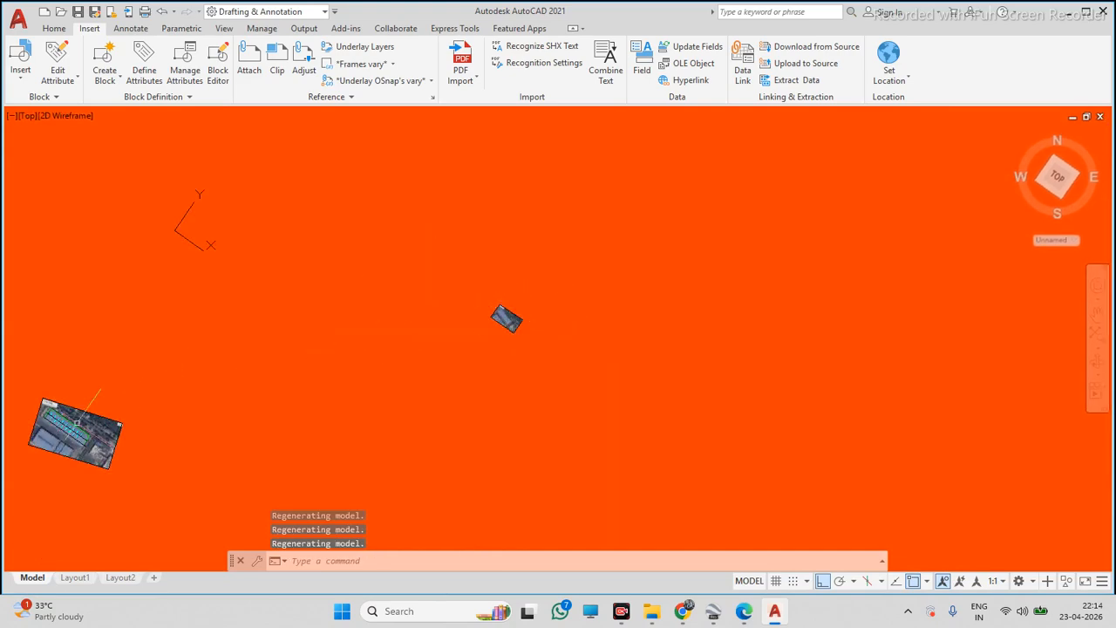
{"action": "scroll", "coordinate": [77, 423], "scroll_direction": "up", "scroll_amount": 5}
{"action": "scroll", "coordinate": [157, 409], "scroll_direction": "down", "scroll_amount": 4}
{"action": "scroll", "coordinate": [170, 405], "scroll_direction": "up", "scroll_amount": 6}
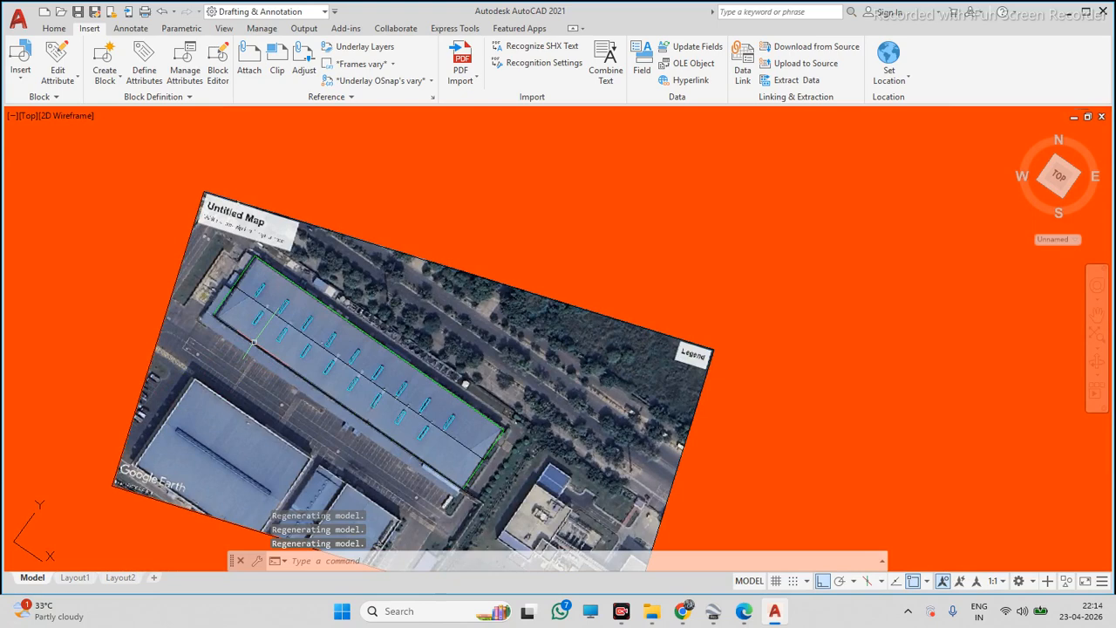
{"action": "scroll", "coordinate": [318, 299], "scroll_direction": "down", "scroll_amount": 8}
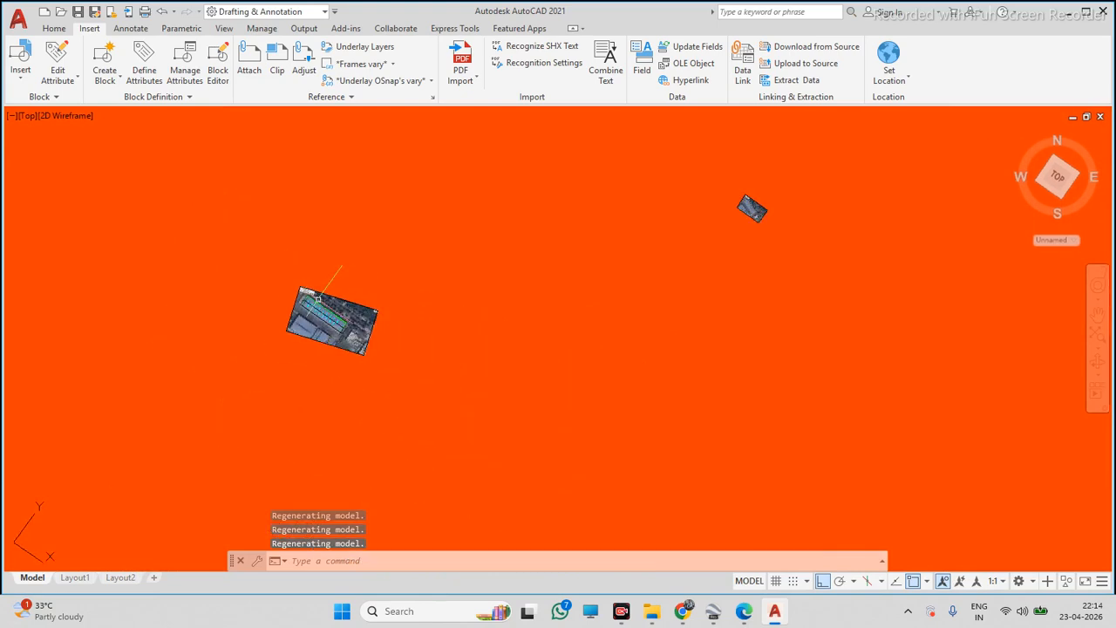
{"action": "scroll", "coordinate": [750, 203], "scroll_direction": "up", "scroll_amount": 7}
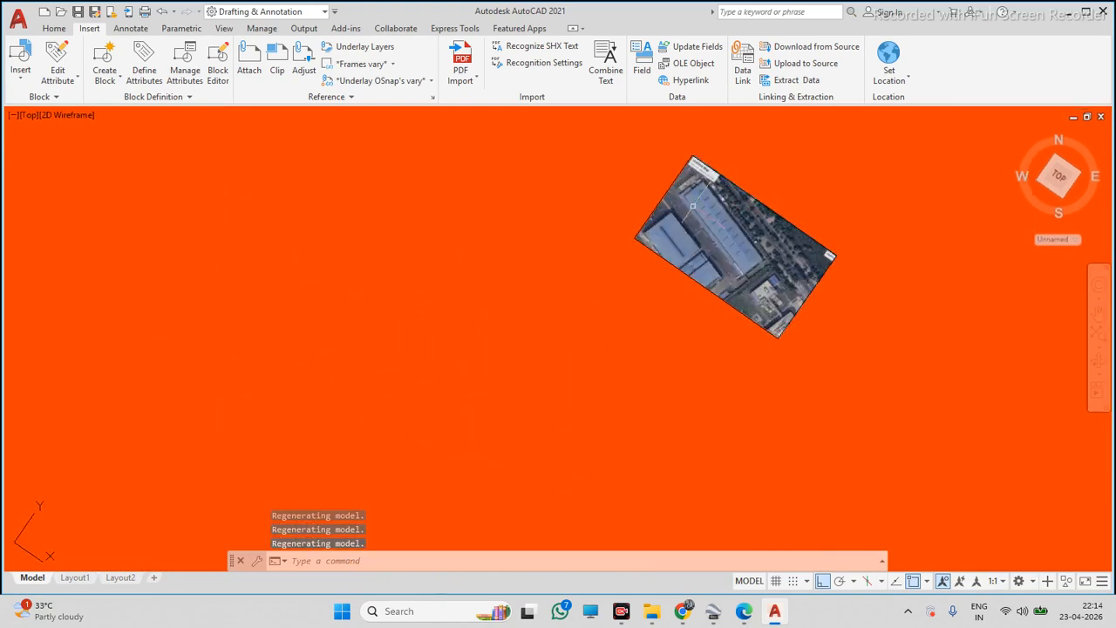
{"action": "scroll", "coordinate": [697, 212], "scroll_direction": "down", "scroll_amount": 2}
{"action": "scroll", "coordinate": [648, 223], "scroll_direction": "up", "scroll_amount": 2}
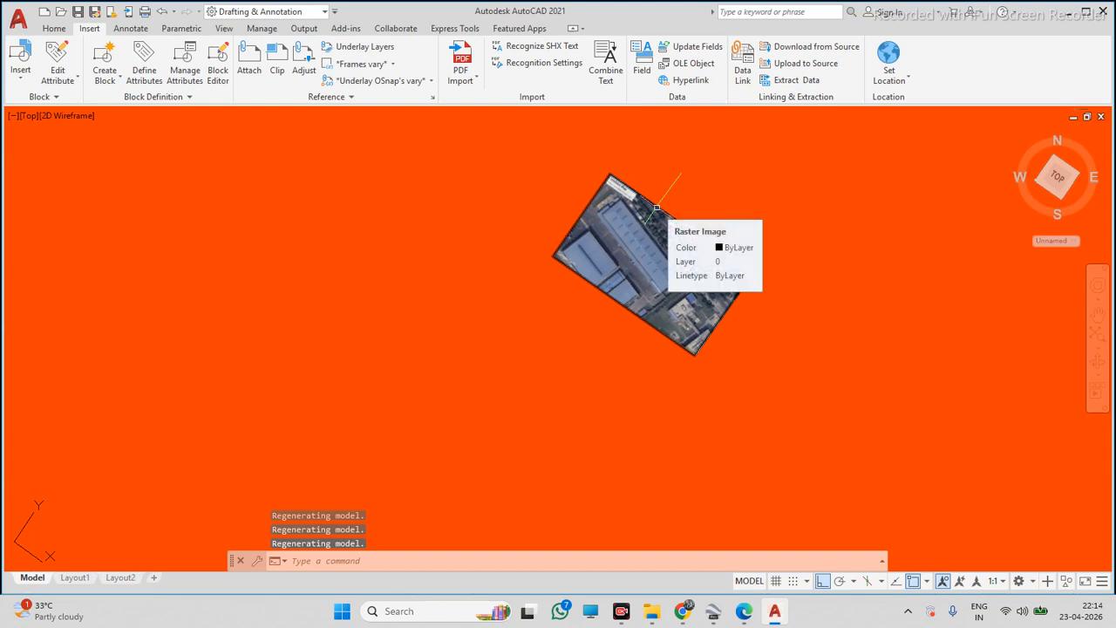
{"action": "scroll", "coordinate": [595, 247], "scroll_direction": "down", "scroll_amount": 4}
{"action": "scroll", "coordinate": [658, 215], "scroll_direction": "up", "scroll_amount": 4}
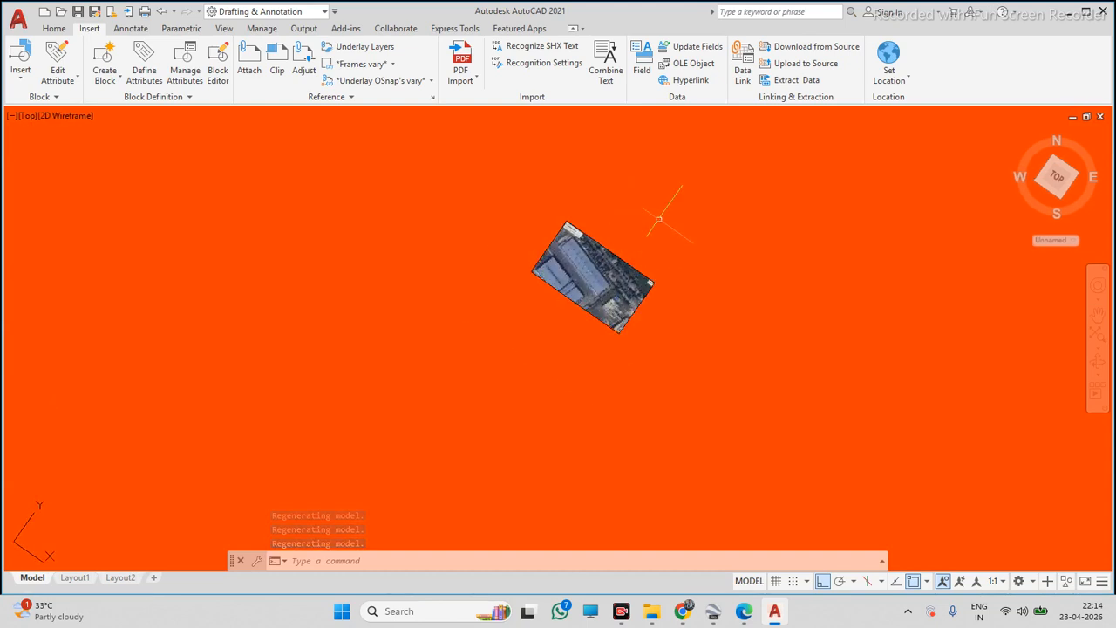
Scale the image again about a base point so it matches the traced roof outline
{"action": "left_click", "coordinate": [656, 228]}
{"action": "left_click", "coordinate": [515, 329]}
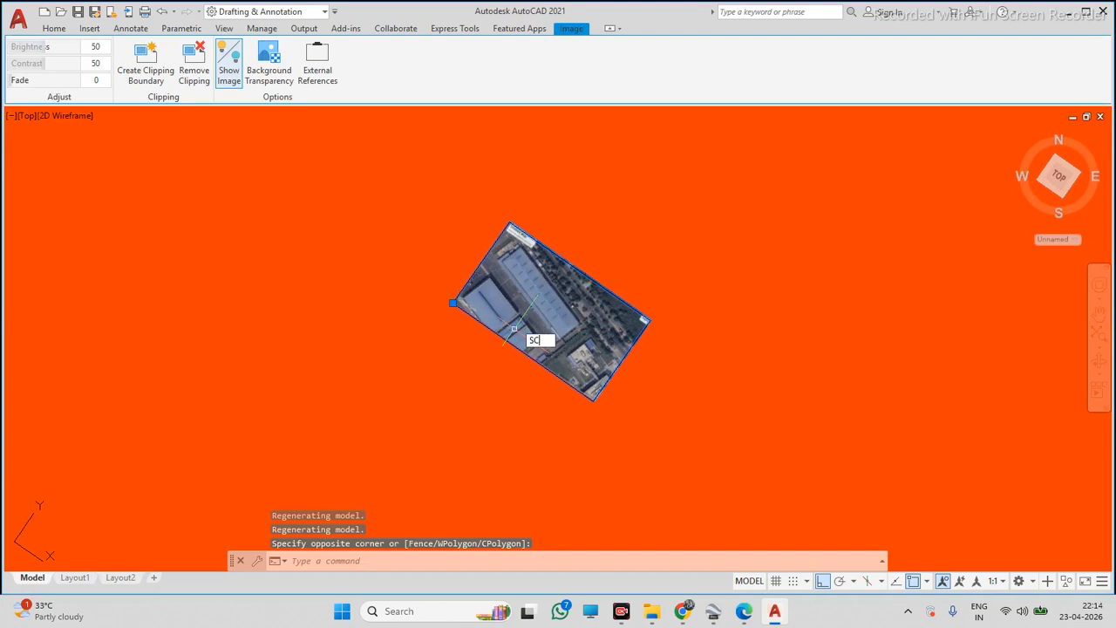
{"action": "type", "text": "SC"}
{"action": "key", "text": "Return"}
{"action": "left_click", "coordinate": [526, 300]}
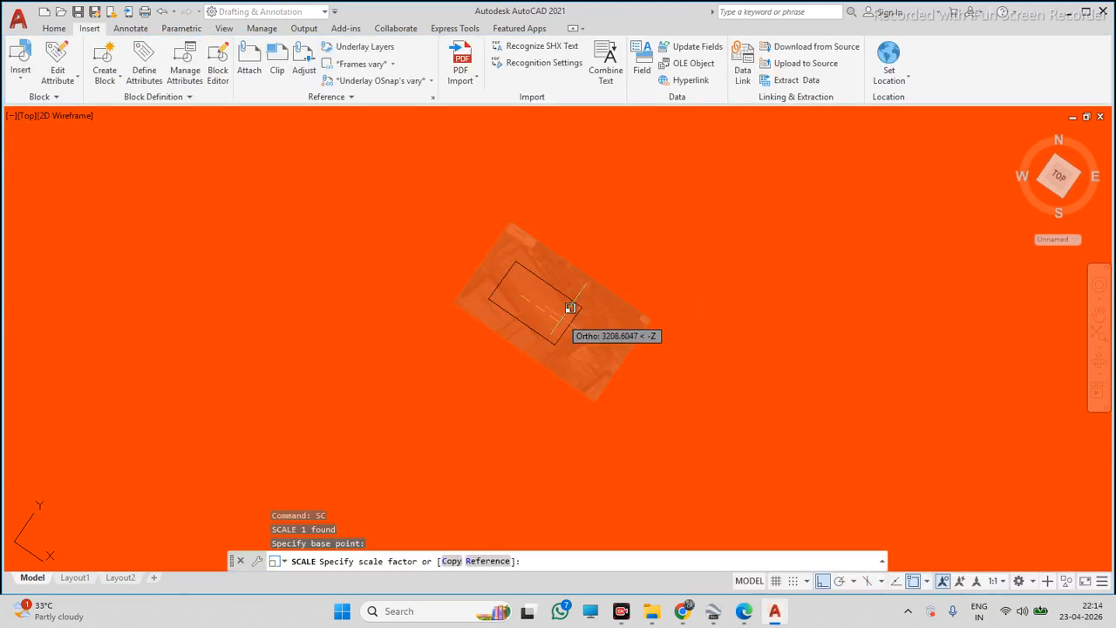
{"action": "left_click", "coordinate": [570, 308]}
{"action": "scroll", "coordinate": [558, 288], "scroll_direction": "down", "scroll_amount": 14}
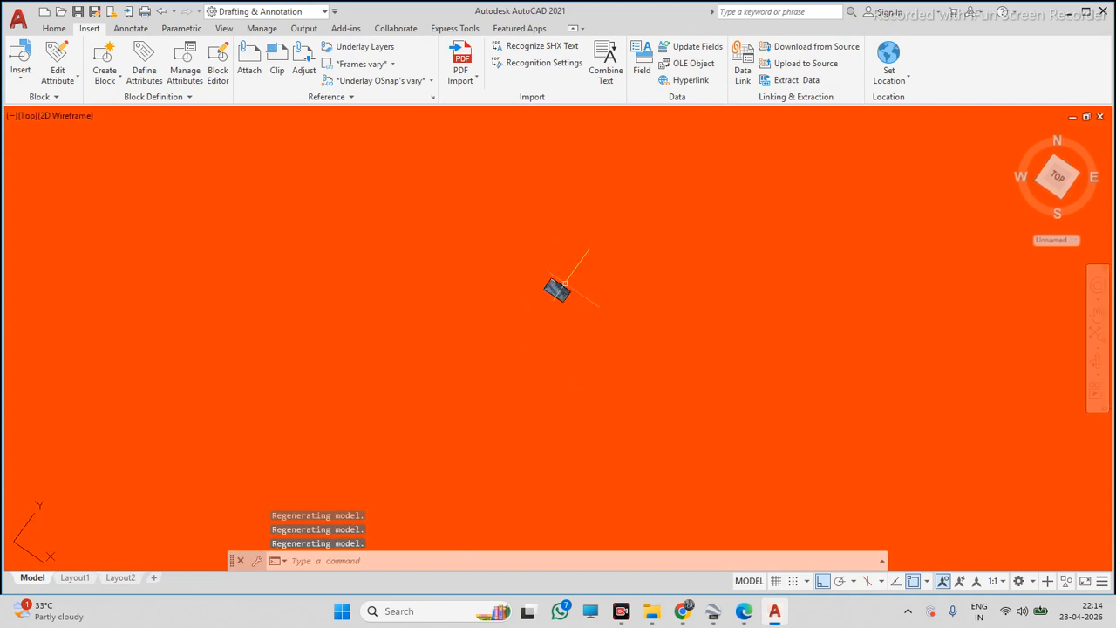
{"action": "scroll", "coordinate": [471, 315], "scroll_direction": "up", "scroll_amount": 11}
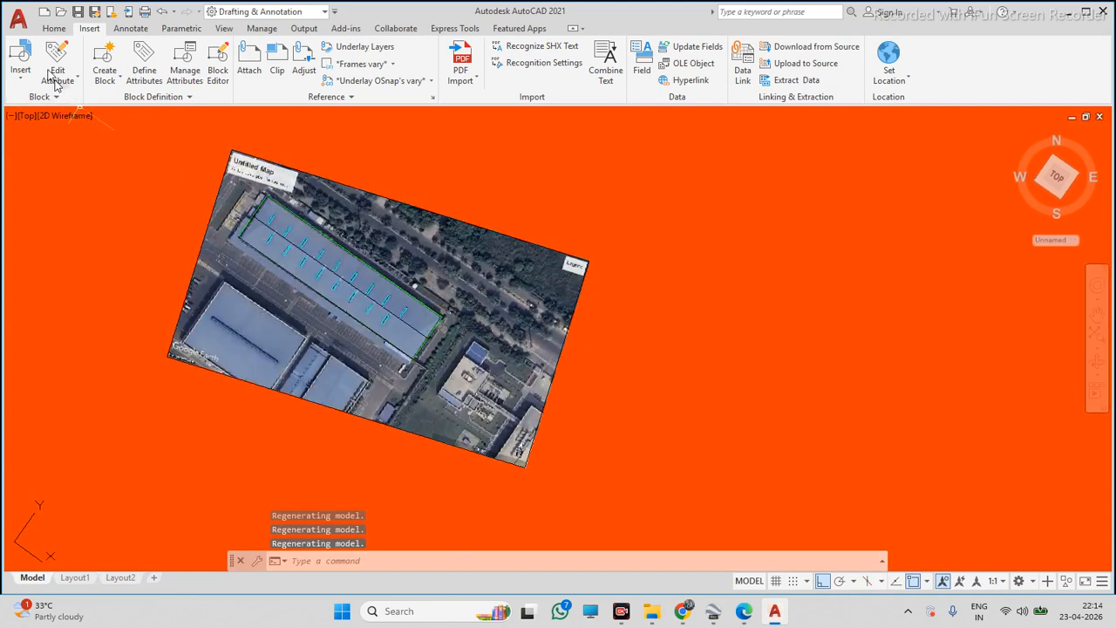
{"action": "left_click", "coordinate": [54, 31]}
{"action": "left_click", "coordinate": [50, 73]}
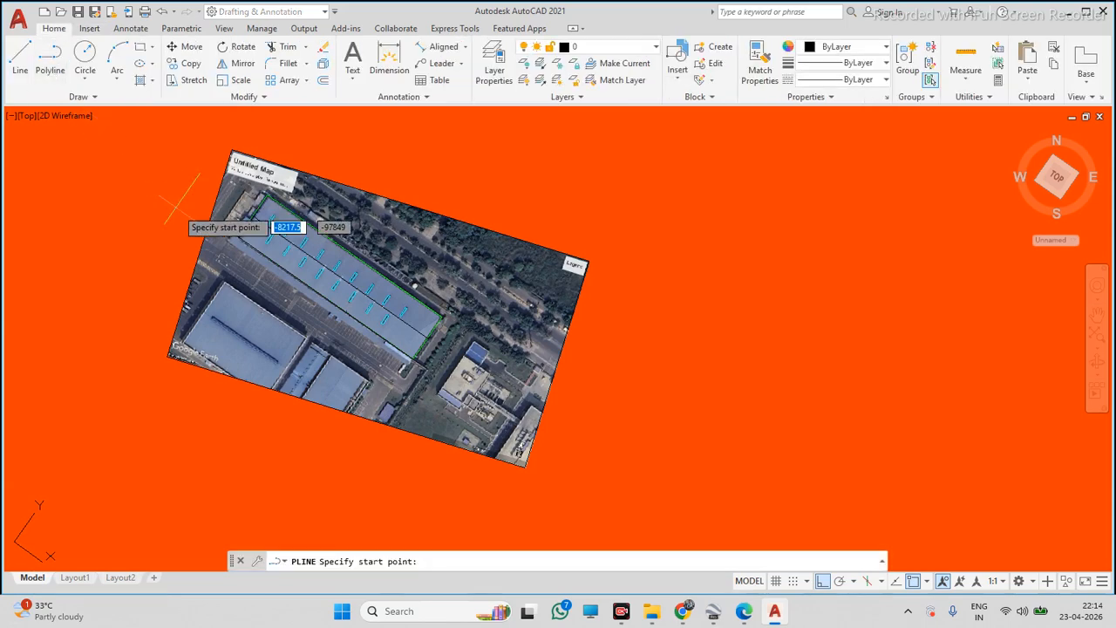
{"action": "scroll", "coordinate": [233, 241], "scroll_direction": "up", "scroll_amount": 2}
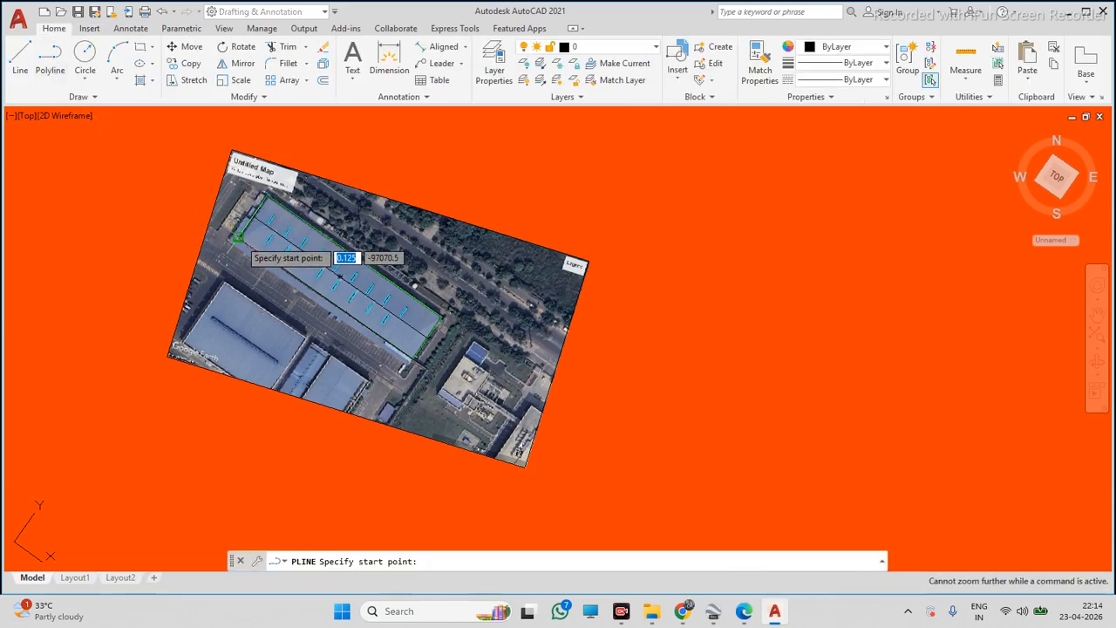
{"action": "key", "text": "Escape"}
Set the global width of the green roof outline polyline to 100
{"action": "scroll", "coordinate": [227, 240], "scroll_direction": "up", "scroll_amount": 5}
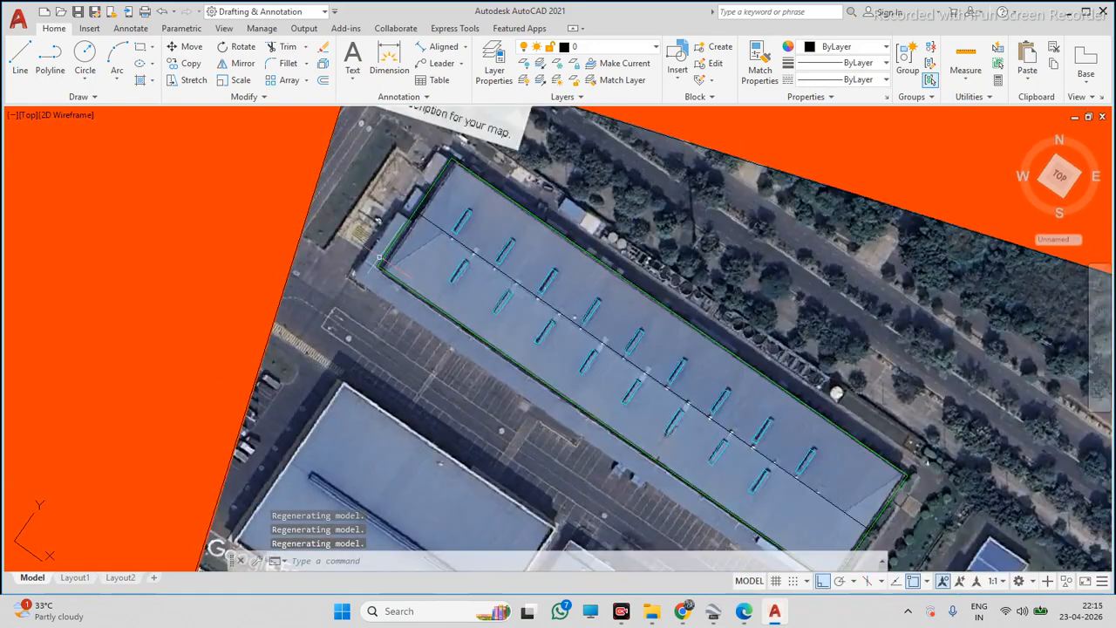
{"action": "middle_click_drag", "start_coordinate": [367, 264], "coordinate": [629, 381]}
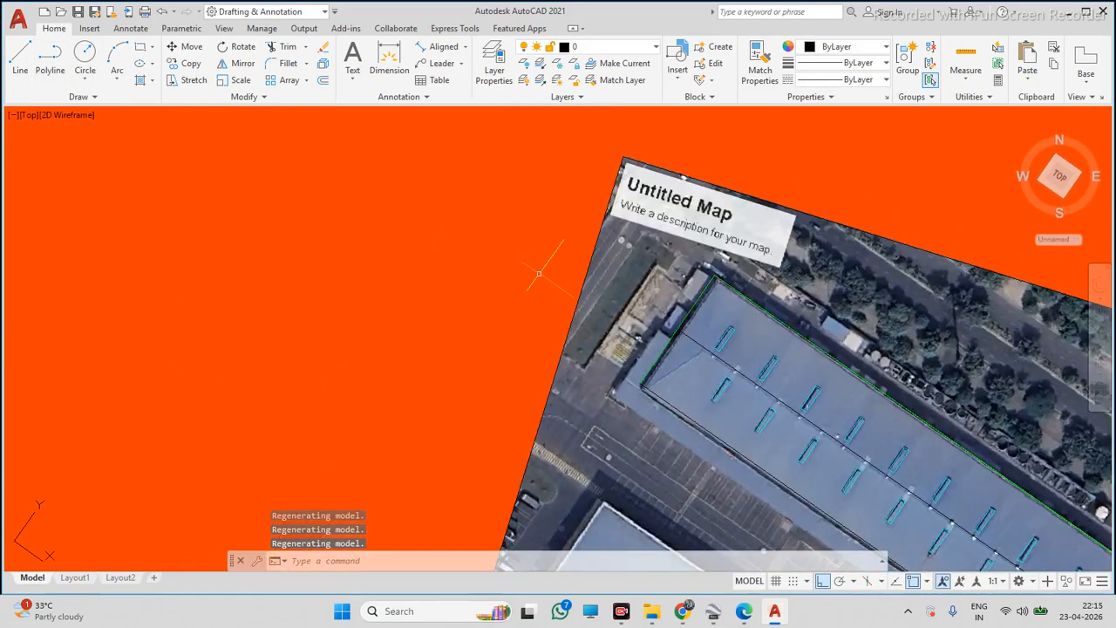
{"action": "left_click", "coordinate": [661, 360]}
{"action": "left_click", "coordinate": [642, 340]}
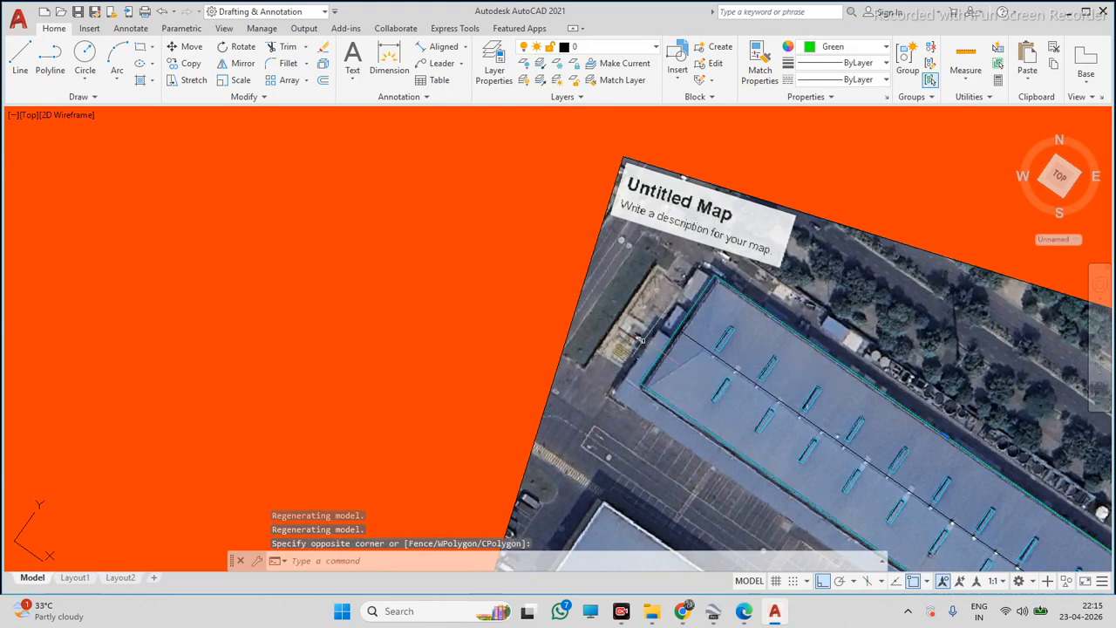
{"action": "key", "text": "Return"}
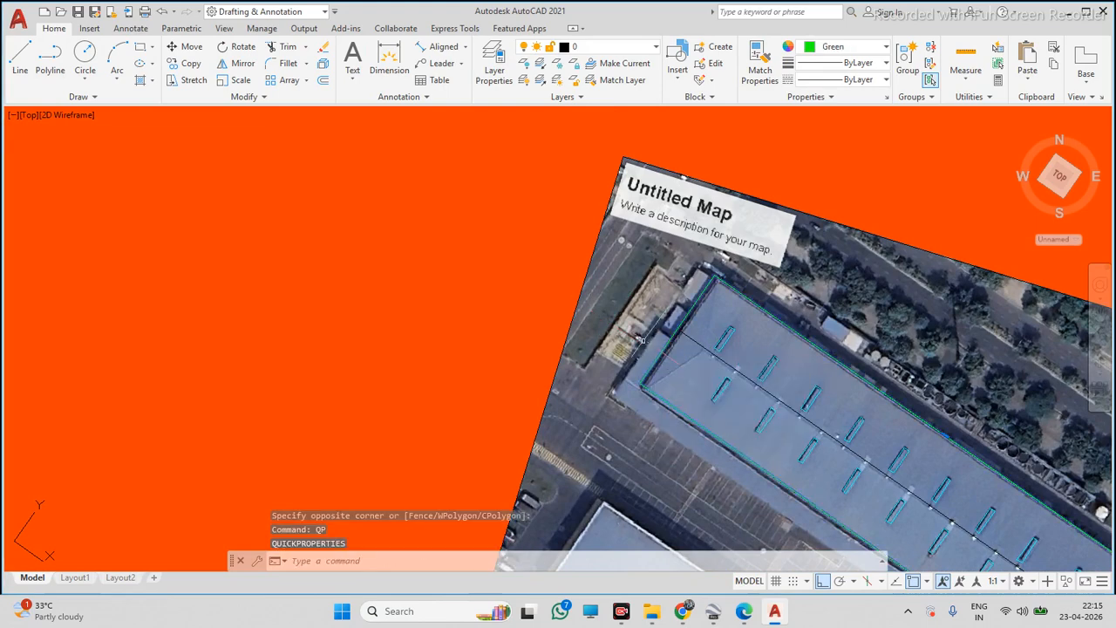
{"action": "left_click", "coordinate": [907, 232]}
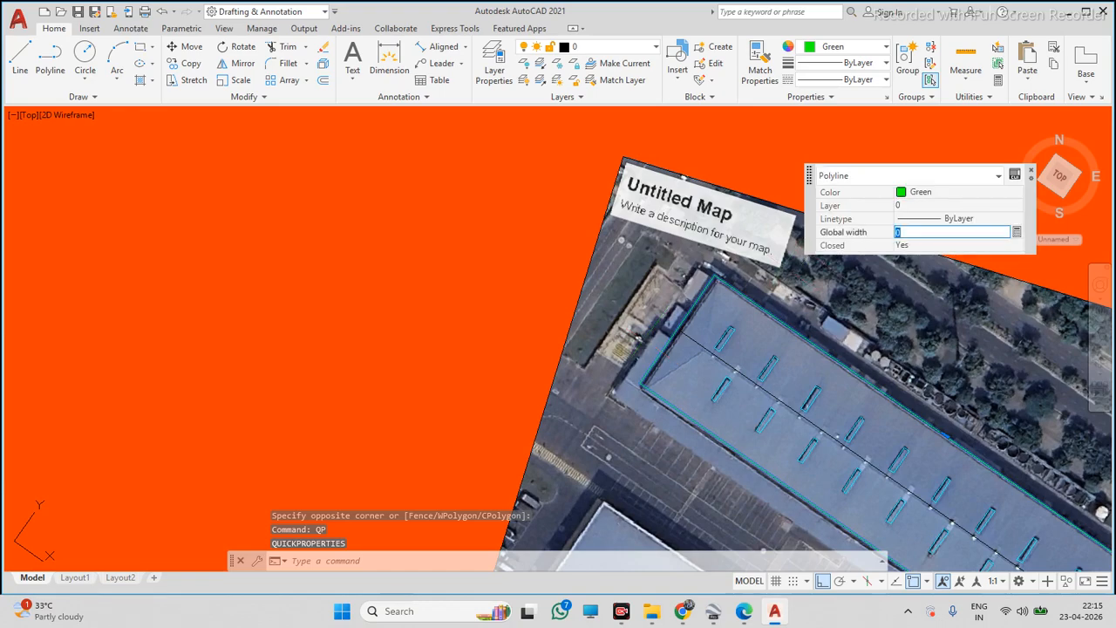
{"action": "key", "text": "Return"}
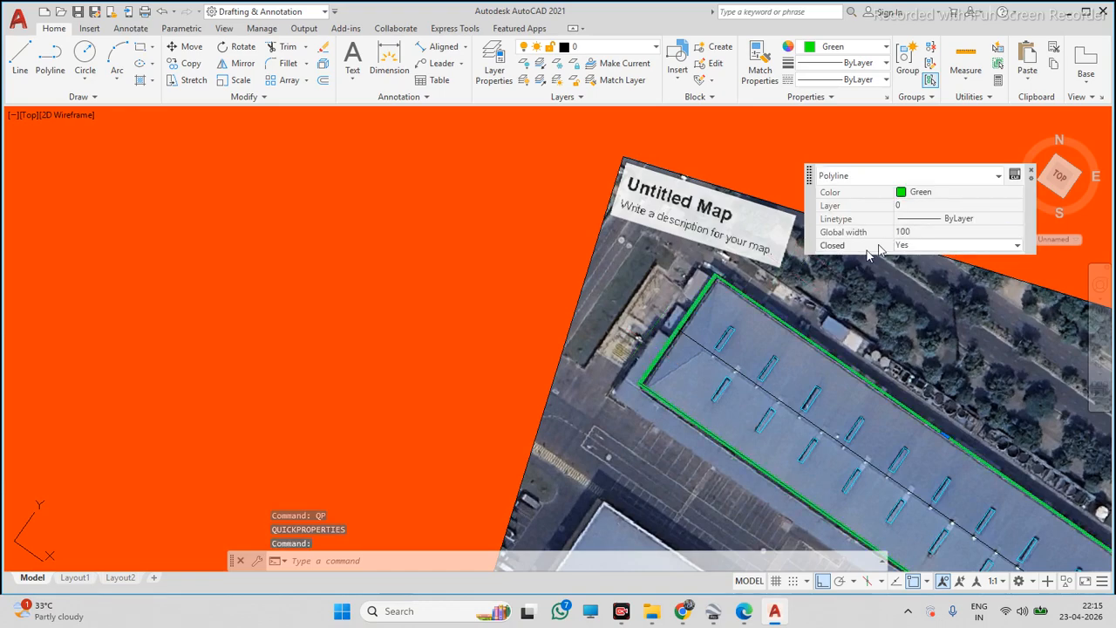
{"action": "key", "text": "Escape"}
Draw a polyline from the traced roof outline's corner, 213000 units long along the roof's long edge direction
{"action": "scroll", "coordinate": [641, 314], "scroll_direction": "down", "scroll_amount": 4}
{"action": "scroll", "coordinate": [708, 368], "scroll_direction": "up", "scroll_amount": 4}
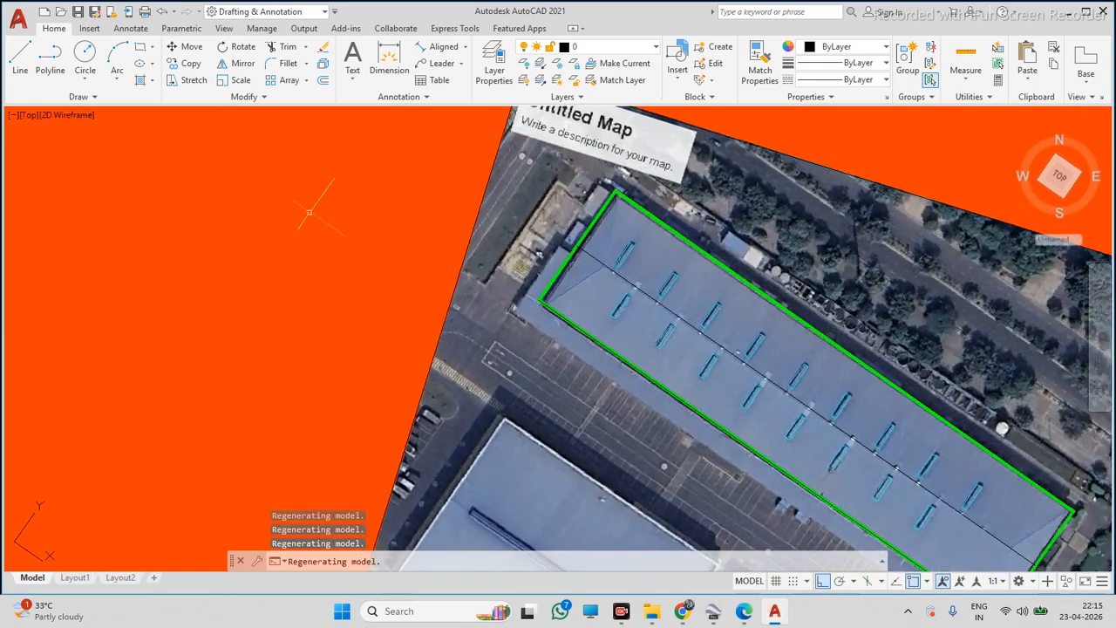
{"action": "left_click", "coordinate": [50, 54]}
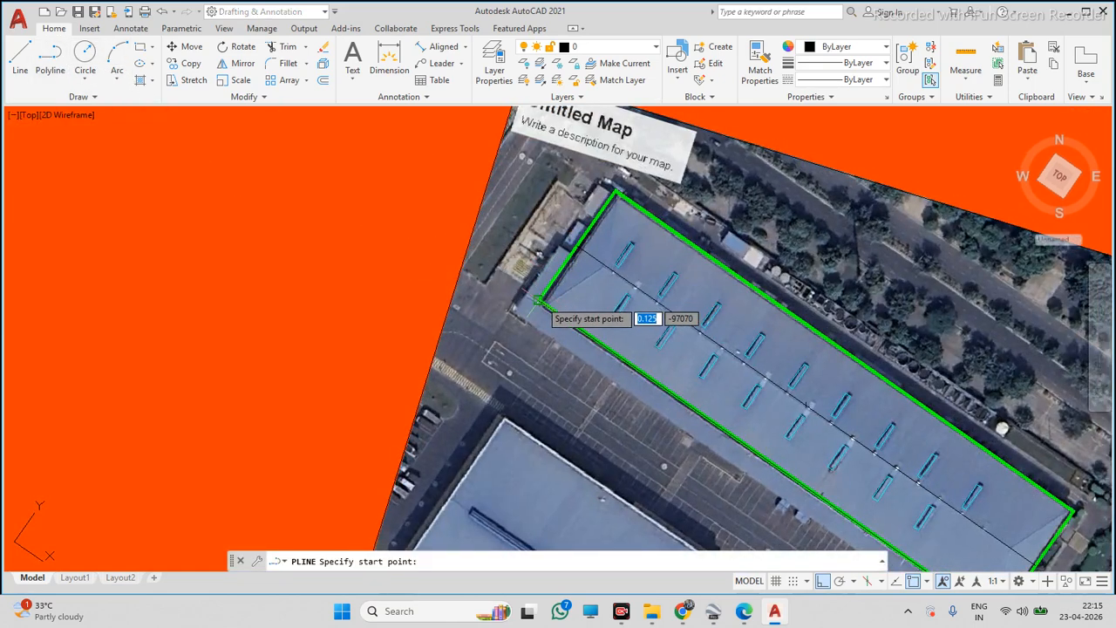
{"action": "left_click", "coordinate": [541, 301]}
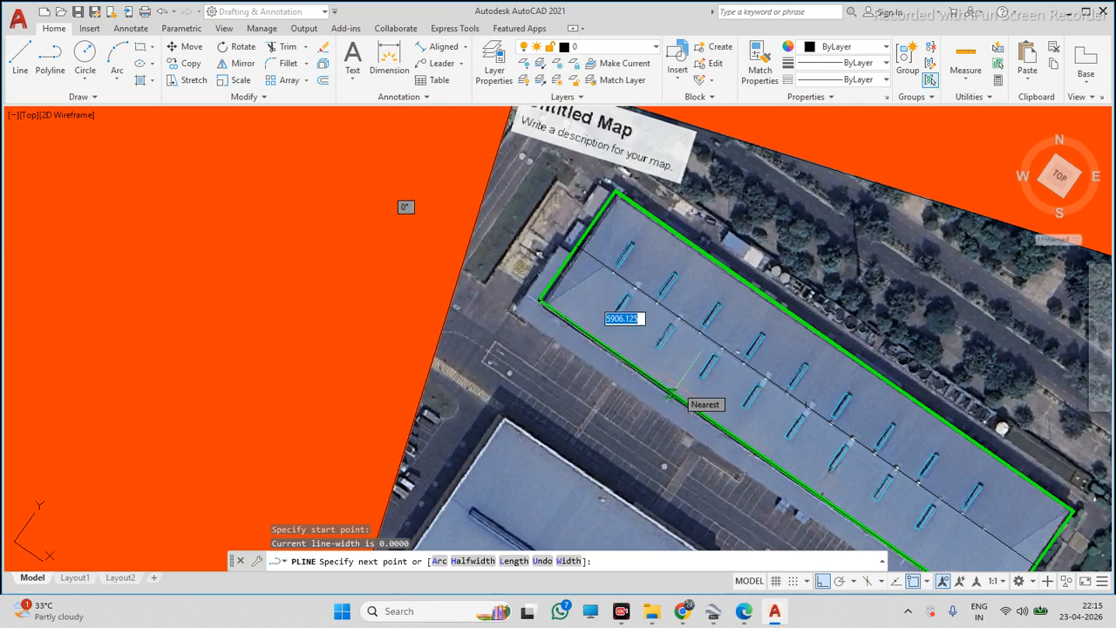
{"action": "type", "text": "213"}
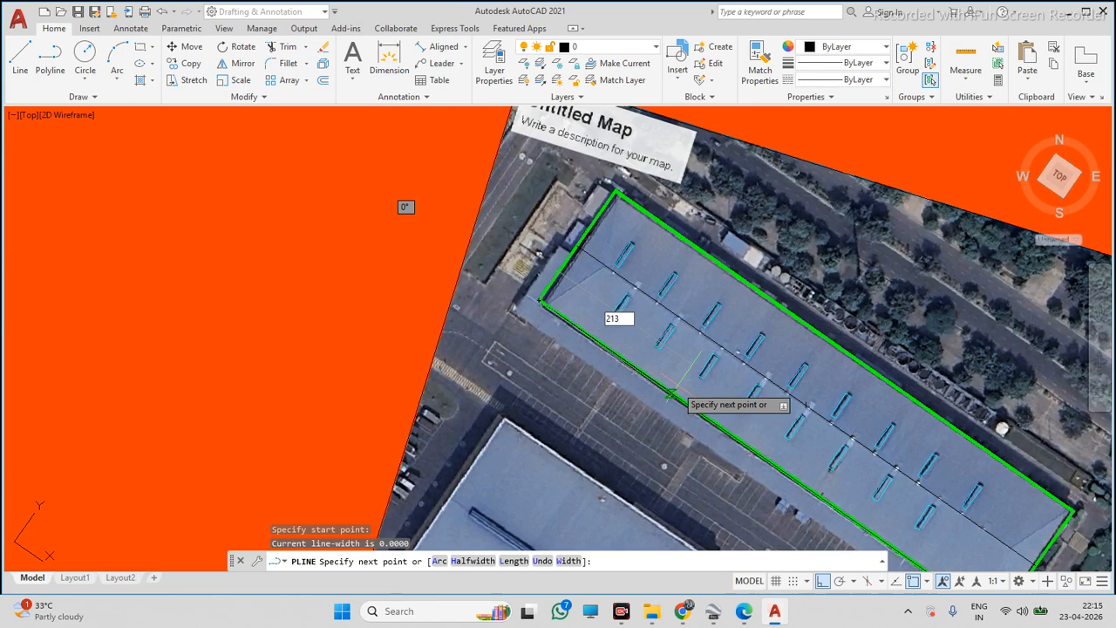
{"action": "key", "text": "Return"}
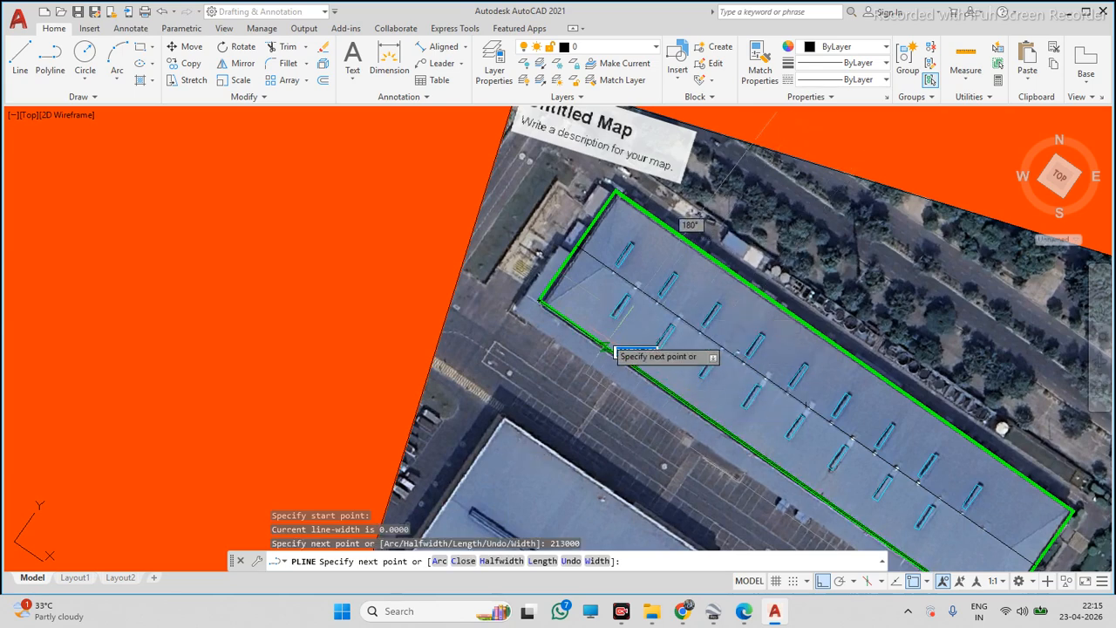
{"action": "key", "text": "Escape"}
{"action": "scroll", "coordinate": [580, 293], "scroll_direction": "down", "scroll_amount": 6}
{"action": "left_click", "coordinate": [817, 432]}
{"action": "scroll", "coordinate": [660, 330], "scroll_direction": "down", "scroll_amount": 5}
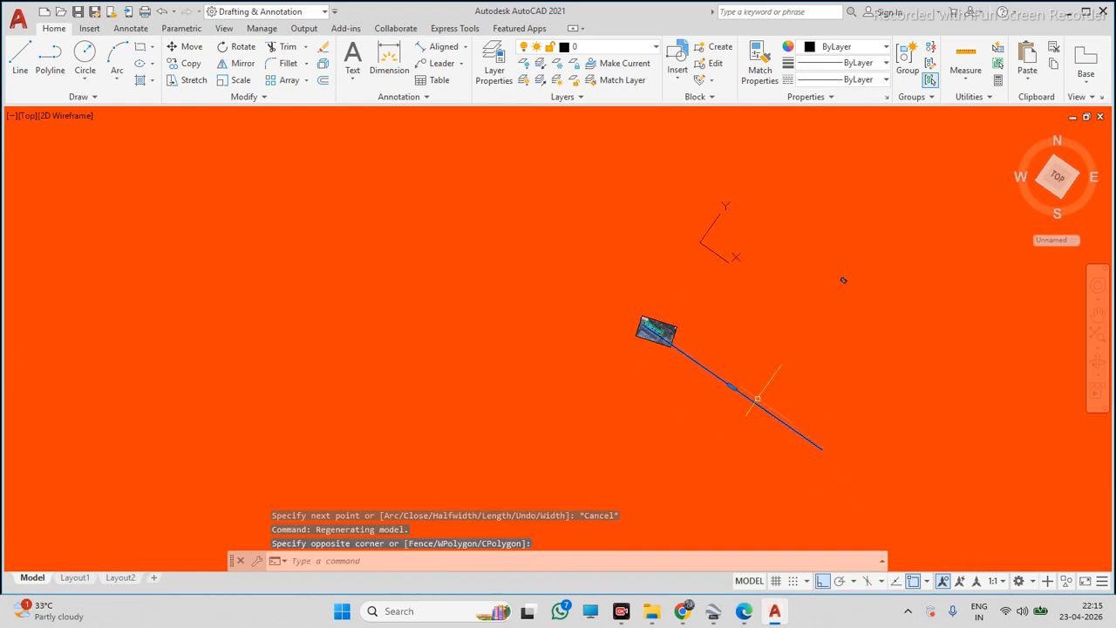
{"action": "key", "text": "Escape"}
{"action": "left_click", "coordinate": [603, 290]}
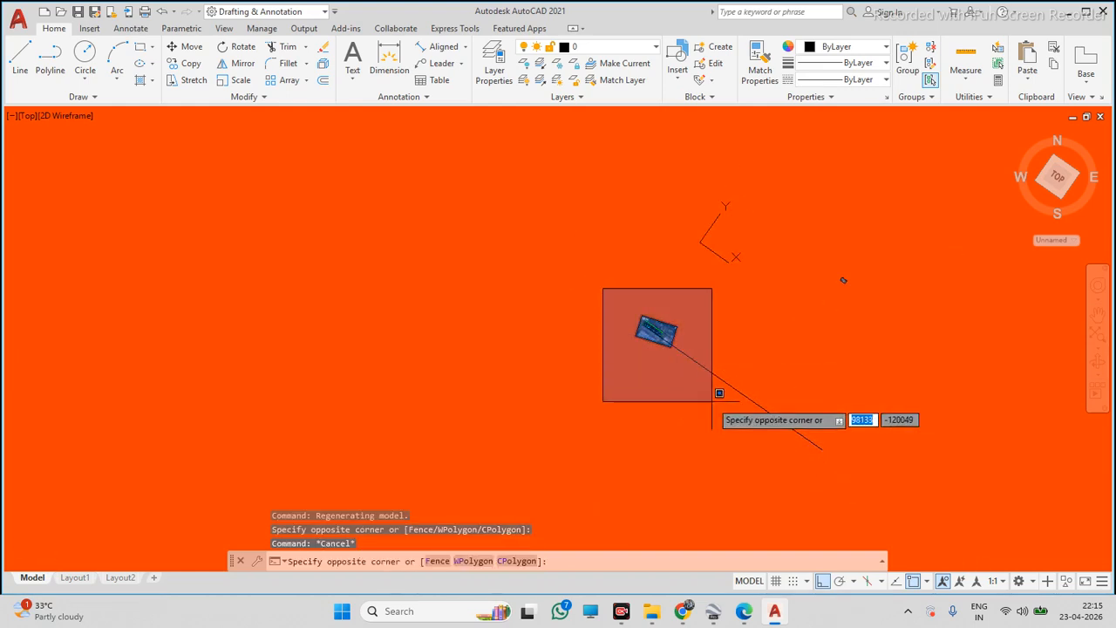
{"action": "key", "text": "Escape"}
{"action": "scroll", "coordinate": [949, 259], "scroll_direction": "up", "scroll_amount": 2}
{"action": "left_click", "coordinate": [604, 284]}
{"action": "left_click", "coordinate": [703, 391]}
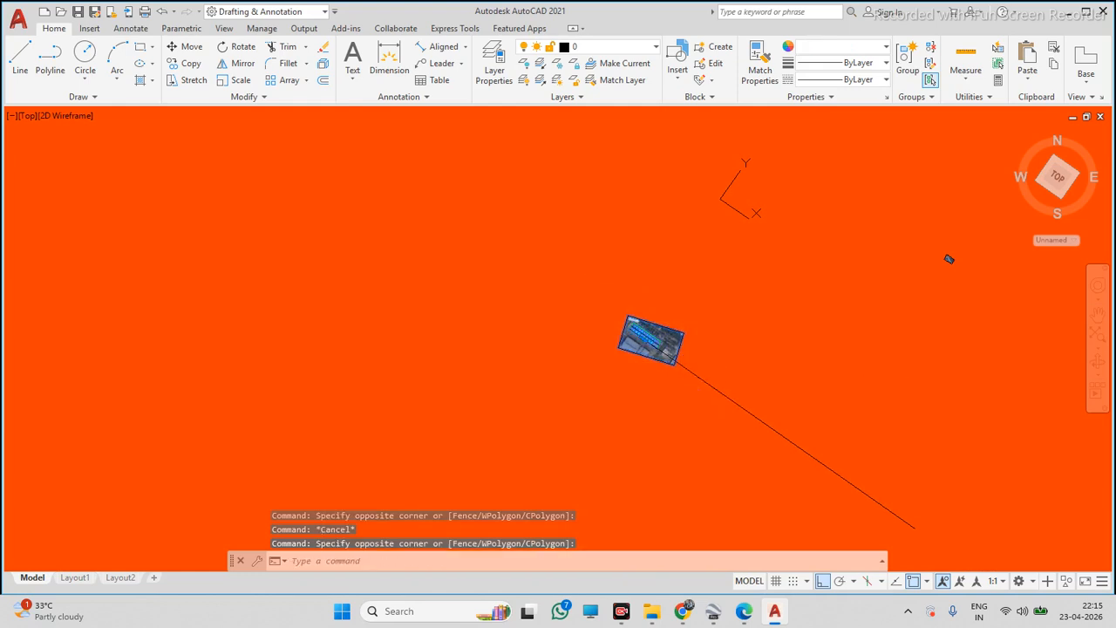
{"action": "type", "text": "sc"}
{"action": "key", "text": "Return"}
{"action": "key", "text": "Escape"}
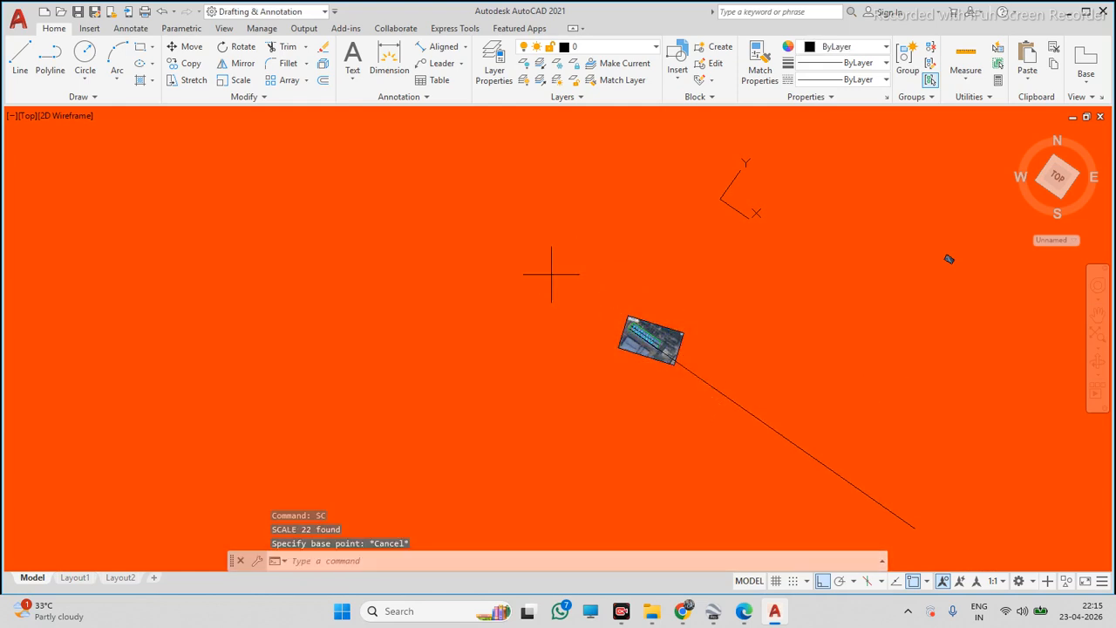
Try to scale the image by reference, from the roof edge's length to the end of the long polyline, then undo the scale
{"action": "left_click", "coordinate": [551, 274]}
{"action": "left_click", "coordinate": [733, 440]}
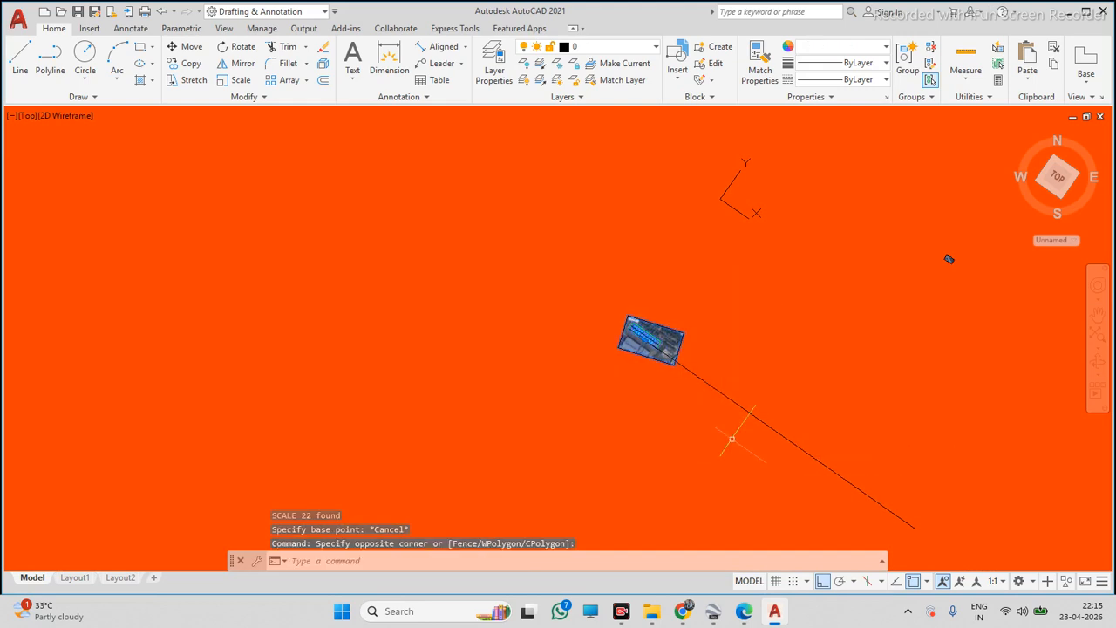
{"action": "type", "text": "sc"}
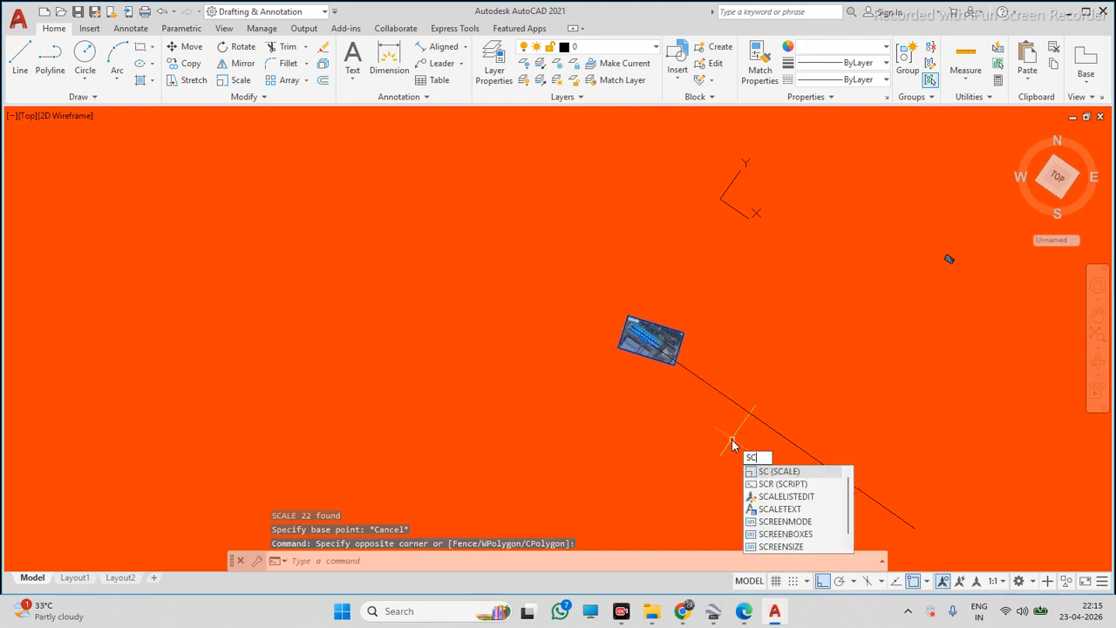
{"action": "key", "text": "Return"}
{"action": "scroll", "coordinate": [672, 366], "scroll_direction": "up", "scroll_amount": 5}
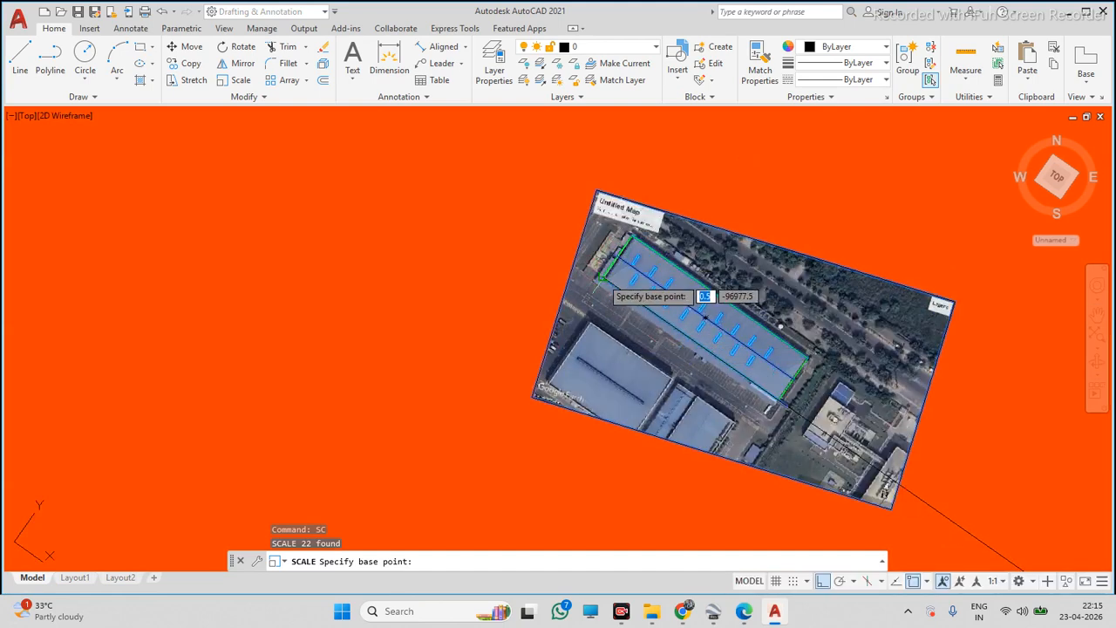
{"action": "left_click", "coordinate": [610, 281]}
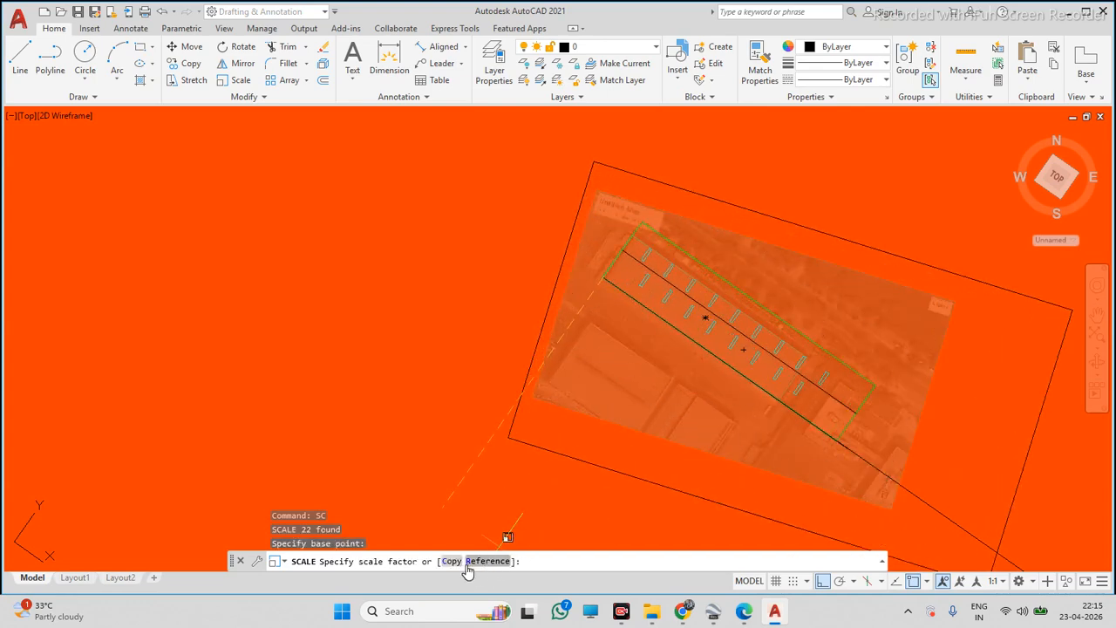
{"action": "type", "text": "R"}
{"action": "key", "text": "Return"}
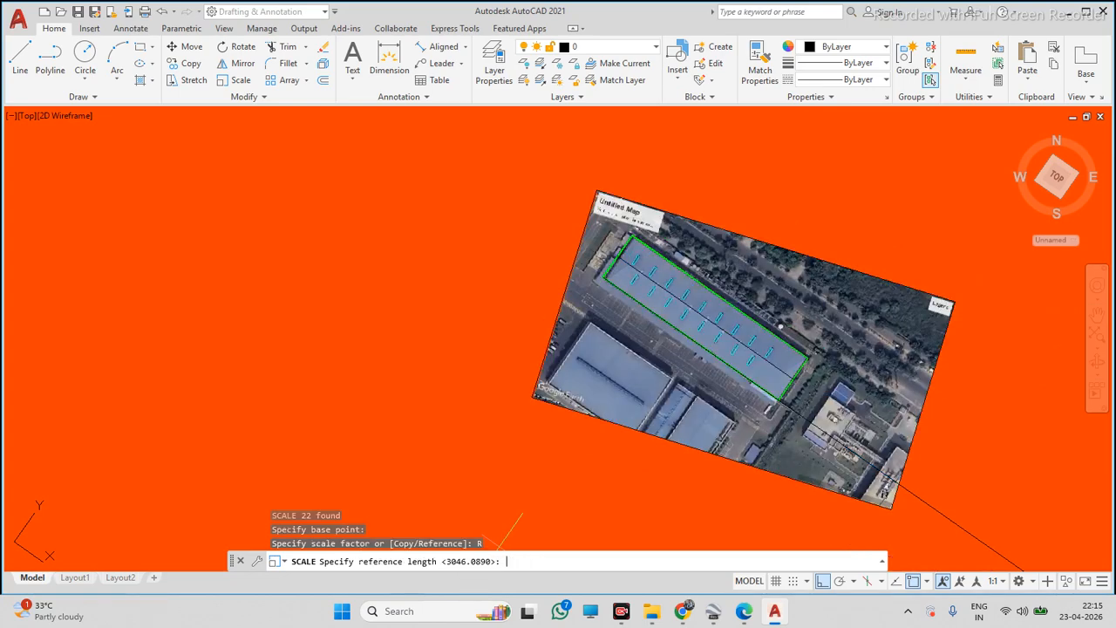
{"action": "left_click", "coordinate": [603, 279]}
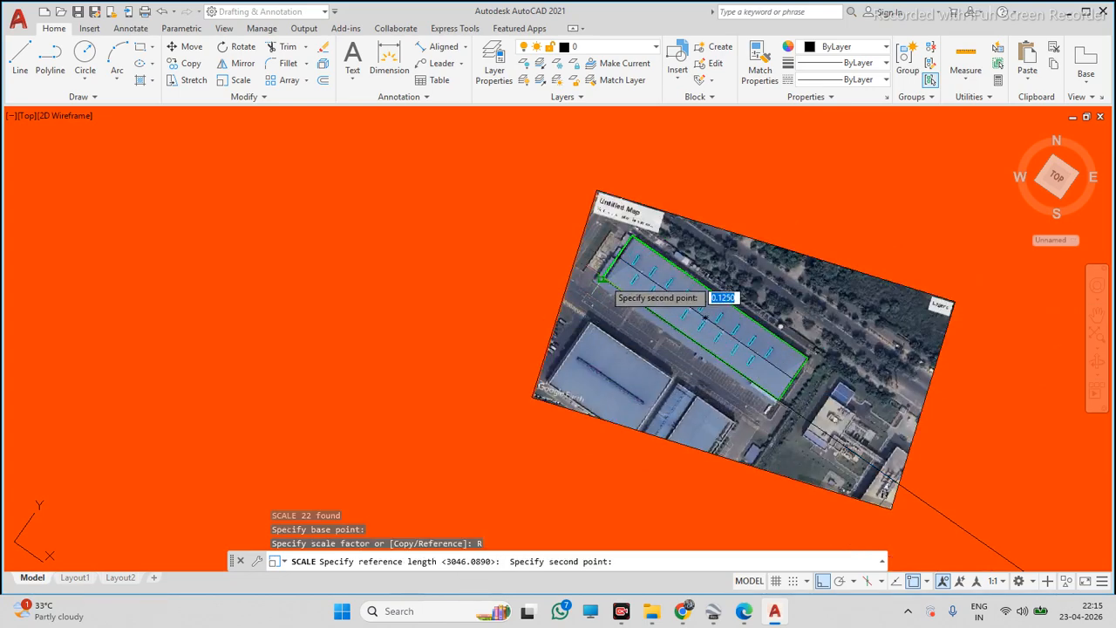
{"action": "left_click", "coordinate": [777, 400]}
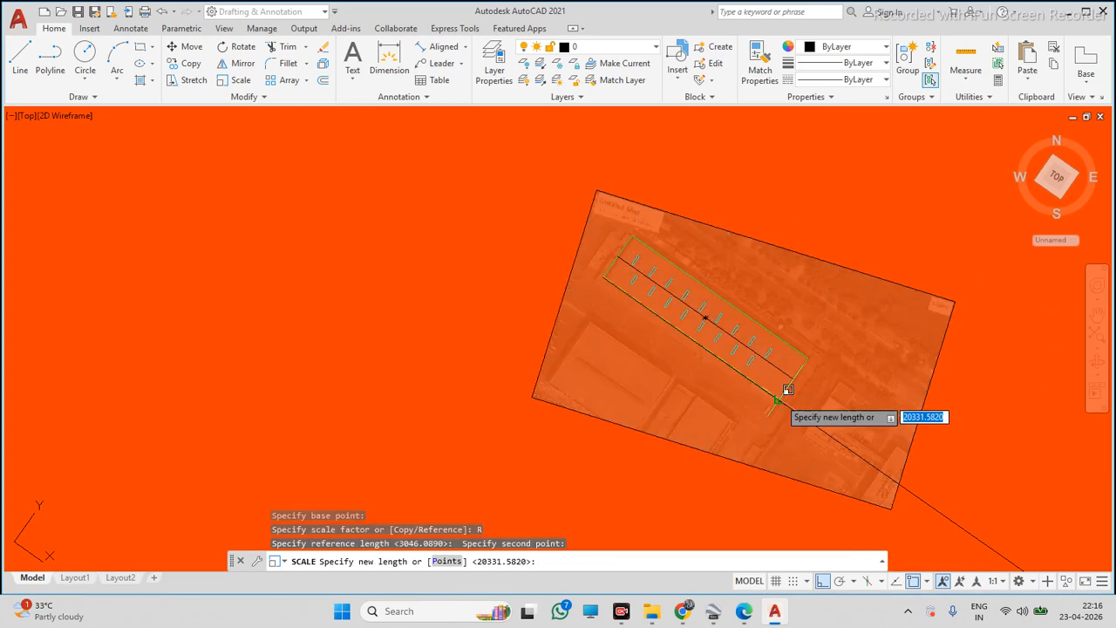
{"action": "scroll", "coordinate": [775, 425], "scroll_direction": "up", "scroll_amount": 5}
{"action": "left_click", "coordinate": [766, 406]}
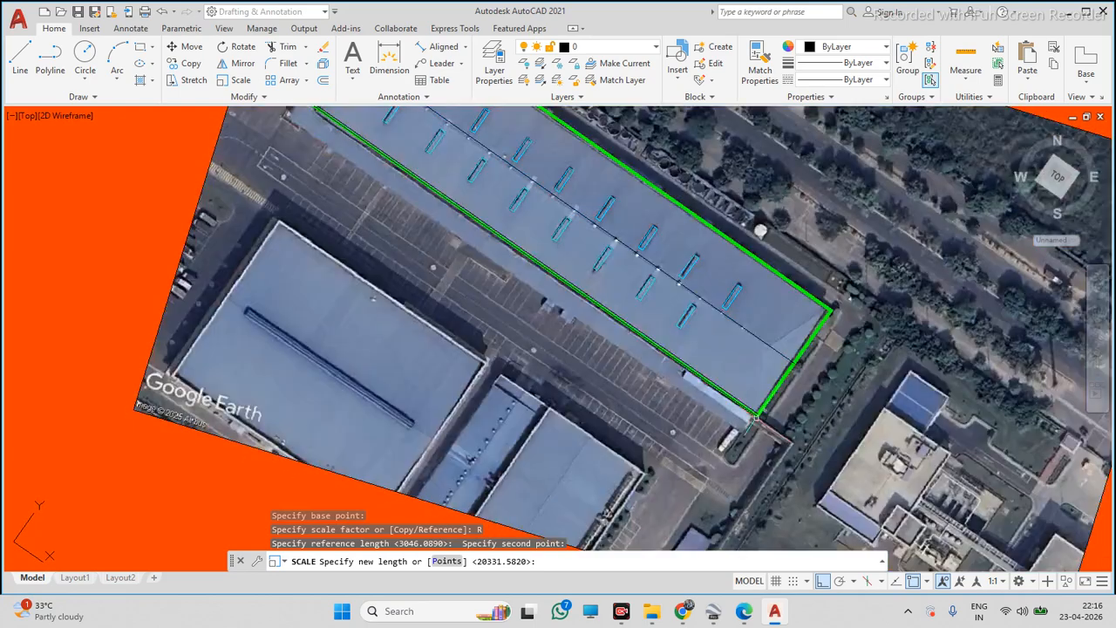
{"action": "scroll", "coordinate": [759, 403], "scroll_direction": "up", "scroll_amount": 3}
{"action": "left_click", "coordinate": [754, 430]}
{"action": "scroll", "coordinate": [776, 421], "scroll_direction": "down", "scroll_amount": 6}
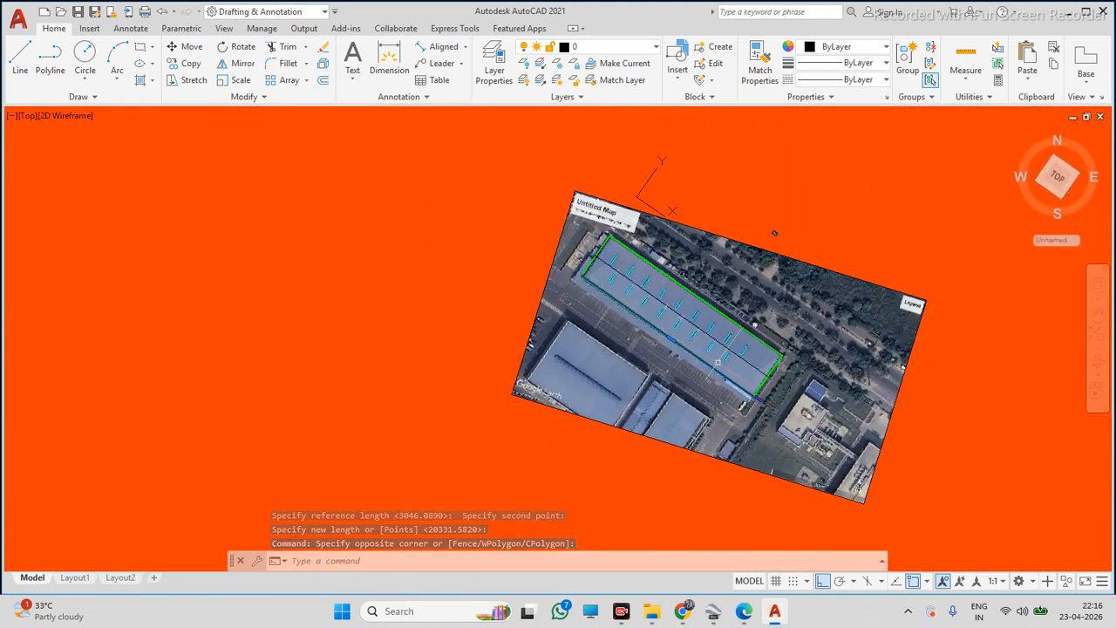
{"action": "key", "text": "ctrl+z"}
{"action": "key", "text": "ctrl+z"}
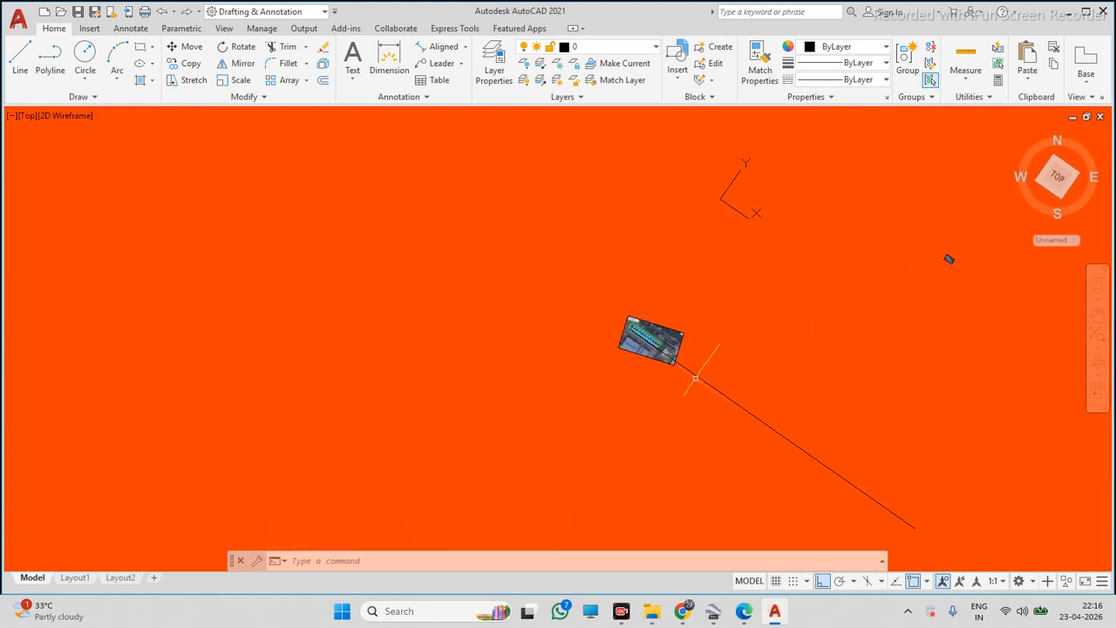
Select and erase the long reference polyline
{"action": "scroll", "coordinate": [695, 377], "scroll_direction": "up", "scroll_amount": 2}
{"action": "left_click", "coordinate": [793, 324]}
{"action": "left_click", "coordinate": [717, 403]}
{"action": "key", "text": "Delete"}
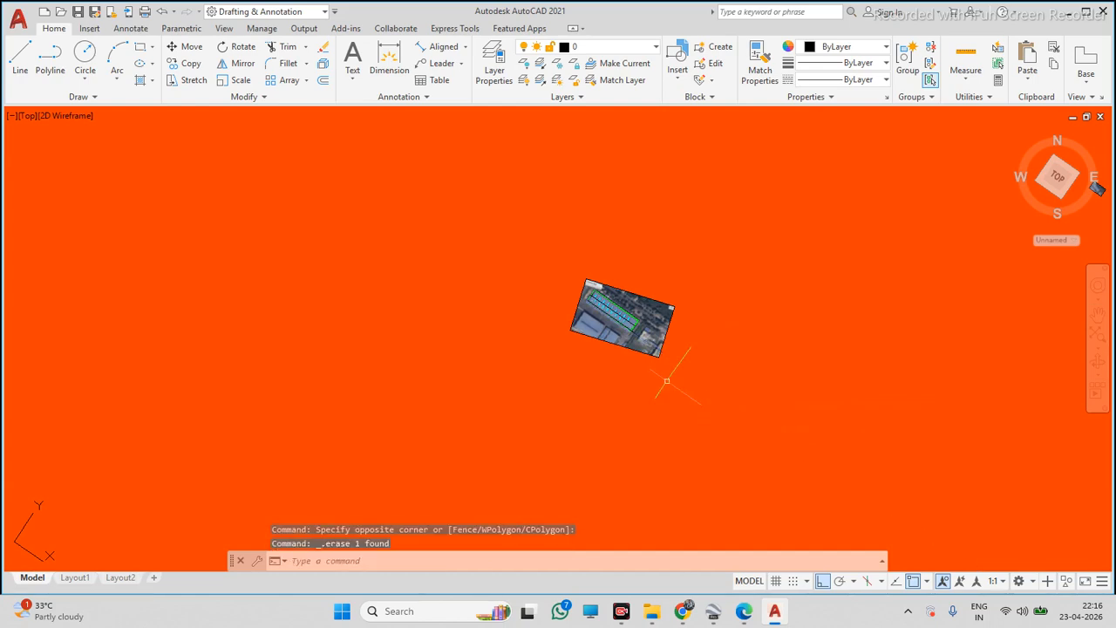
Draw a new polyline from the roof outline's corner, 213000 units along the roof's long edge, with one further segment
{"action": "left_click", "coordinate": [50, 58]}
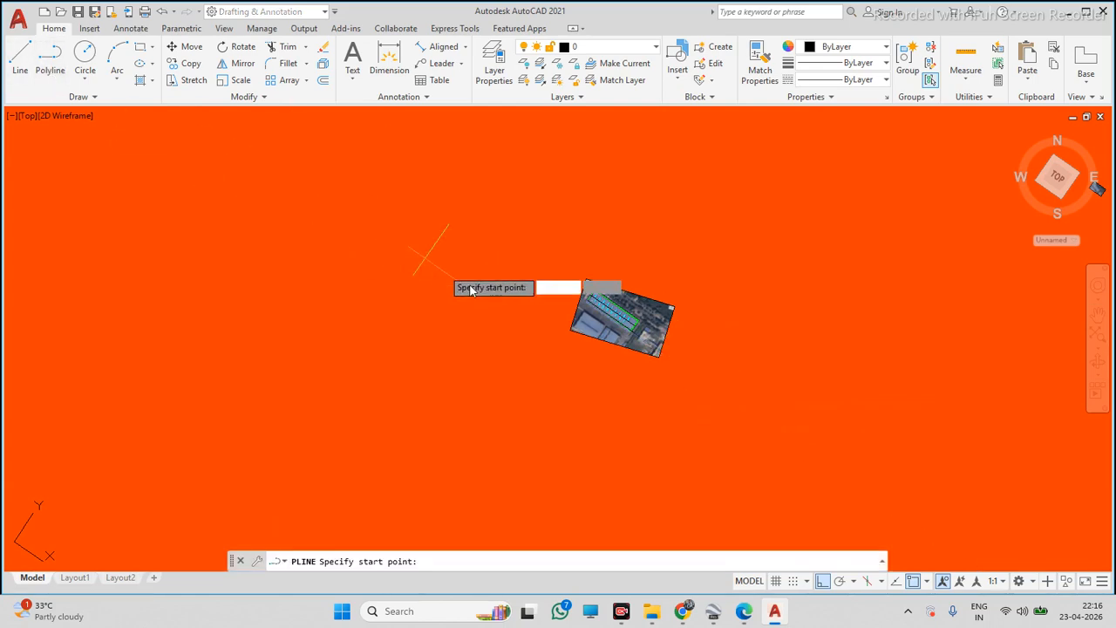
{"action": "scroll", "coordinate": [593, 301], "scroll_direction": "up", "scroll_amount": 5}
{"action": "scroll", "coordinate": [684, 305], "scroll_direction": "up", "scroll_amount": 2}
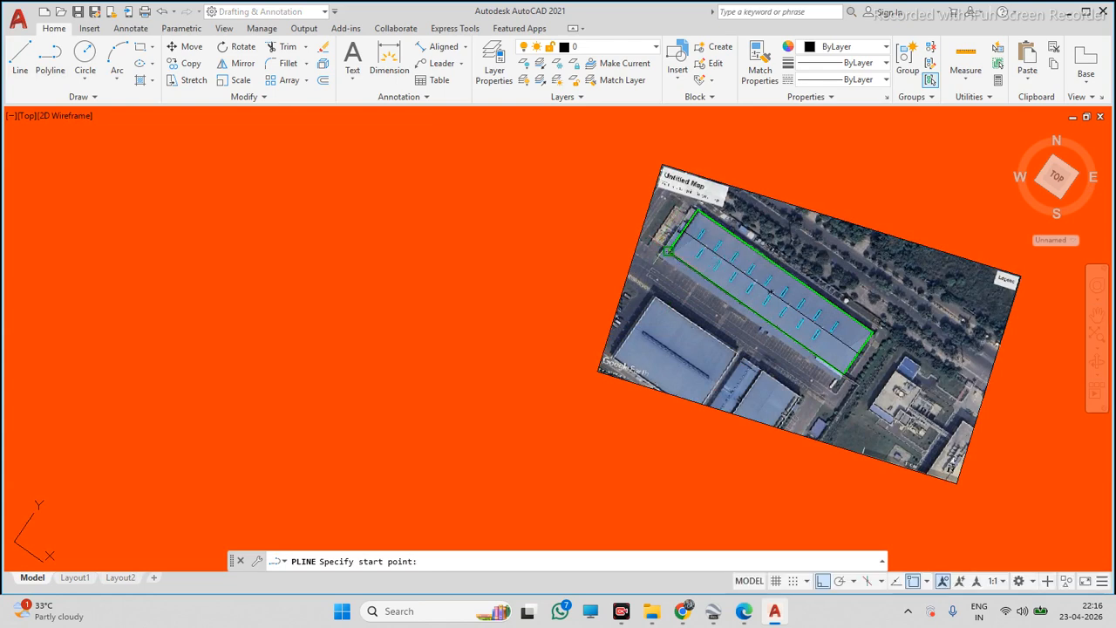
{"action": "left_click", "coordinate": [670, 252]}
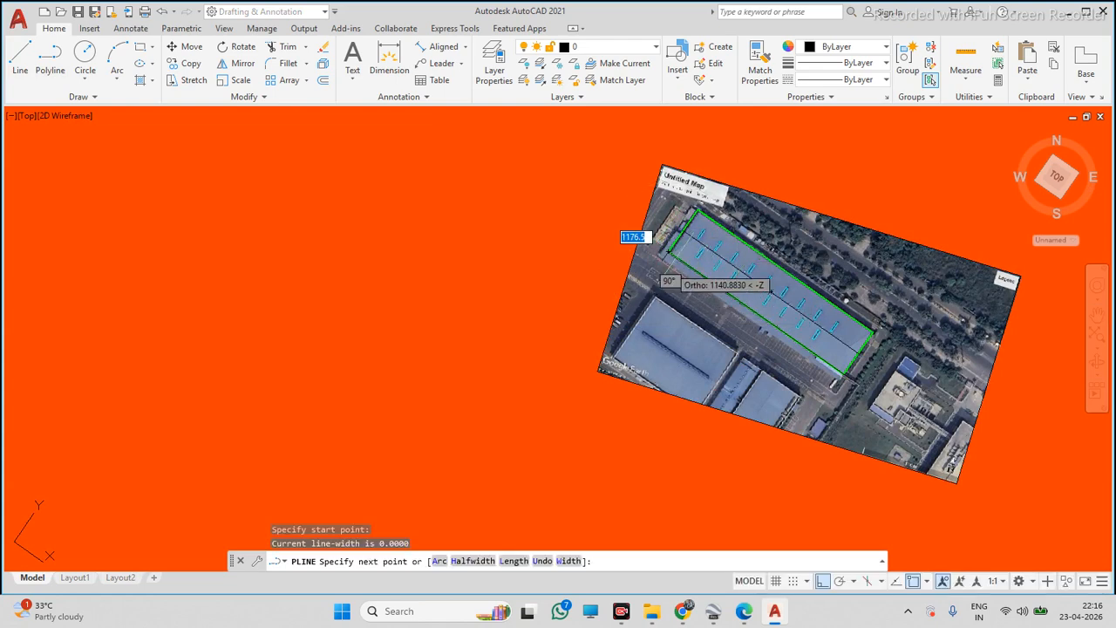
{"action": "scroll", "coordinate": [717, 320], "scroll_direction": "down", "scroll_amount": 6}
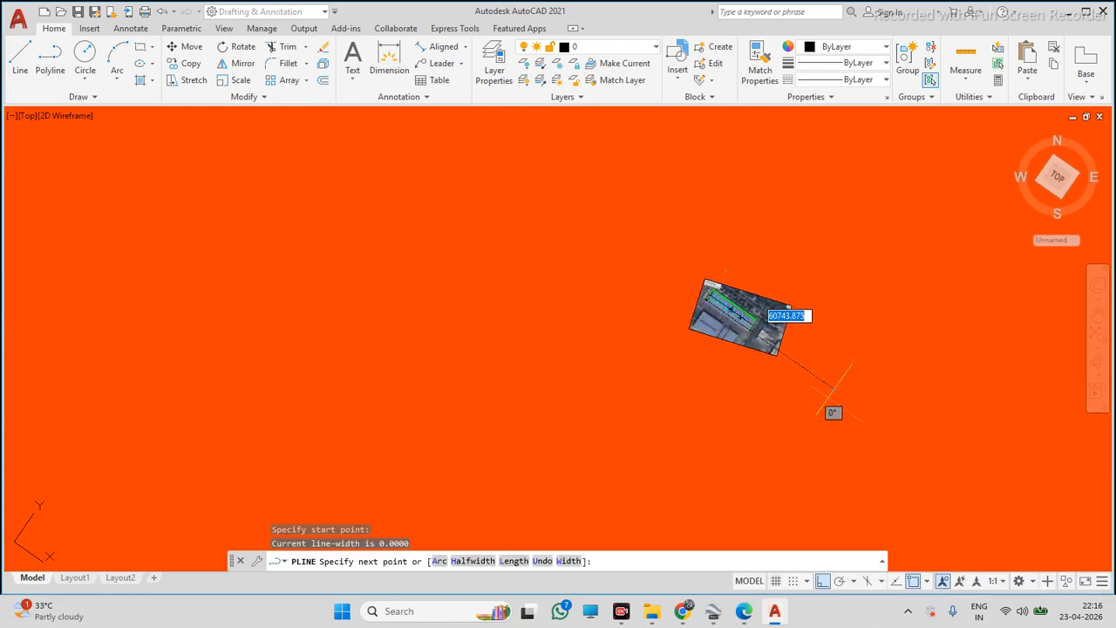
{"action": "scroll", "coordinate": [729, 352], "scroll_direction": "down", "scroll_amount": 5}
{"action": "scroll", "coordinate": [787, 384], "scroll_direction": "up", "scroll_amount": 5}
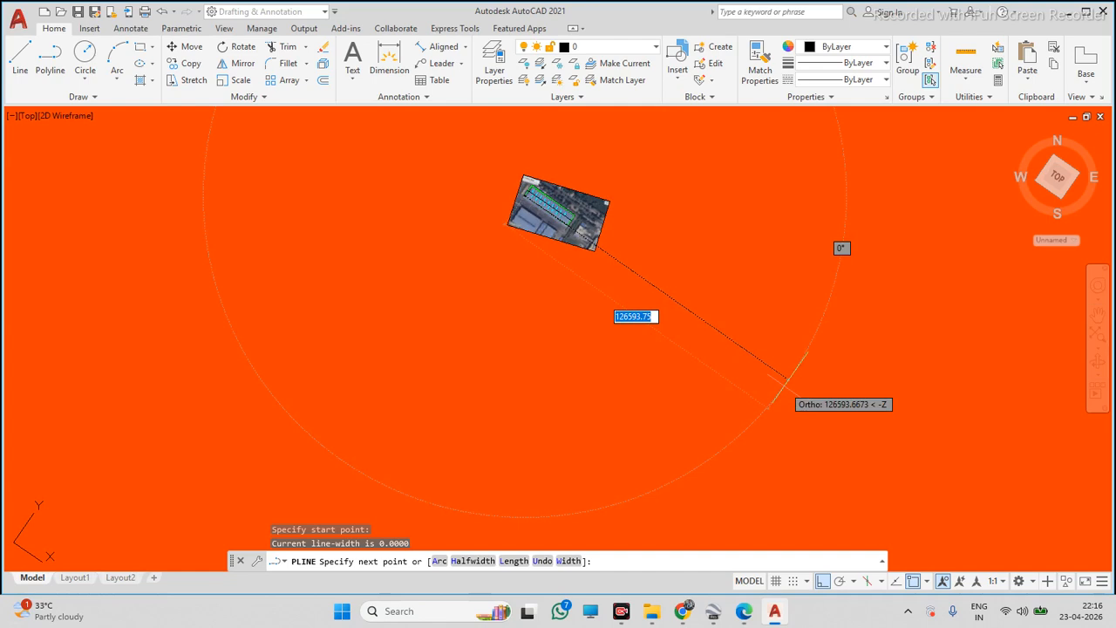
{"action": "type", "text": "213000"}
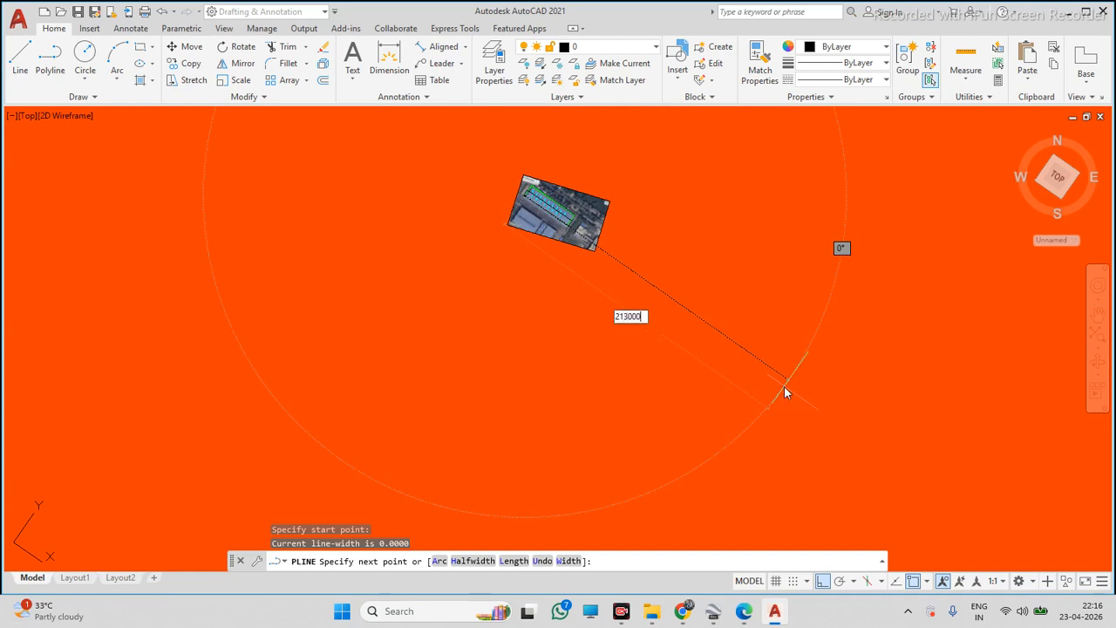
{"action": "key", "text": "Return"}
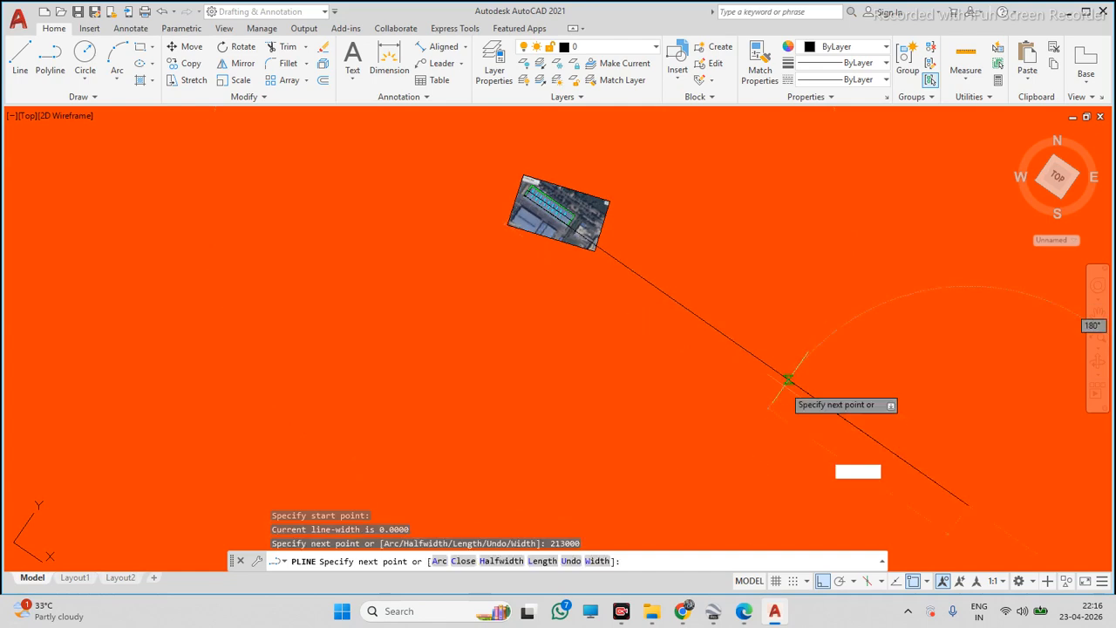
{"action": "scroll", "coordinate": [889, 342], "scroll_direction": "down", "scroll_amount": 6}
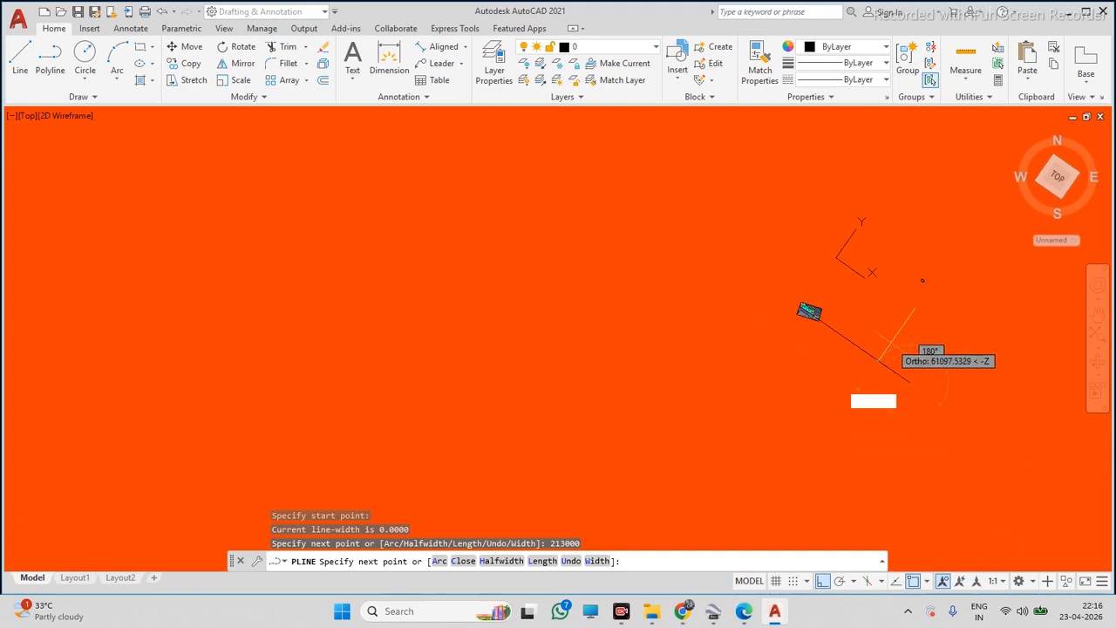
{"action": "left_click", "coordinate": [813, 521]}
{"action": "key", "text": "Escape"}
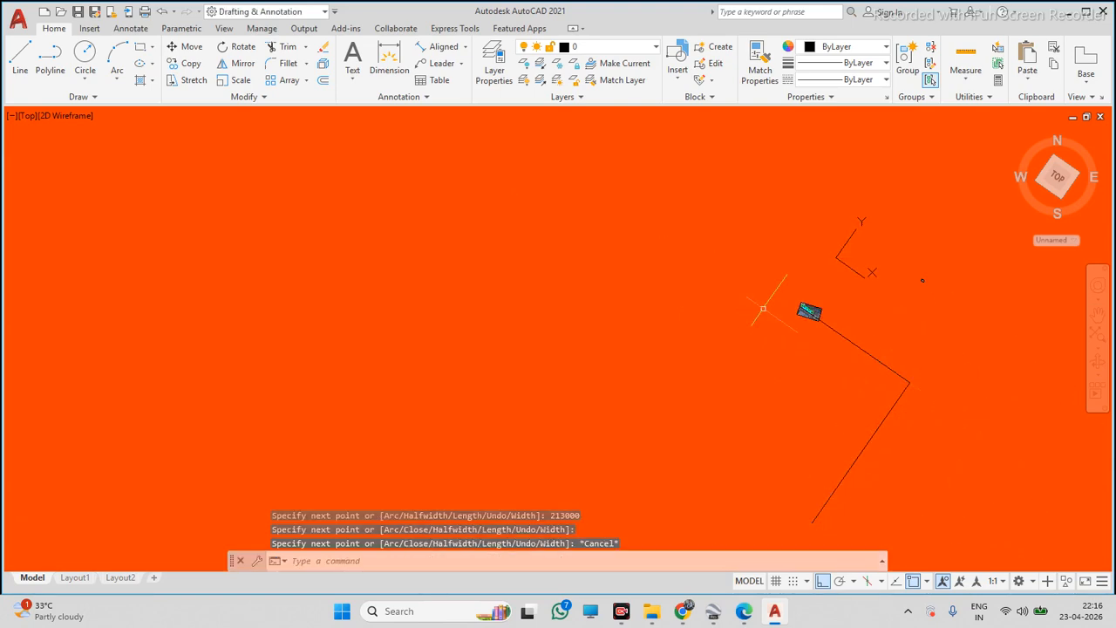
{"action": "scroll", "coordinate": [792, 301], "scroll_direction": "up", "scroll_amount": 4}
{"action": "left_click", "coordinate": [794, 266]}
{"action": "left_click", "coordinate": [890, 389]}
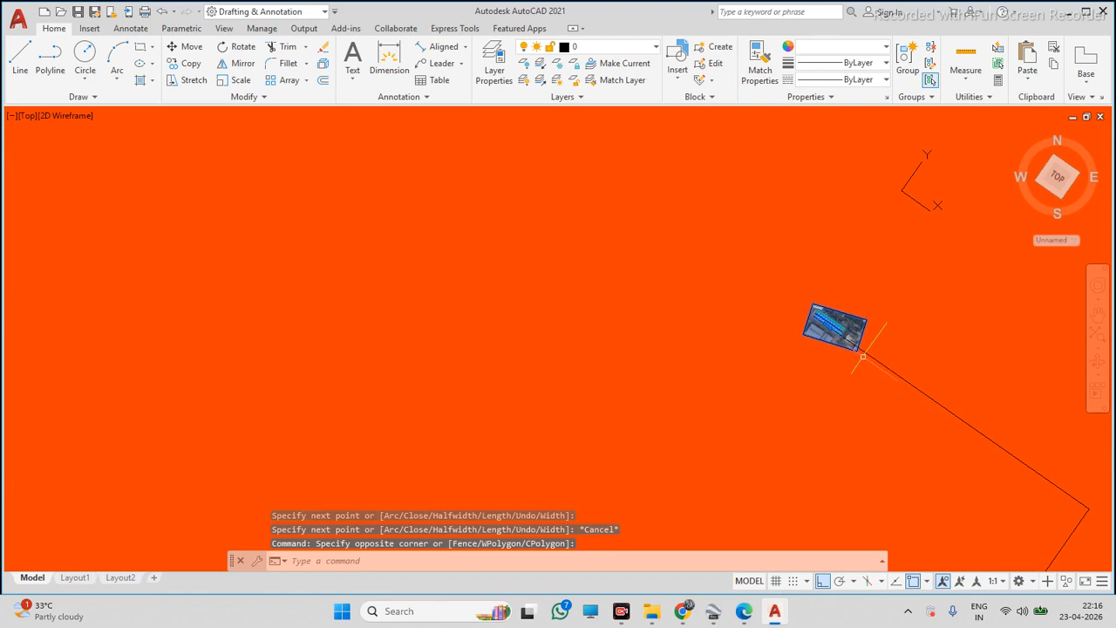
{"action": "key", "text": "Escape"}
{"action": "left_click", "coordinate": [797, 268]}
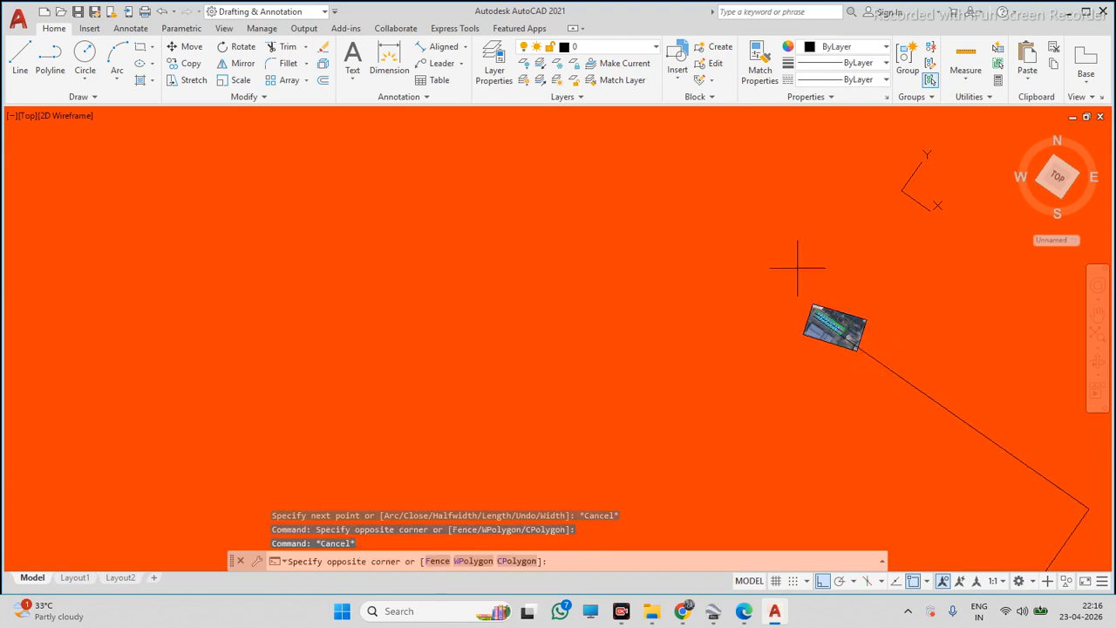
{"action": "left_click", "coordinate": [946, 417]}
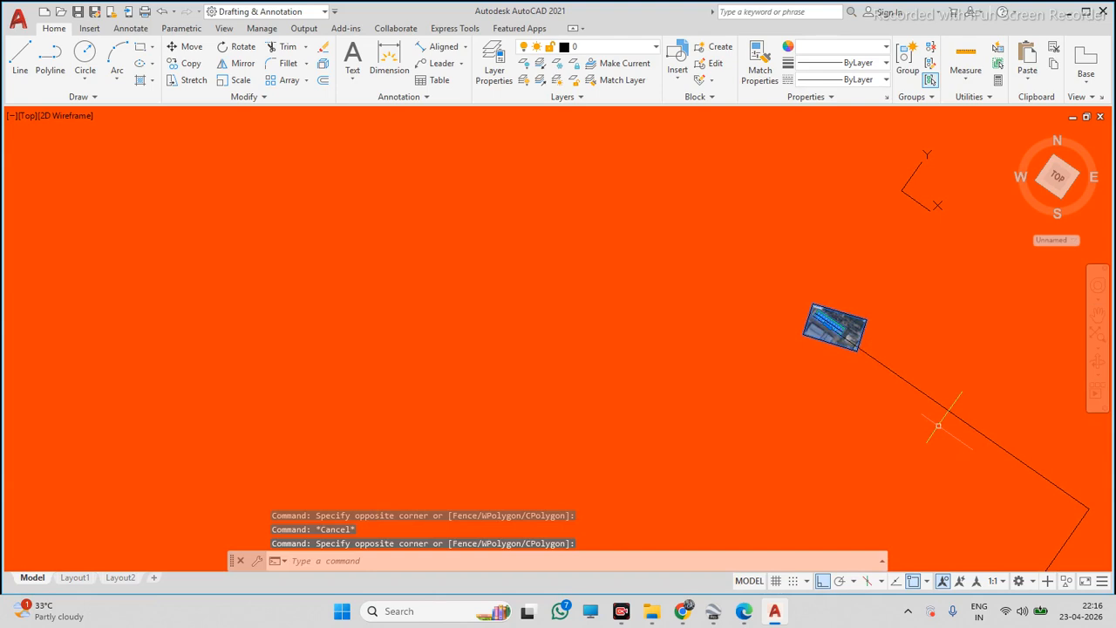
{"action": "key", "text": "Escape"}
Scale the image by reference, from the traced roof edge's length to the end of the 213000-unit polyline
{"action": "left_click", "coordinate": [776, 262]}
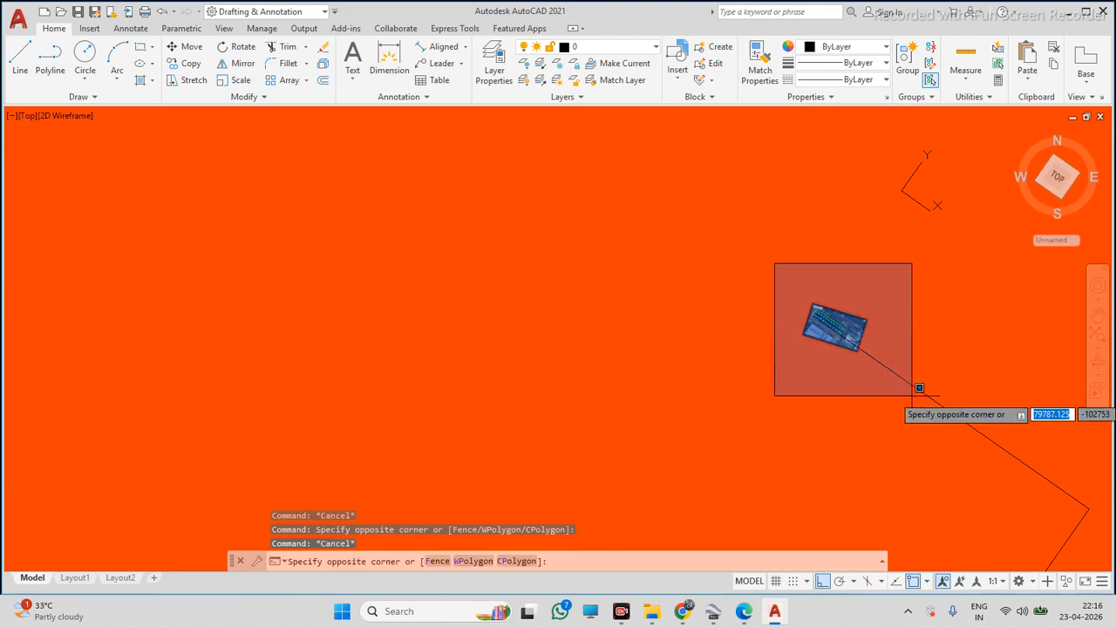
{"action": "left_click", "coordinate": [912, 396]}
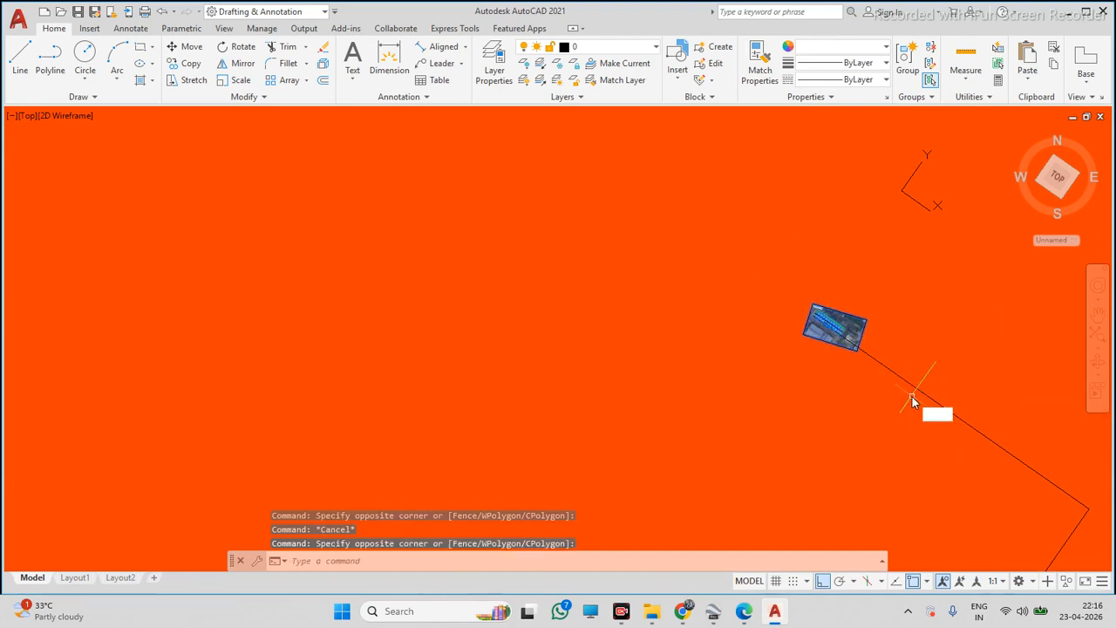
{"action": "key", "text": "Return"}
{"action": "scroll", "coordinate": [834, 330], "scroll_direction": "up", "scroll_amount": 8}
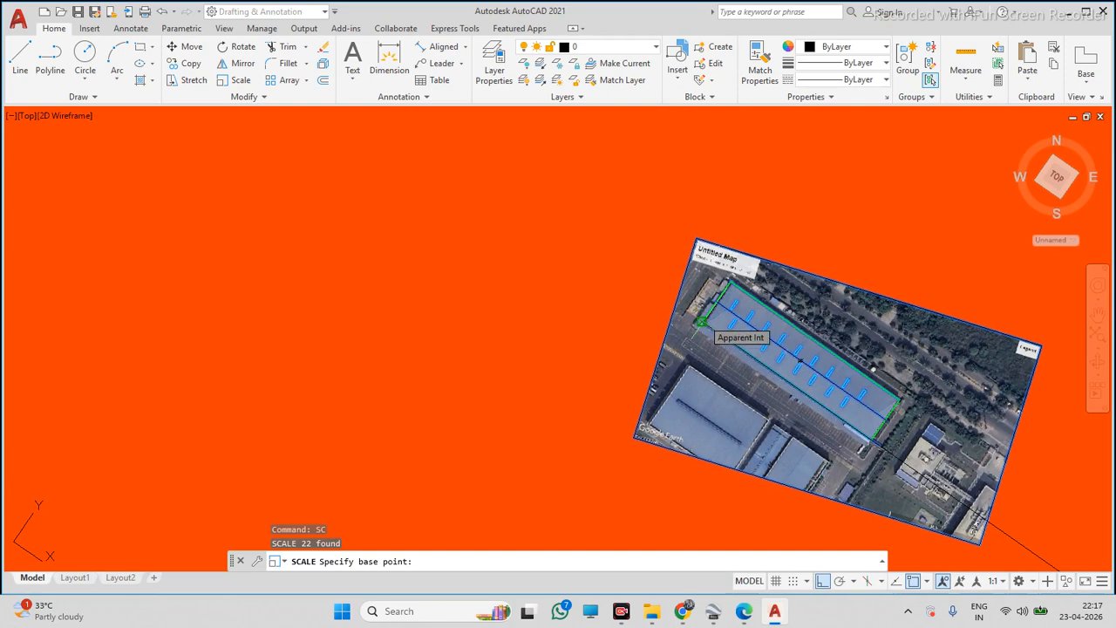
{"action": "left_click", "coordinate": [701, 321]}
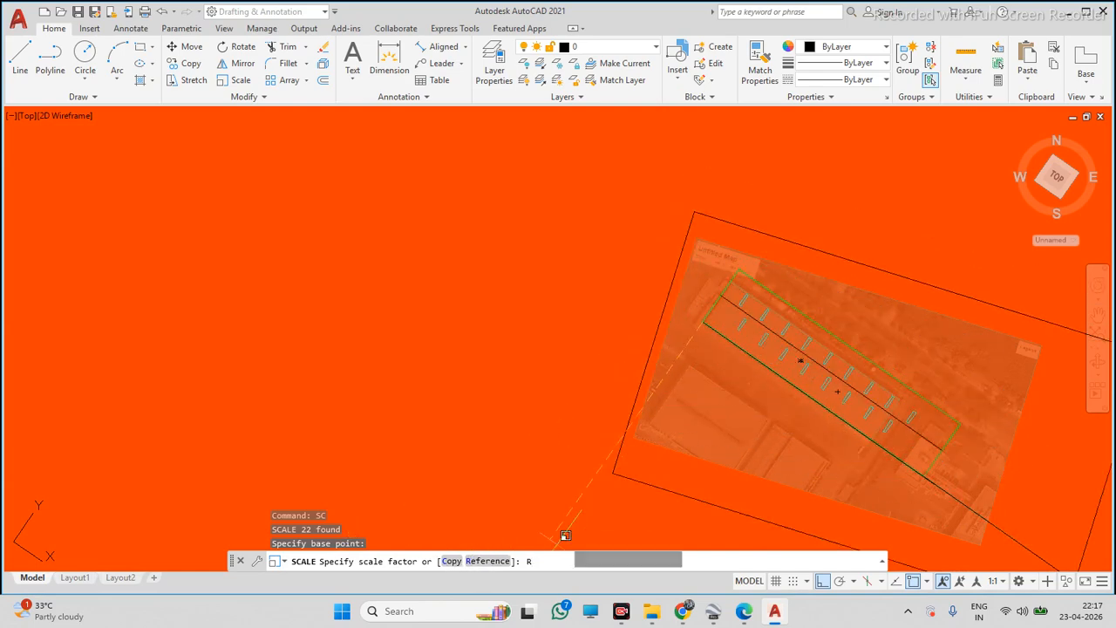
{"action": "key", "text": "Return"}
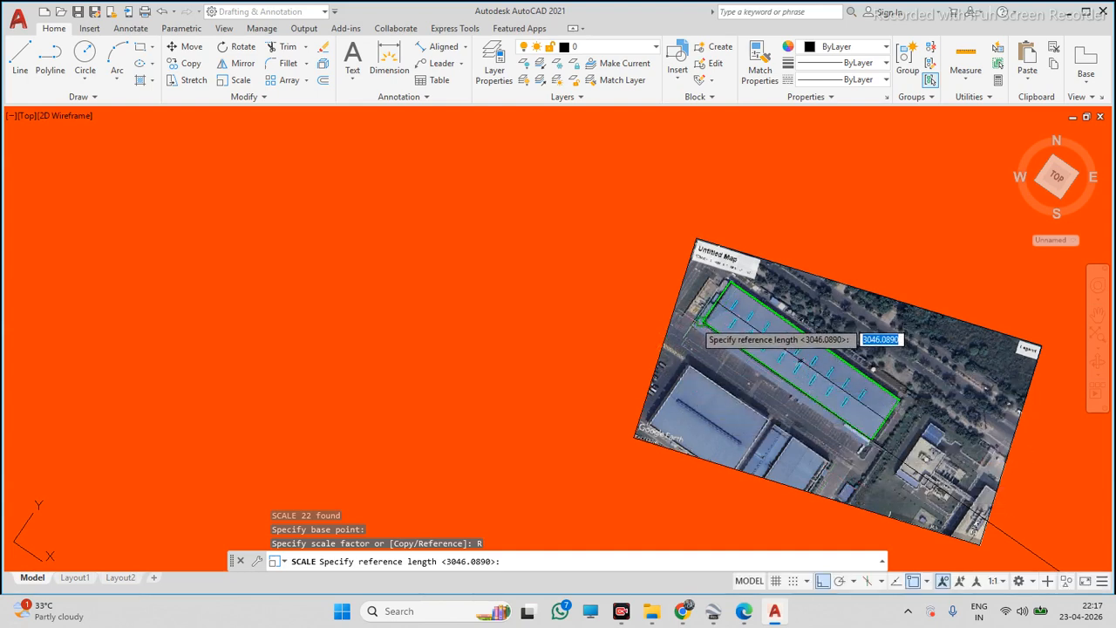
{"action": "left_click", "coordinate": [703, 323]}
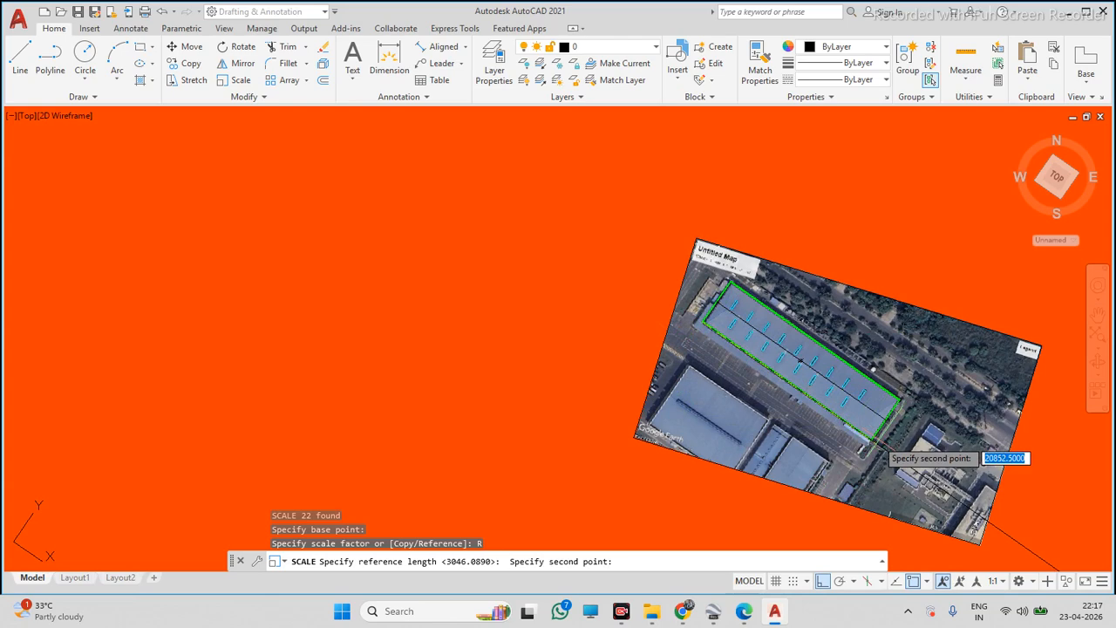
{"action": "left_click", "coordinate": [880, 430]}
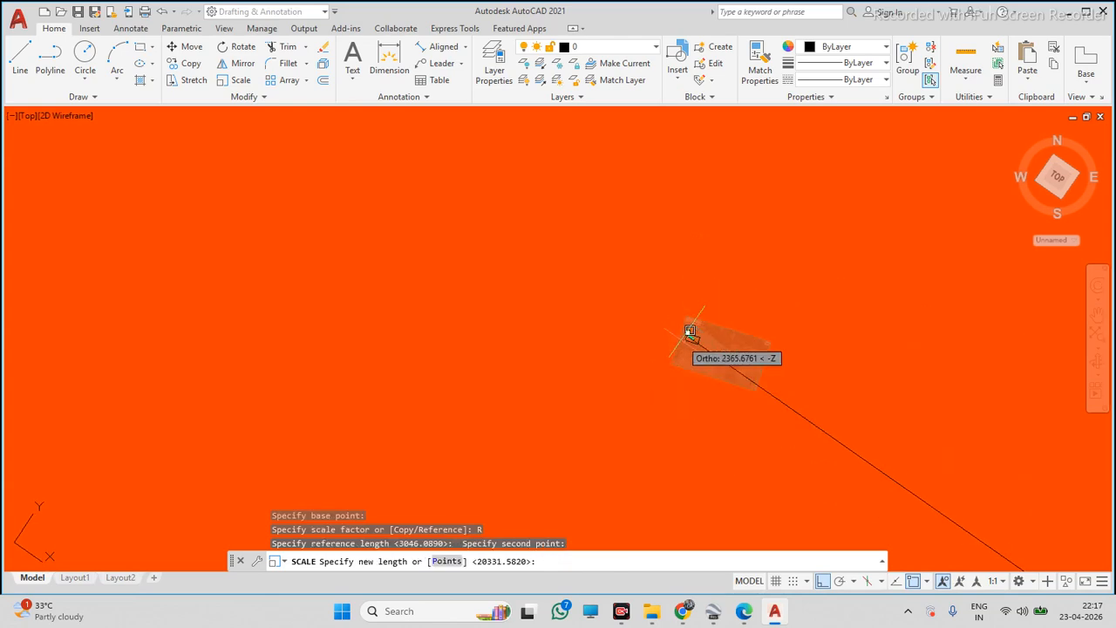
{"action": "left_click", "coordinate": [860, 448]}
{"action": "scroll", "coordinate": [843, 471], "scroll_direction": "down", "scroll_amount": 2}
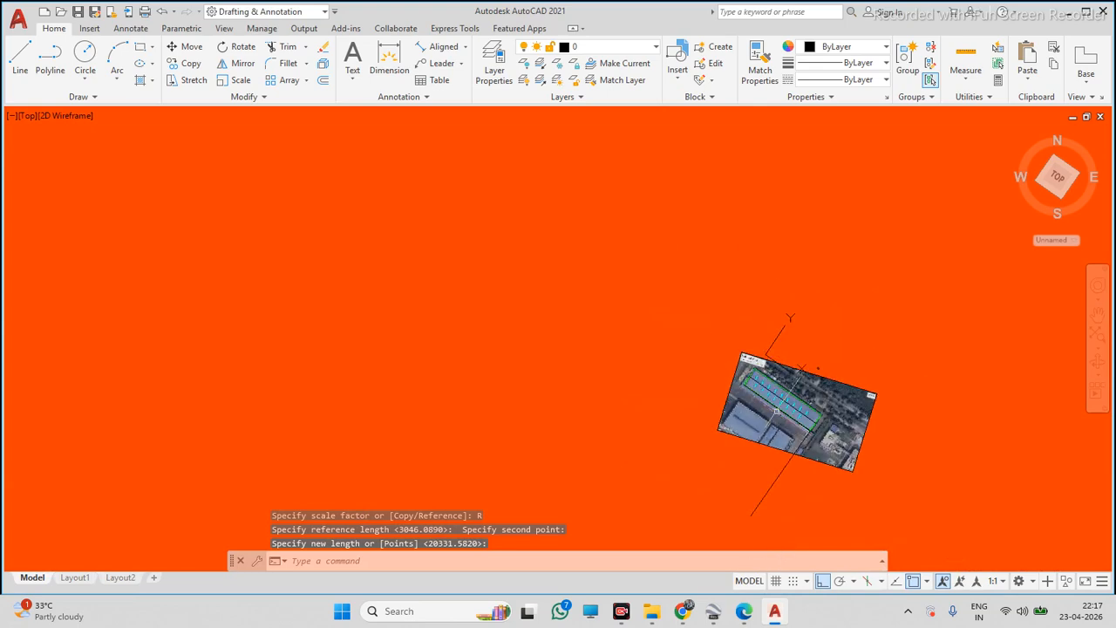
{"action": "scroll", "coordinate": [721, 347], "scroll_direction": "up", "scroll_amount": 4}
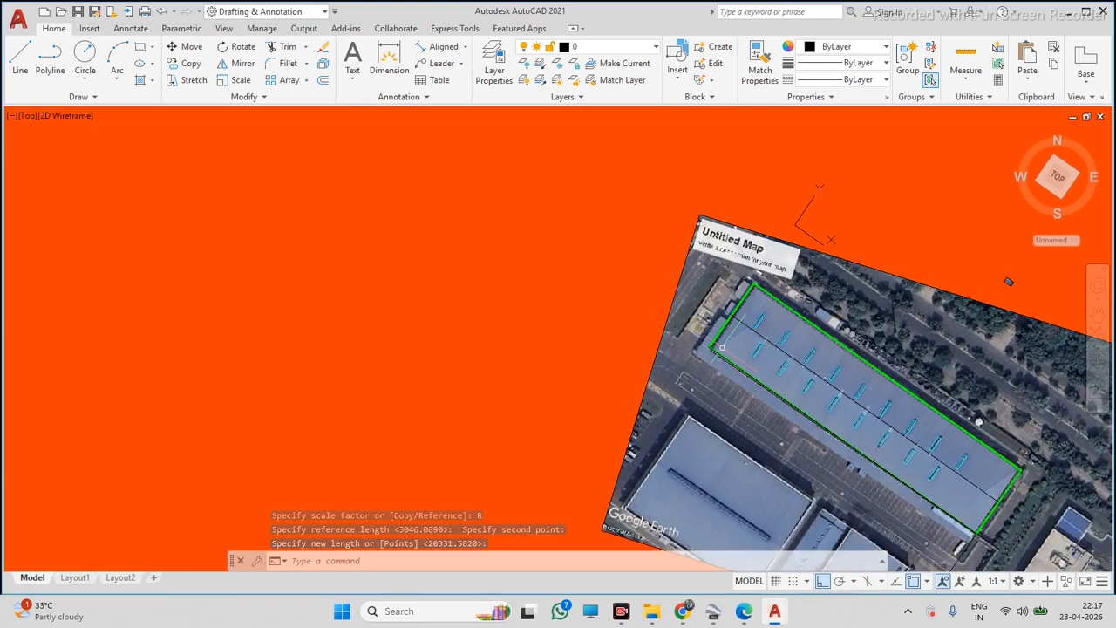
{"action": "scroll", "coordinate": [669, 281], "scroll_direction": "down", "scroll_amount": 2}
{"action": "scroll", "coordinate": [707, 310], "scroll_direction": "up", "scroll_amount": 2}
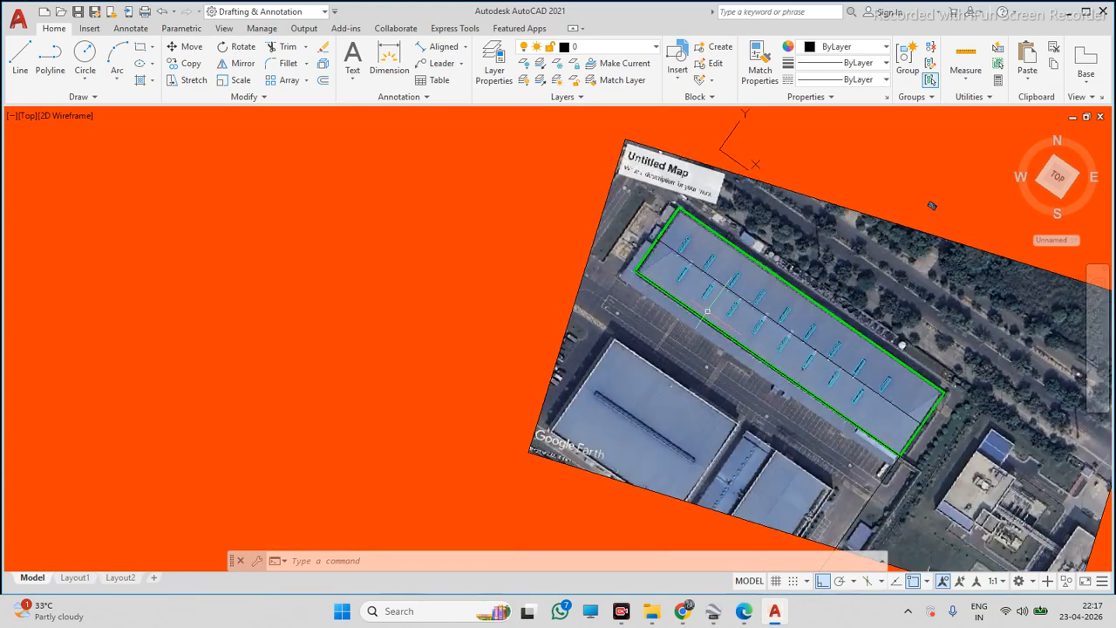
Measure the roof's long edge with an aligned dimension
{"action": "left_click", "coordinate": [424, 52]}
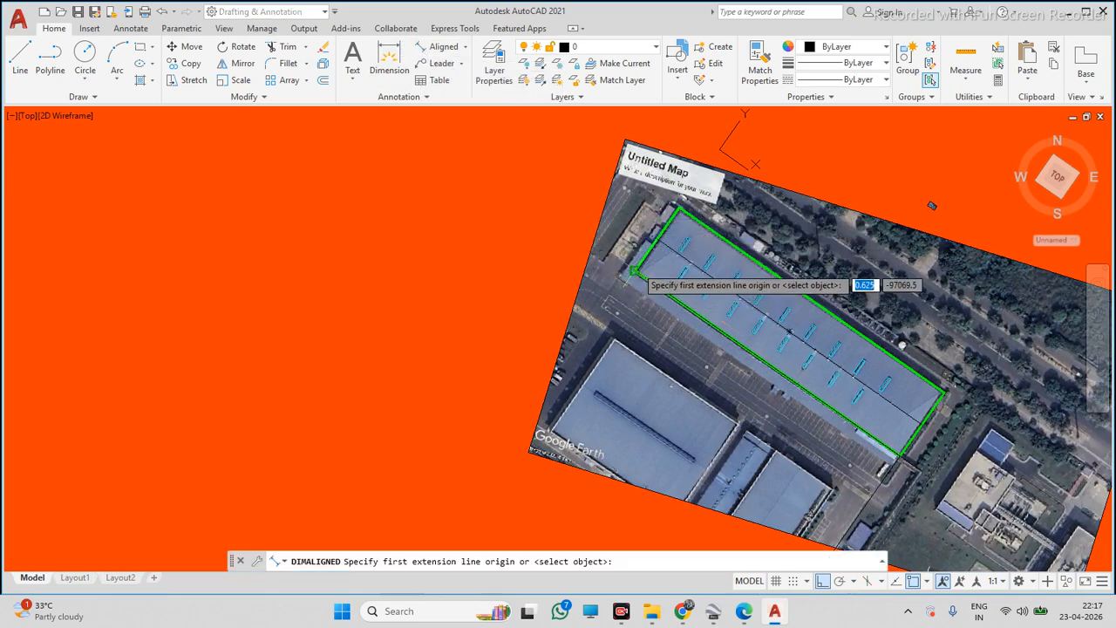
{"action": "left_click", "coordinate": [634, 271]}
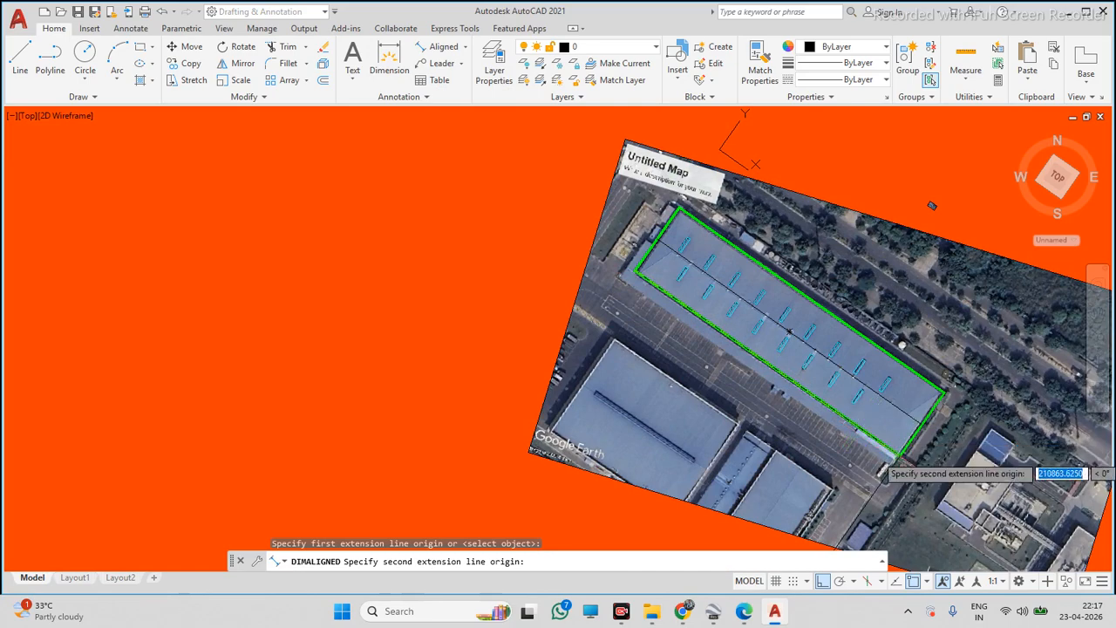
{"action": "left_click", "coordinate": [899, 455]}
{"action": "scroll", "coordinate": [871, 436], "scroll_direction": "up", "scroll_amount": 10}
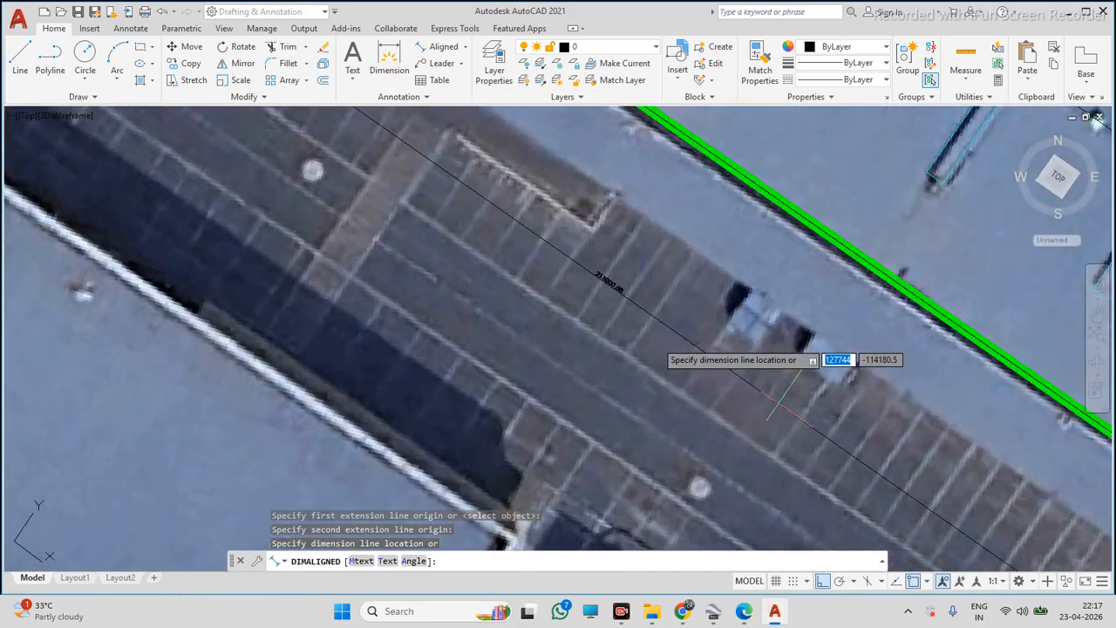
{"action": "scroll", "coordinate": [588, 314], "scroll_direction": "up", "scroll_amount": 2}
{"action": "left_click", "coordinate": [586, 319]}
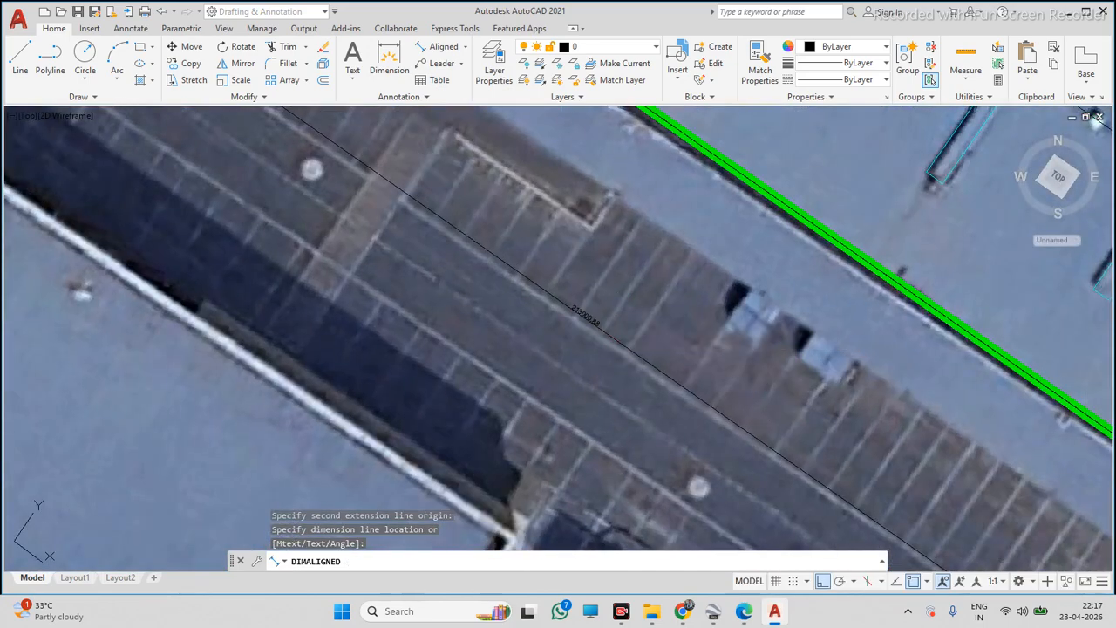
{"action": "scroll", "coordinate": [586, 320], "scroll_direction": "up", "scroll_amount": 5}
{"action": "scroll", "coordinate": [585, 319], "scroll_direction": "down", "scroll_amount": 5}
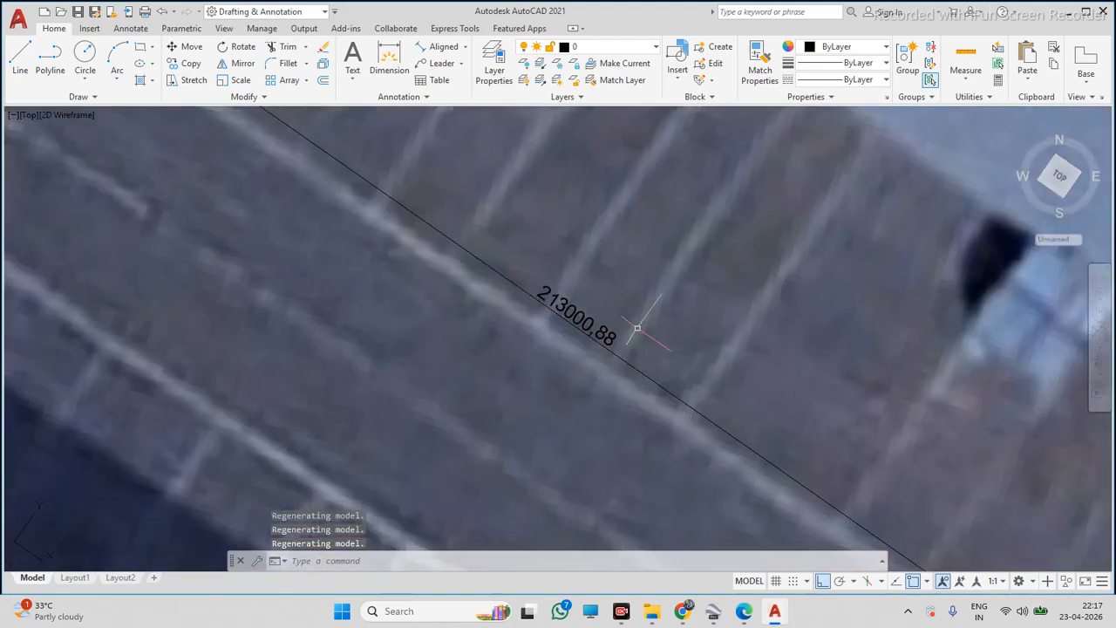
Select and erase the roof's aligned dimension
{"action": "left_click", "coordinate": [658, 319]}
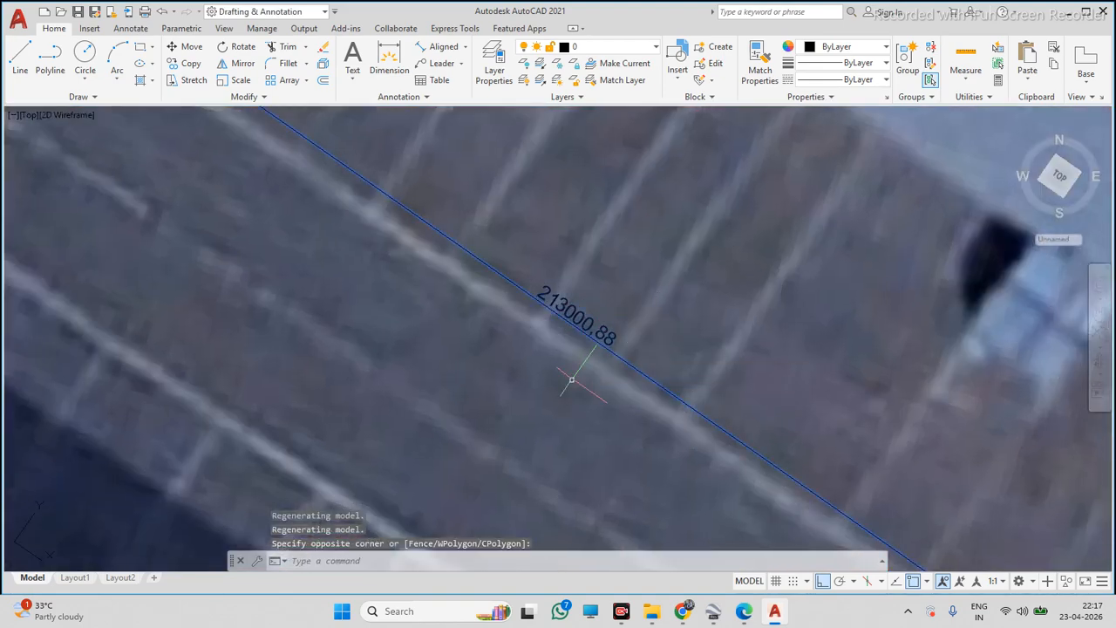
{"action": "left_click", "coordinate": [571, 380]}
{"action": "key", "text": "Delete"}
Draw a closed polyline rectangle for a solar panel, 2278 by 1134 units, beside the image
{"action": "scroll", "coordinate": [575, 375], "scroll_direction": "down", "scroll_amount": 5}
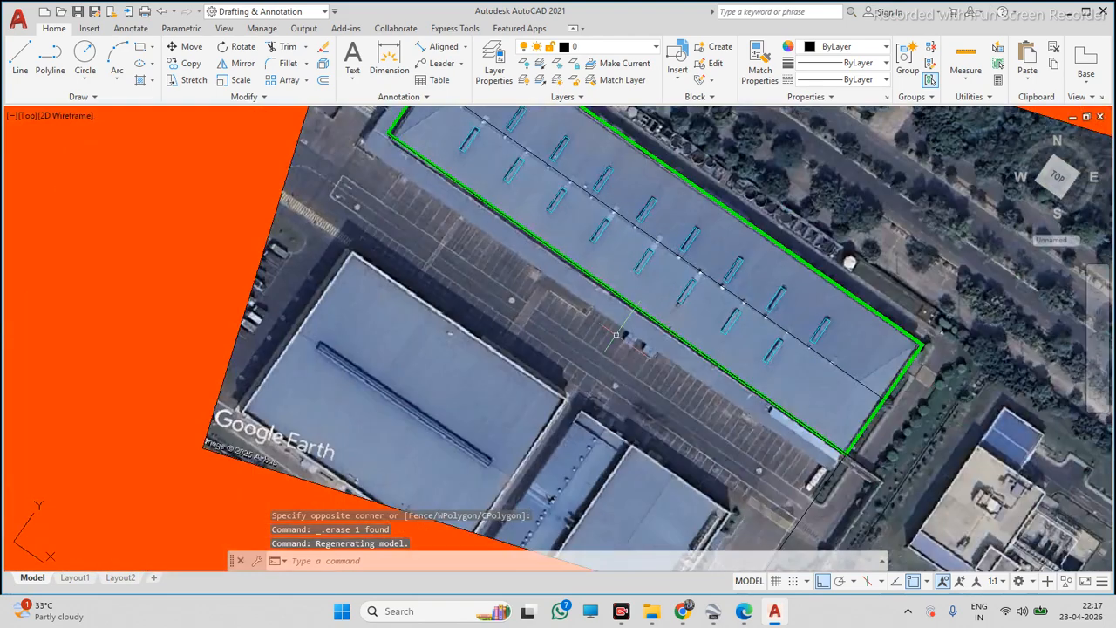
{"action": "scroll", "coordinate": [641, 320], "scroll_direction": "down", "scroll_amount": 3}
{"action": "scroll", "coordinate": [636, 310], "scroll_direction": "up", "scroll_amount": 4}
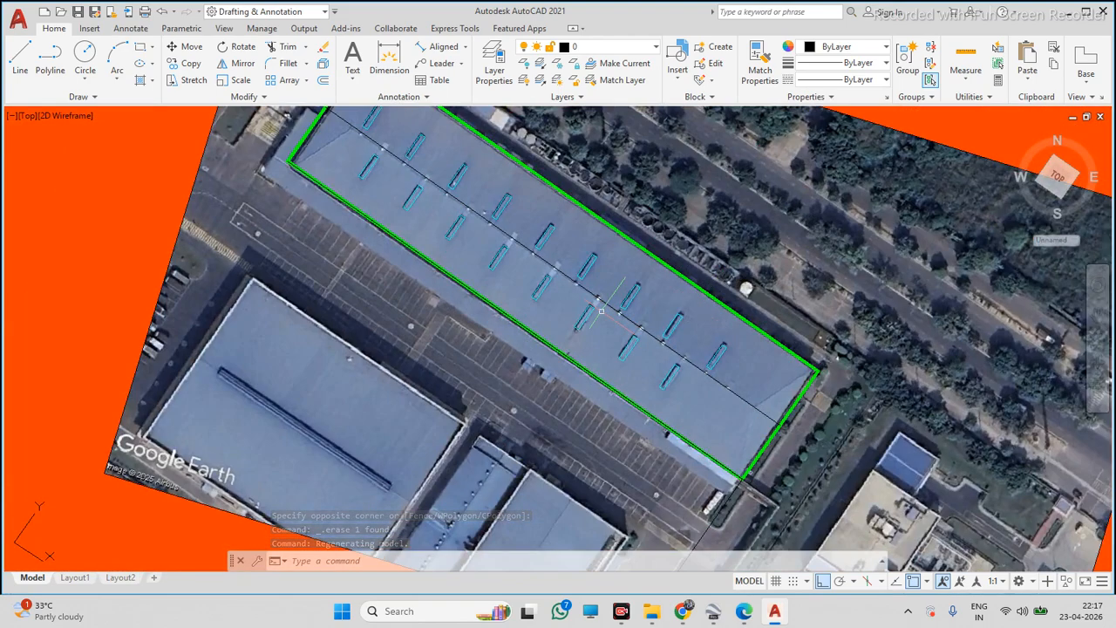
{"action": "scroll", "coordinate": [600, 310], "scroll_direction": "down", "scroll_amount": 3}
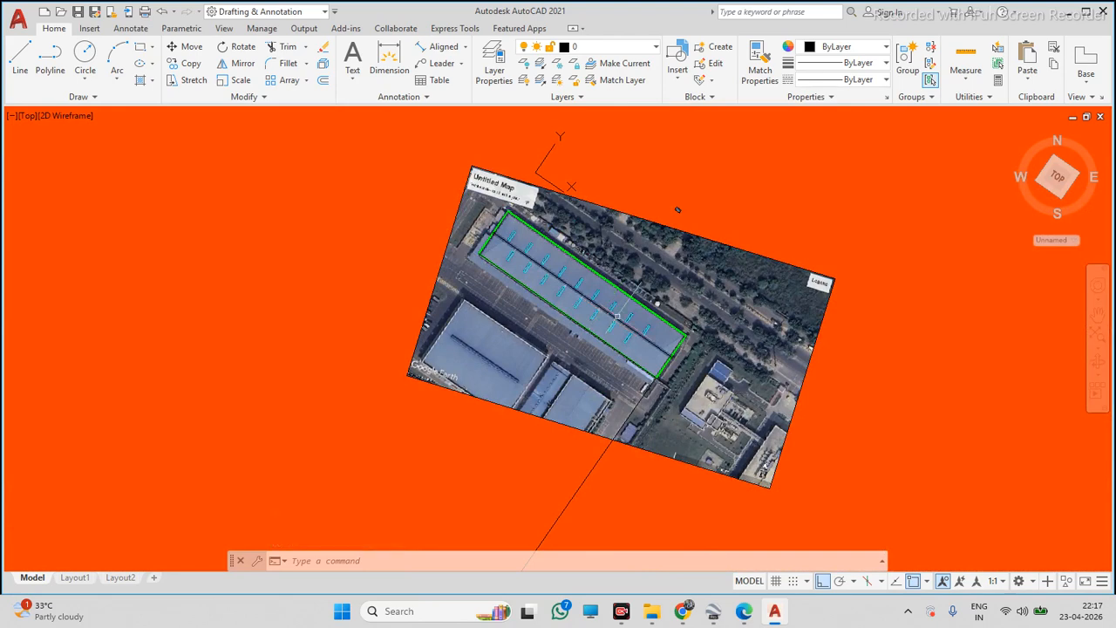
{"action": "left_click", "coordinate": [53, 59]}
{"action": "left_click", "coordinate": [225, 216]}
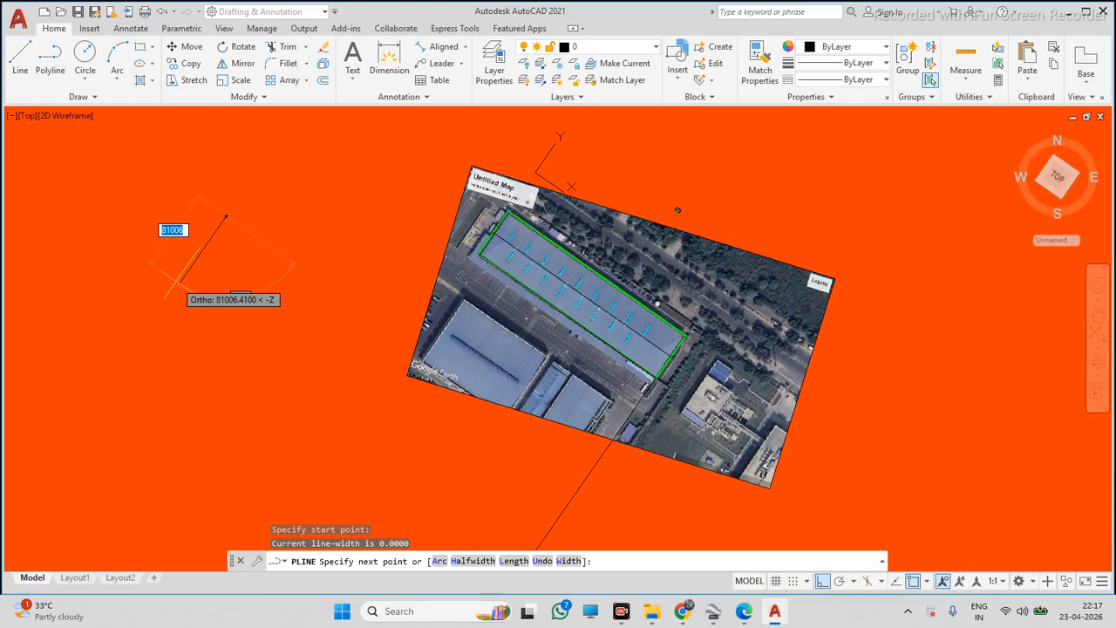
{"action": "type", "text": "2278"}
{"action": "key", "text": "Return"}
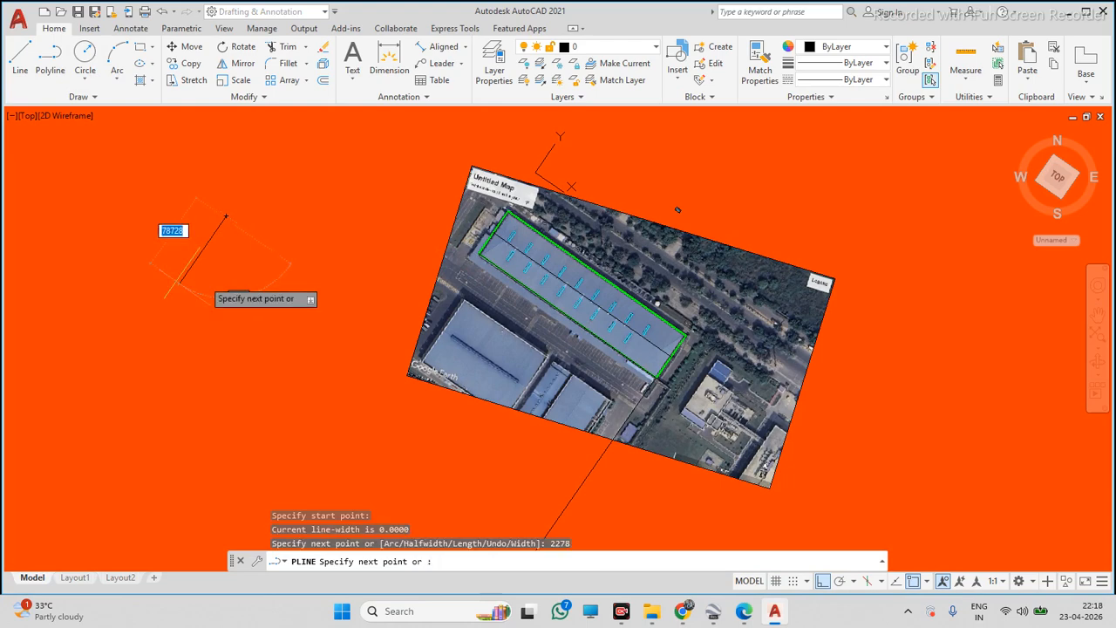
{"action": "scroll", "coordinate": [221, 258], "scroll_direction": "up", "scroll_amount": 2}
{"action": "scroll", "coordinate": [223, 191], "scroll_direction": "up", "scroll_amount": 3}
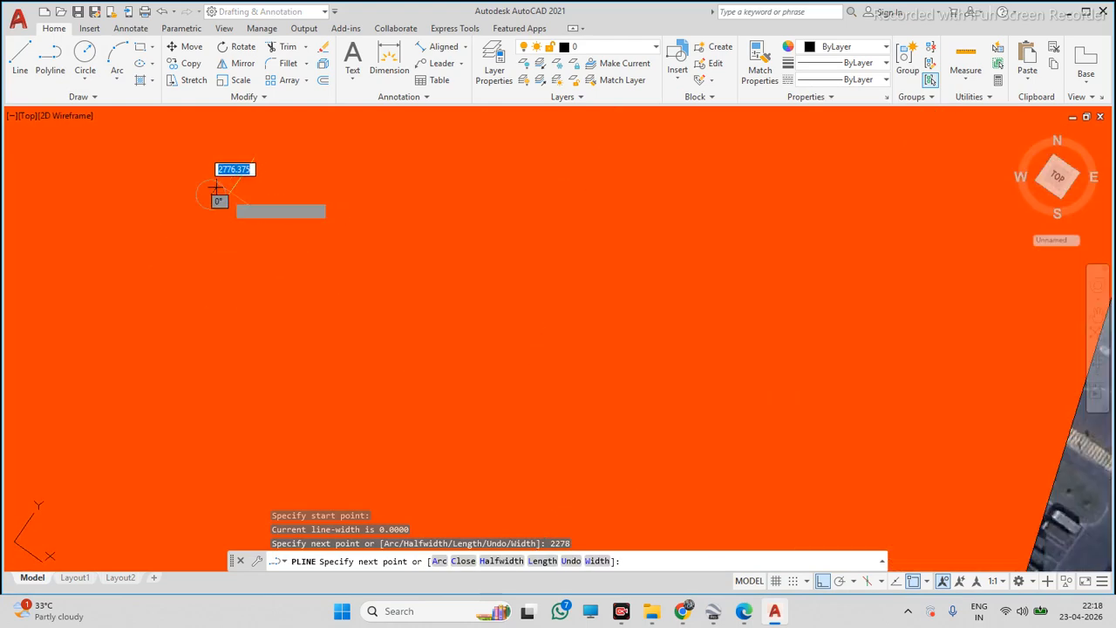
{"action": "type", "text": "11"}
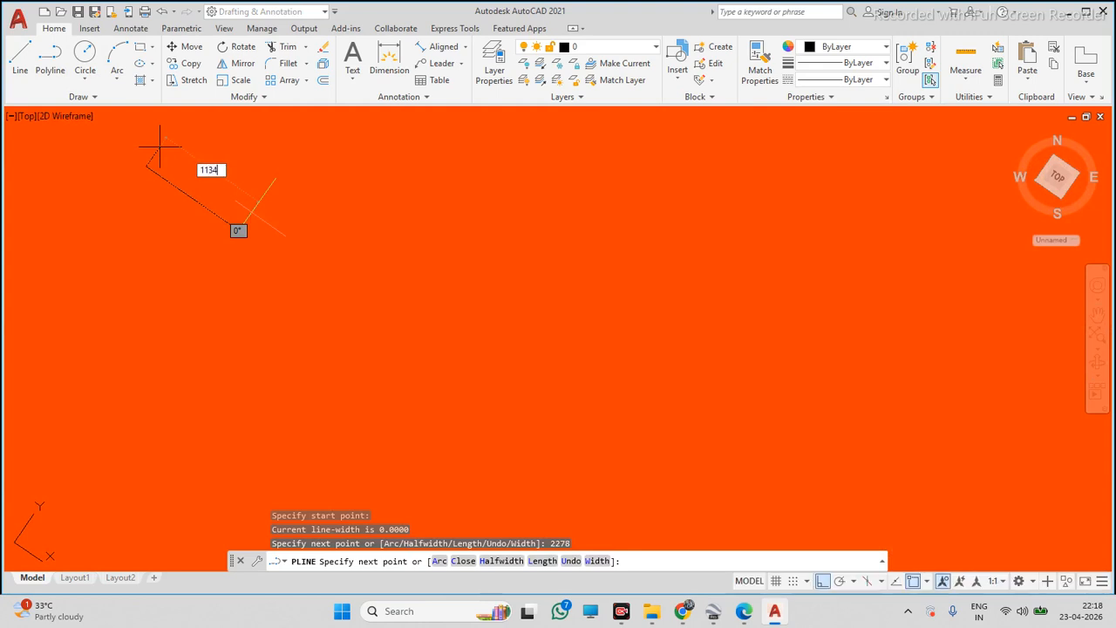
{"action": "type", "text": "34"}
{"action": "key", "text": "Return"}
{"action": "type", "text": "2278"}
{"action": "key", "text": "Return"}
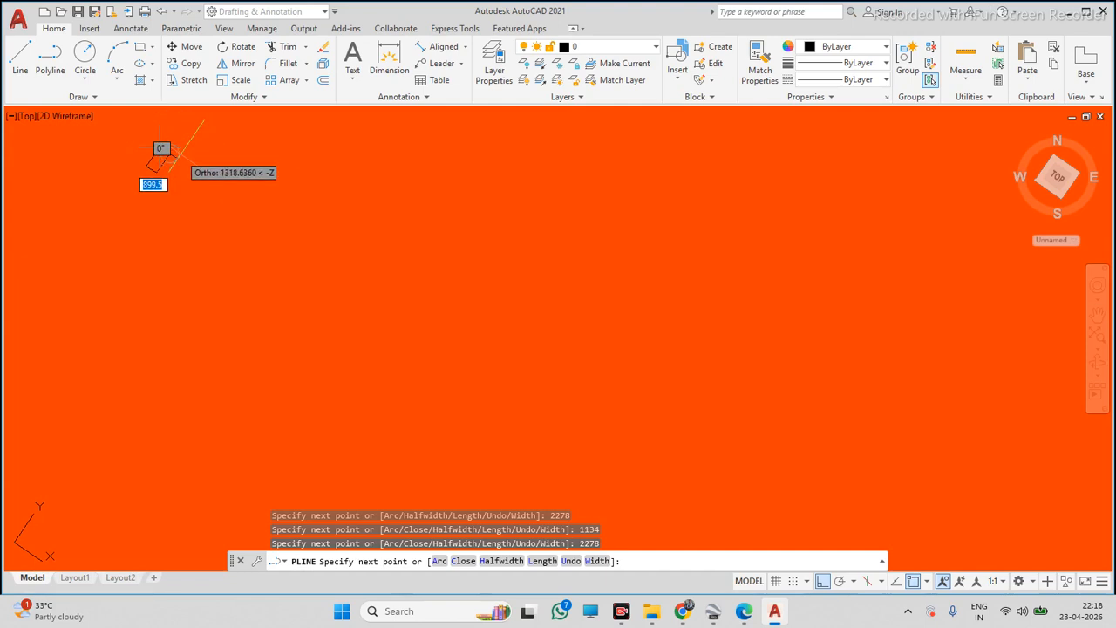
{"action": "scroll", "coordinate": [160, 146], "scroll_direction": "down", "scroll_amount": 2}
{"action": "left_click", "coordinate": [159, 147]}
{"action": "key", "text": "Escape"}
Offset the panel rectangle by 35 units
{"action": "scroll", "coordinate": [159, 142], "scroll_direction": "up", "scroll_amount": 4}
{"action": "middle_click_drag", "start_coordinate": [159, 143], "coordinate": [262, 227]}
{"action": "left_click", "coordinate": [323, 79]}
{"action": "type", "text": "35"}
{"action": "key", "text": "Return"}
{"action": "left_click", "coordinate": [503, 320]}
{"action": "left_click", "coordinate": [514, 334]}
{"action": "key", "text": "Escape"}
Select the panel rectangle and set its colour to Blue
{"action": "middle_click_drag", "start_coordinate": [518, 318], "coordinate": [564, 331]}
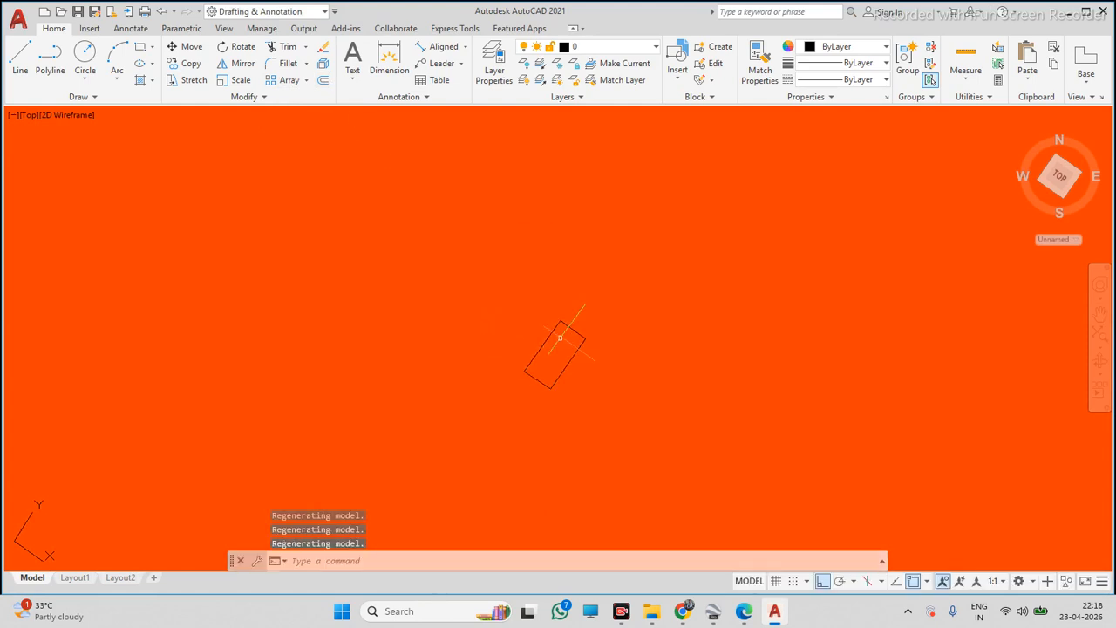
{"action": "left_click", "coordinate": [605, 296]}
{"action": "left_click", "coordinate": [555, 339]}
{"action": "left_click", "coordinate": [850, 47]}
{"action": "left_click", "coordinate": [861, 188]}
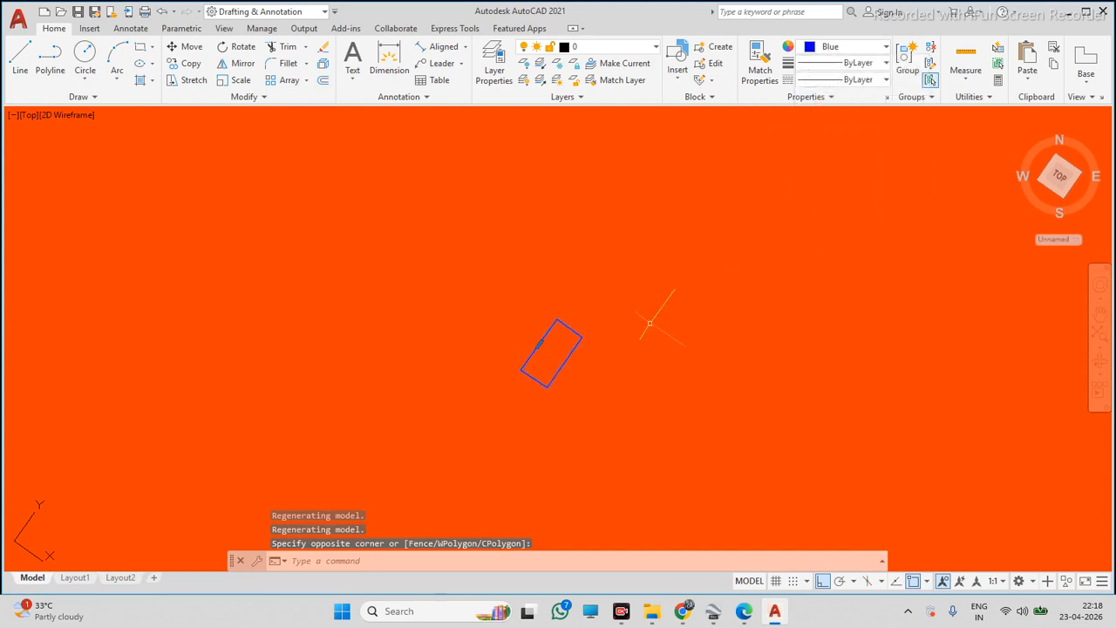
{"action": "type", "text": "m"}
{"action": "key", "text": "Return"}
{"action": "left_click", "coordinate": [563, 366]}
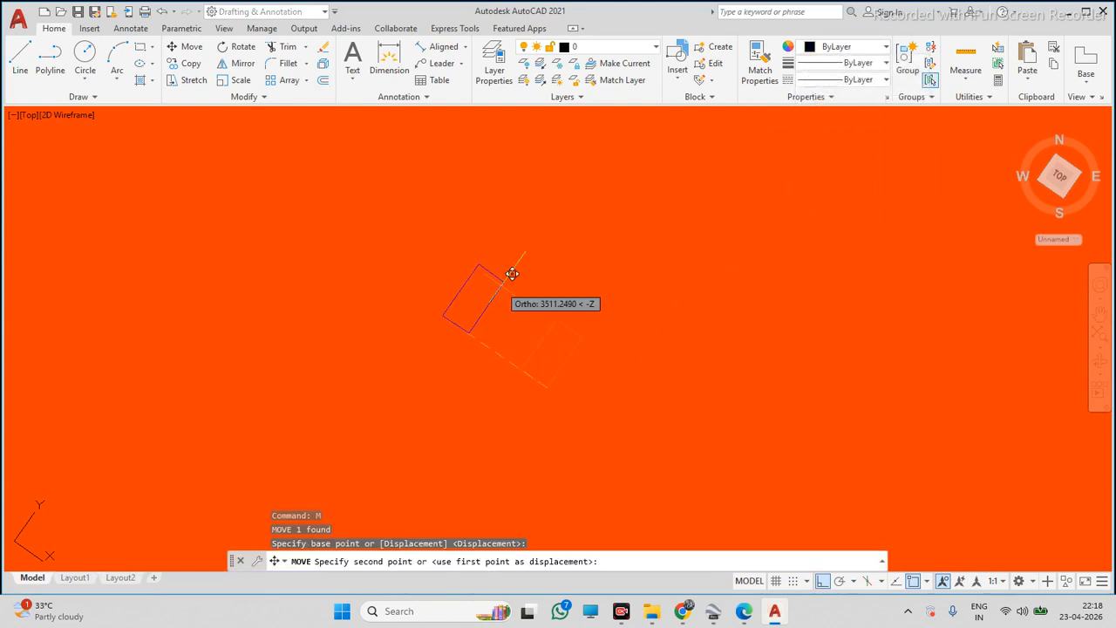
{"action": "key", "text": "F8"}
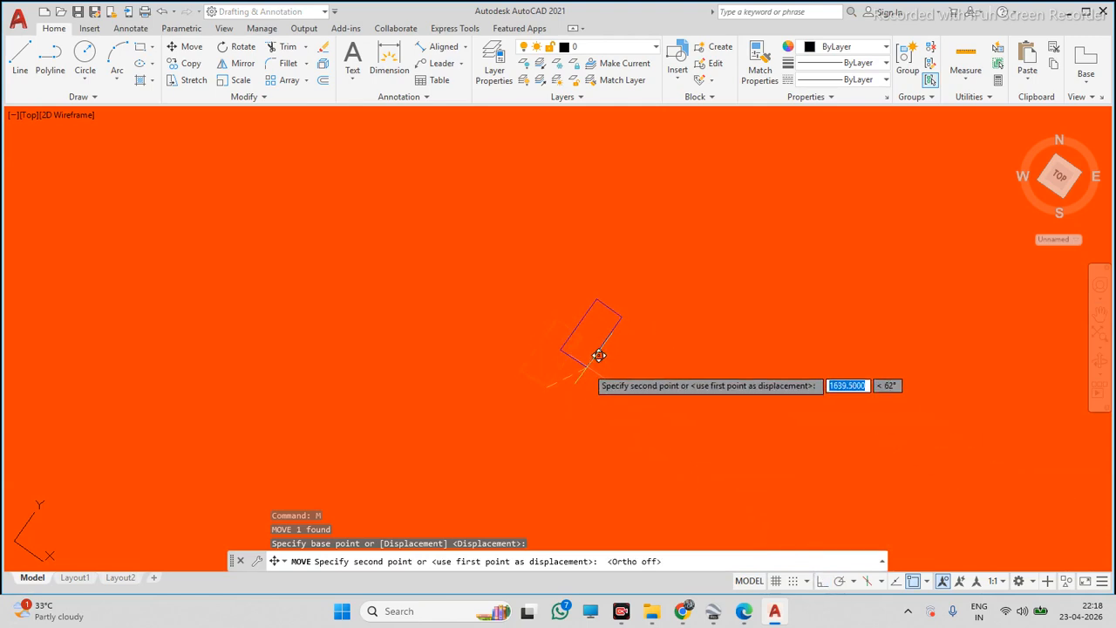
{"action": "key", "text": "Escape"}
Move the panel rectangle onto the roof near its lower corner
{"action": "scroll", "coordinate": [558, 342], "scroll_direction": "down", "scroll_amount": 5}
{"action": "scroll", "coordinate": [560, 338], "scroll_direction": "down", "scroll_amount": 4}
{"action": "left_click", "coordinate": [559, 340]}
{"action": "left_click", "coordinate": [526, 364]}
{"action": "type", "text": "m"}
{"action": "key", "text": "Return"}
{"action": "left_click", "coordinate": [560, 340]}
{"action": "scroll", "coordinate": [959, 504], "scroll_direction": "up", "scroll_amount": 8}
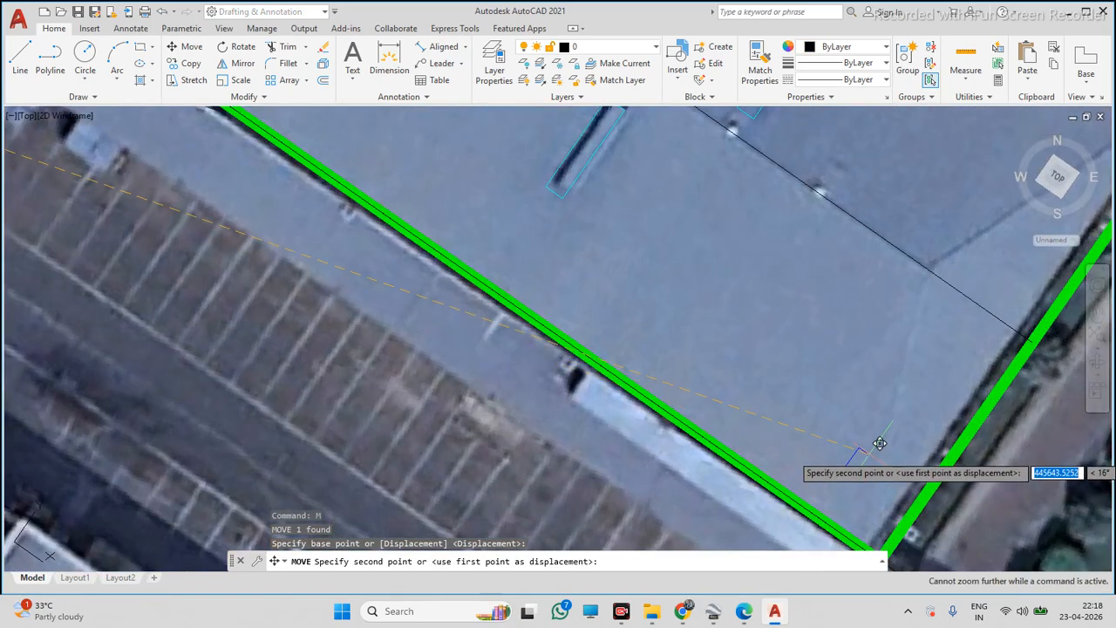
{"action": "left_click", "coordinate": [880, 463]}
{"action": "middle_click_drag", "start_coordinate": [992, 519], "coordinate": [870, 471]}
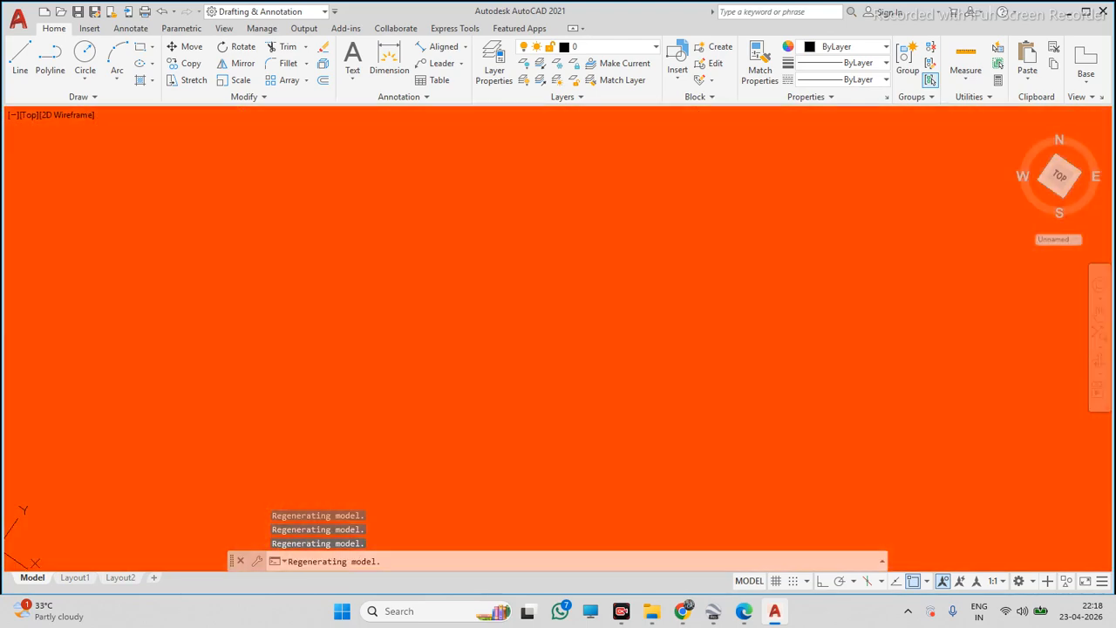
Measure the panel's long side with an aligned dimension
{"action": "left_click", "coordinate": [439, 46]}
{"action": "left_click", "coordinate": [705, 413]}
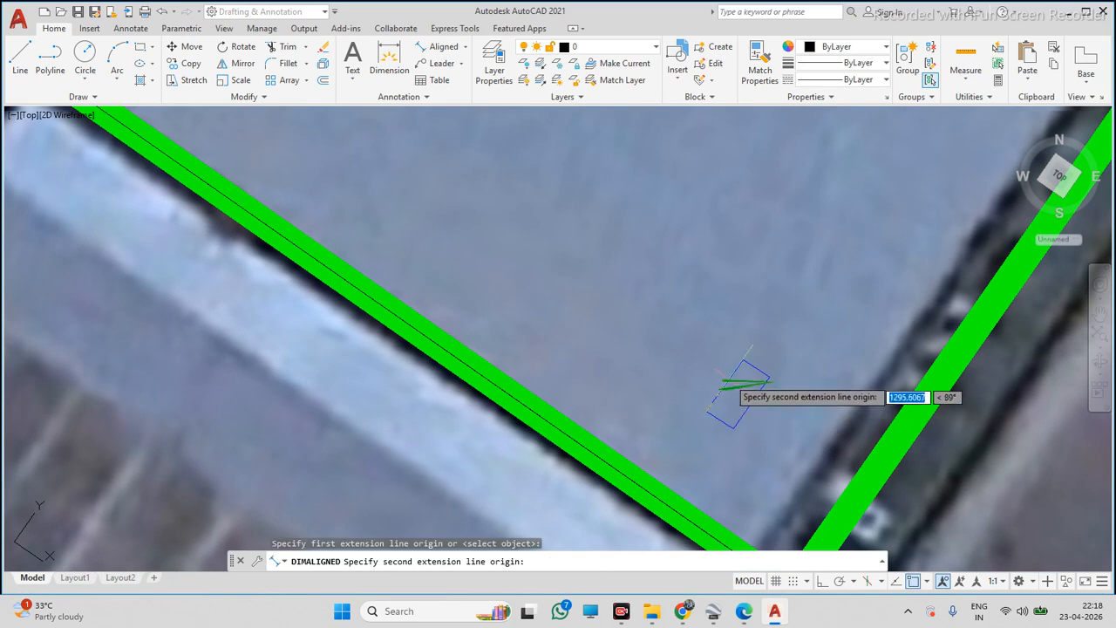
{"action": "left_click", "coordinate": [741, 365]}
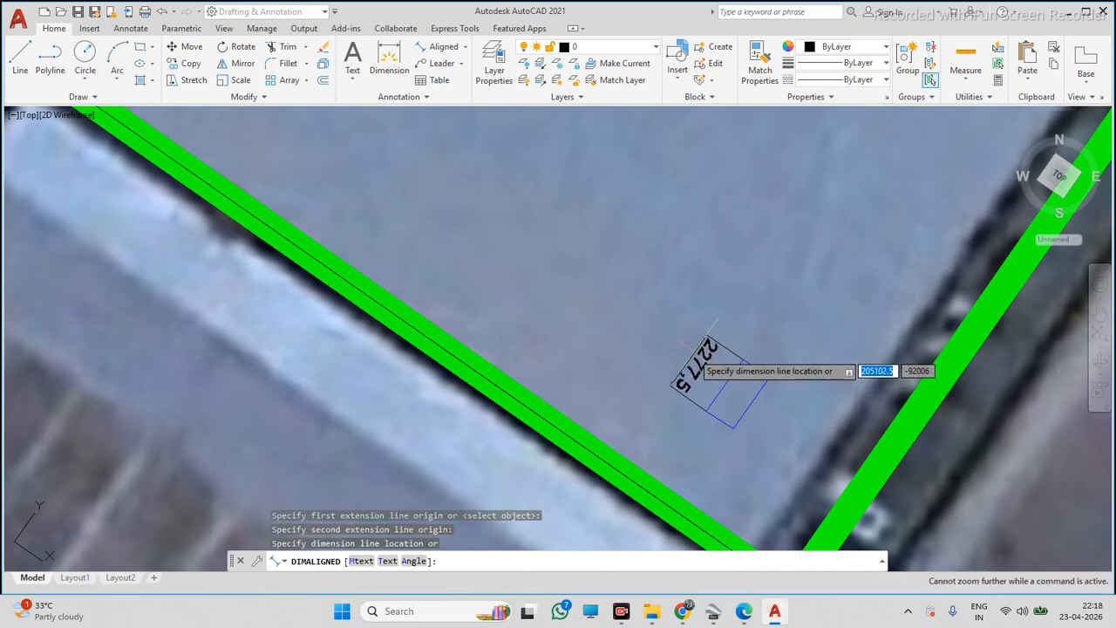
{"action": "left_click", "coordinate": [703, 375]}
{"action": "key", "text": "Escape"}
Select and erase the panel's aligned dimension
{"action": "middle_click_drag", "start_coordinate": [716, 375], "coordinate": [572, 321]}
{"action": "left_click", "coordinate": [621, 304]}
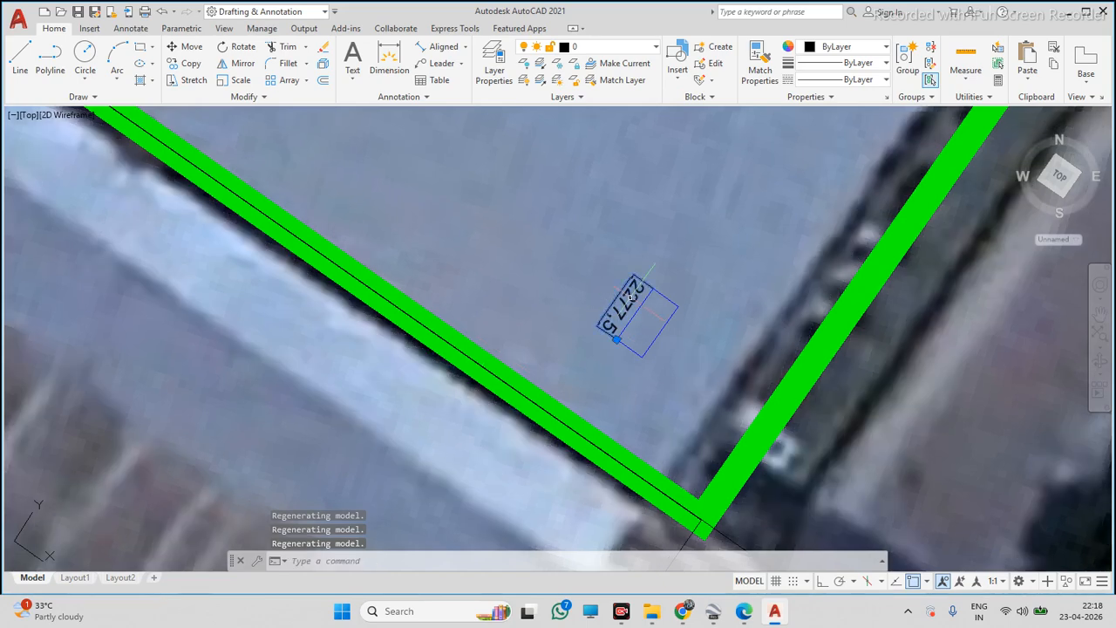
{"action": "key", "text": "Delete"}
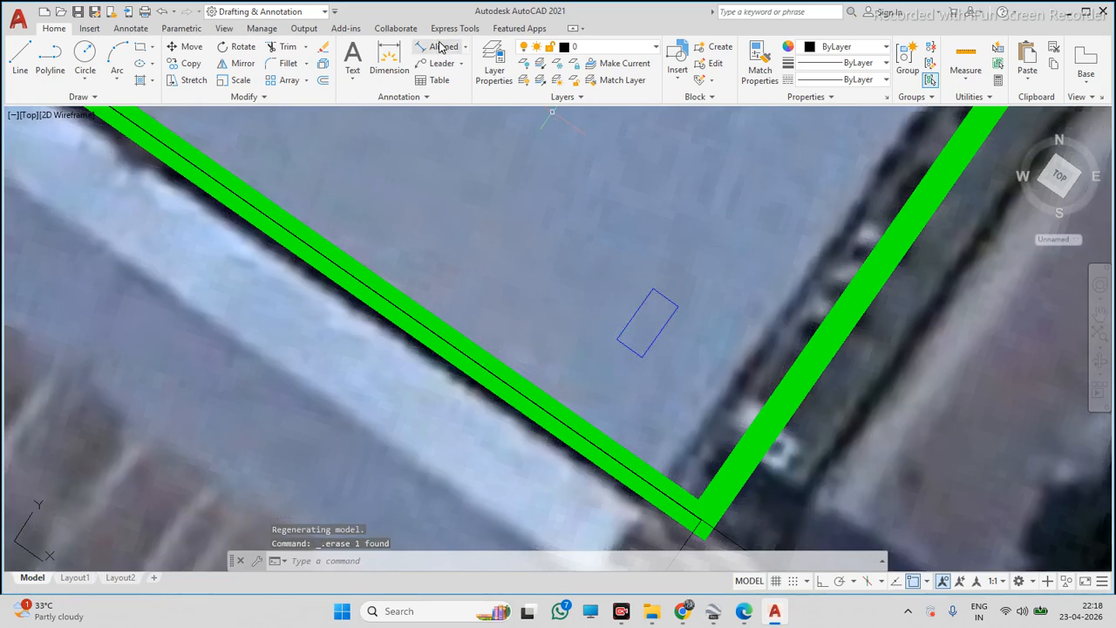
Erase the stray diagonal line running below the roof's lower corner
{"action": "left_click", "coordinate": [650, 256]}
{"action": "left_click", "coordinate": [625, 318]}
{"action": "scroll", "coordinate": [631, 310], "scroll_direction": "down", "scroll_amount": 7}
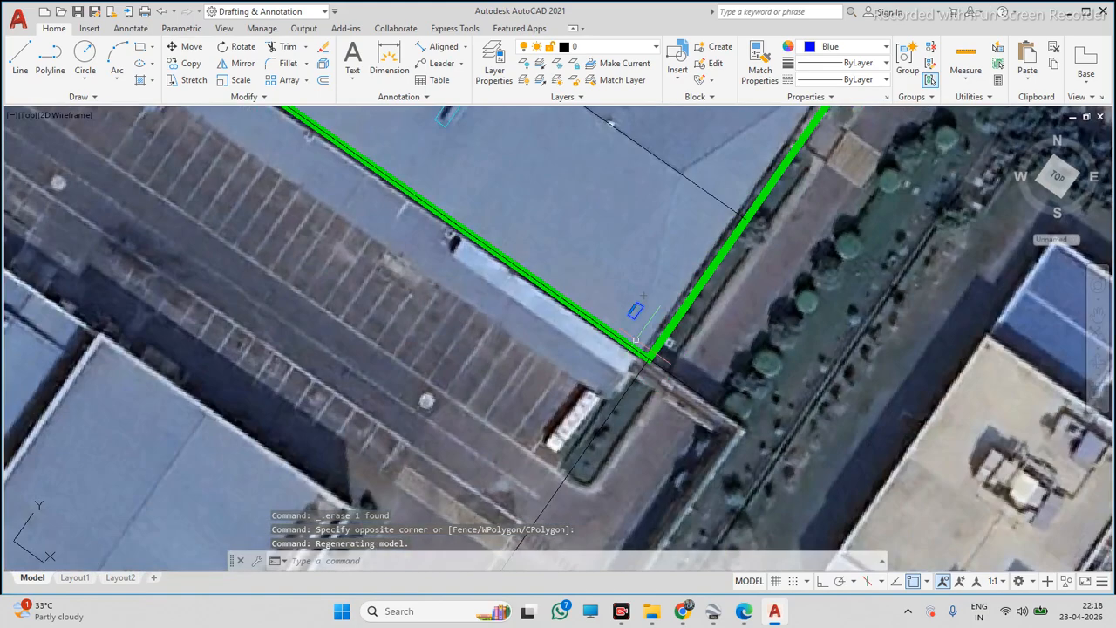
{"action": "scroll", "coordinate": [670, 348], "scroll_direction": "down", "scroll_amount": 4}
{"action": "scroll", "coordinate": [666, 324], "scroll_direction": "down", "scroll_amount": 4}
{"action": "key", "text": "Escape"}
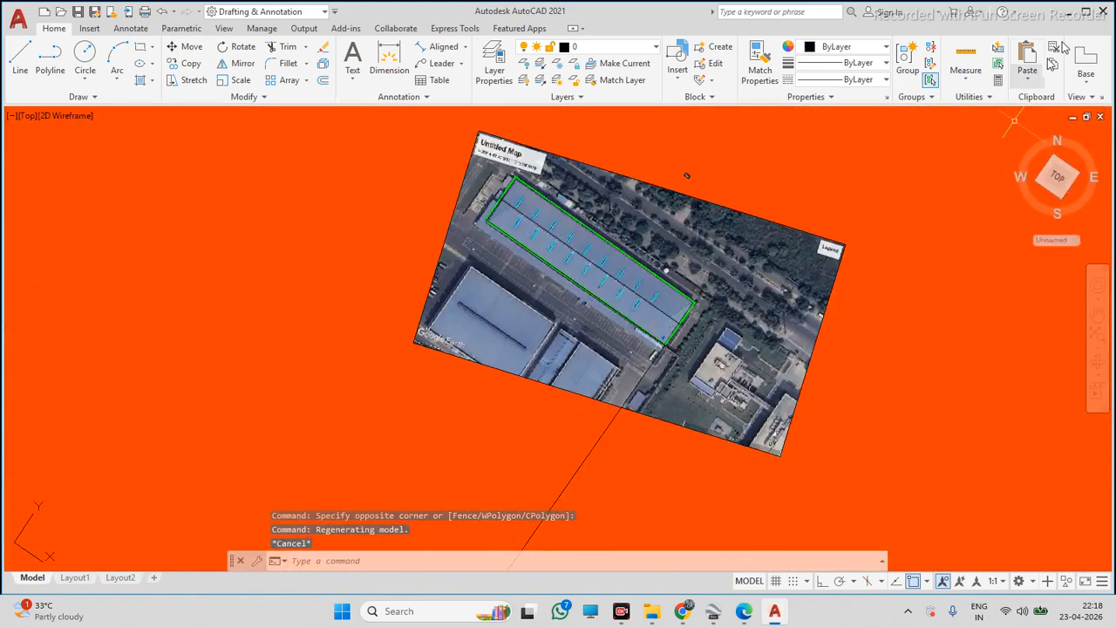
{"action": "left_click", "coordinate": [531, 428]}
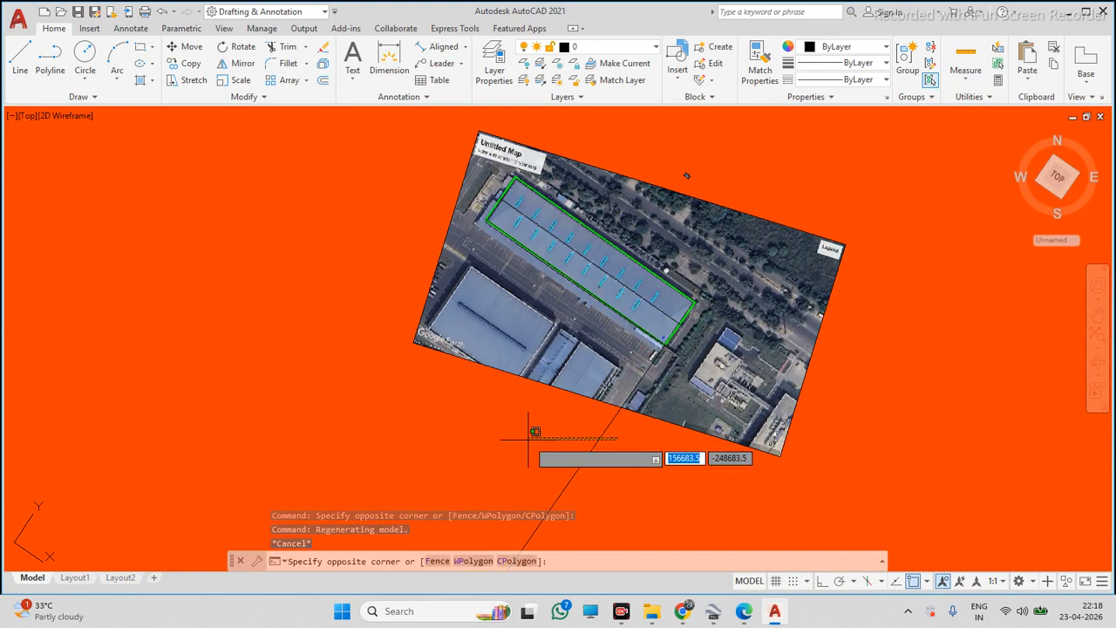
{"action": "left_click", "coordinate": [527, 438]}
{"action": "key", "text": "Delete"}
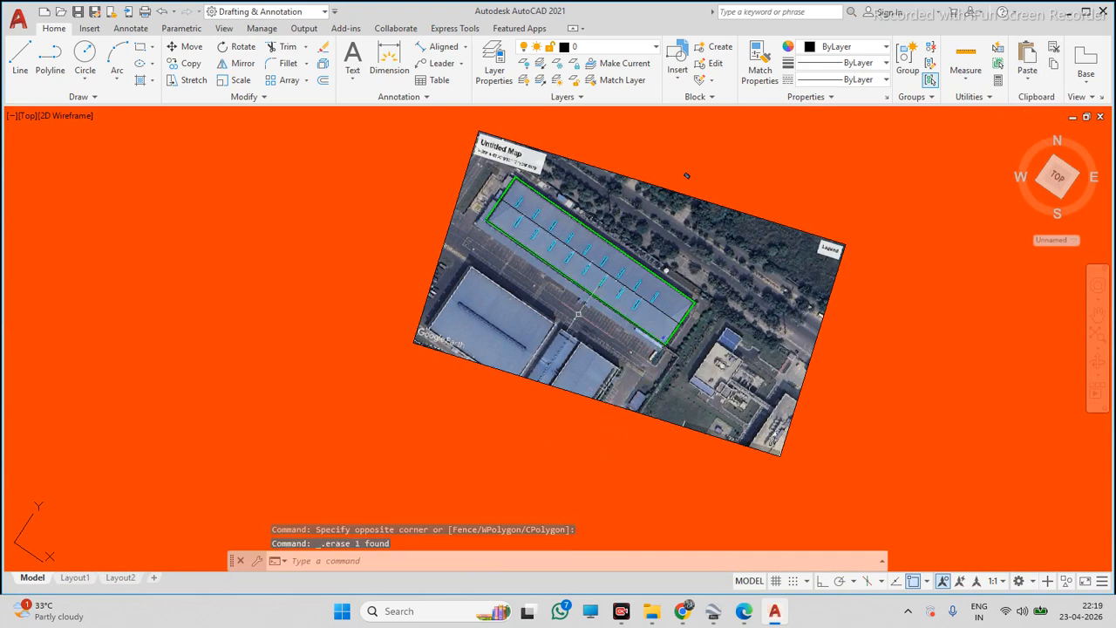
Select everything in the drawing, including the map image, roof outline and panels, and erase it all
{"action": "scroll", "coordinate": [585, 323], "scroll_direction": "down", "scroll_amount": 2}
{"action": "scroll", "coordinate": [577, 279], "scroll_direction": "up", "scroll_amount": 4}
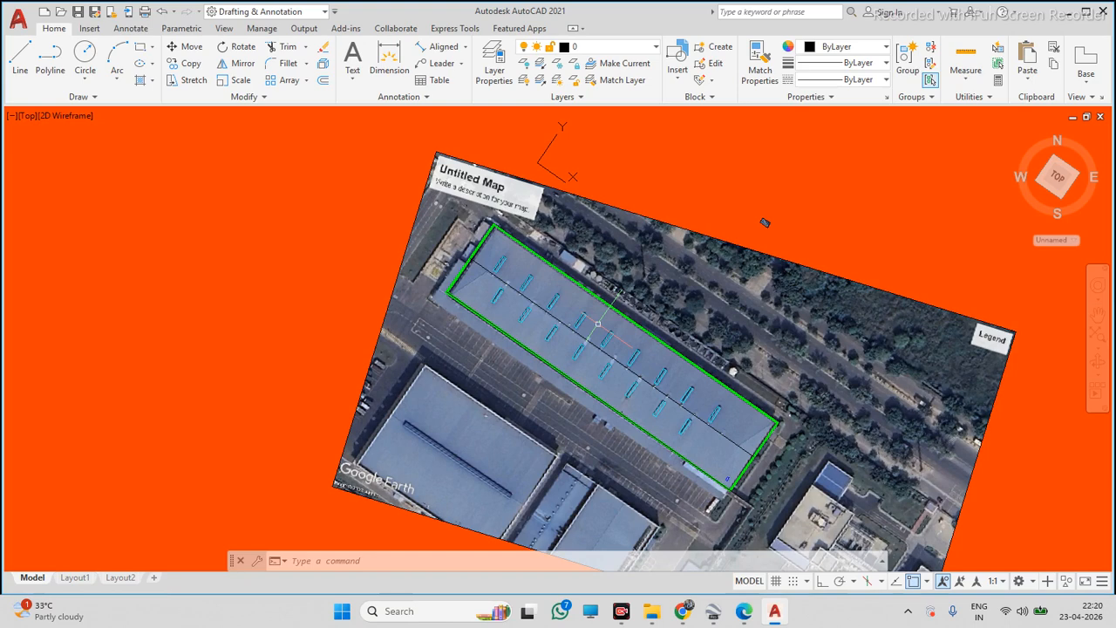
{"action": "scroll", "coordinate": [433, 335], "scroll_direction": "down", "scroll_amount": 6}
{"action": "left_click", "coordinate": [404, 233]}
{"action": "left_click", "coordinate": [653, 450]}
{"action": "key", "text": "Delete"}
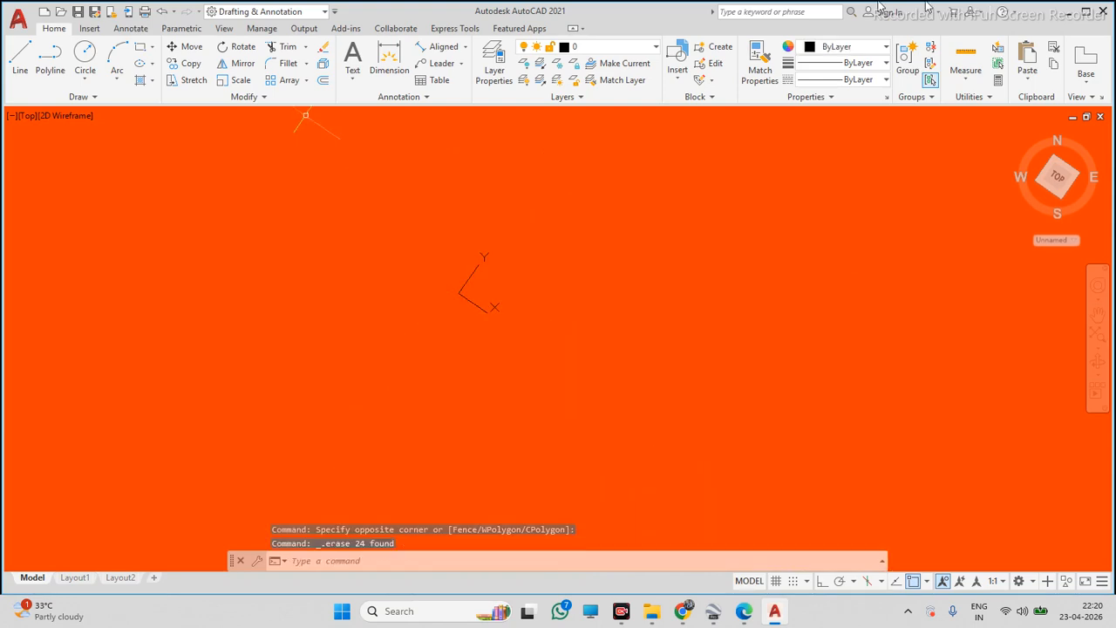
Close AutoCAD without saving the drawing
{"action": "left_click", "coordinate": [1104, 8]}
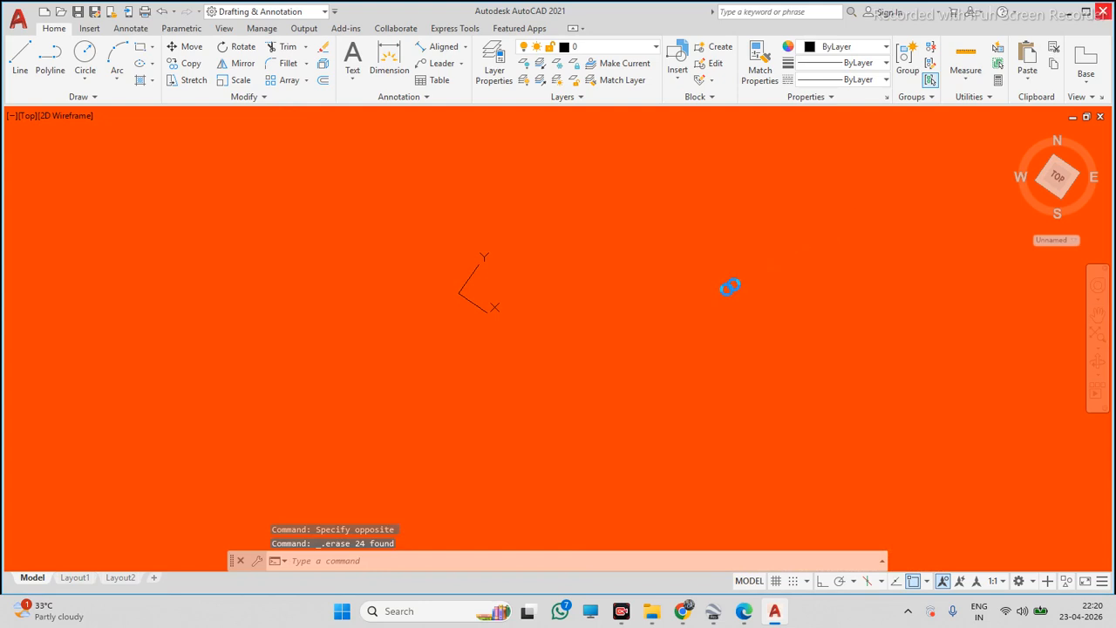
{"action": "left_click", "coordinate": [576, 336]}
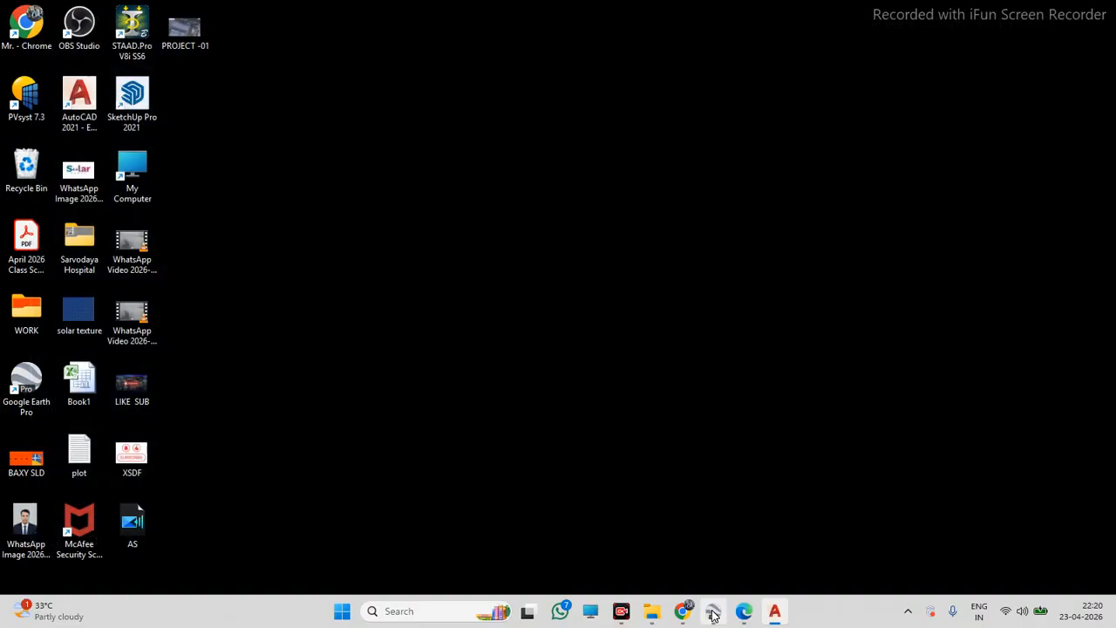
Switch to Google Earth Pro and close the historical imagery slider and Save Image mode
{"action": "mouse_move", "coordinate": [702, 610]}
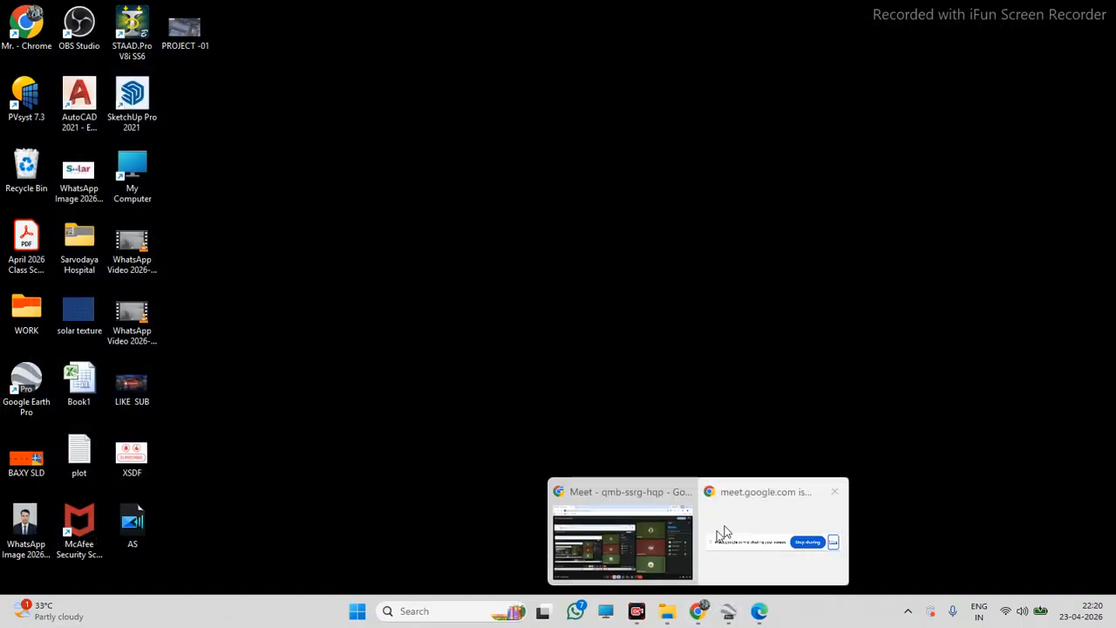
{"action": "left_click", "coordinate": [732, 617]}
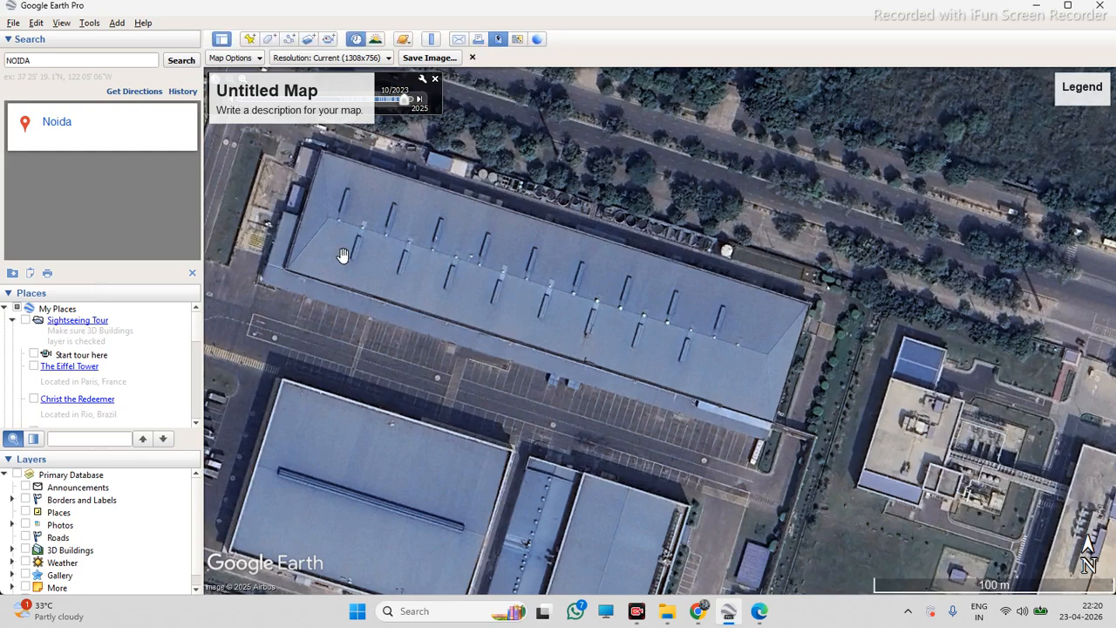
{"action": "left_click", "coordinate": [435, 78]}
{"action": "left_click", "coordinate": [473, 58]}
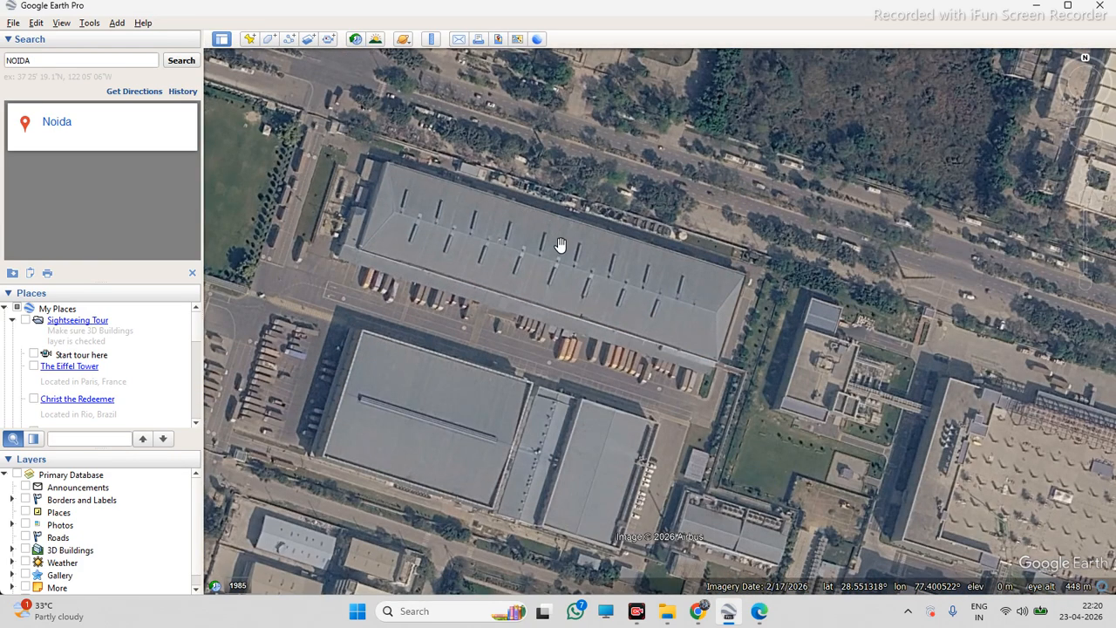
Browse the surrounding Noida industrial area for another warehouse roof and centre on it
{"action": "scroll", "coordinate": [552, 241], "scroll_direction": "up", "scroll_amount": 2}
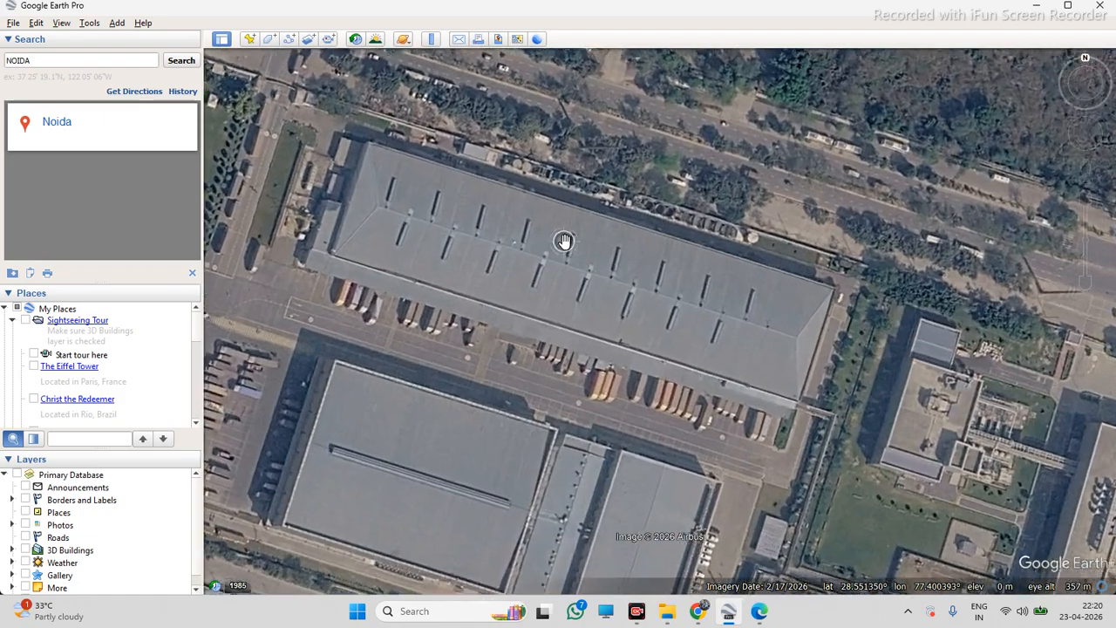
{"action": "scroll", "coordinate": [568, 228], "scroll_direction": "down", "scroll_amount": 3}
{"action": "scroll", "coordinate": [654, 209], "scroll_direction": "down", "scroll_amount": 4}
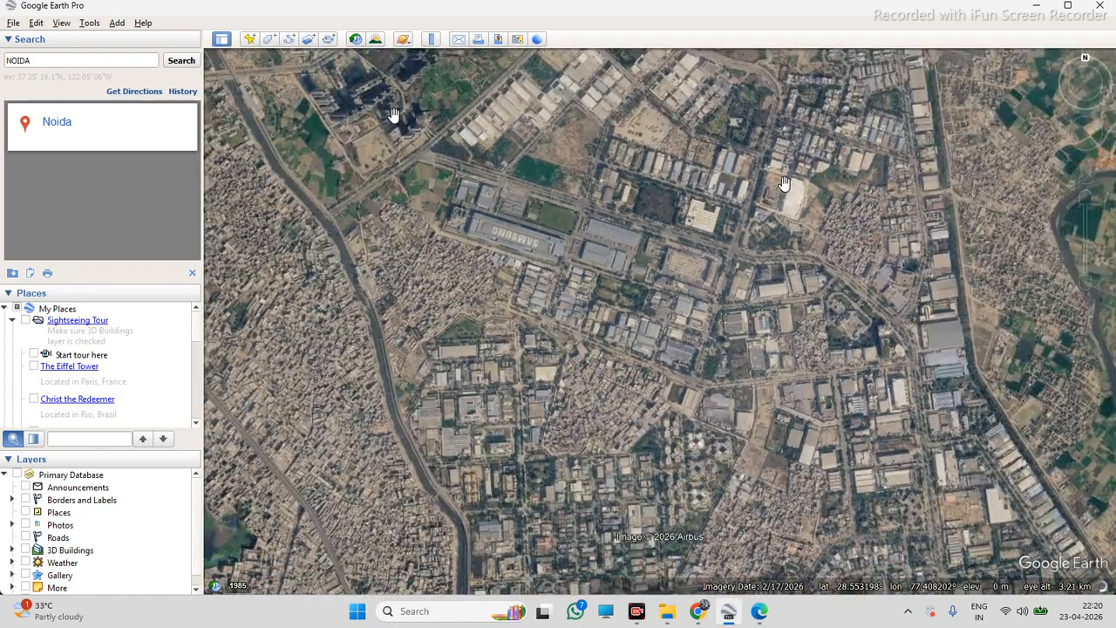
{"action": "scroll", "coordinate": [688, 241], "scroll_direction": "up", "scroll_amount": 3}
{"action": "scroll", "coordinate": [811, 466], "scroll_direction": "up", "scroll_amount": 3}
{"action": "scroll", "coordinate": [557, 351], "scroll_direction": "down", "scroll_amount": 1}
{"action": "scroll", "coordinate": [501, 347], "scroll_direction": "down", "scroll_amount": 3}
{"action": "scroll", "coordinate": [653, 326], "scroll_direction": "up", "scroll_amount": 2}
{"action": "scroll", "coordinate": [617, 315], "scroll_direction": "up", "scroll_amount": 3}
{"action": "scroll", "coordinate": [1035, 245], "scroll_direction": "up", "scroll_amount": 1}
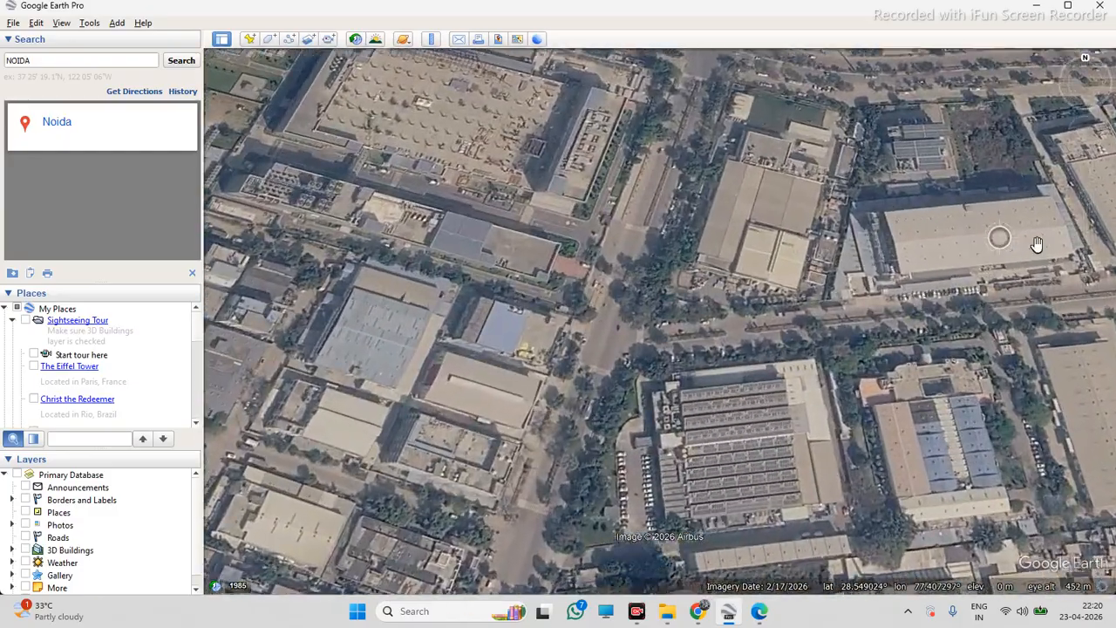
{"action": "scroll", "coordinate": [1037, 243], "scroll_direction": "up", "scroll_amount": 3}
{"action": "scroll", "coordinate": [930, 232], "scroll_direction": "down", "scroll_amount": 1}
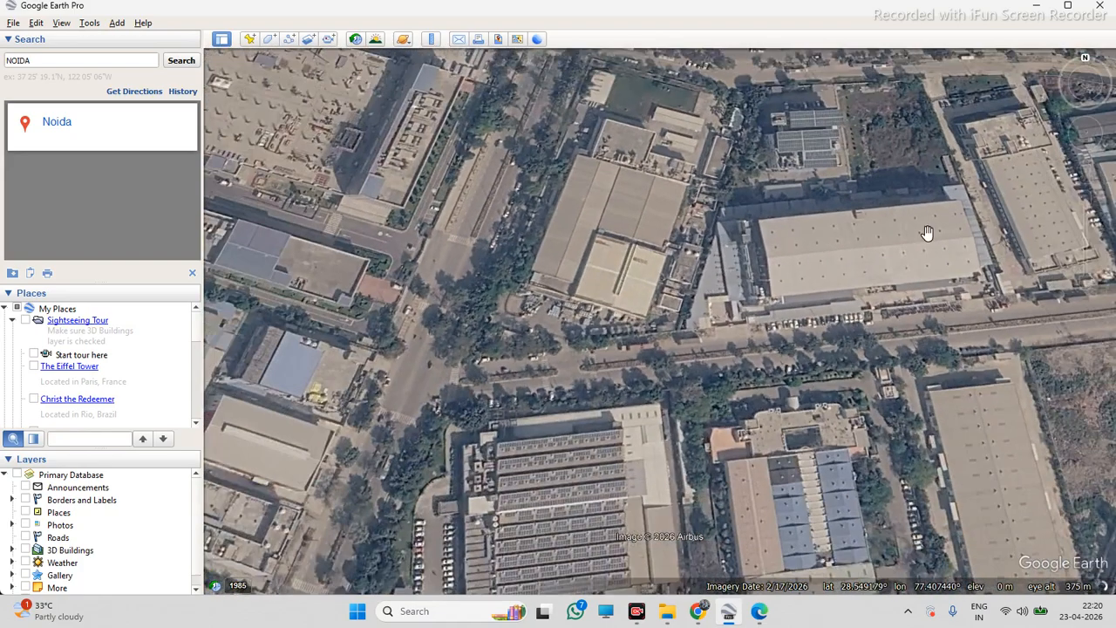
{"action": "scroll", "coordinate": [927, 233], "scroll_direction": "up", "scroll_amount": 2}
{"action": "scroll", "coordinate": [778, 330], "scroll_direction": "down", "scroll_amount": 1}
{"action": "scroll", "coordinate": [874, 218], "scroll_direction": "up", "scroll_amount": 1}
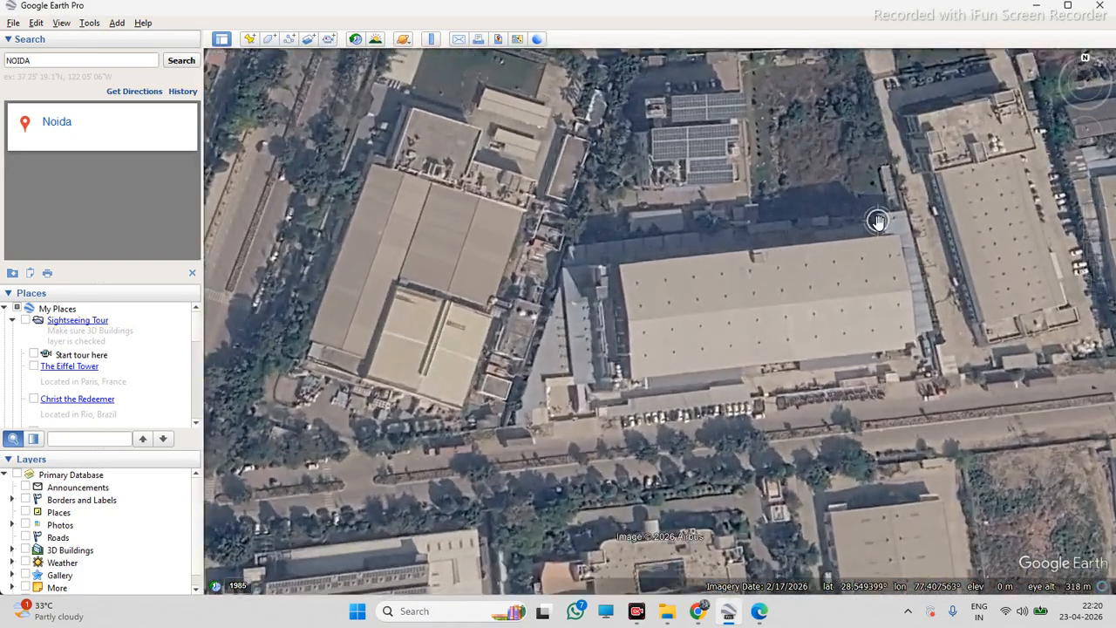
{"action": "scroll", "coordinate": [683, 280], "scroll_direction": "down", "scroll_amount": 3}
{"action": "scroll", "coordinate": [554, 297], "scroll_direction": "up", "scroll_amount": 1}
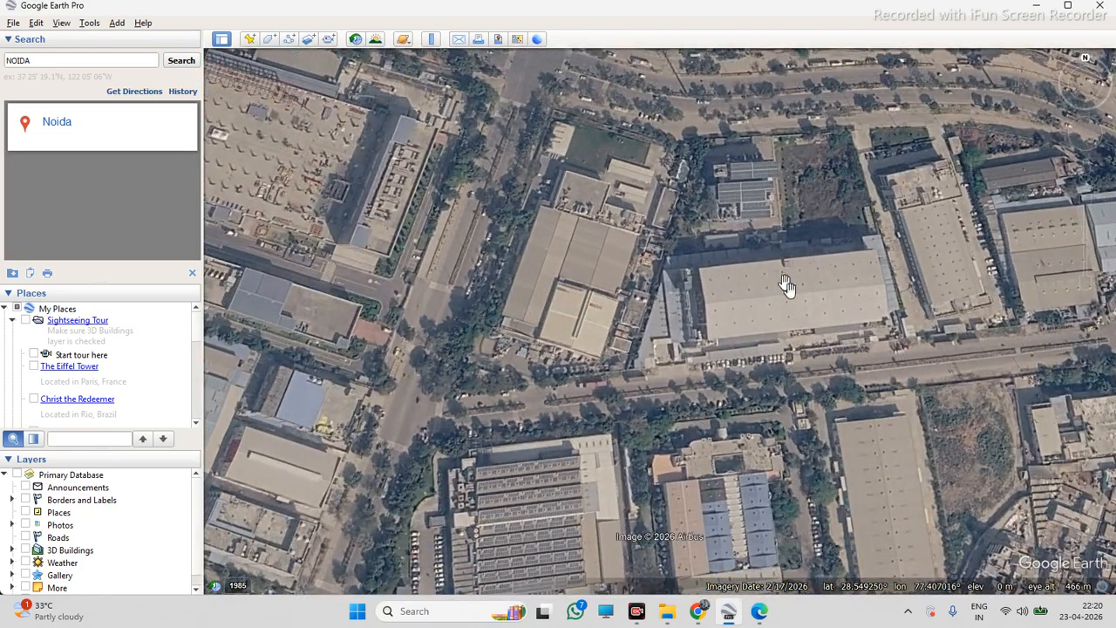
{"action": "scroll", "coordinate": [973, 264], "scroll_direction": "down", "scroll_amount": 1}
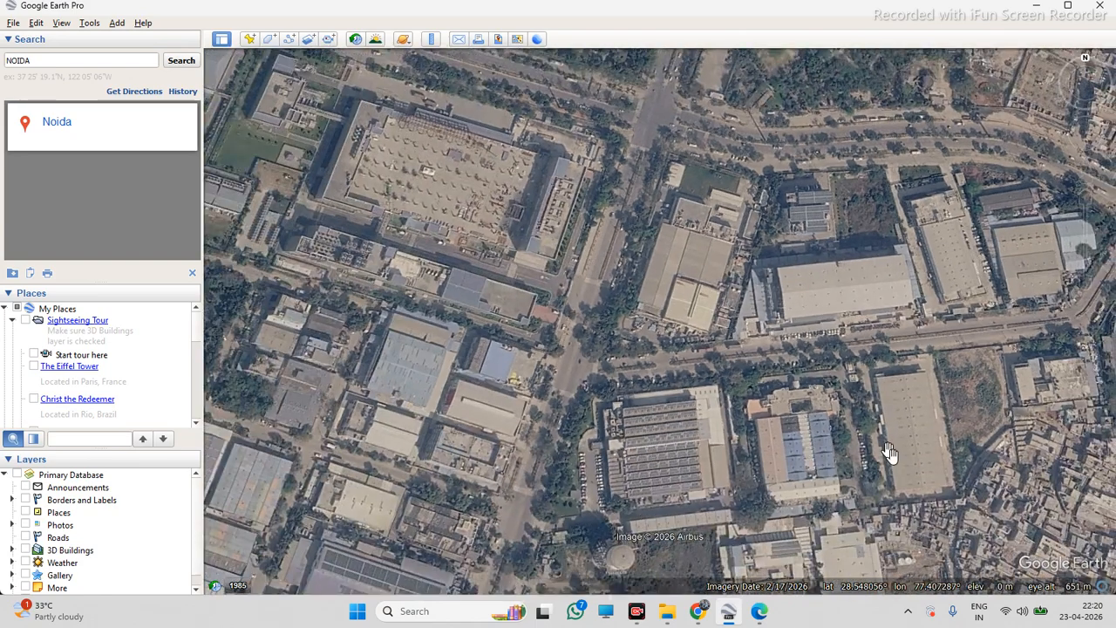
{"action": "scroll", "coordinate": [913, 460], "scroll_direction": "up", "scroll_amount": 1}
{"action": "scroll", "coordinate": [880, 419], "scroll_direction": "down", "scroll_amount": 1}
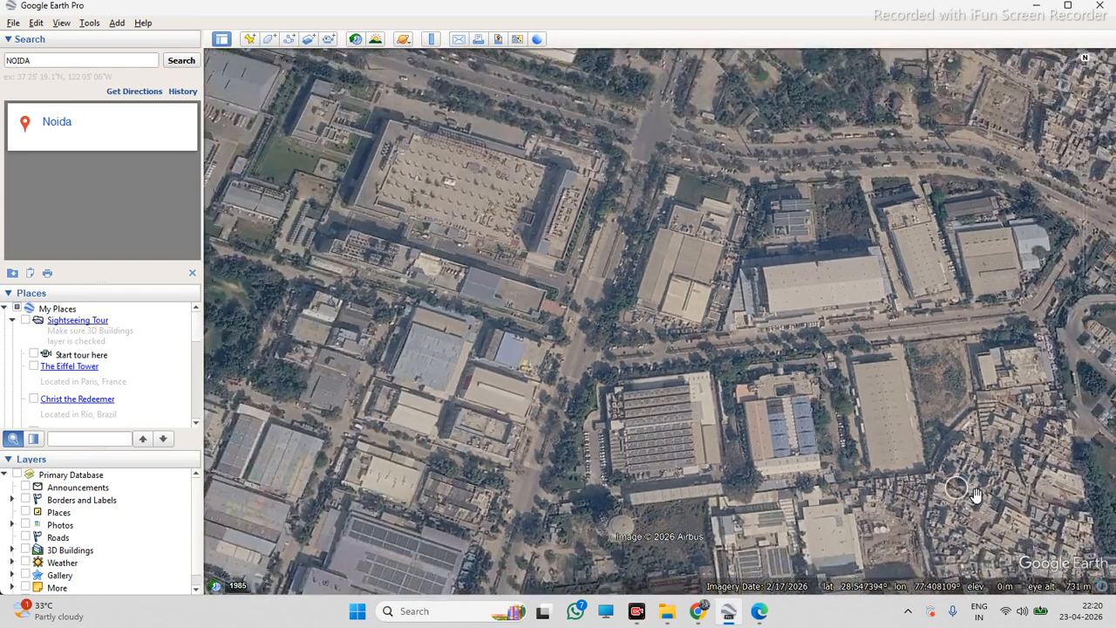
{"action": "scroll", "coordinate": [1003, 480], "scroll_direction": "up", "scroll_amount": 3}
{"action": "scroll", "coordinate": [1053, 392], "scroll_direction": "up", "scroll_amount": 2}
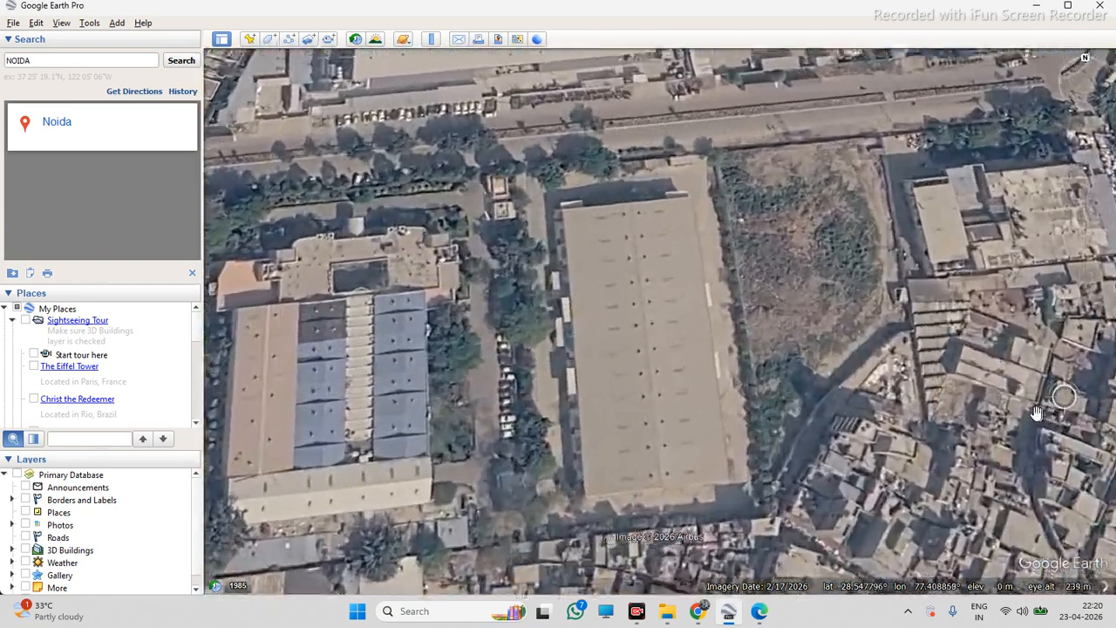
{"action": "scroll", "coordinate": [875, 386], "scroll_direction": "down", "scroll_amount": 3}
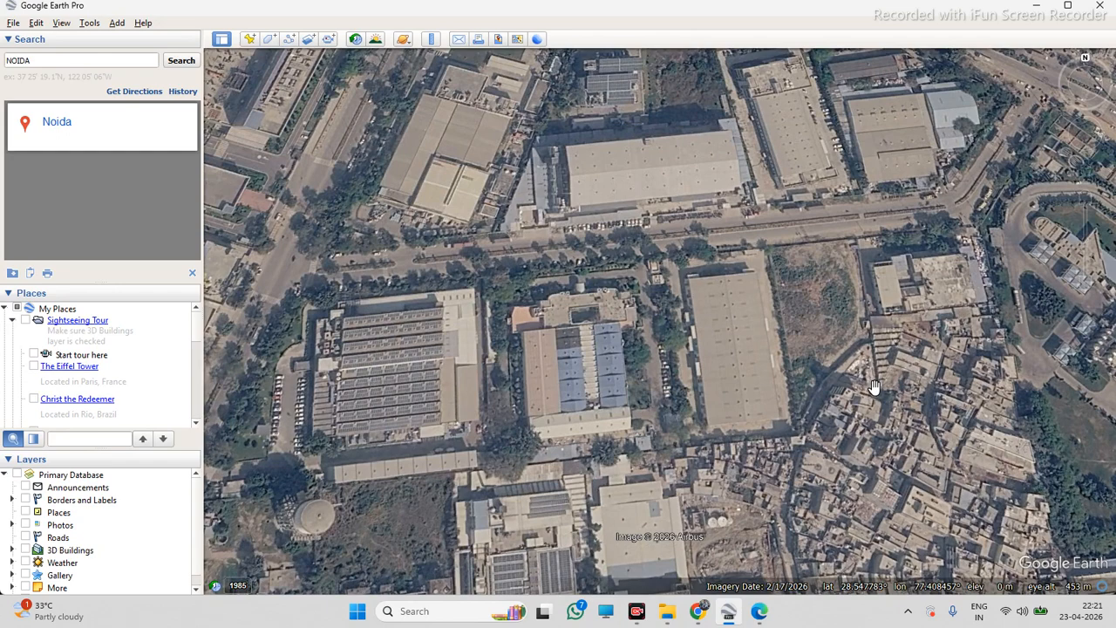
{"action": "scroll", "coordinate": [698, 369], "scroll_direction": "up", "scroll_amount": 3}
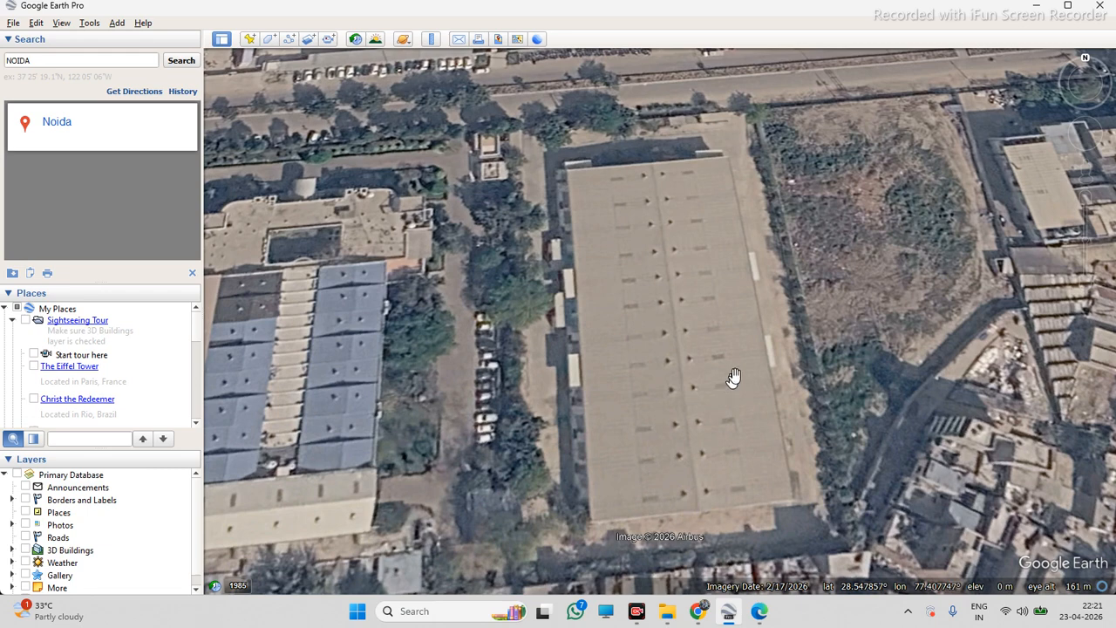
{"action": "scroll", "coordinate": [749, 368], "scroll_direction": "down", "scroll_amount": 2}
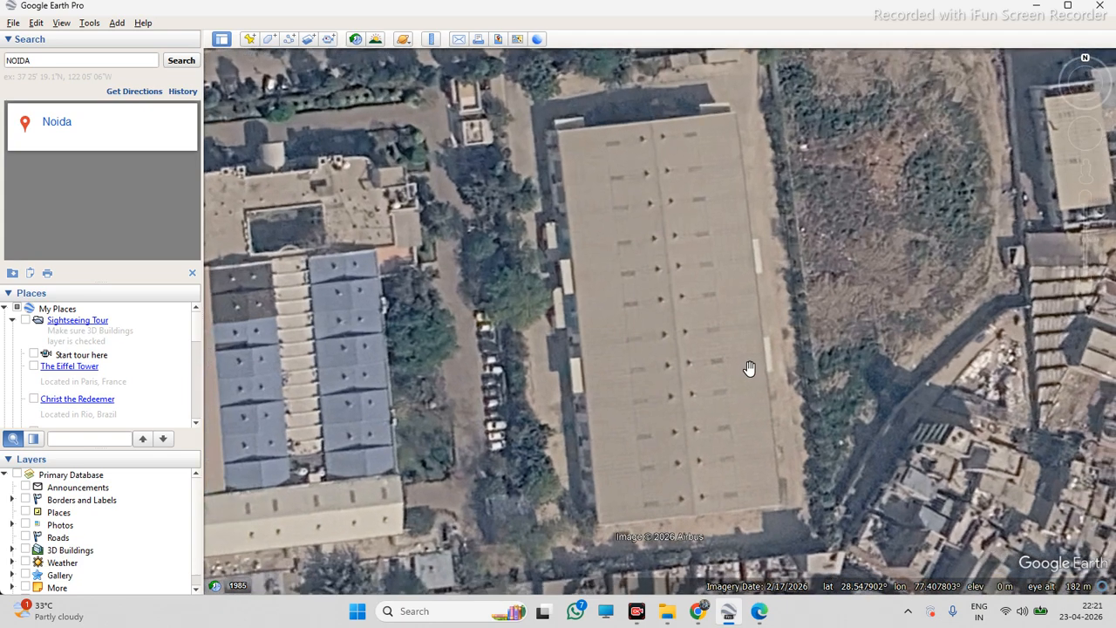
{"action": "left_click_drag", "start_coordinate": [747, 414], "coordinate": [740, 406]}
{"action": "scroll", "coordinate": [740, 407], "scroll_direction": "up", "scroll_amount": 1}
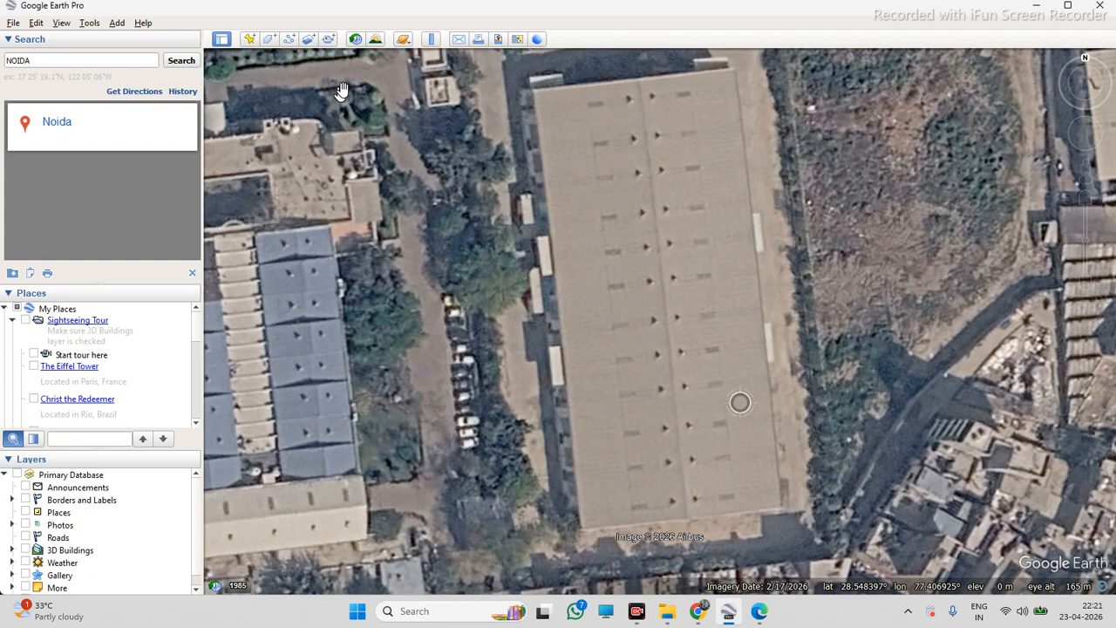
Measure the warehouse's west edge with the Ruler line tool, then clear and close the Ruler
{"action": "left_click", "coordinate": [428, 41]}
{"action": "left_click", "coordinate": [534, 92]}
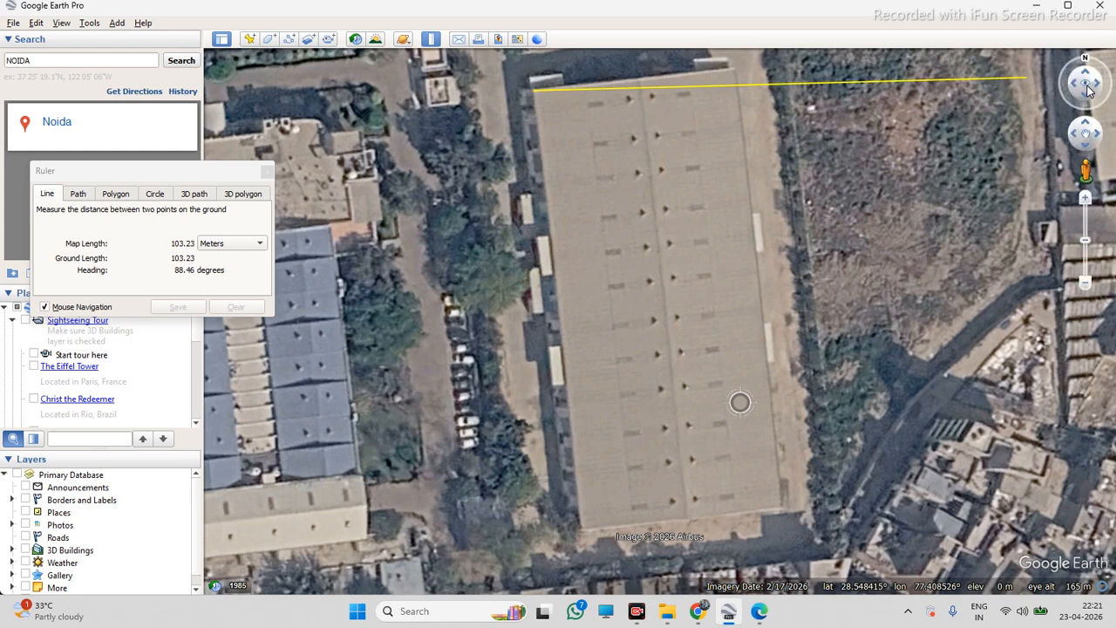
{"action": "left_click", "coordinate": [537, 528]}
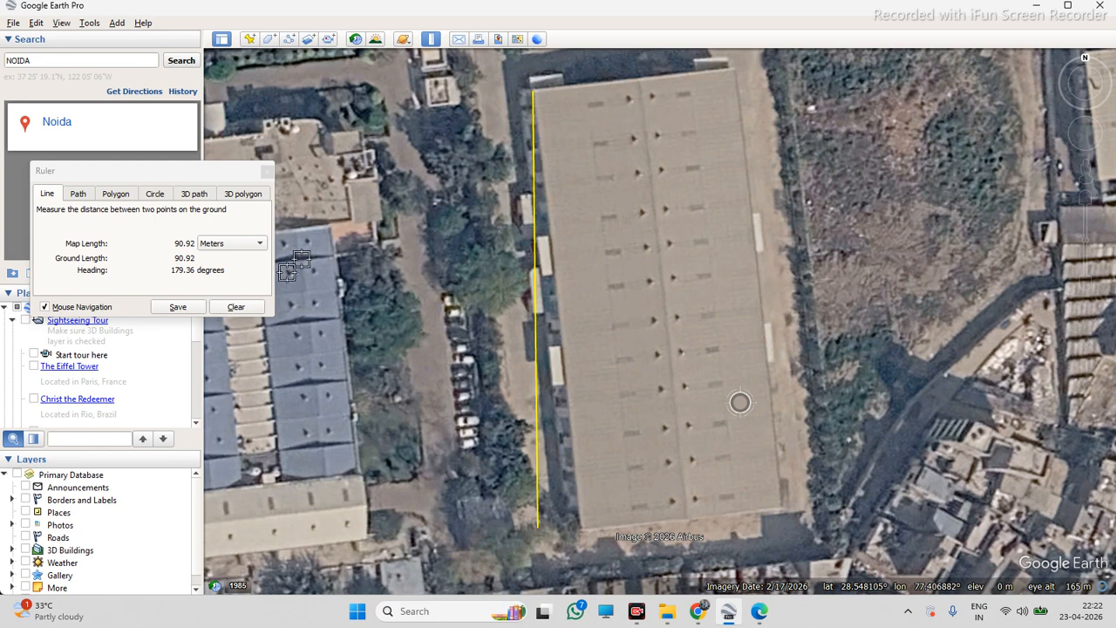
{"action": "left_click", "coordinate": [248, 308]}
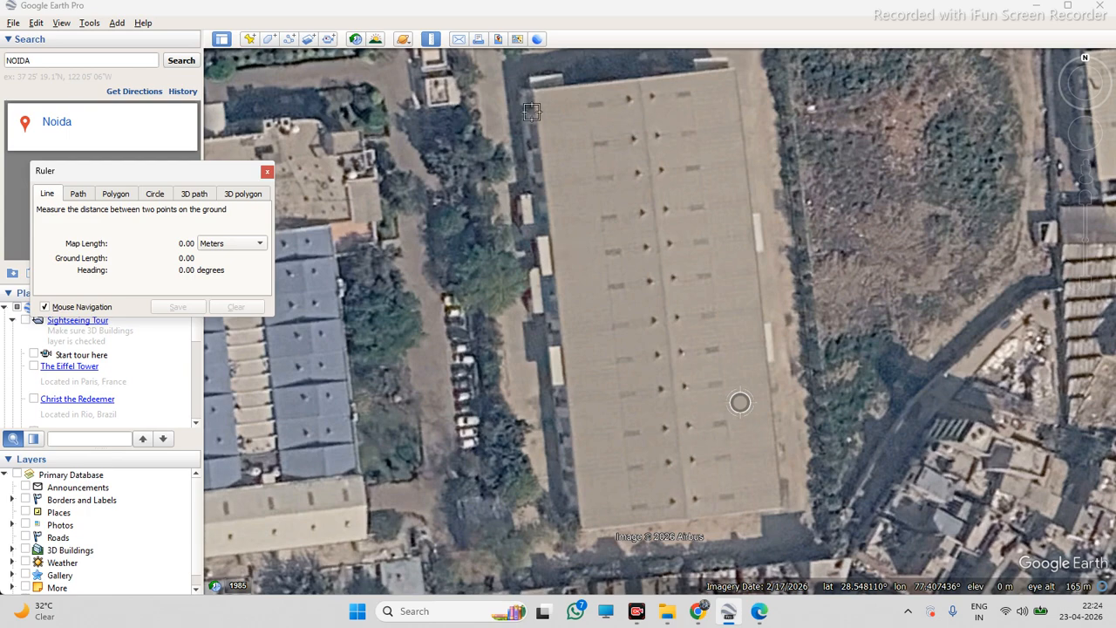
{"action": "left_click", "coordinate": [267, 174]}
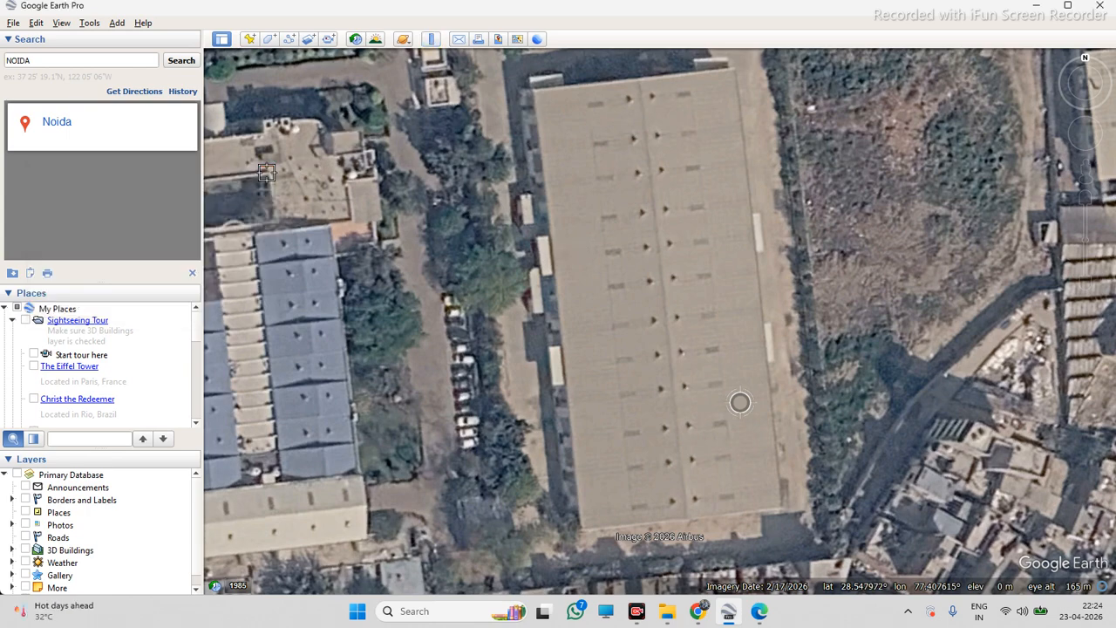
Switch to Chrome, open a new tab and search Google for GOOGLE EARTH
{"action": "scroll", "coordinate": [736, 368], "scroll_direction": "down", "scroll_amount": 1}
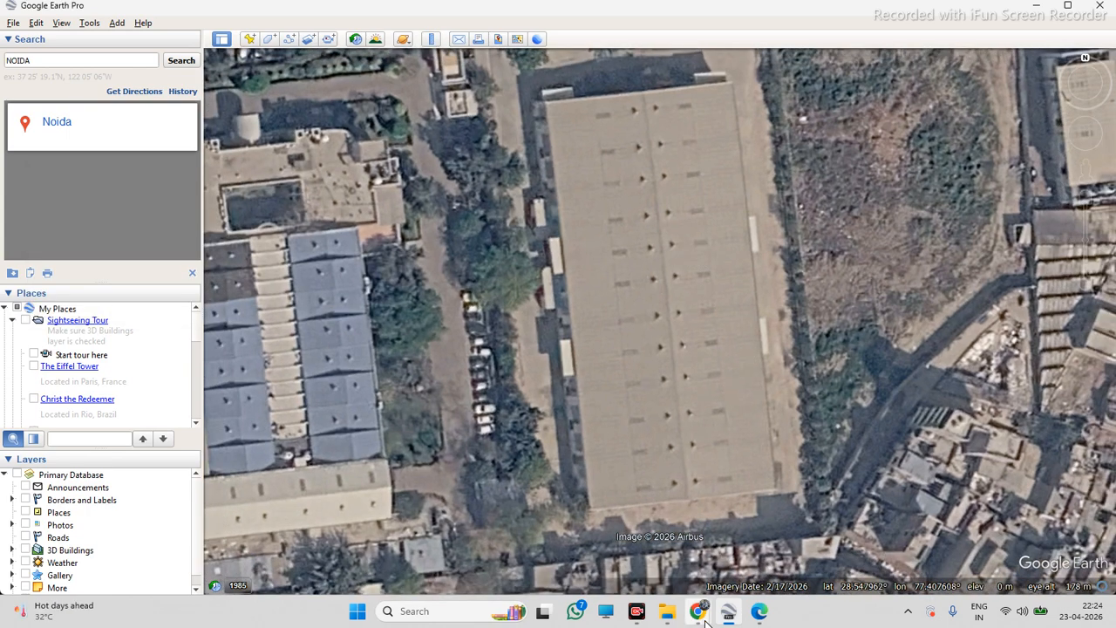
{"action": "mouse_move", "coordinate": [697, 610]}
{"action": "left_click", "coordinate": [632, 567]}
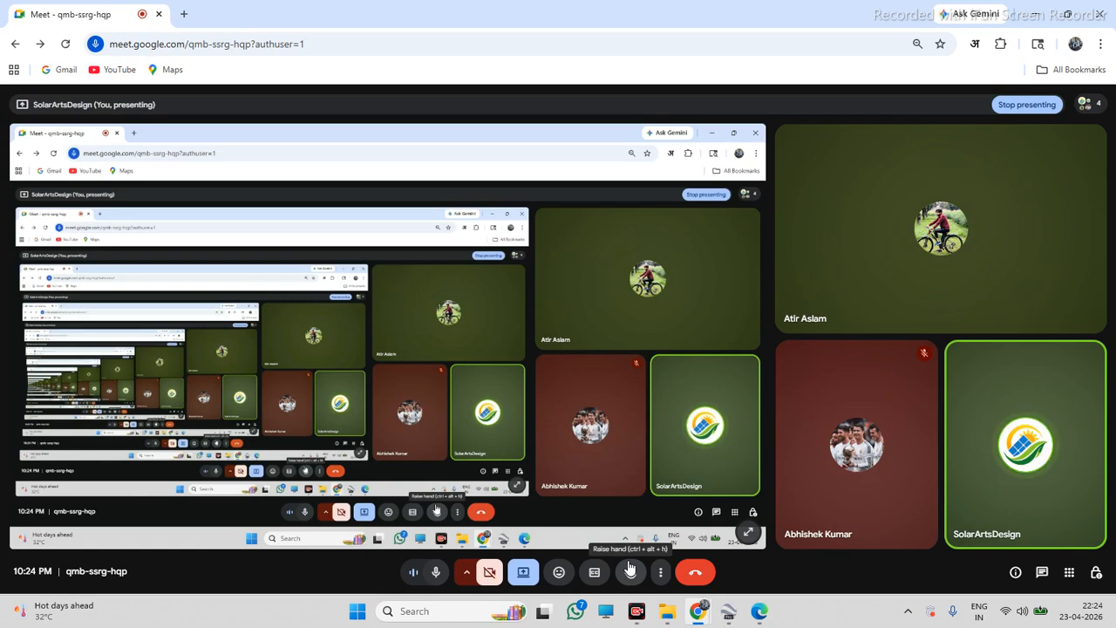
{"action": "double_click", "coordinate": [191, 15]}
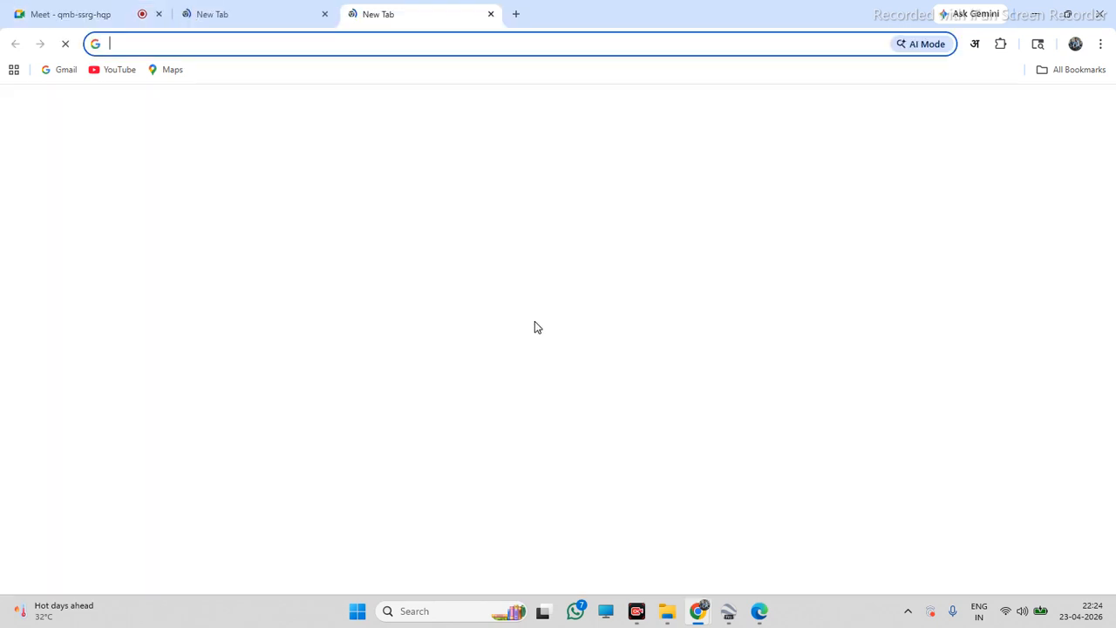
{"action": "left_click", "coordinate": [528, 293]}
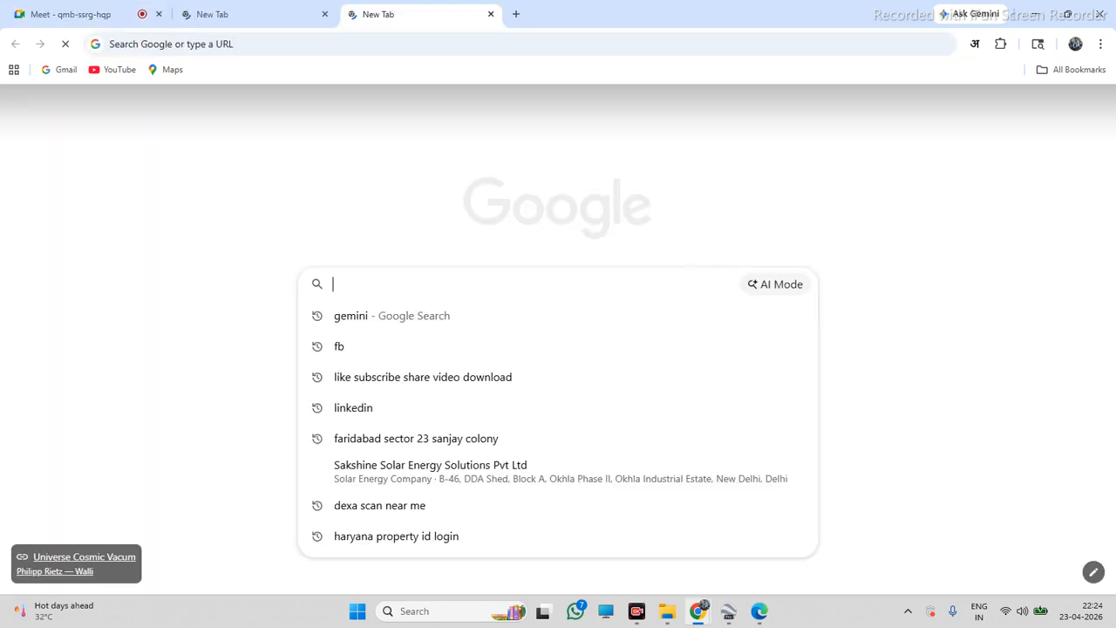
{"action": "type", "text": "GOOGLE"}
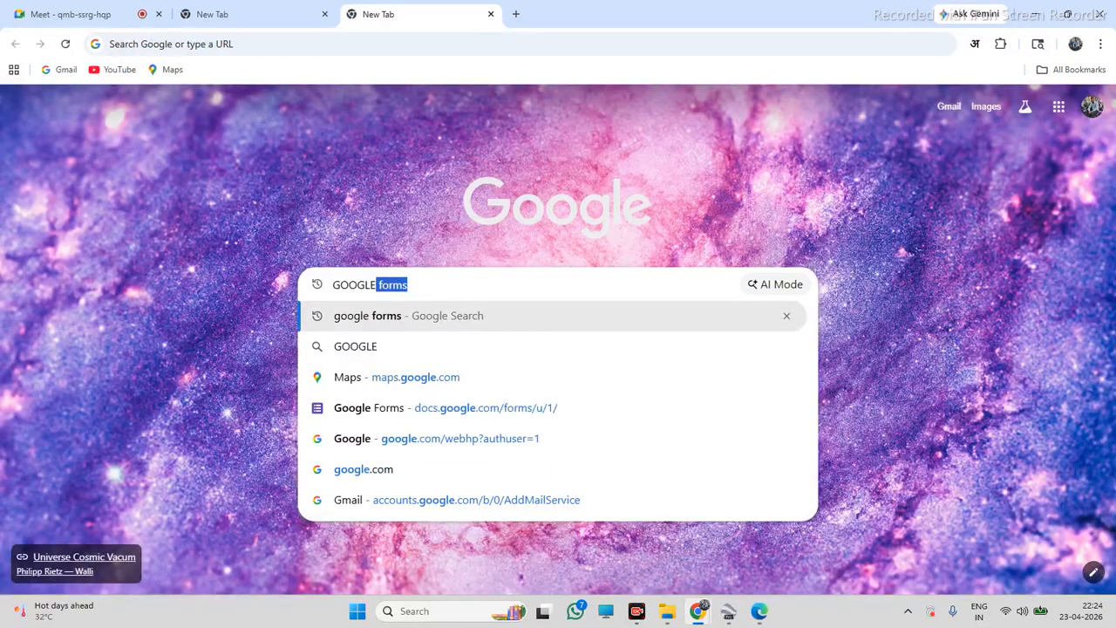
{"action": "type", "text": " EARTH"}
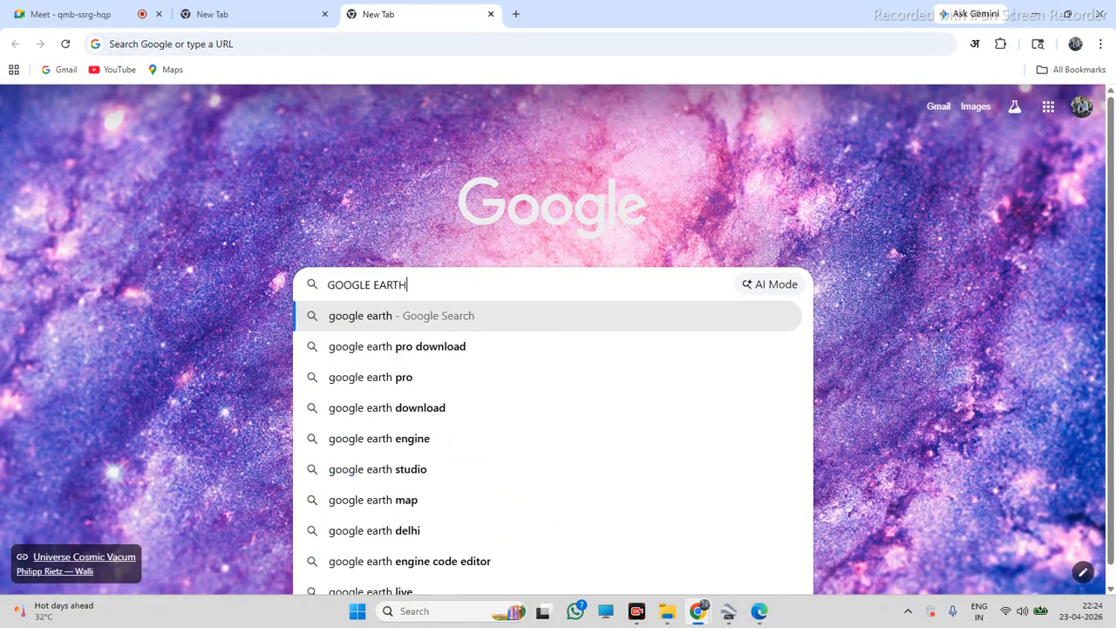
{"action": "key", "text": "Return"}
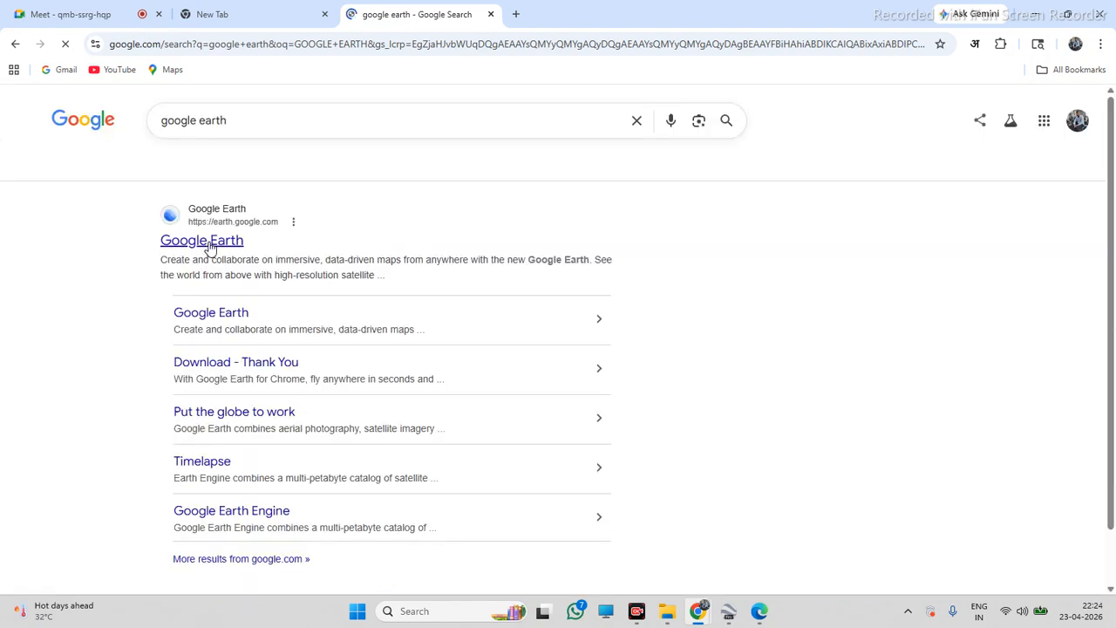
{"action": "left_click", "coordinate": [209, 245]}
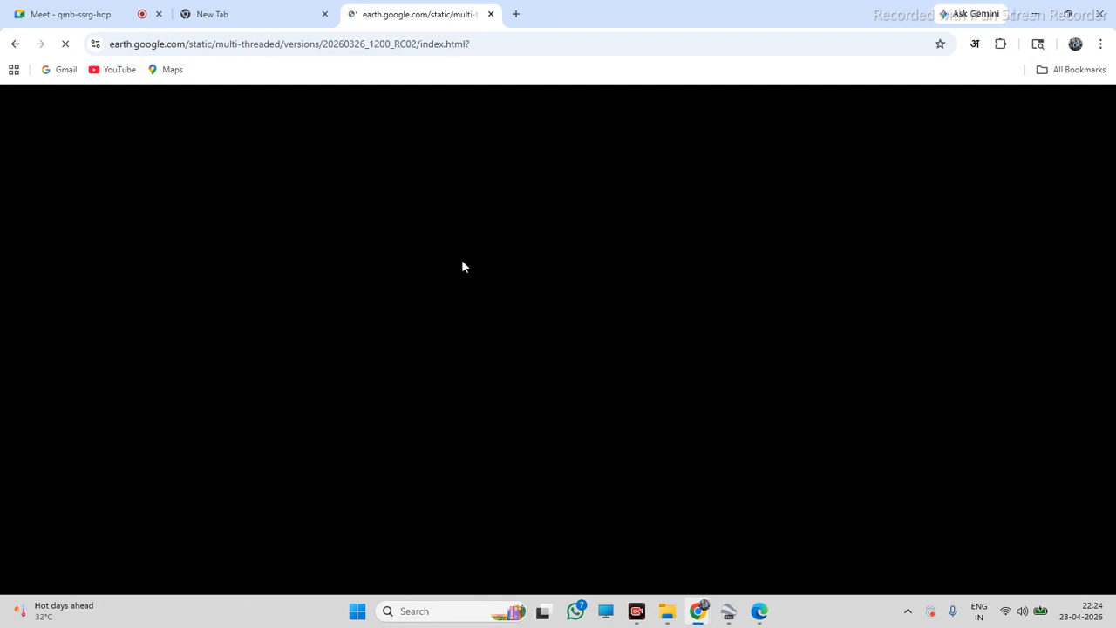
{"action": "left_click", "coordinate": [325, 15]}
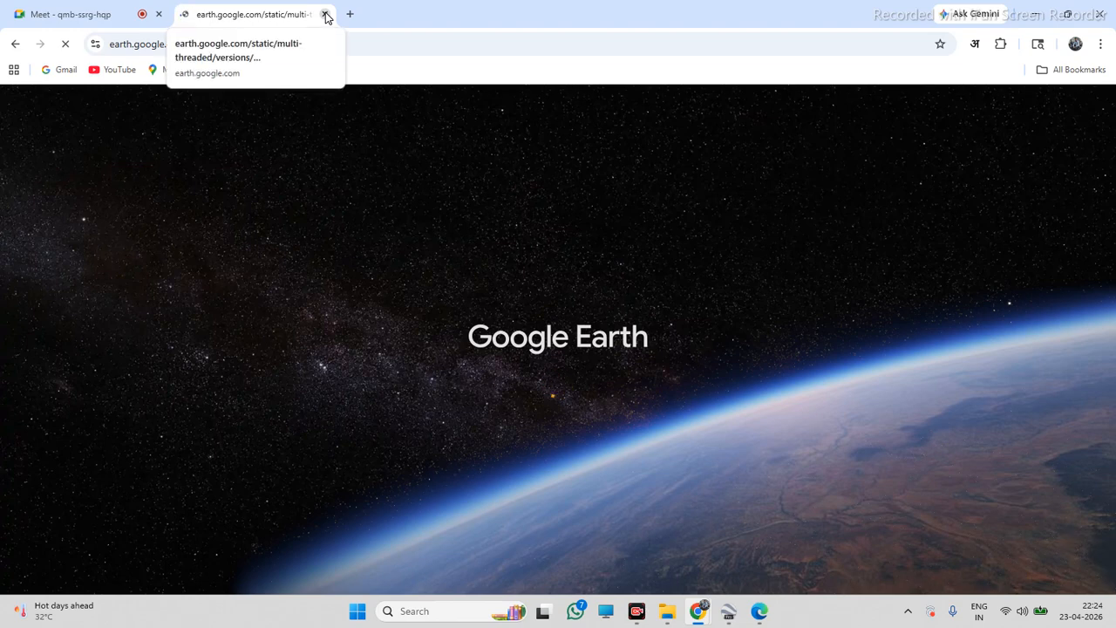
{"action": "left_click", "coordinate": [325, 14]}
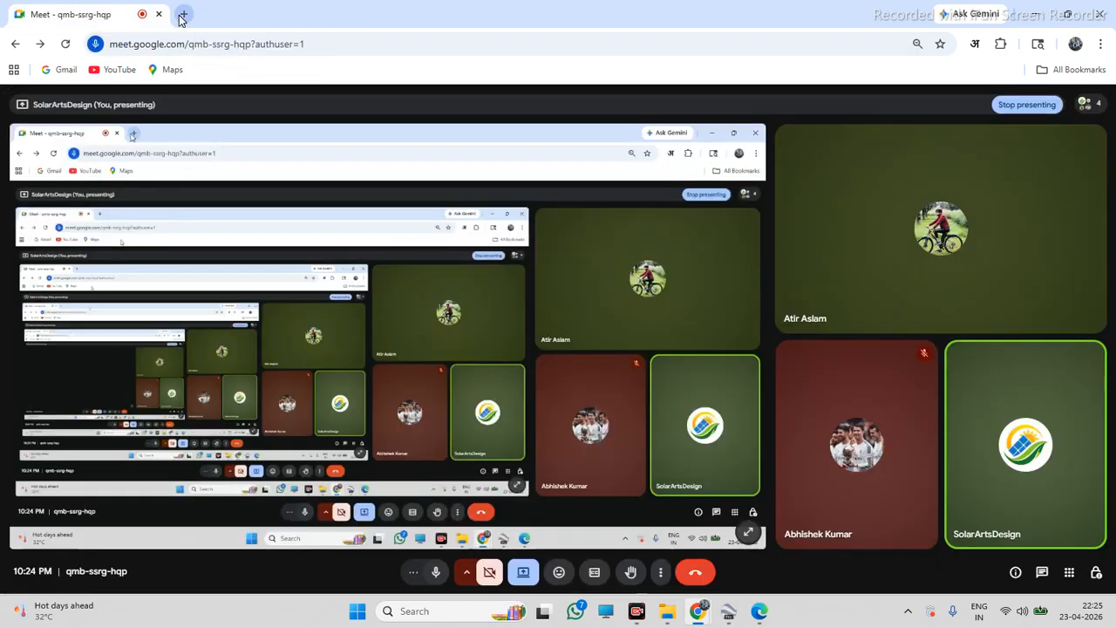
Switch to the new tab and search Google for GOOGLE EARTH DOWNLOAD
{"action": "left_click", "coordinate": [182, 15]}
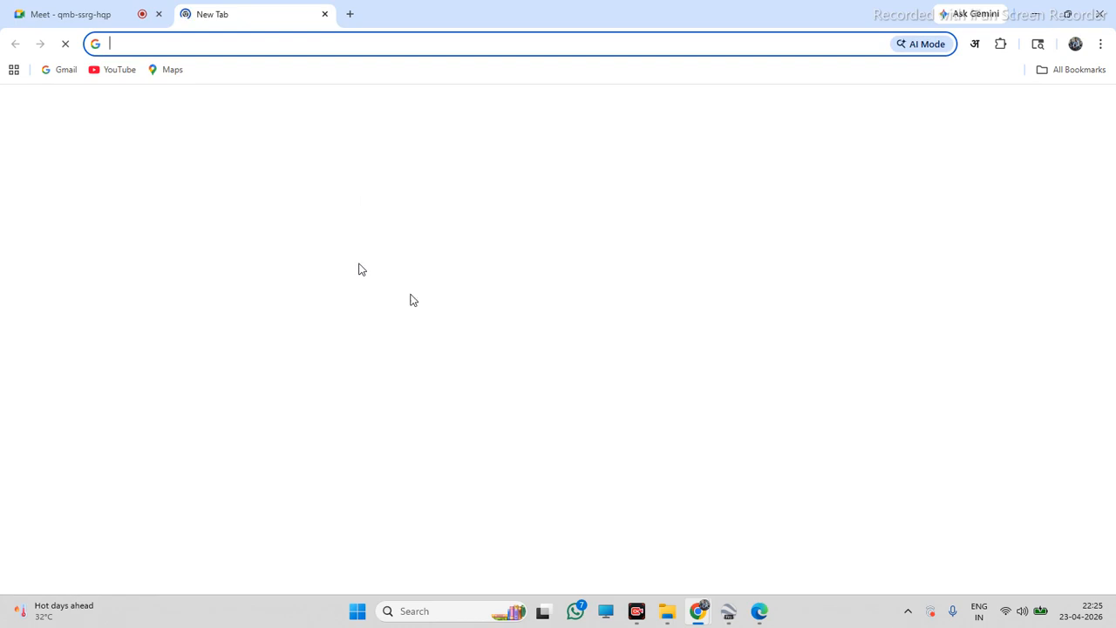
{"action": "left_click", "coordinate": [447, 294]}
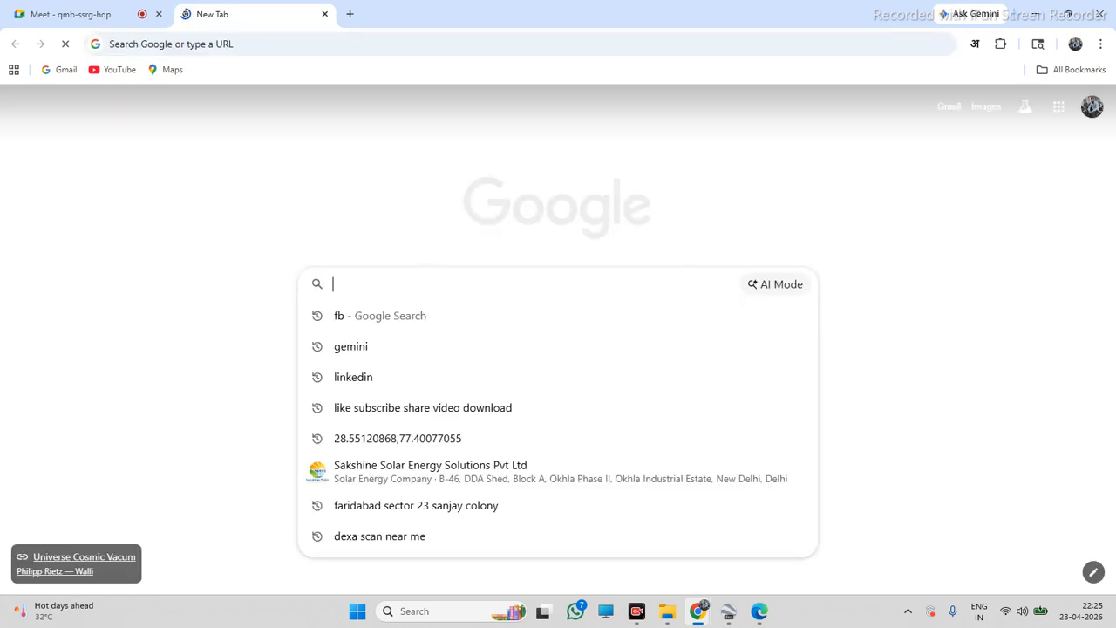
{"action": "type", "text": "GOOG"}
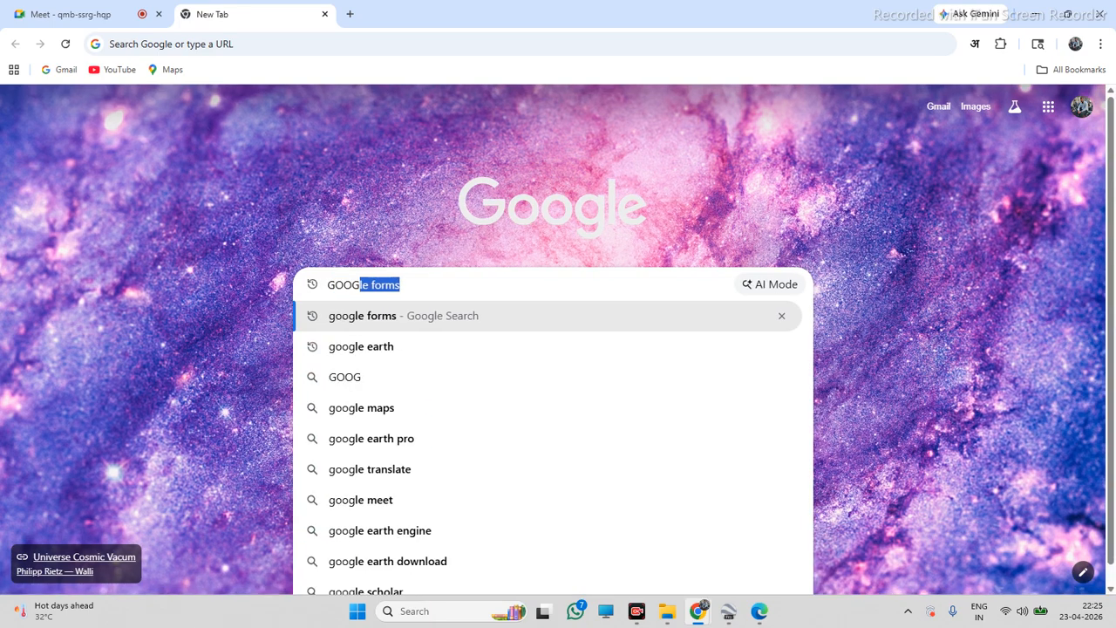
{"action": "type", "text": "LE EART"}
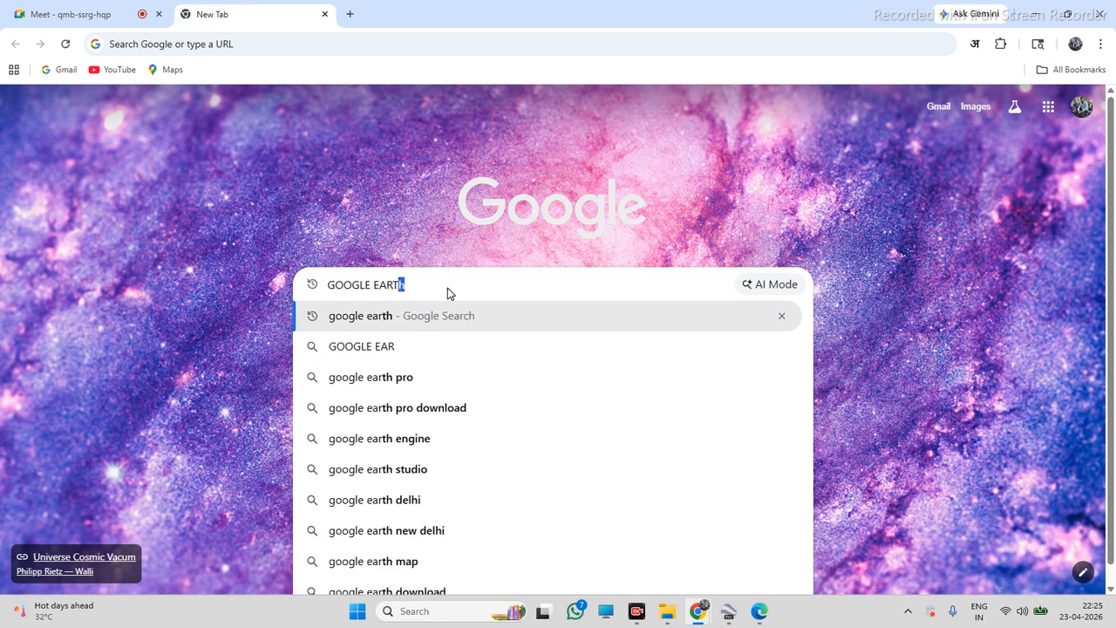
{"action": "type", "text": "H"}
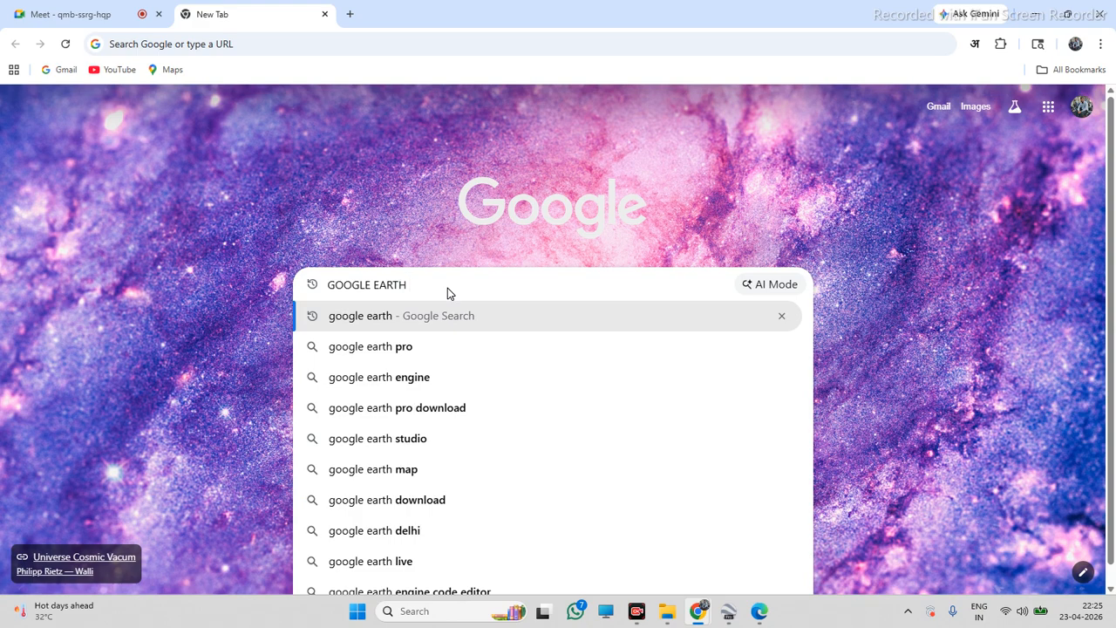
{"action": "type", "text": " D"}
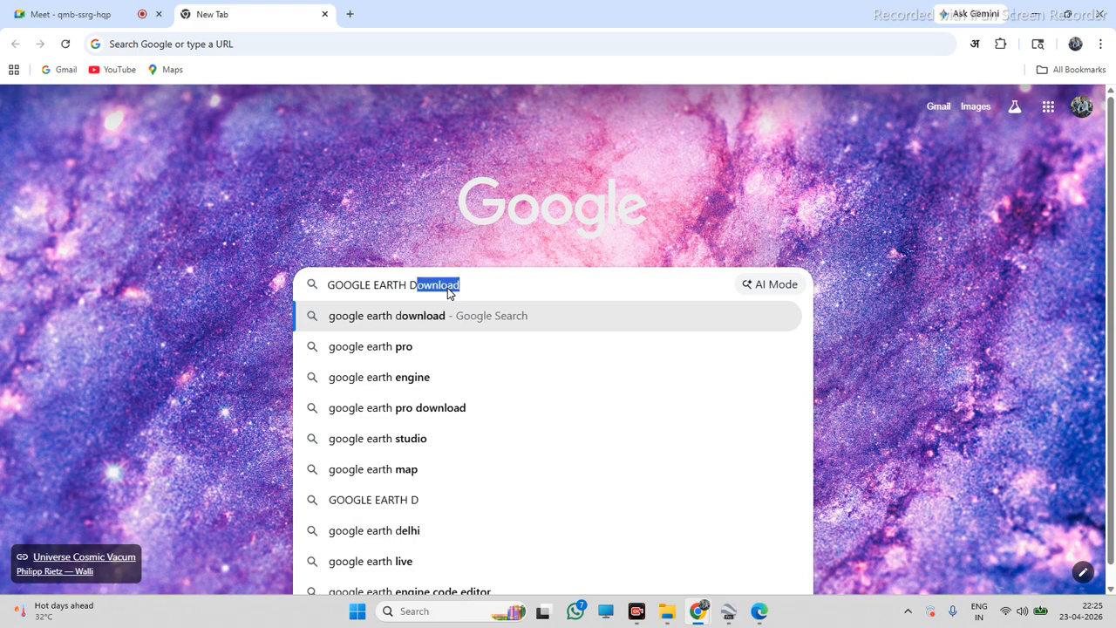
{"action": "type", "text": "OWNLOAD"}
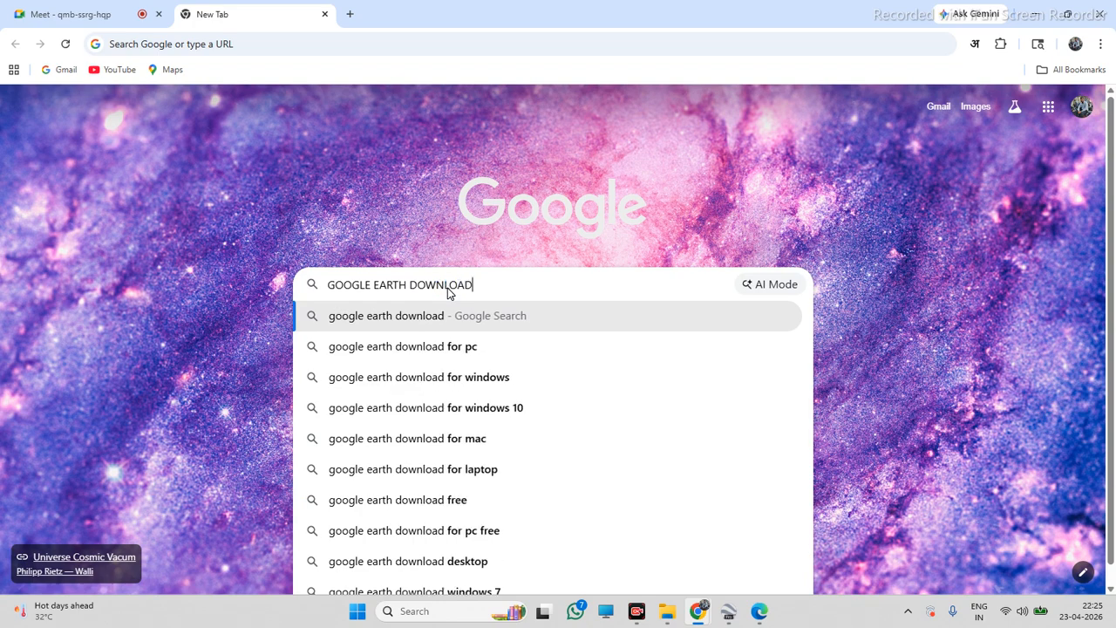
{"action": "key", "text": "Return"}
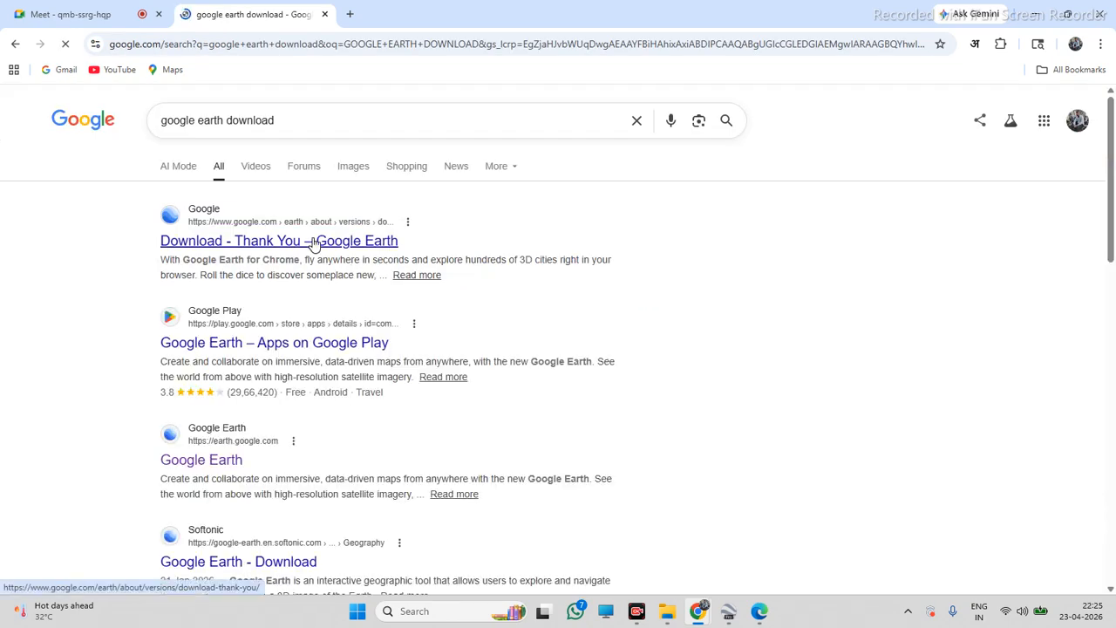
Open the Google Earth download result to start downloading the Google Earth Pro installer
{"action": "left_click", "coordinate": [313, 241]}
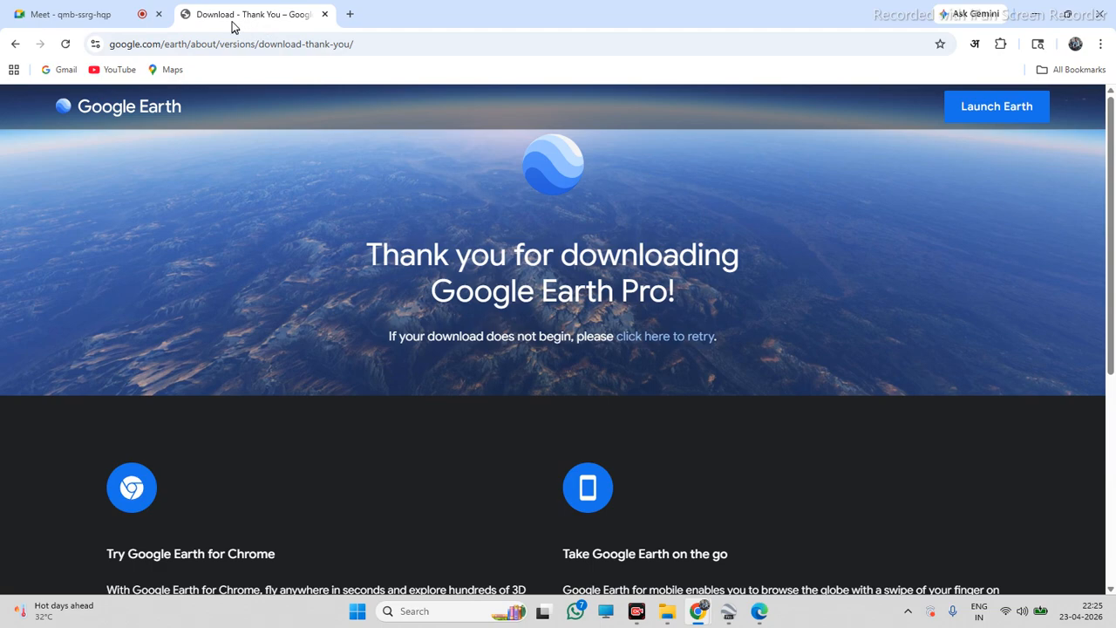
{"action": "scroll", "coordinate": [732, 193], "scroll_direction": "down", "scroll_amount": 4}
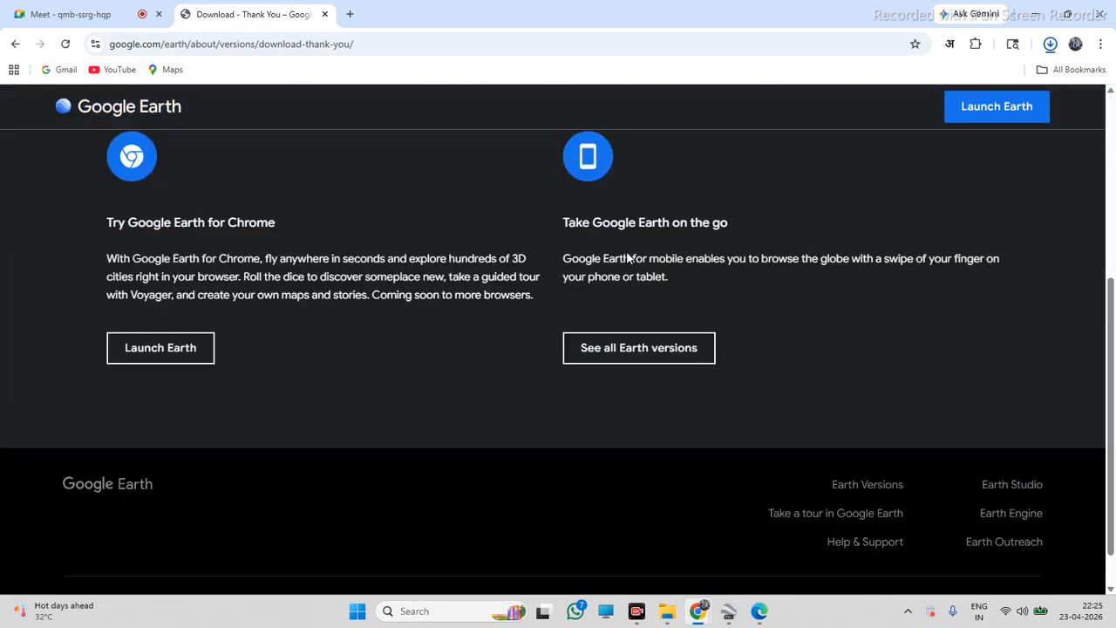
{"action": "scroll", "coordinate": [715, 314], "scroll_direction": "up", "scroll_amount": 2}
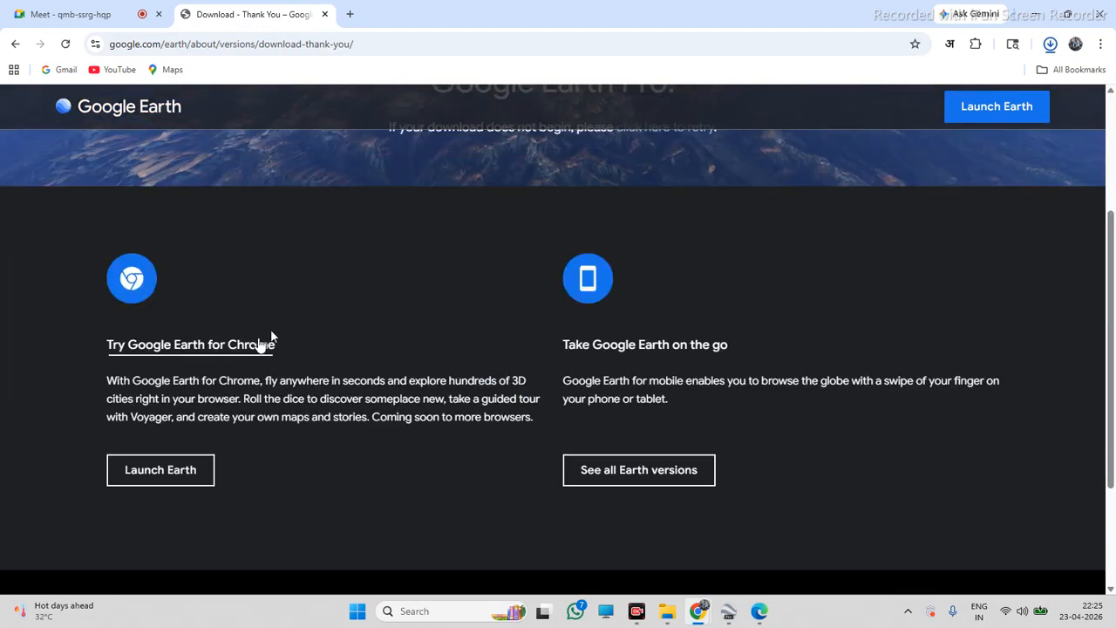
{"action": "scroll", "coordinate": [241, 344], "scroll_direction": "down", "scroll_amount": 2}
{"action": "scroll", "coordinate": [662, 323], "scroll_direction": "up", "scroll_amount": 4}
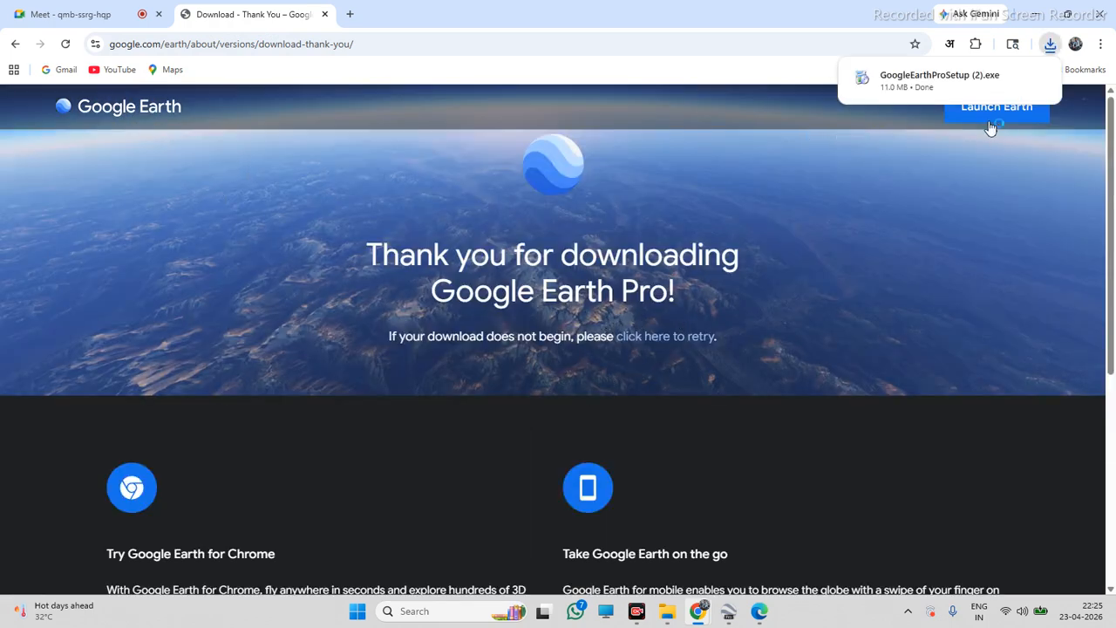
{"action": "scroll", "coordinate": [386, 303], "scroll_direction": "down", "scroll_amount": 4}
{"action": "scroll", "coordinate": [349, 325], "scroll_direction": "up", "scroll_amount": 2}
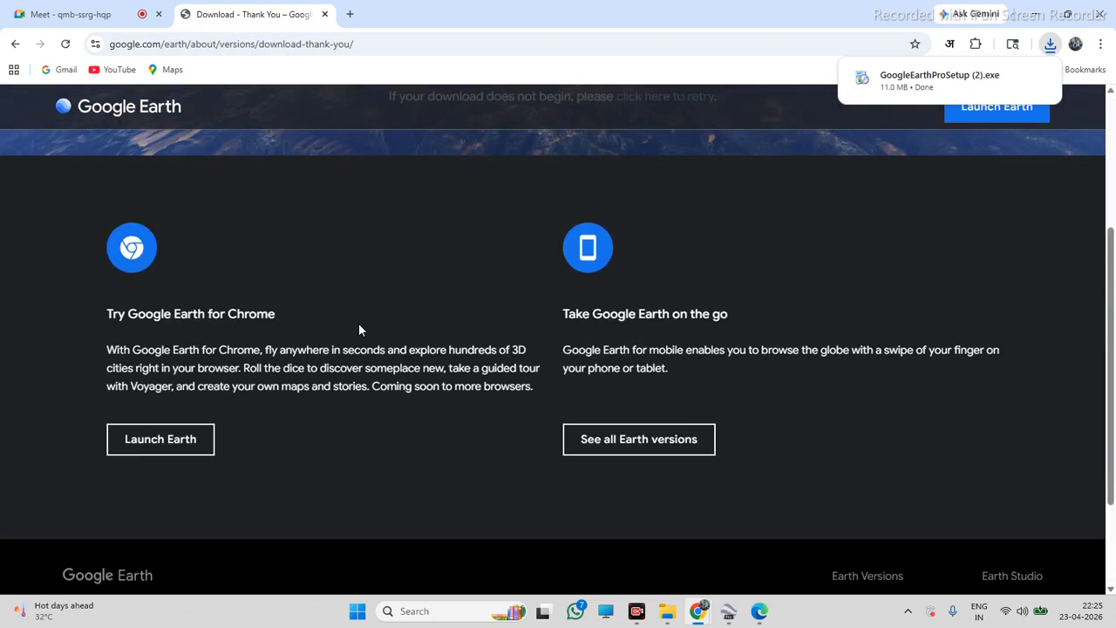
Open the page listing all Earth versions, download Google Earth Pro on desktop, and go back
{"action": "left_click", "coordinate": [676, 439]}
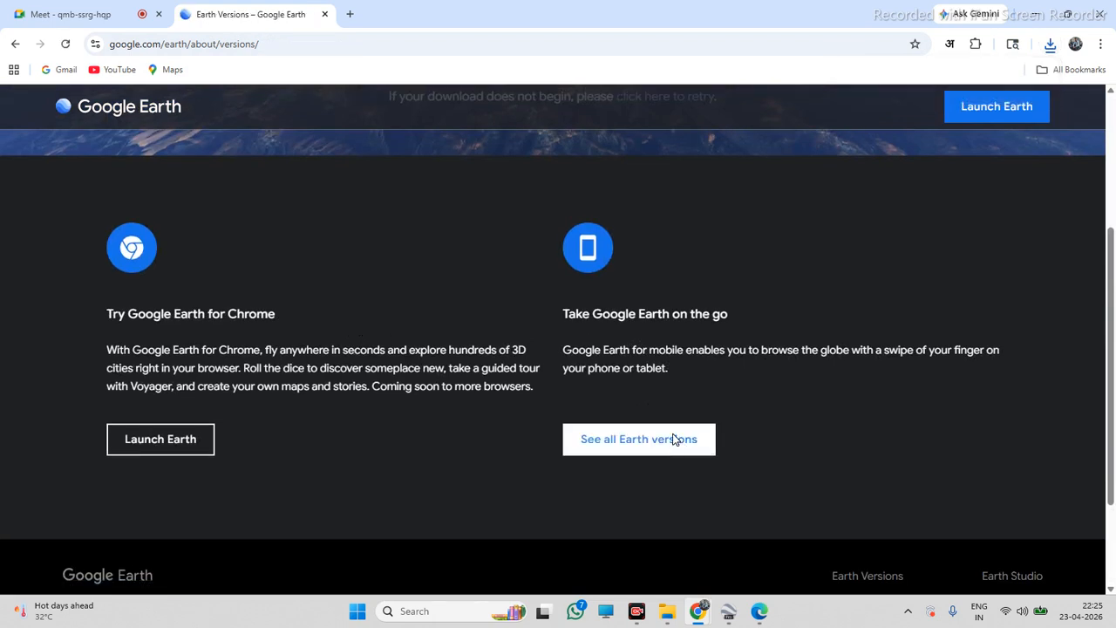
{"action": "scroll", "coordinate": [695, 426], "scroll_direction": "down", "scroll_amount": 3}
{"action": "scroll", "coordinate": [694, 426], "scroll_direction": "up", "scroll_amount": 3}
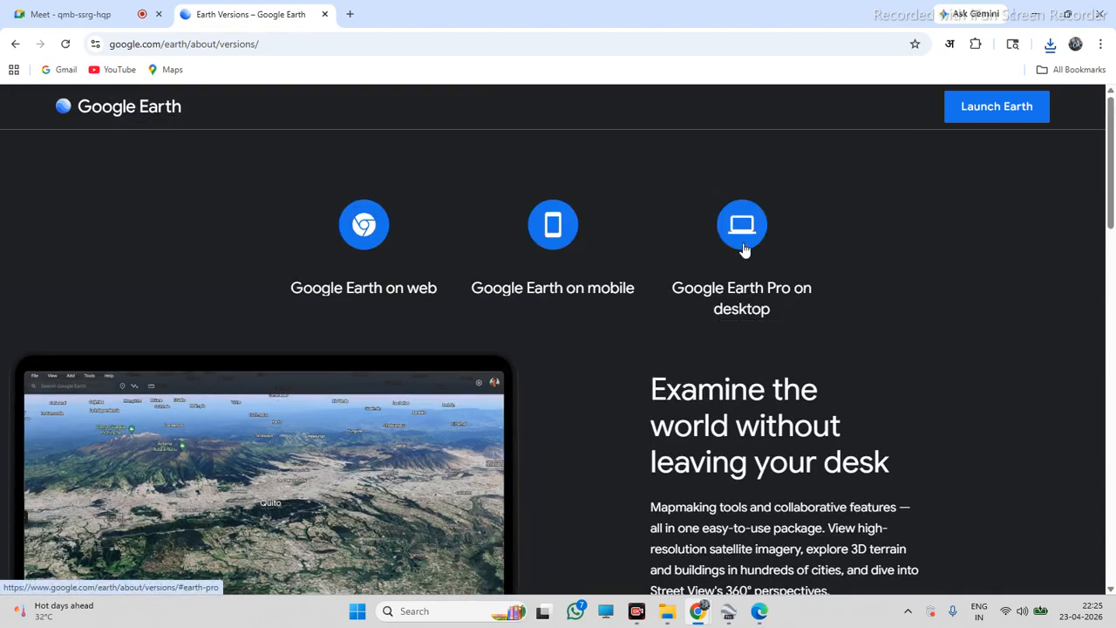
{"action": "left_click", "coordinate": [755, 303]}
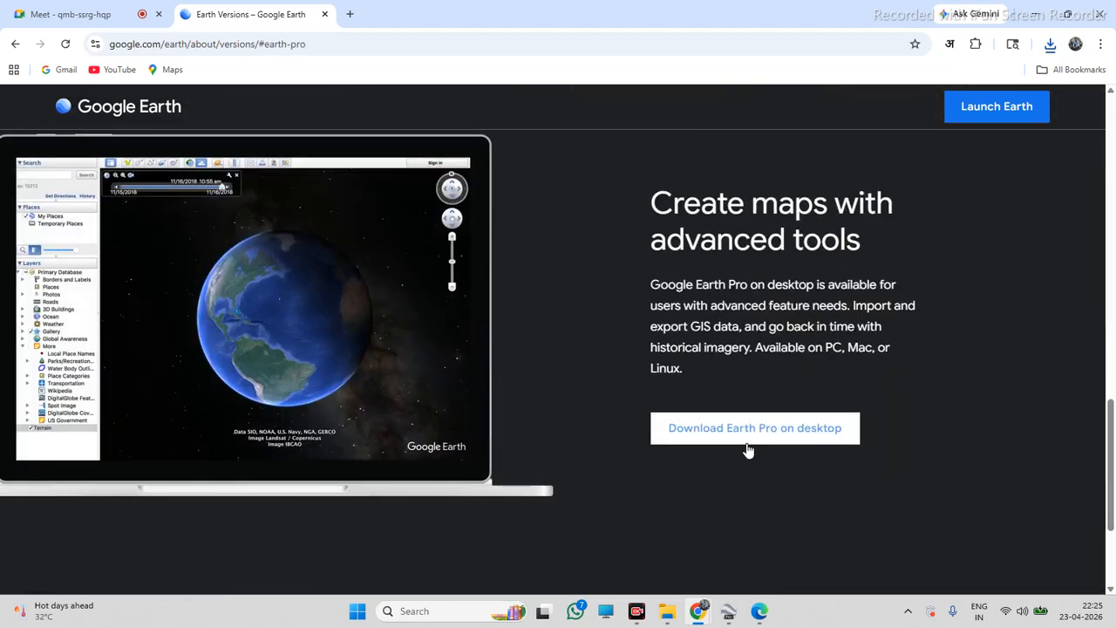
{"action": "left_click", "coordinate": [749, 443]}
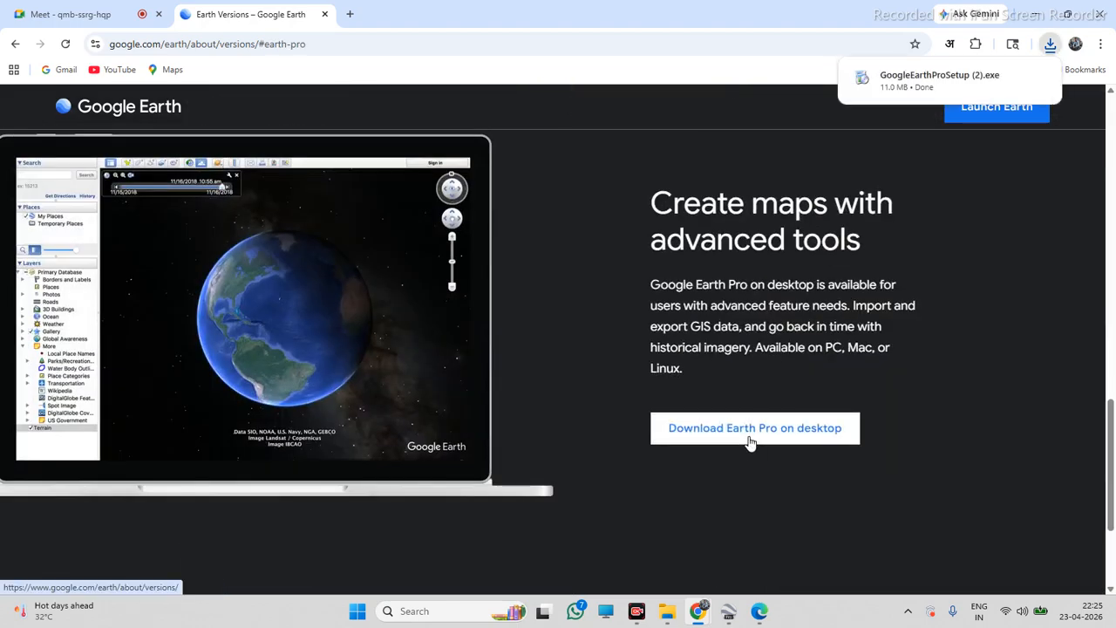
{"action": "mouse_move", "coordinate": [975, 92]}
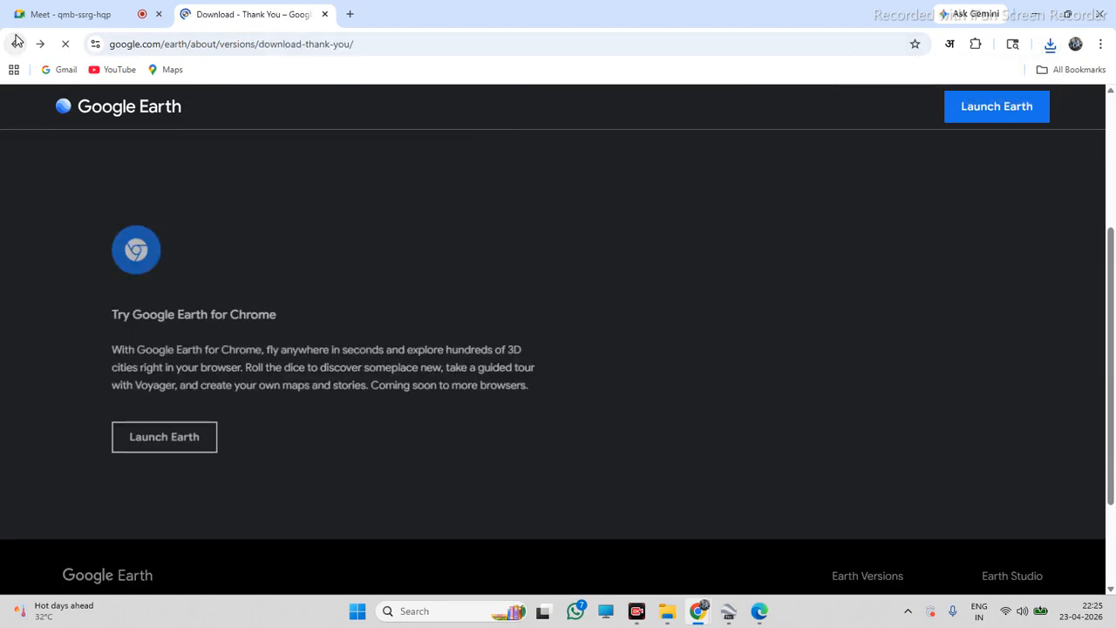
{"action": "left_click", "coordinate": [16, 44]}
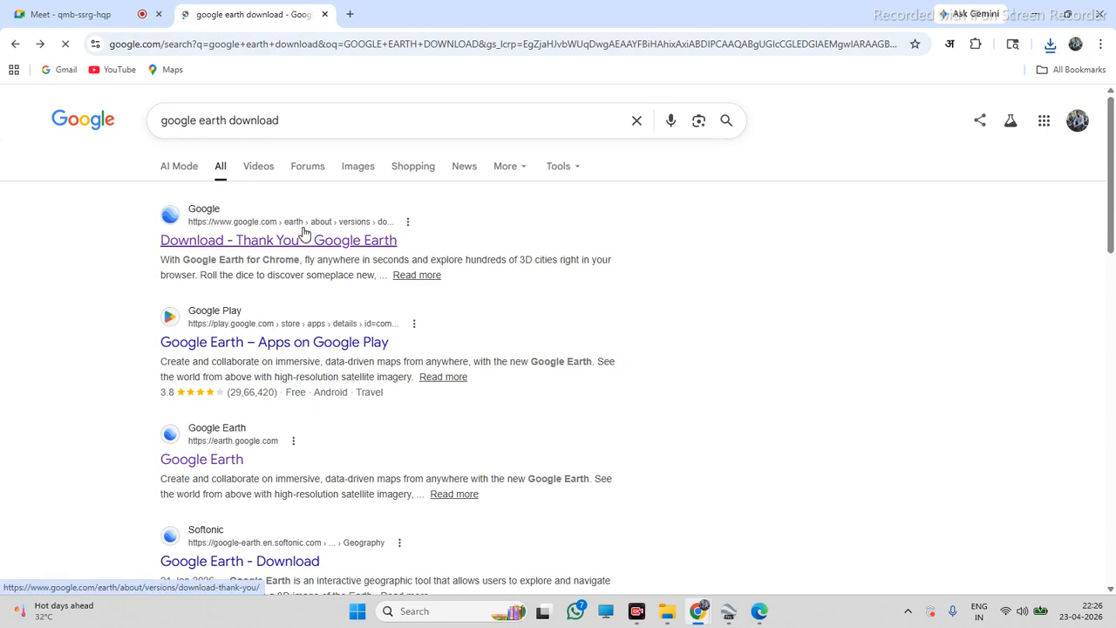
Download the Google Earth Pro installer again and open GoogleEarthProSetup (3).exe from the downloads list
{"action": "left_click", "coordinate": [301, 237]}
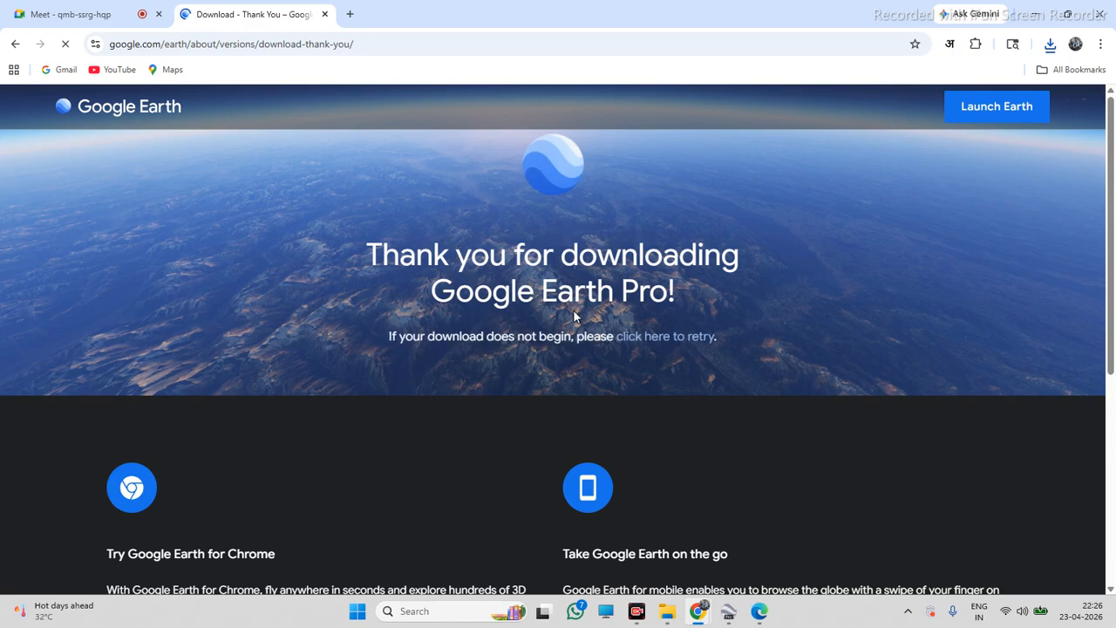
{"action": "scroll", "coordinate": [574, 317], "scroll_direction": "down", "scroll_amount": 3}
{"action": "left_click", "coordinate": [668, 487]}
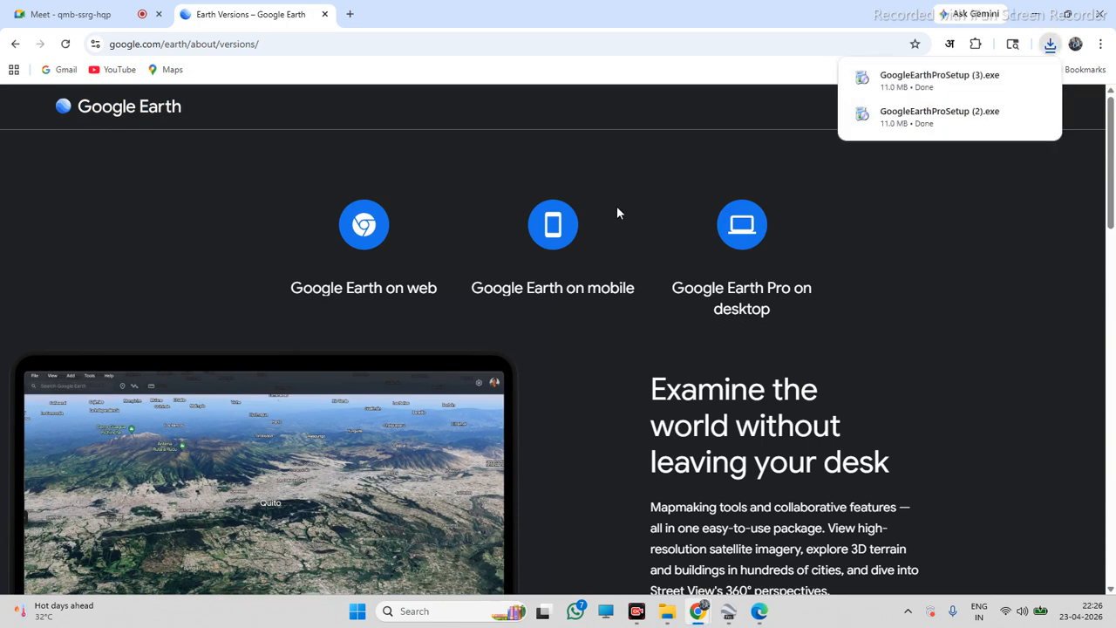
{"action": "left_click", "coordinate": [1013, 79]}
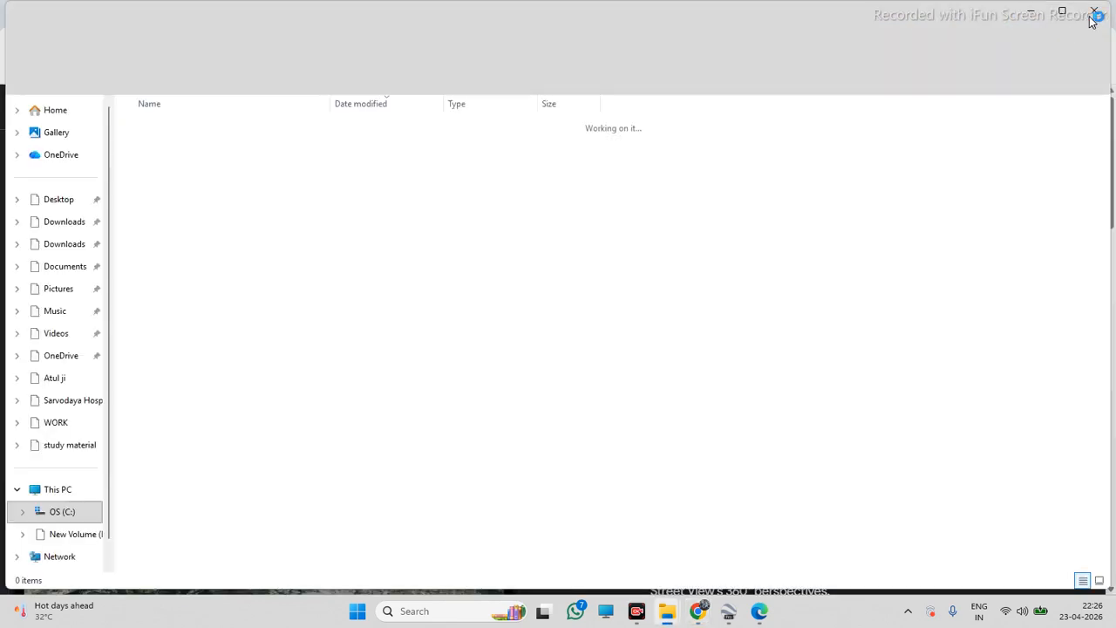
Close the file explorer window and the Google Earth Pro application
{"action": "left_click", "coordinate": [1095, 12]}
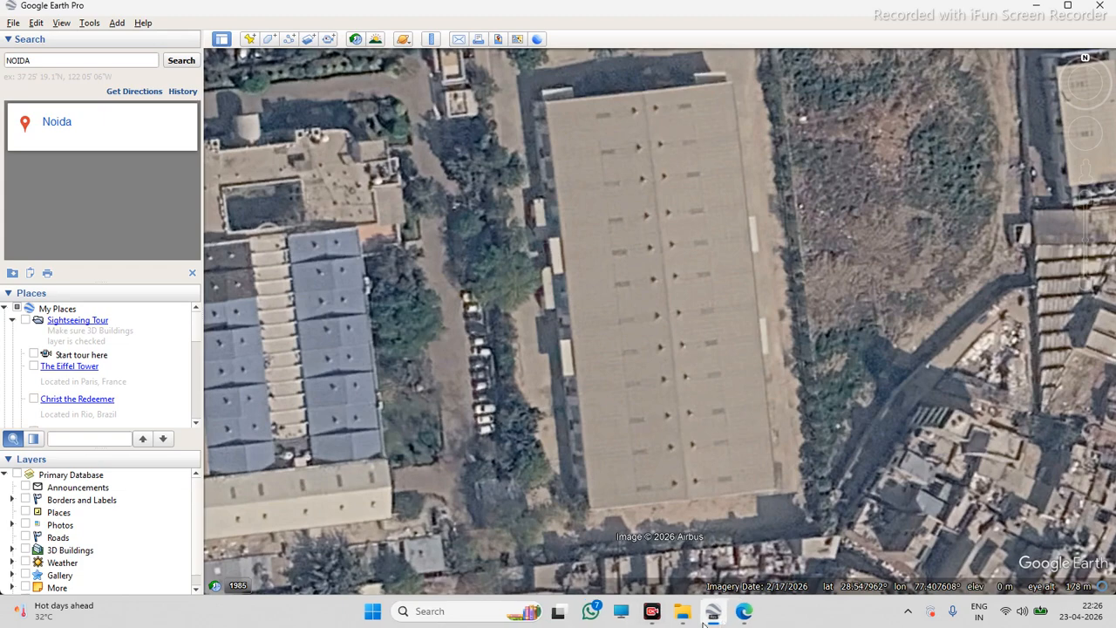
{"action": "left_click", "coordinate": [1099, 7]}
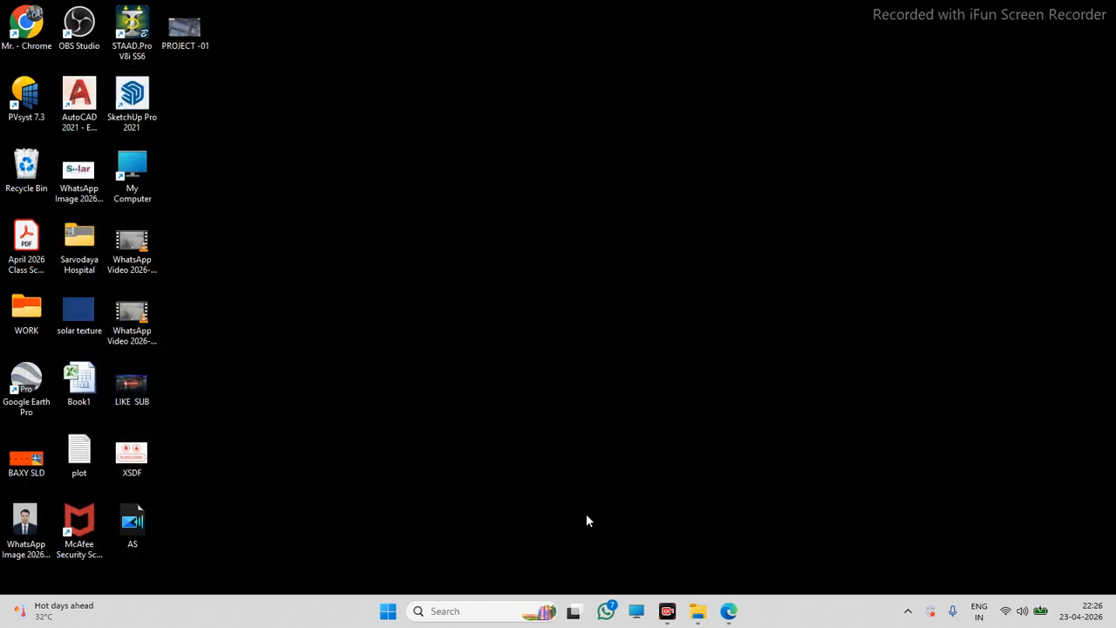
{"action": "left_click", "coordinate": [667, 610]}
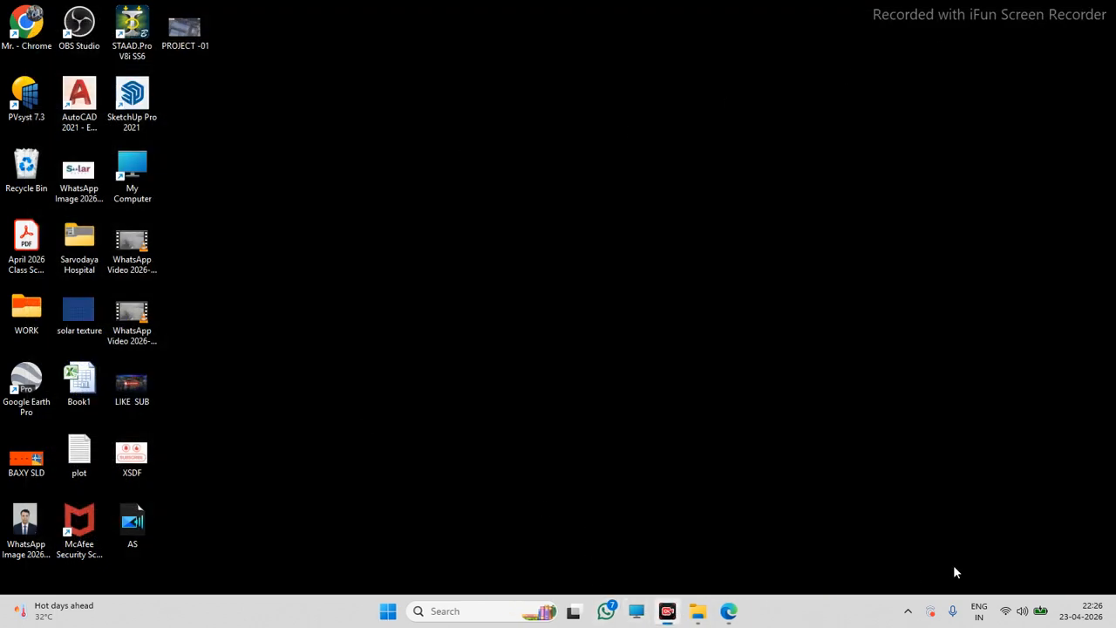